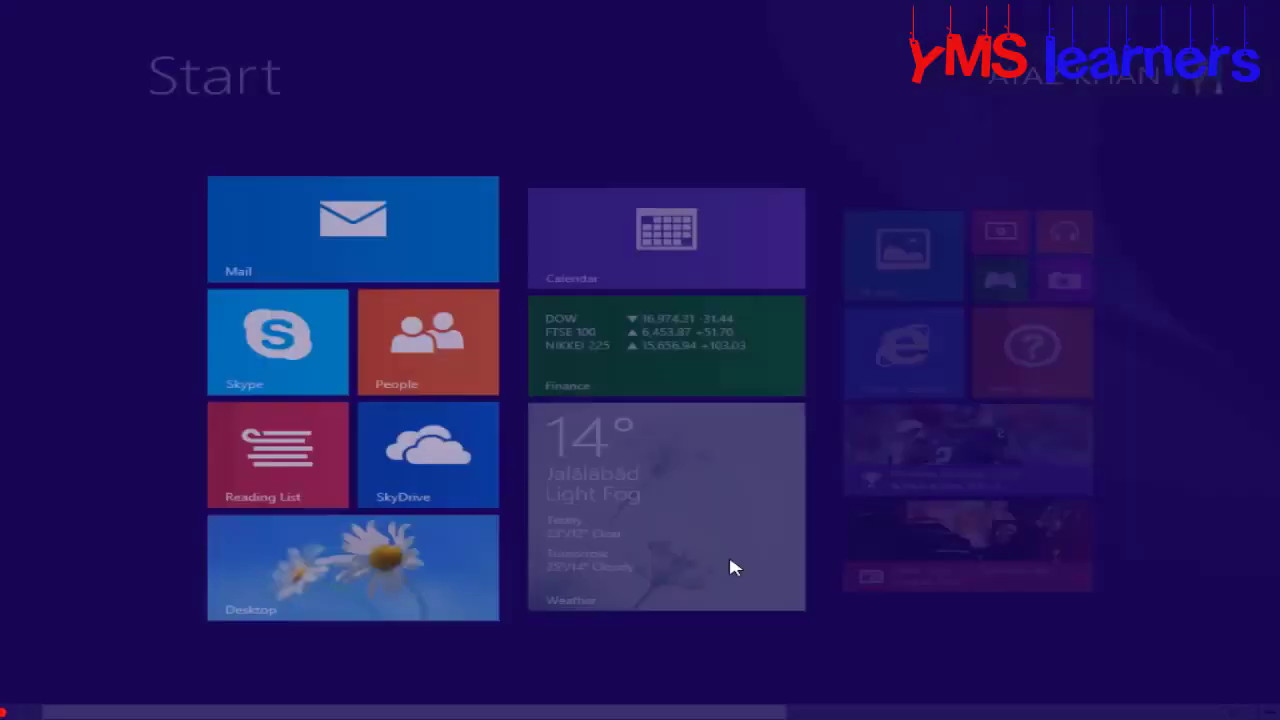
Step: Launch Word 2013 from the Start screen, create a blank Document1, and click into the empty page
scroll(728, 552, "down", 3)
left_click(849, 177)
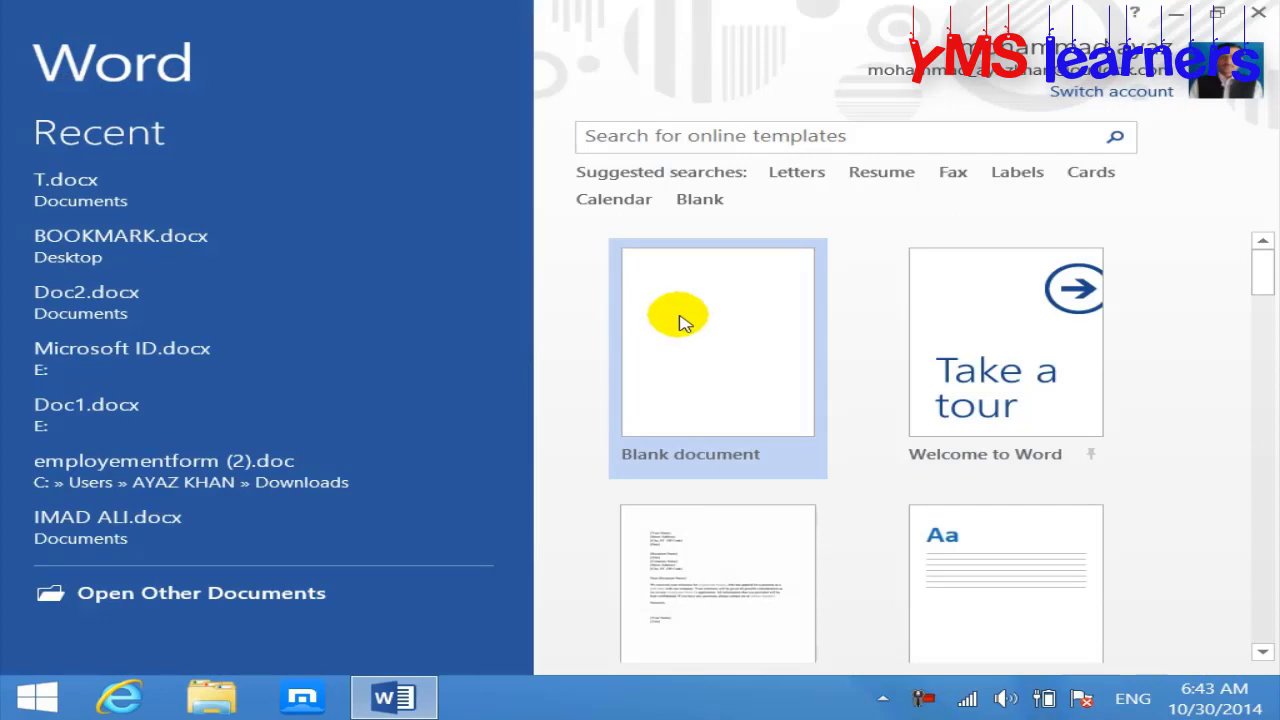
left_click(680, 320)
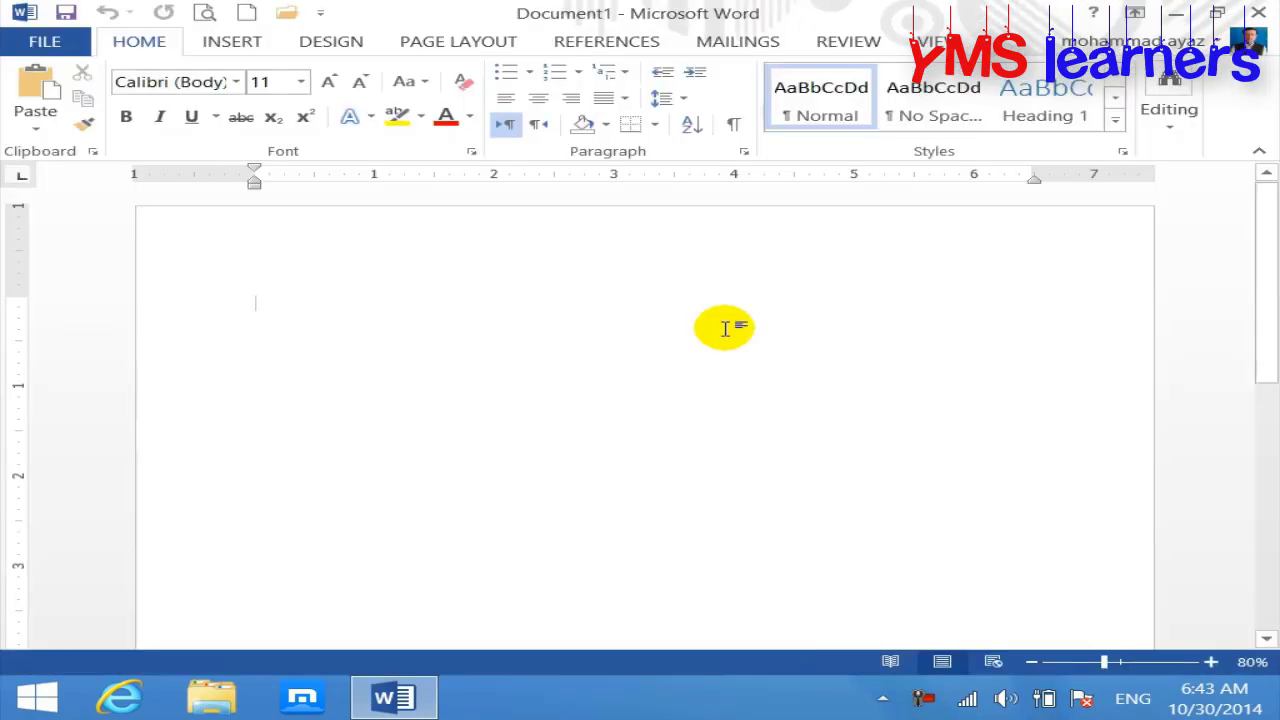
left_click(212, 40)
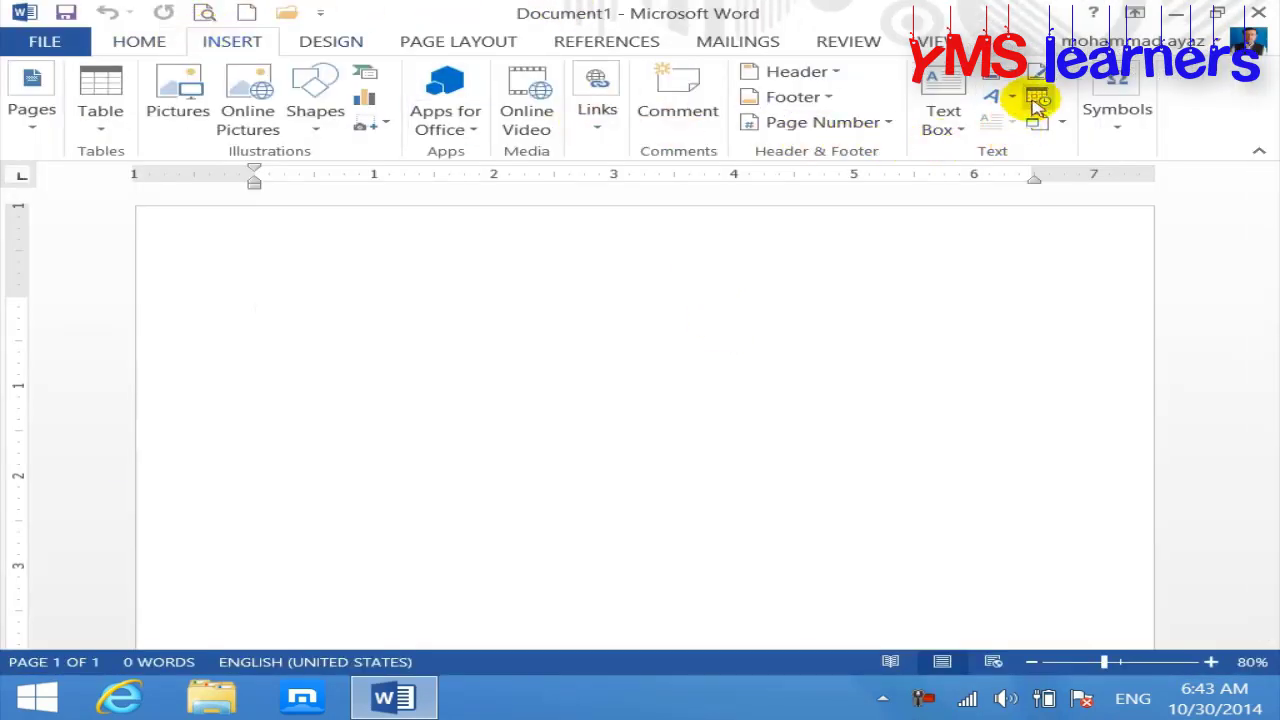
left_click(1064, 80)
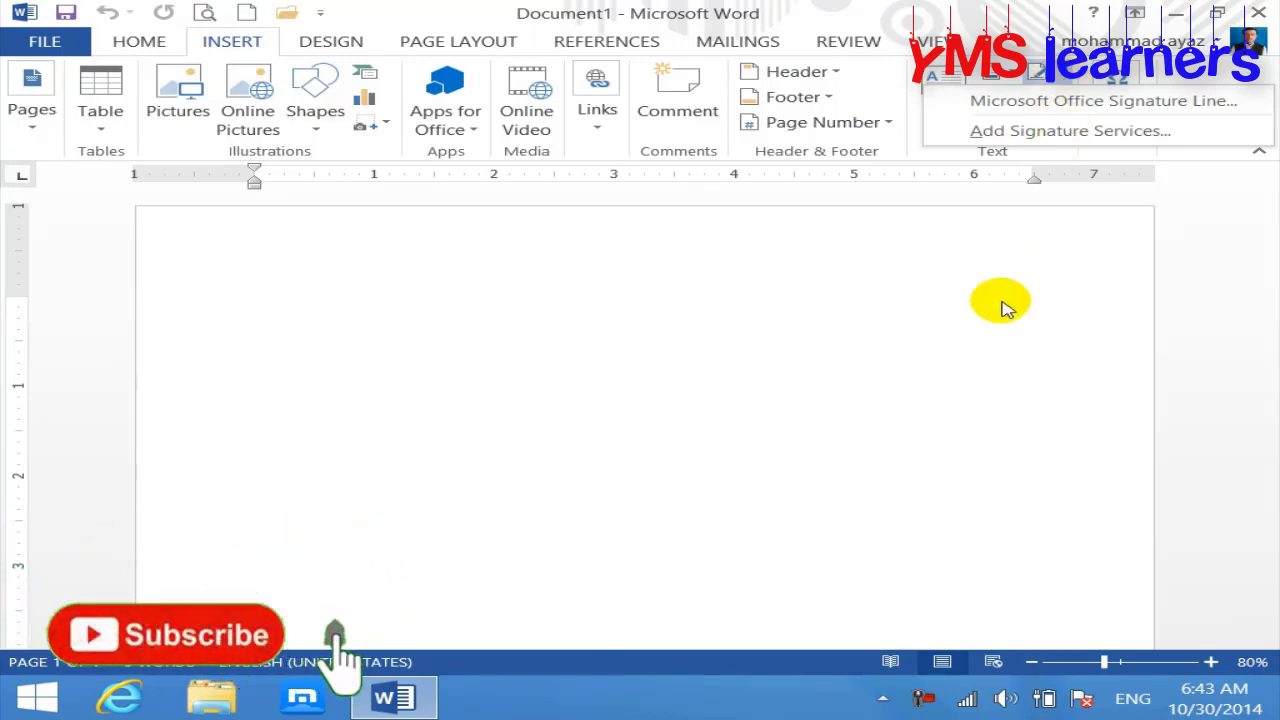
left_click(1005, 308)
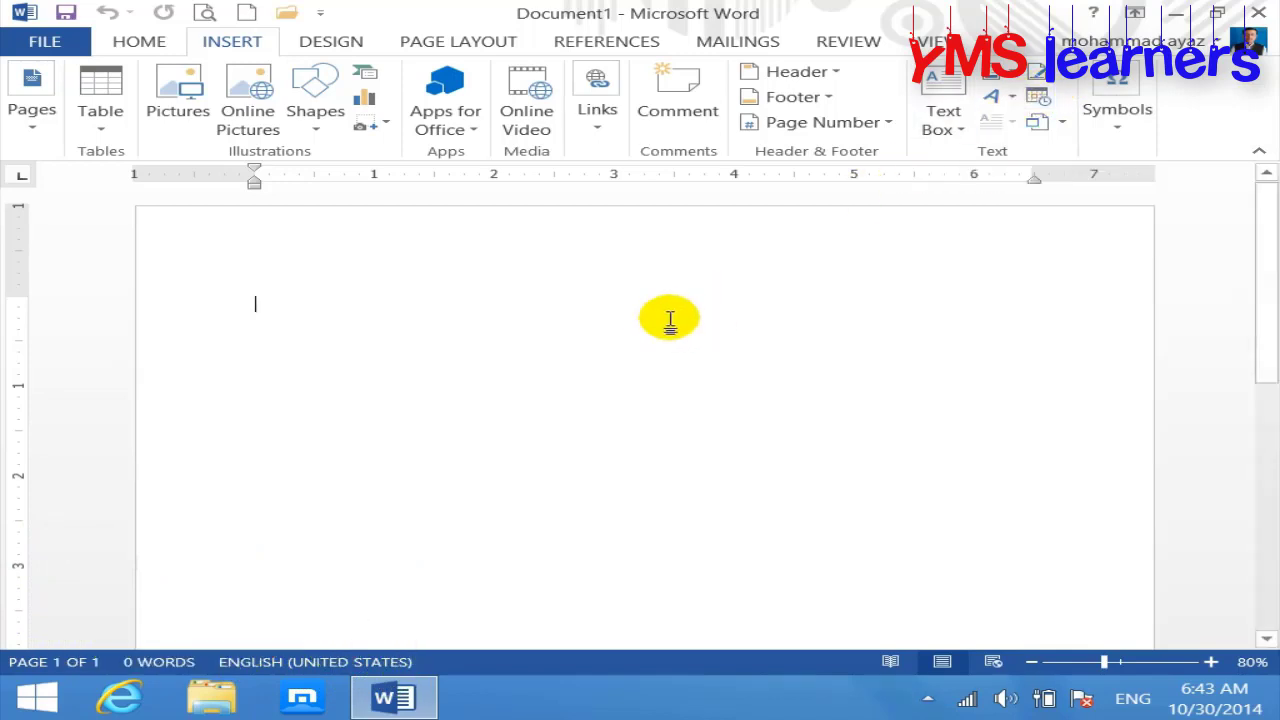
left_click(669, 321)
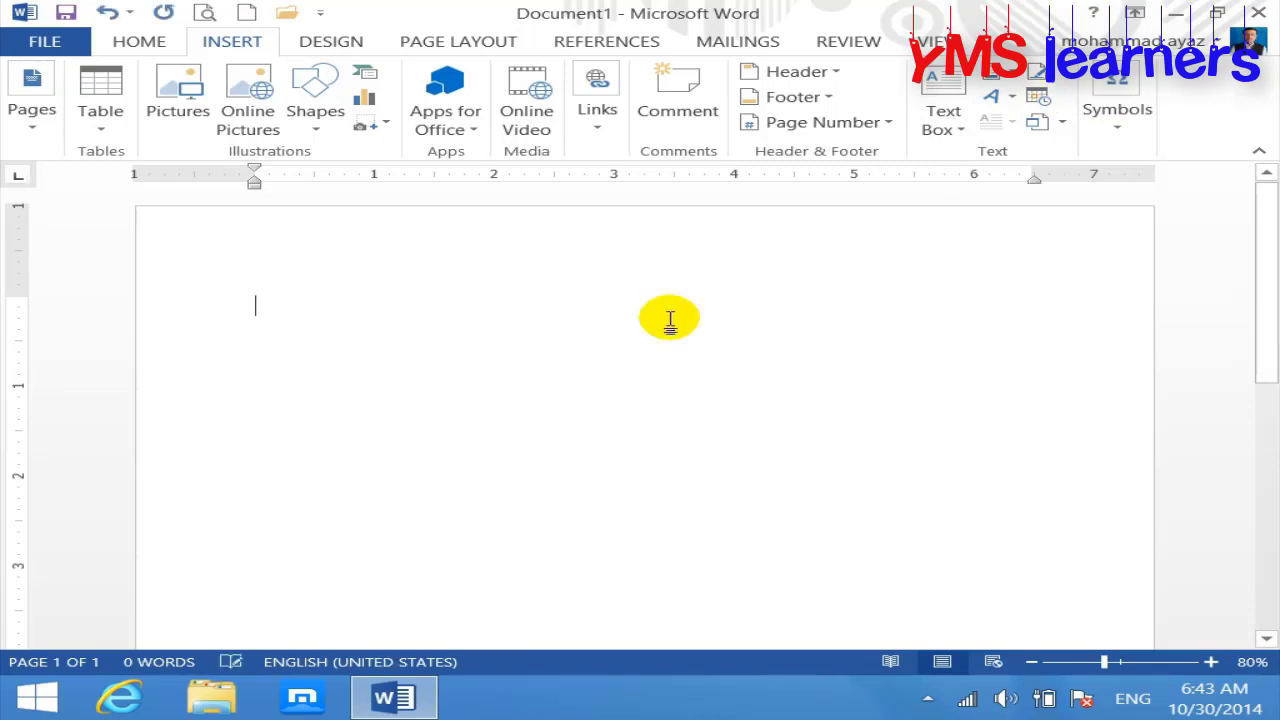
Step: Type 'Insert Date & Time: This command is use to insert date and time'
type("INSER")
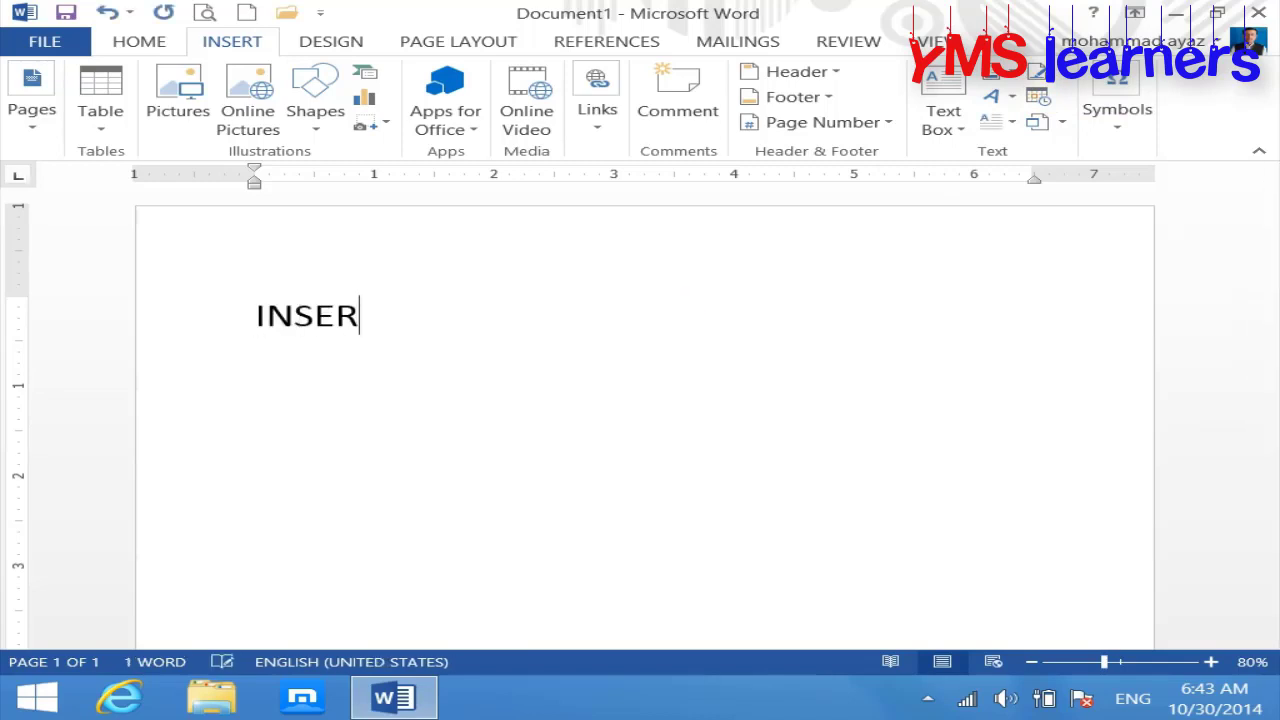
key("BackSpace")
key("BackSpace")
key("BackSpace")
key("BackSpace")
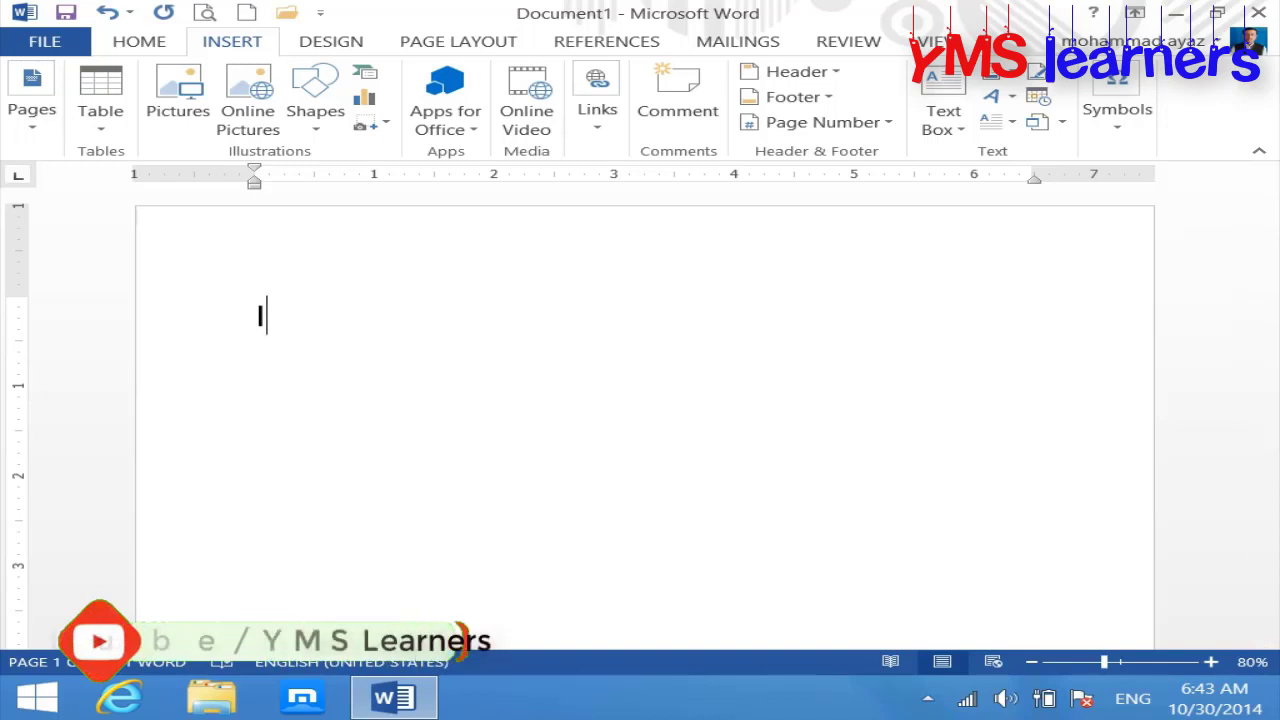
type("nsert DAte")
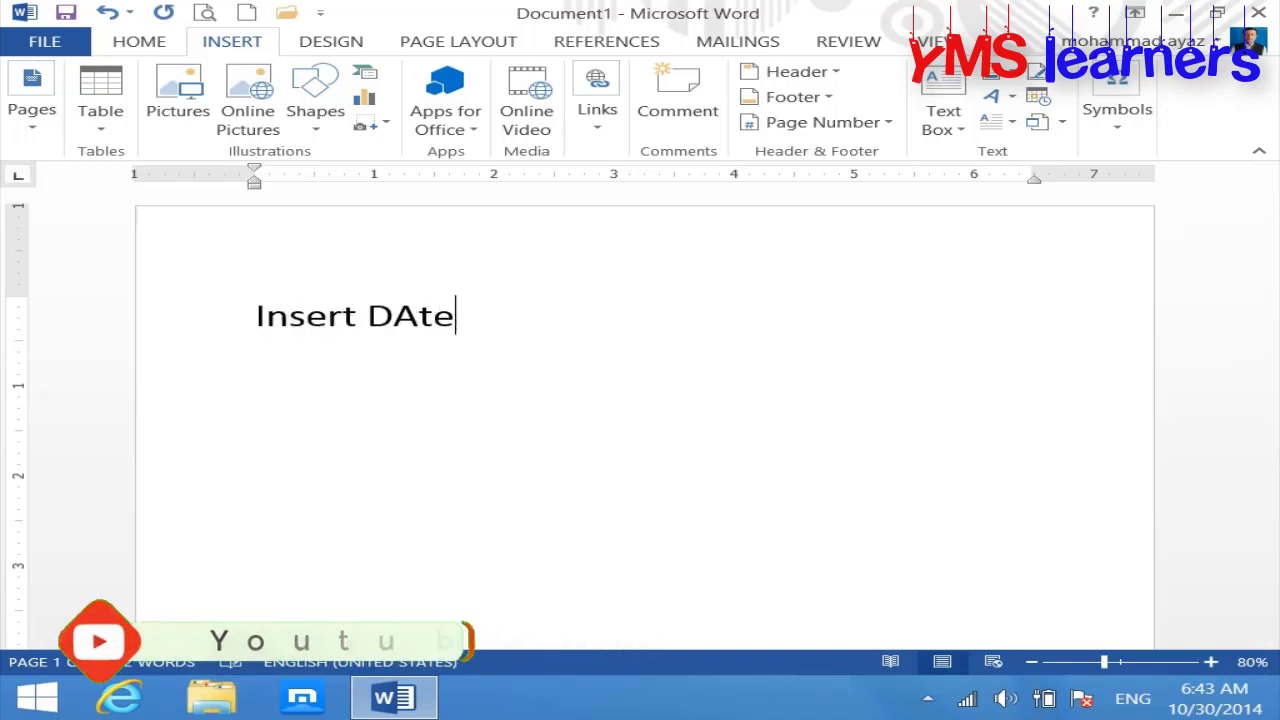
type(" & ")
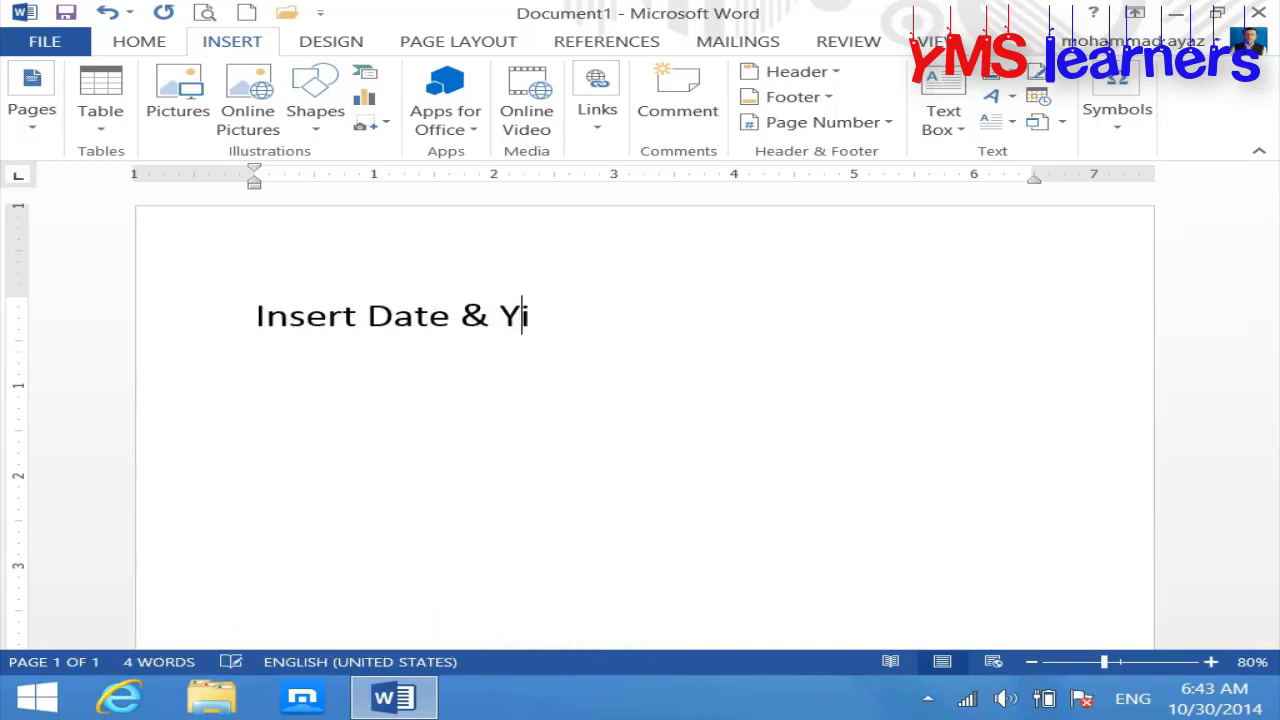
type("Yi")
key("BackSpace")
key("BackSpace")
type("Time: ")
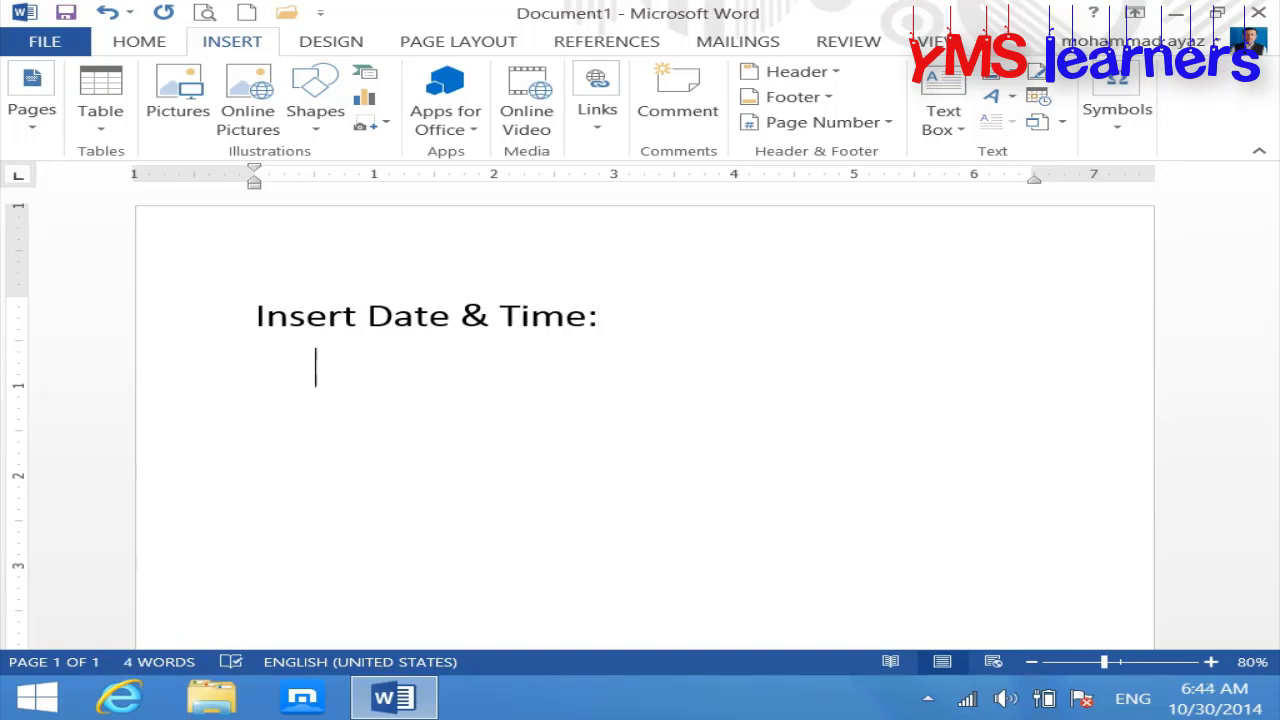
type("This command is")
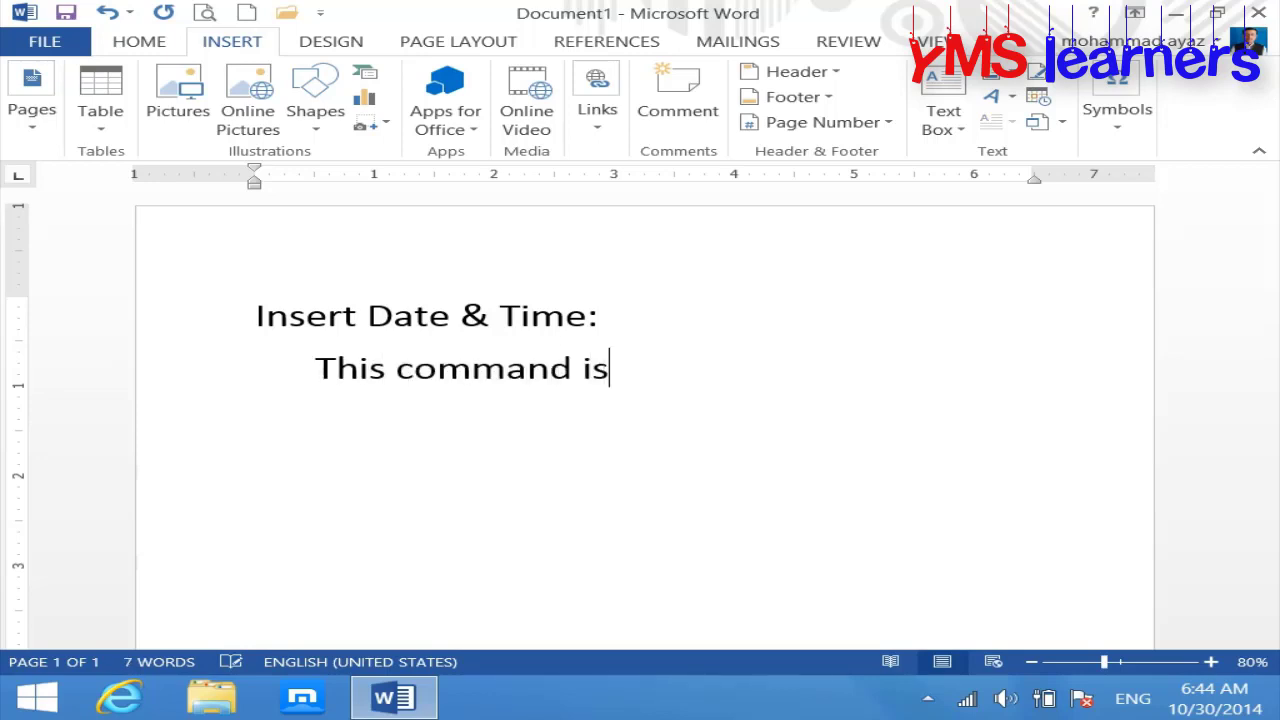
type(" use to in")
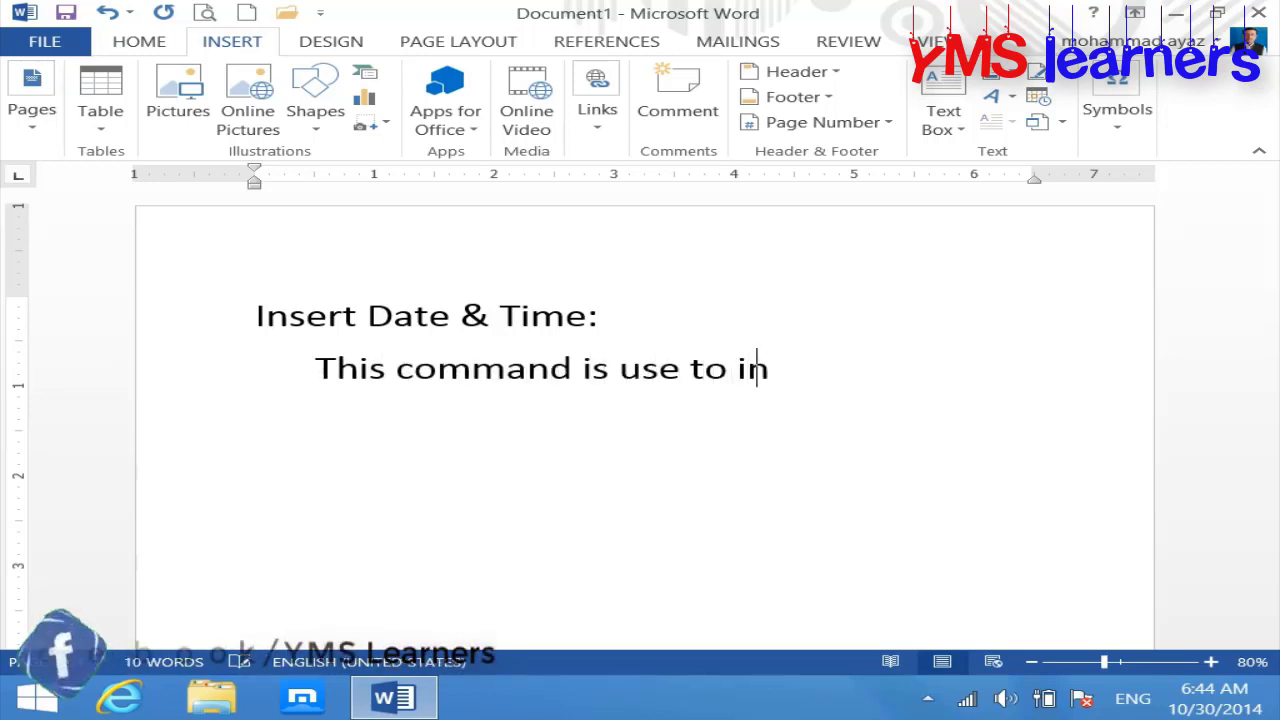
type("sert data")
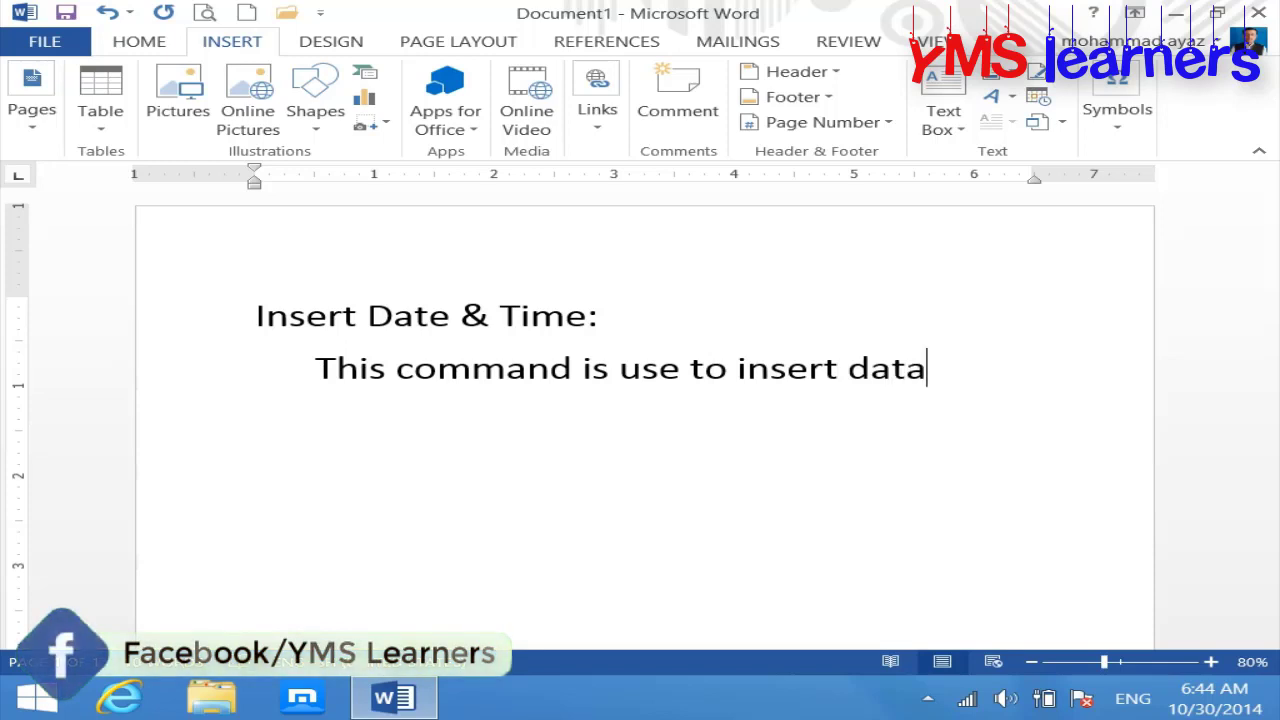
key("BackSpace")
type("e and time quickly.")
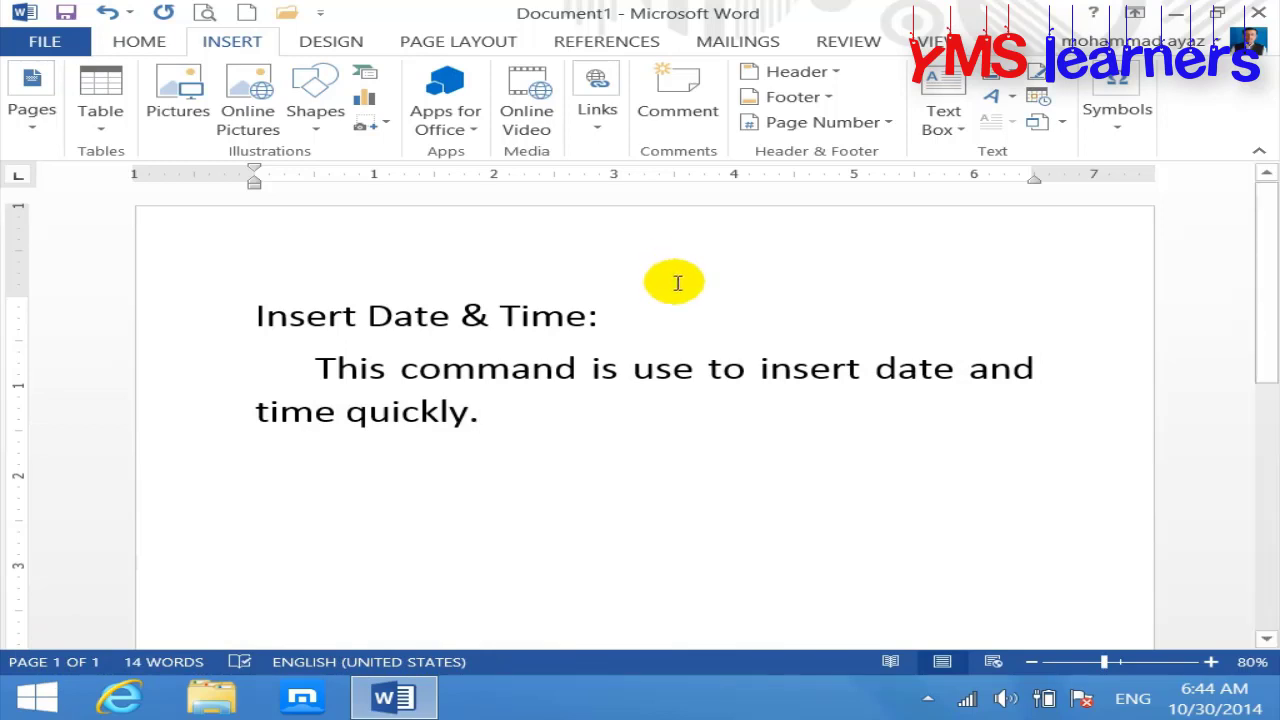
Step: Make the 'Insert Date & Time:' heading bold
triple_click(654, 314)
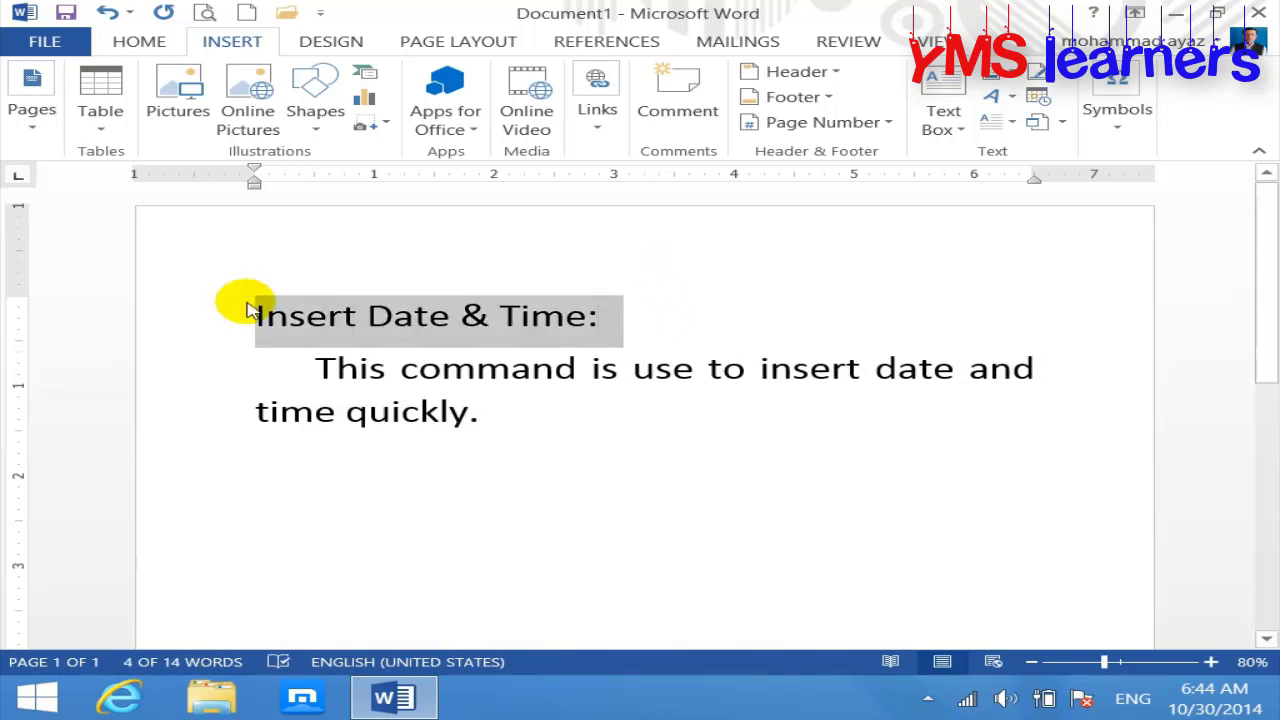
key("ctrl+b")
left_click(512, 429)
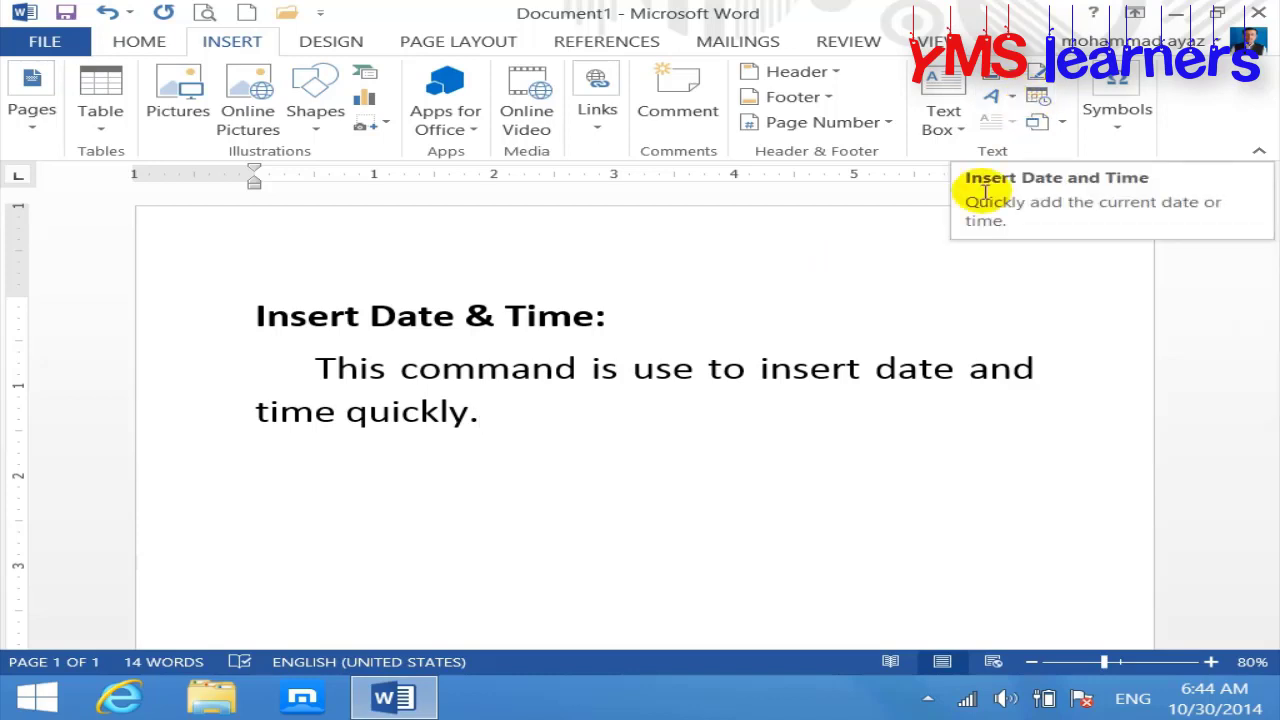
Step: Add a 'date:' line below the paragraph, typing a trial date 30-10-2014 and then deleting it
key("Return")
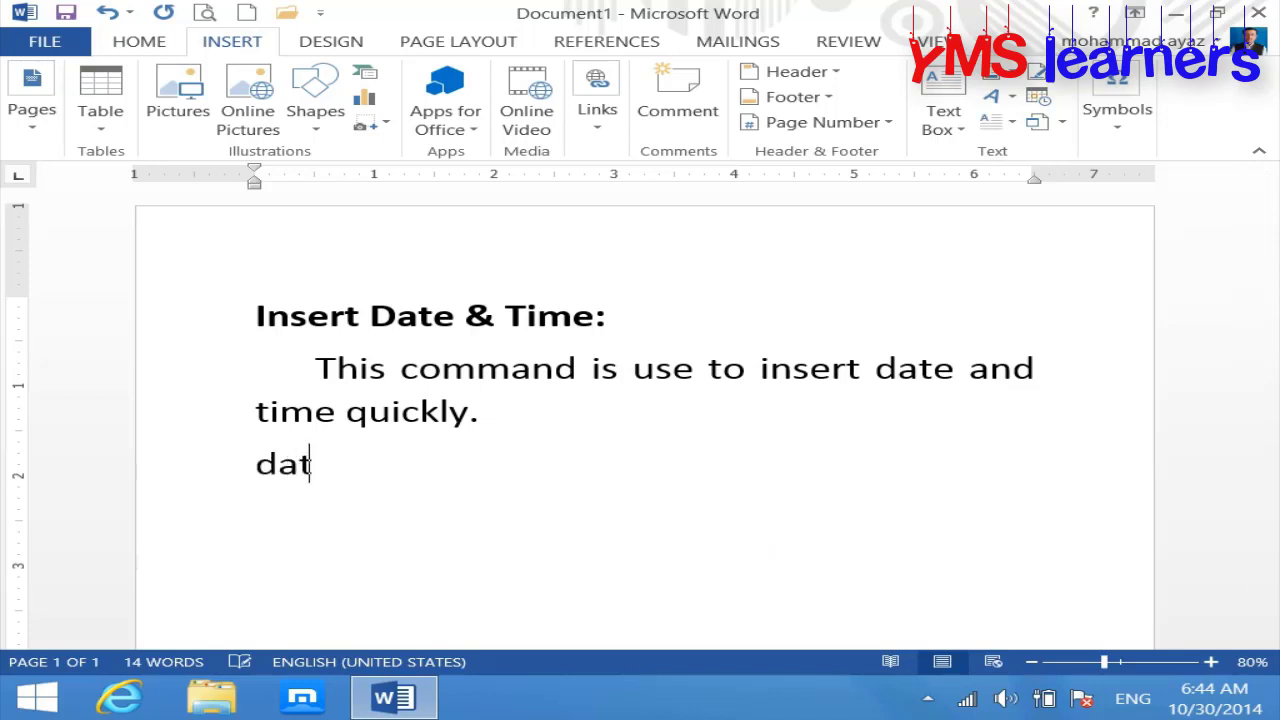
type("date:")
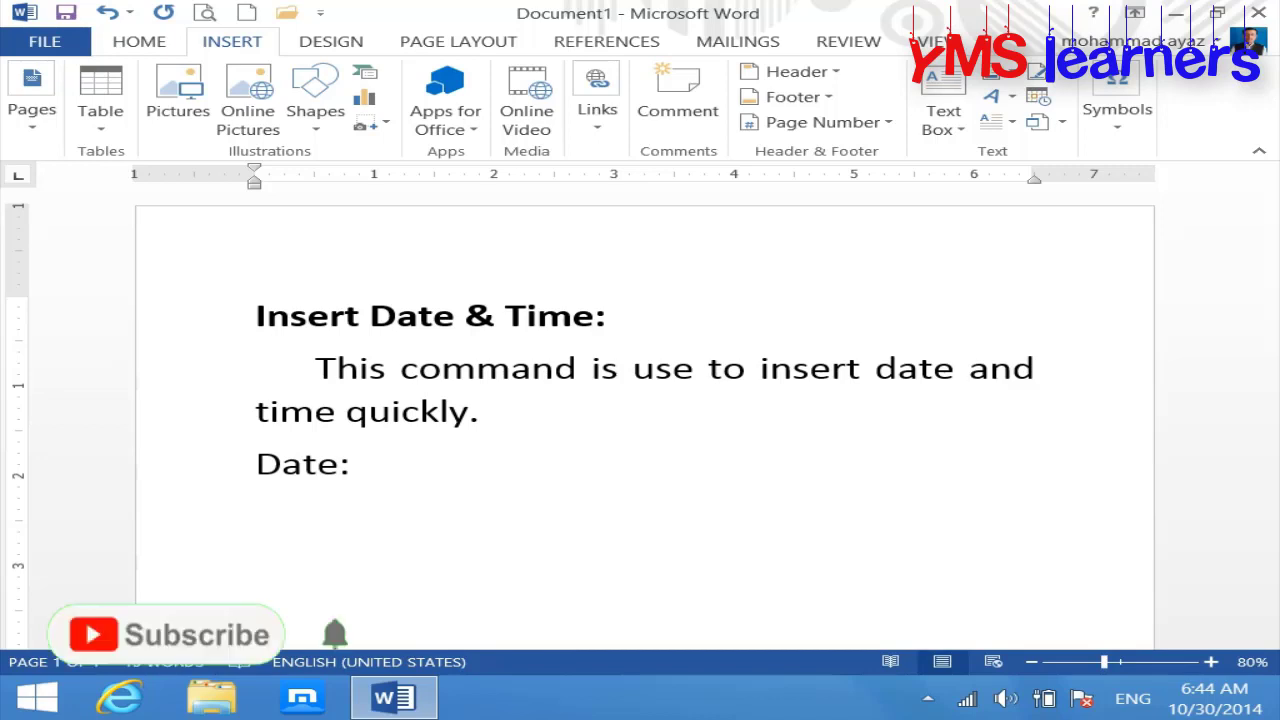
type("10")
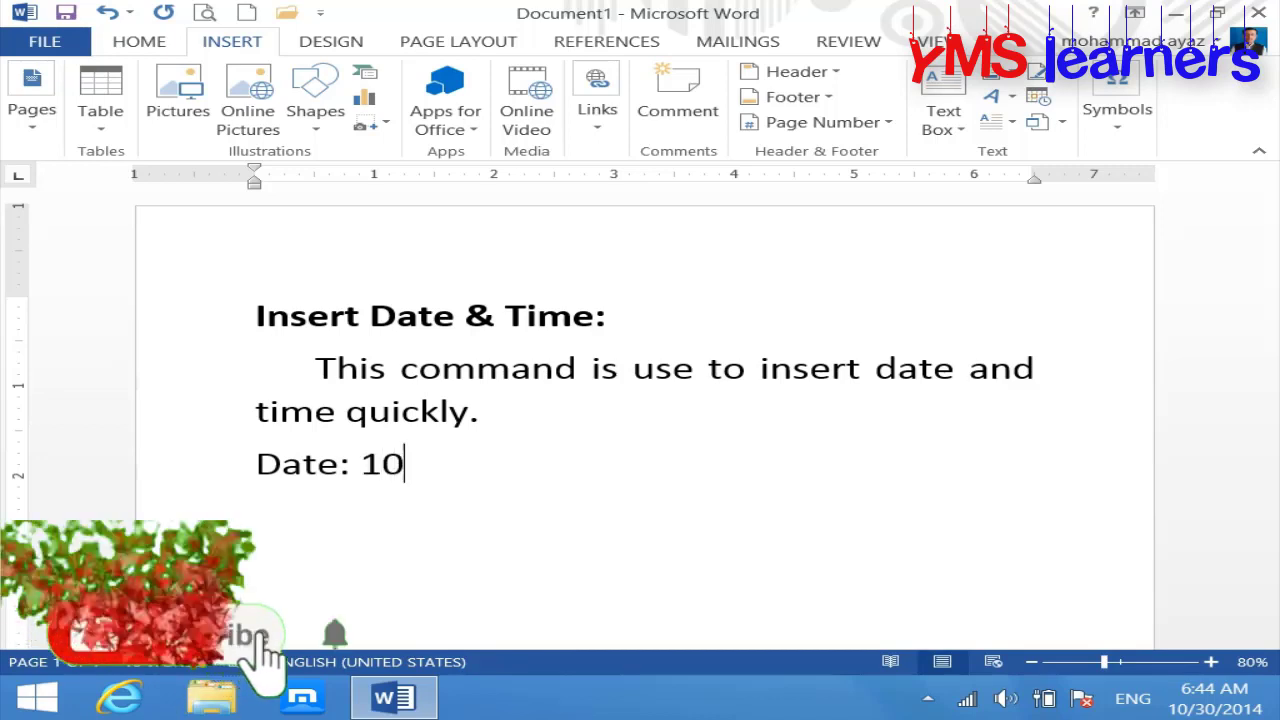
type("-")
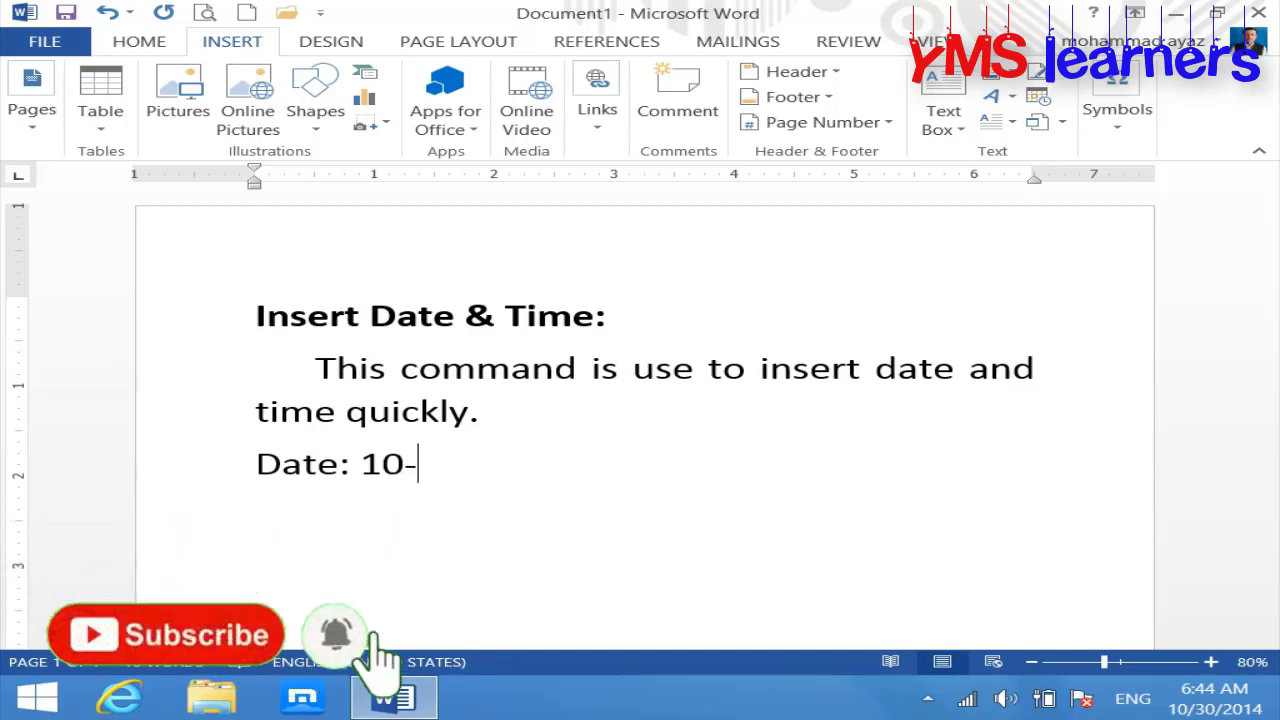
type("30-2014")
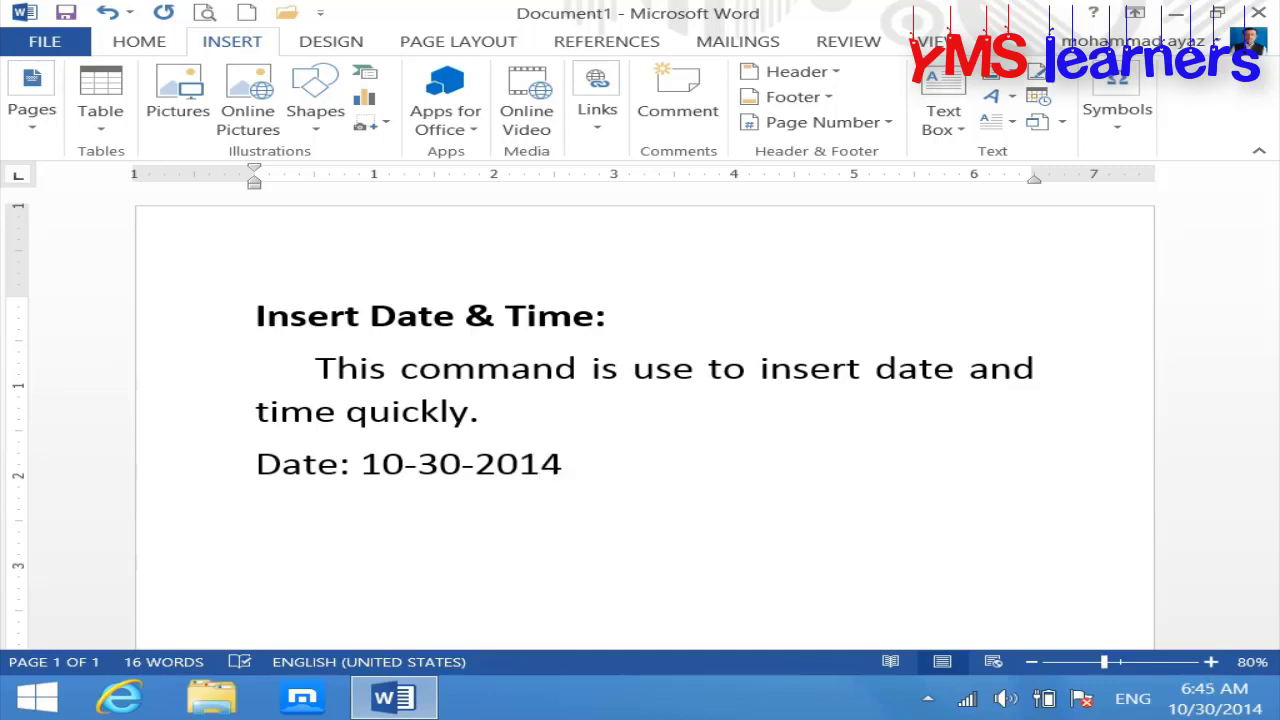
key("BackSpace")
key("BackSpace")
key("BackSpace")
key("BackSpace")
key("BackSpace")
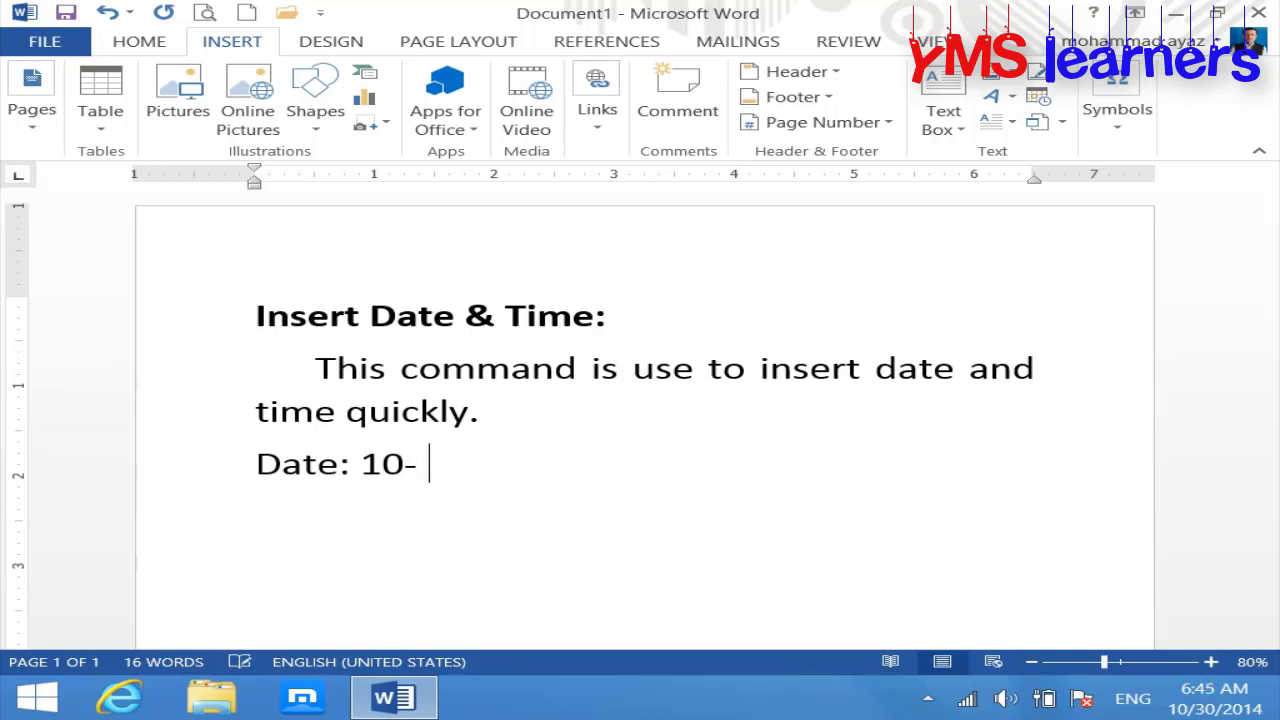
type("30-0")
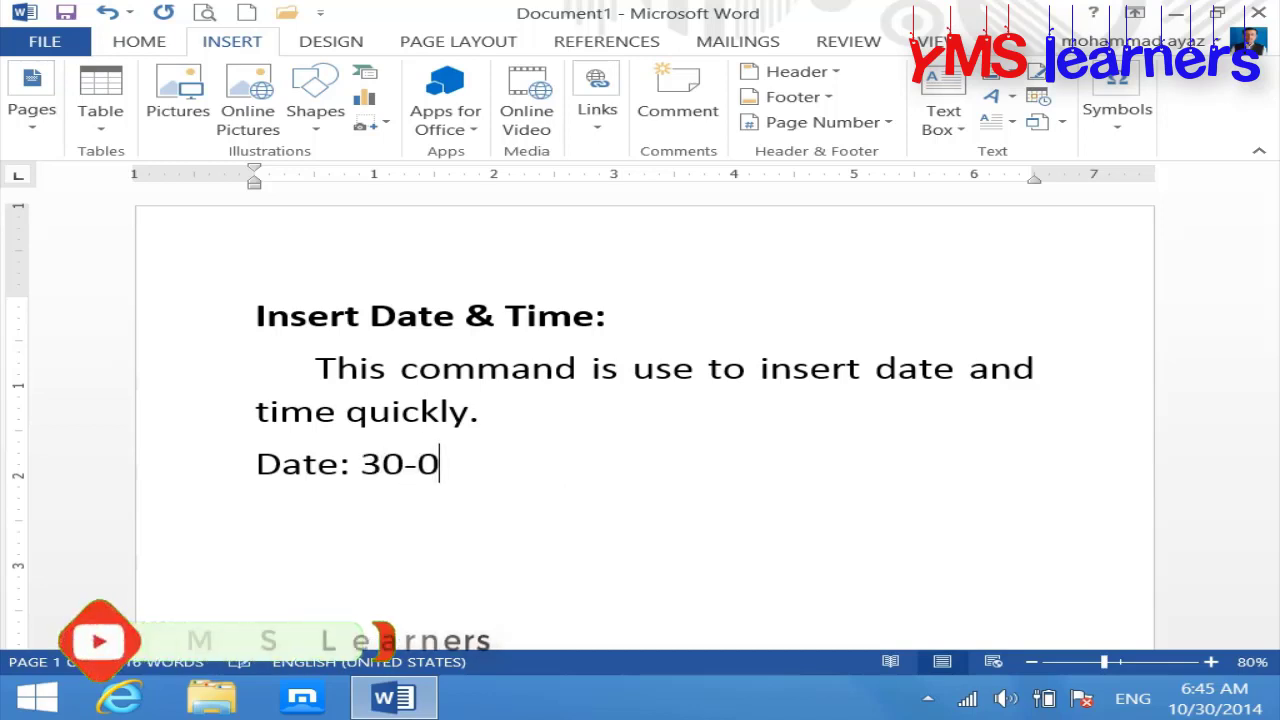
key("BackSpace")
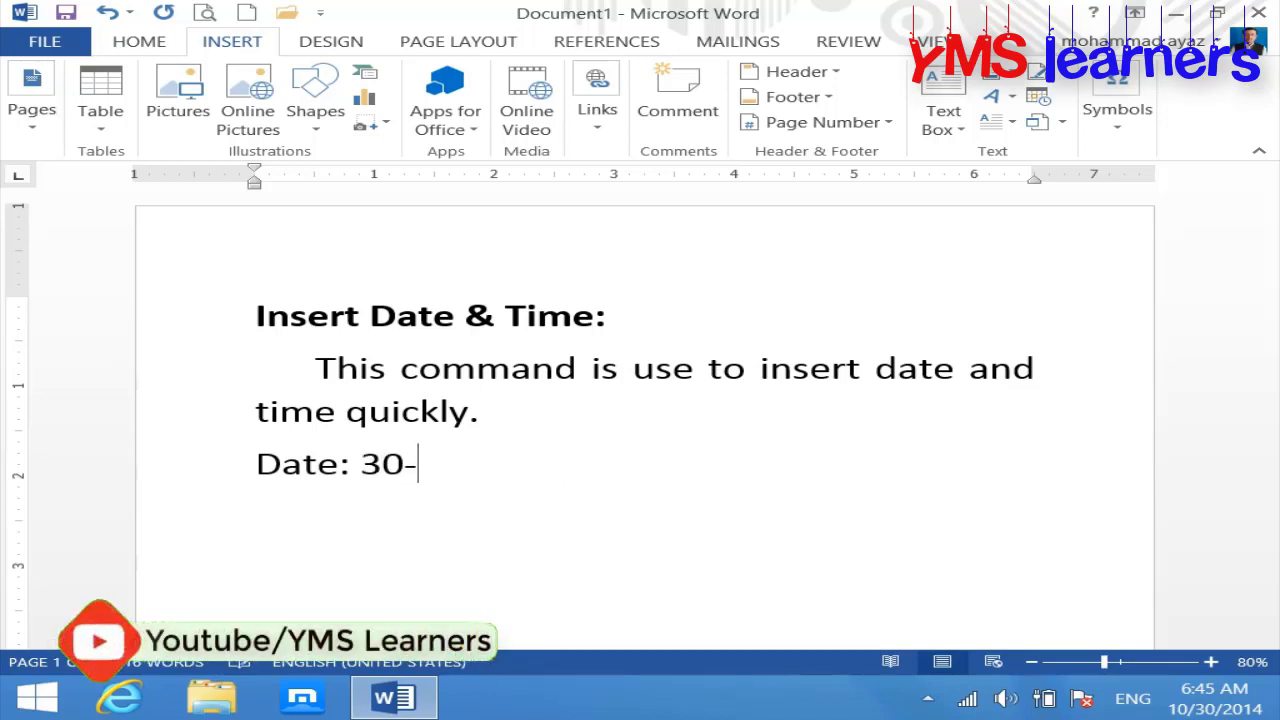
type("10-2014")
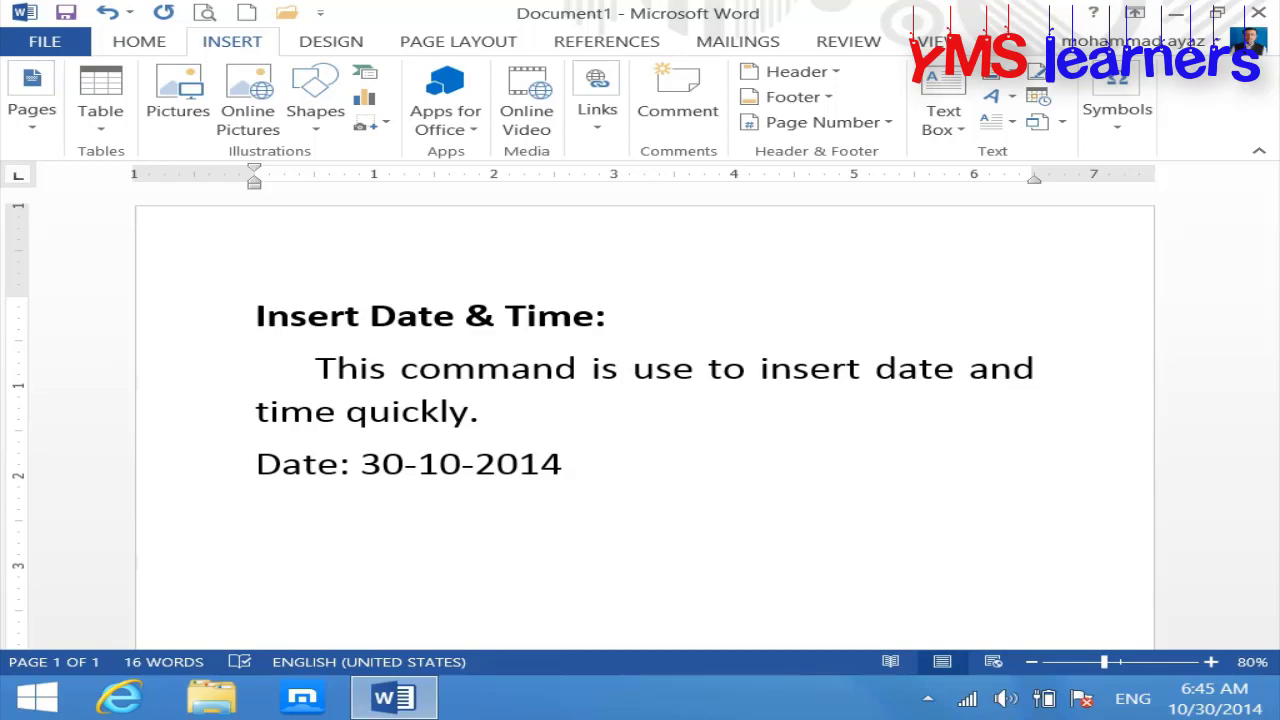
key("BackSpace")
key("BackSpace")
key("BackSpace")
key("BackSpace")
key("BackSpace")
key("BackSpace")
key("BackSpace")
key("BackSpace")
key("BackSpace")
key("BackSpace")
key("BackSpace")
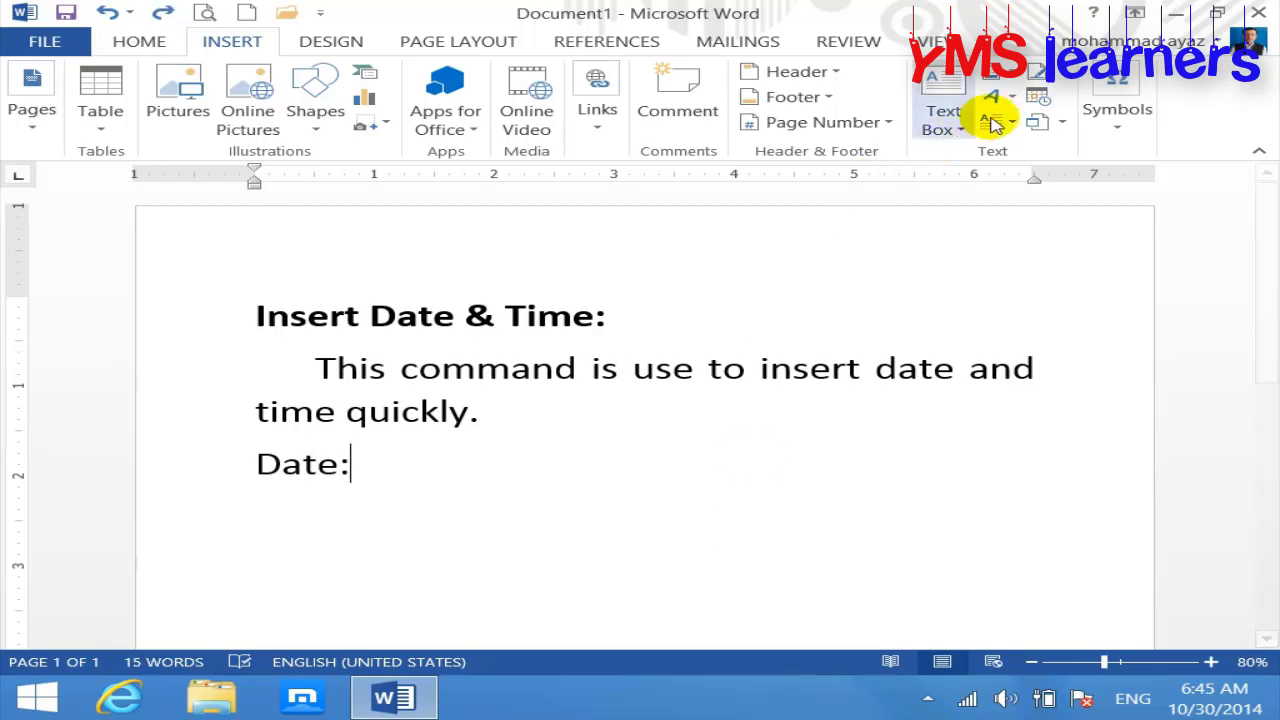
Step: Insert the current date in 10/30/2014 format after Date: and start a new line
left_click(1036, 98)
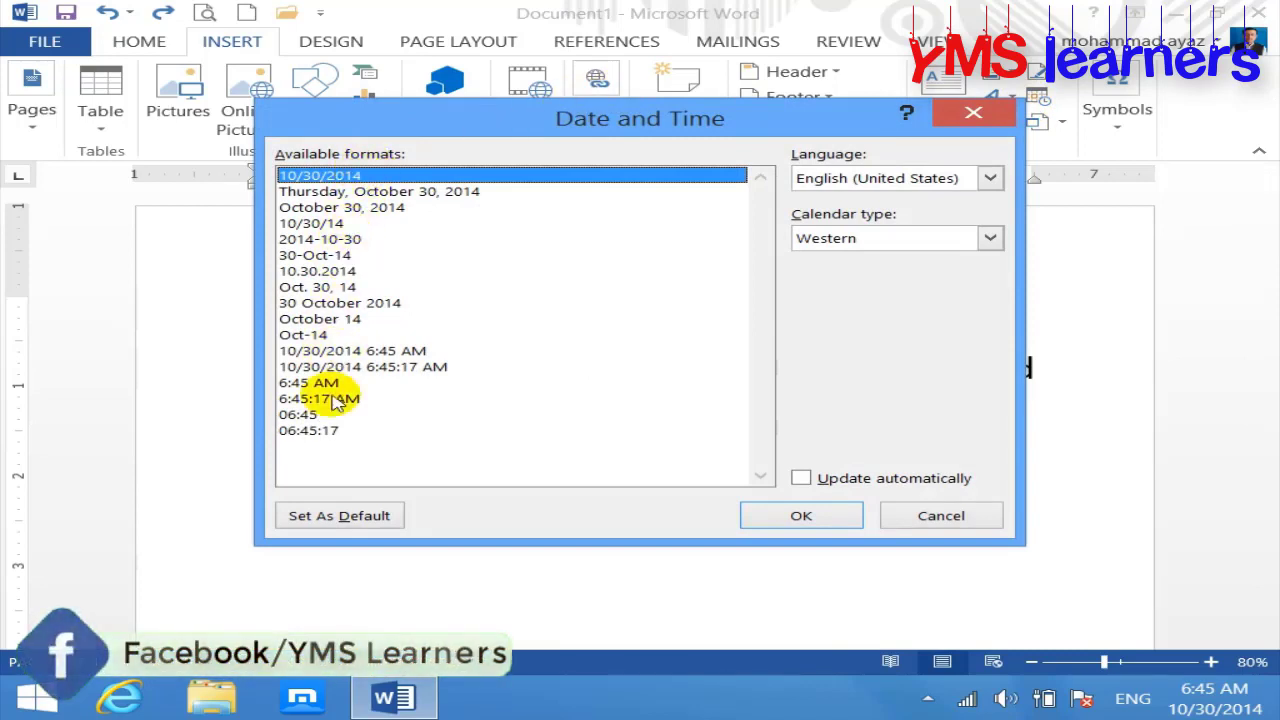
left_click_drag(509, 129, 531, 172)
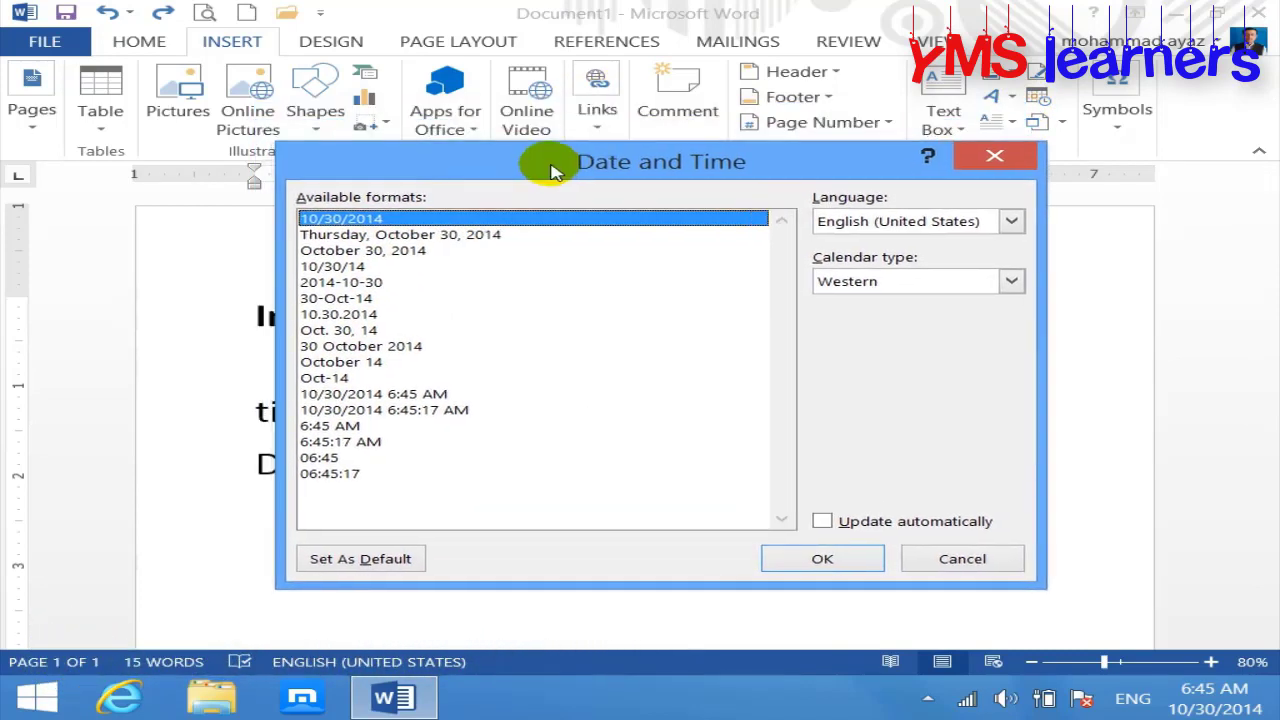
left_click(372, 235)
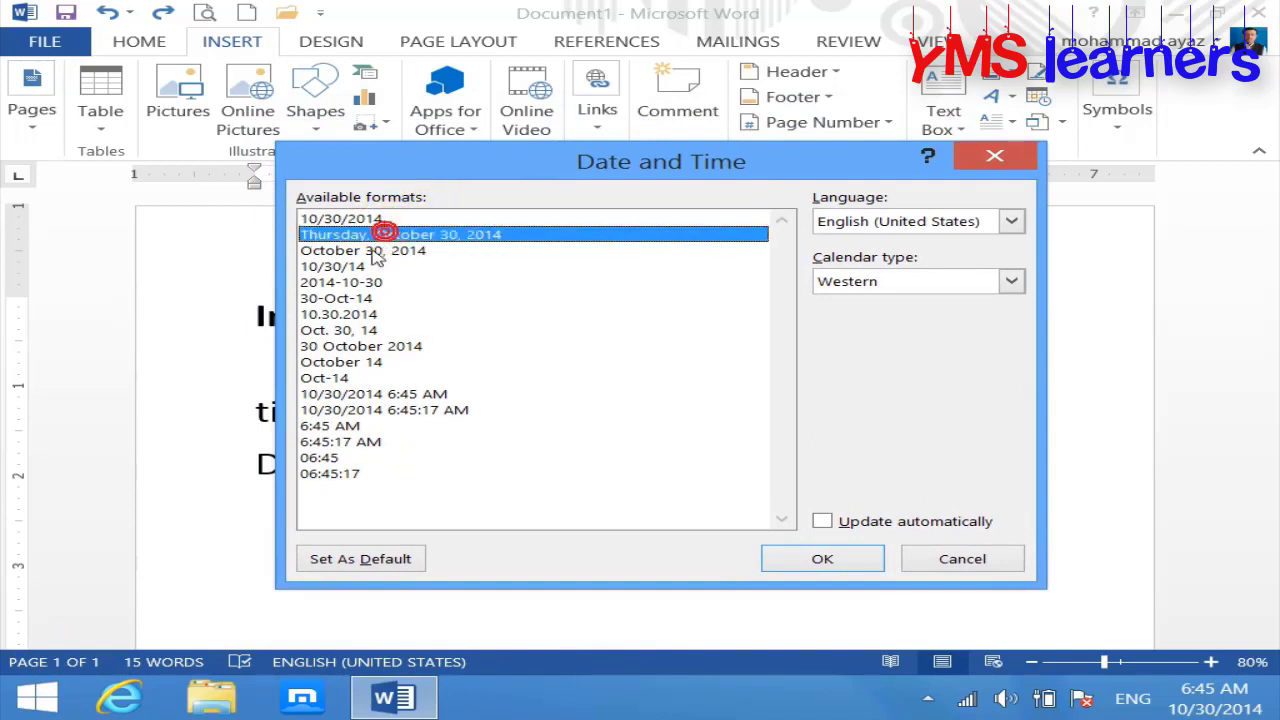
left_click(372, 252)
left_click(370, 217)
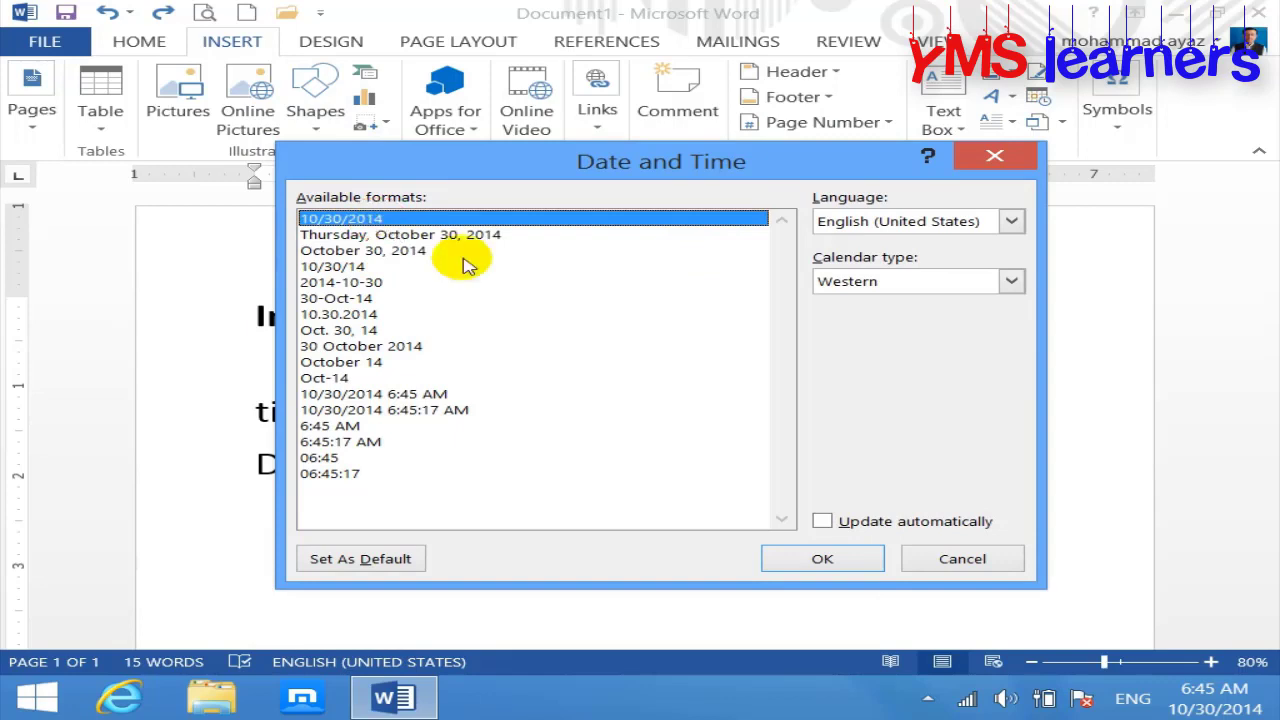
left_click(826, 557)
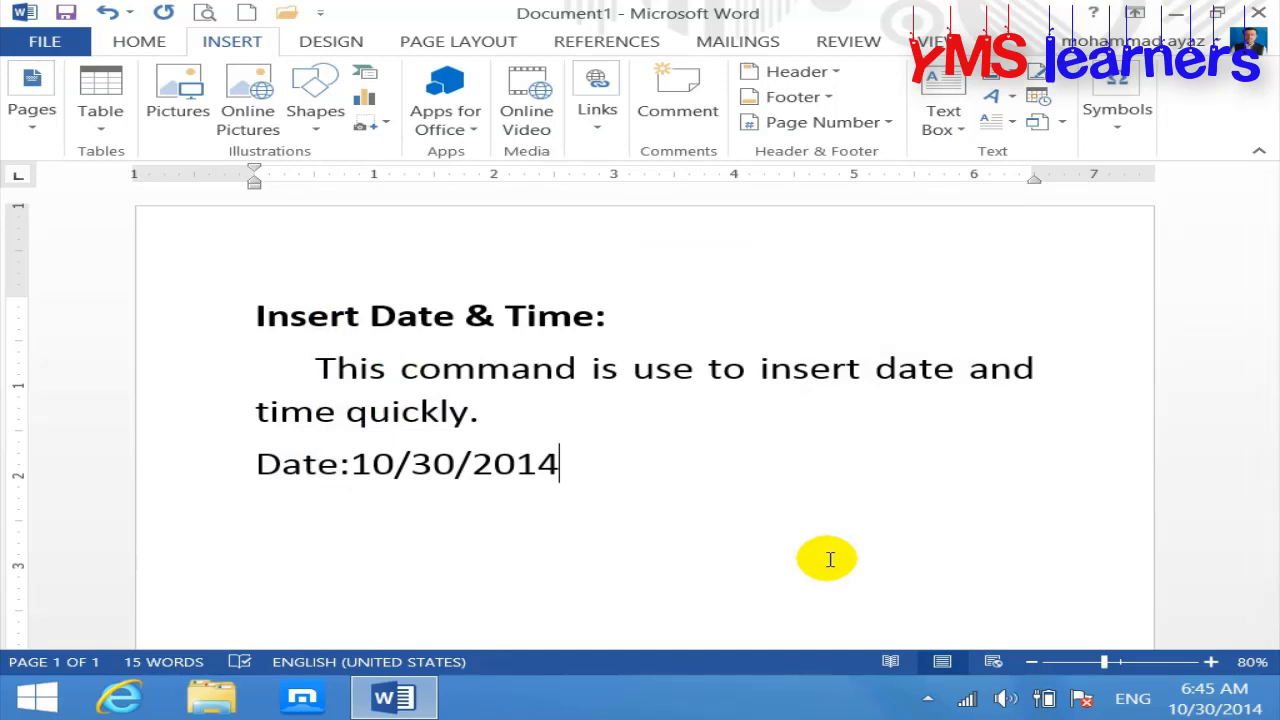
key("Return")
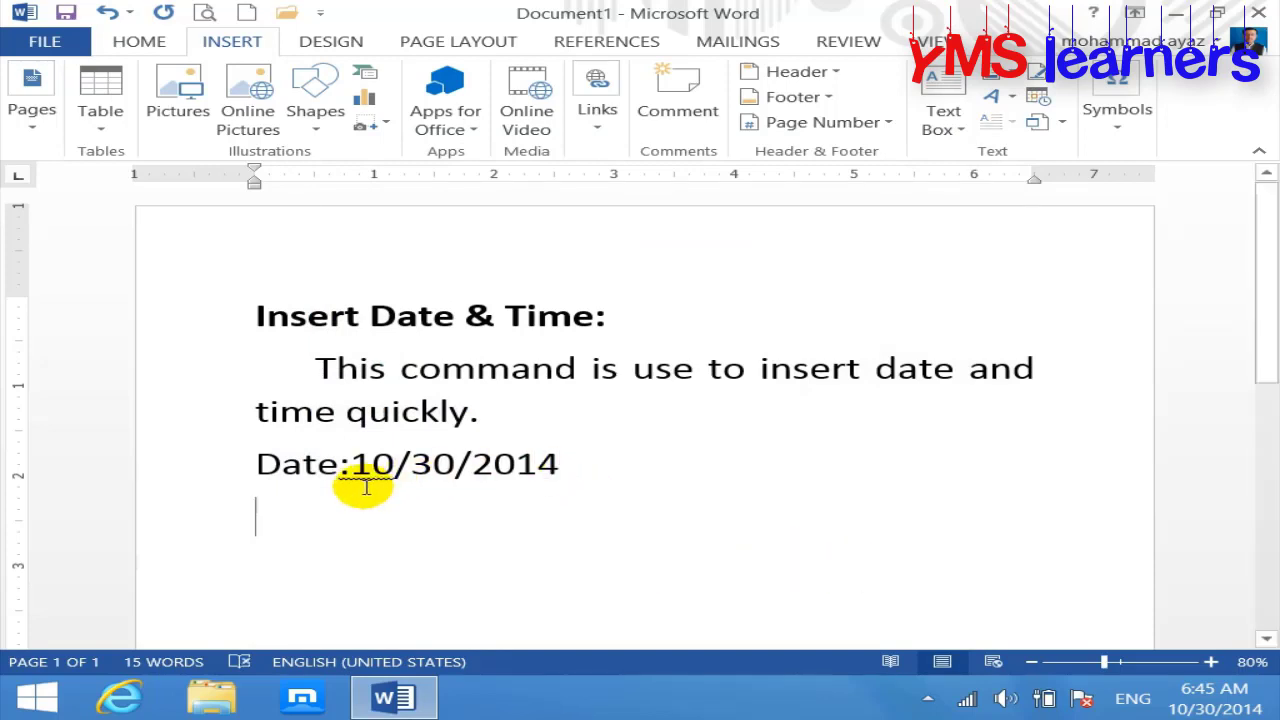
Step: Check the system date, Thursday, October 30, 2014, in Windows Date and Time settings and close them unchanged
left_click(350, 468)
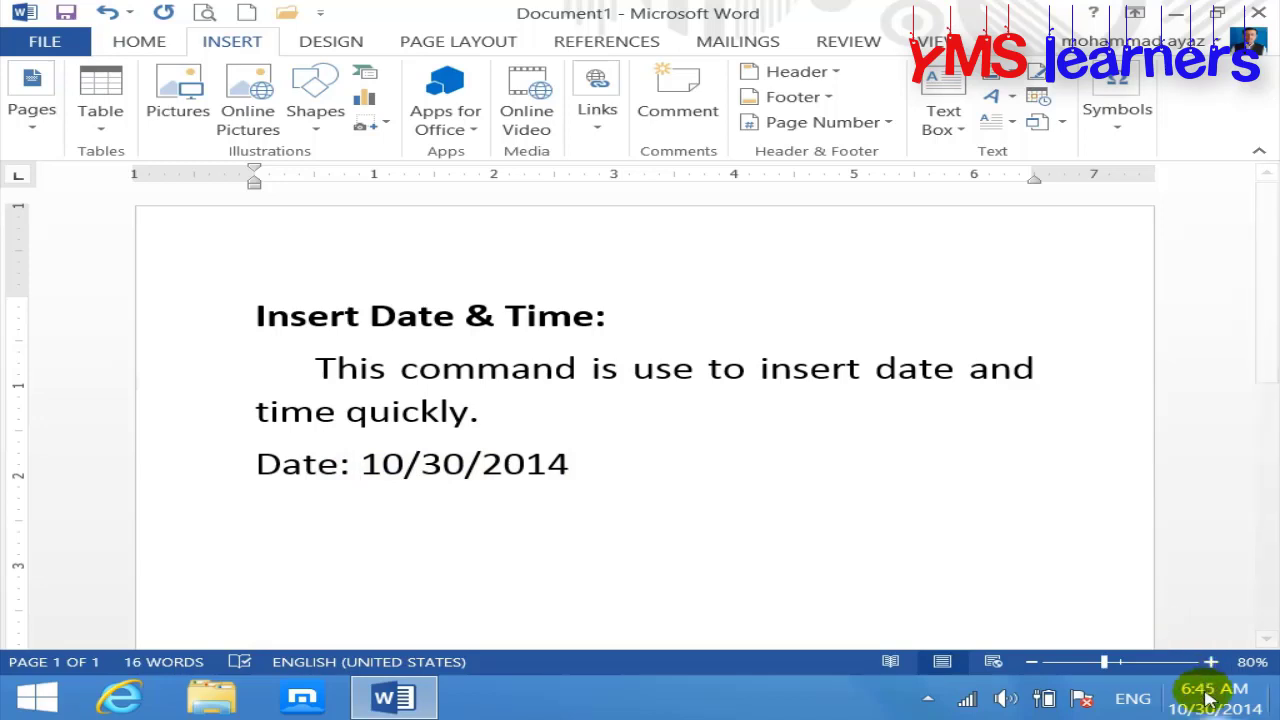
mouse_move(1205, 695)
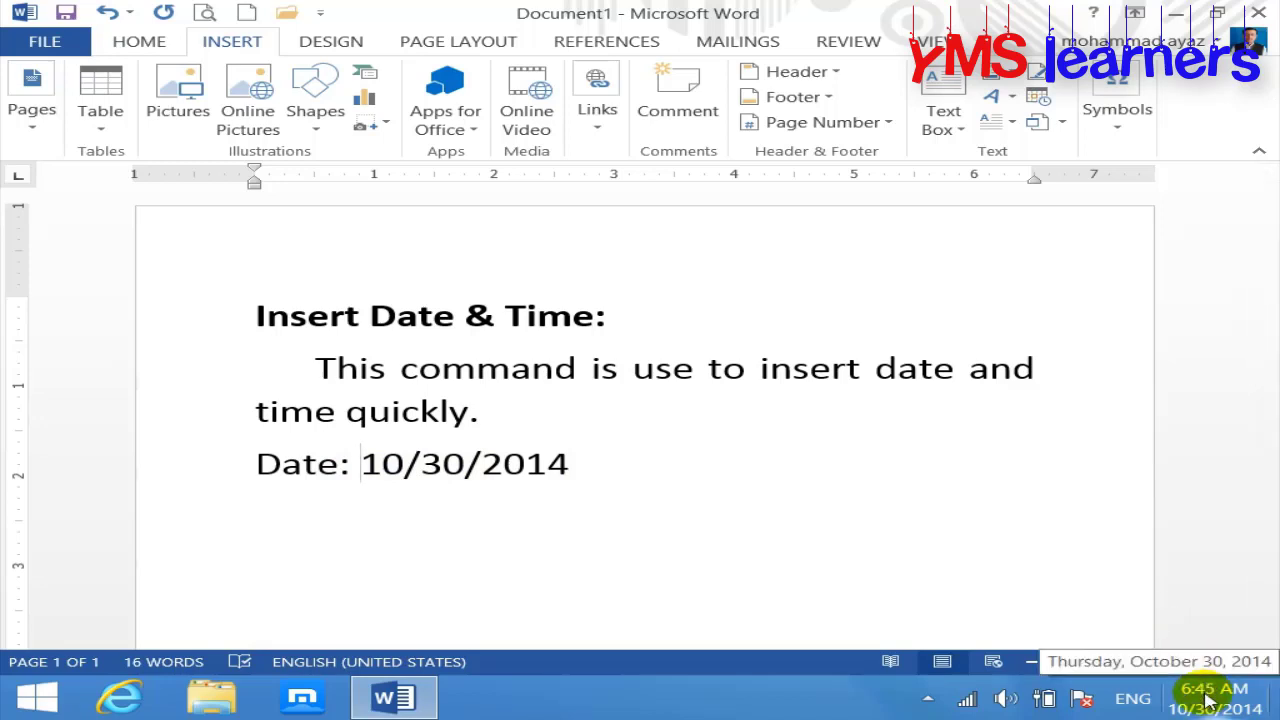
left_click(1207, 697)
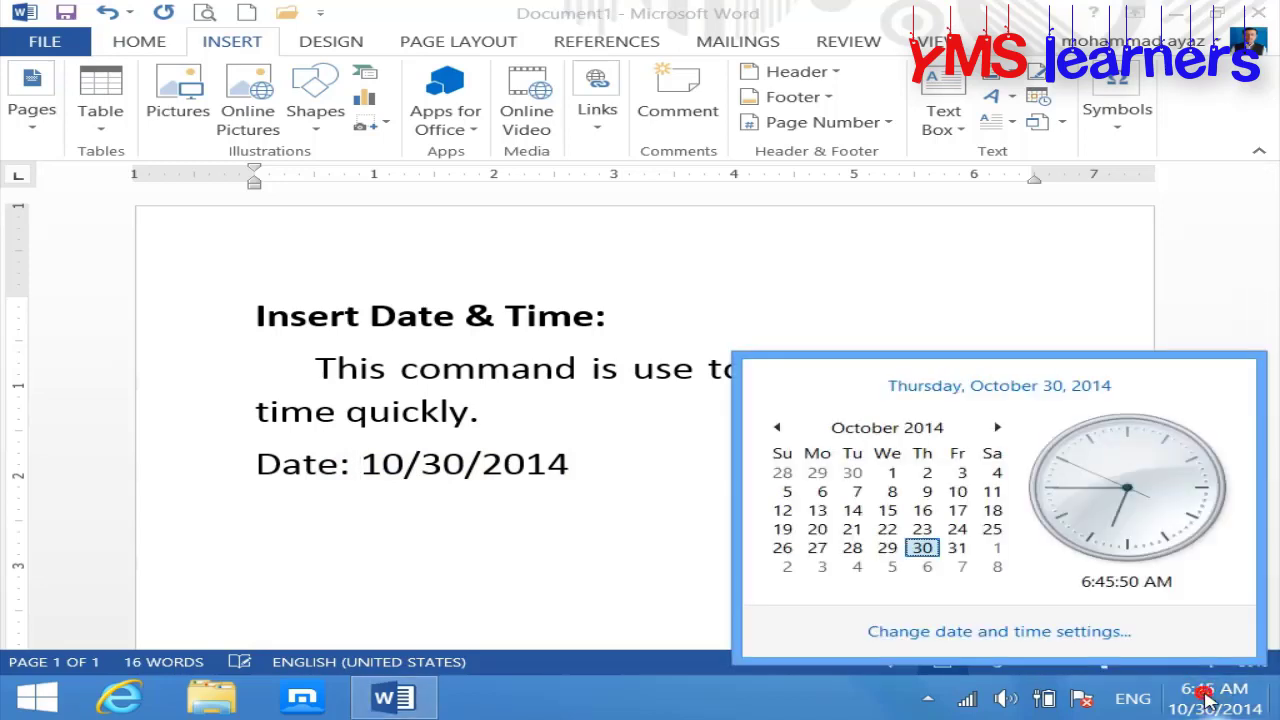
left_click(1068, 632)
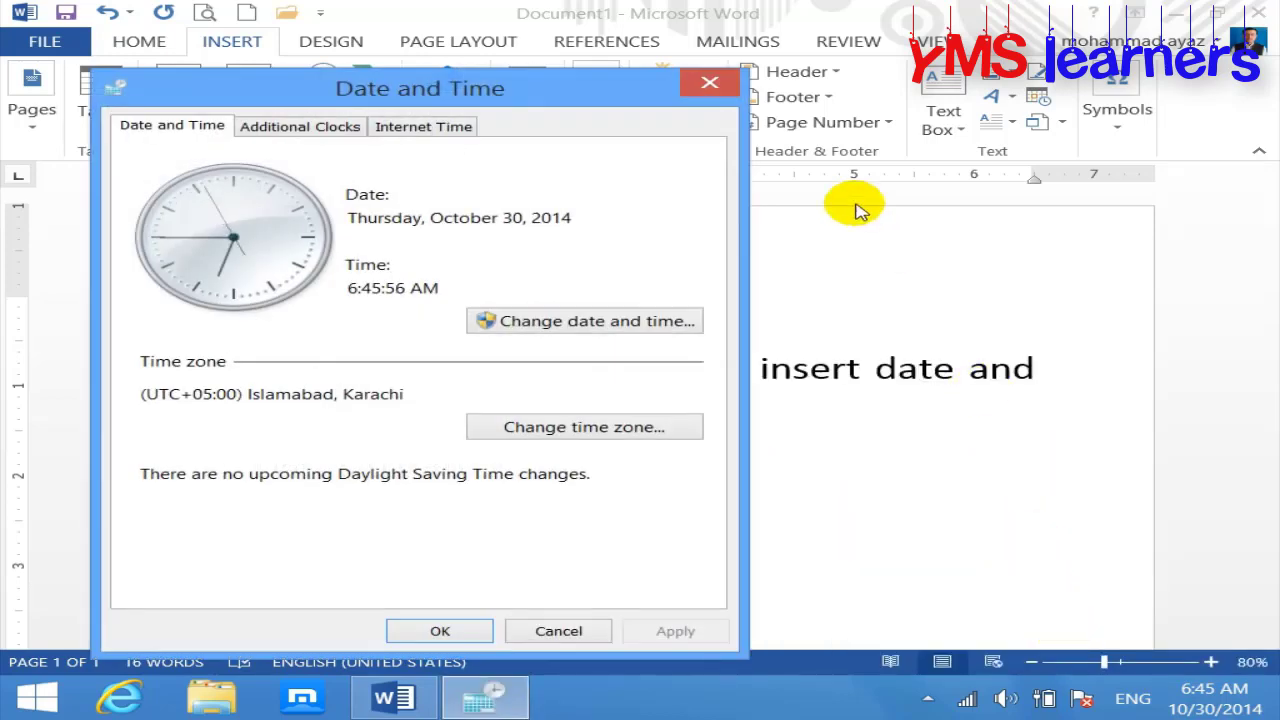
left_click(623, 328)
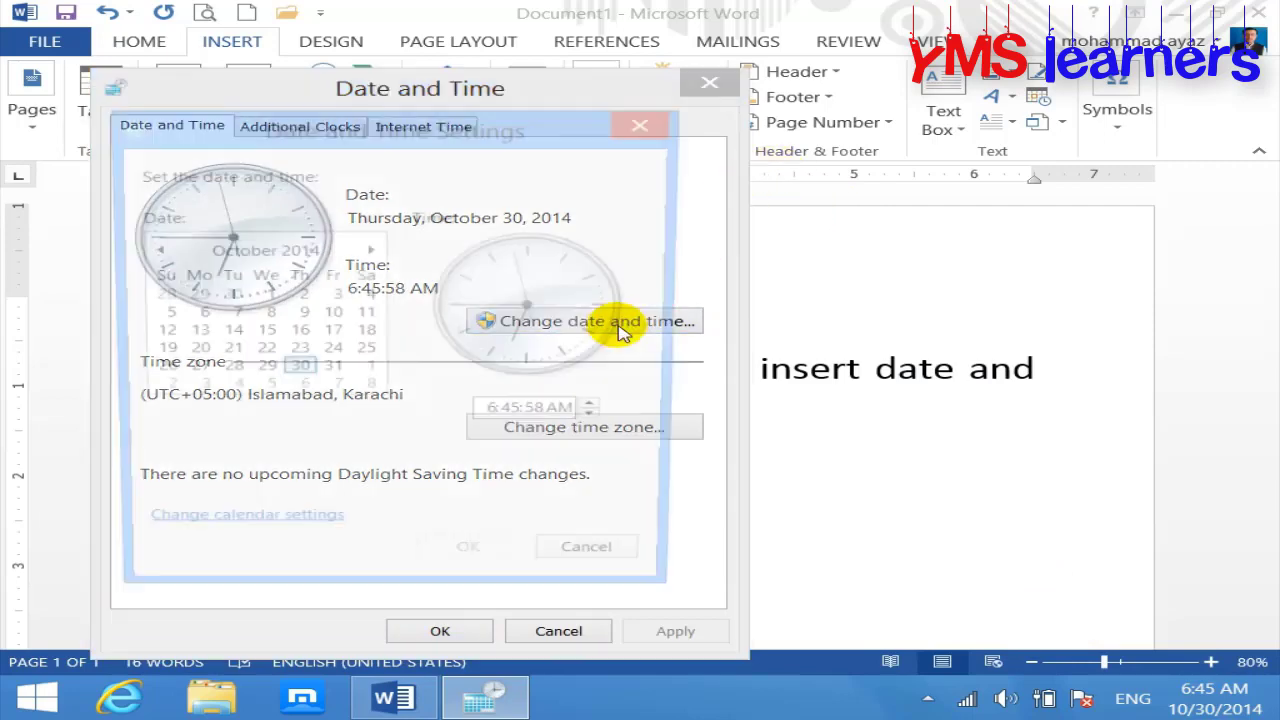
left_click(648, 121)
left_click(702, 88)
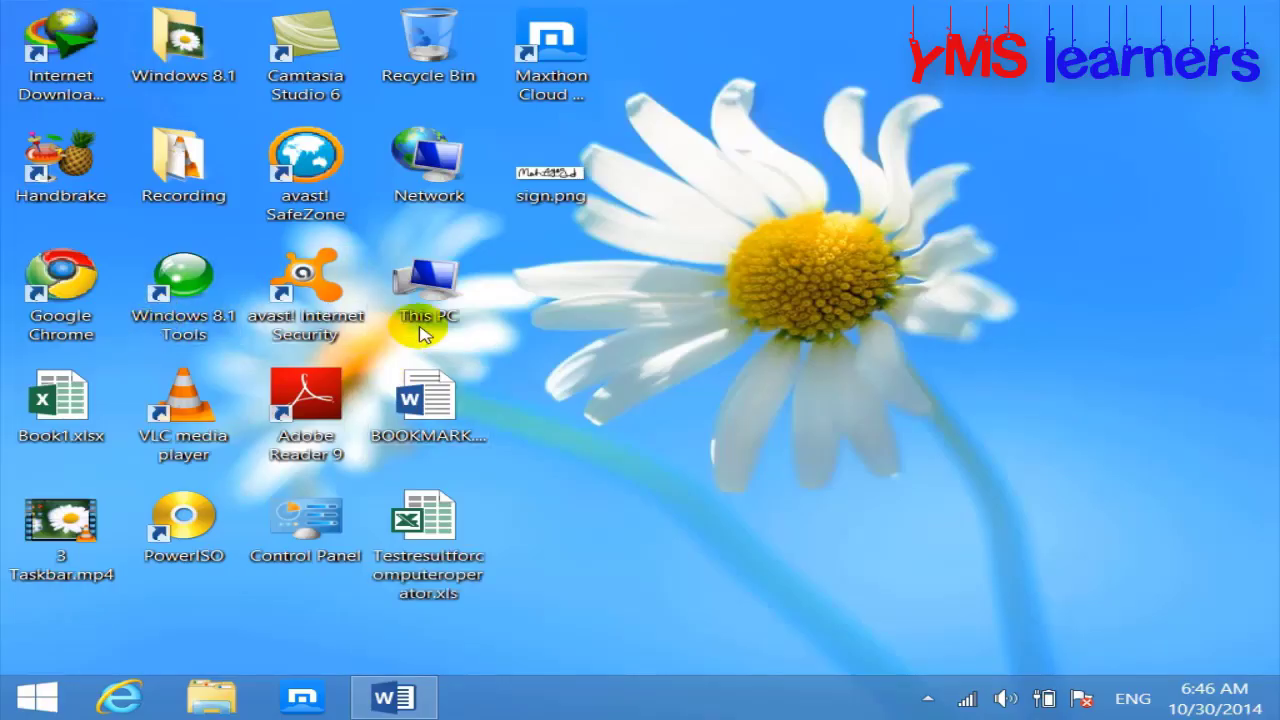
Step: Open the Region settings from the Control Panel items list
double_click(305, 520)
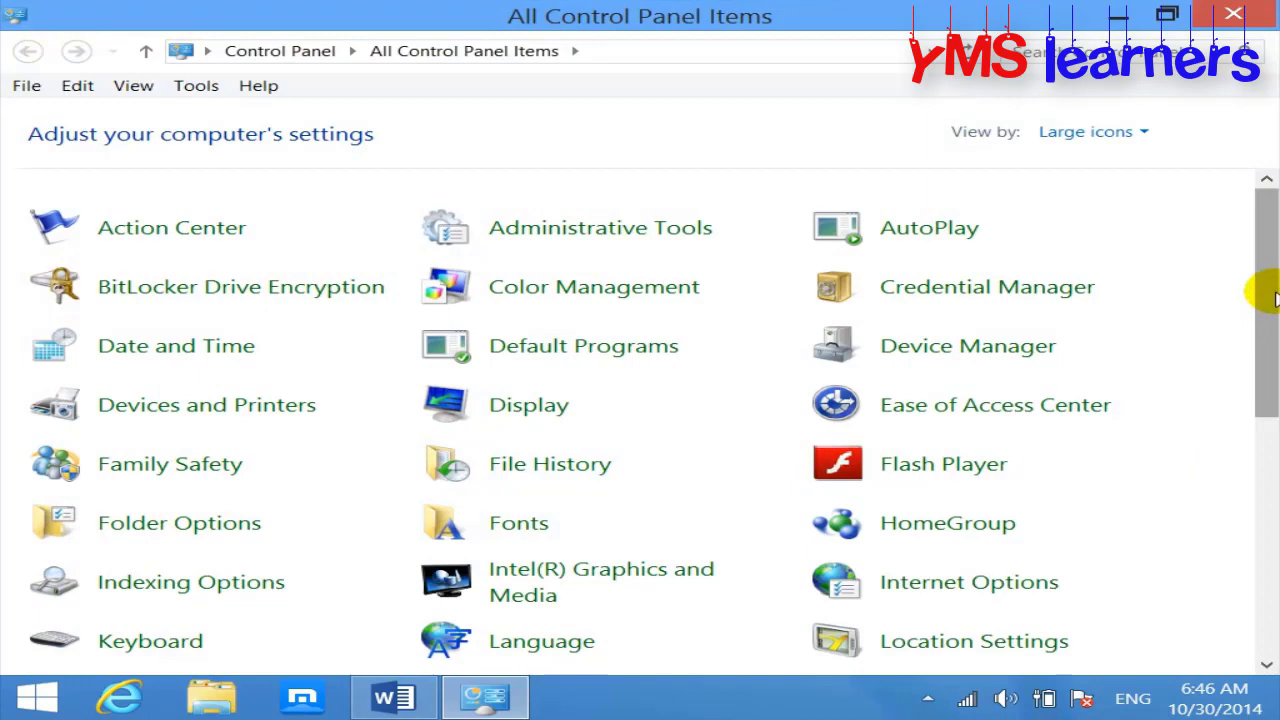
left_click_drag(1275, 297, 1262, 434)
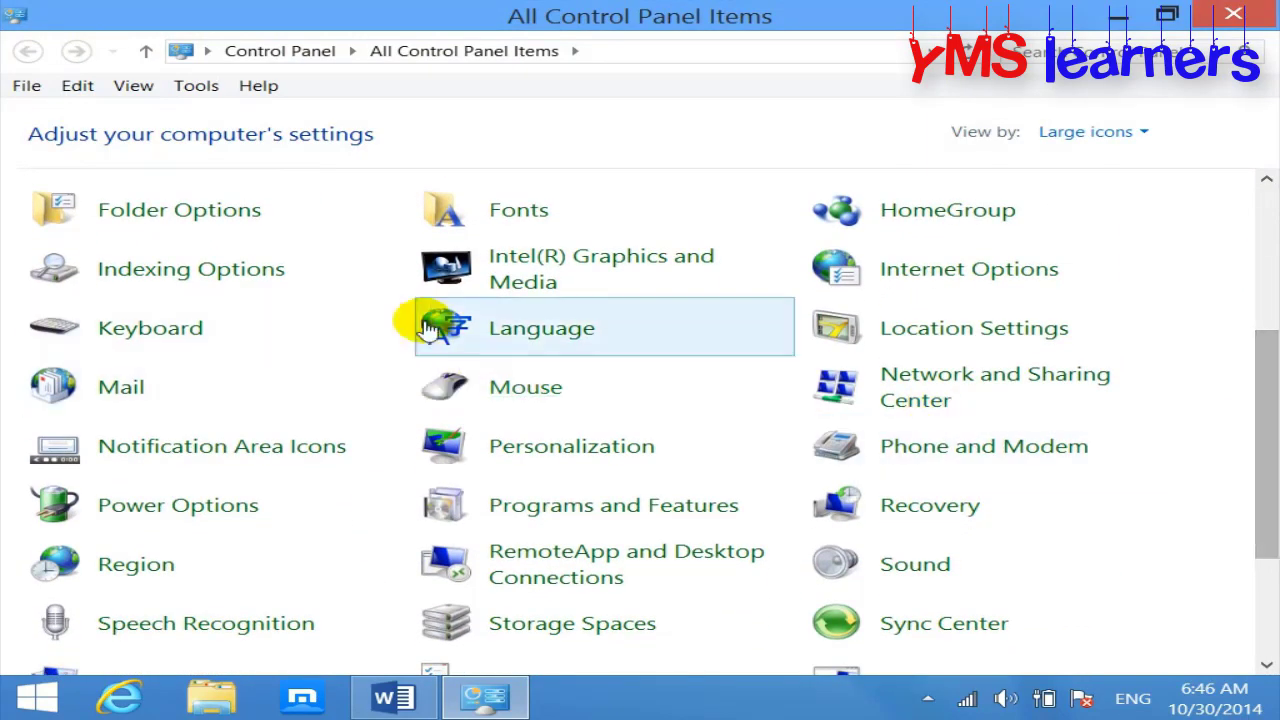
left_click(135, 568)
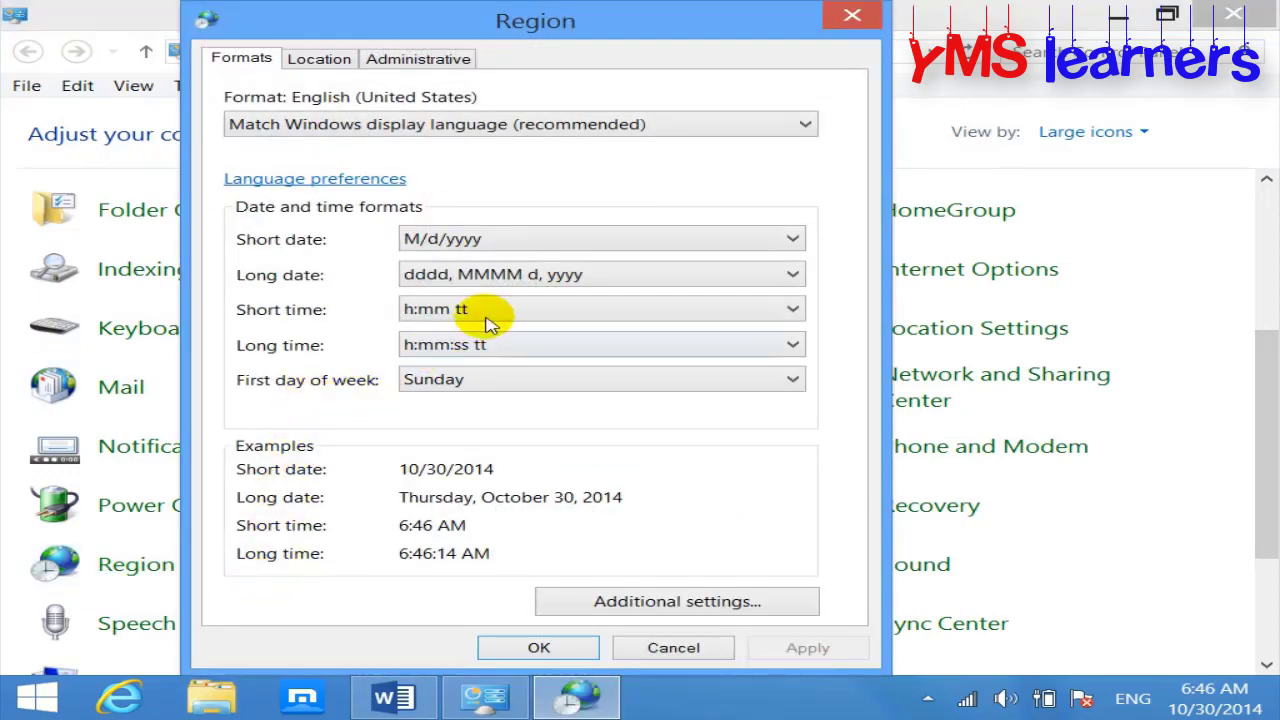
left_click_drag(634, 31, 665, 29)
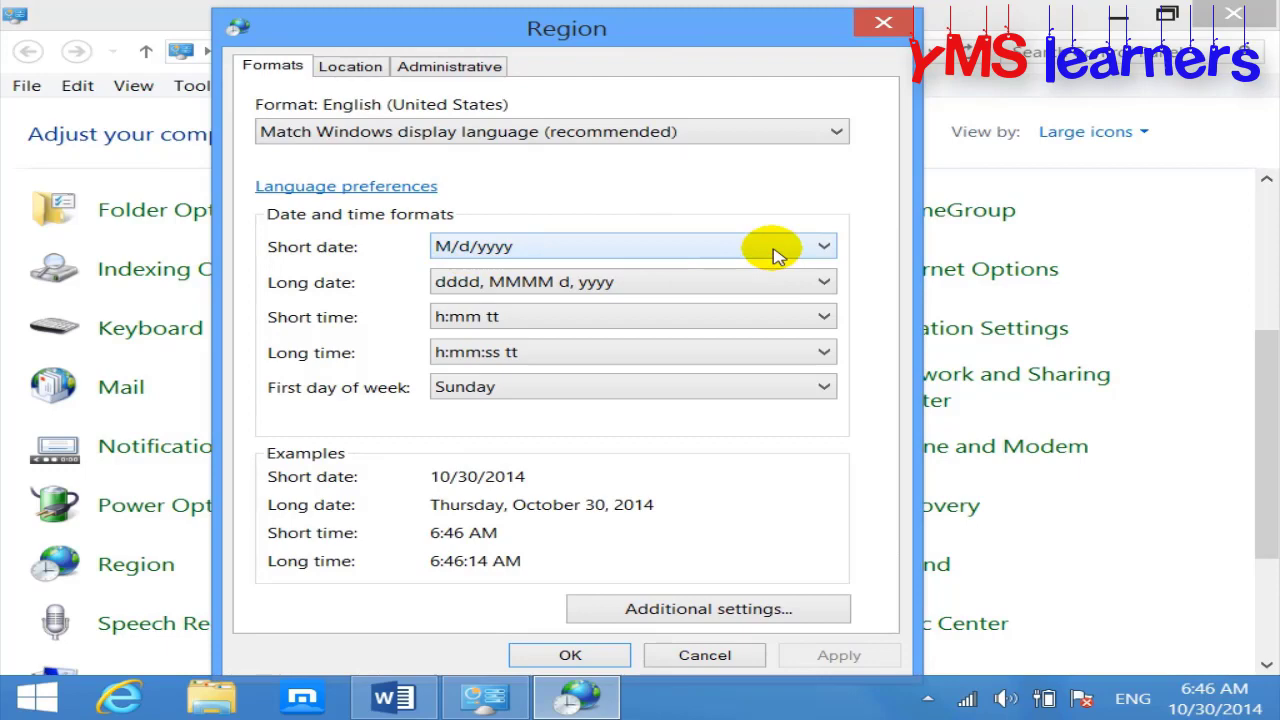
Step: In Word, inspect the month 10 and day 30 of the inserted date
left_click(393, 697)
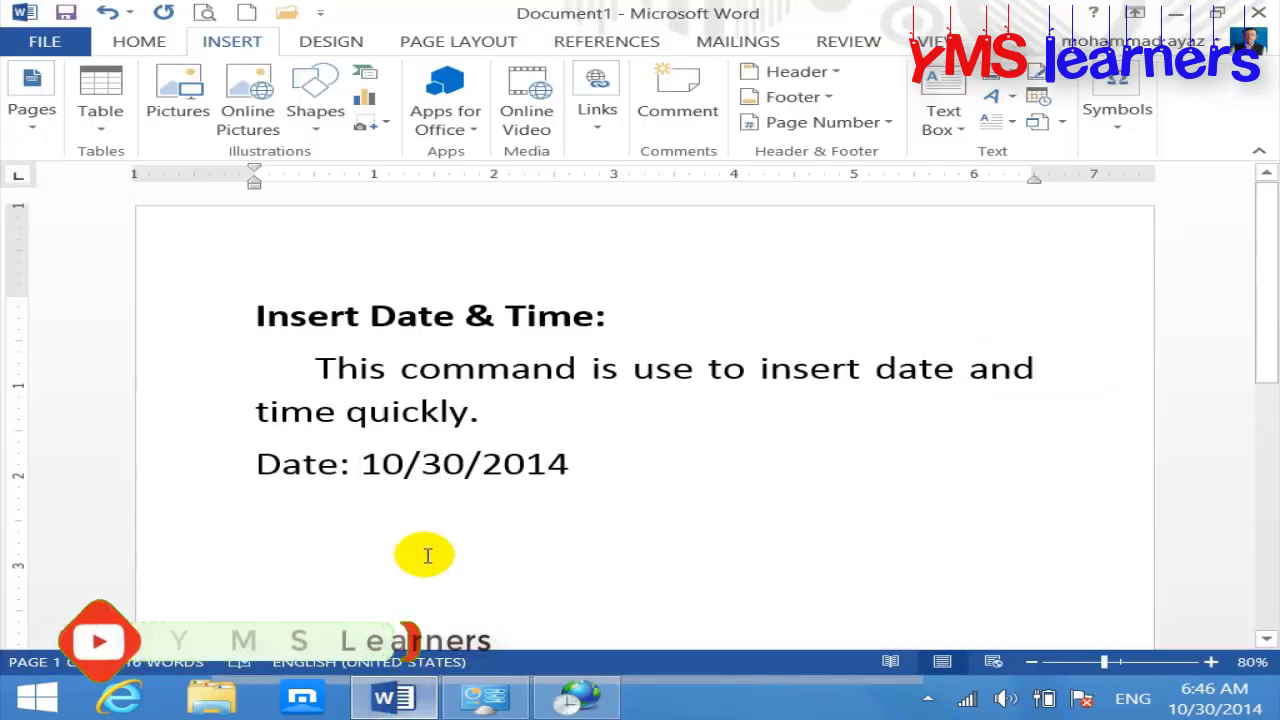
left_click(398, 463)
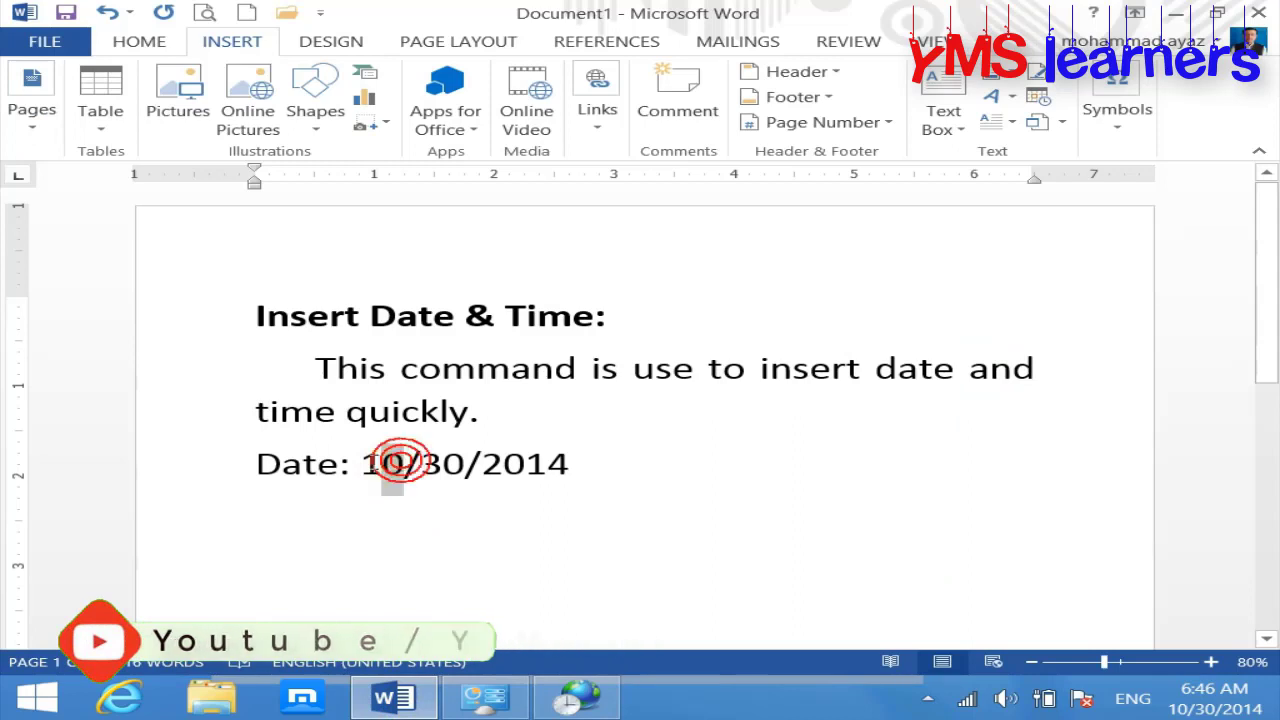
double_click(385, 463)
double_click(442, 463)
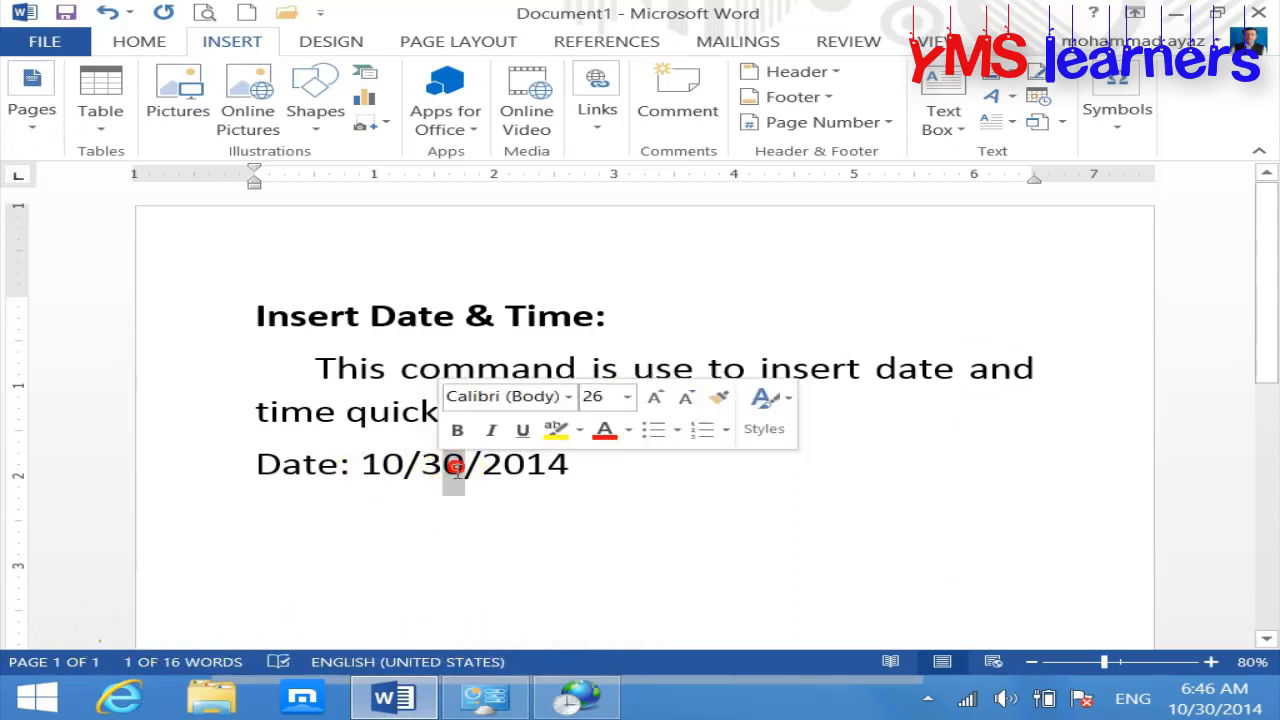
left_click(583, 466)
Step: Choose dd-MMM-yy as the Region short date format
left_click(580, 695)
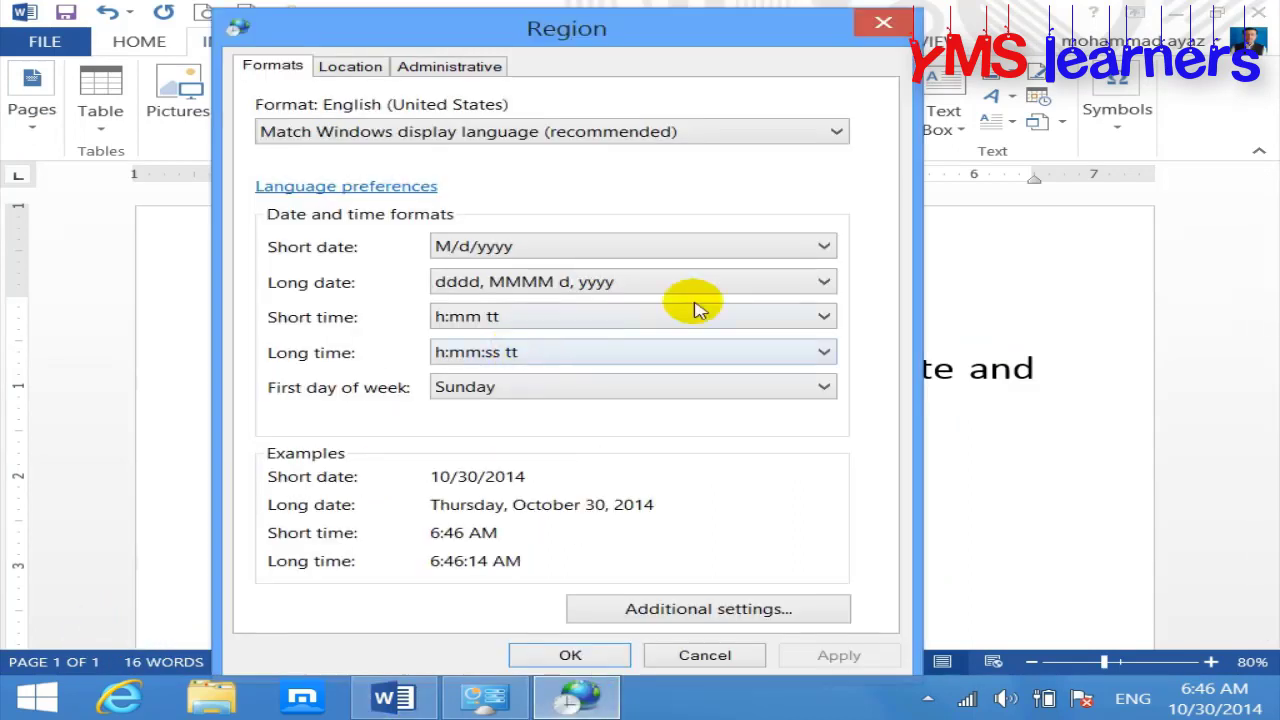
left_click(826, 247)
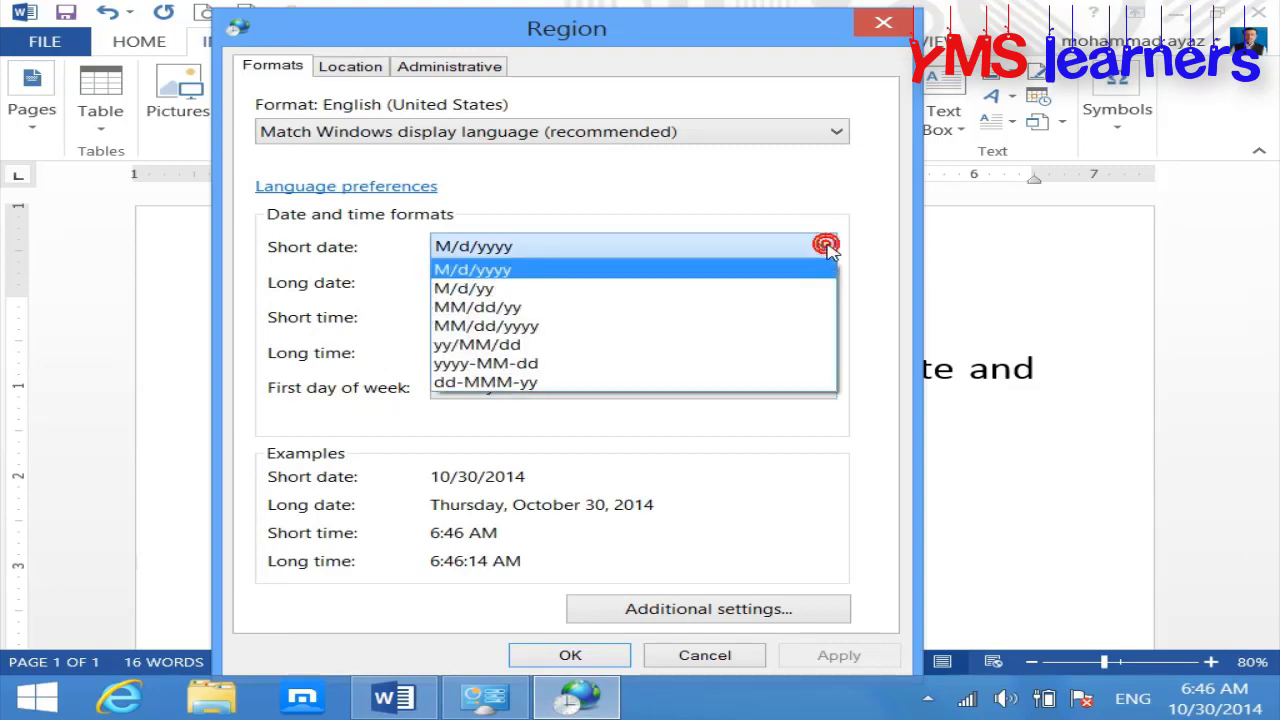
left_click(508, 385)
left_click(562, 250)
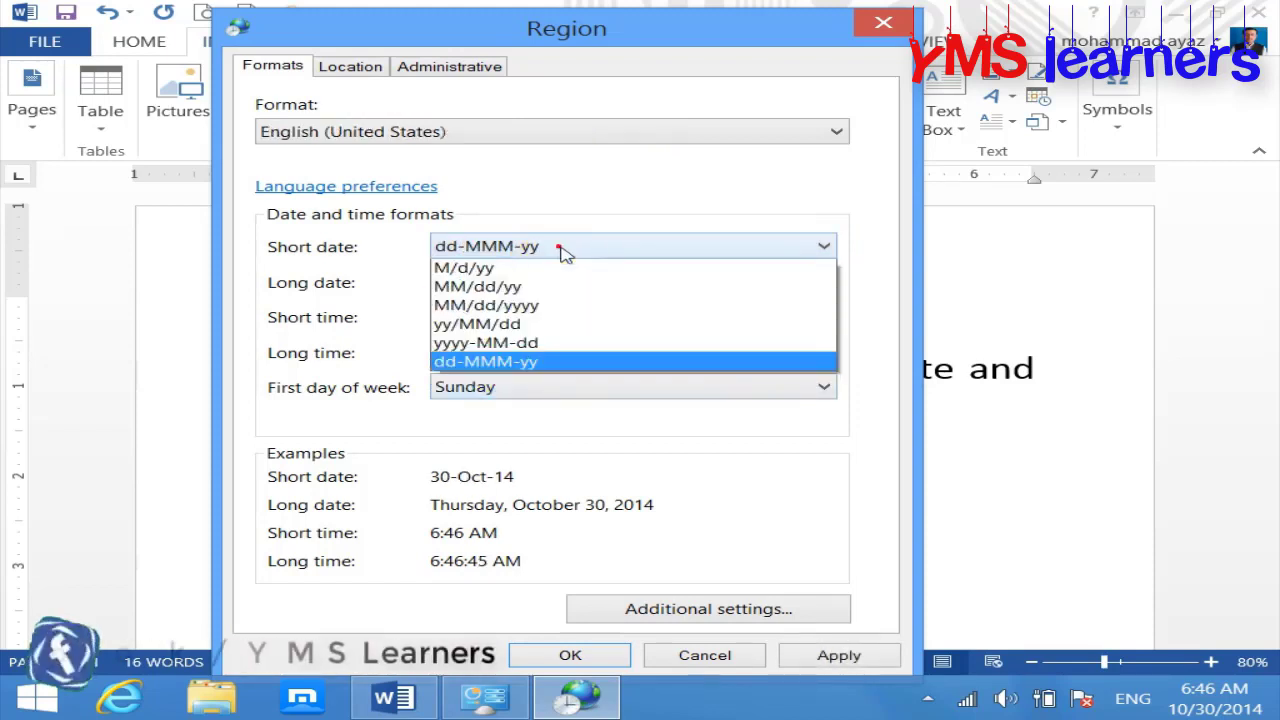
left_click(562, 250)
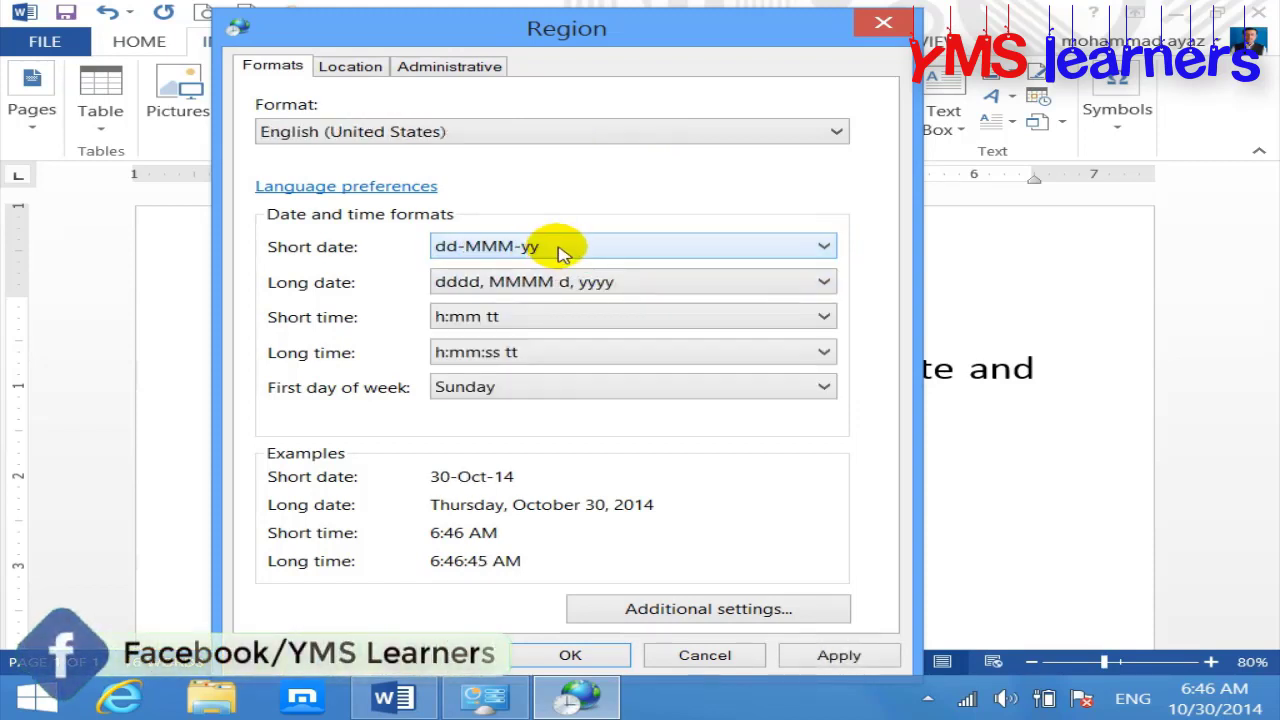
Step: Customize the short date to dd-MMM-yyyy under Additional settings and confirm it
left_click(668, 609)
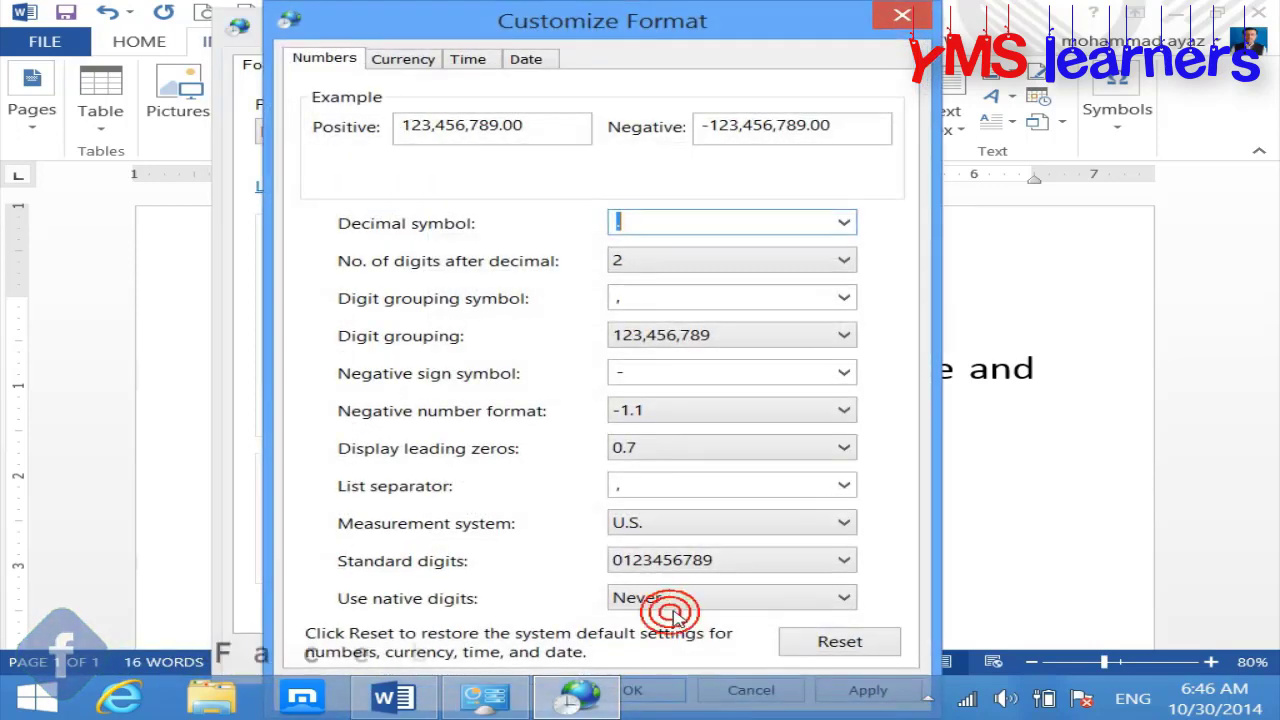
left_click(527, 62)
left_click(628, 267)
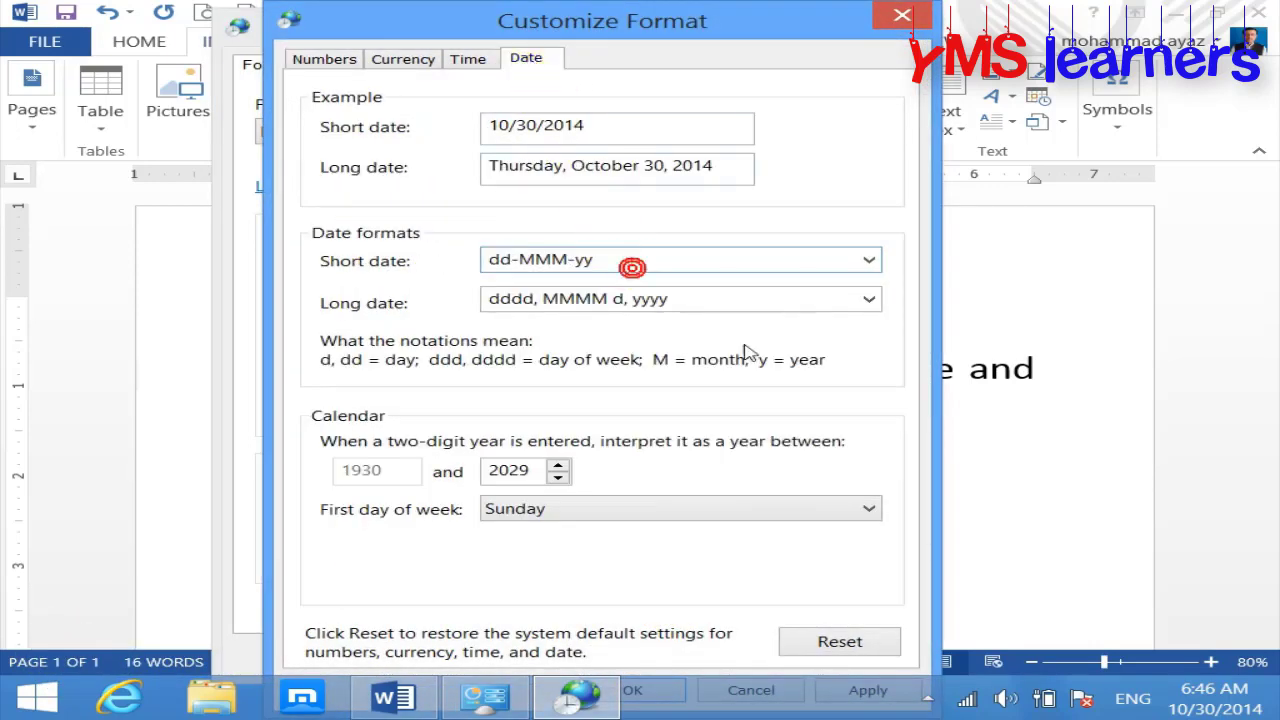
type("yy")
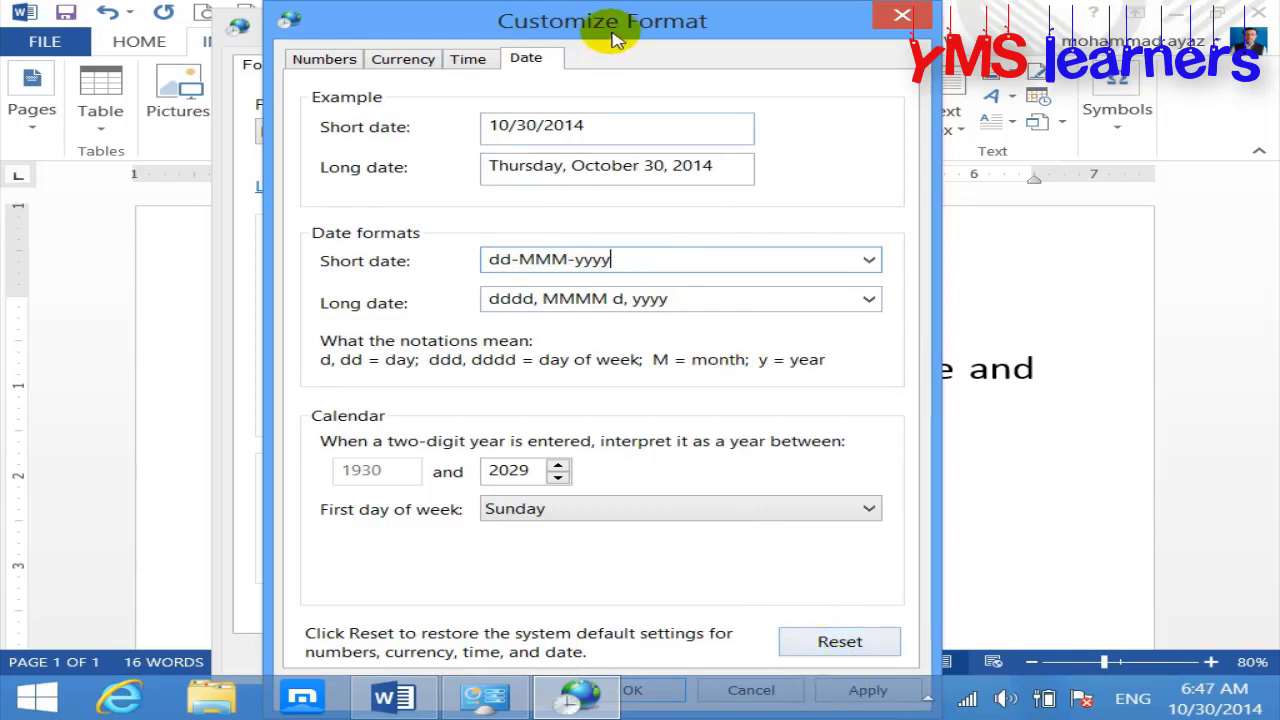
left_click_drag(612, 32, 598, 8)
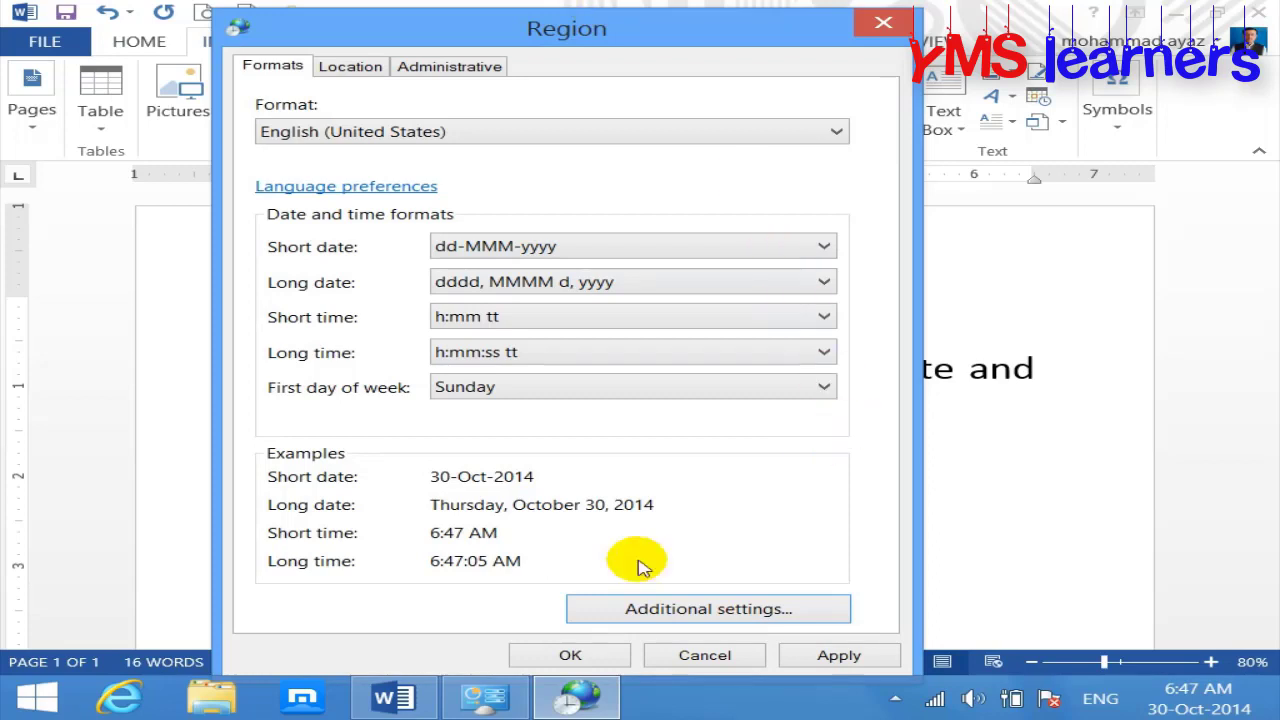
left_click(570, 655)
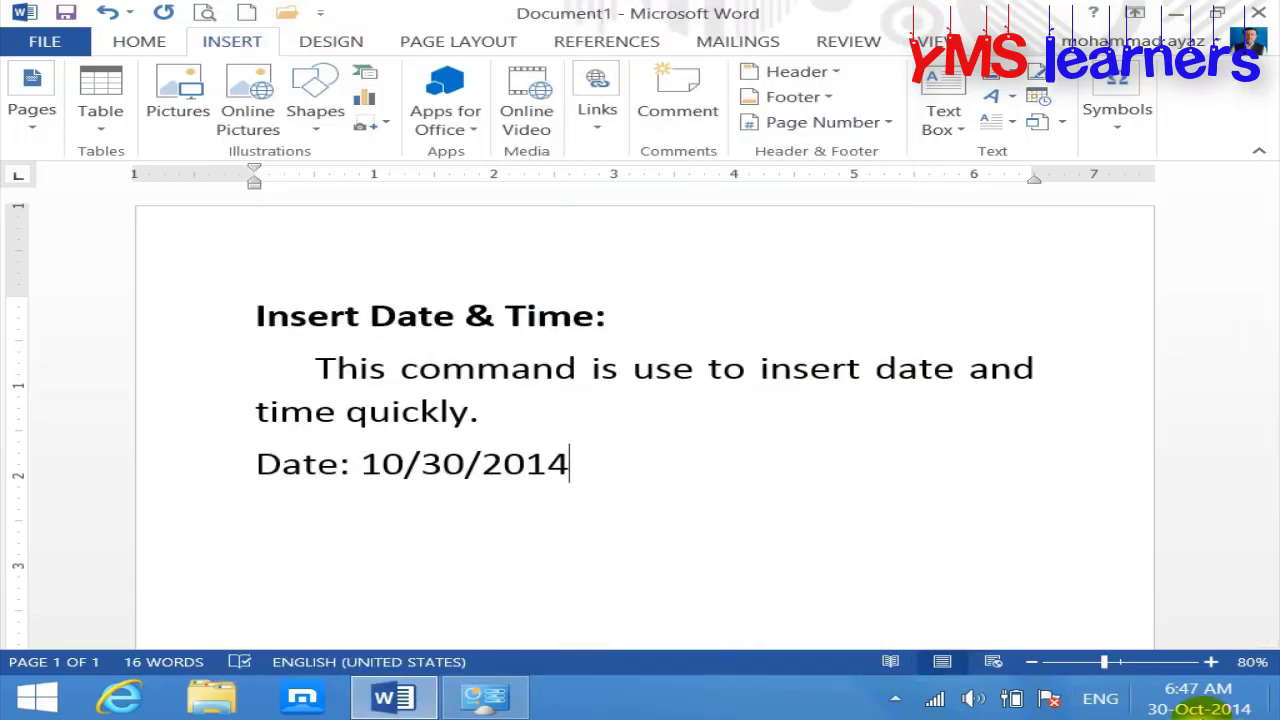
Step: Change the Windows short date format to dd-MM-yyyy in Region's Customize Format, then close Control Panel
mouse_move(1197, 714)
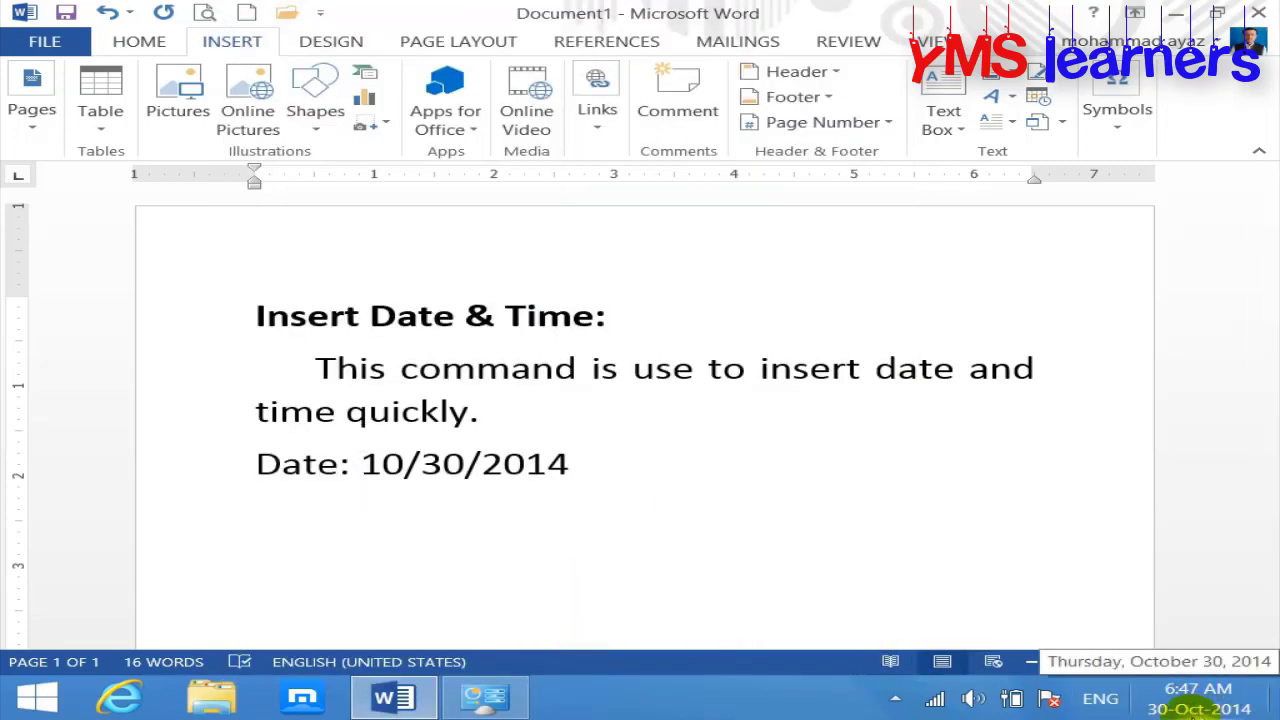
left_click(485, 697)
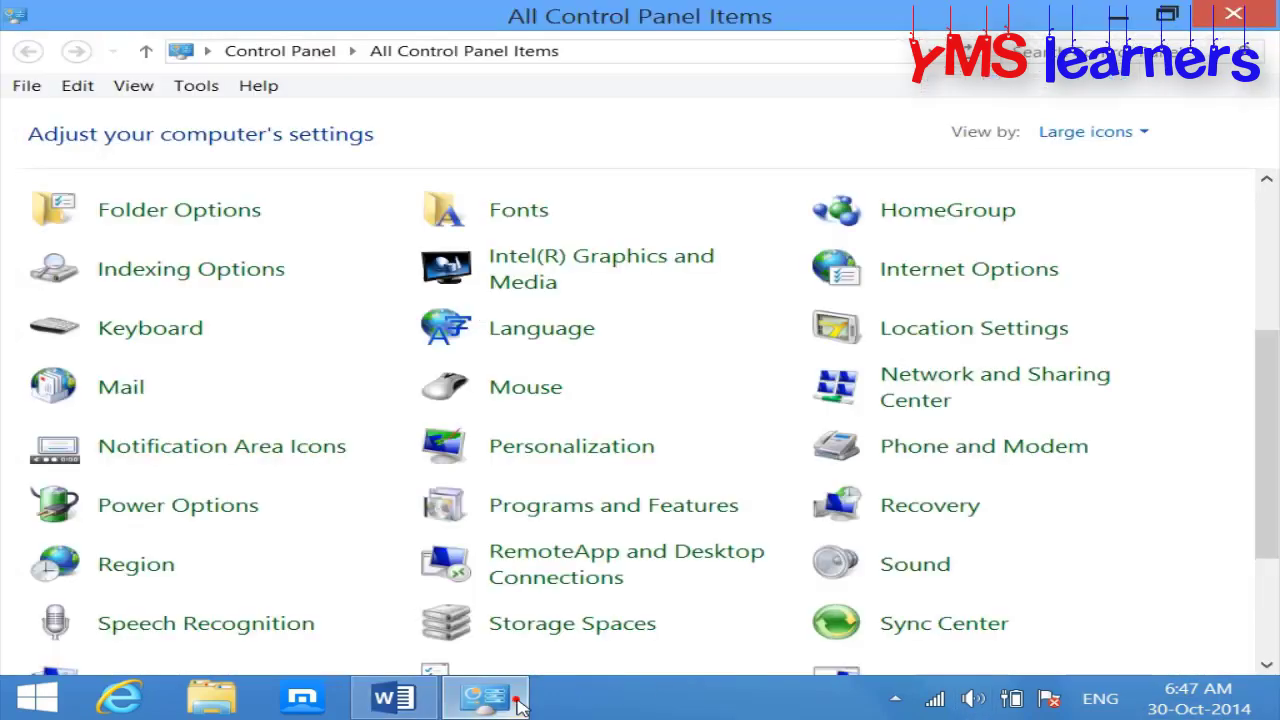
left_click(112, 566)
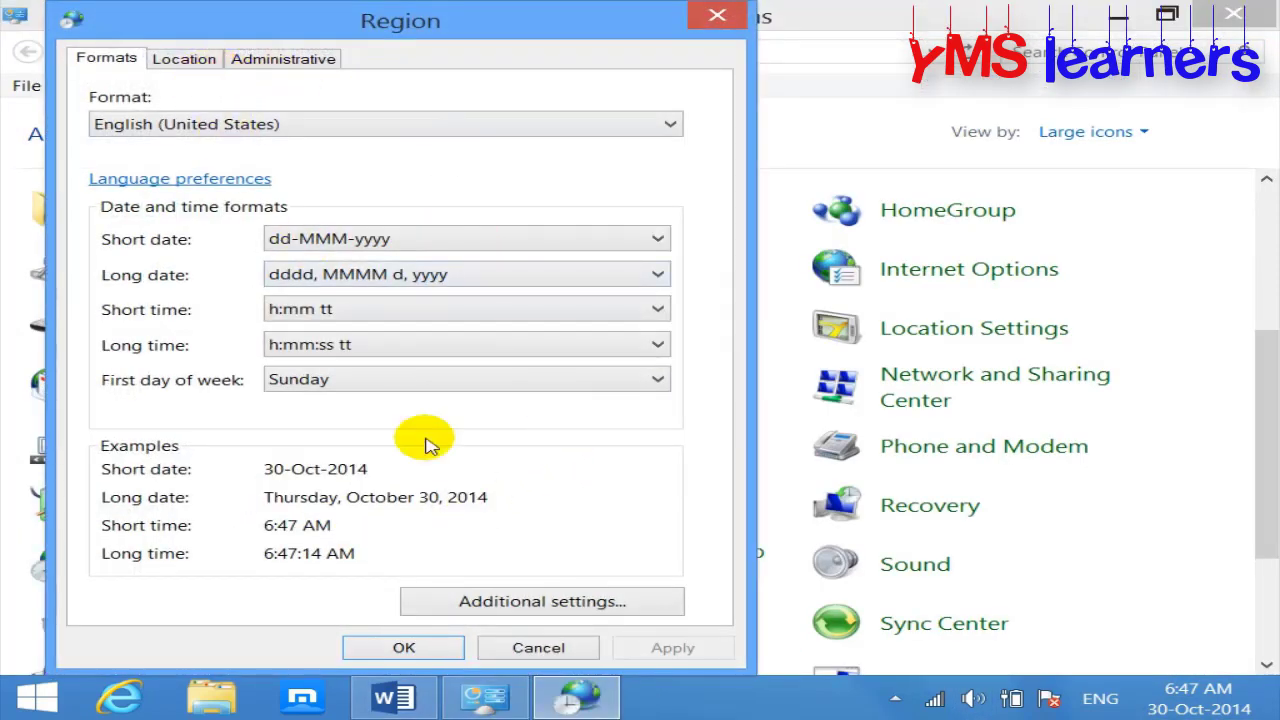
left_click(530, 600)
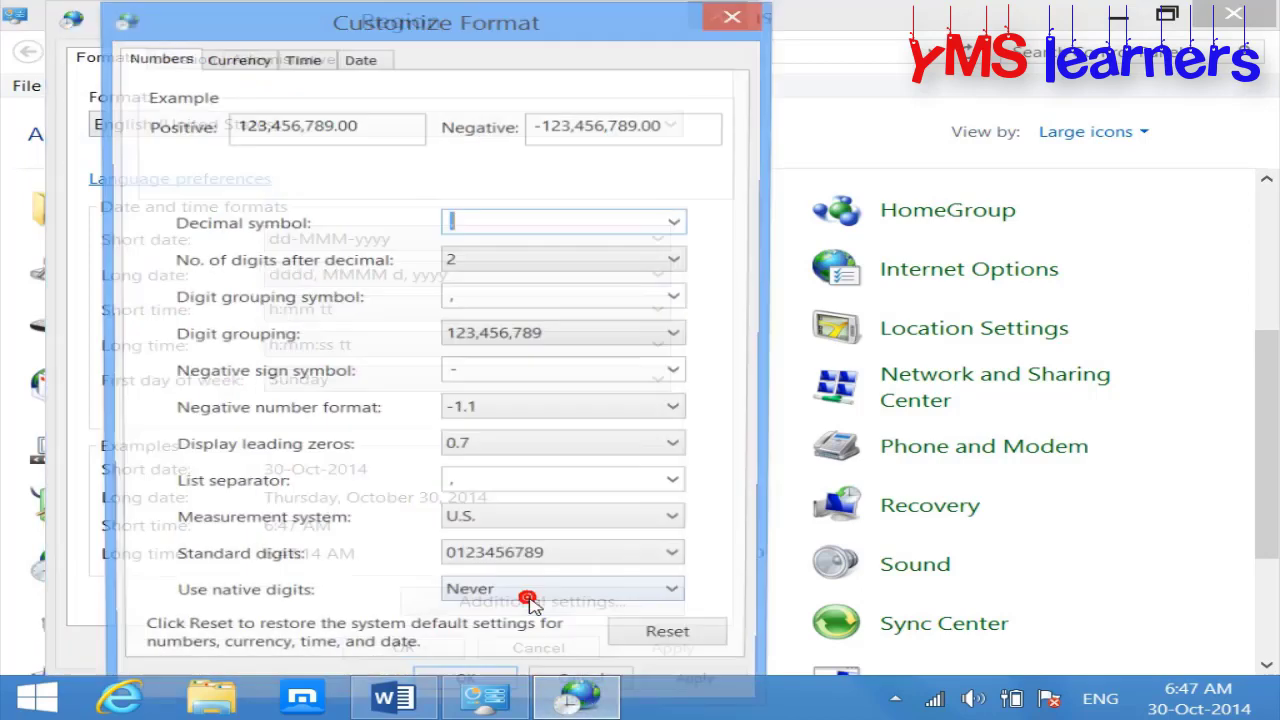
left_click(360, 58)
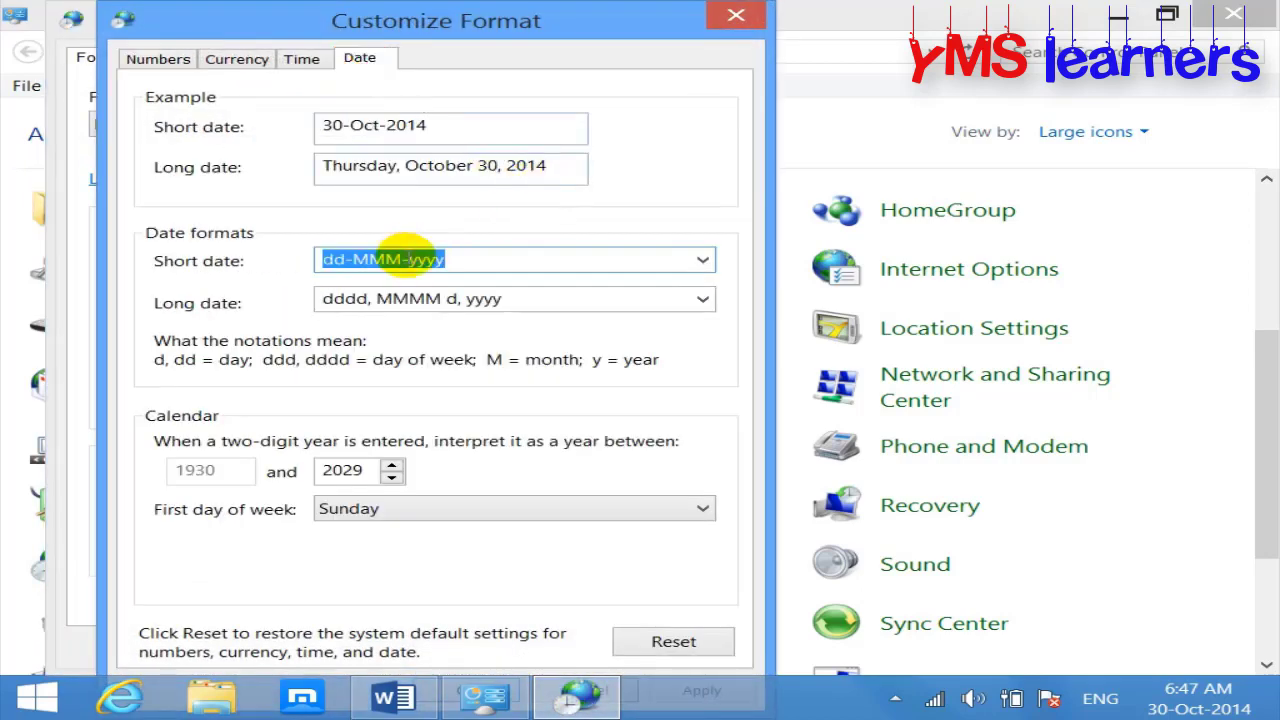
left_click(386, 260)
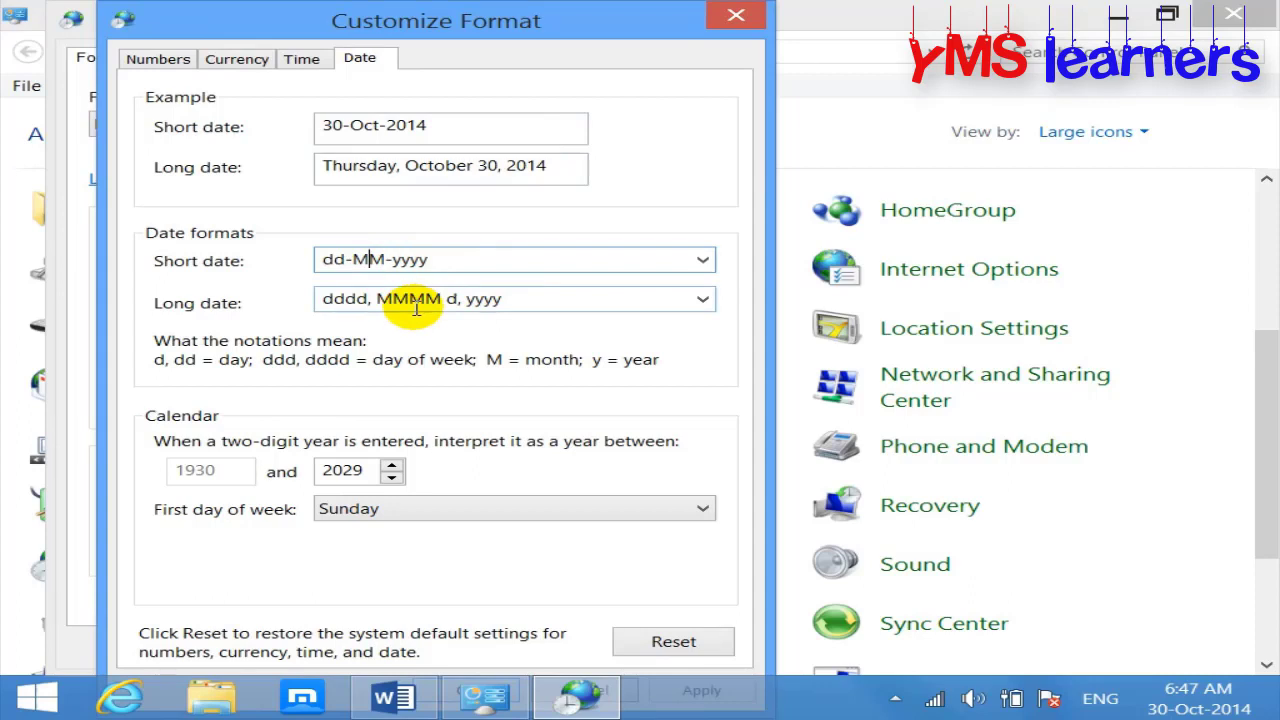
left_click(683, 689)
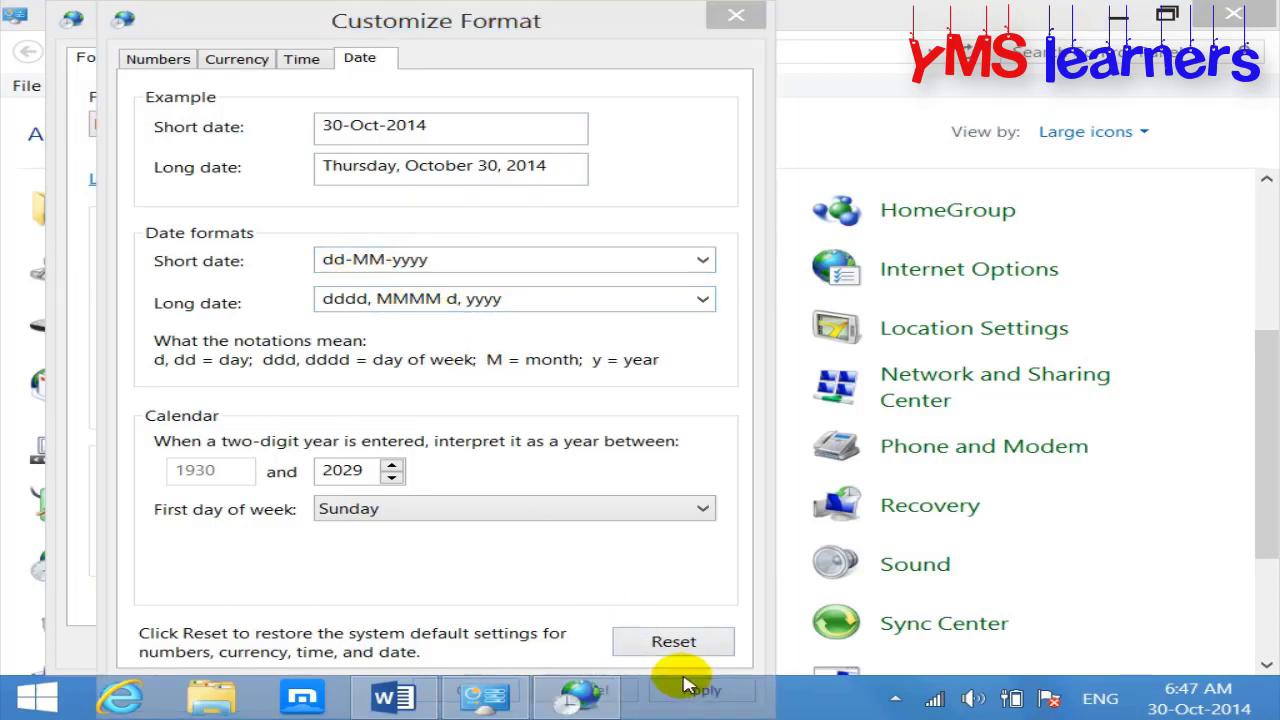
left_click(577, 20)
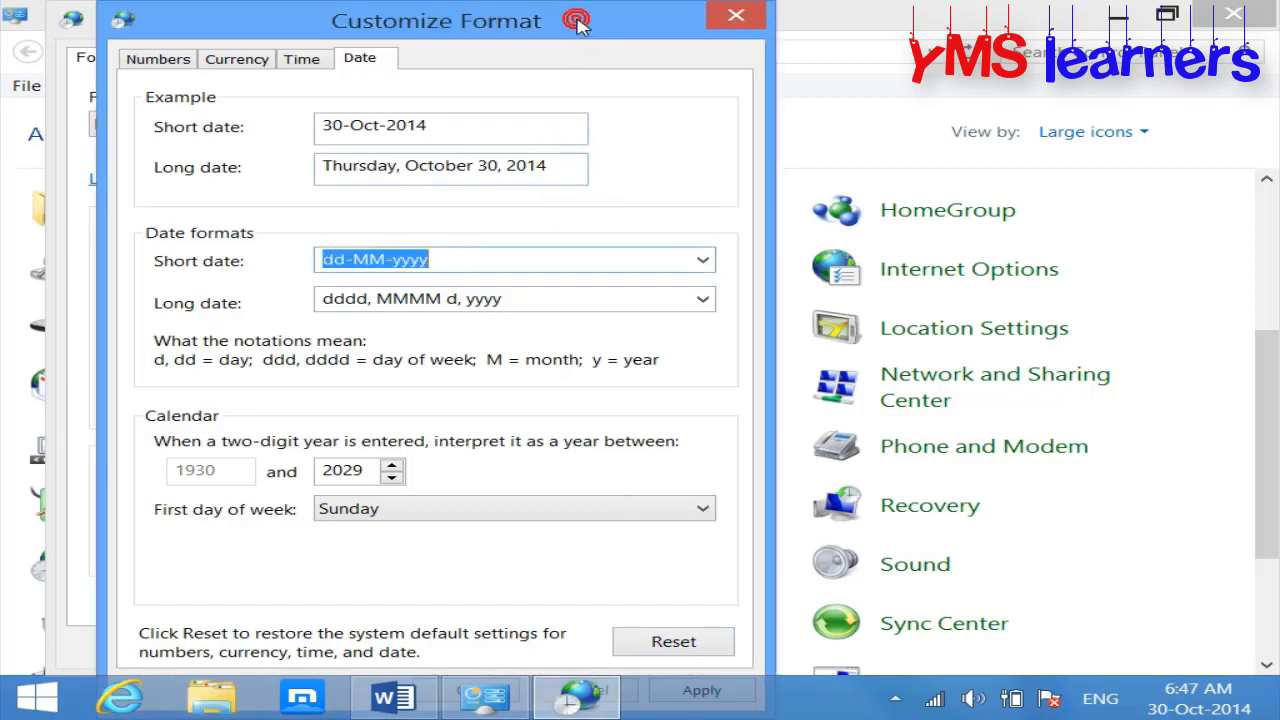
key("Return")
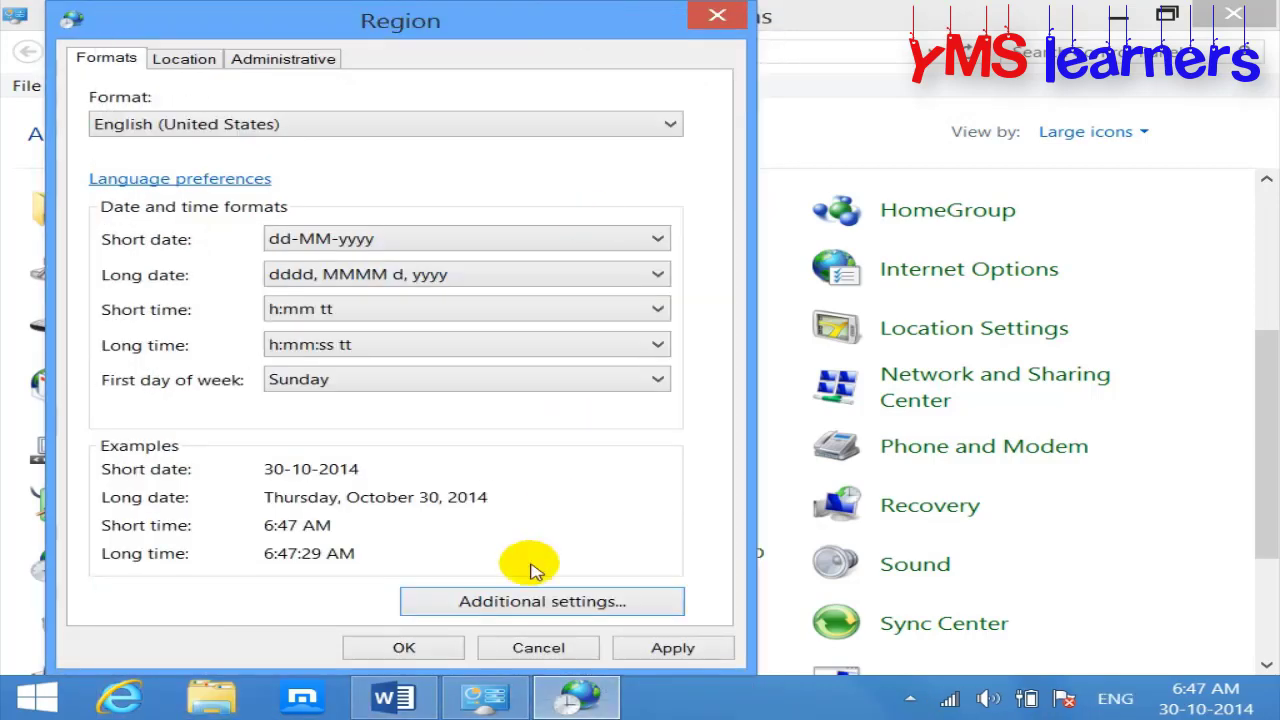
left_click(412, 648)
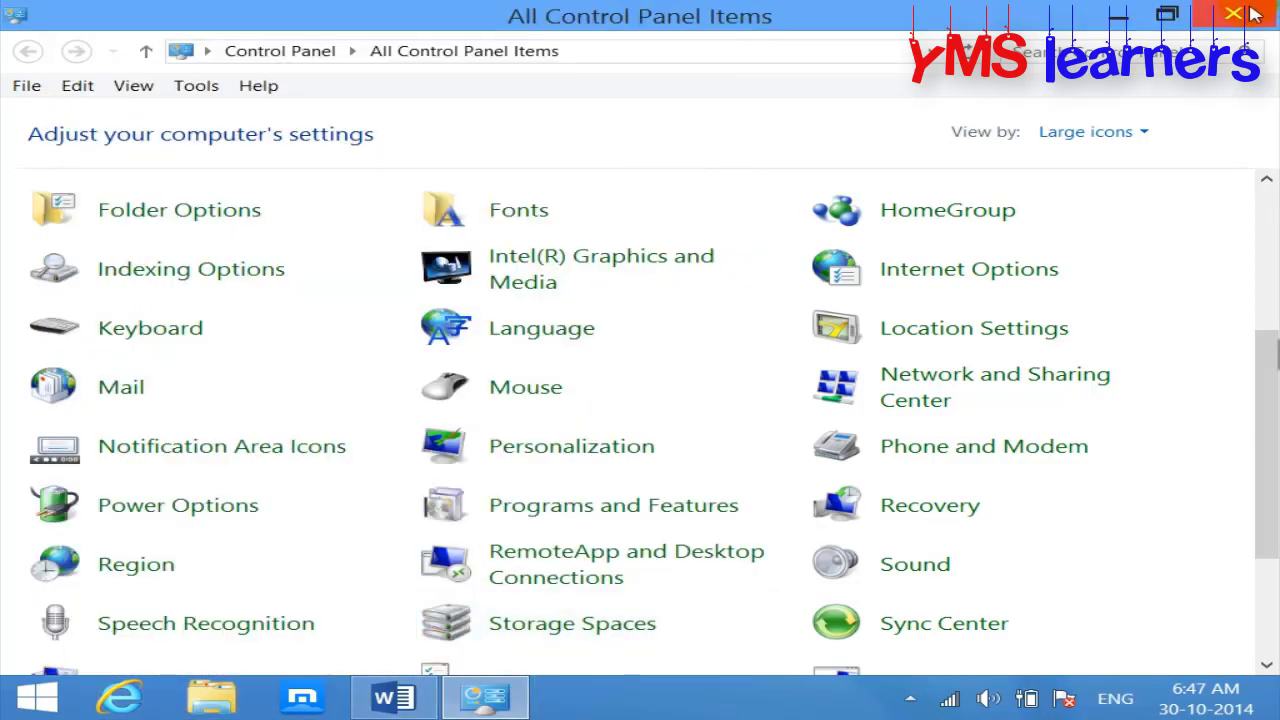
left_click(1234, 14)
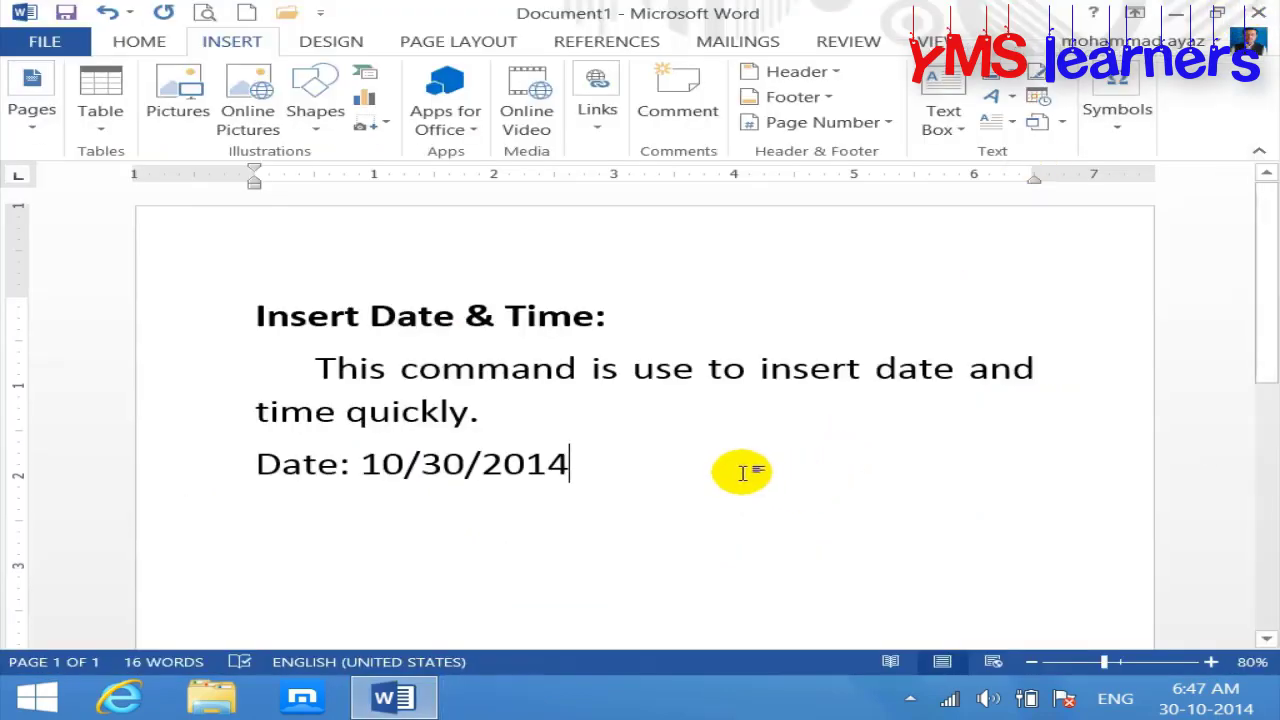
Step: Replace the old date with 30-10-2014 via Date & Time, then undo the insertion
key("BackSpace")
key("BackSpace")
key("BackSpace")
key("BackSpace")
key("BackSpace")
key("BackSpace")
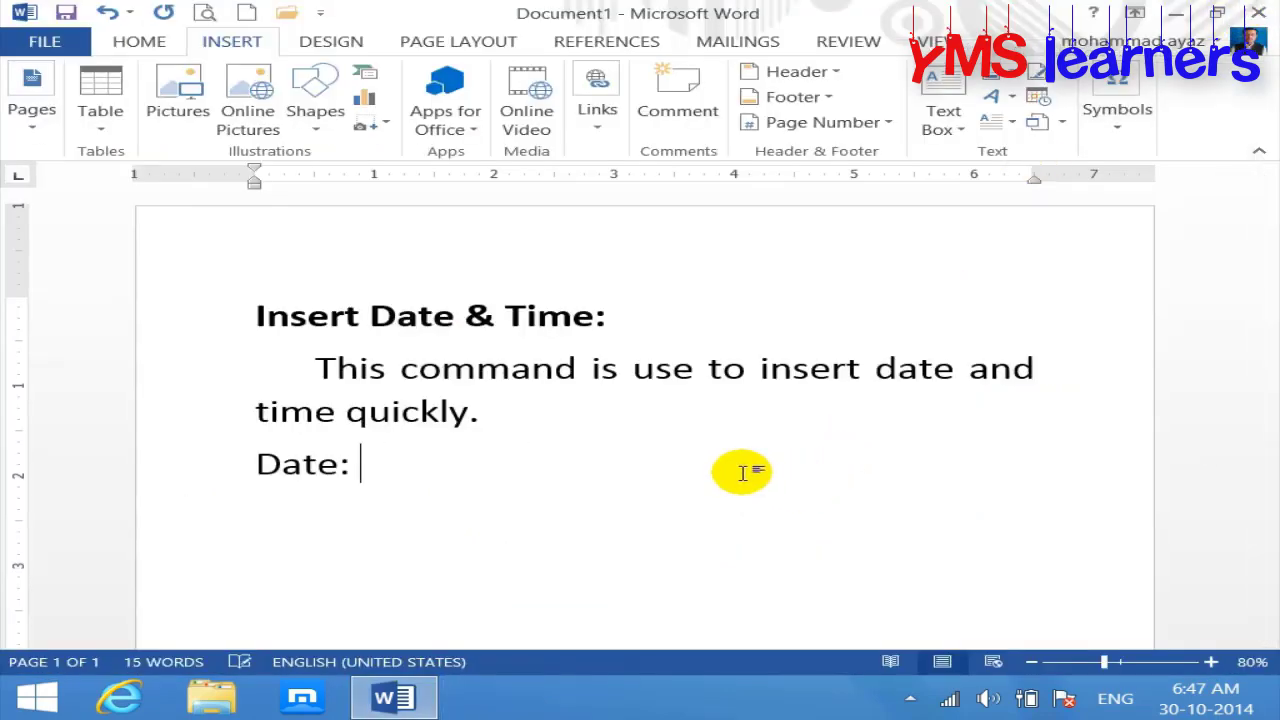
left_click(1040, 98)
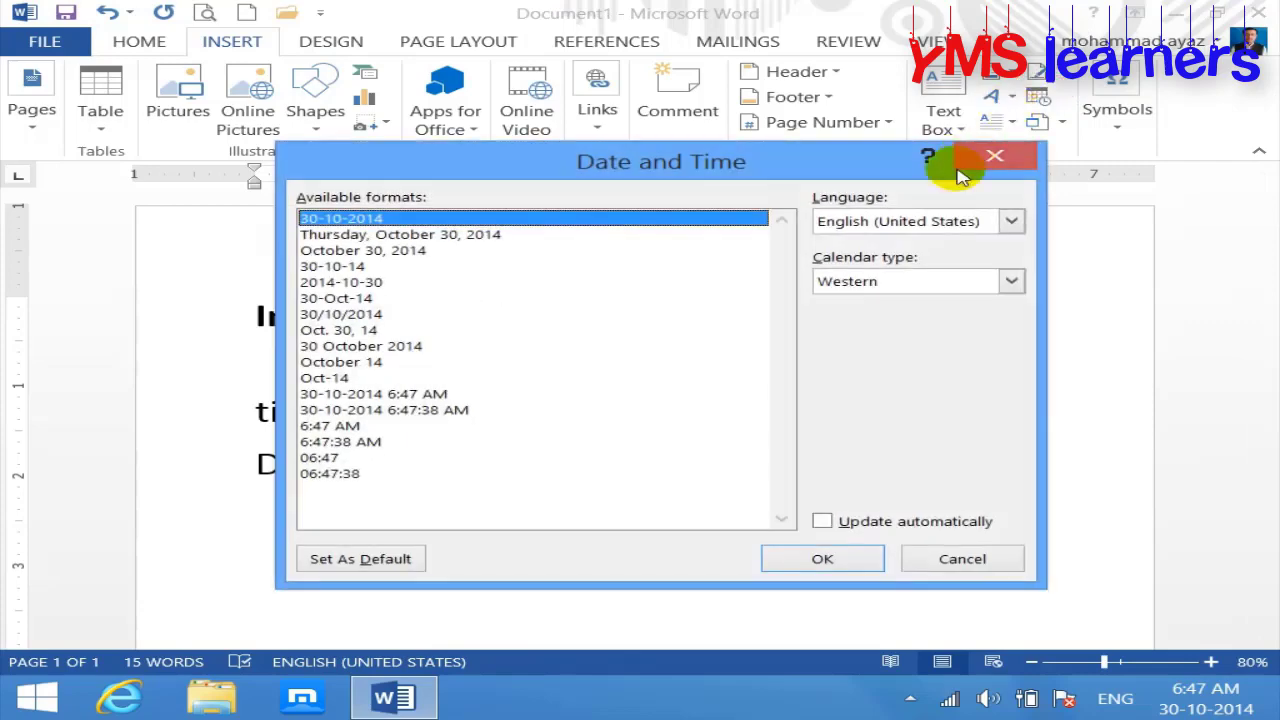
left_click(864, 563)
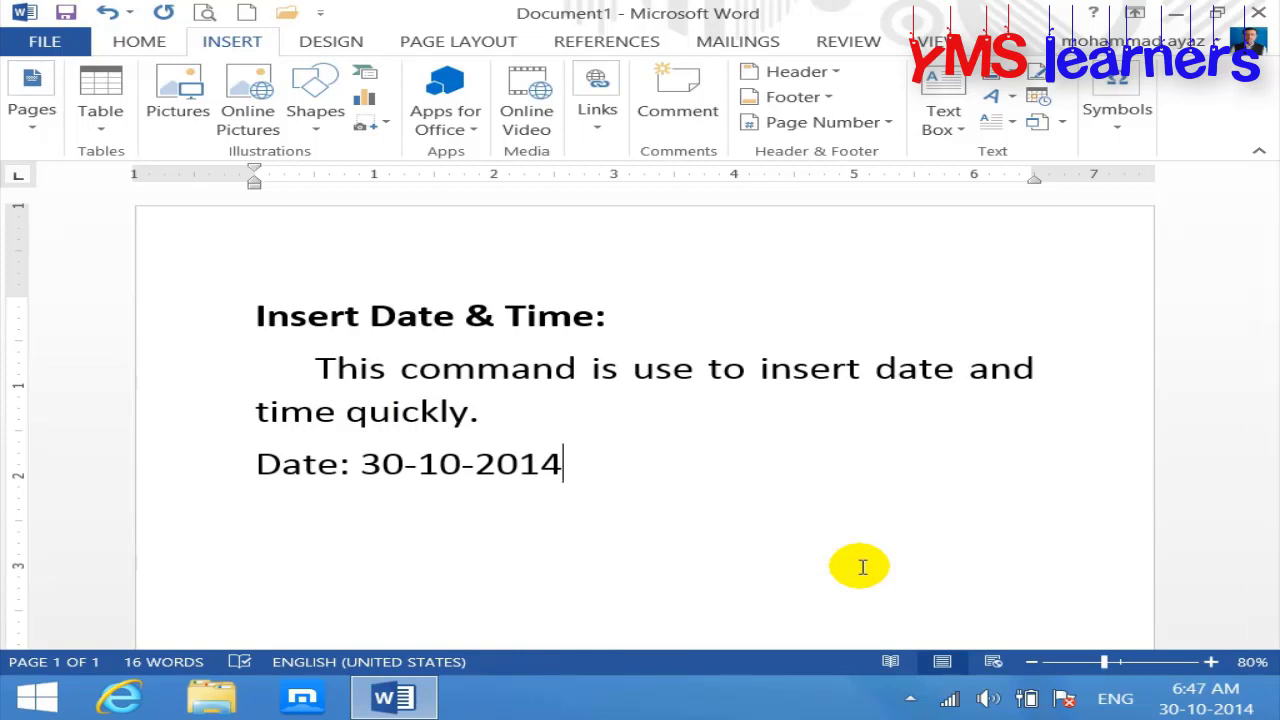
key("Return")
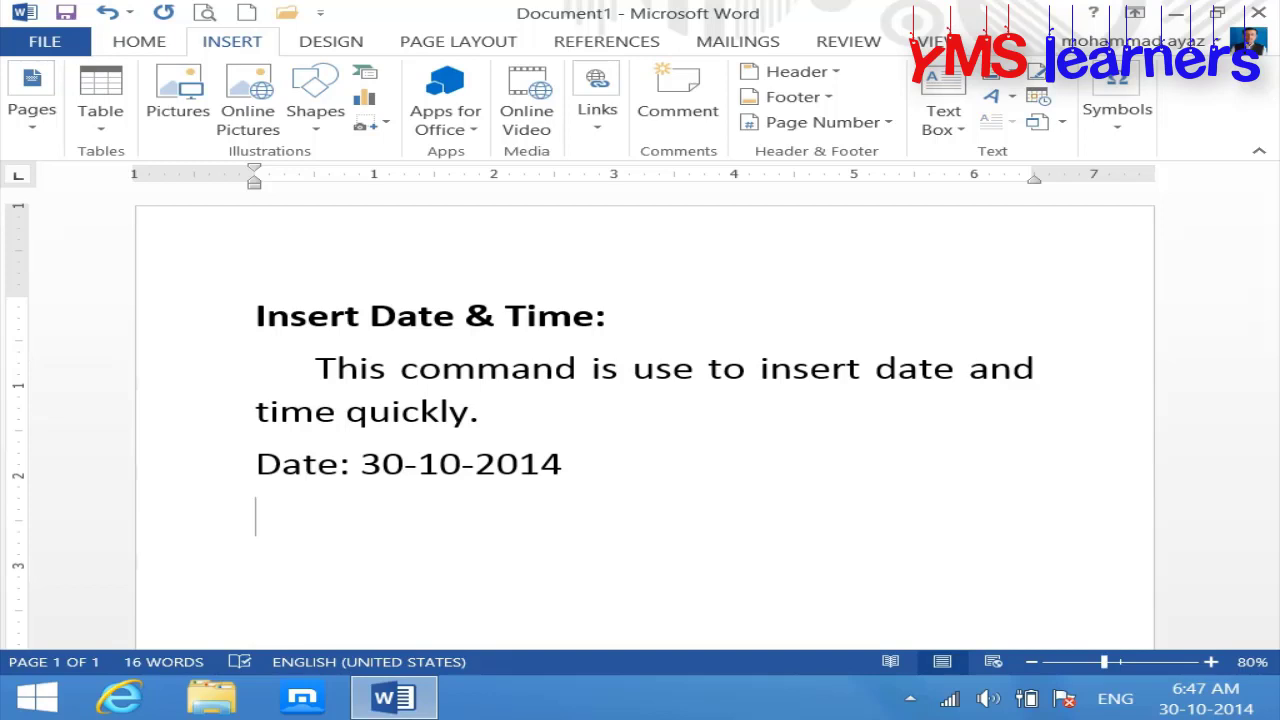
key("ctrl+z")
key("ctrl+z")
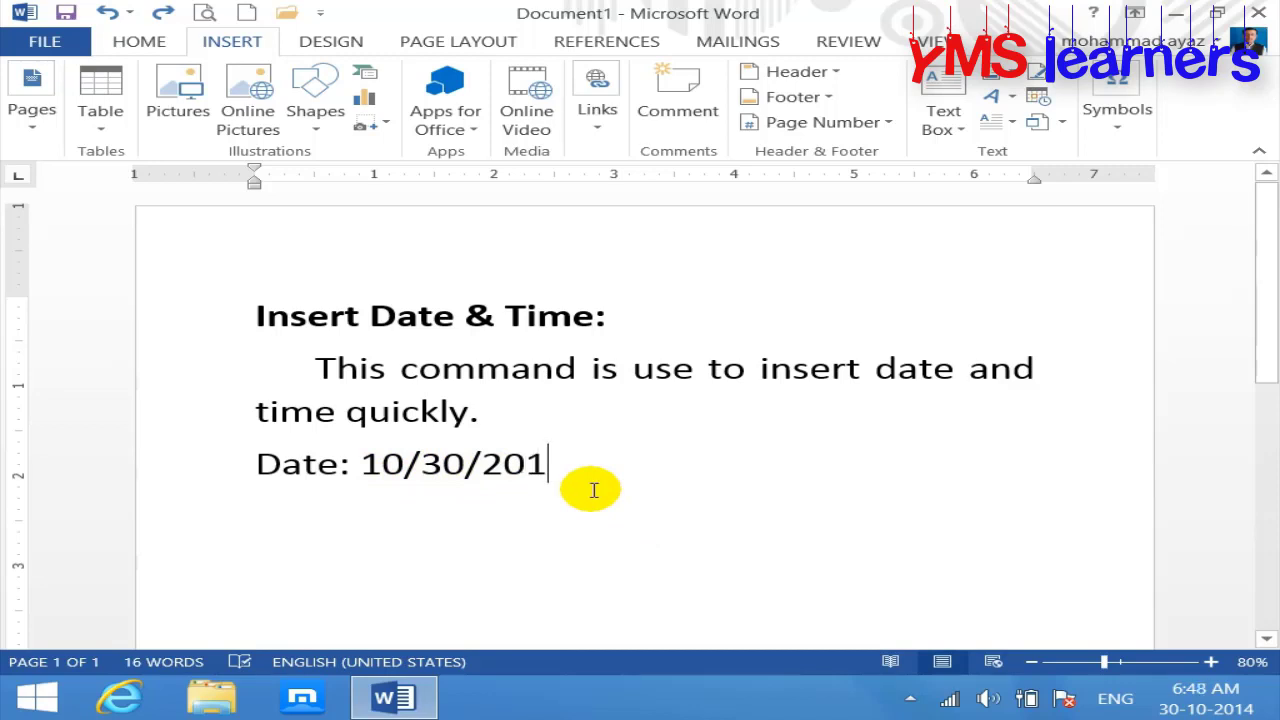
Step: Delete the leftover date and the colon after 'Date', dismissing Date & Time without inserting
key("BackSpace")
key("BackSpace")
key("BackSpace")
key("BackSpace")
key("BackSpace")
key("BackSpace")
key("BackSpace")
key("BackSpace")
key("BackSpace")
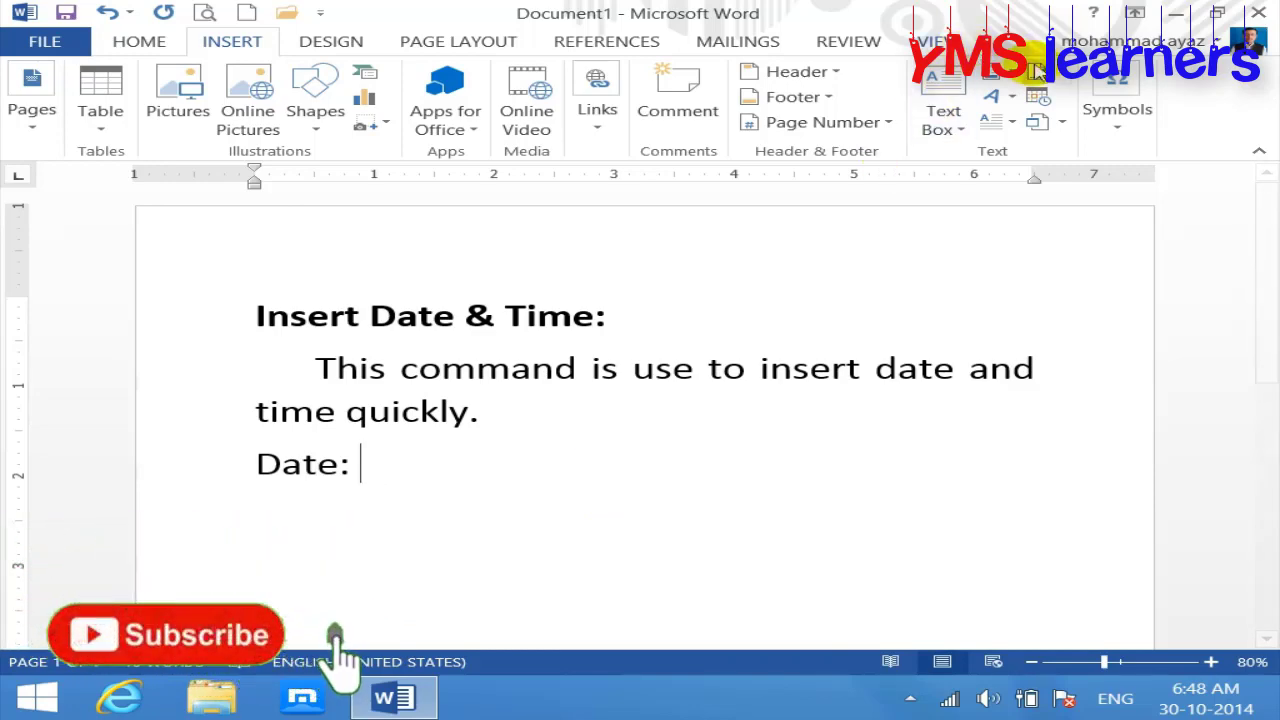
left_click(1037, 96)
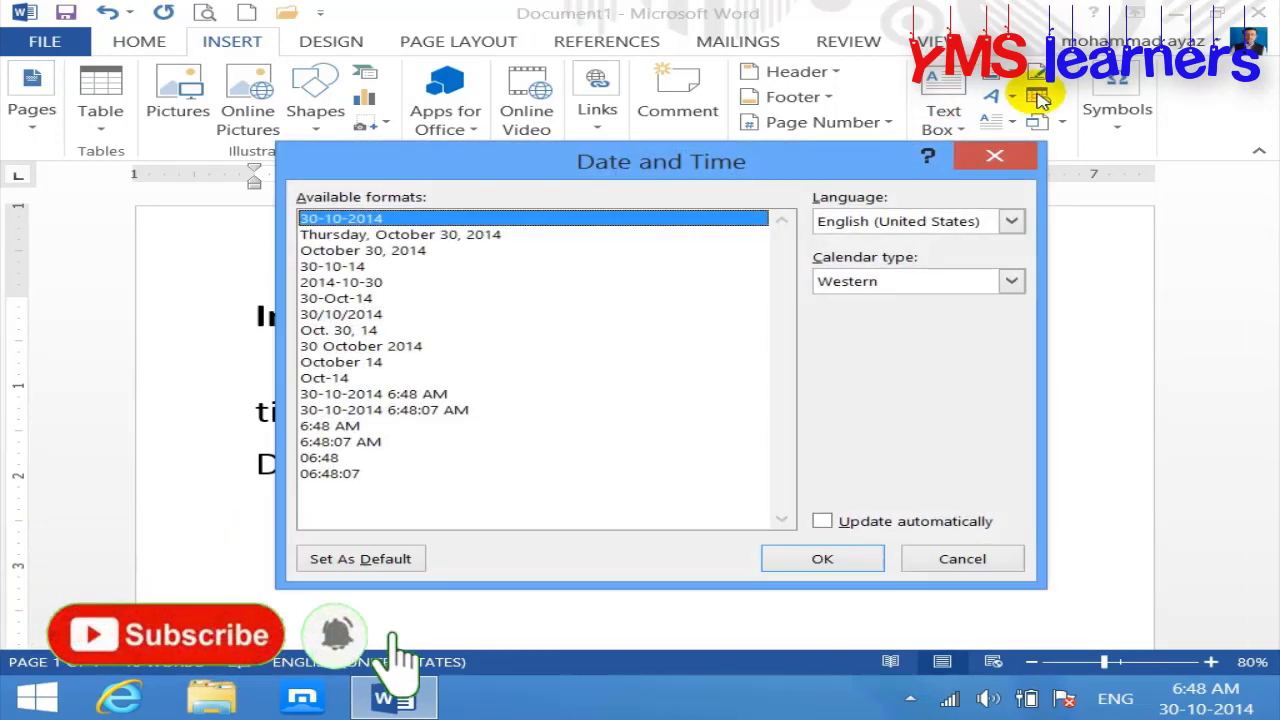
left_click(372, 238)
left_click(994, 155)
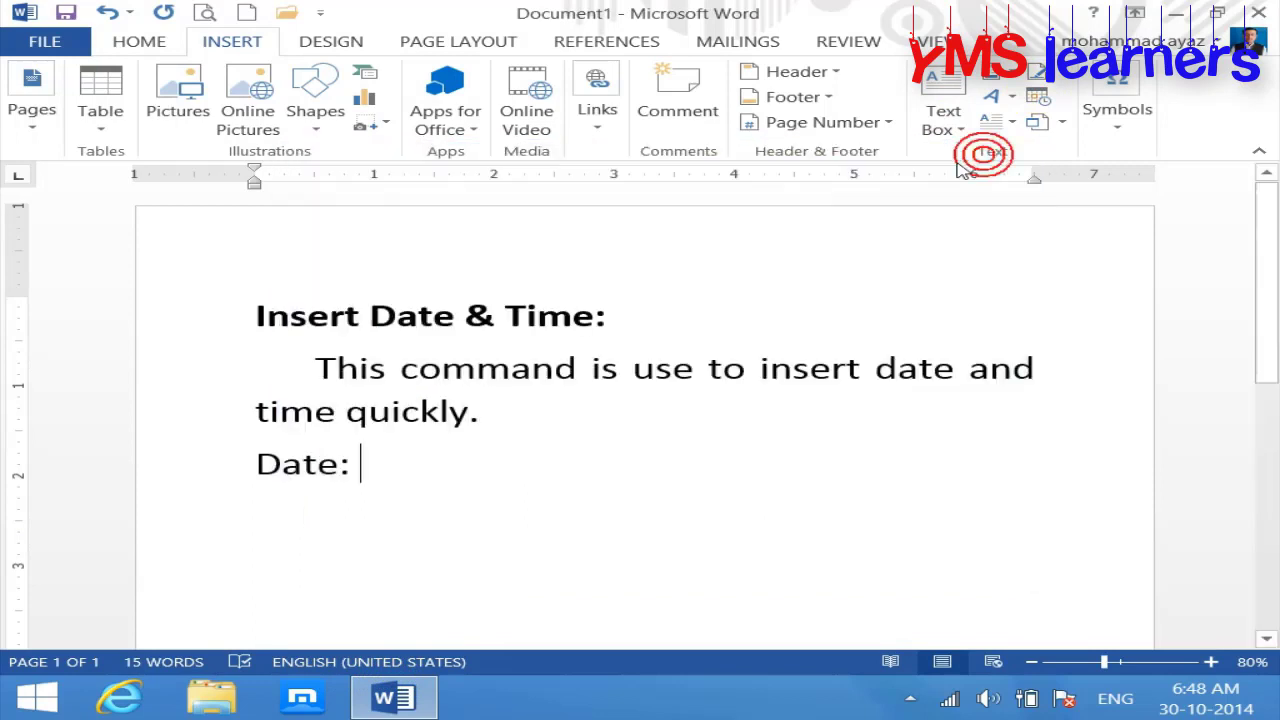
key("BackSpace")
key("BackSpace")
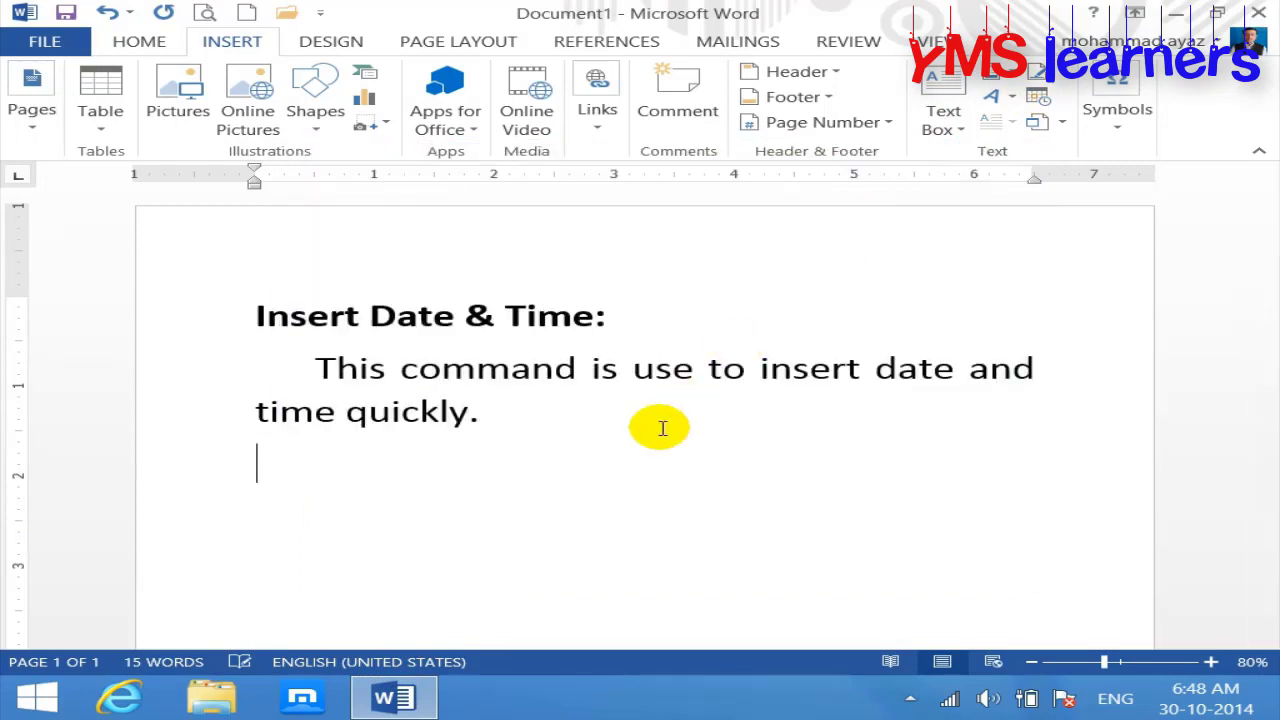
Step: Add a 'Short Date:' line showing 30-10-2014
type("short D")
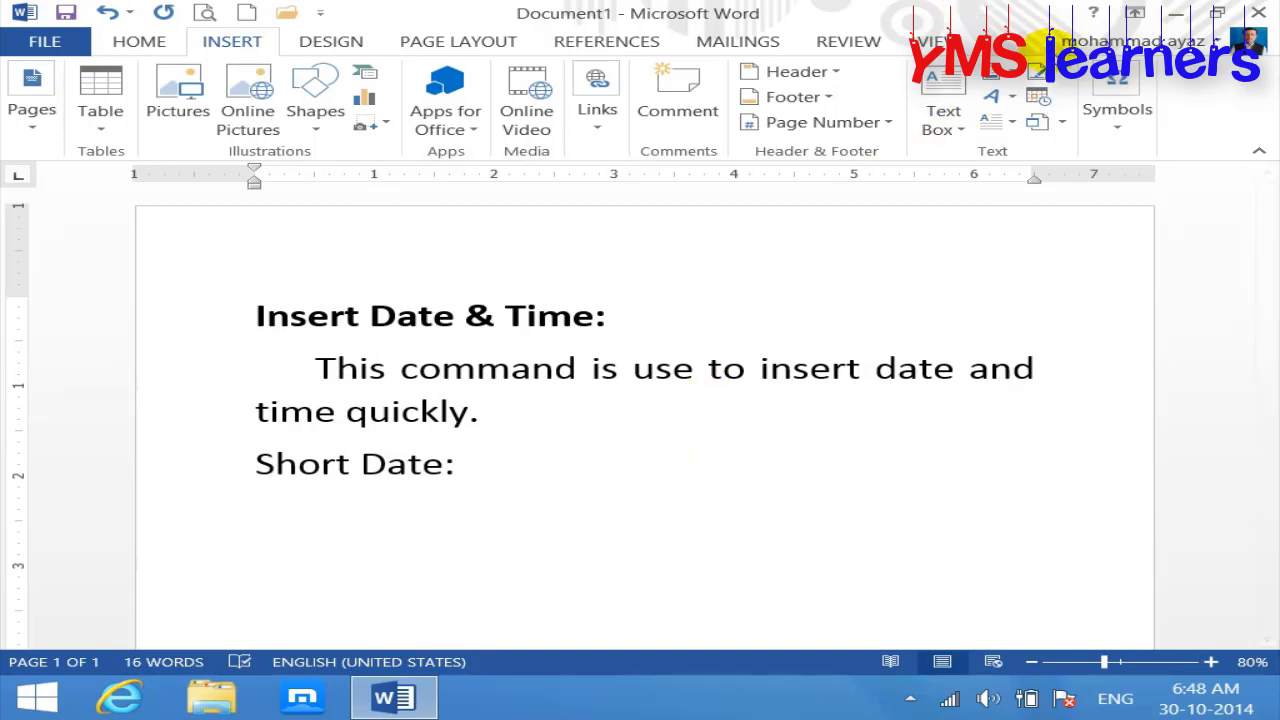
left_click(1037, 100)
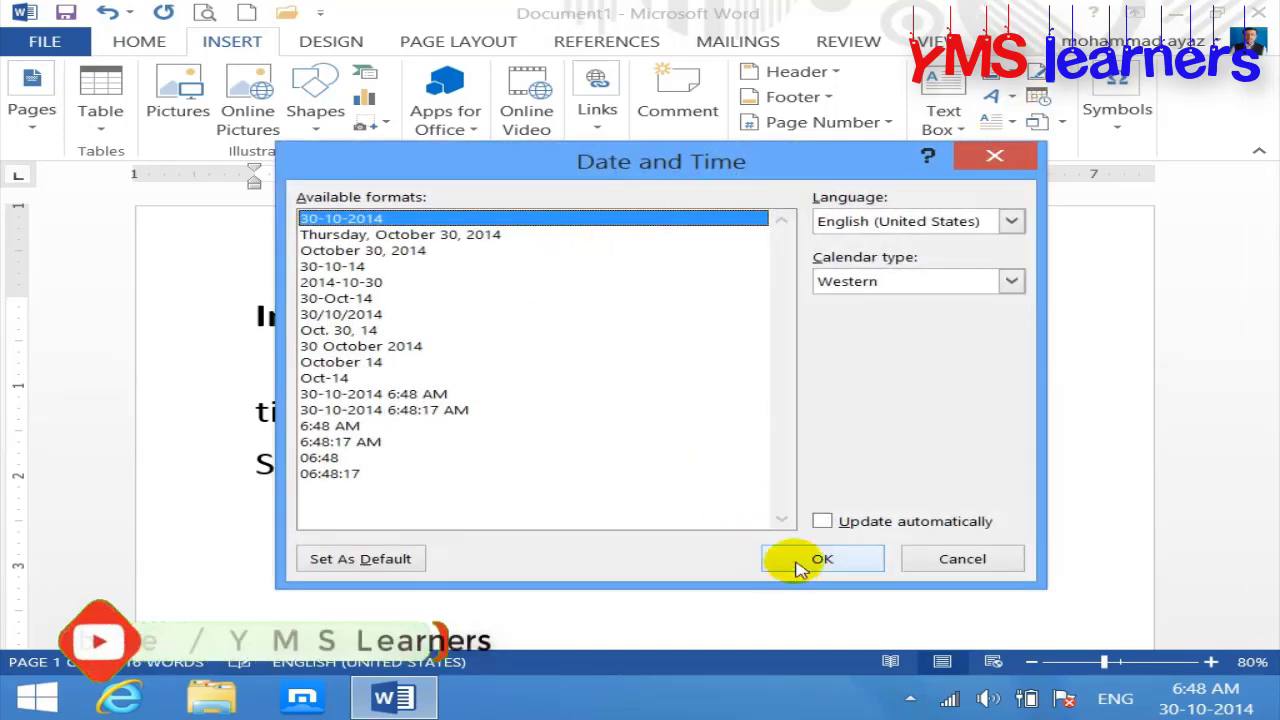
left_click(805, 560)
key("Return")
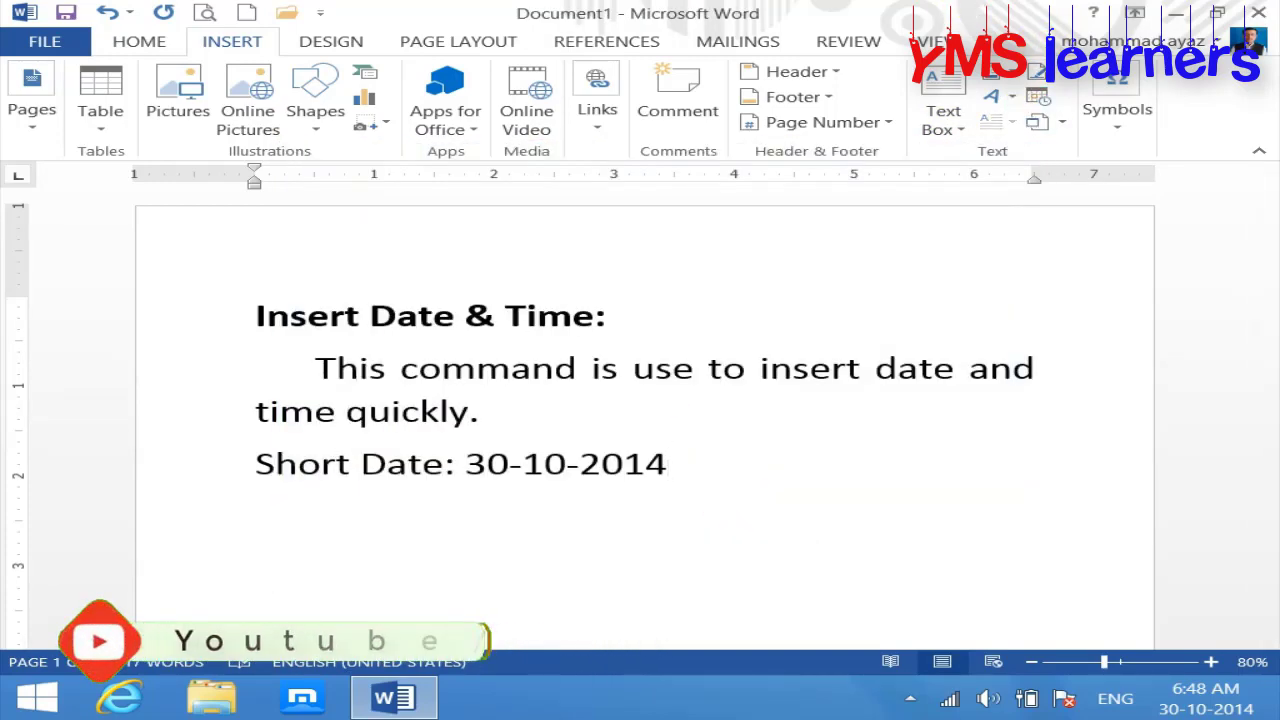
Step: Add a 'Long Date:' line showing Thursday, October 30, 2014
type("Long Date:")
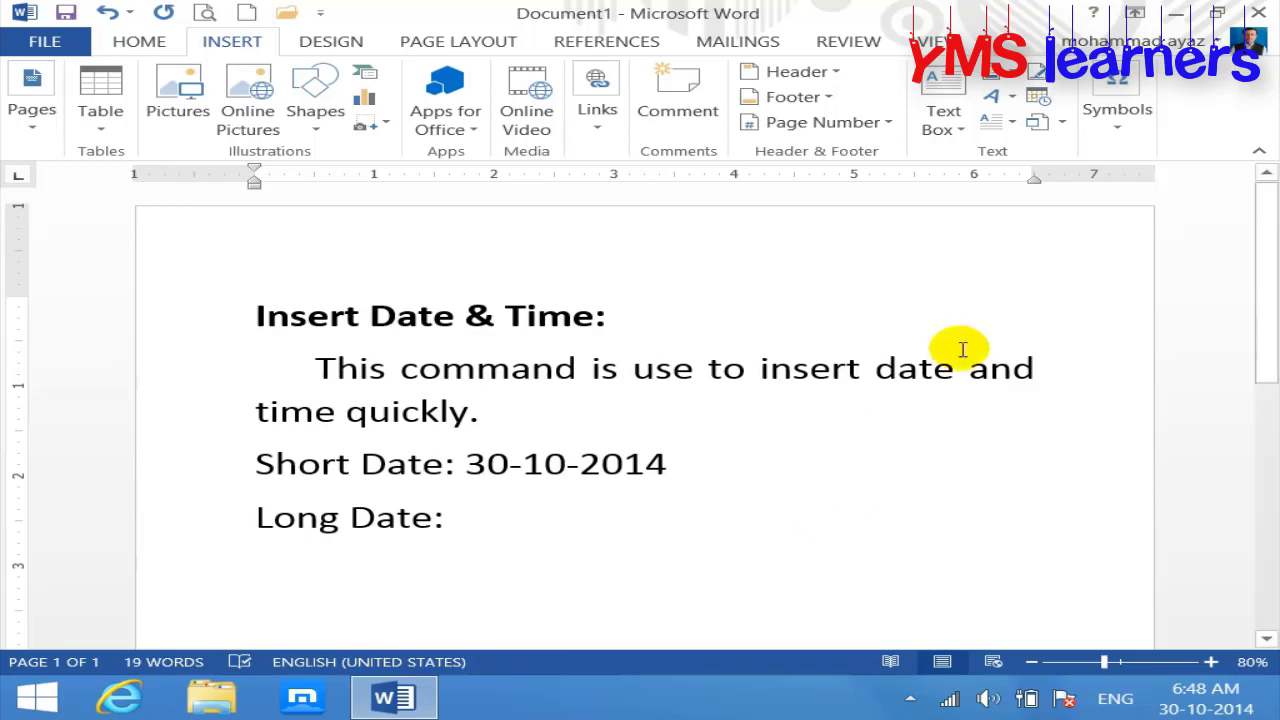
left_click(1037, 98)
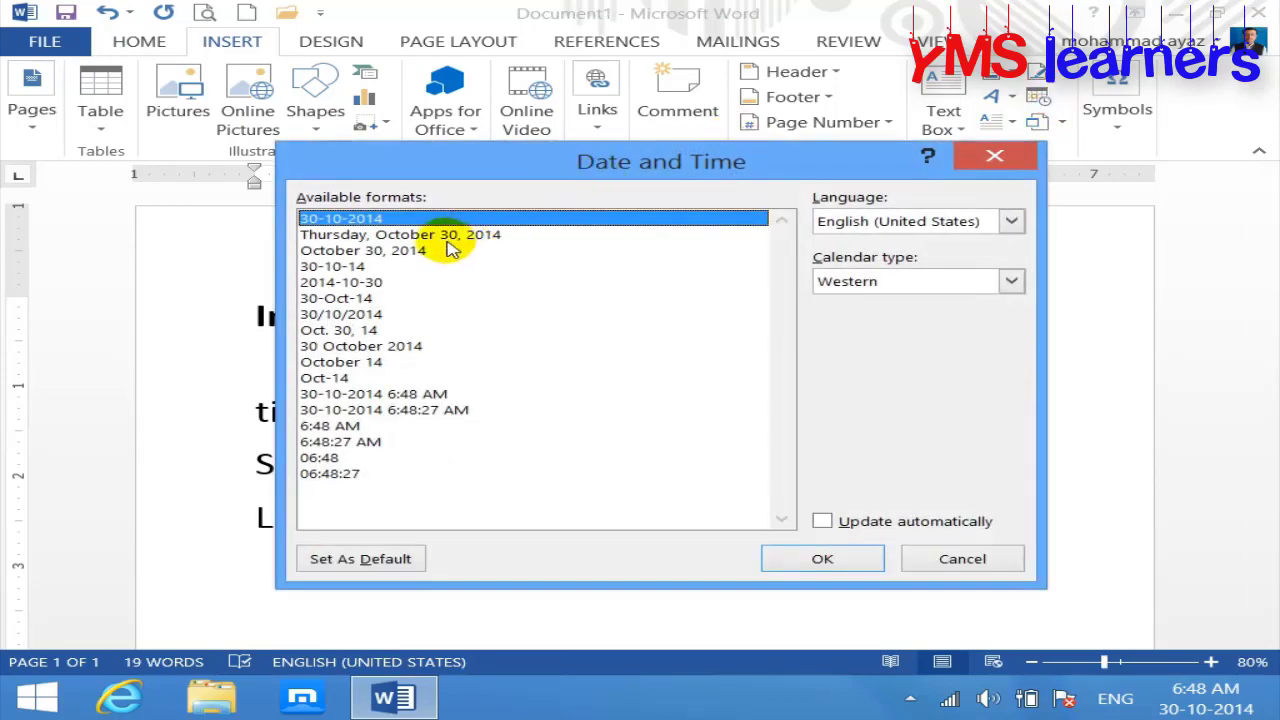
left_click(440, 236)
left_click(820, 558)
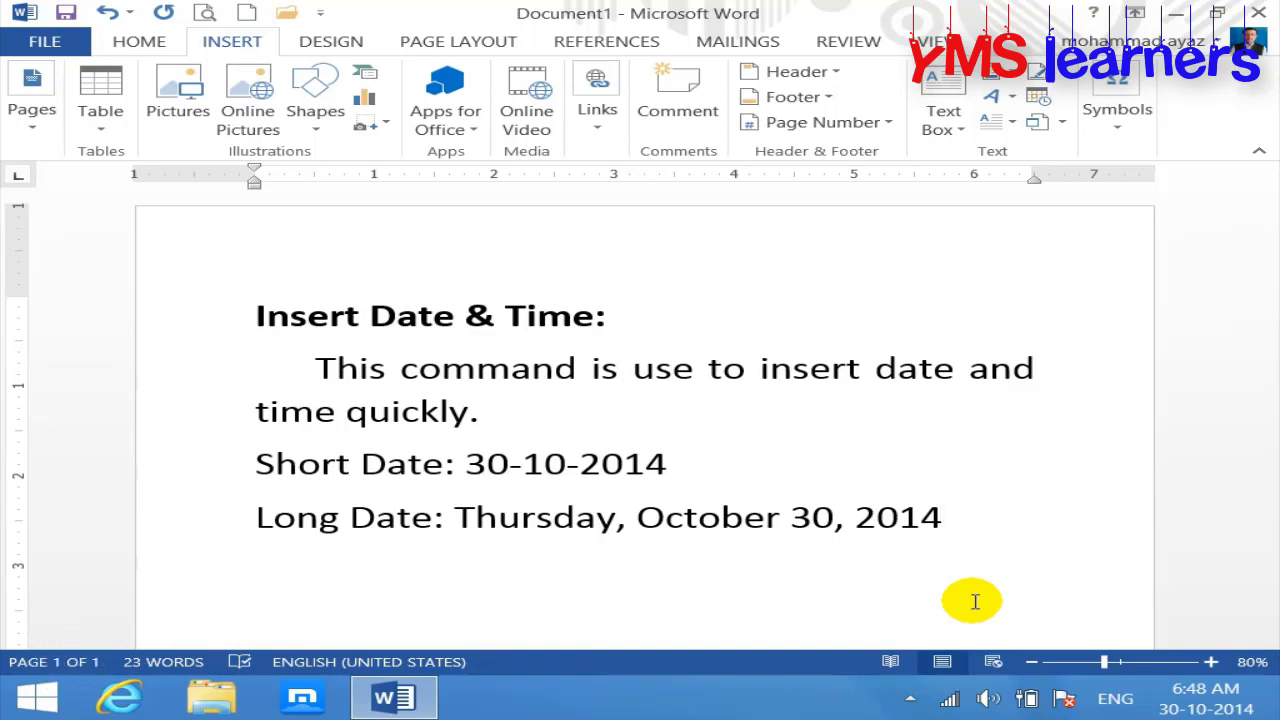
Step: Try inserting the date in 2014-10-30 format, then undo it
left_click(1038, 101)
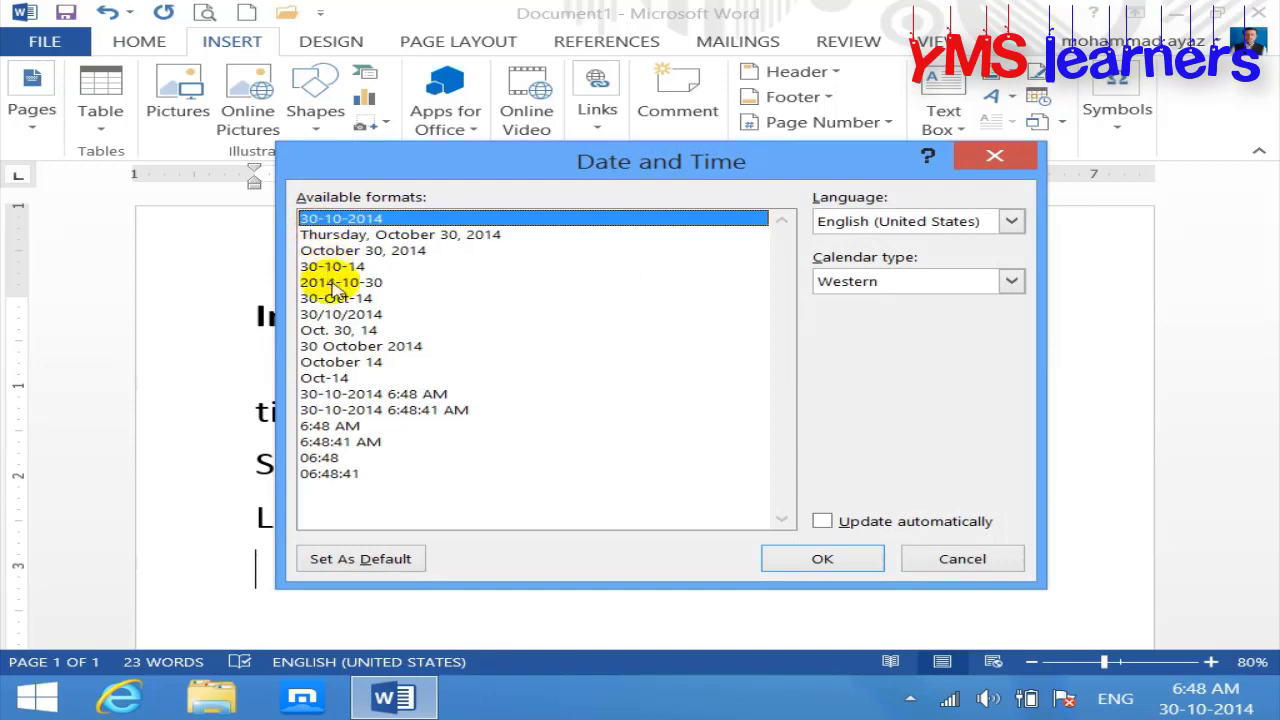
left_click(358, 284)
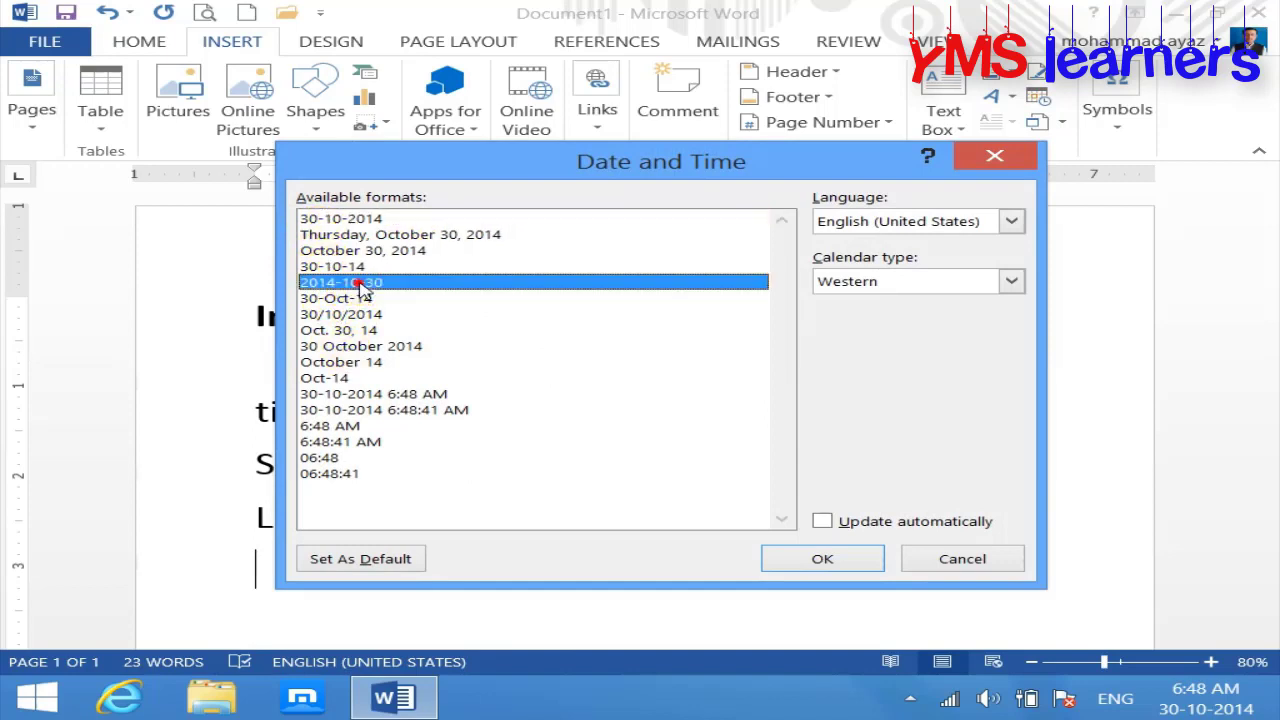
left_click(822, 559)
left_click_drag(1268, 318, 1276, 395)
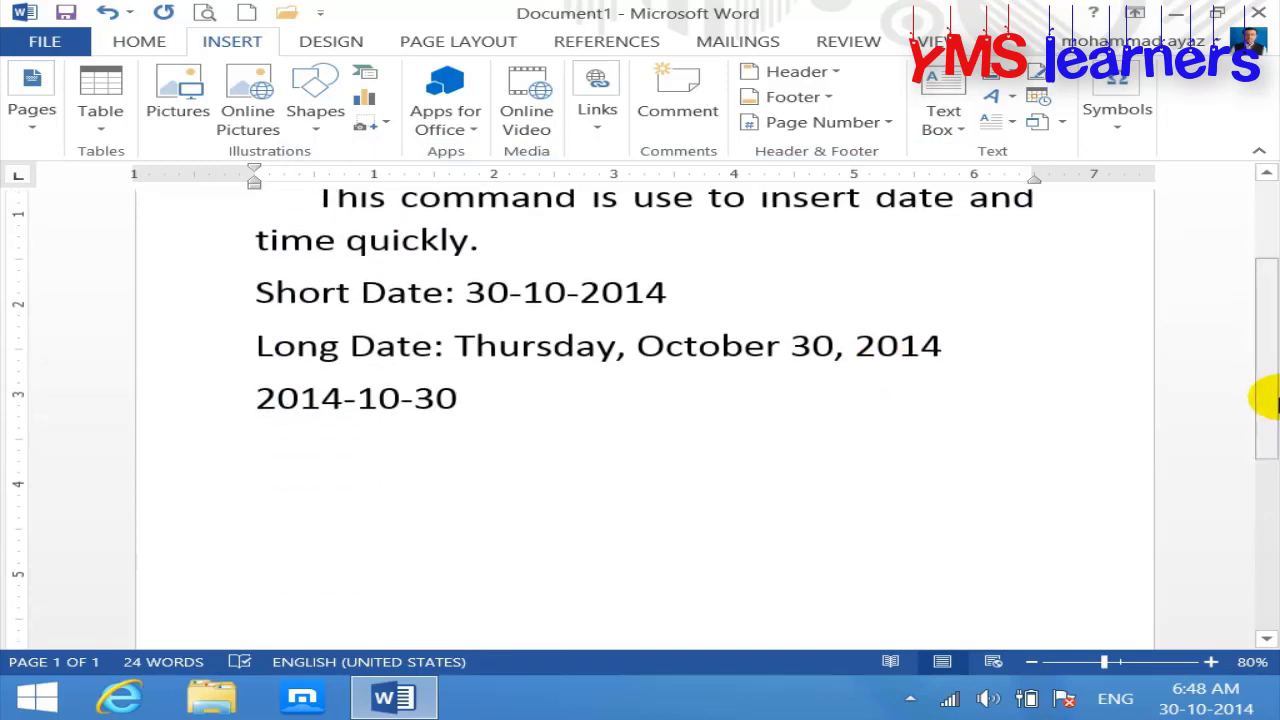
key("ctrl+z")
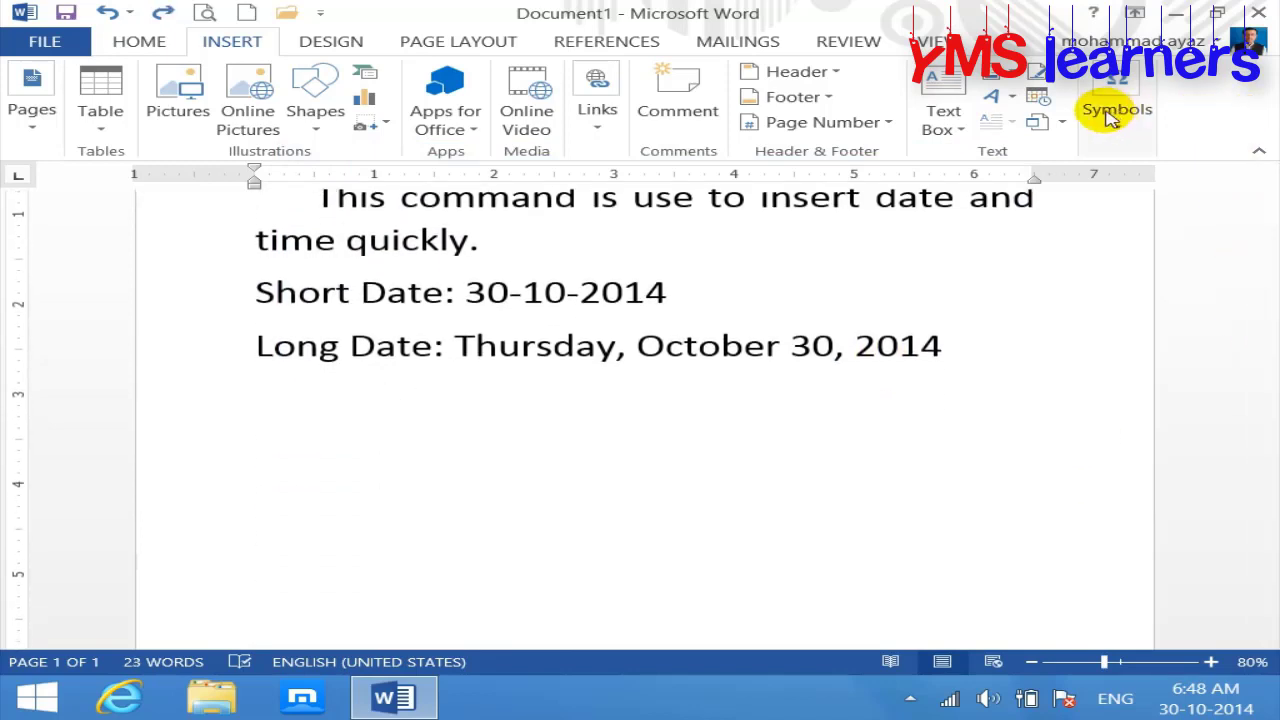
Step: Try the Oct-14 date format, undo it, and close Date & Time without inserting
left_click(1038, 97)
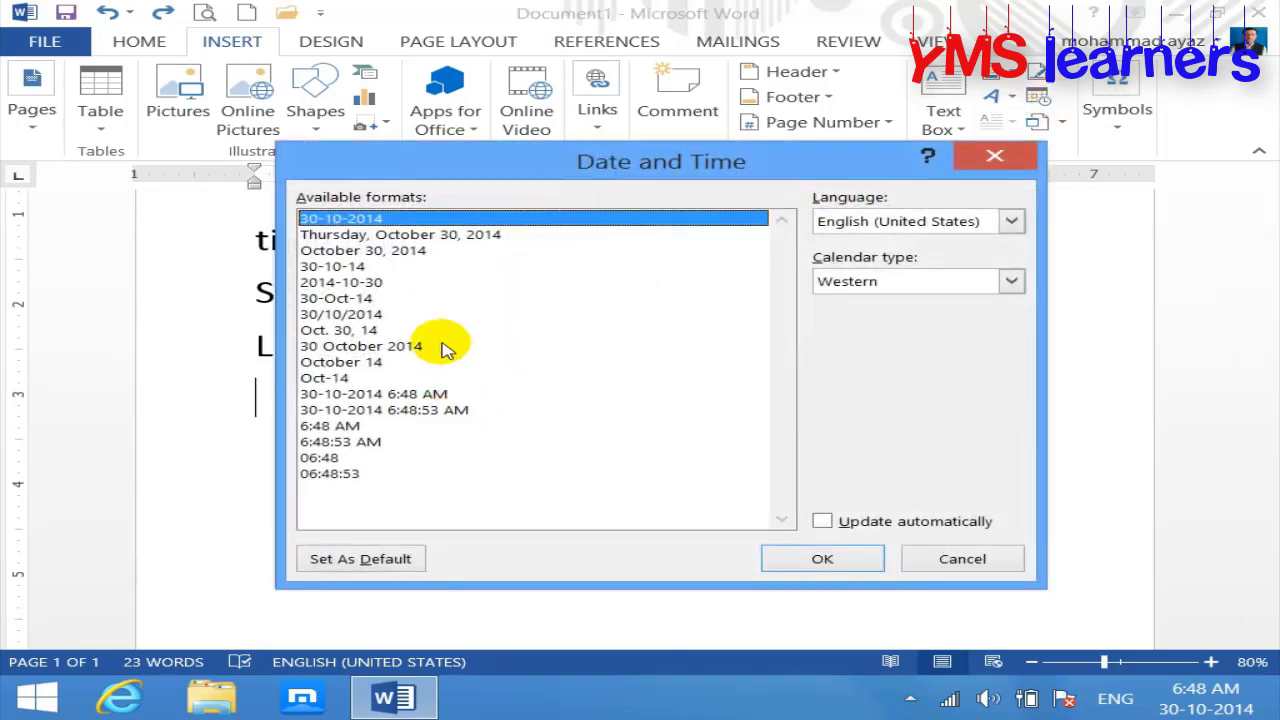
left_click(338, 379)
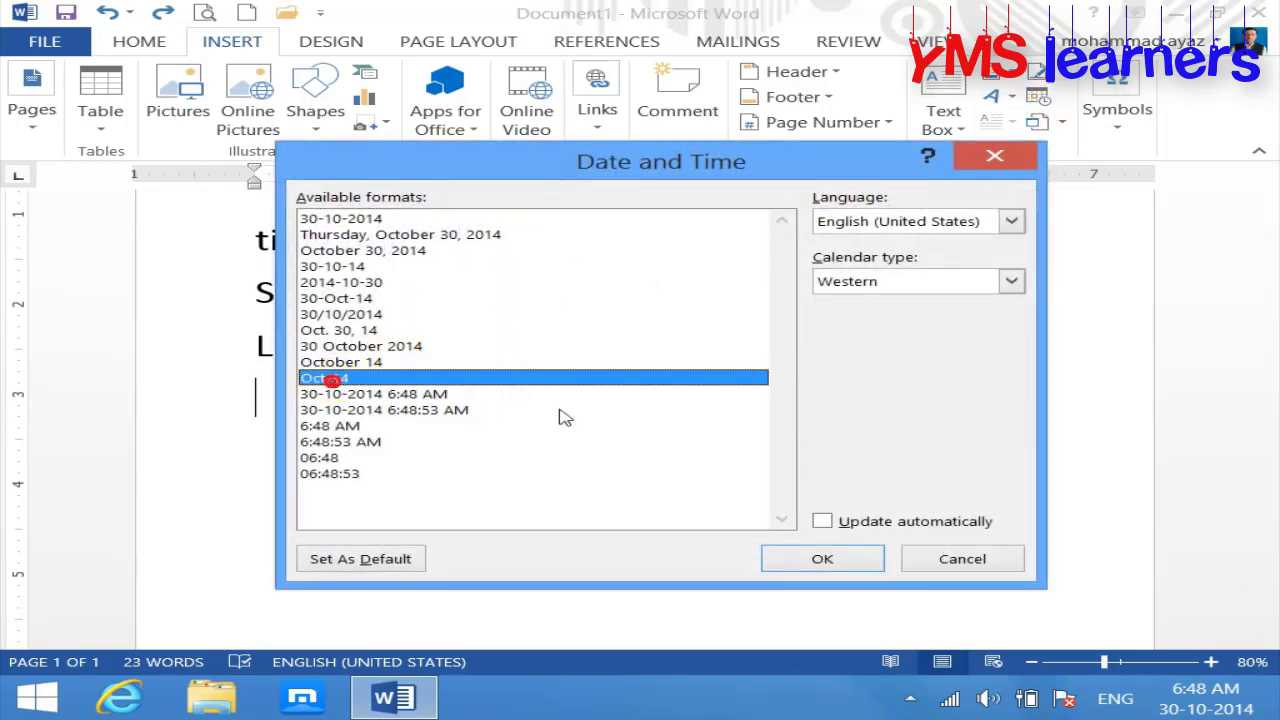
left_click(829, 557)
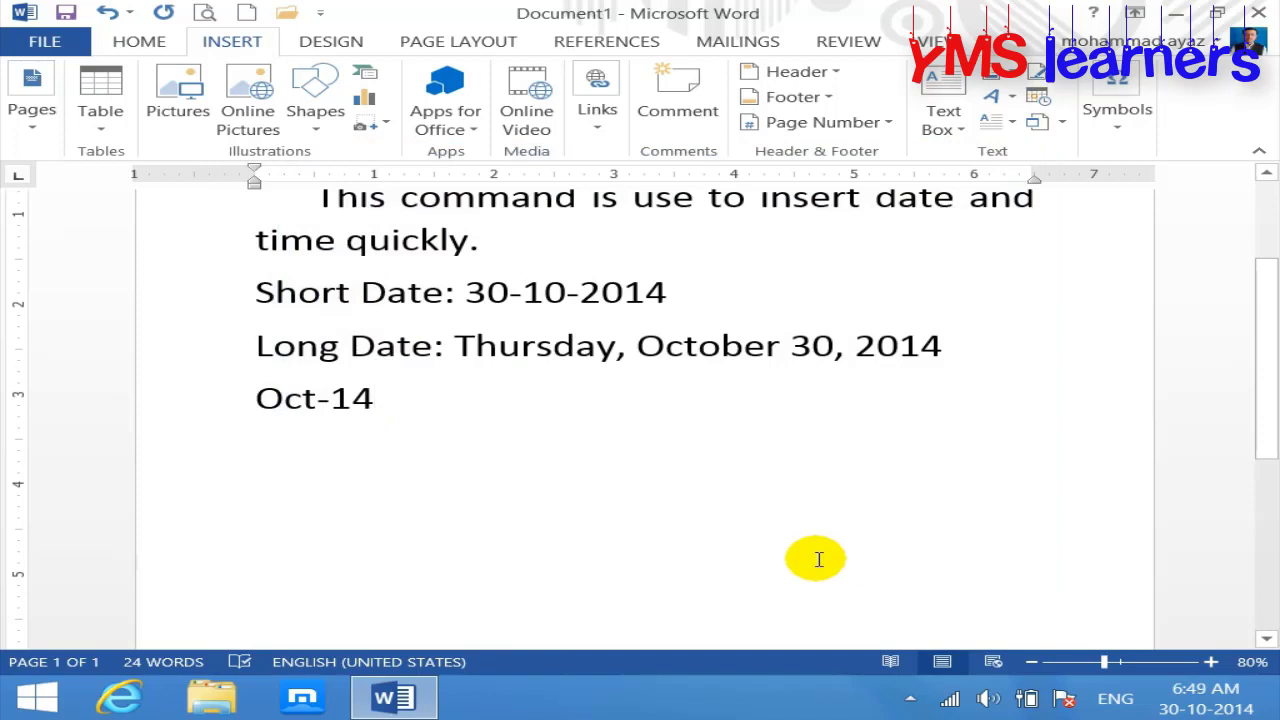
key("ctrl+z")
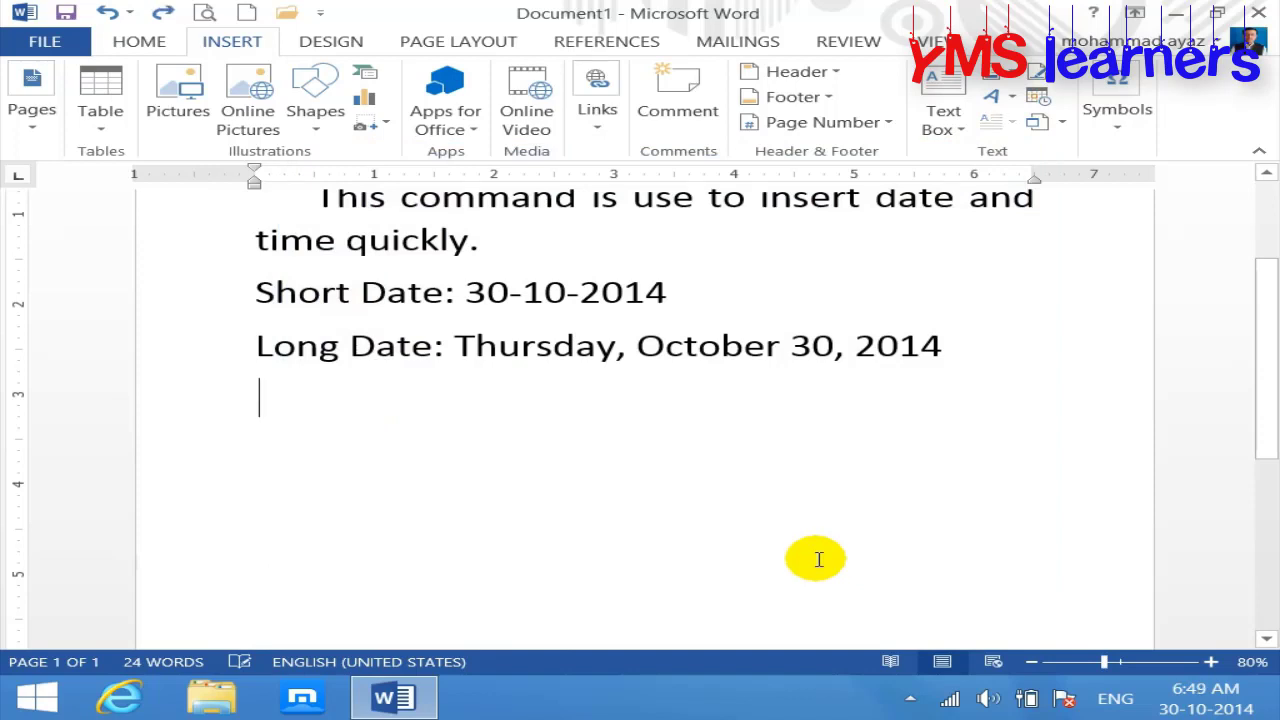
left_click(1038, 94)
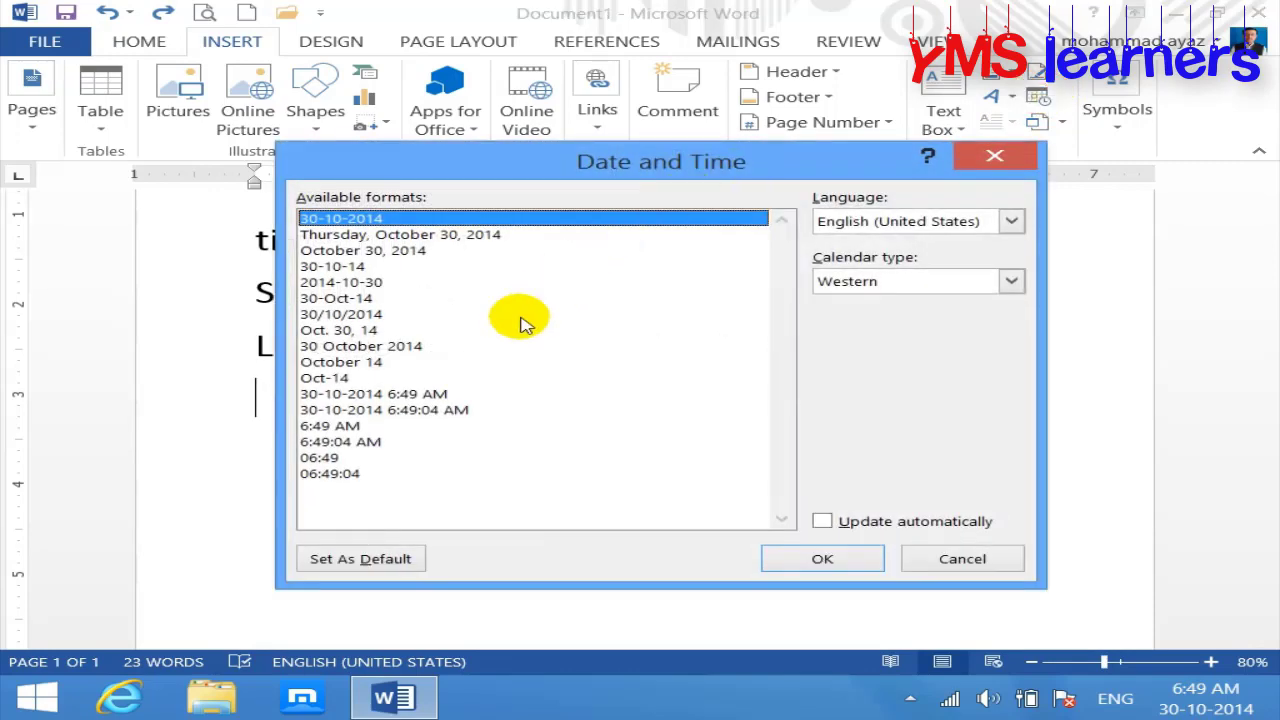
left_click(955, 558)
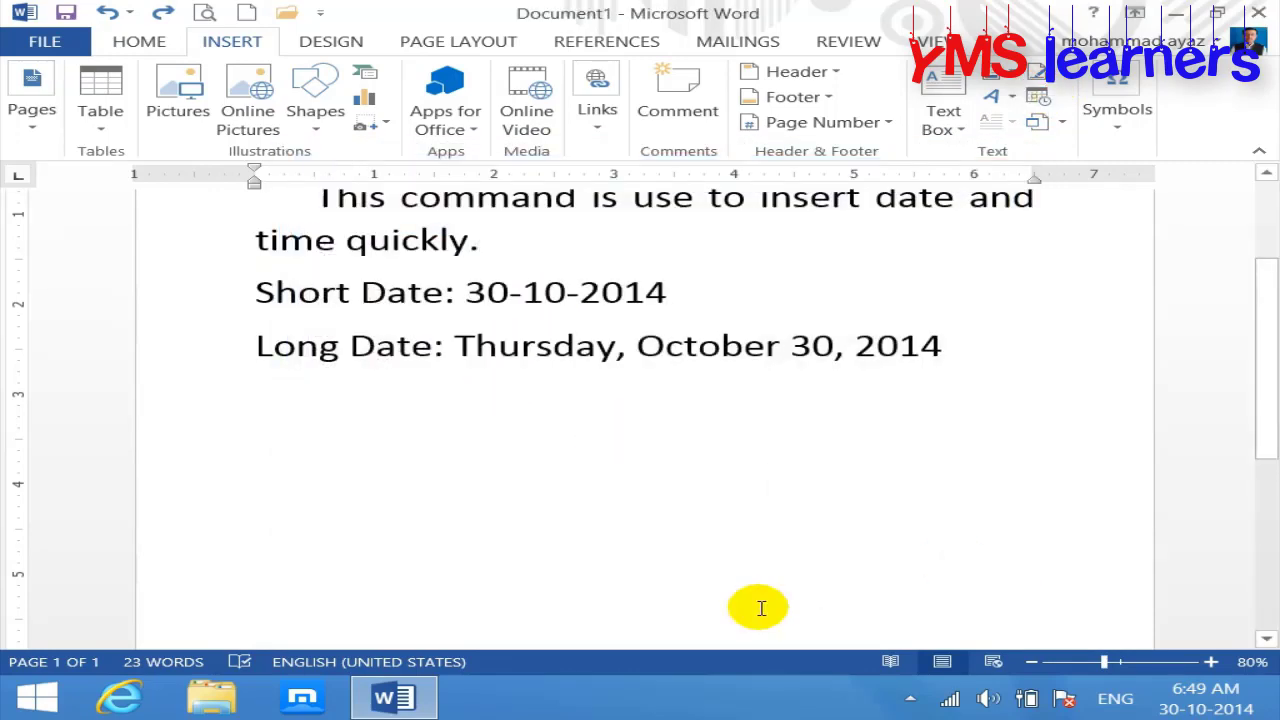
Step: Type a 'Time:' label and insert the current time as 6:49 AM after it
type("time")
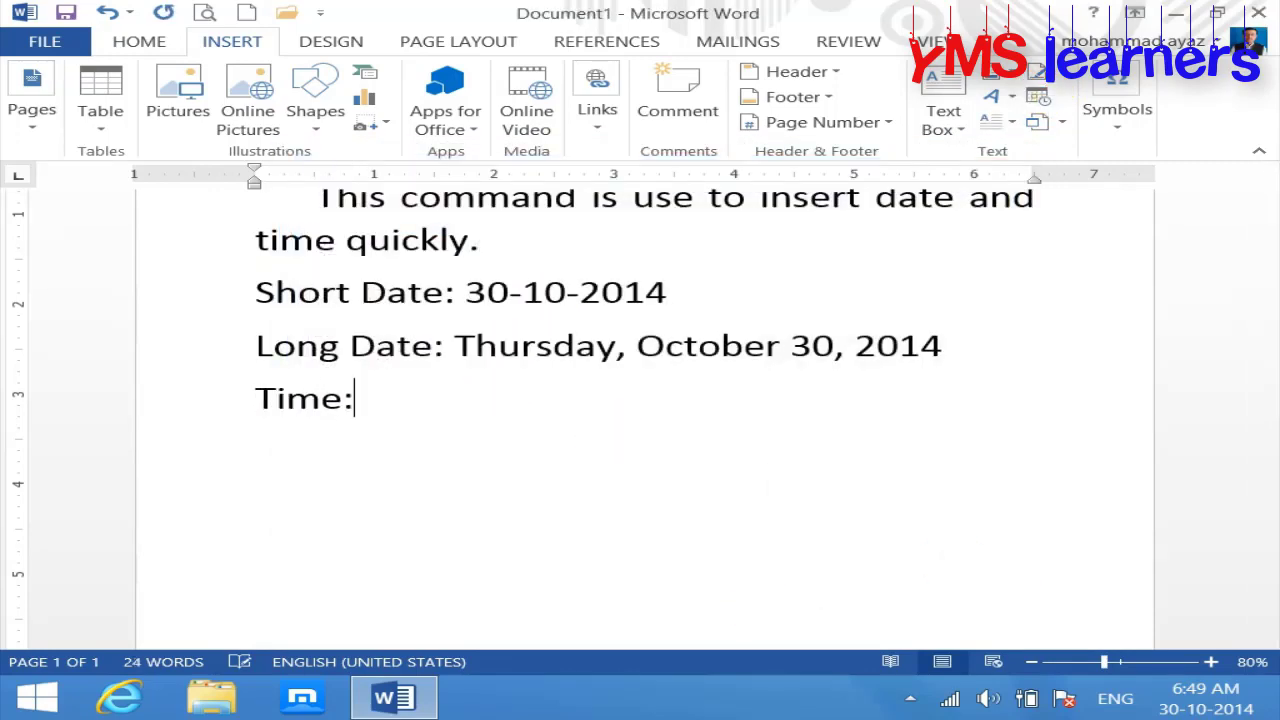
left_click(1038, 94)
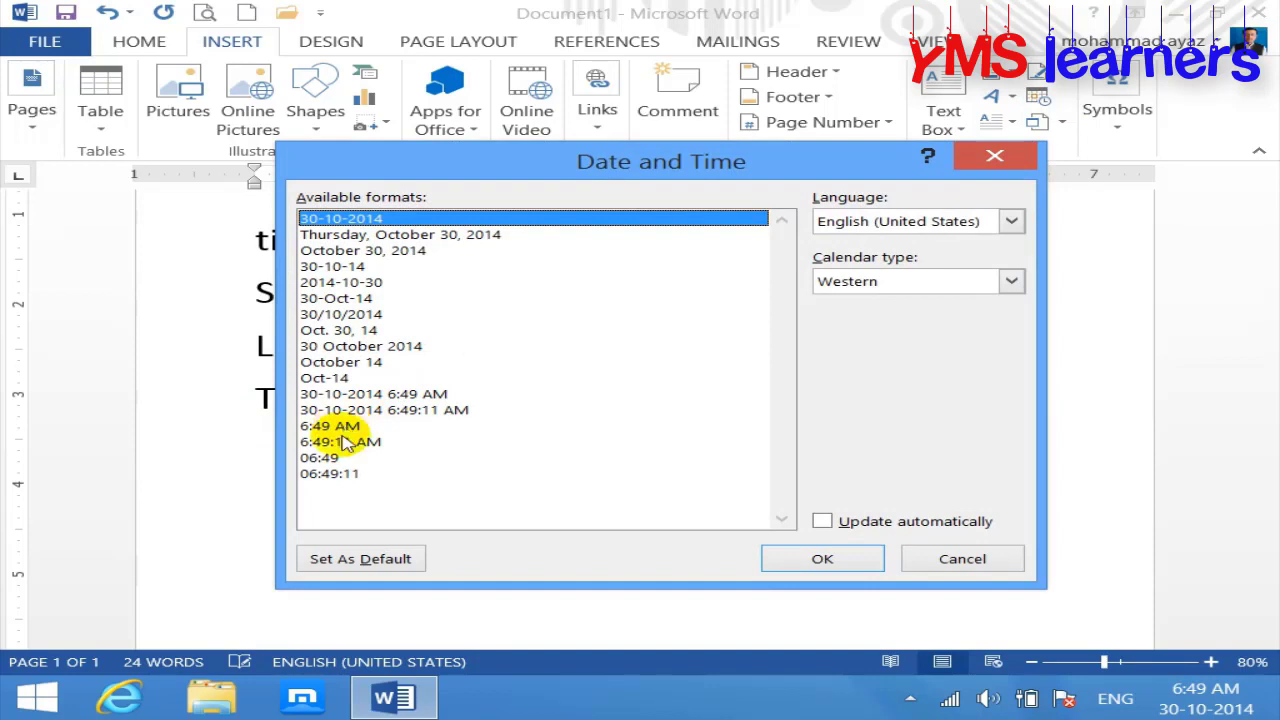
left_click(340, 428)
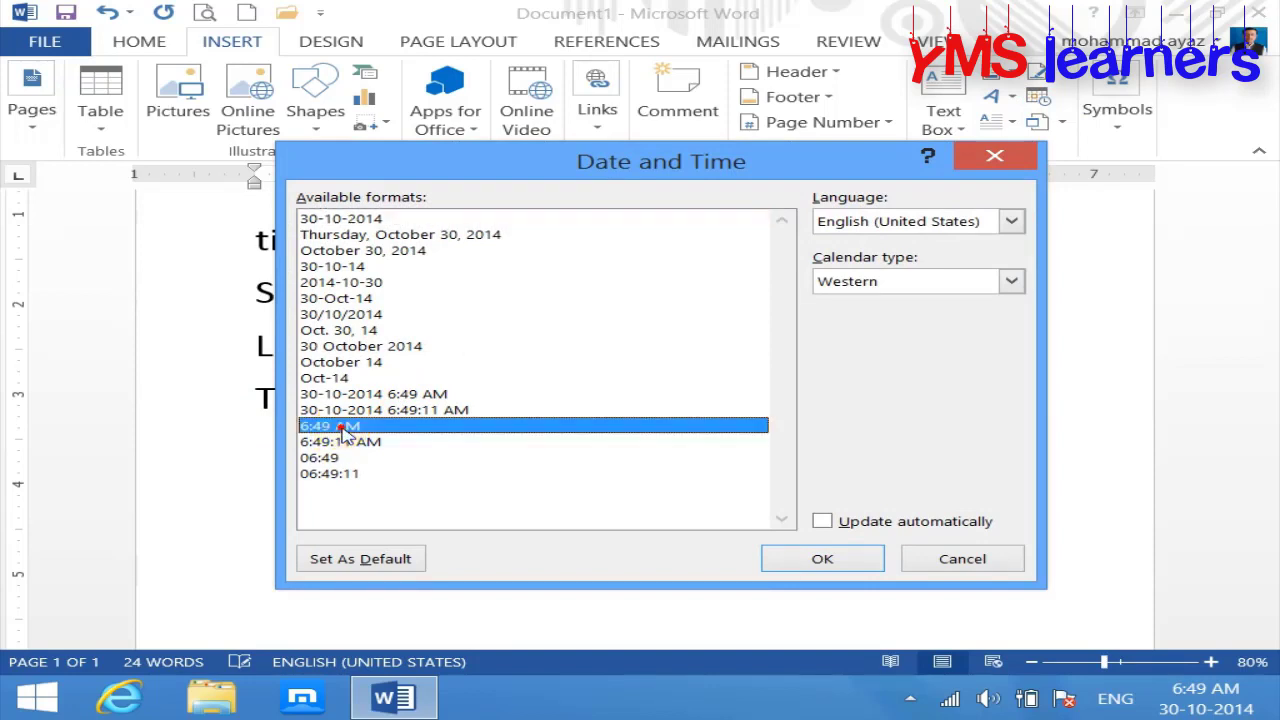
left_click(824, 560)
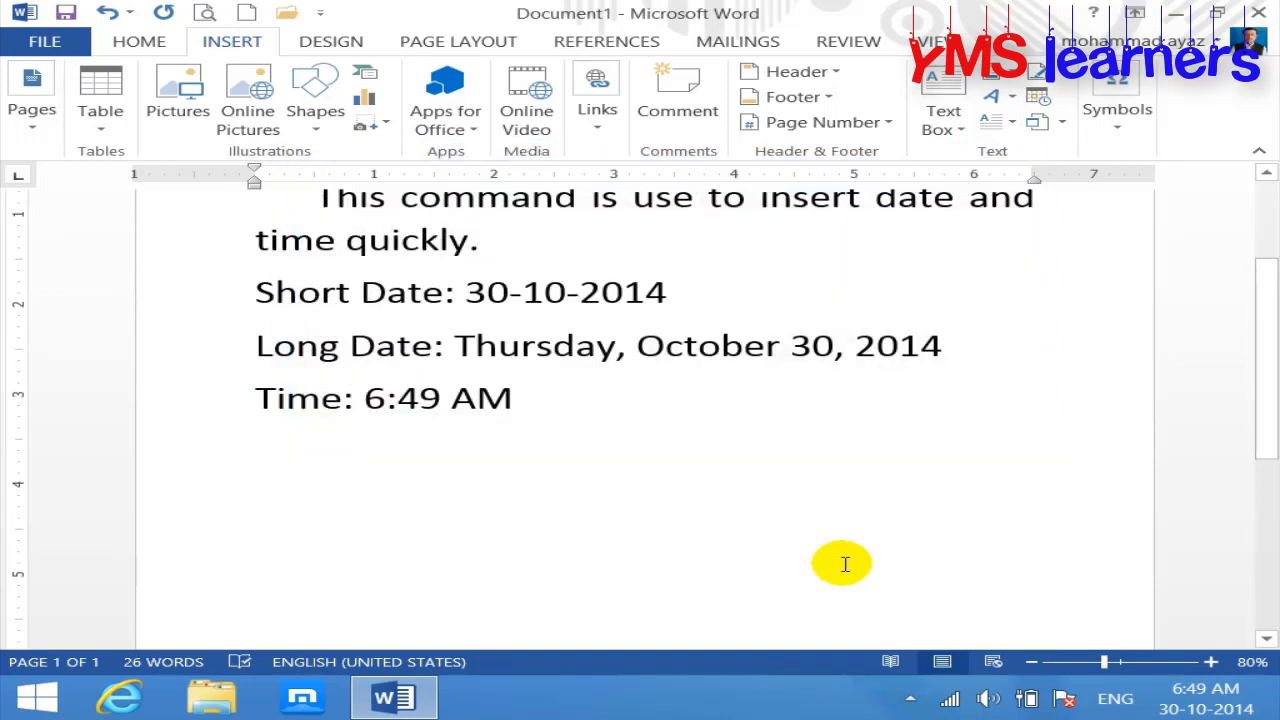
Step: On a new line, insert the current time in the format that includes seconds
key("Return")
left_click(1040, 100)
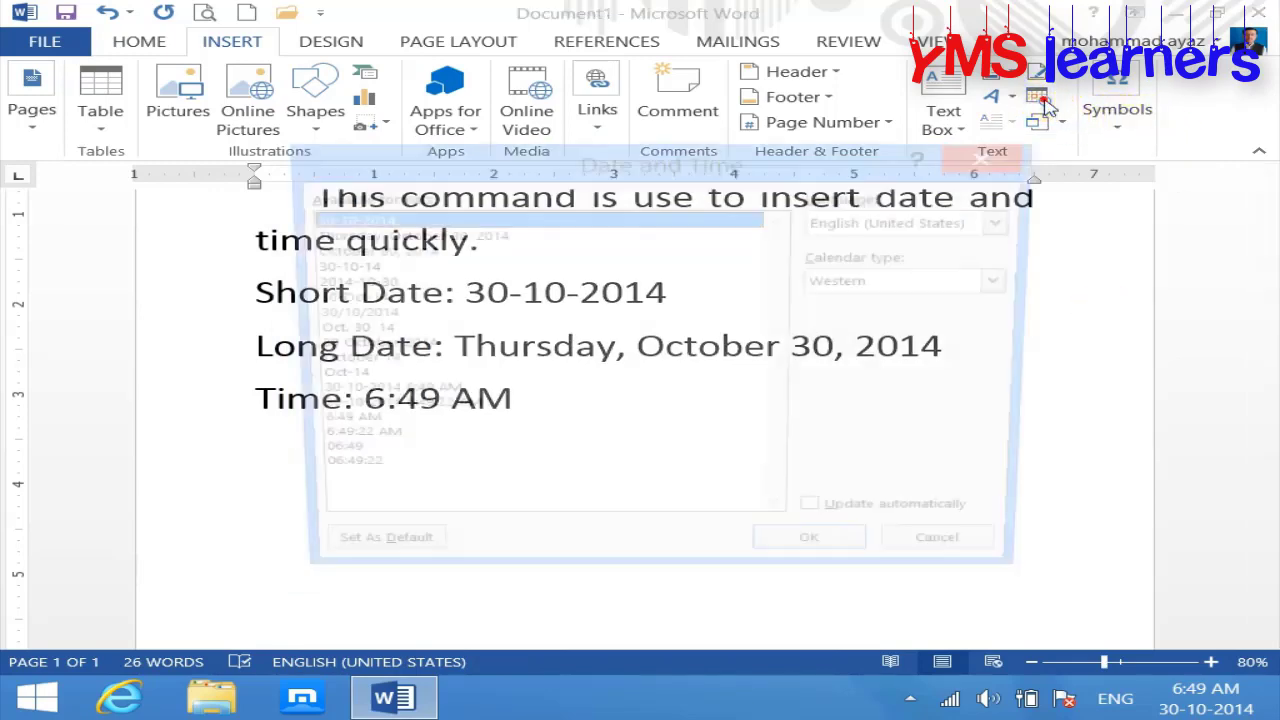
left_click(366, 441)
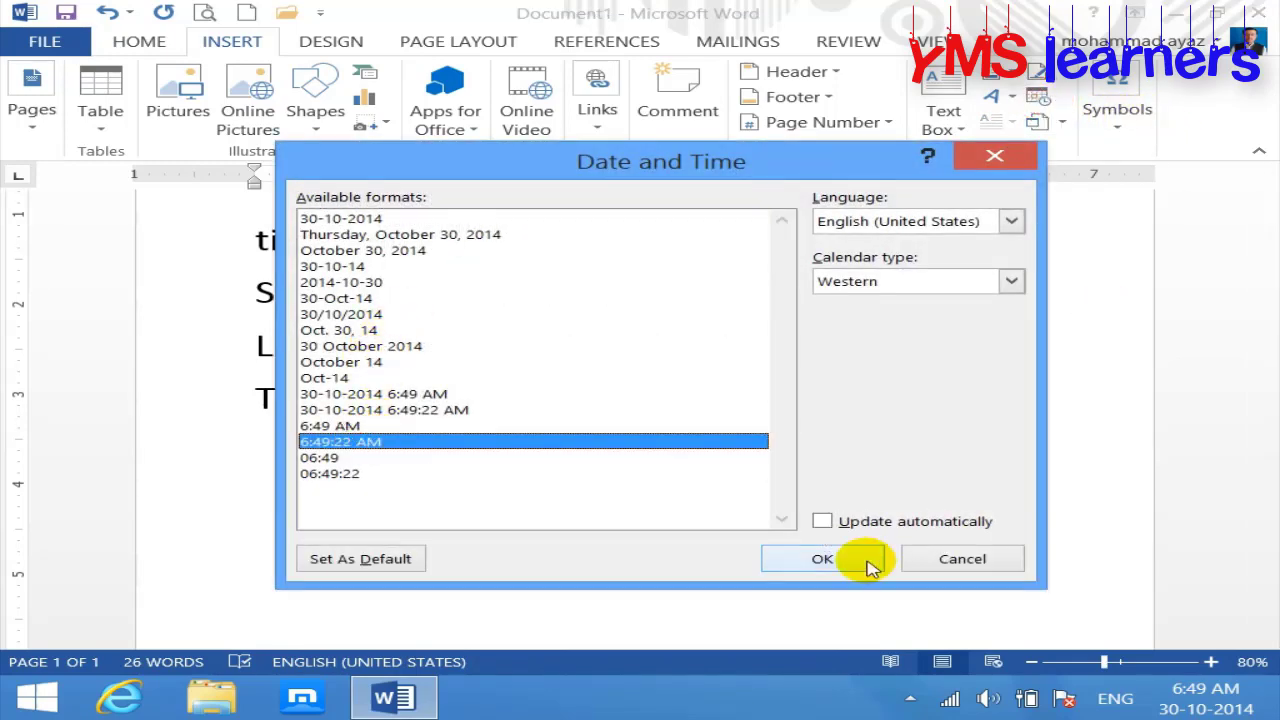
left_click(852, 558)
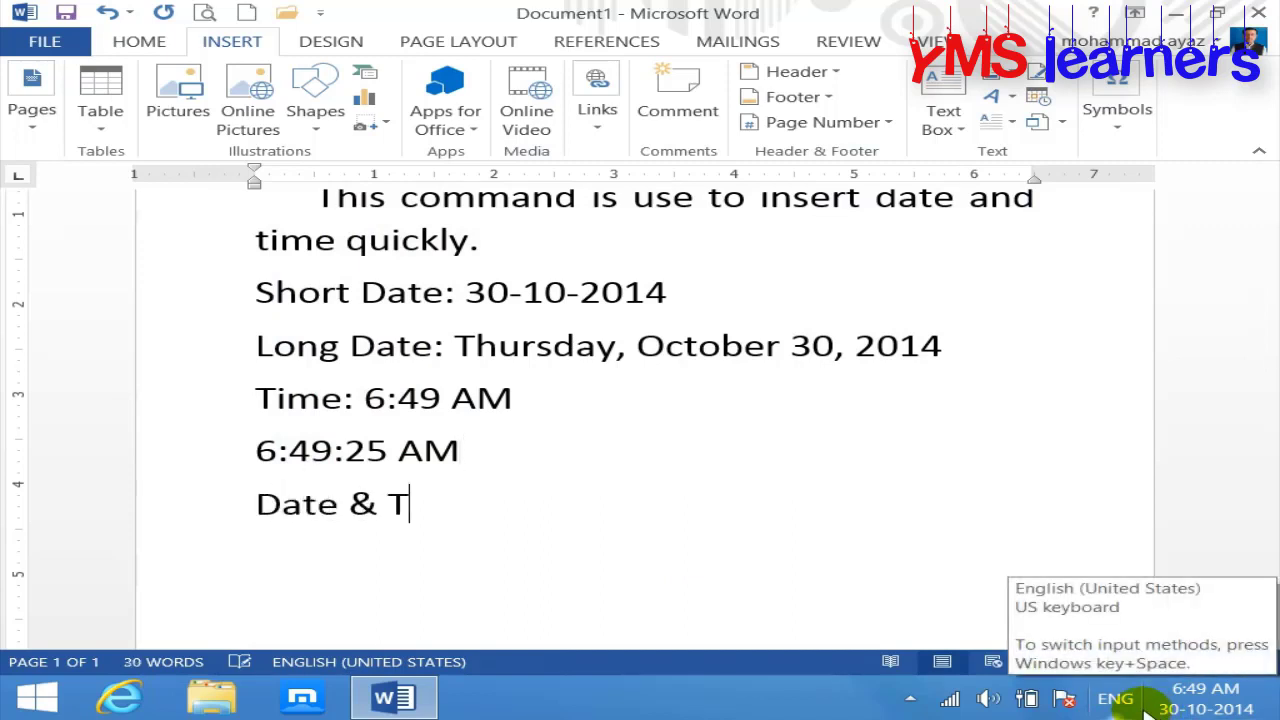
Step: Add a colon, insert the combined date and time 30-10-2014 6:49:43 AM, then select all text
type(":")
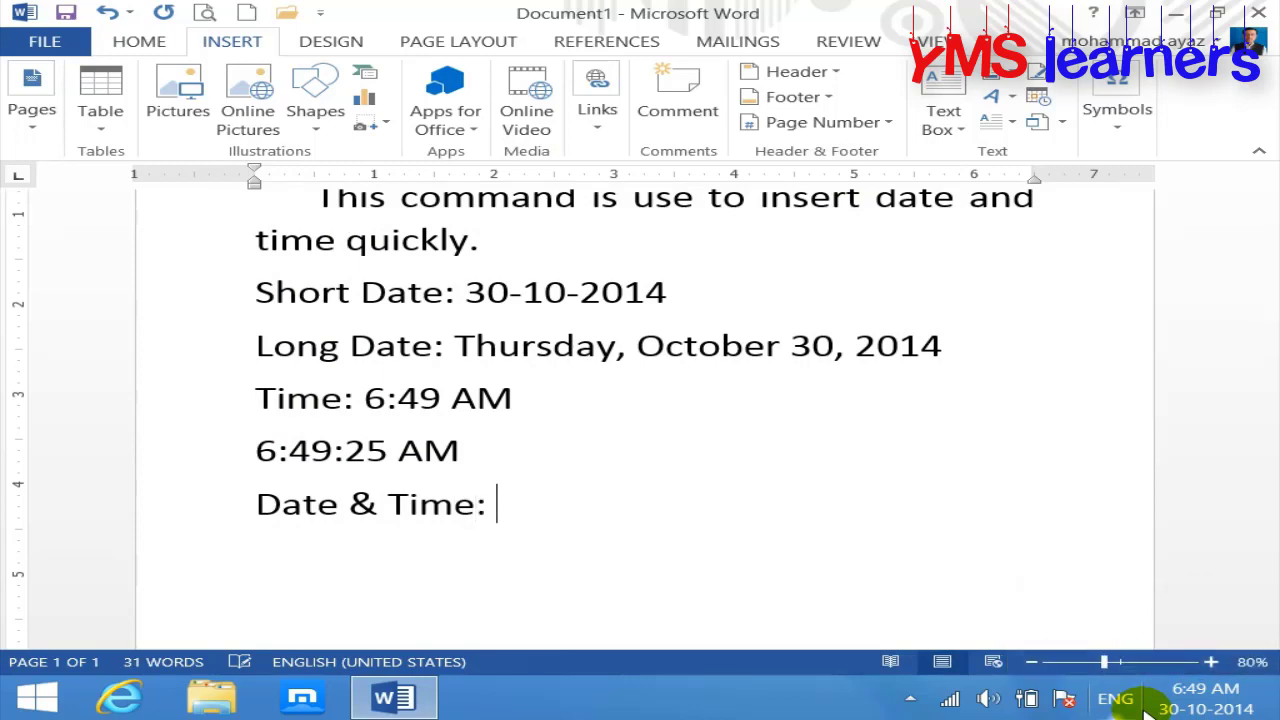
left_click(1038, 97)
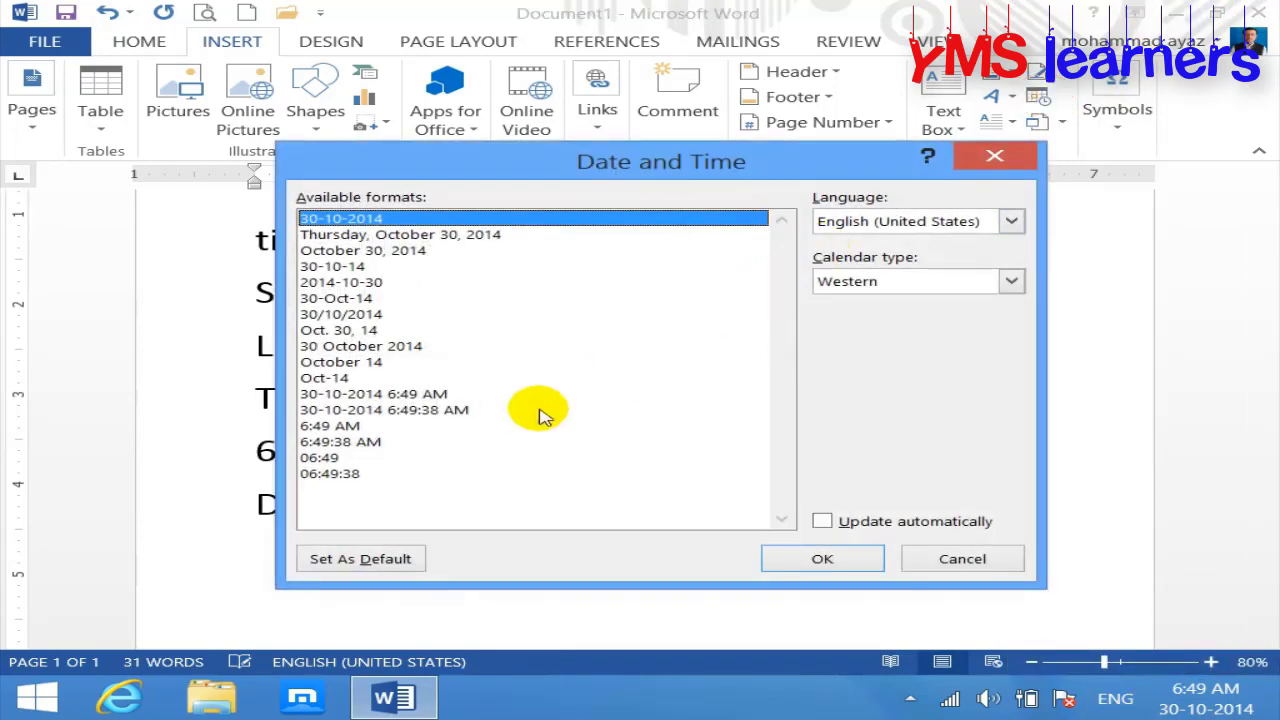
left_click(392, 412)
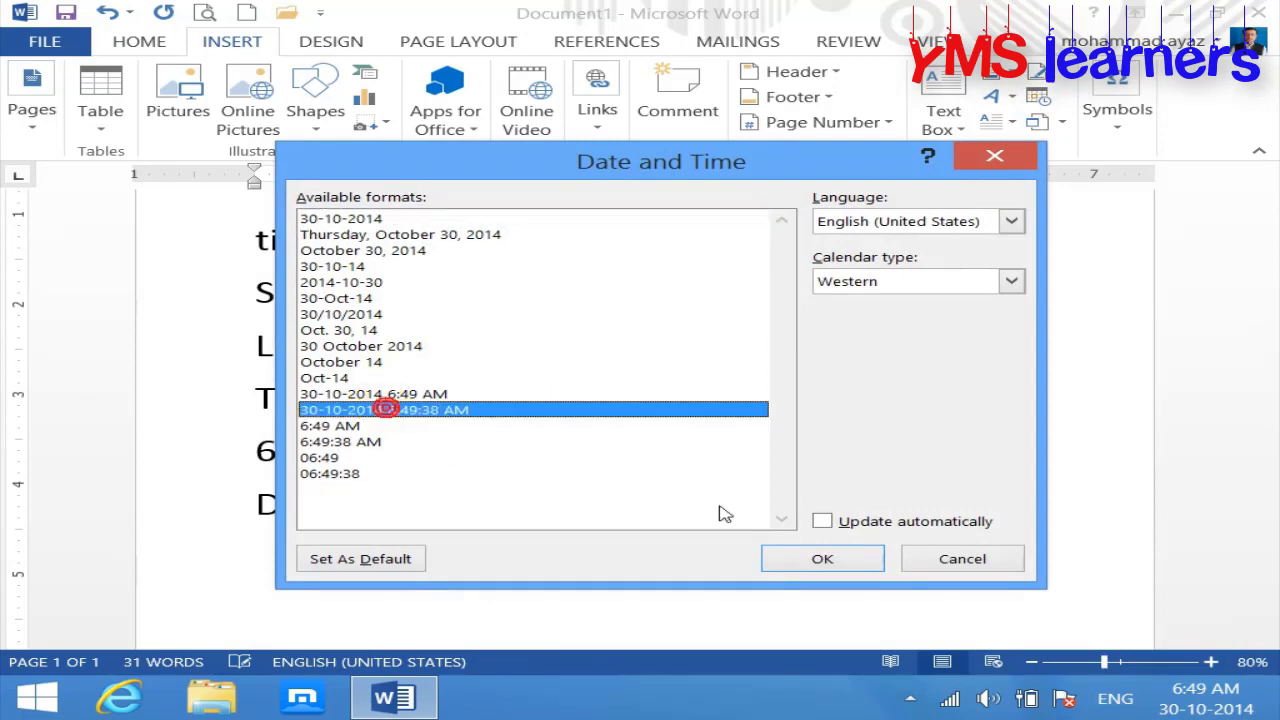
left_click(778, 553)
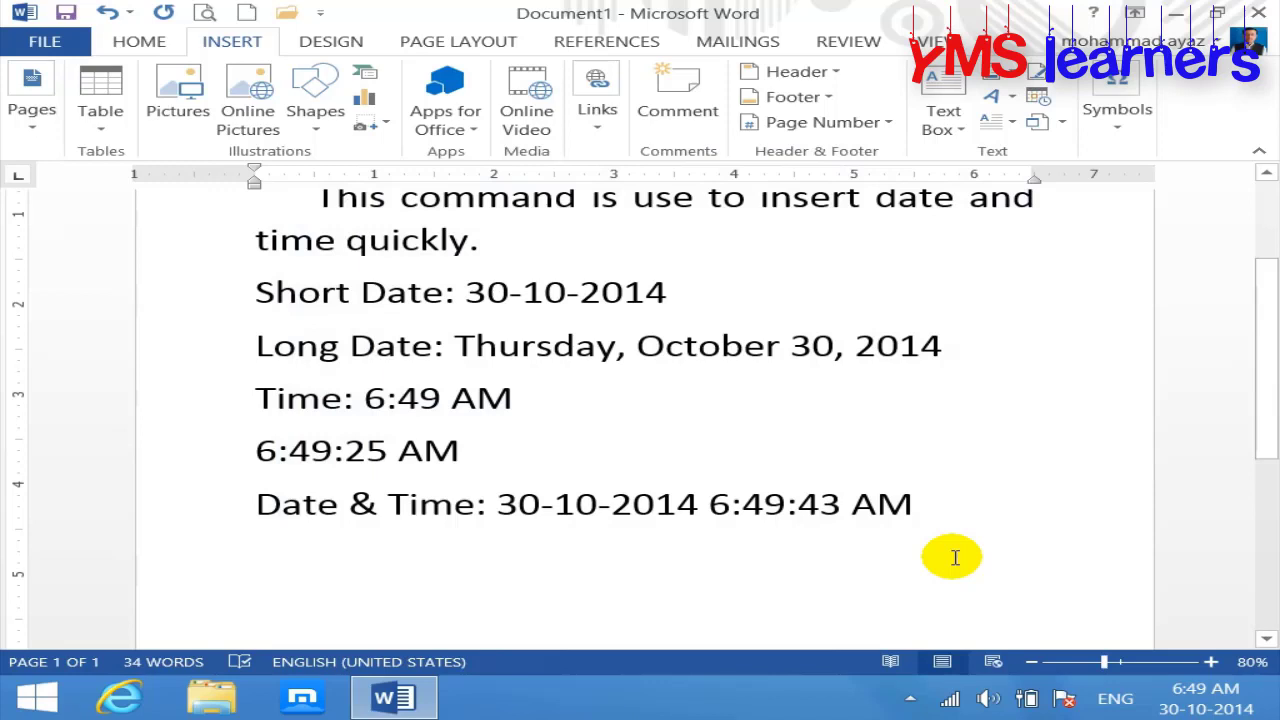
key("ctrl+a")
Step: Delete all the page text and insert today's date as 30-10-2014
key("Delete")
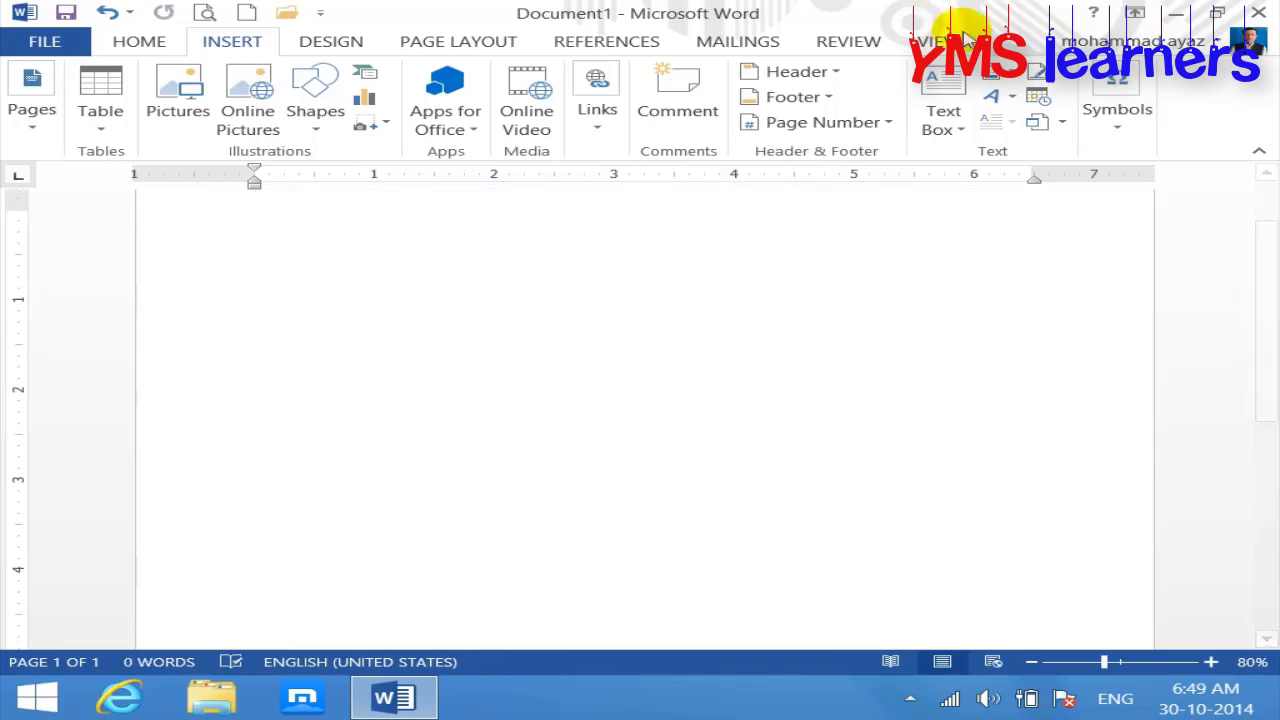
left_click(1037, 97)
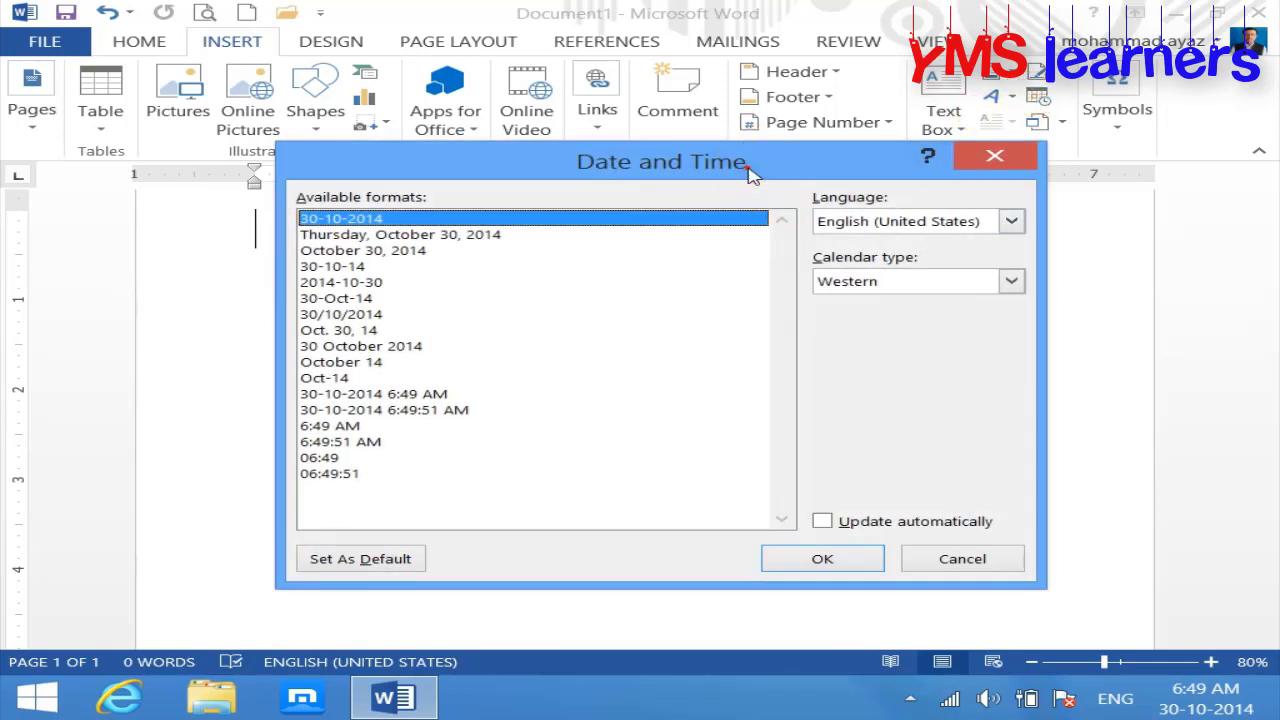
left_click_drag(752, 175, 772, 168)
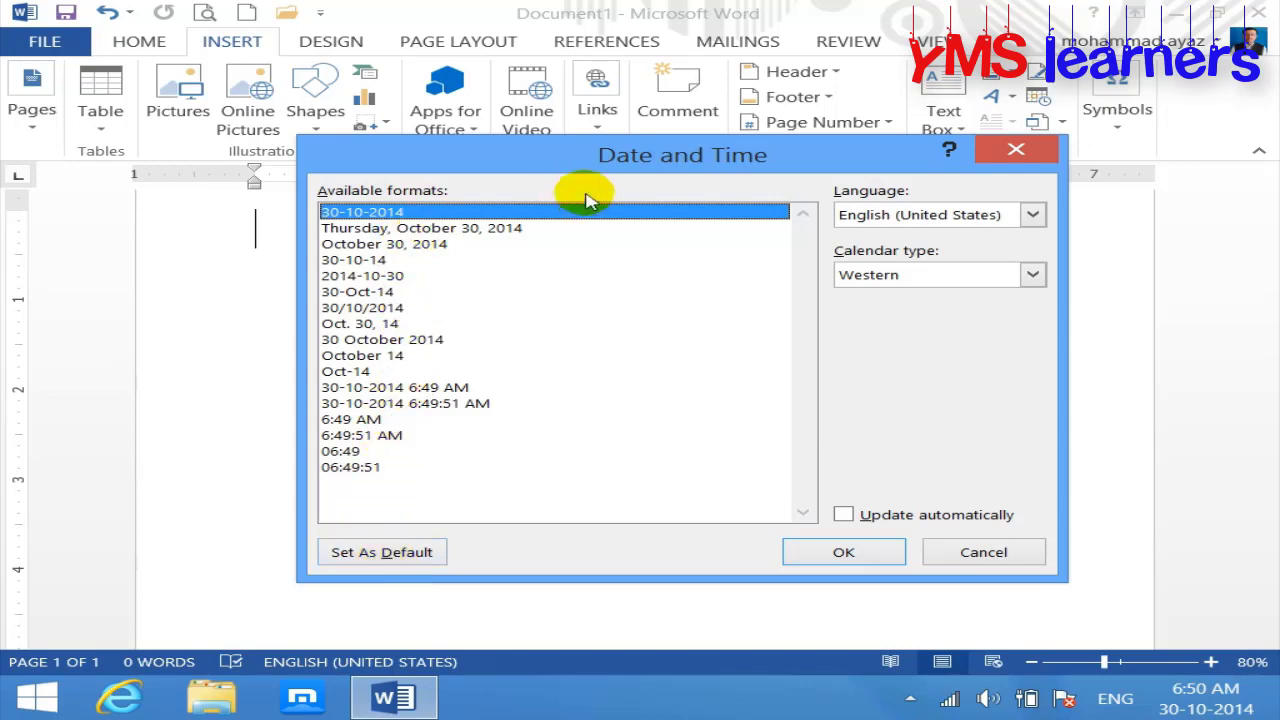
left_click(839, 550)
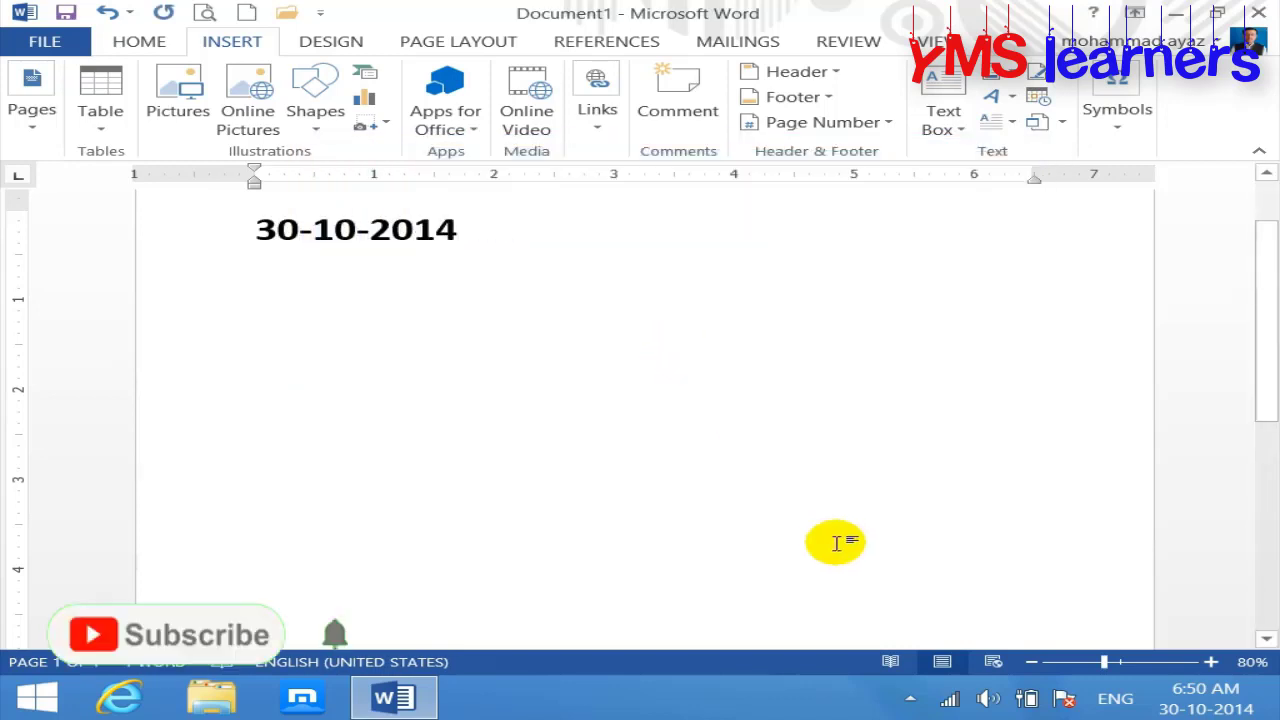
Step: Add a second 30-10-2014 date, then a Thursday, October 30, 2014 date, each on new lines
key("Return")
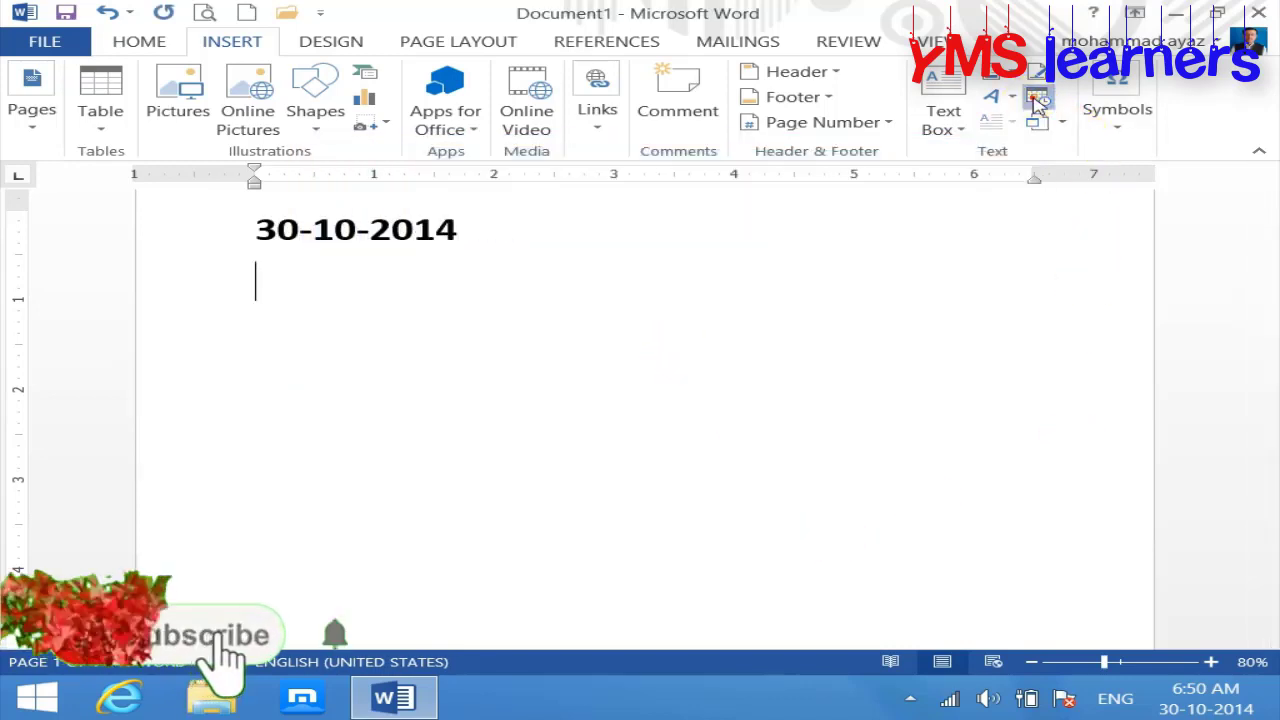
left_click(1038, 97)
left_click(848, 555)
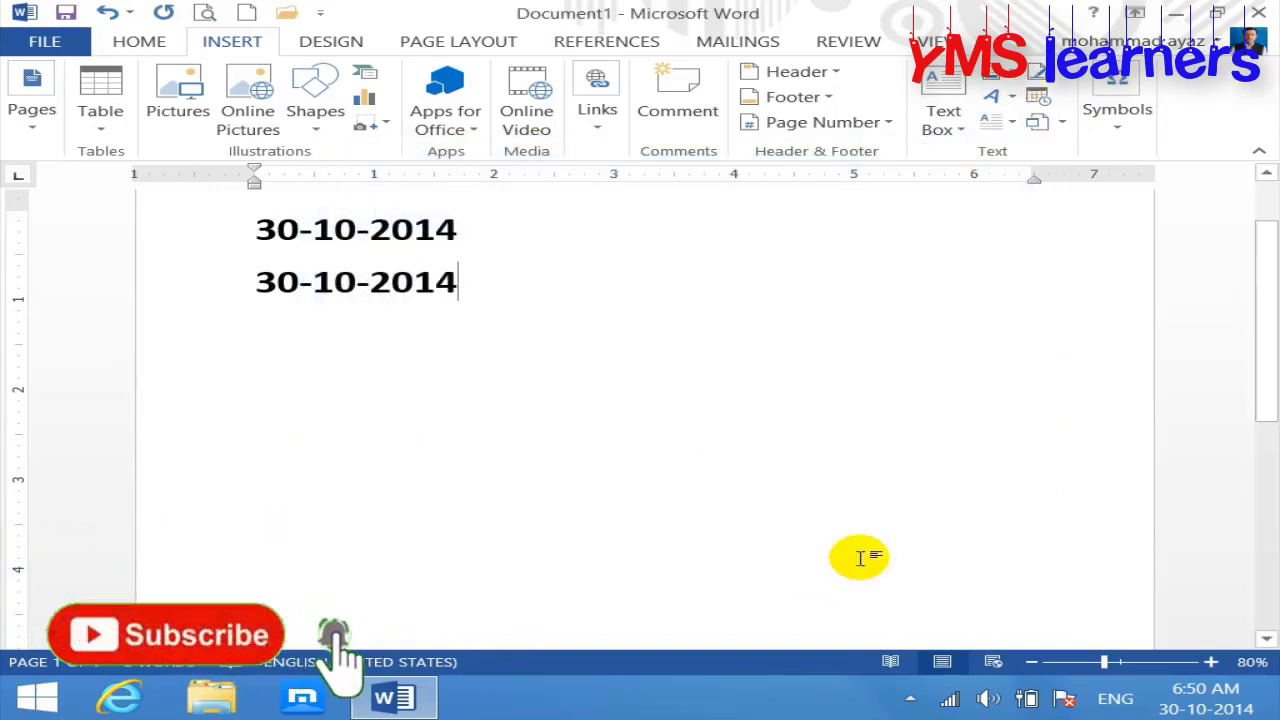
key("Return")
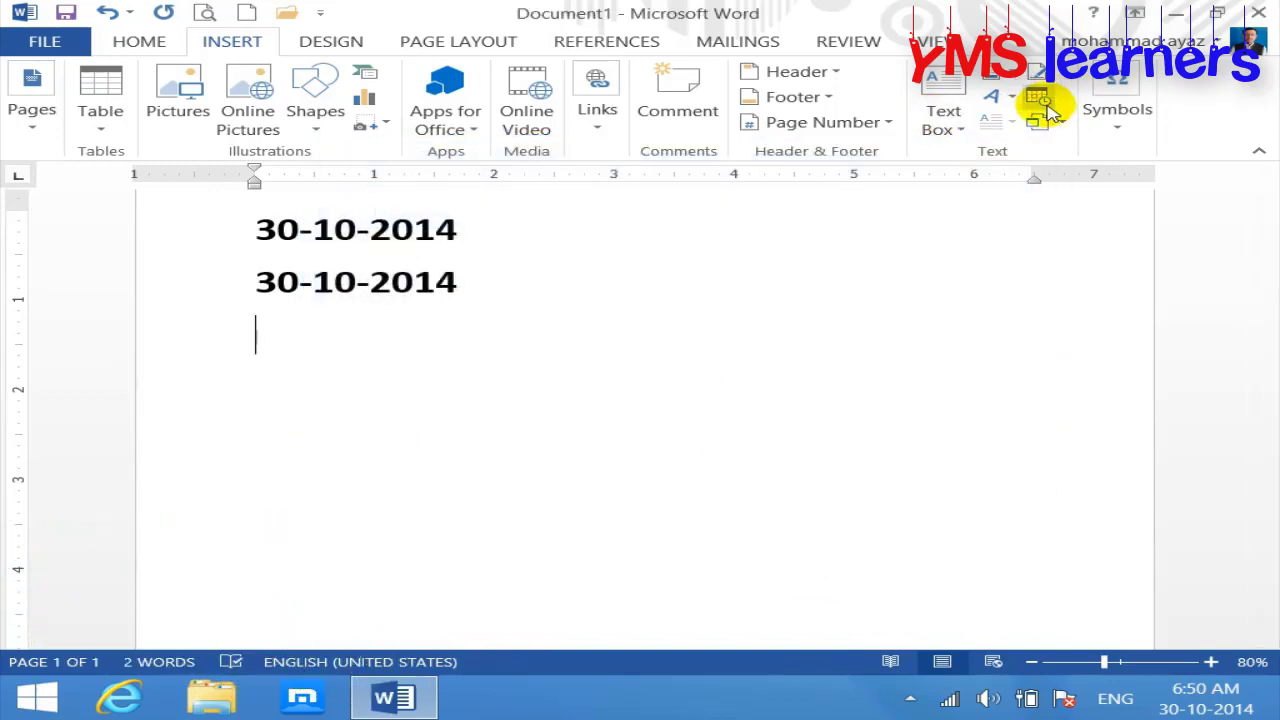
left_click(1044, 104)
left_click(401, 230)
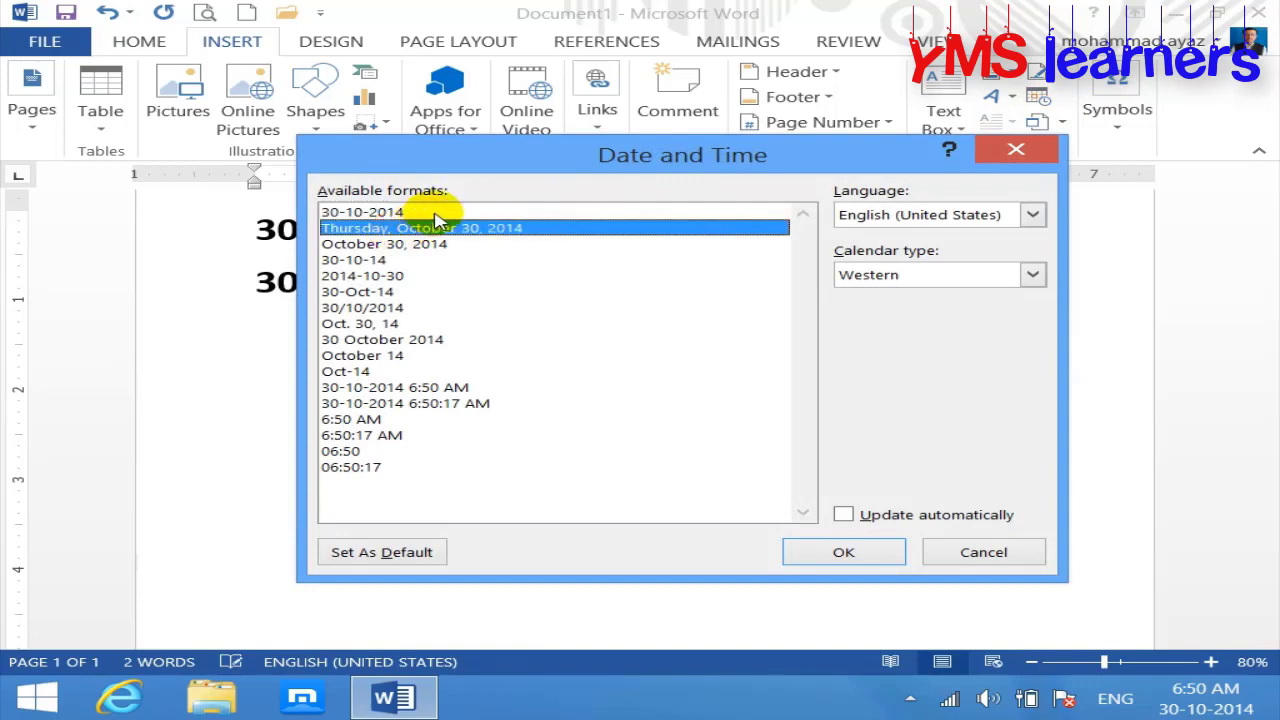
left_click(436, 213)
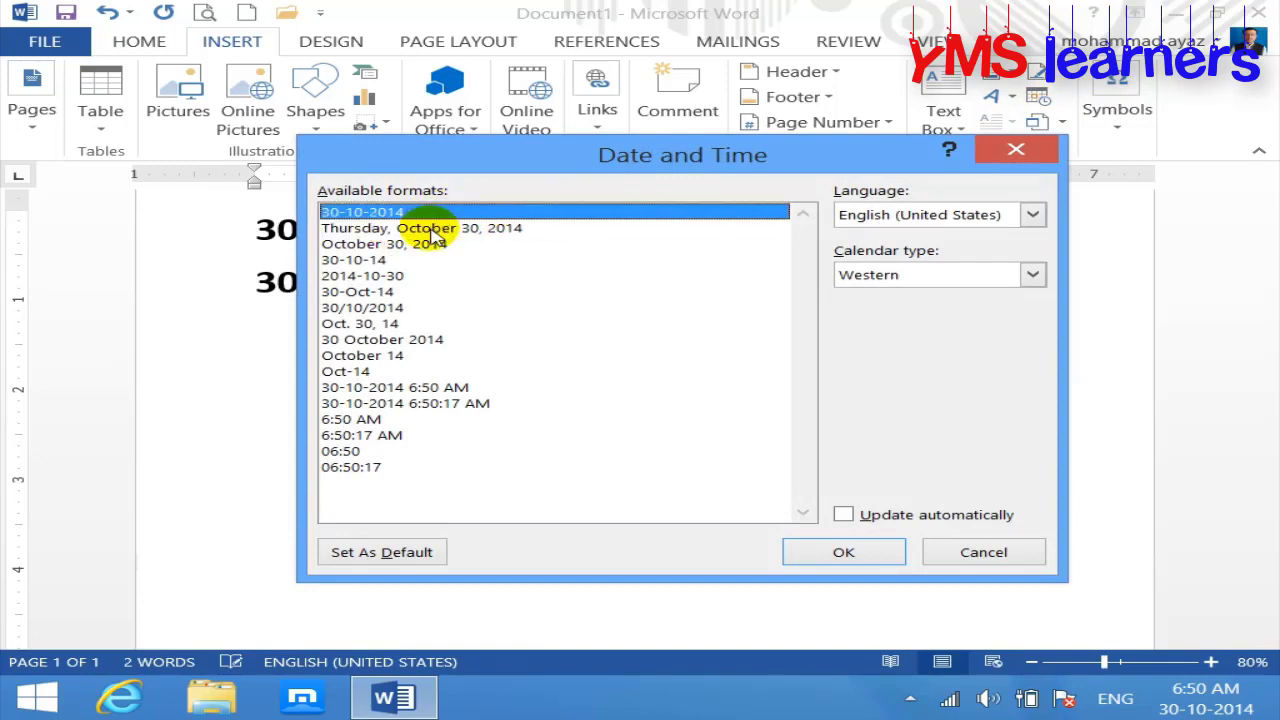
left_click(432, 230)
left_click(846, 551)
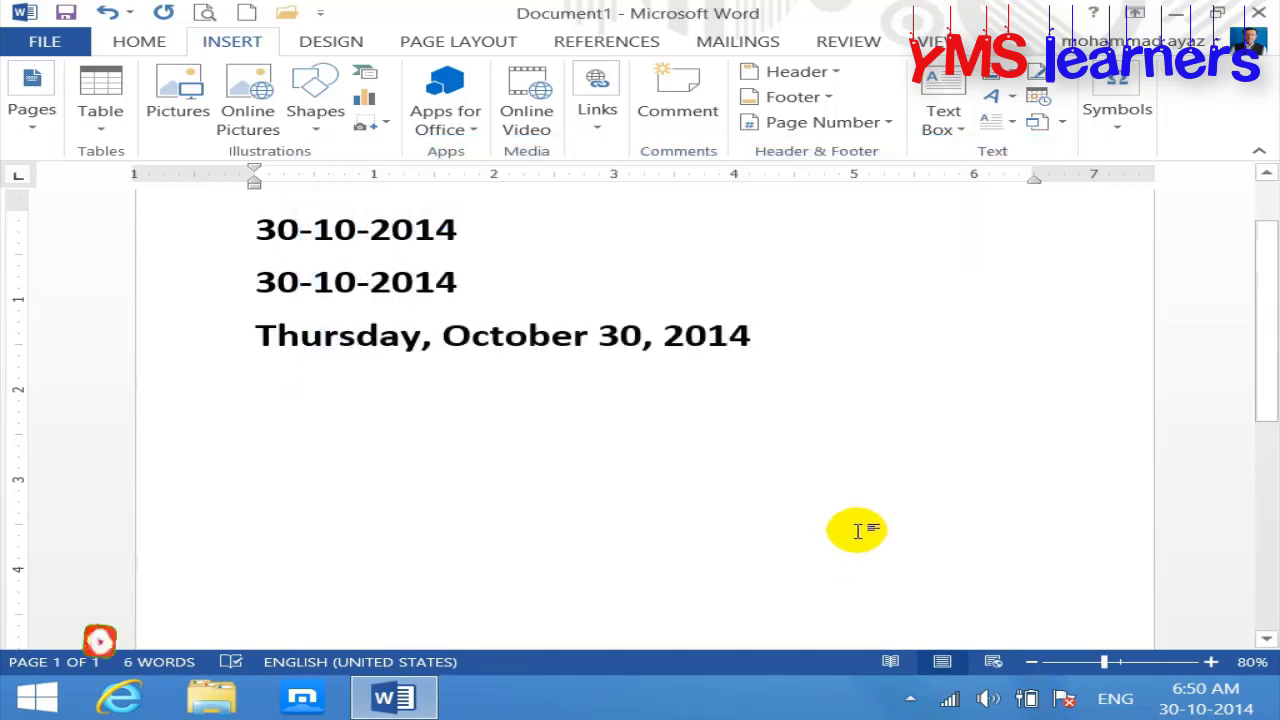
Step: Set the long Thursday, October 30, 2014 format as default and insert it on a new line
key("Return")
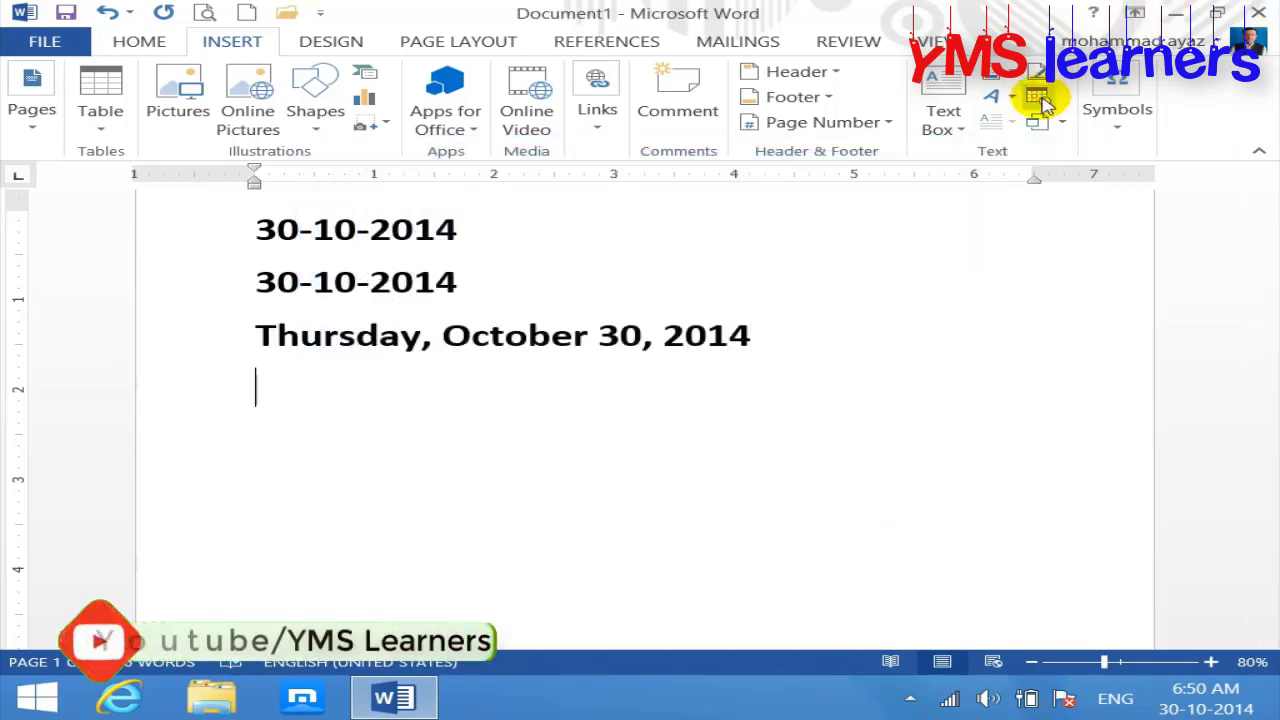
left_click(1041, 103)
left_click(488, 231)
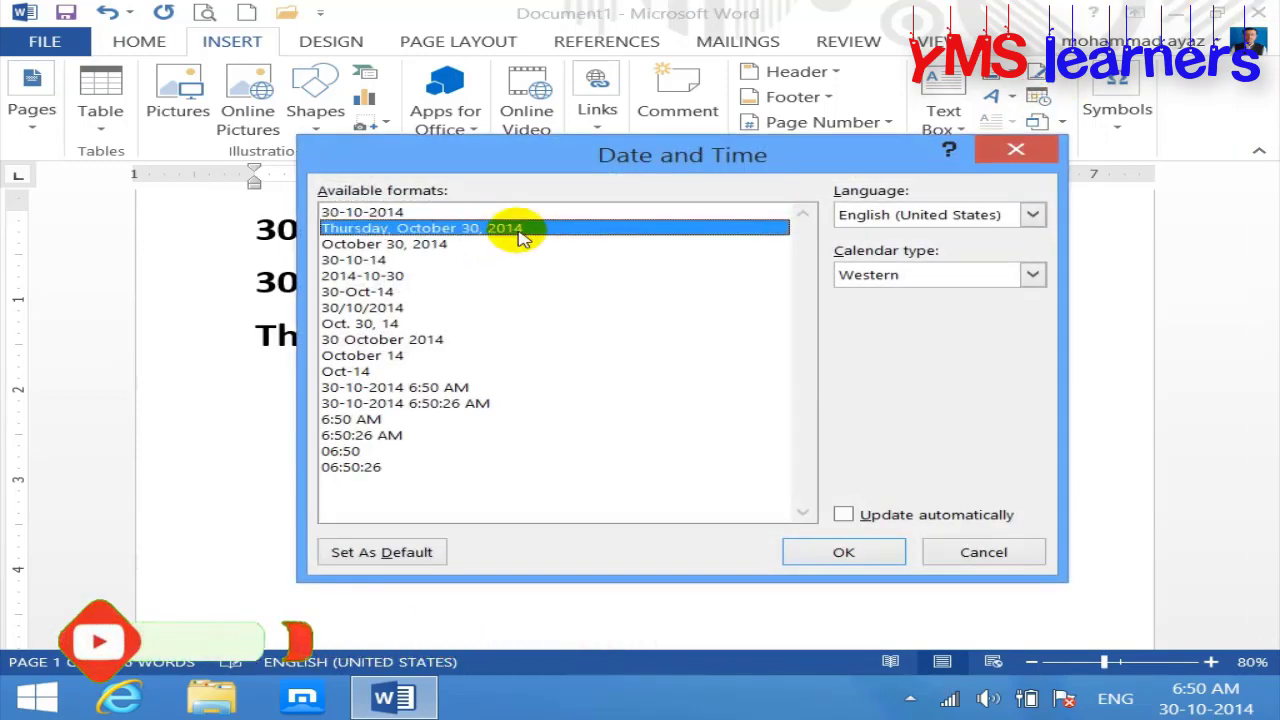
left_click(420, 552)
left_click(592, 422)
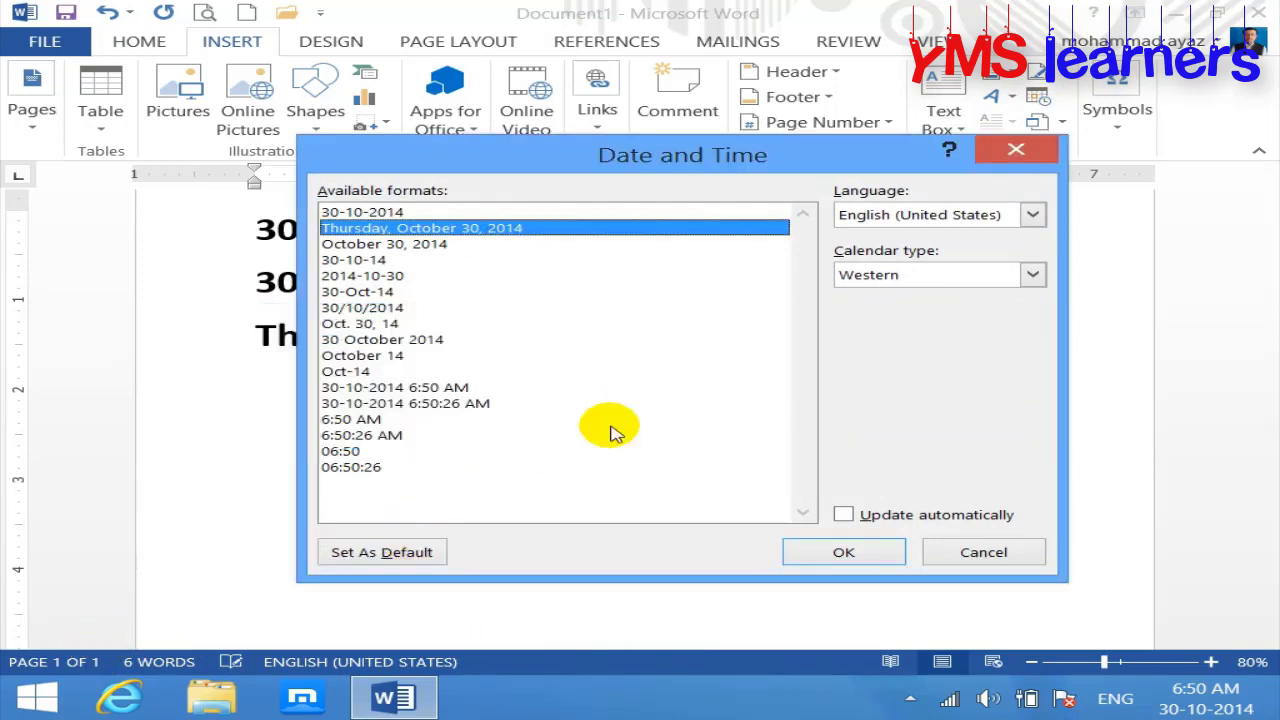
left_click(877, 552)
Step: Insert one more Thursday, October 30, 2014 line, then delete all the dates from the page
key("Return")
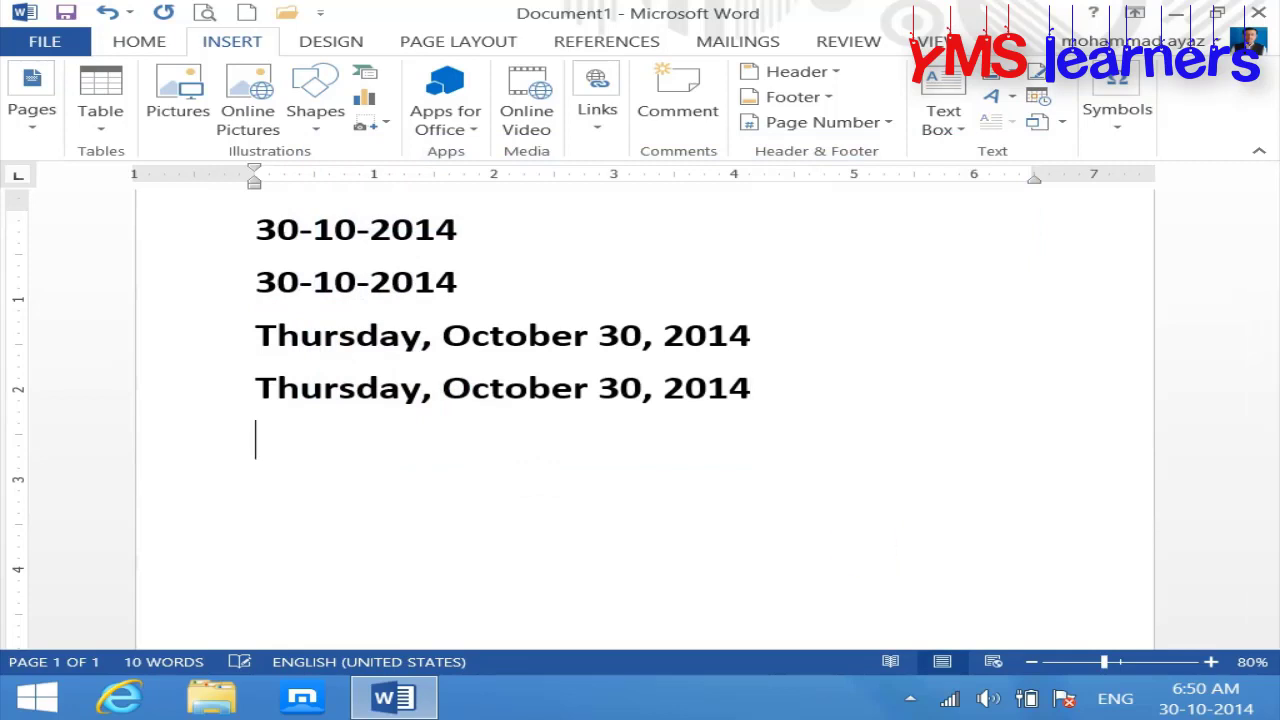
left_click(1044, 102)
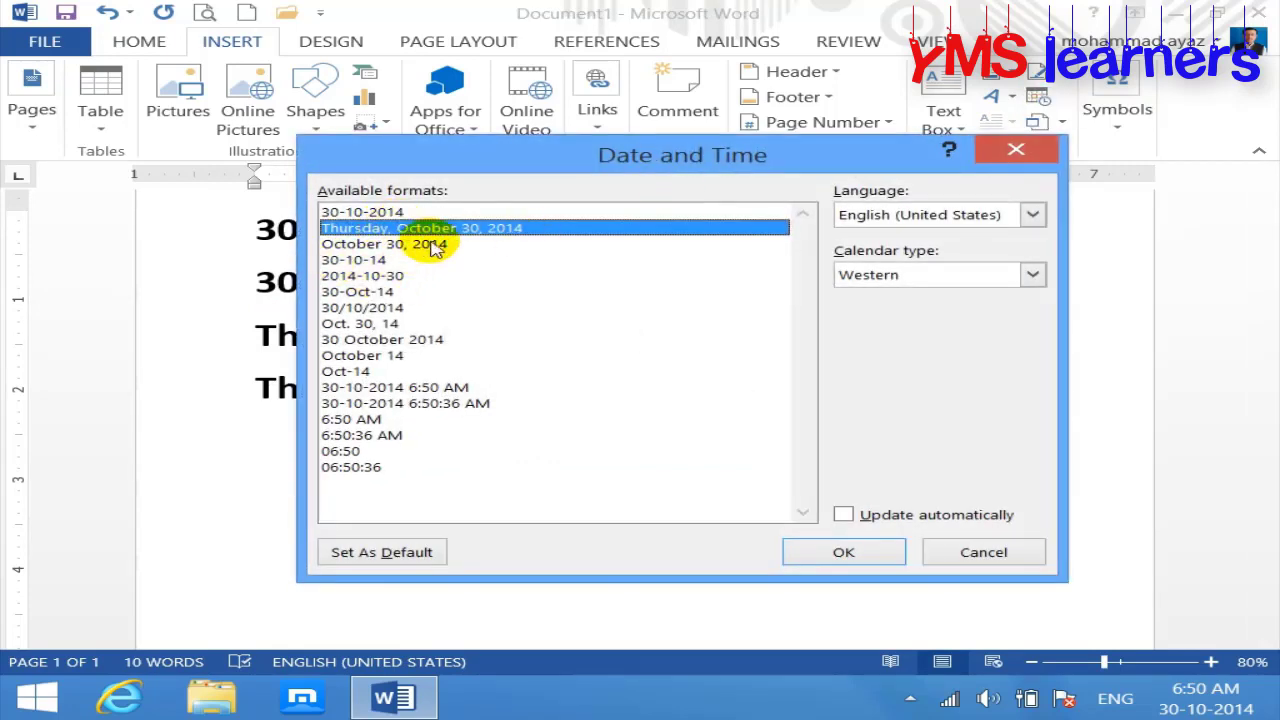
left_click(820, 556)
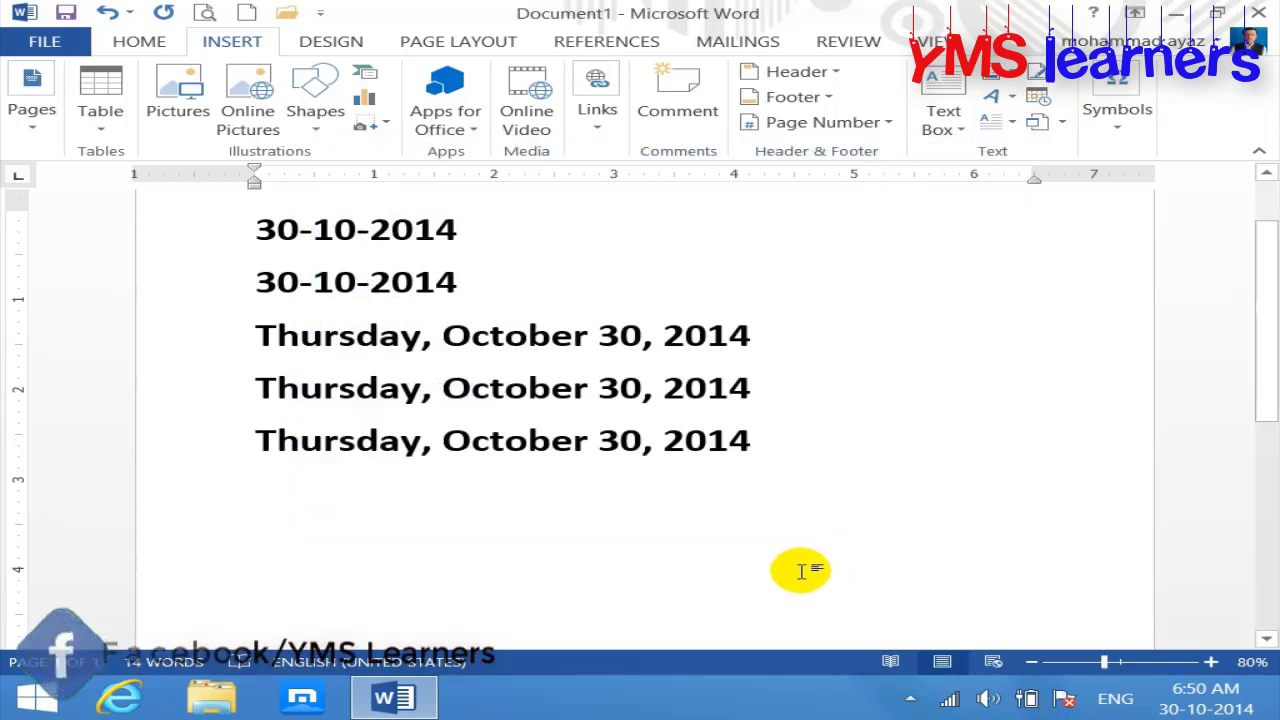
key("ctrl+a")
key("Delete")
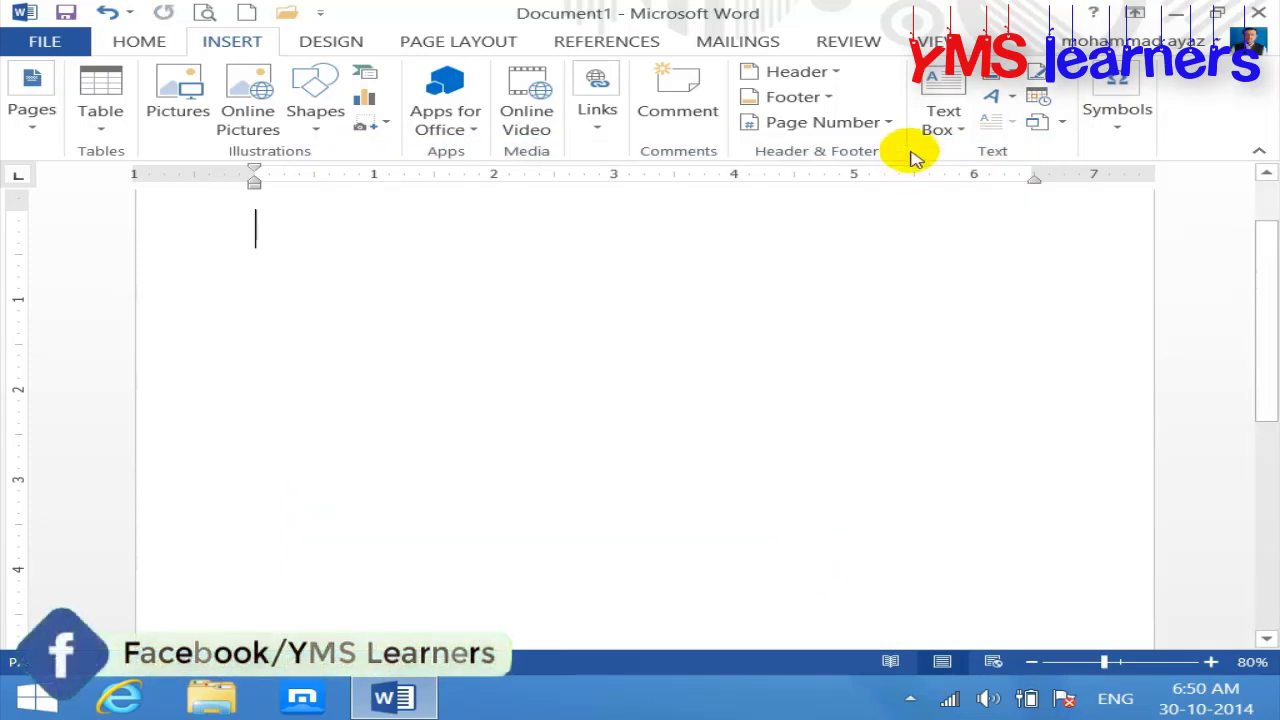
Step: Set 30-10-2014 as the default date format and insert it at the top of the page
left_click(1037, 98)
left_click(430, 212)
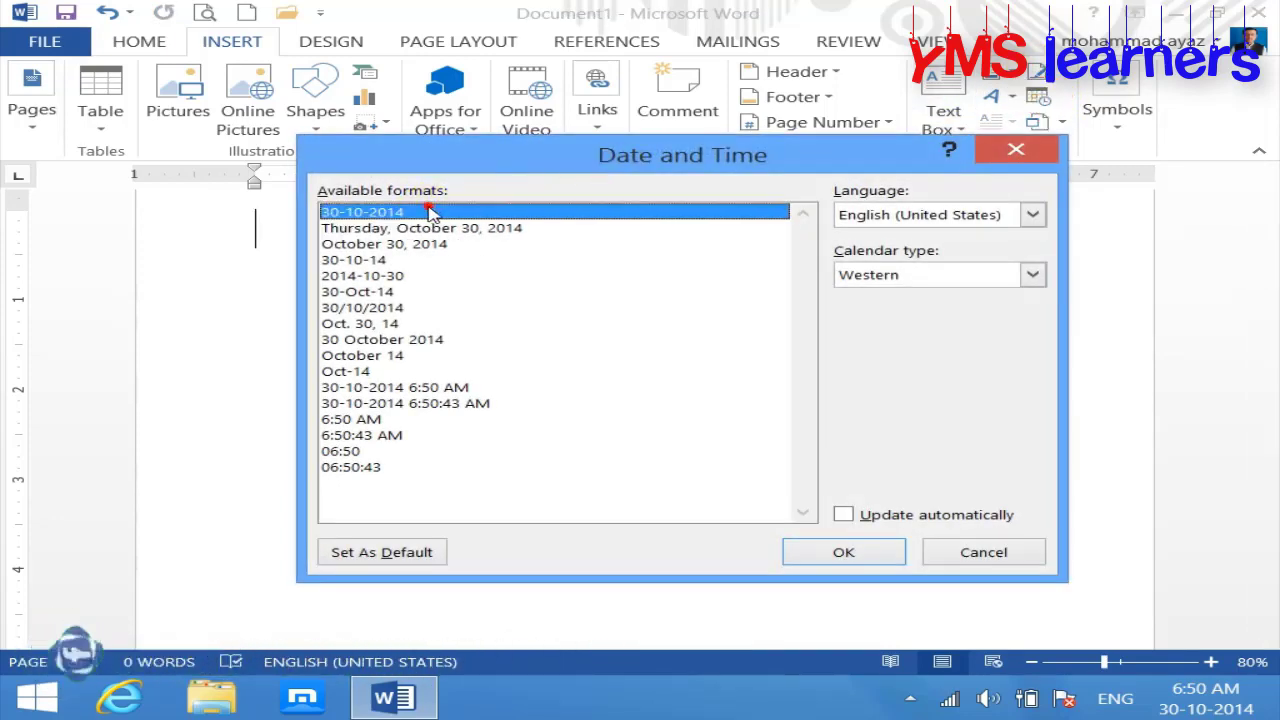
left_click(417, 553)
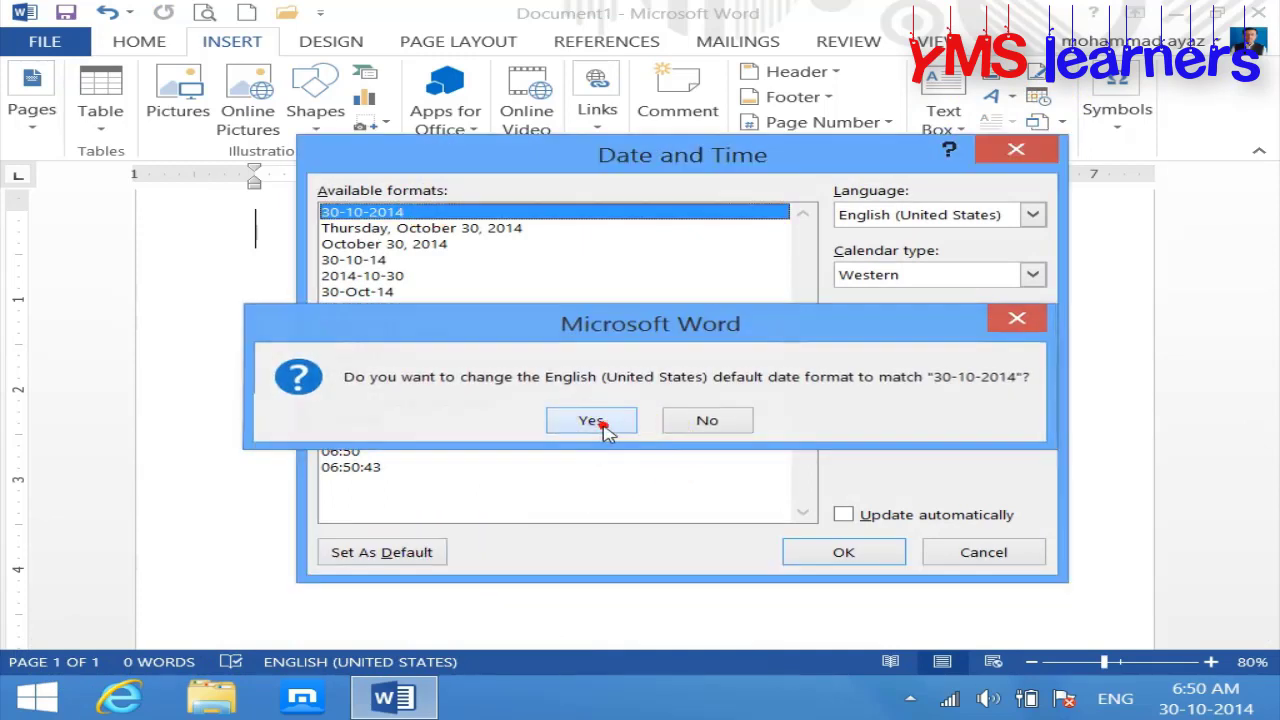
left_click(592, 421)
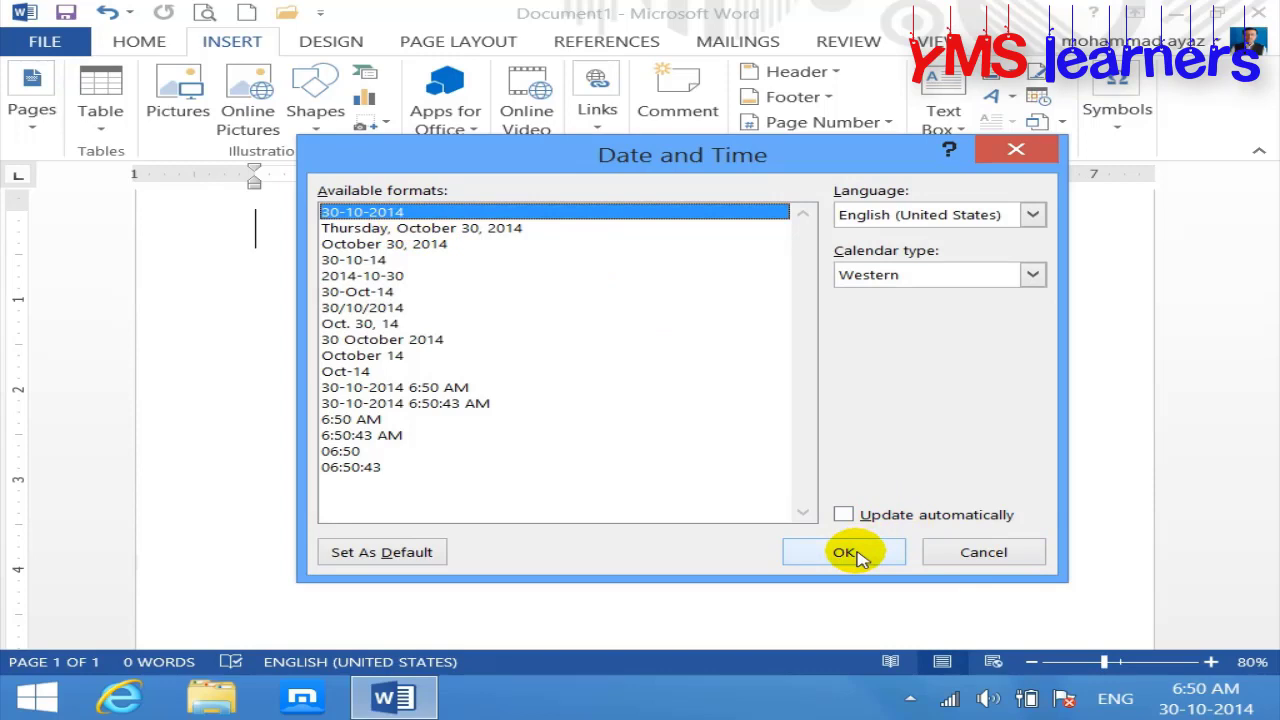
left_click(846, 553)
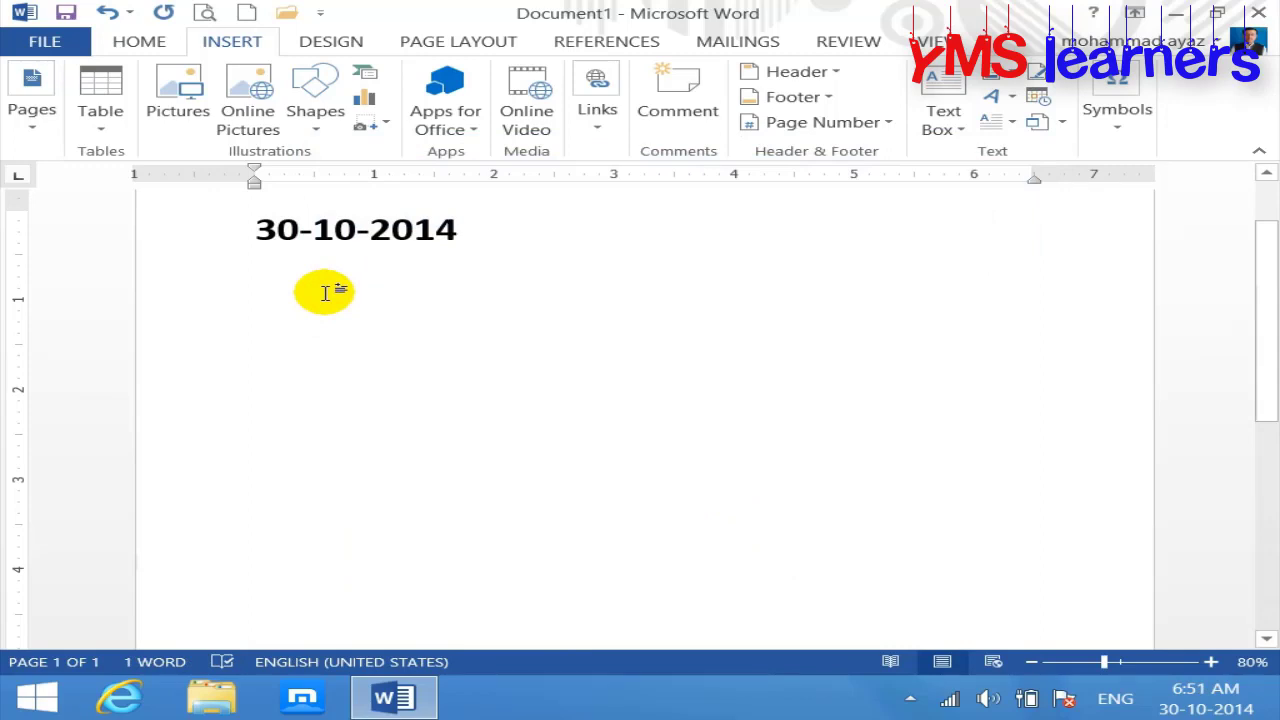
Step: Save the date page to the Desktop as 'first file.docx' and close the document
left_click(60, 8)
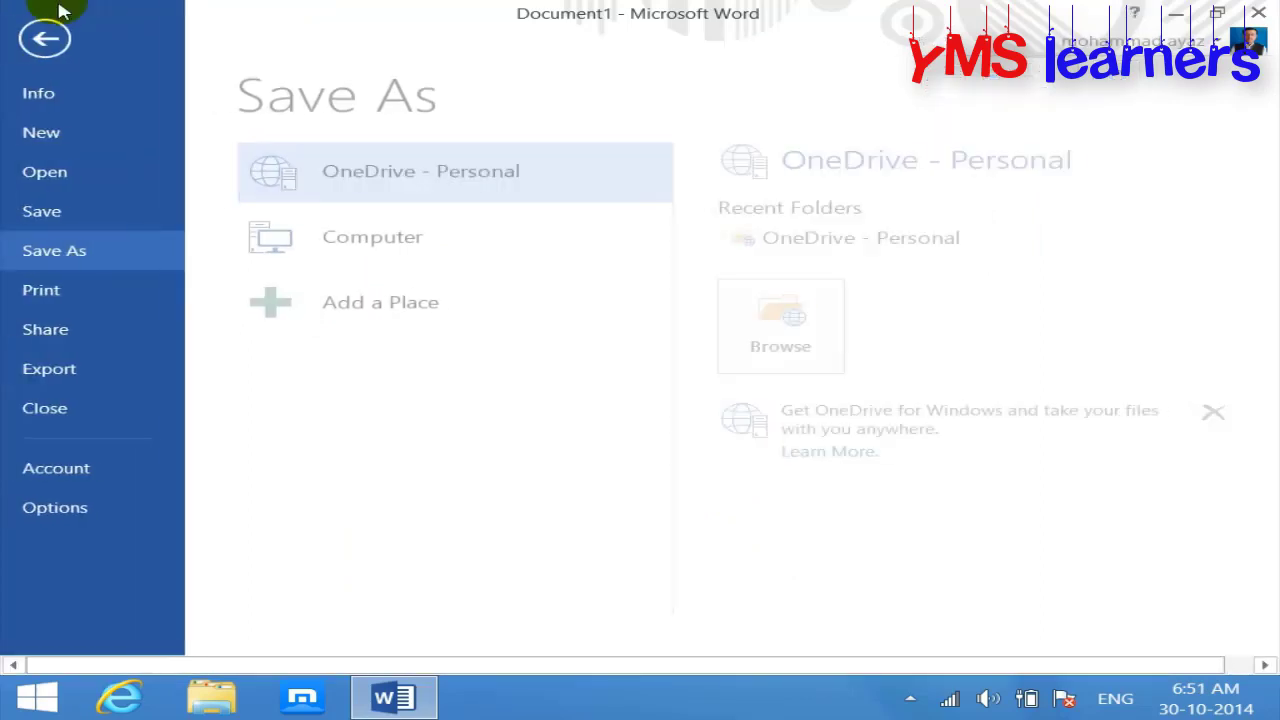
left_click(362, 250)
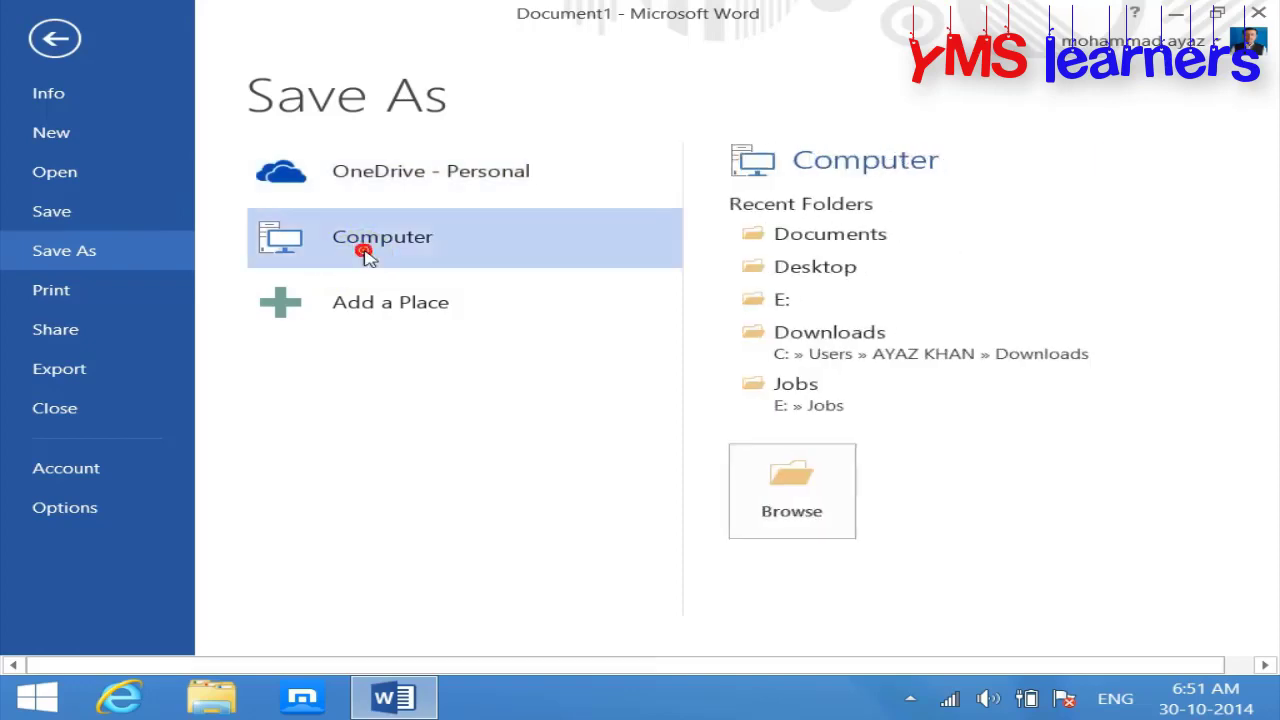
left_click(812, 460)
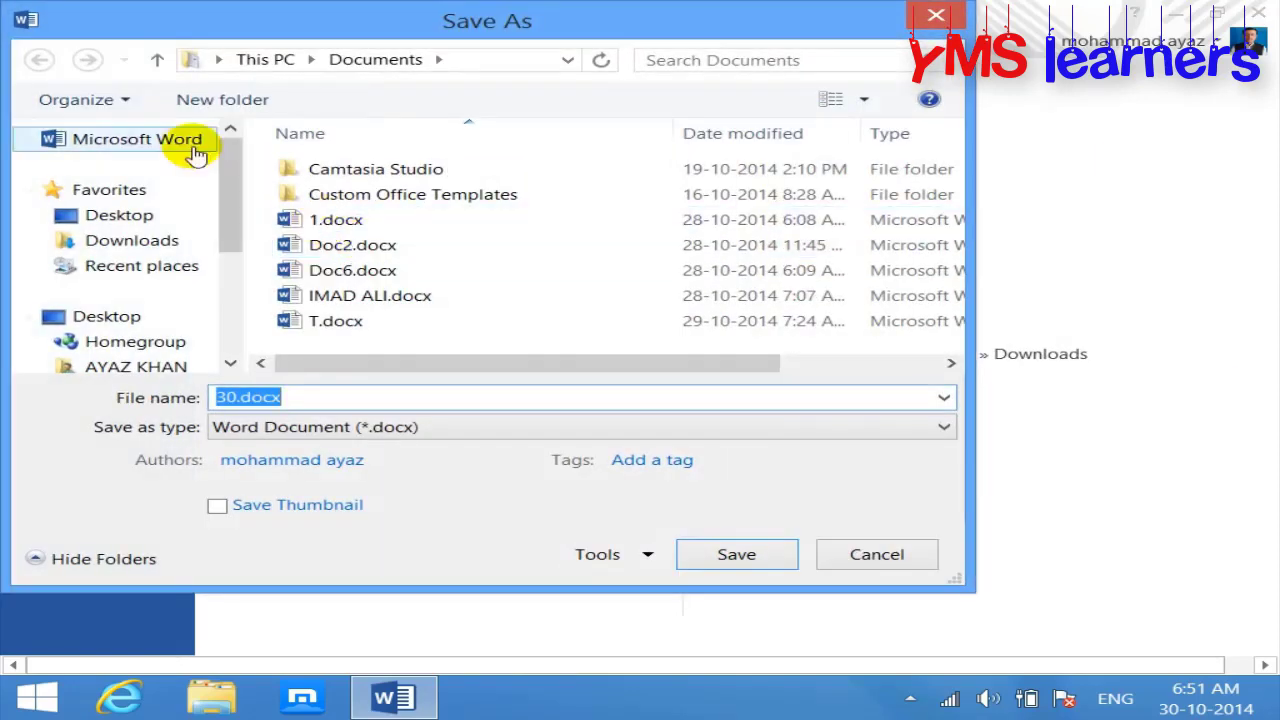
left_click(125, 214)
left_click(314, 398)
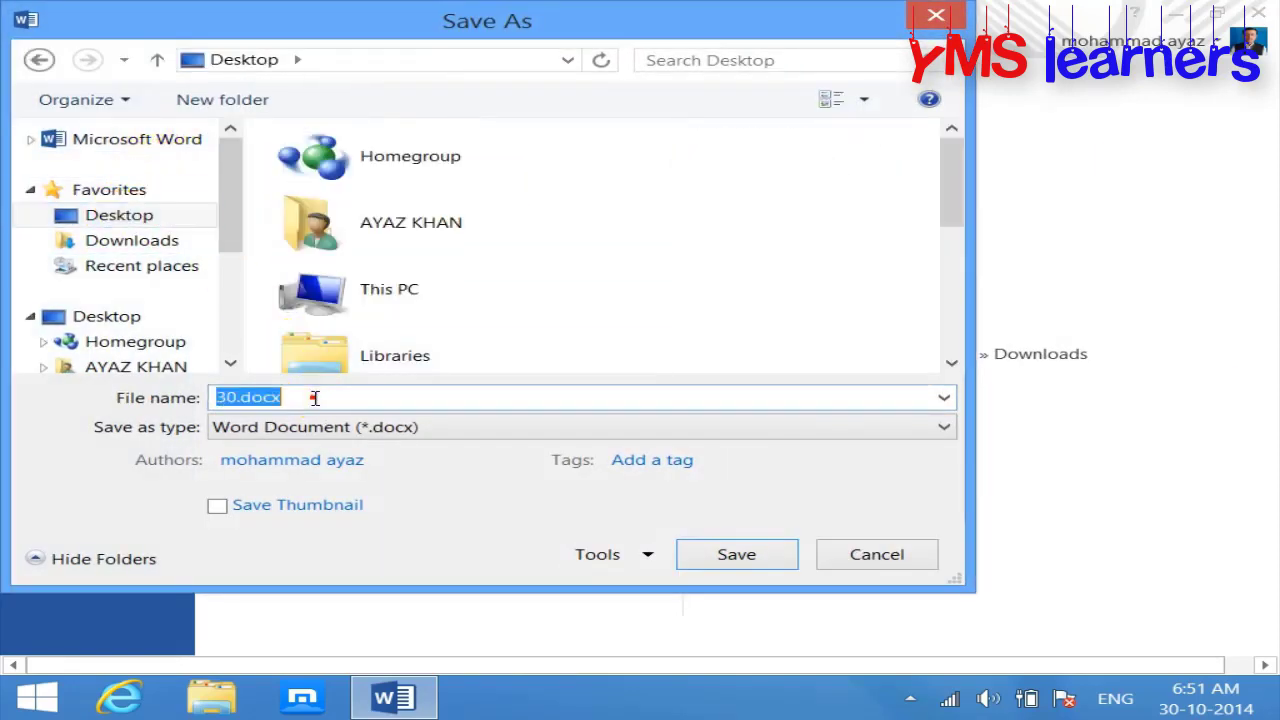
type("first file")
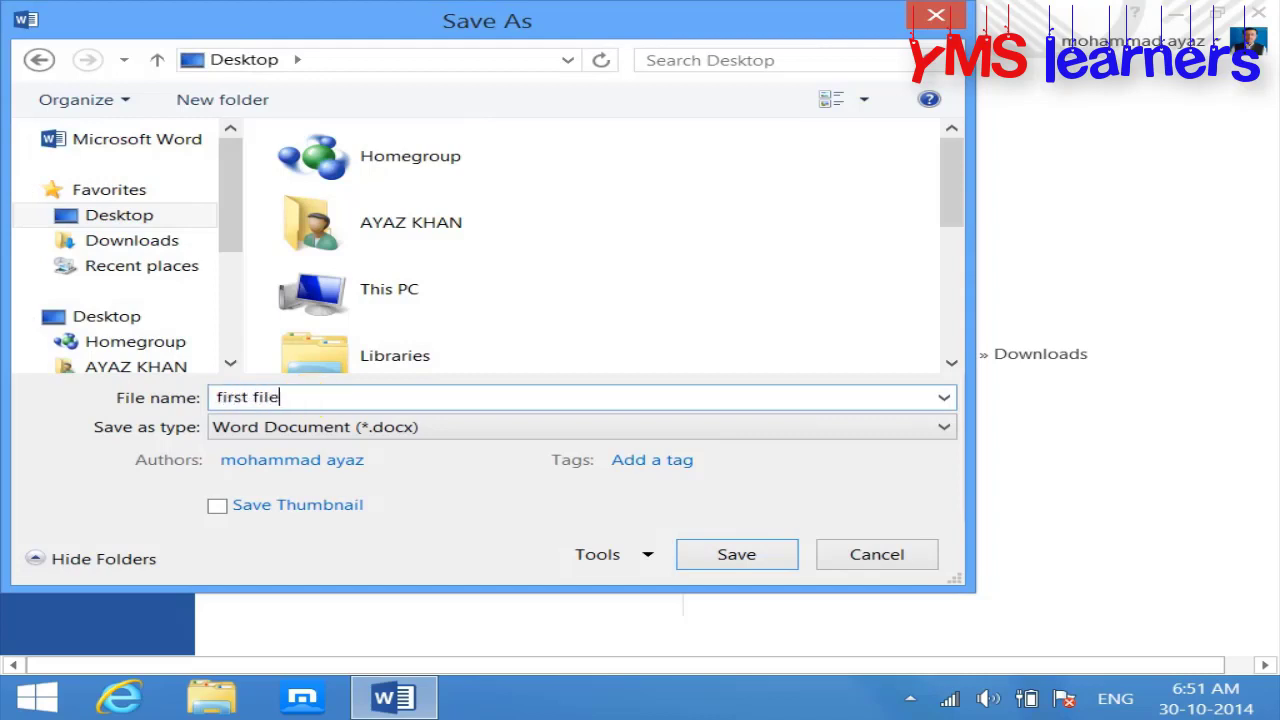
key("Return")
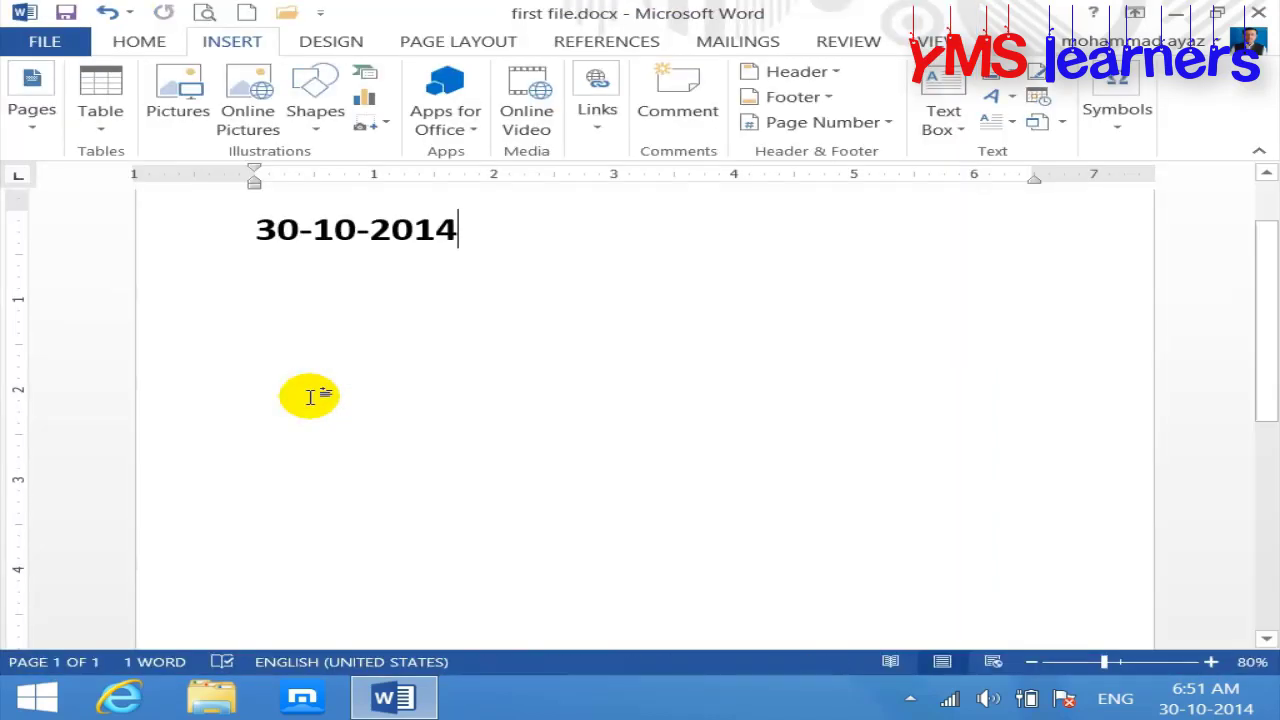
key("ctrl+w")
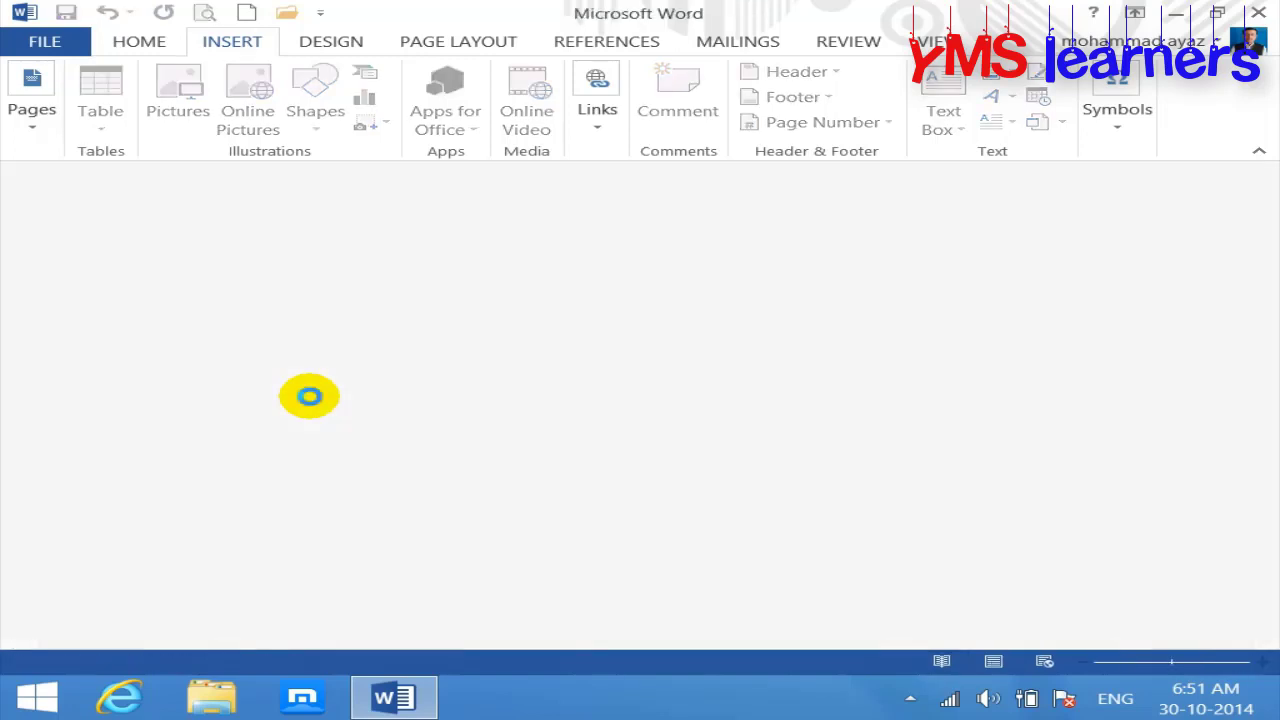
Step: In a new document, insert an auto-updating 30-10-2014 date and enlarge its font
key("ctrl+n")
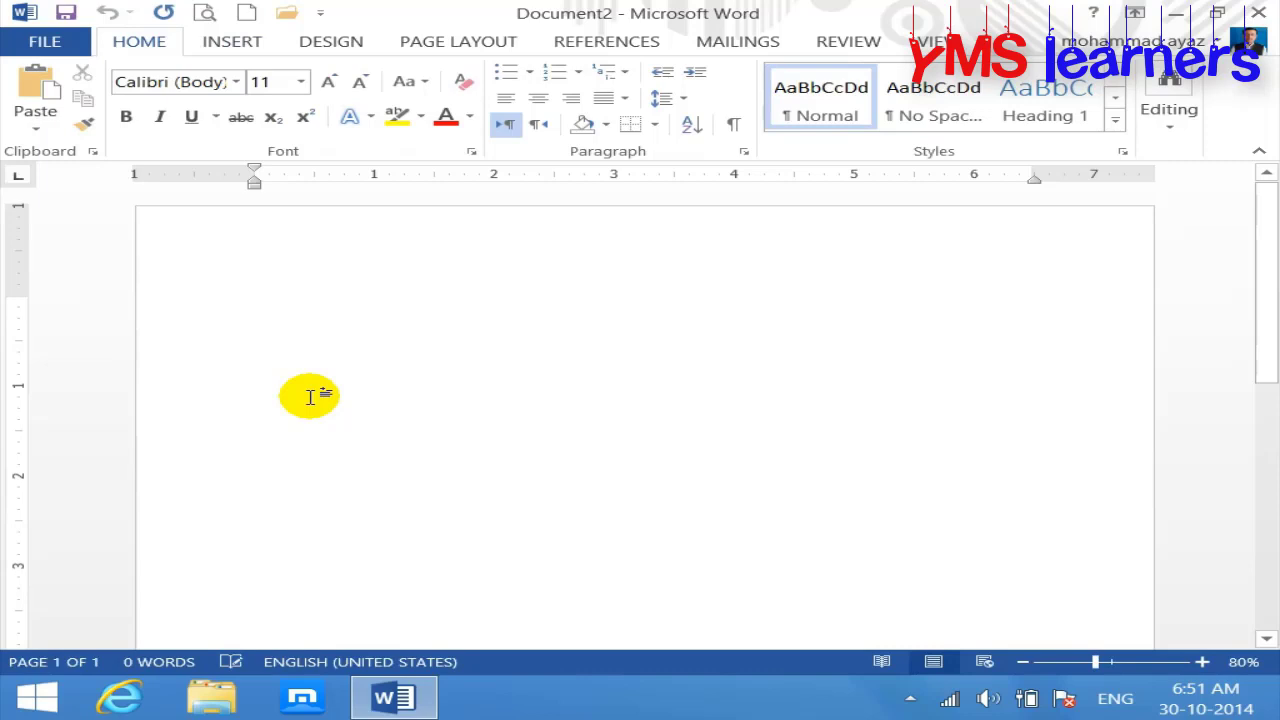
left_click(240, 38)
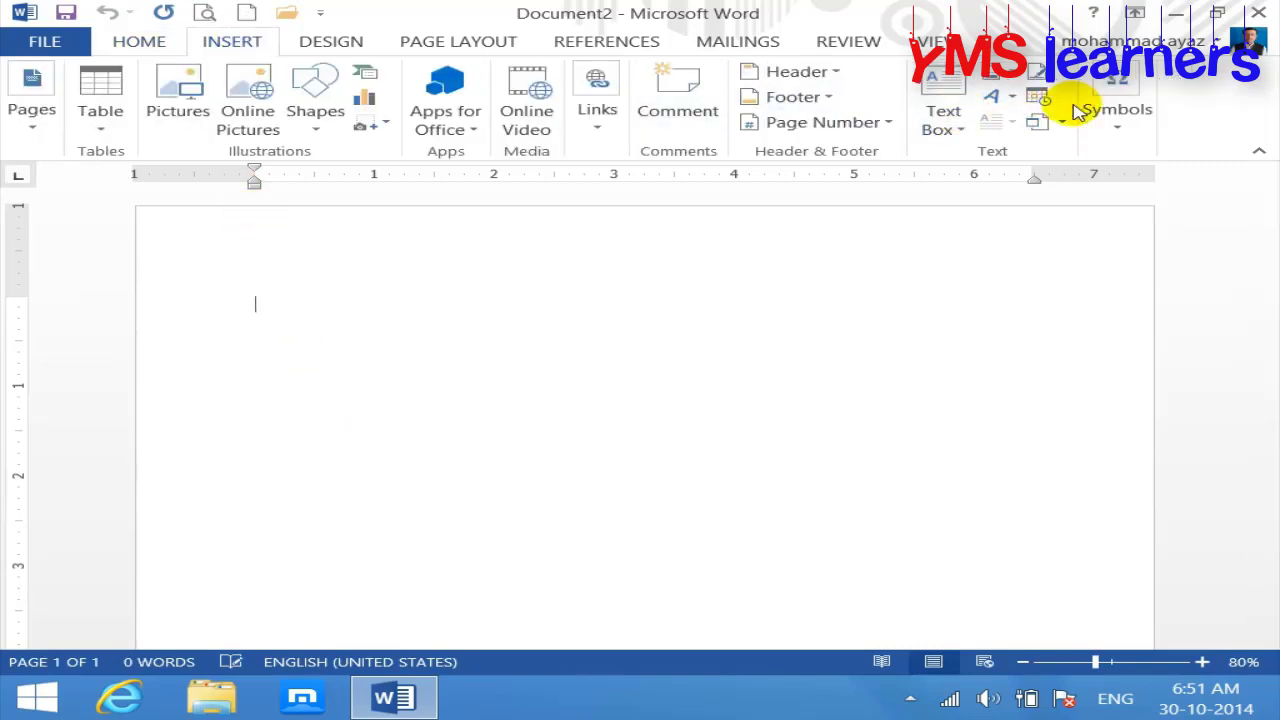
left_click(1040, 98)
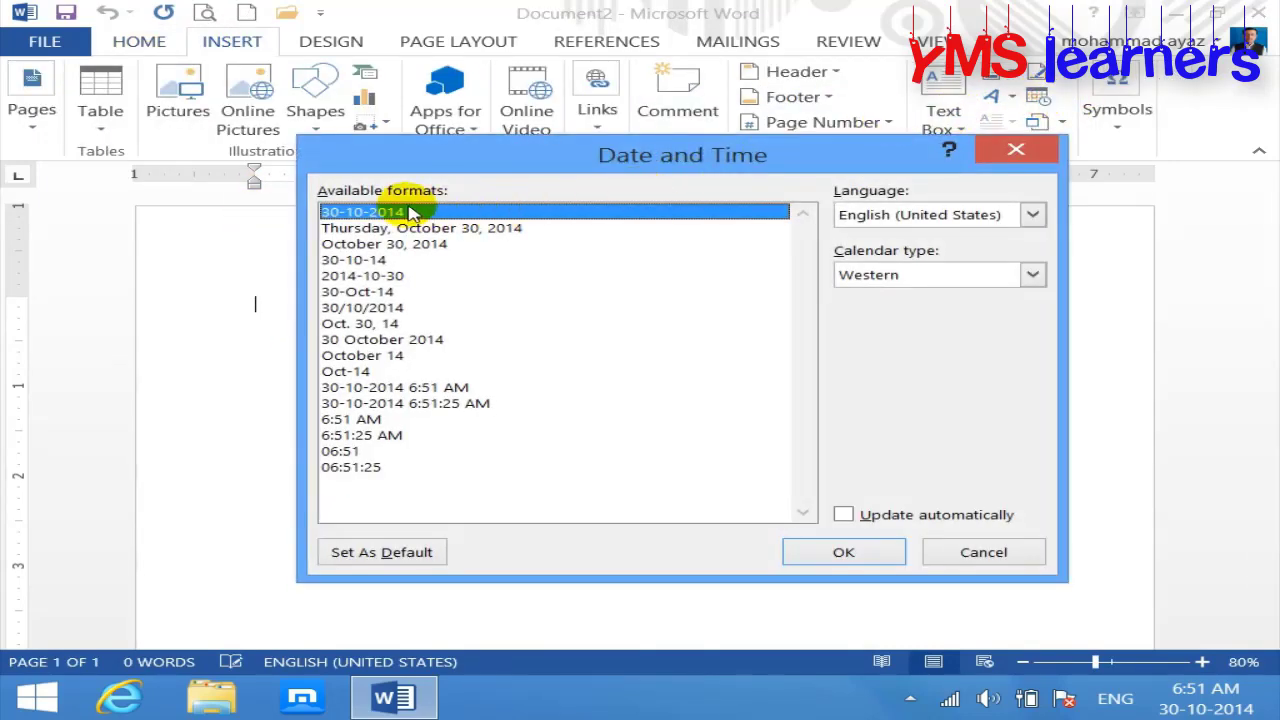
left_click(843, 514)
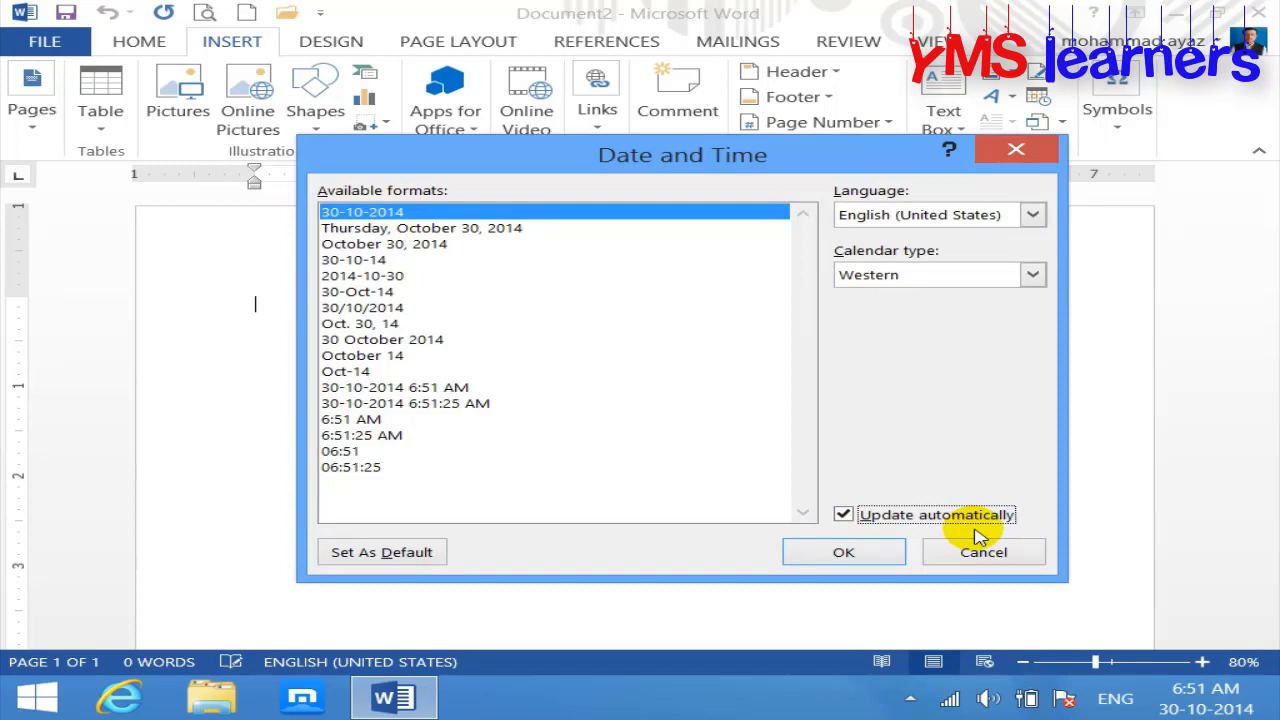
left_click(862, 556)
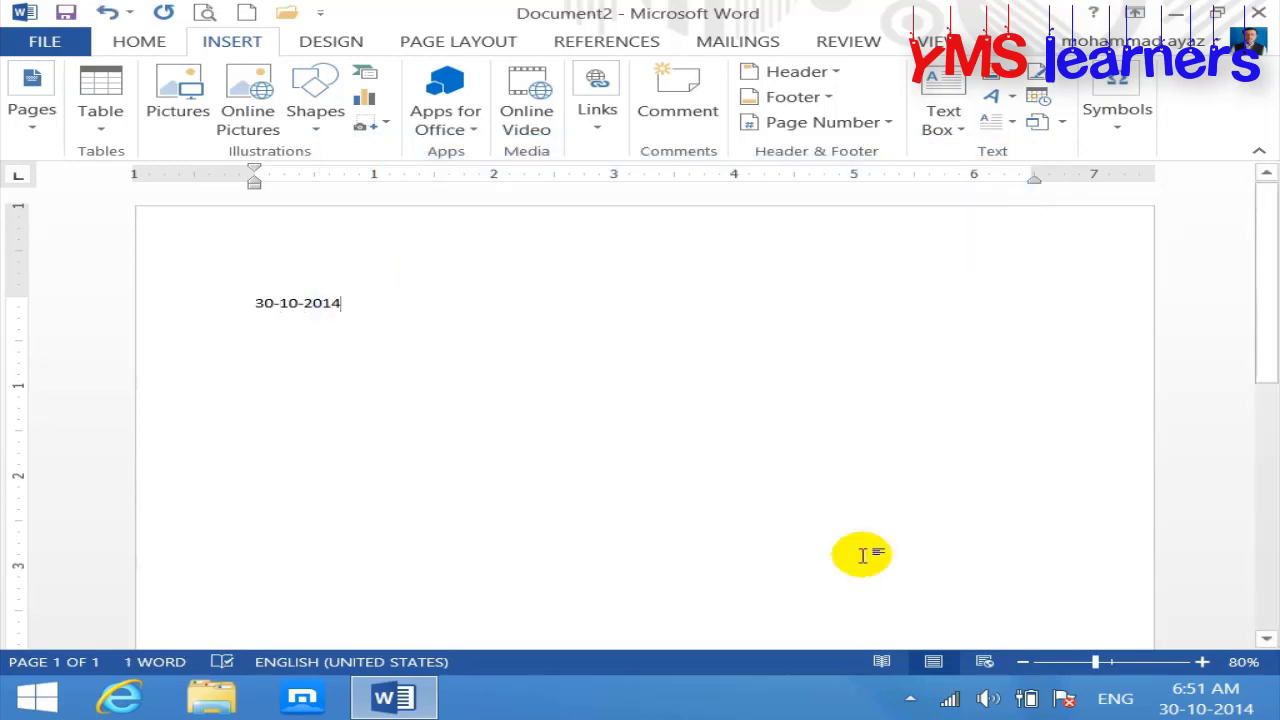
key("ctrl+shift+period")
key("ctrl+shift+period")
key("ctrl+shift+period")
key("ctrl+shift+period")
key("ctrl+shift+period")
key("ctrl+shift+period")
key("ctrl+shift+period")
key("ctrl+shift+period")
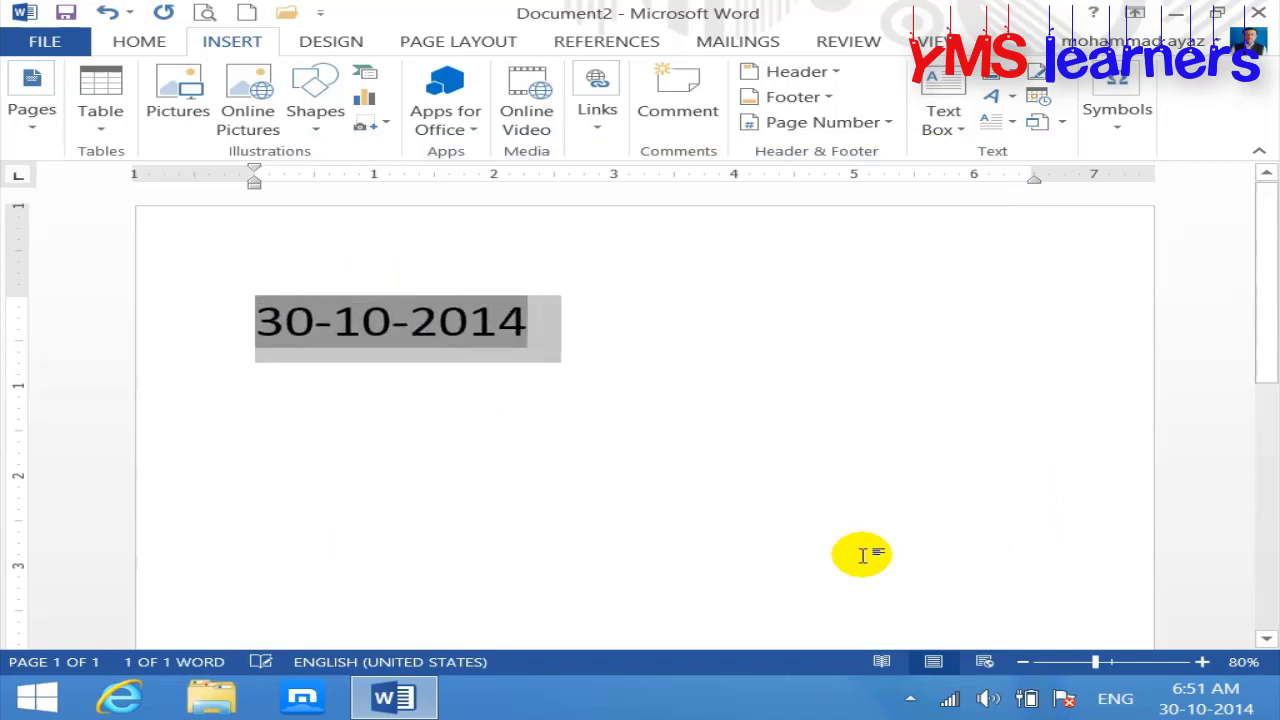
Step: Add the label 'Update date:' on a new line above the date
key("Home")
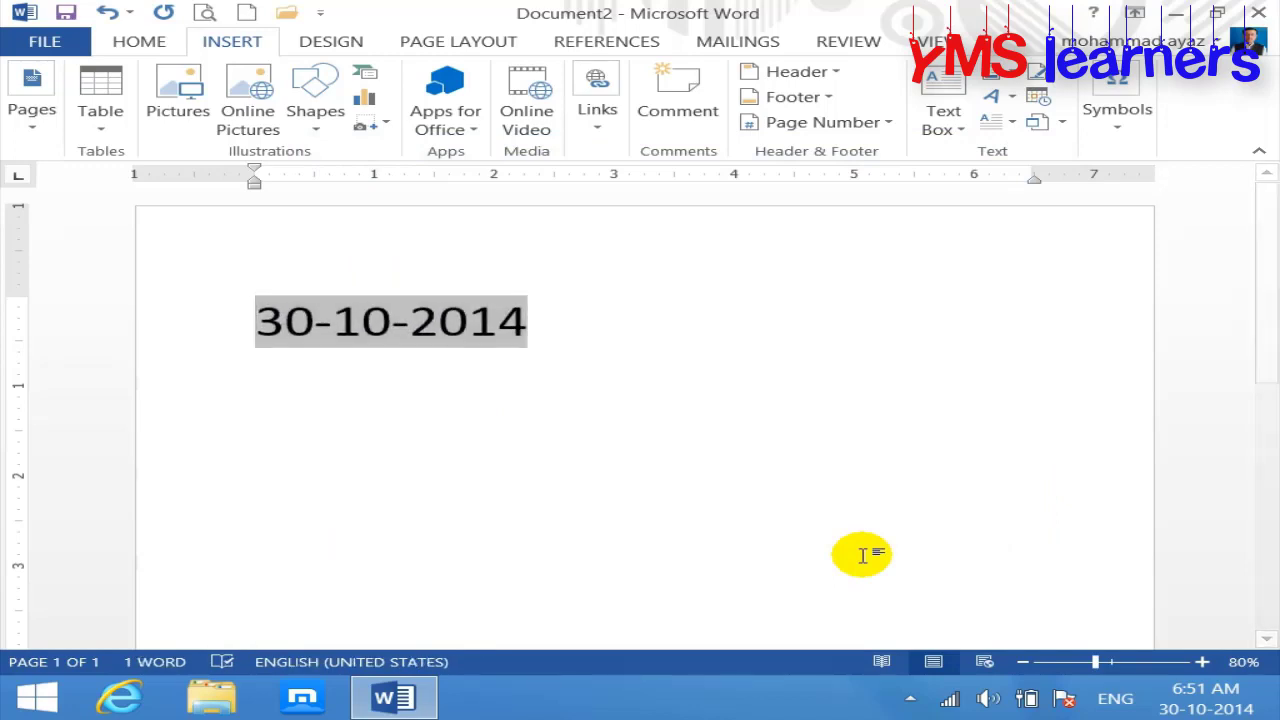
key("Return")
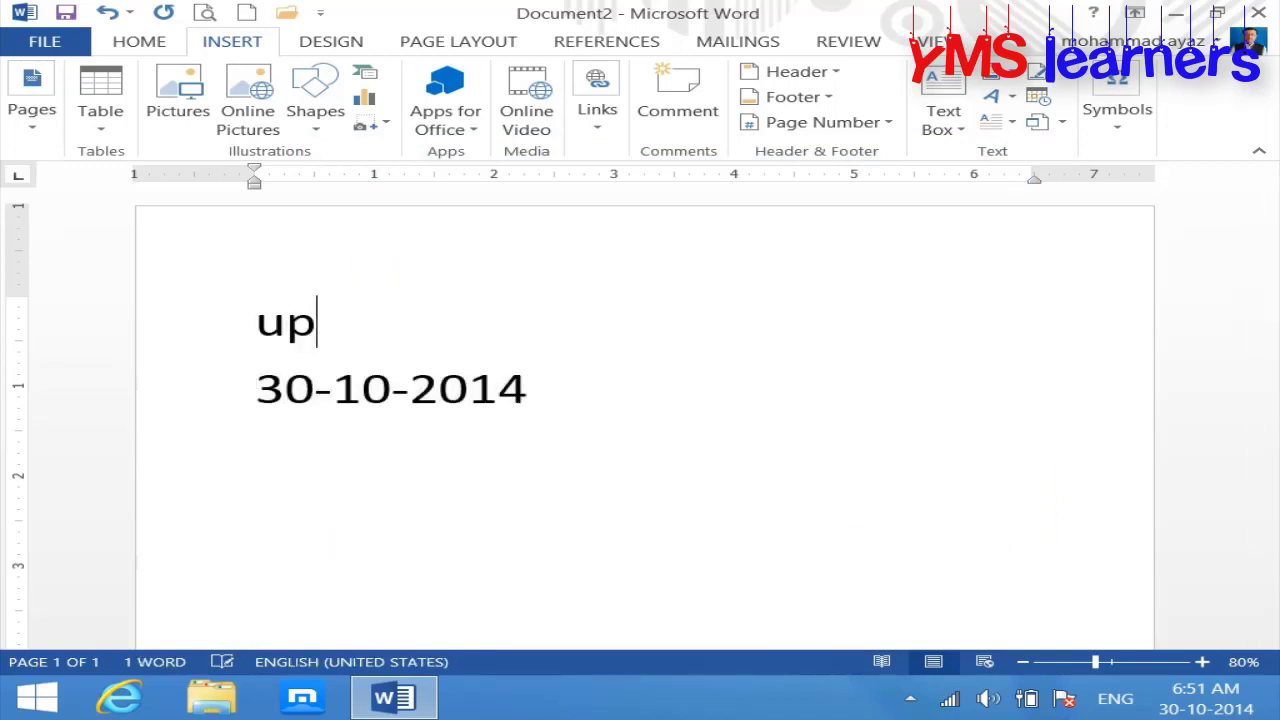
type("upage")
key("BackSpace")
key("BackSpace")
key("BackSpace")
type("date ")
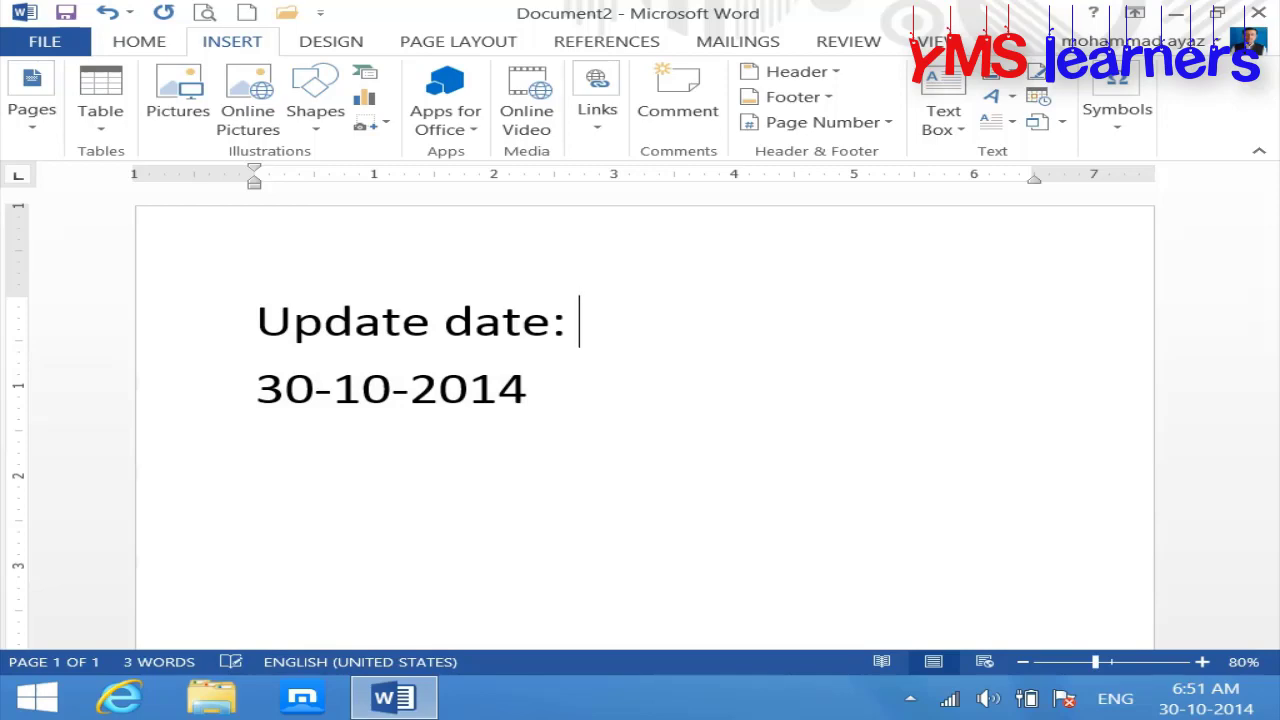
type("date:")
Step: Save the new document to the Desktop under the name Update date.docx
key("ctrl+s")
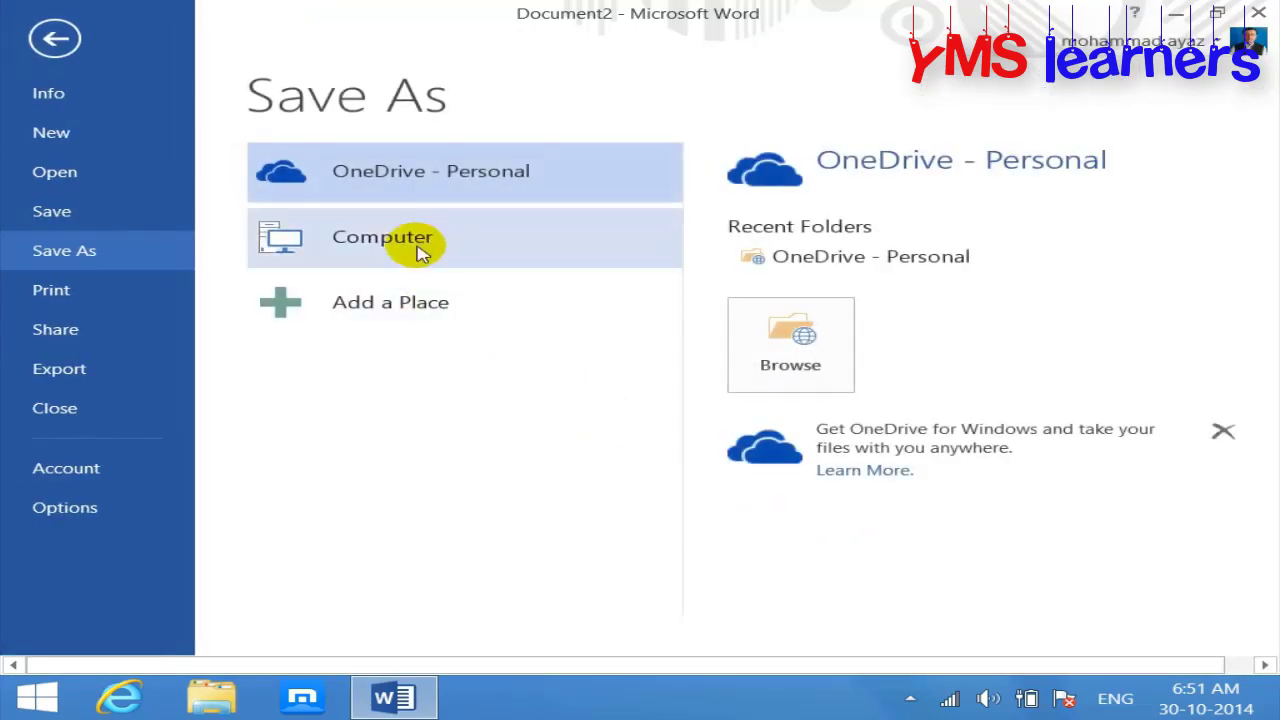
left_click(425, 250)
left_click(775, 500)
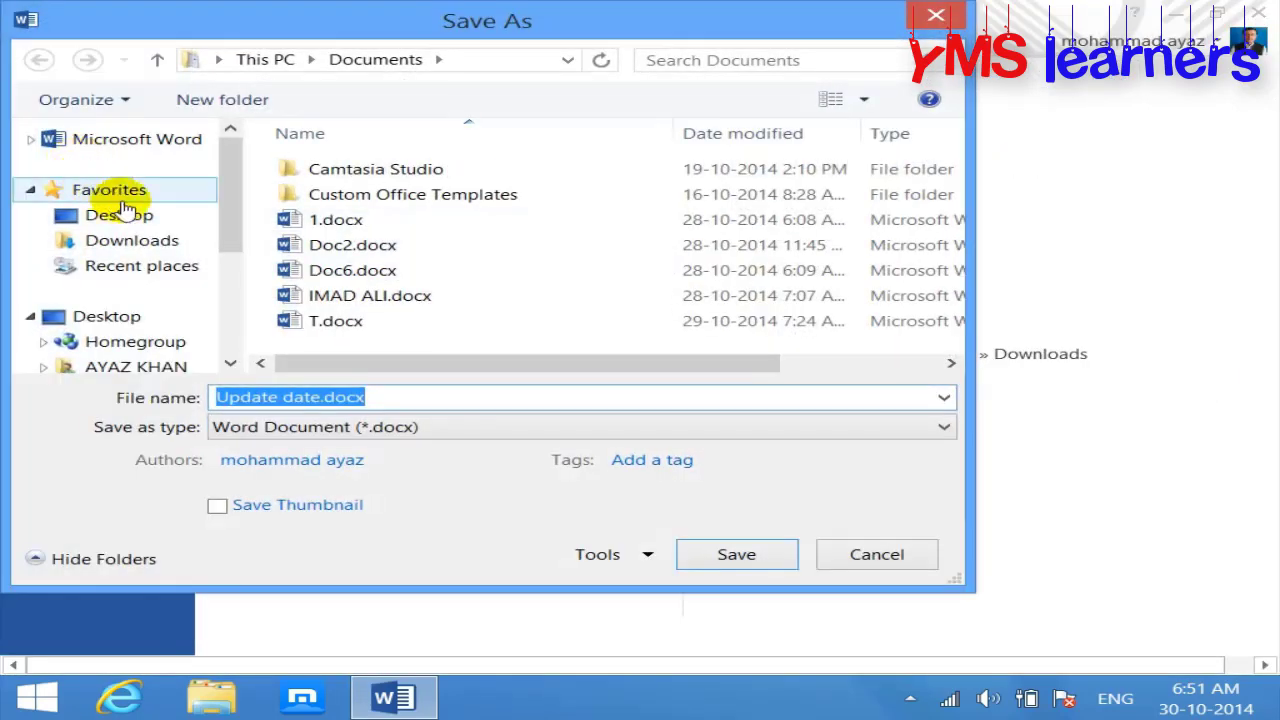
left_click(115, 218)
left_click(412, 400)
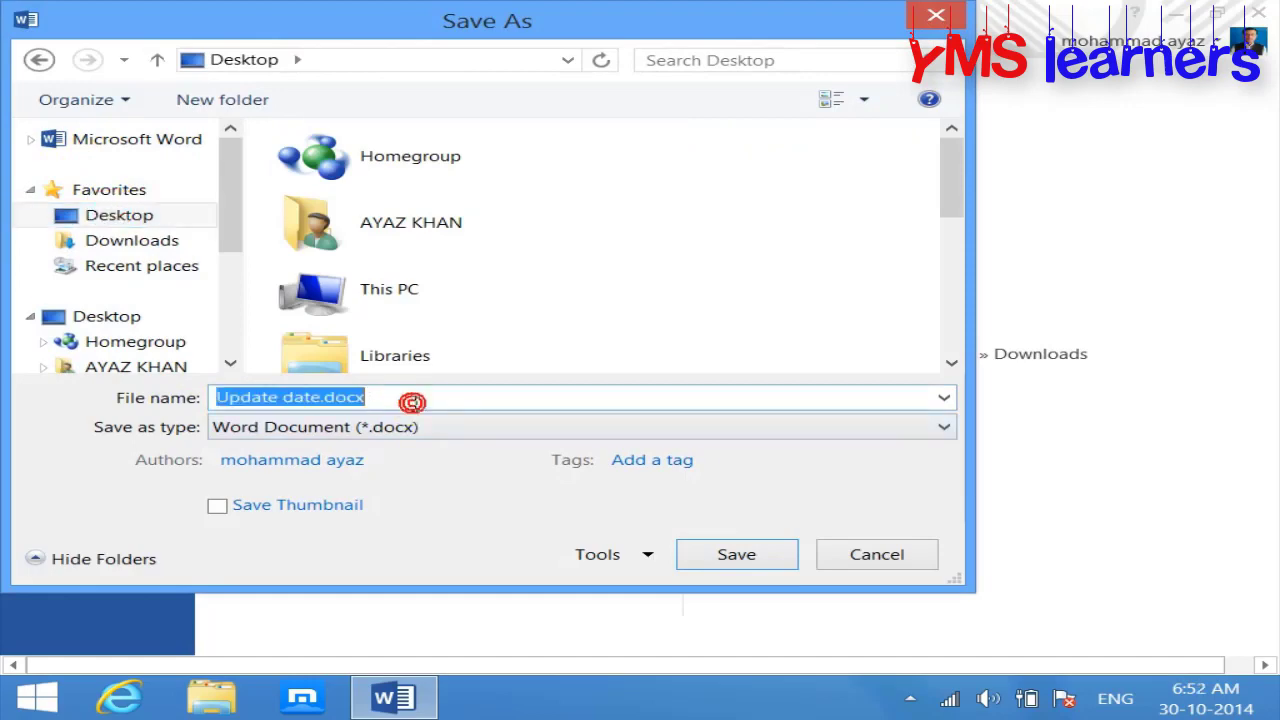
left_click(735, 560)
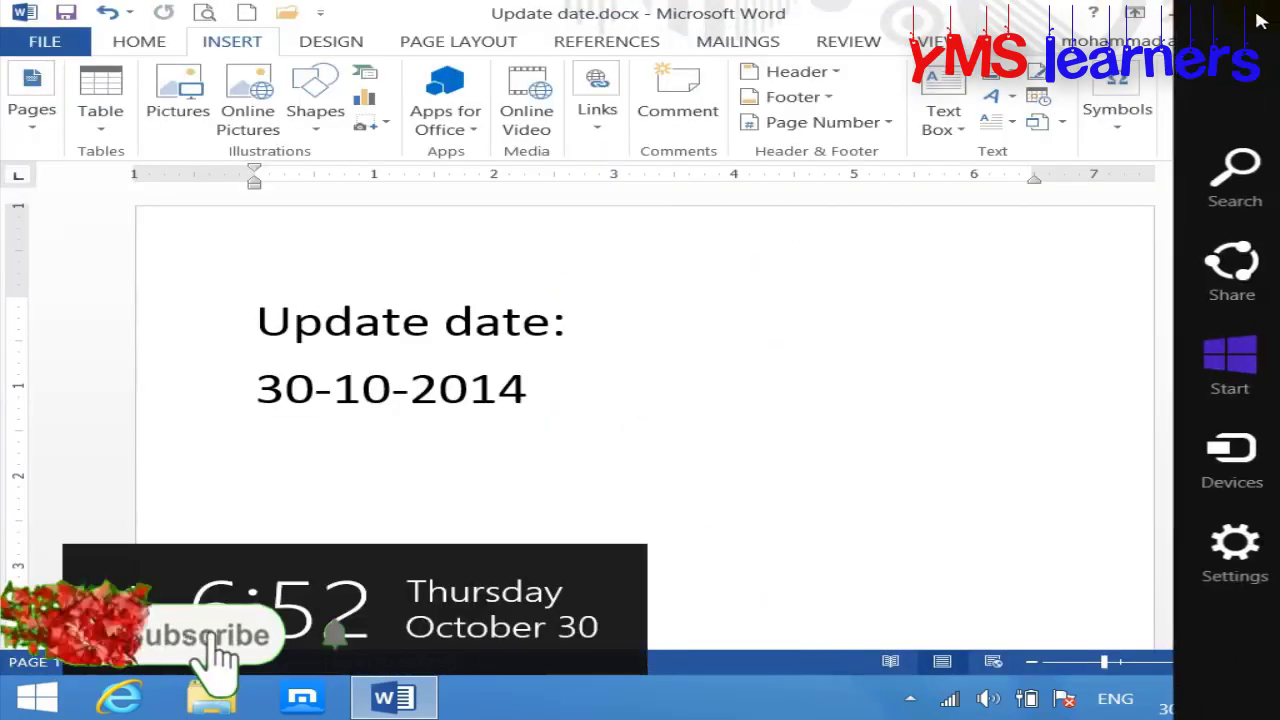
Step: Close Word, then open and close first file.docx and Update date.docx from the Desktop
left_click(1258, 13)
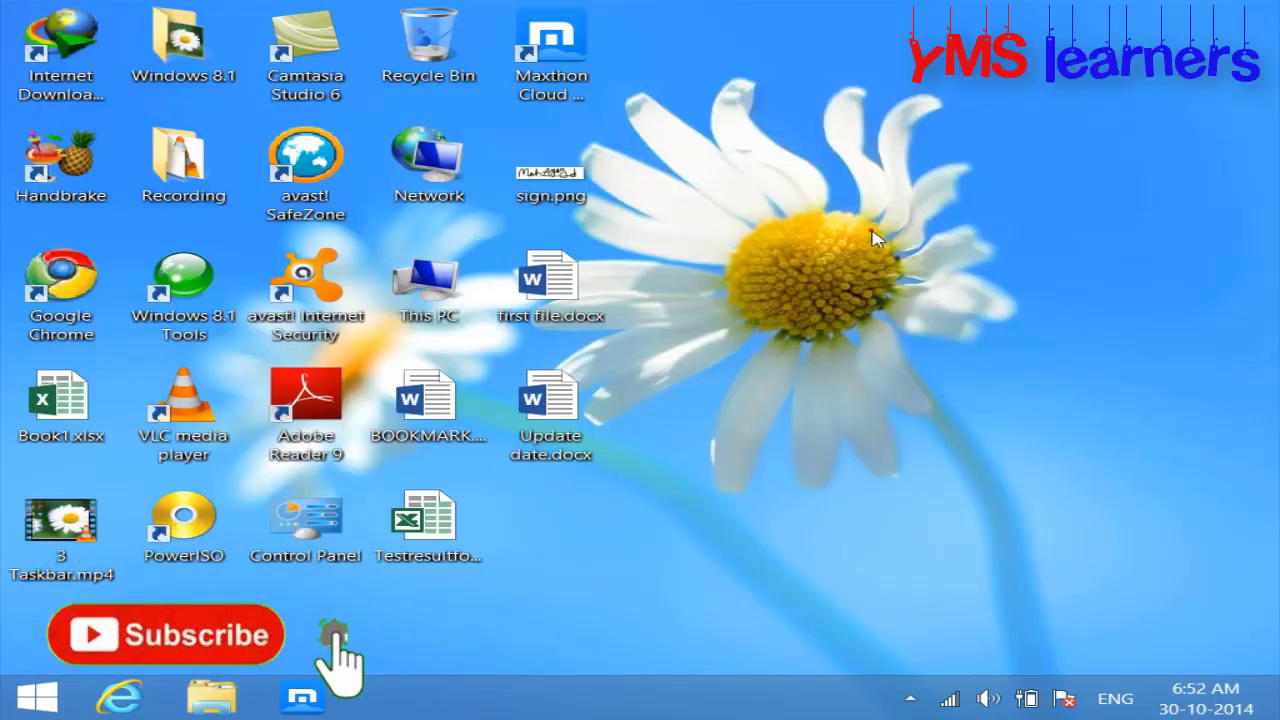
double_click(567, 285)
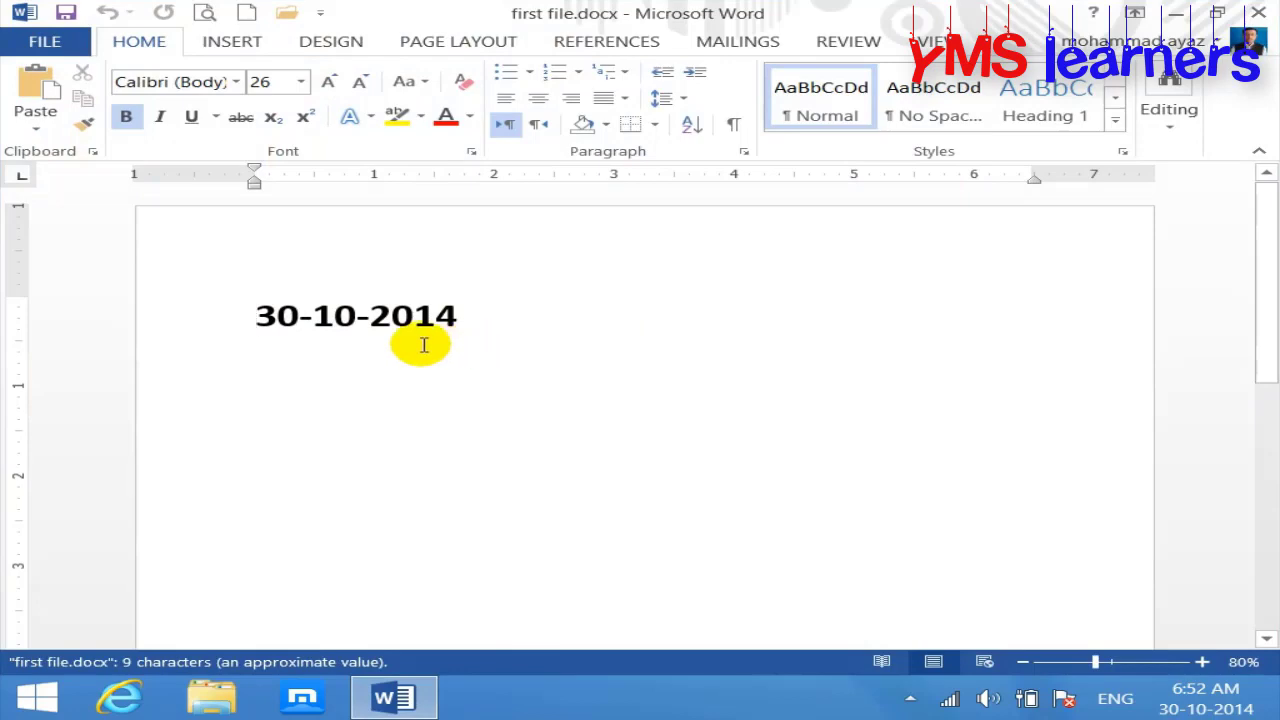
left_click(1258, 13)
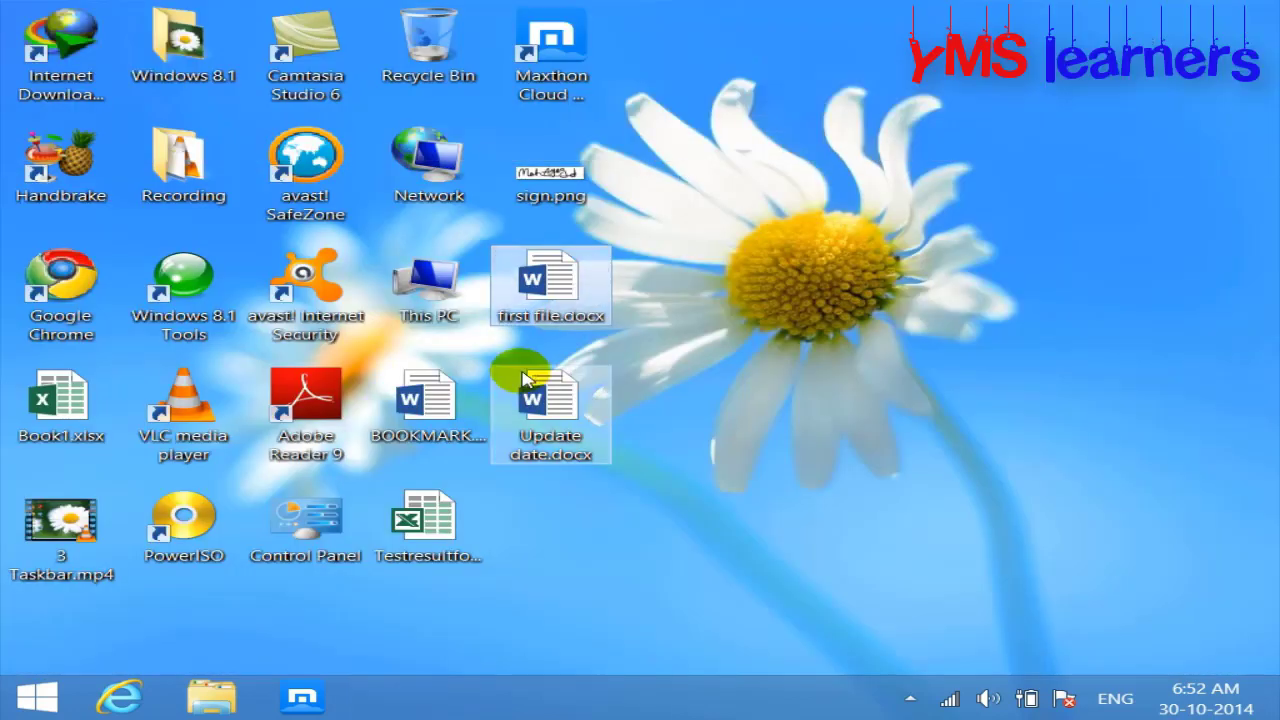
double_click(551, 400)
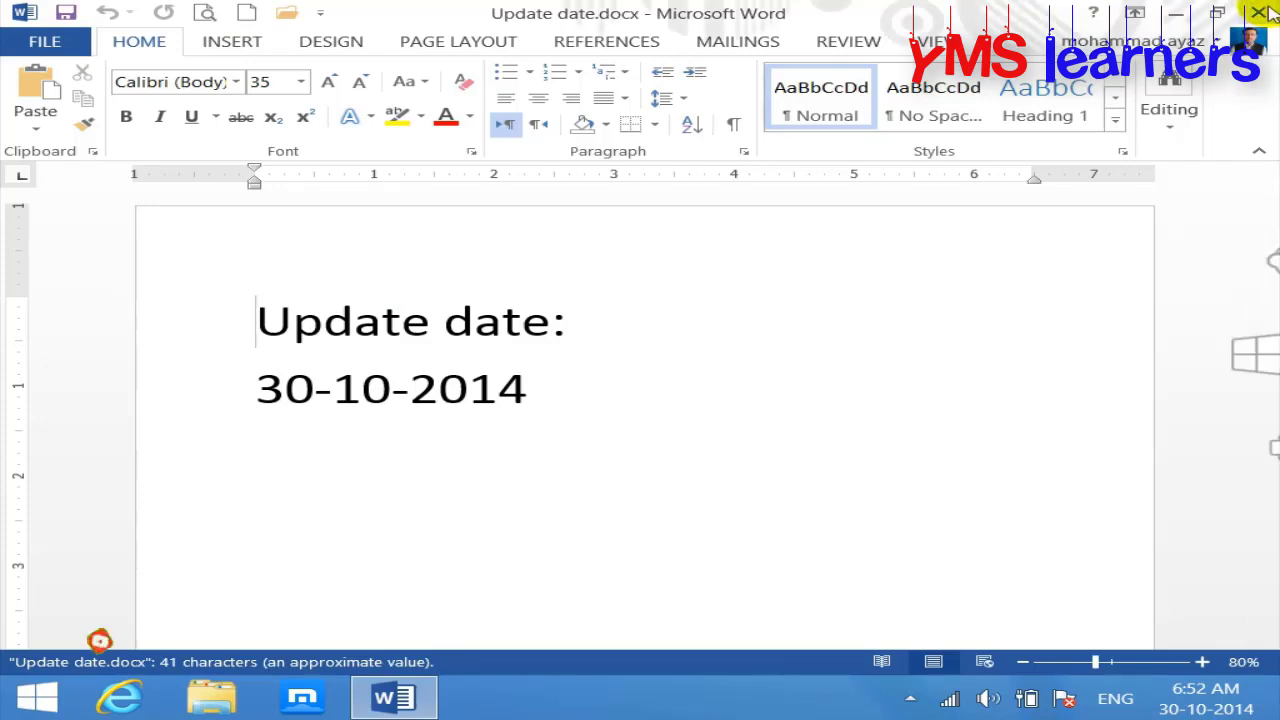
left_click(1258, 13)
Step: Change the Windows system date to November 1, 2014, close the settings, and refresh the desktop
left_click(1205, 698)
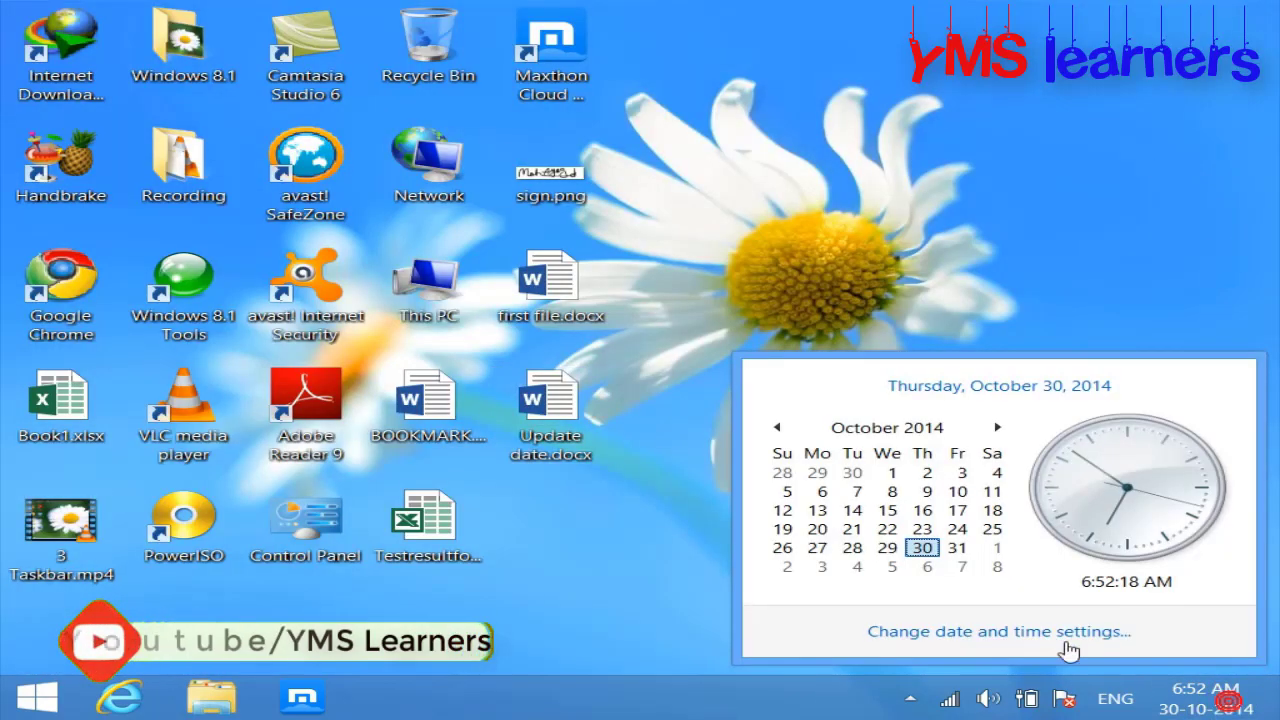
left_click(1060, 640)
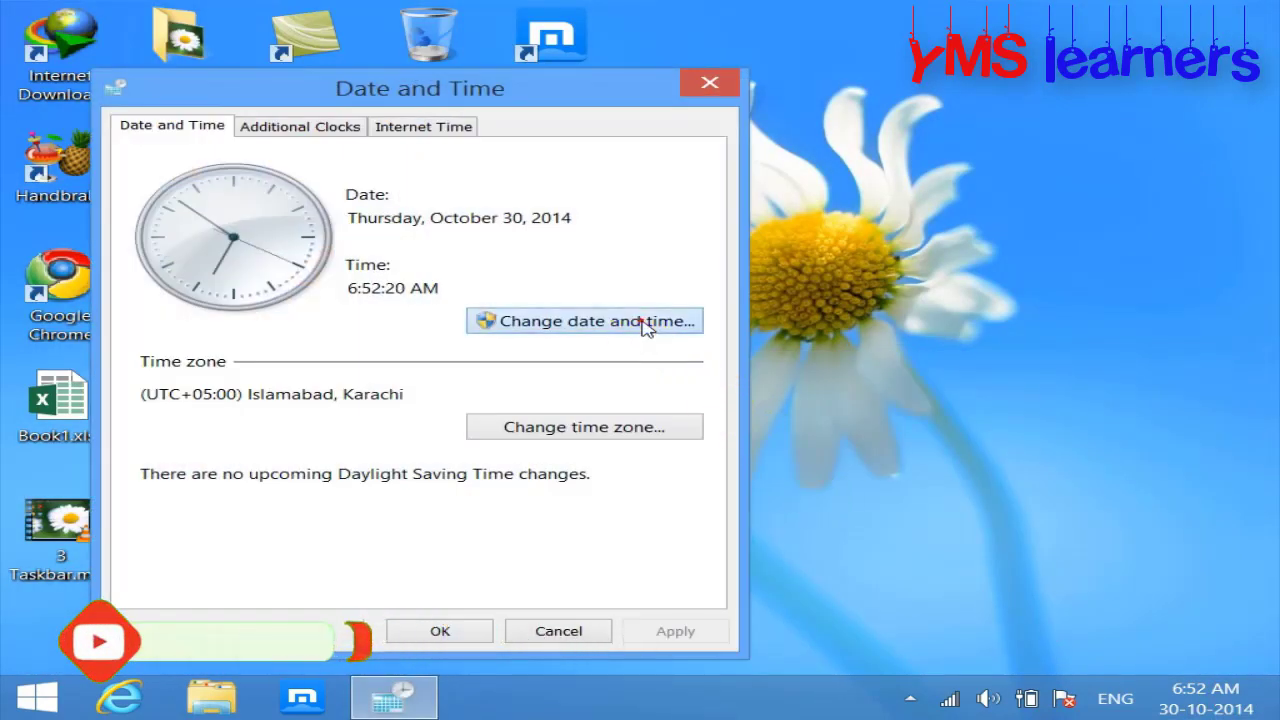
left_click(645, 325)
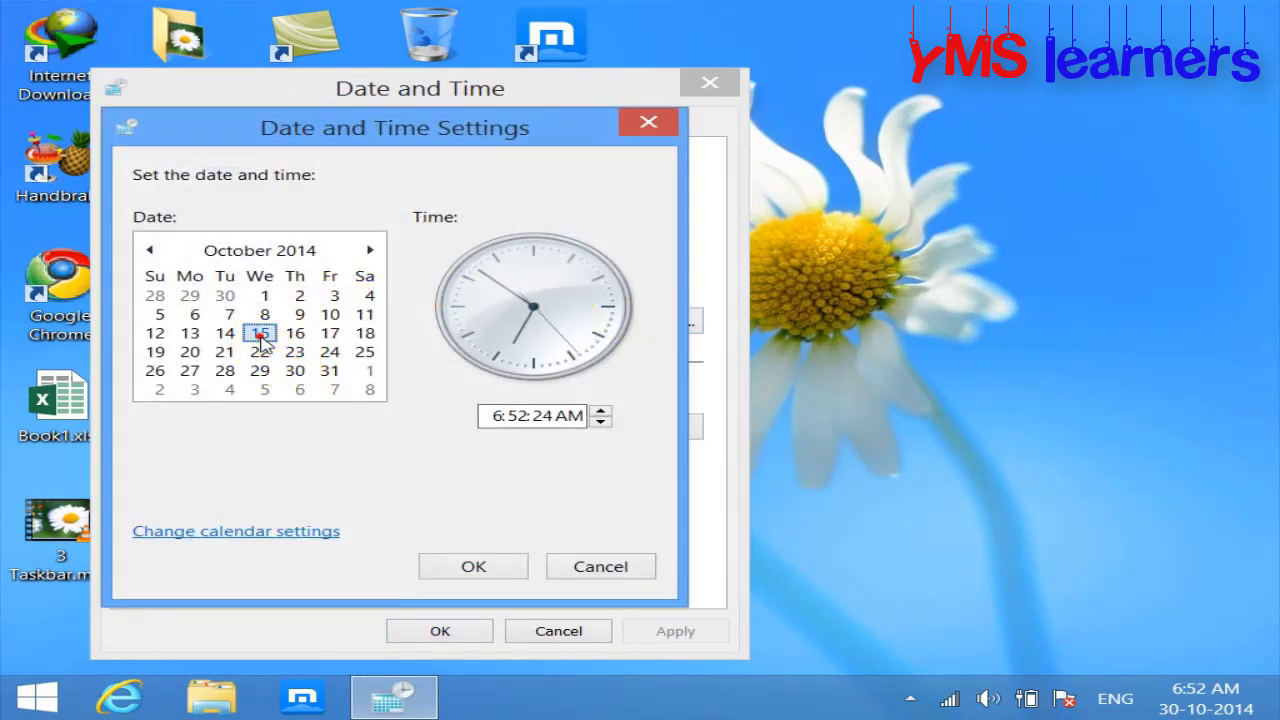
left_click(370, 252)
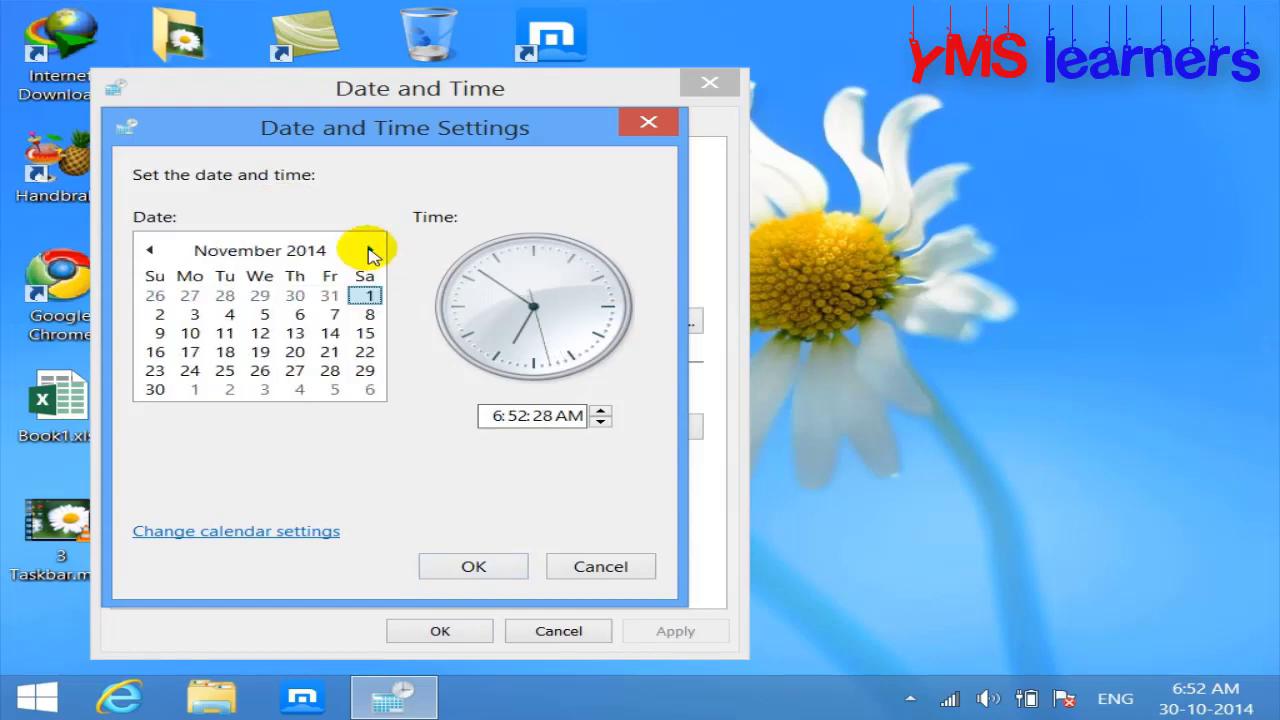
left_click(466, 563)
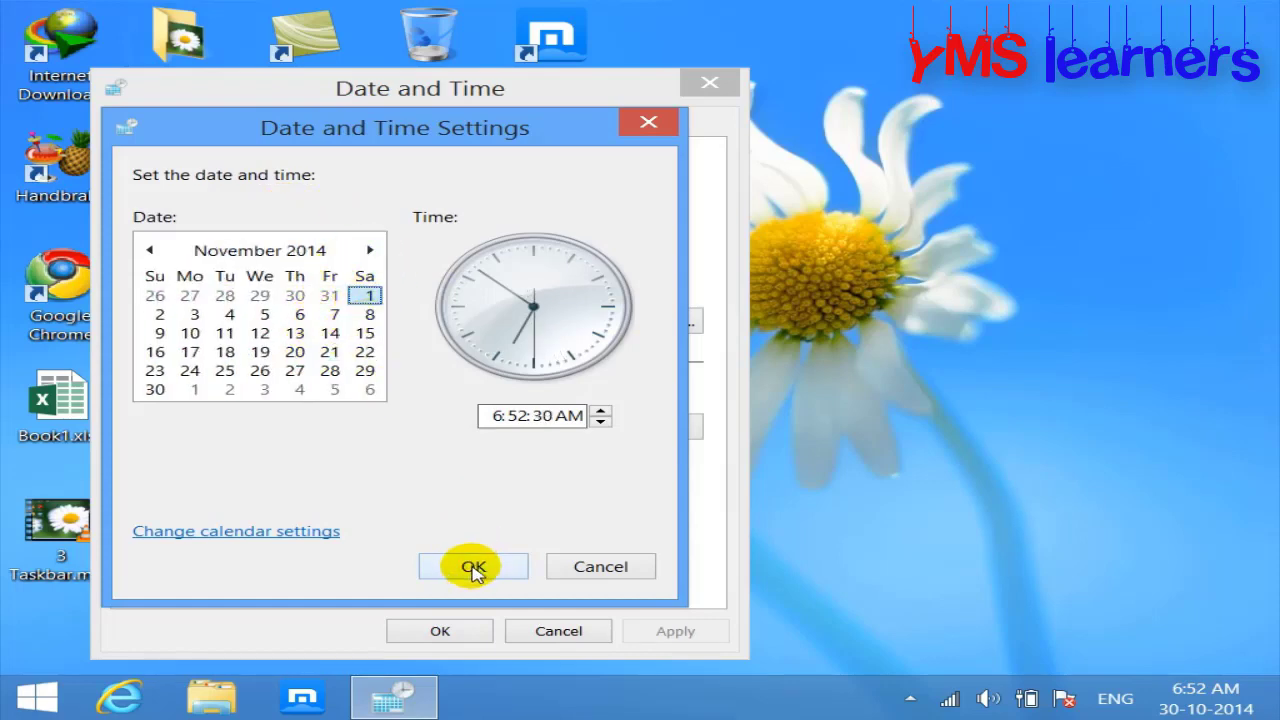
left_click(458, 633)
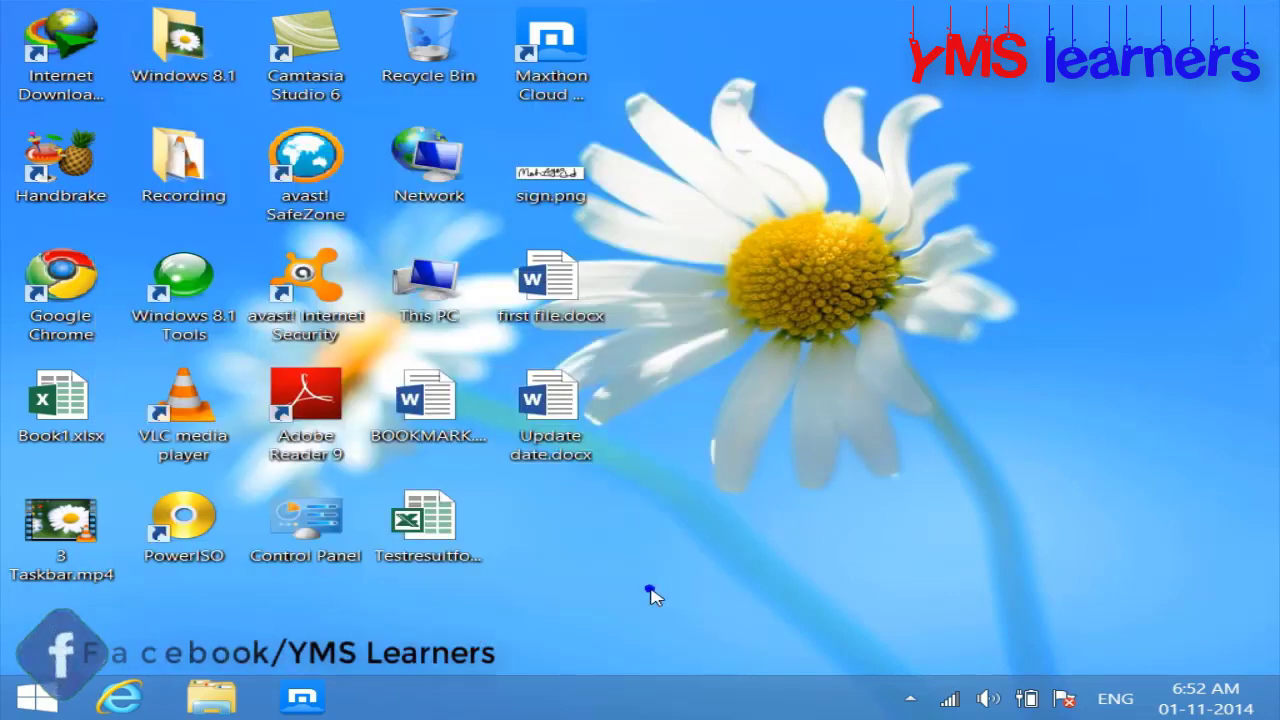
right_click(667, 537)
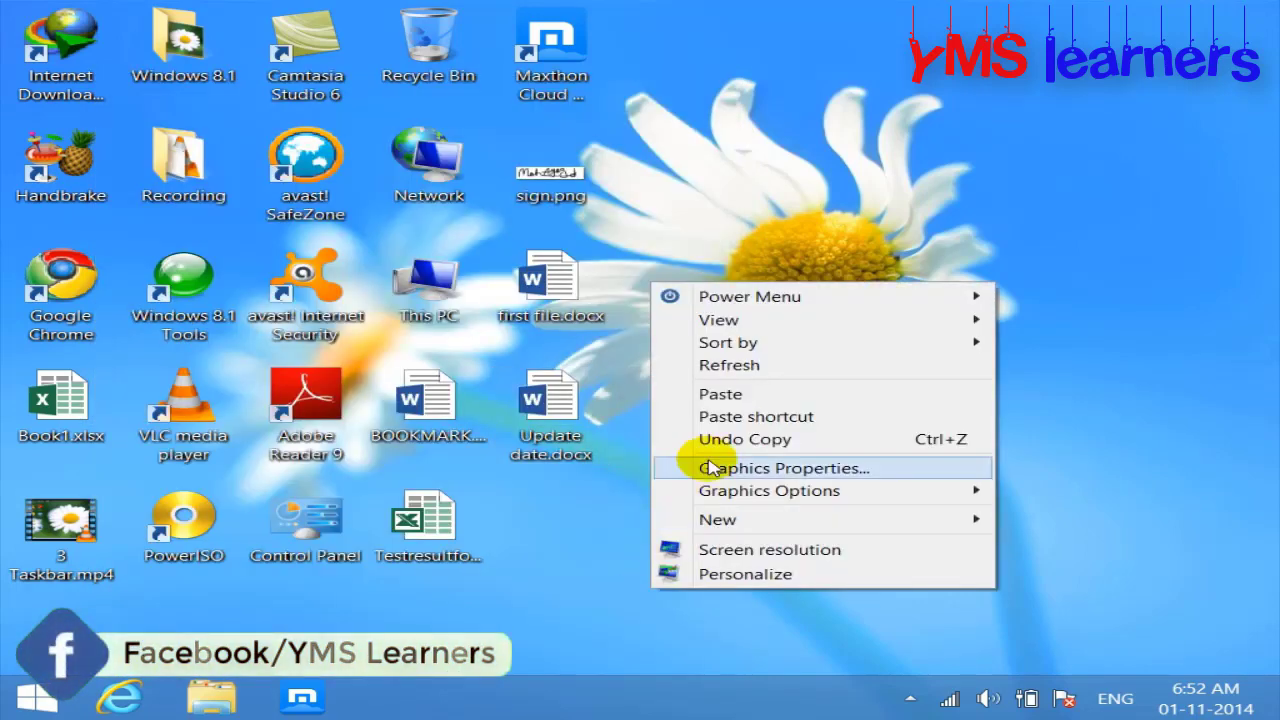
left_click(731, 368)
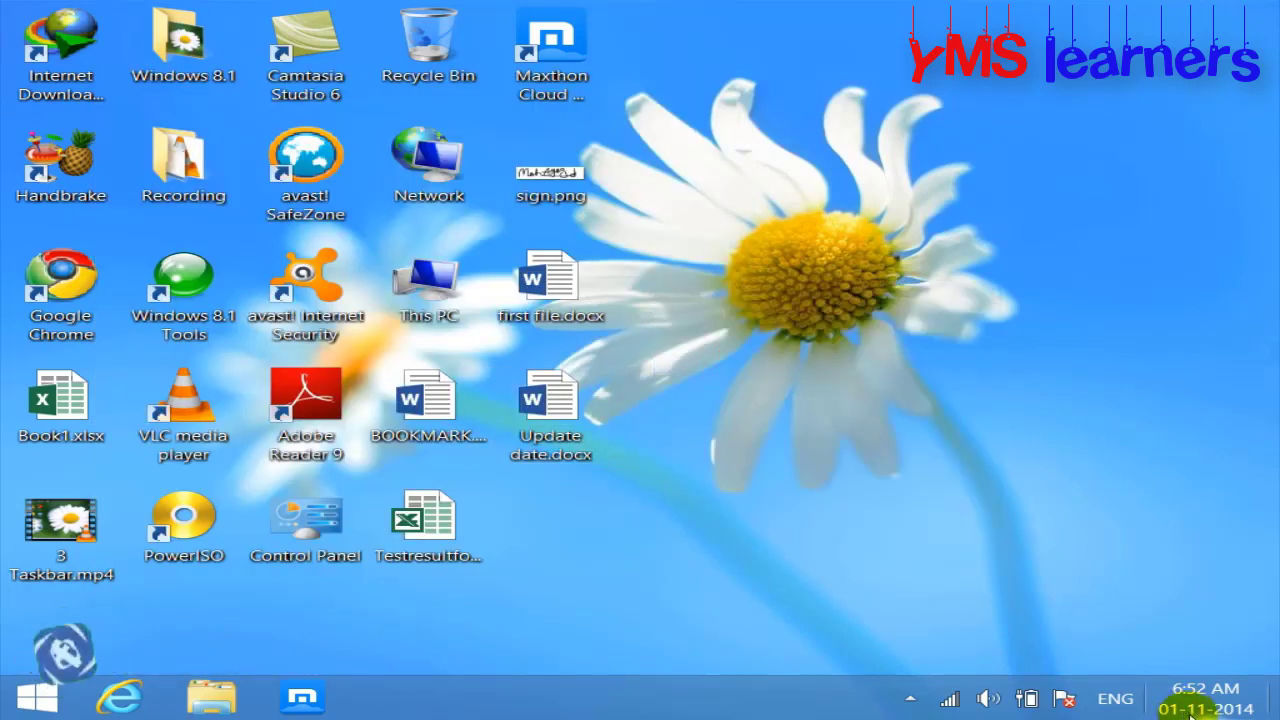
Step: Open first file.docx, minimize it, and open Update date.docx showing 01-11-2014
mouse_move(1195, 712)
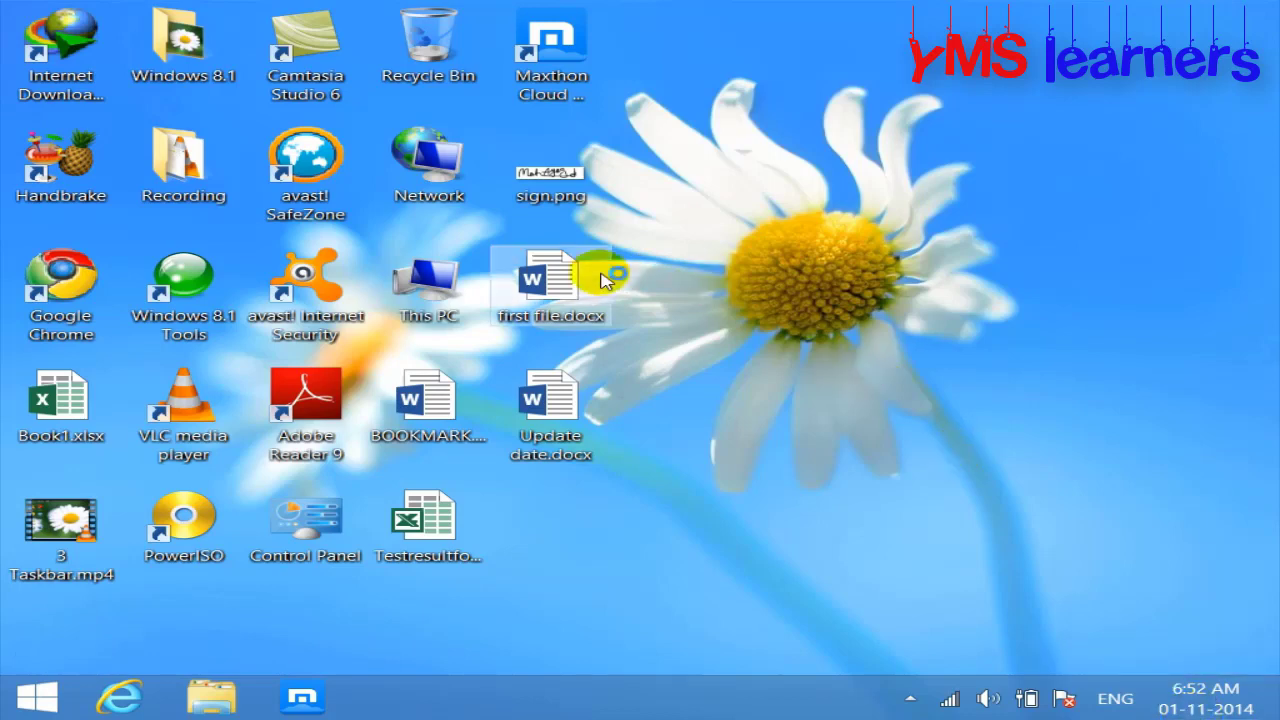
double_click(568, 276)
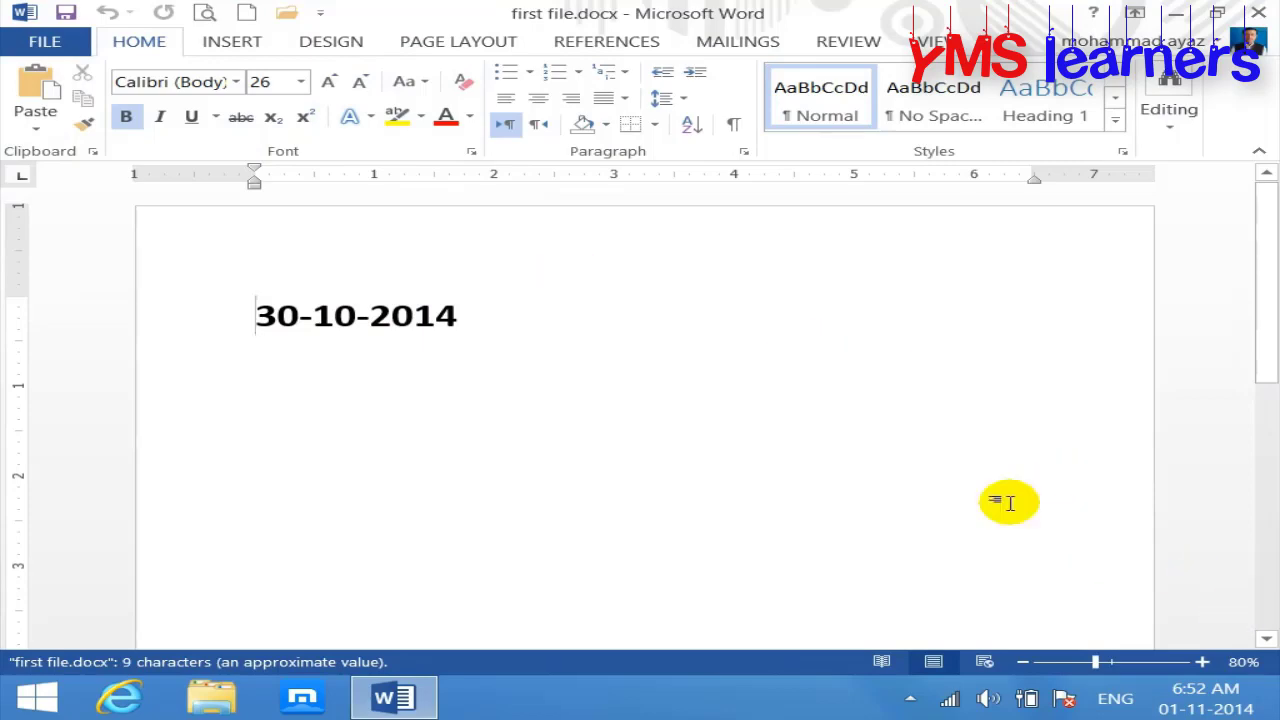
left_click(1181, 13)
double_click(560, 400)
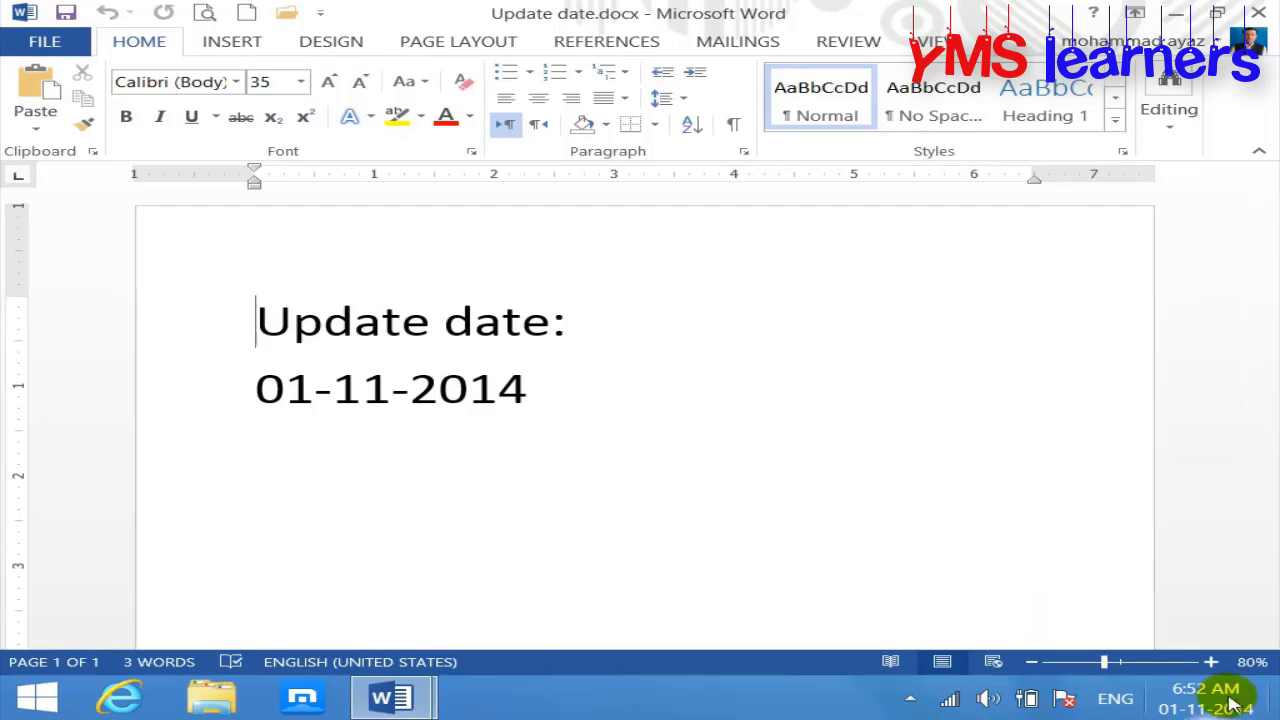
Step: Set the computer's date back to October 30, 2014 in the taskbar clock's date settings
left_click(1206, 698)
left_click(1040, 640)
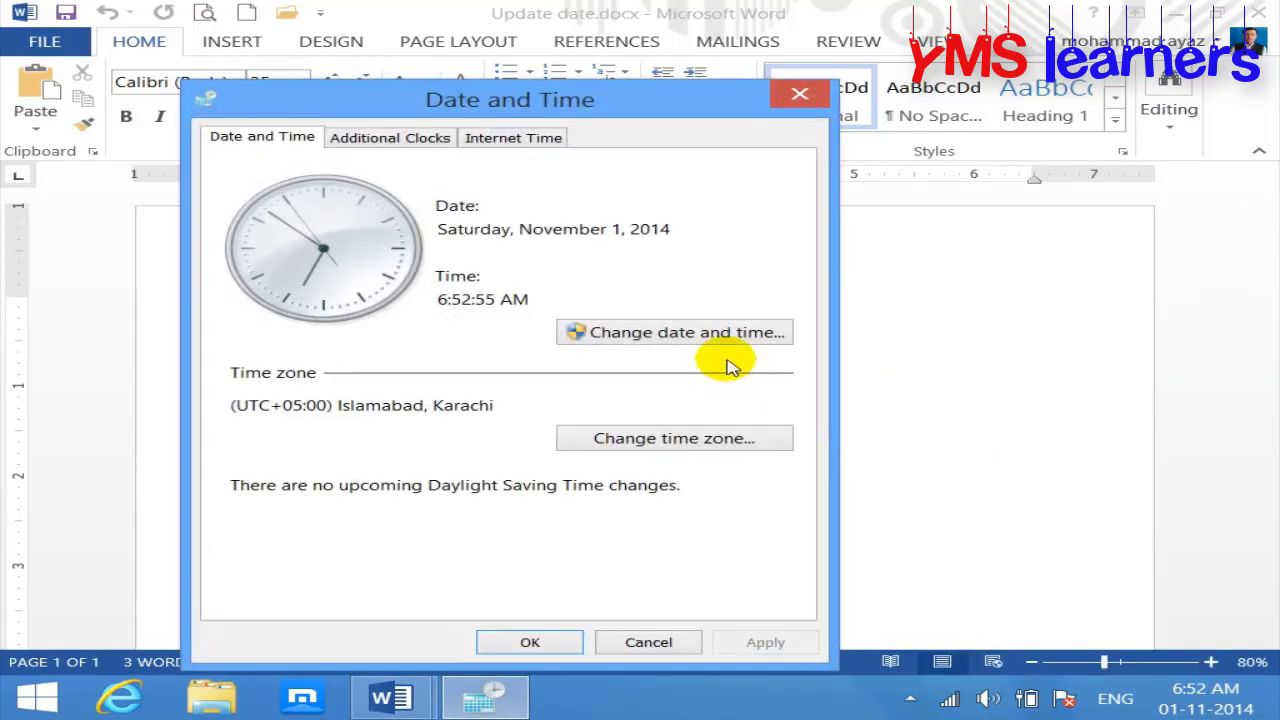
left_click(712, 331)
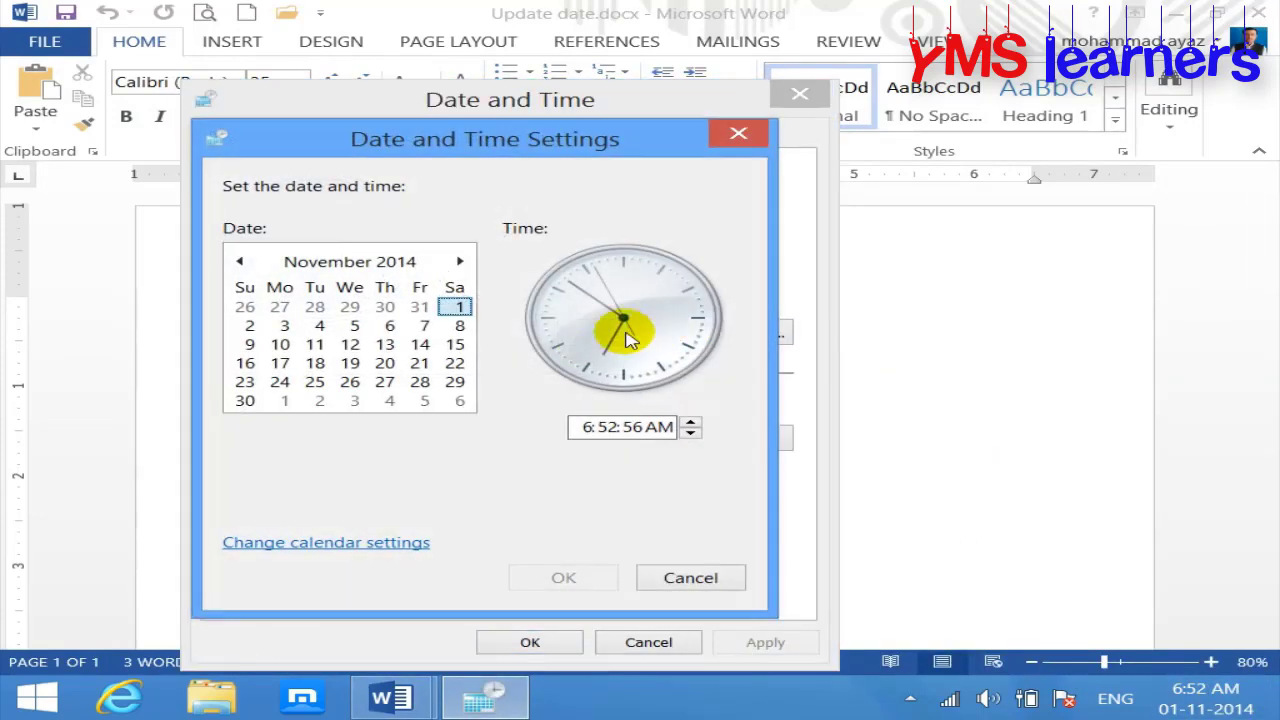
left_click(239, 261)
left_click(386, 382)
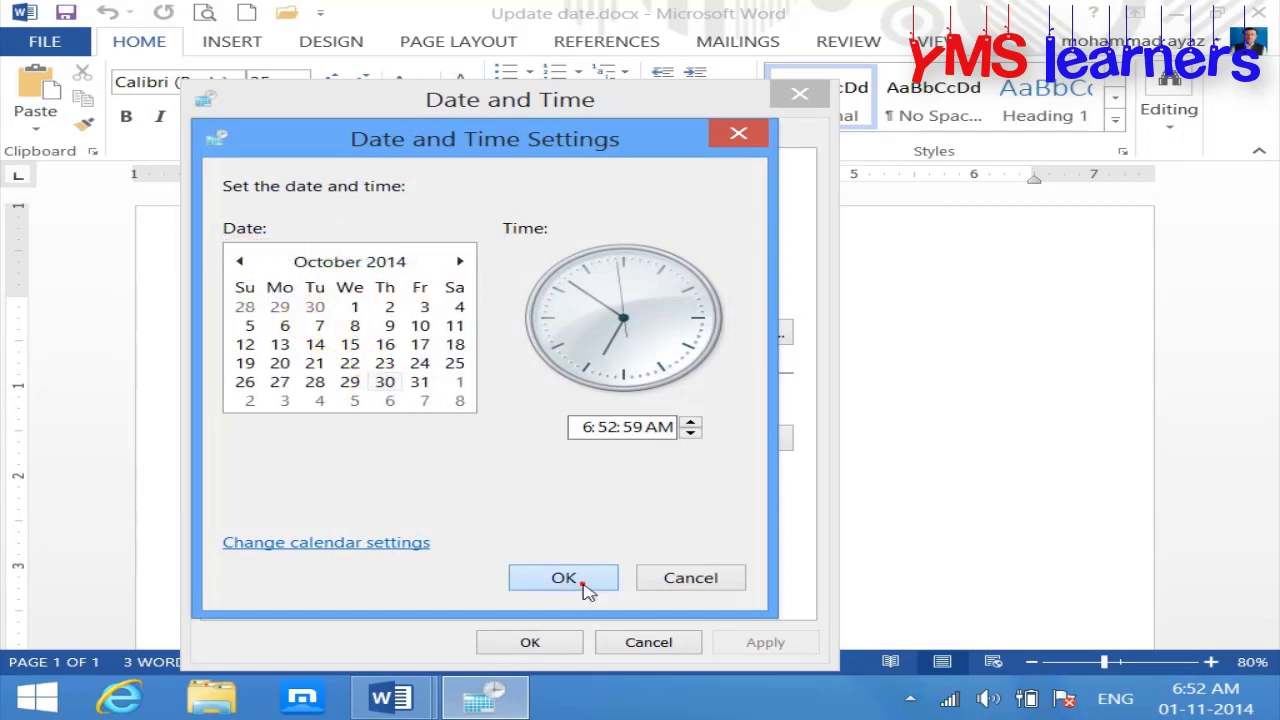
left_click(583, 584)
left_click(567, 642)
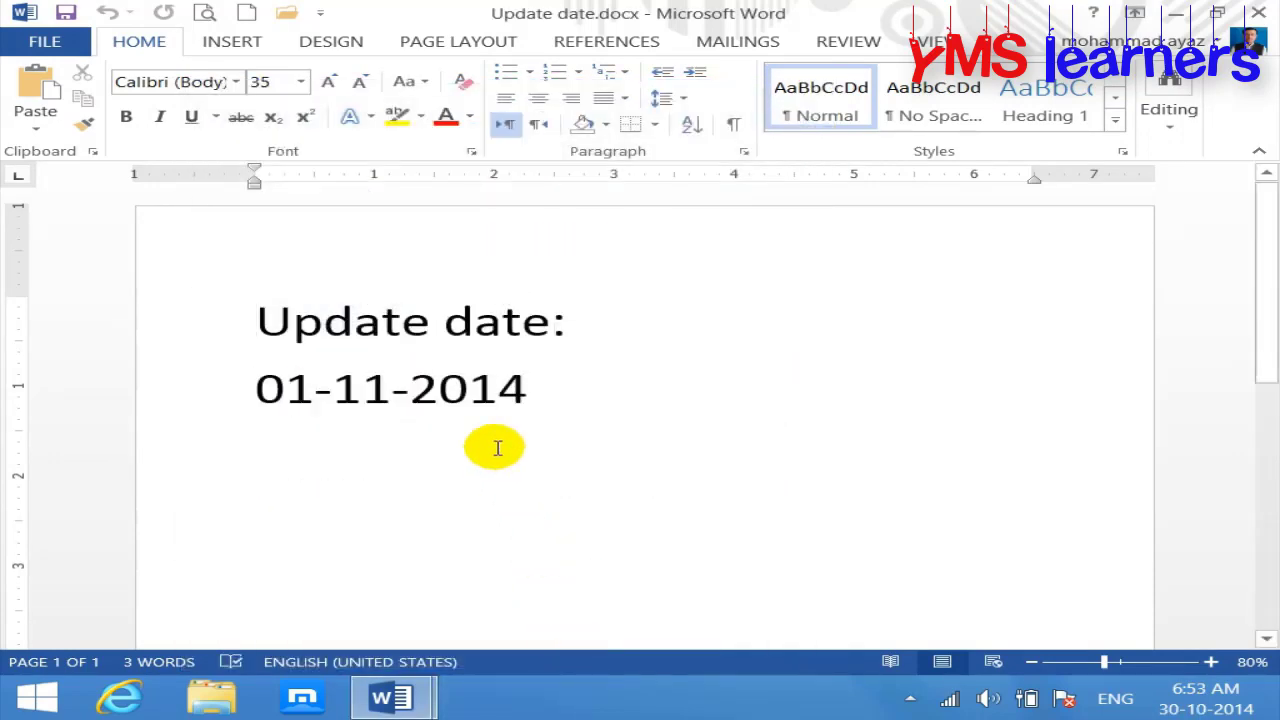
Step: Update the date field so it reads 30-10-2014 again
left_click(469, 388)
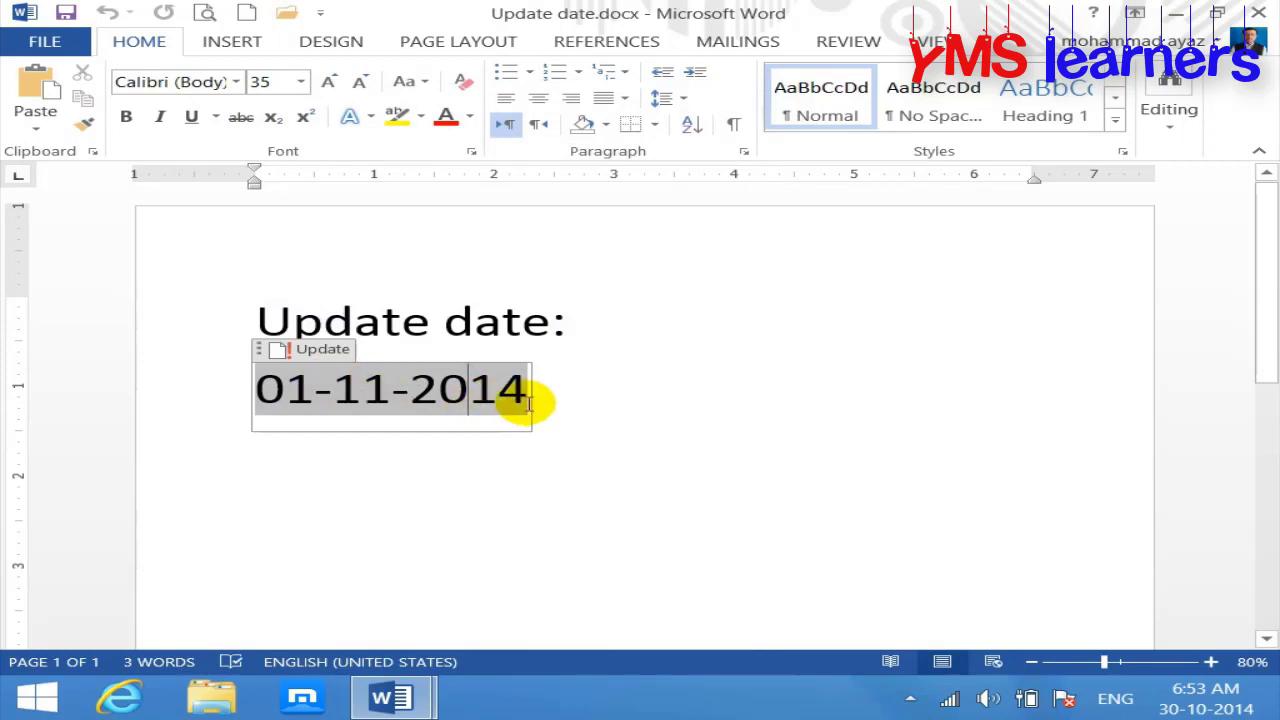
left_click(320, 352)
left_click(666, 471)
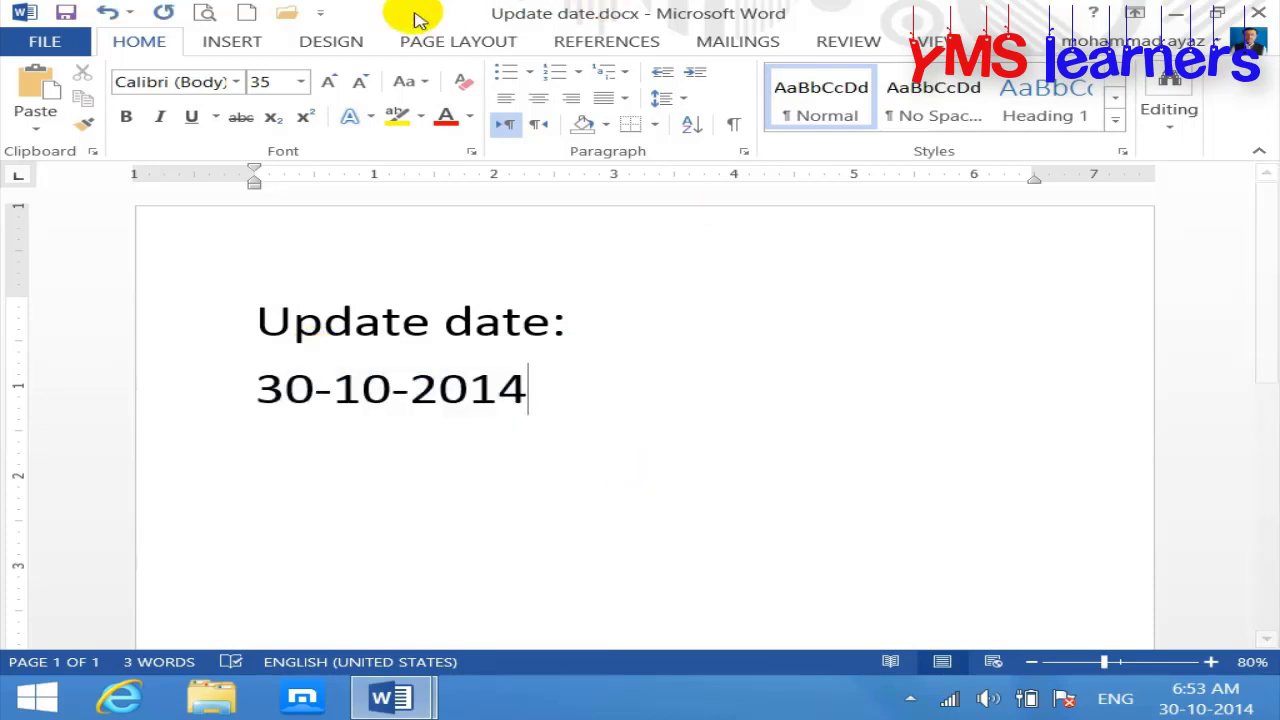
Step: Glance at the Insert > Object options, then close Update date.docx without saving
left_click(219, 38)
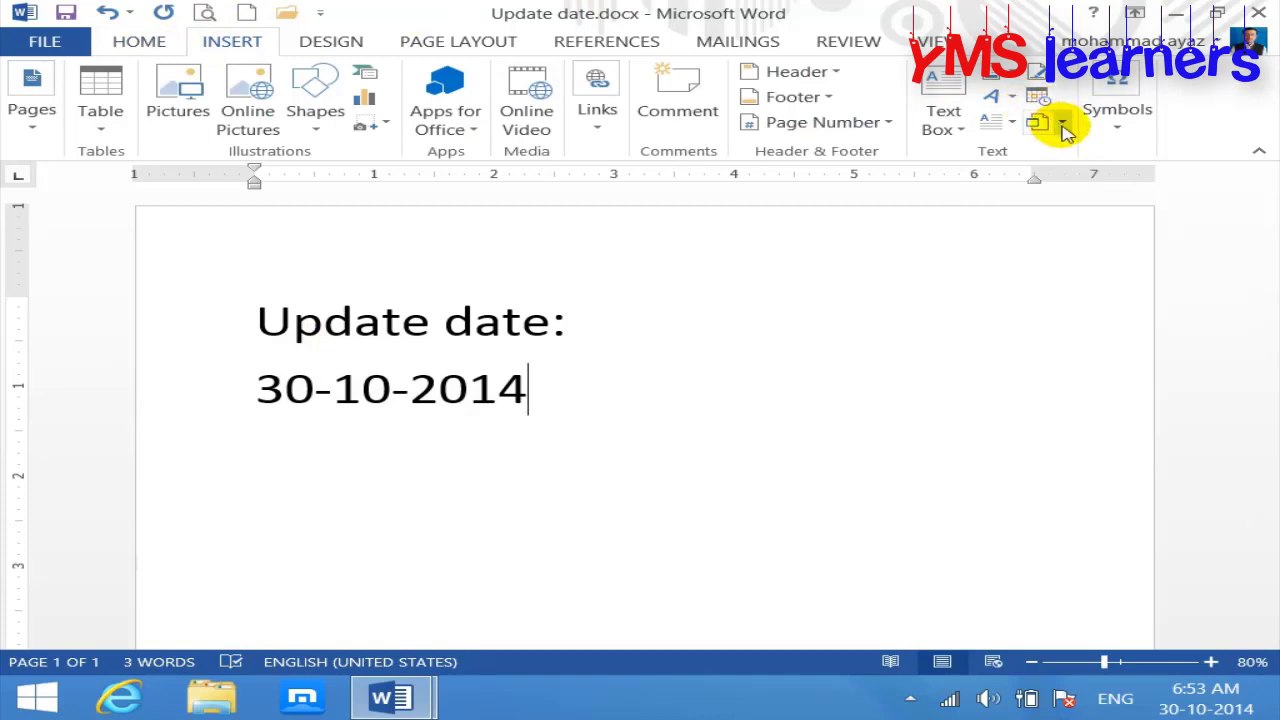
left_click(1062, 124)
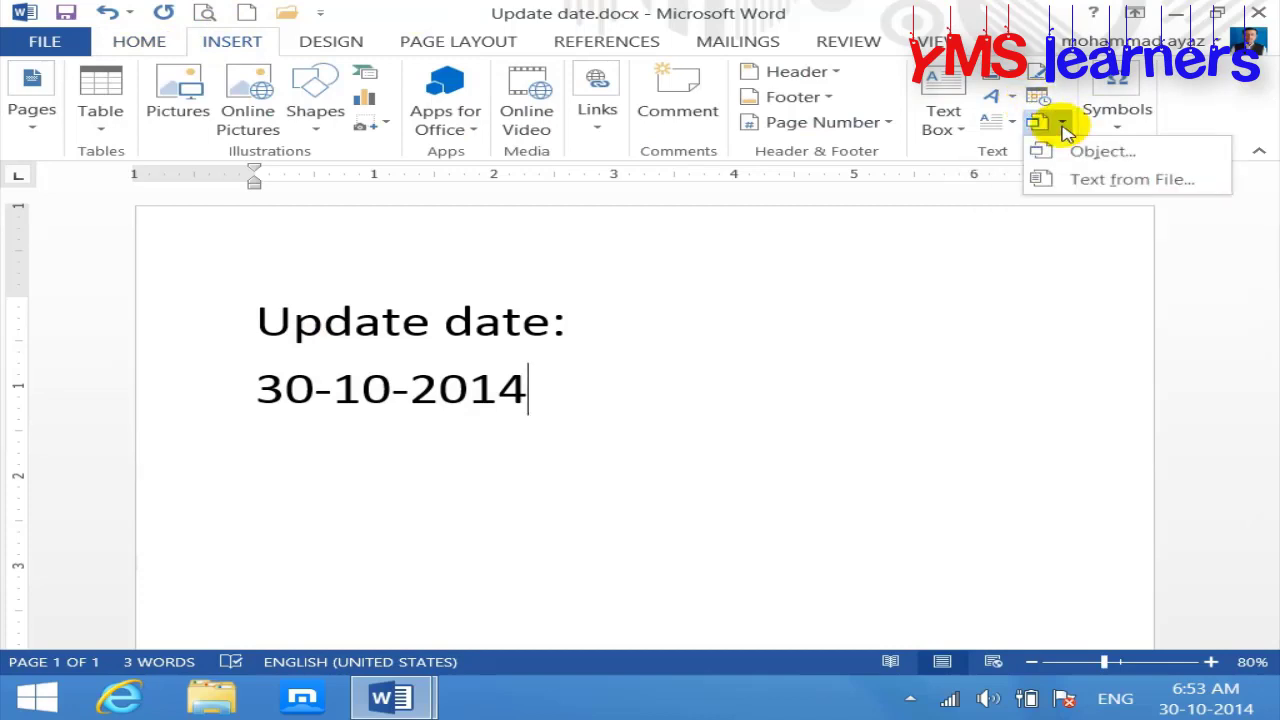
left_click(1063, 314)
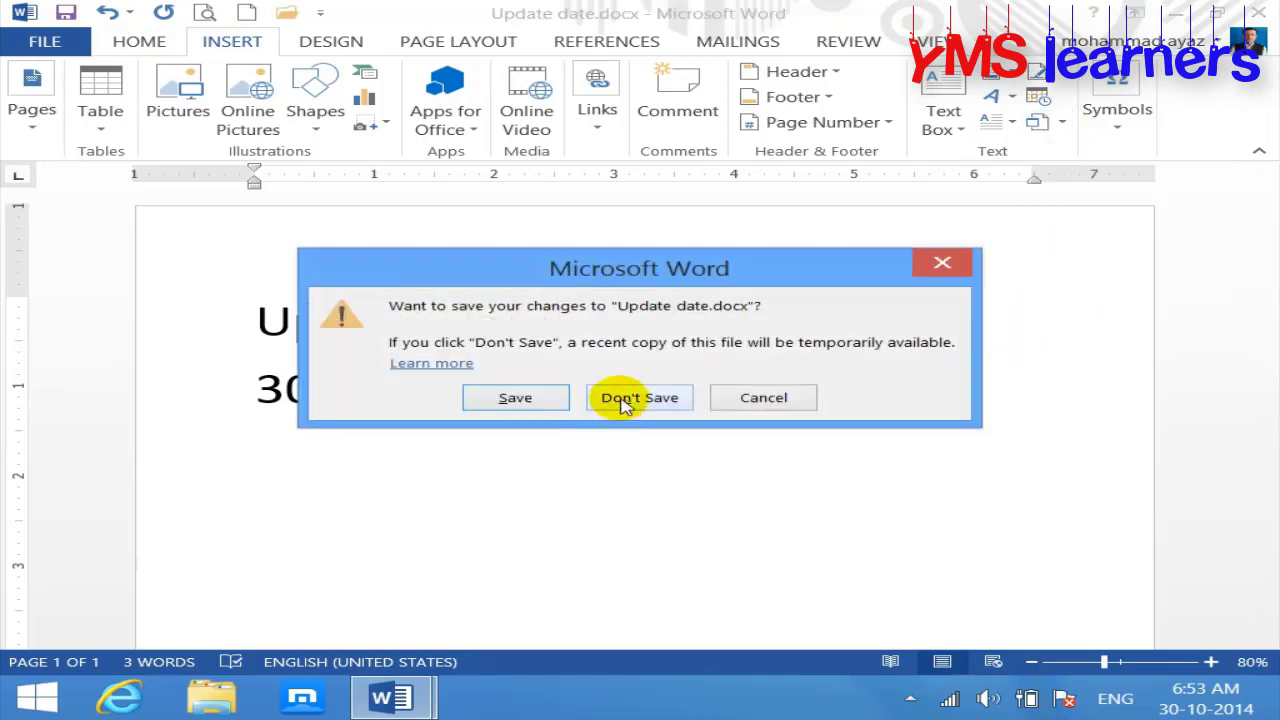
left_click(623, 397)
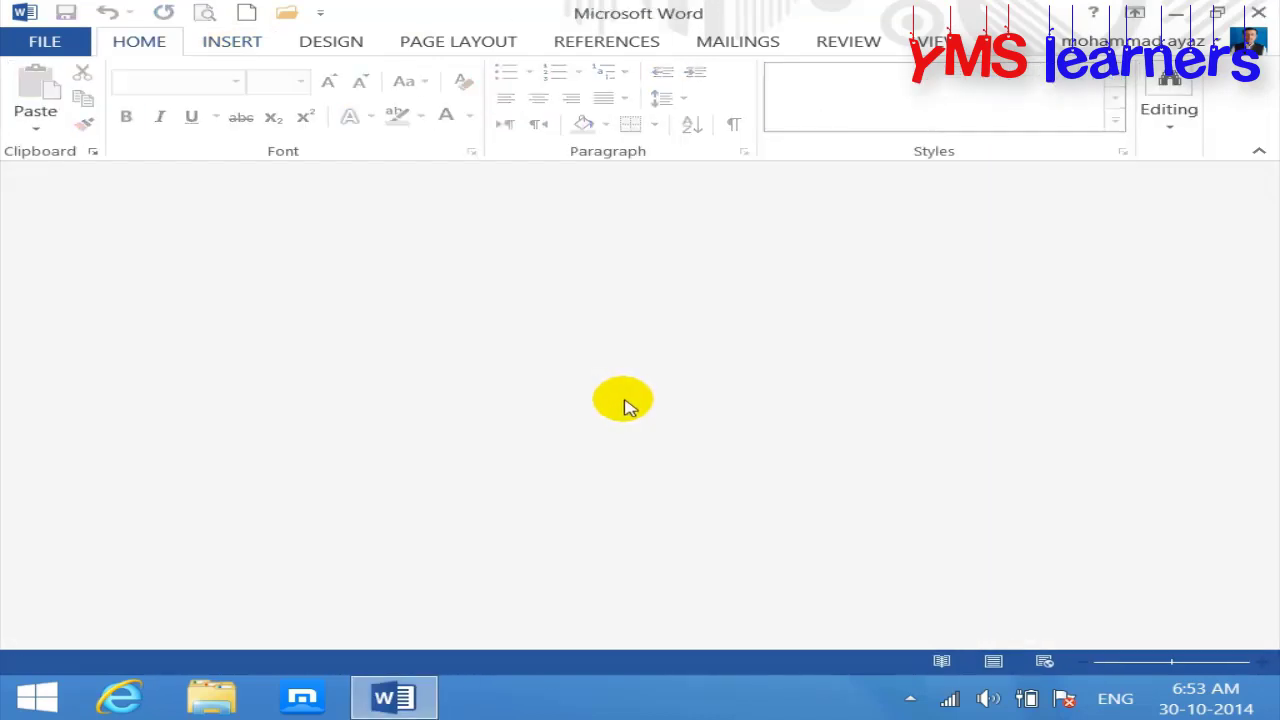
Step: Create a new blank document and briefly check the Insert > Object options
key("ctrl+n")
left_click(250, 48)
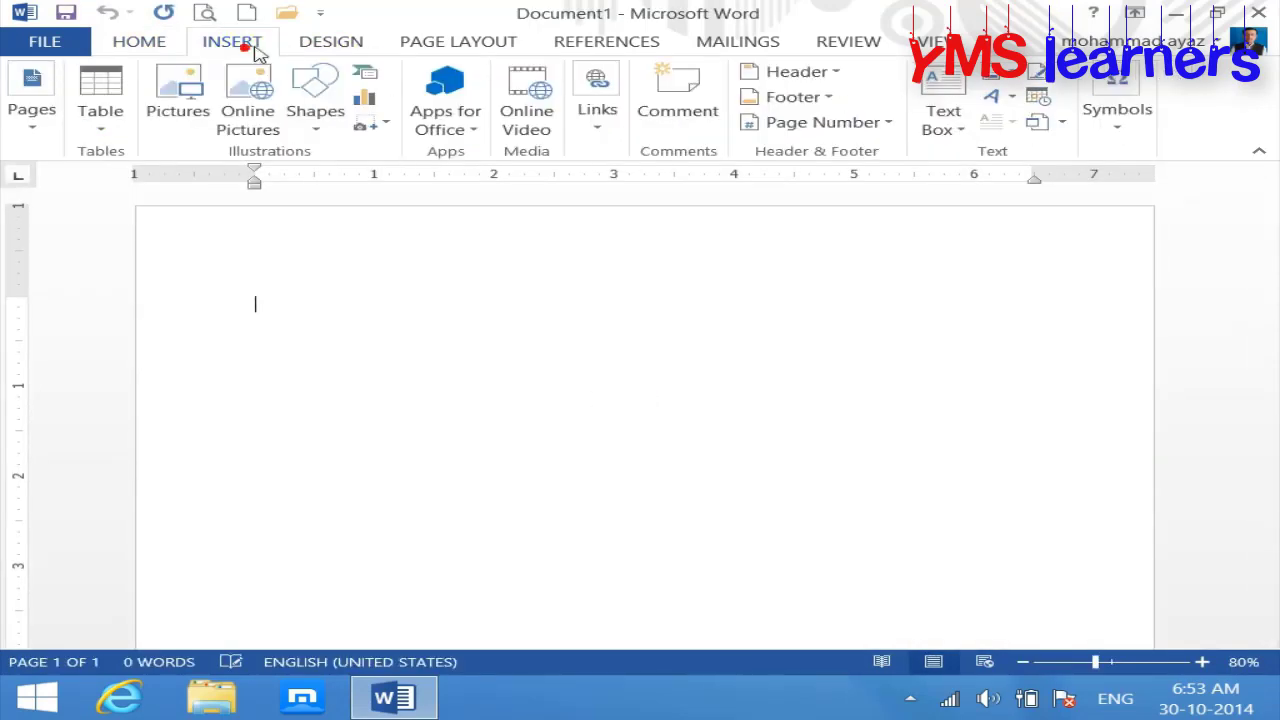
left_click(1058, 122)
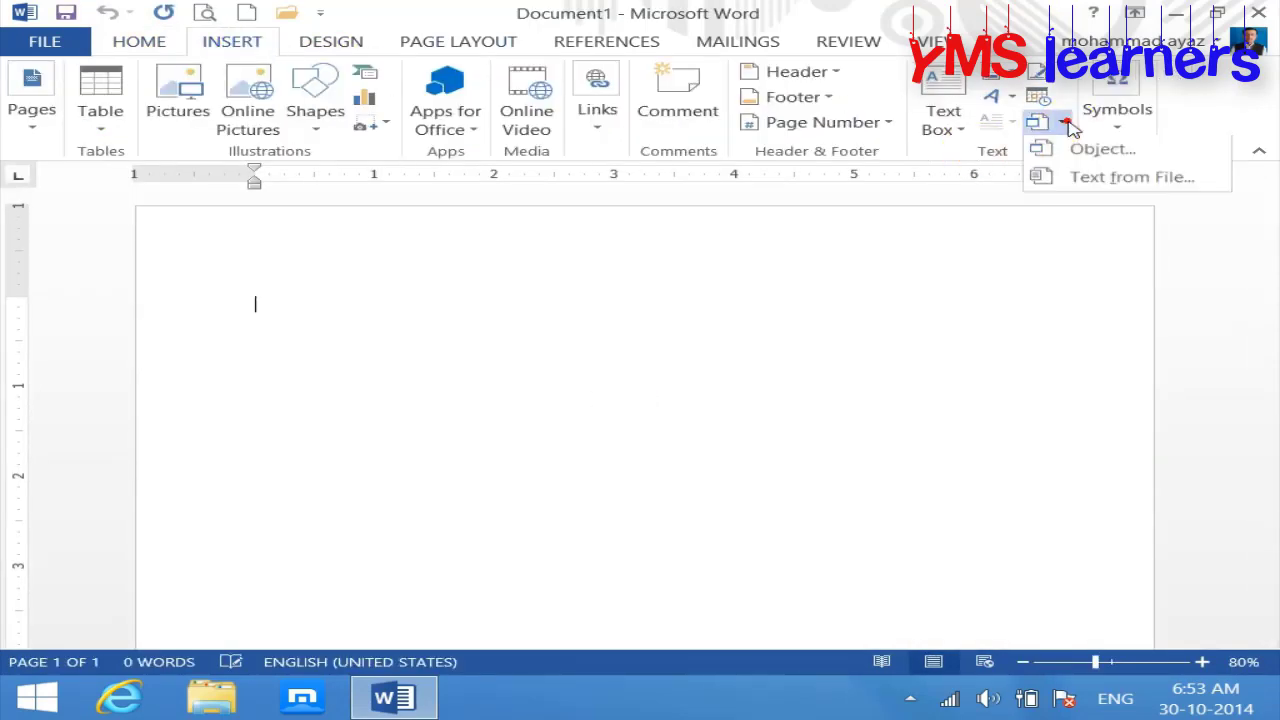
left_click(776, 334)
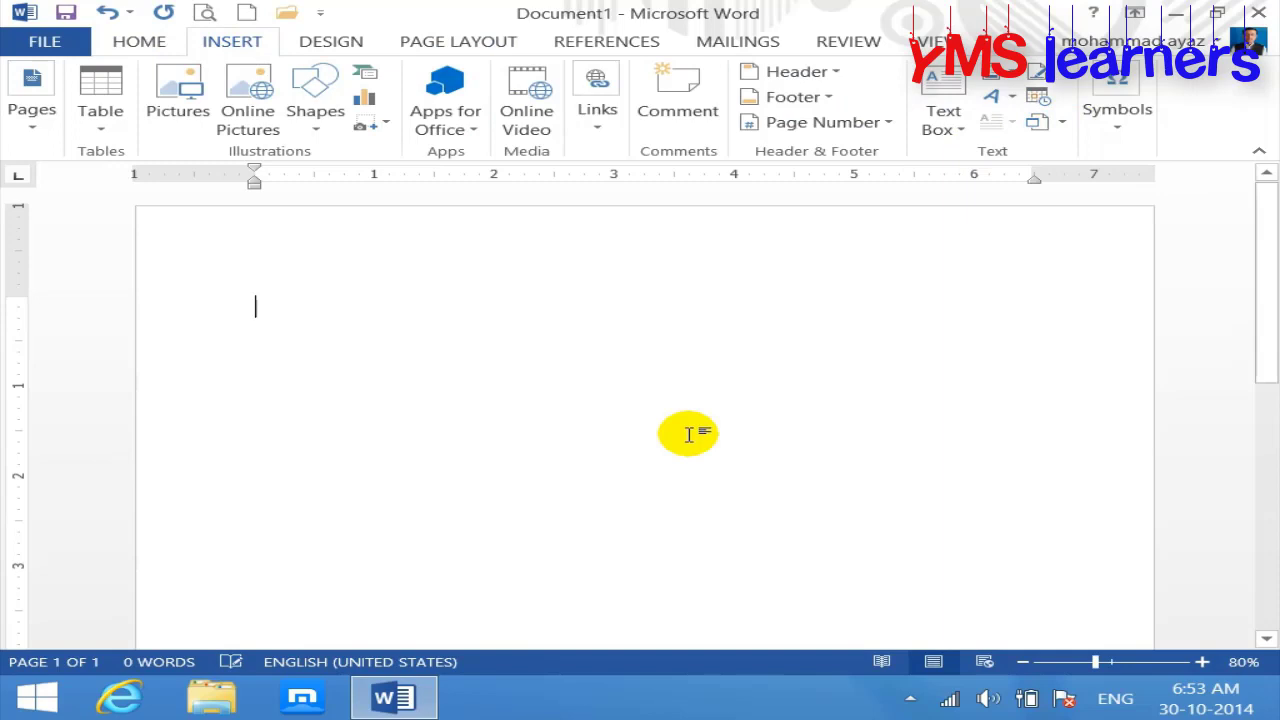
Step: Type the 'Object:' heading and a sentence about bringing another program into the current one
type("objec")
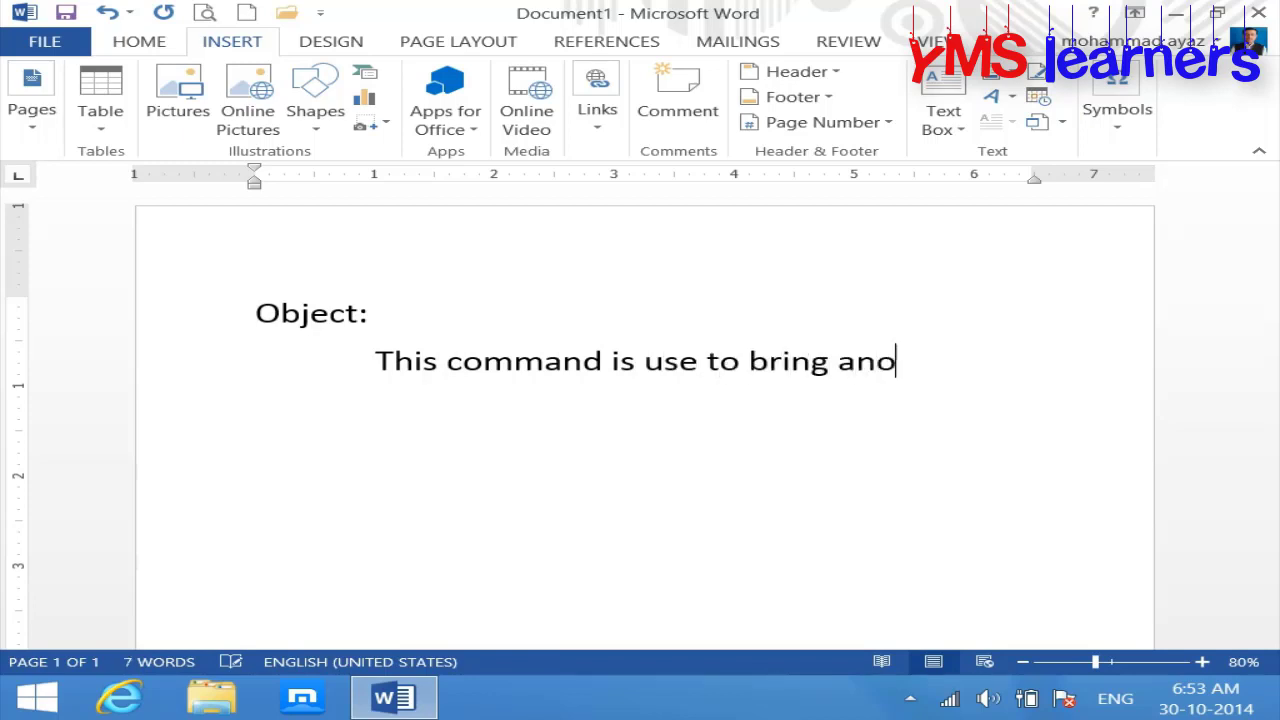
type("orgra")
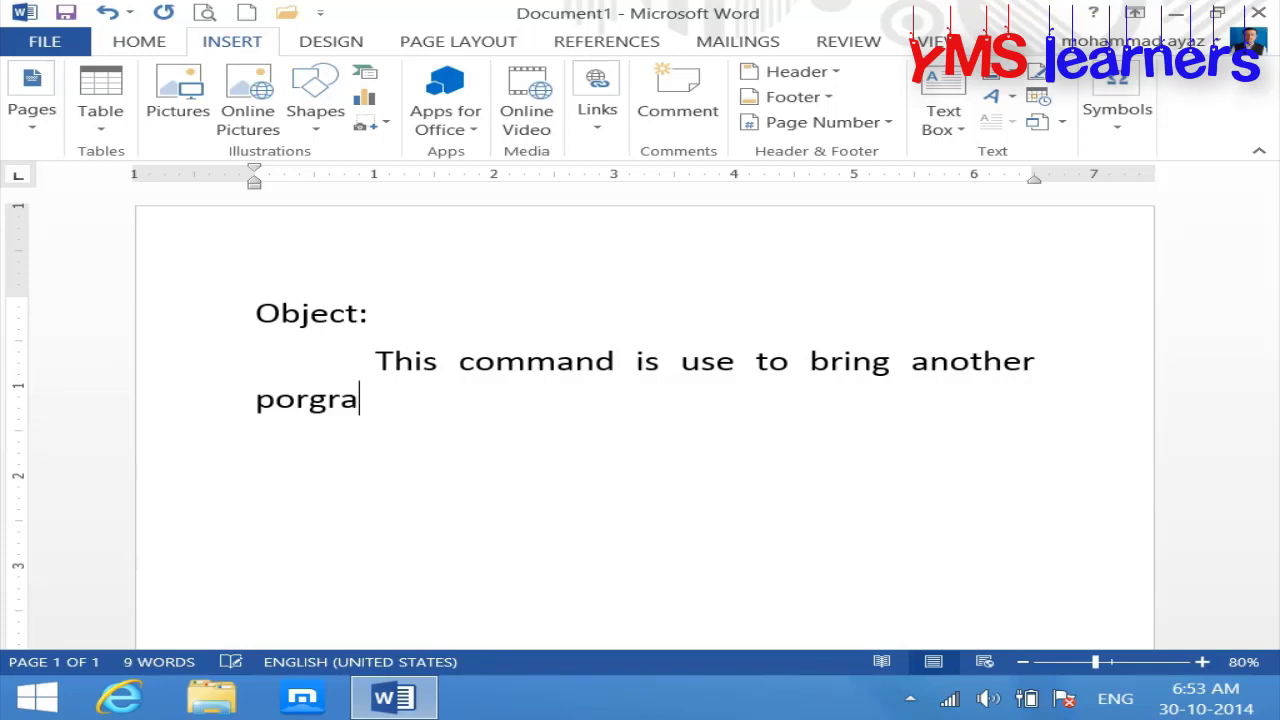
key("BackSpace")
key("BackSpace")
key("BackSpace")
key("BackSpace")
type("rogram into current program,")
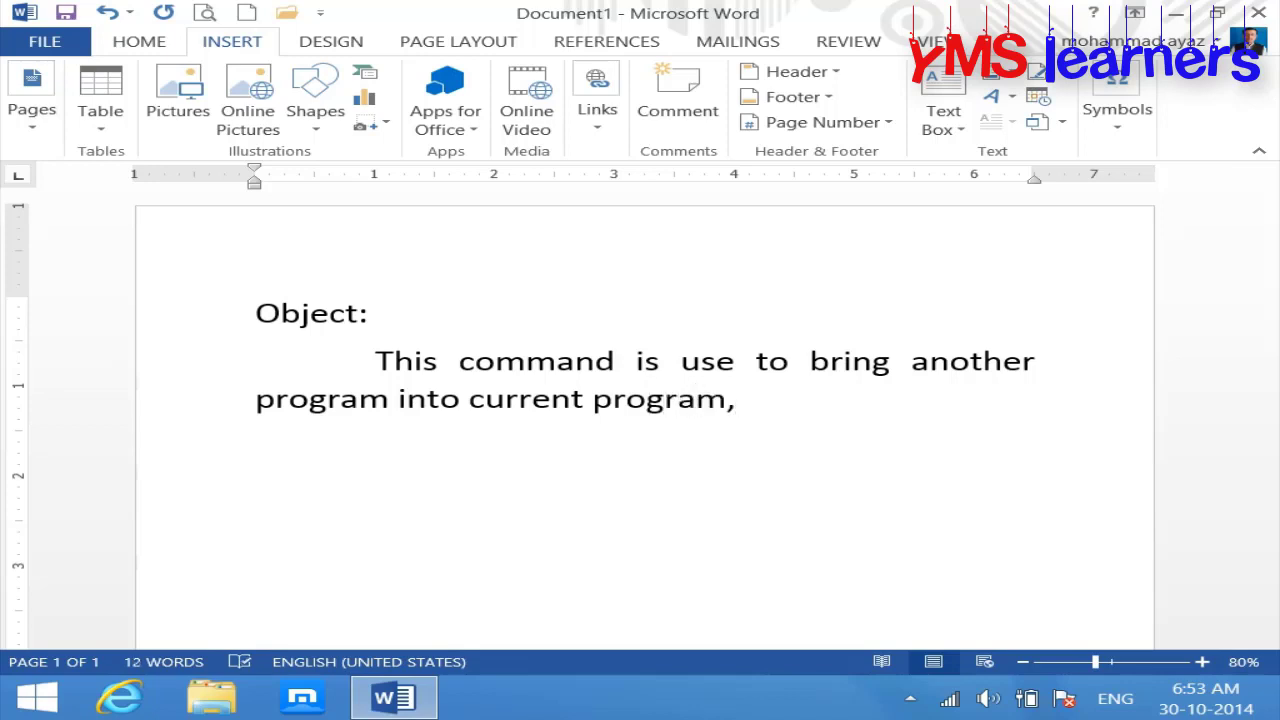
Step: Make the 'Object:' heading bold and go to the Start screen to find Excel
left_click_drag(480, 314, 117, 337)
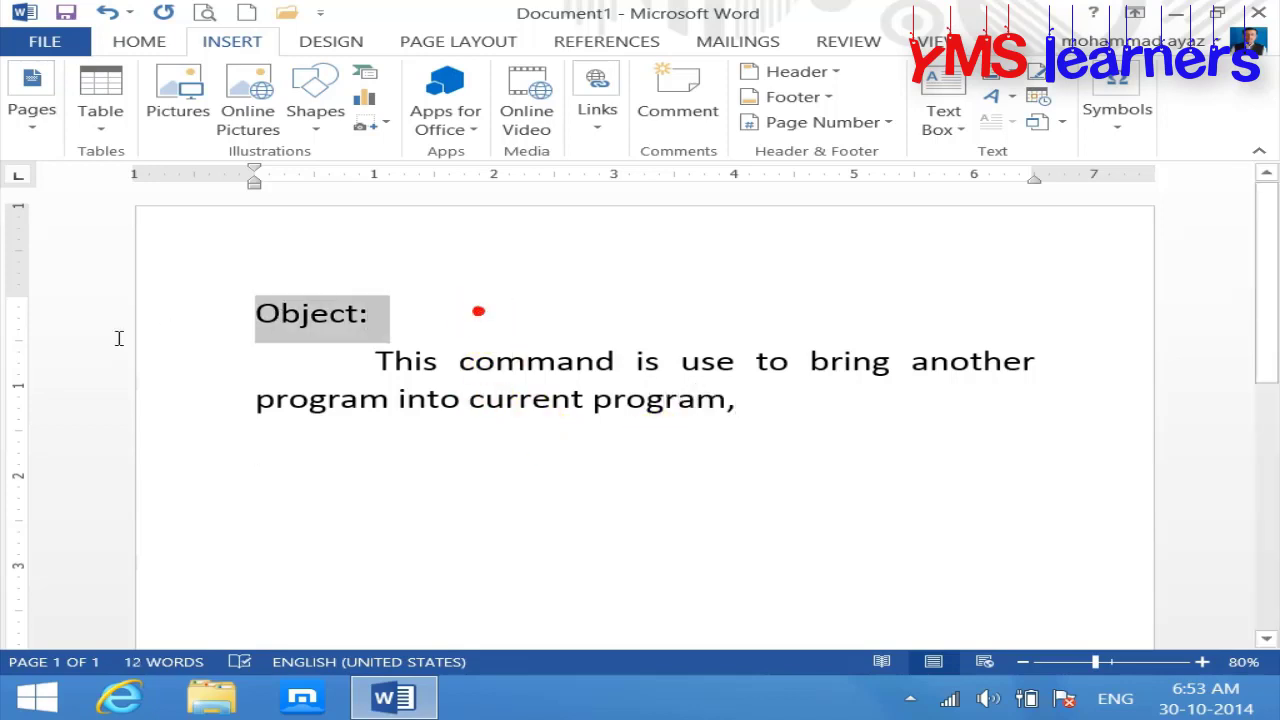
key("ctrl+b")
left_click(445, 507)
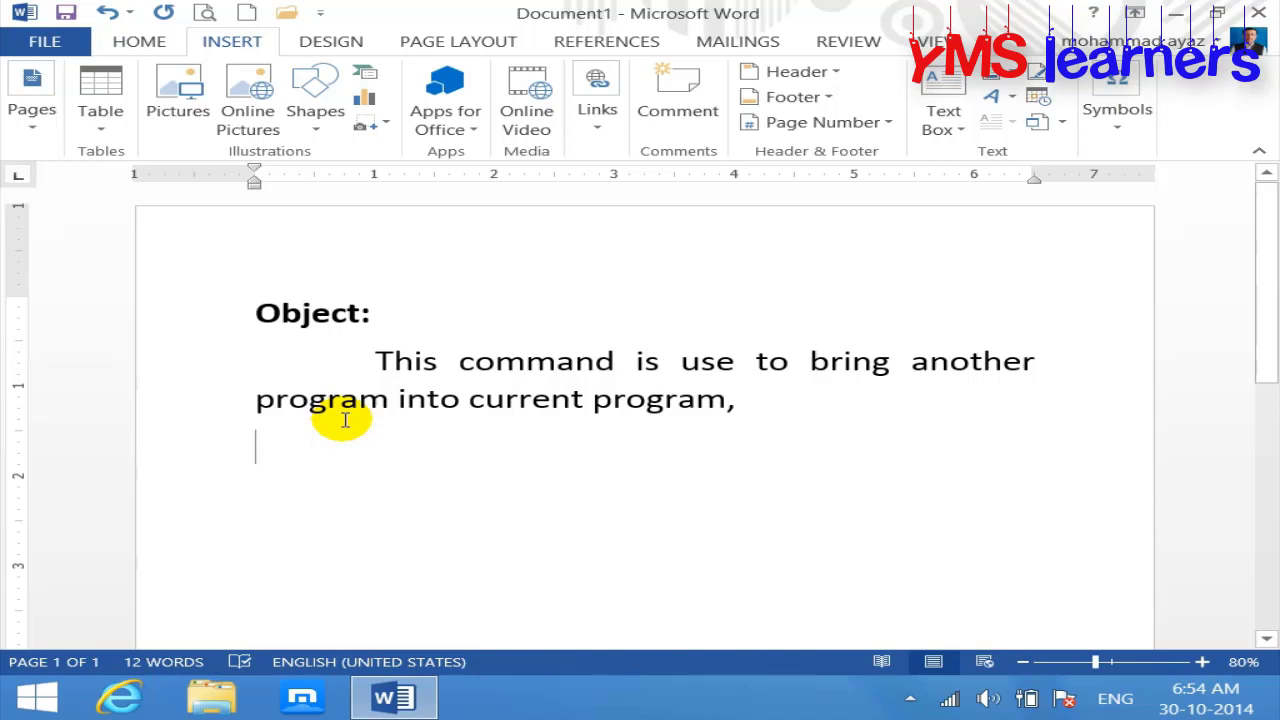
left_click(37, 705)
scroll(640, 360, "down", 5)
Step: Create a blank Excel workbook and enlarge the worksheet view
key("Escape")
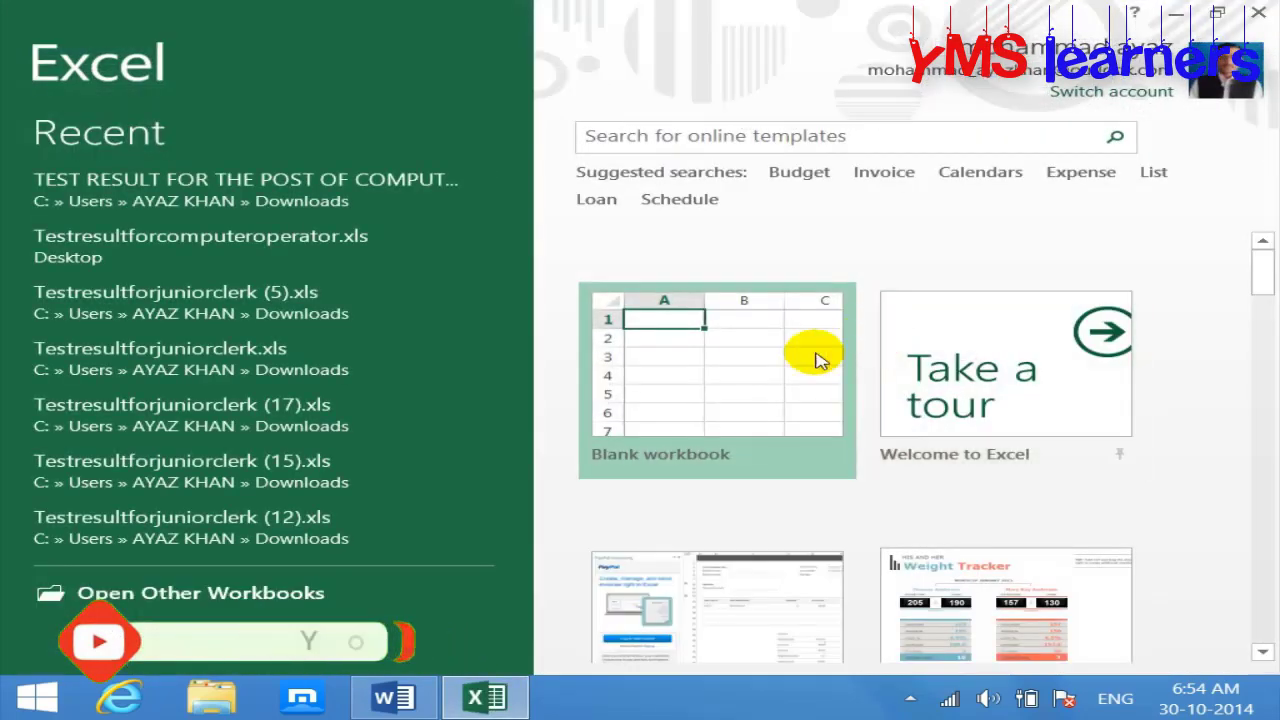
left_click(815, 360)
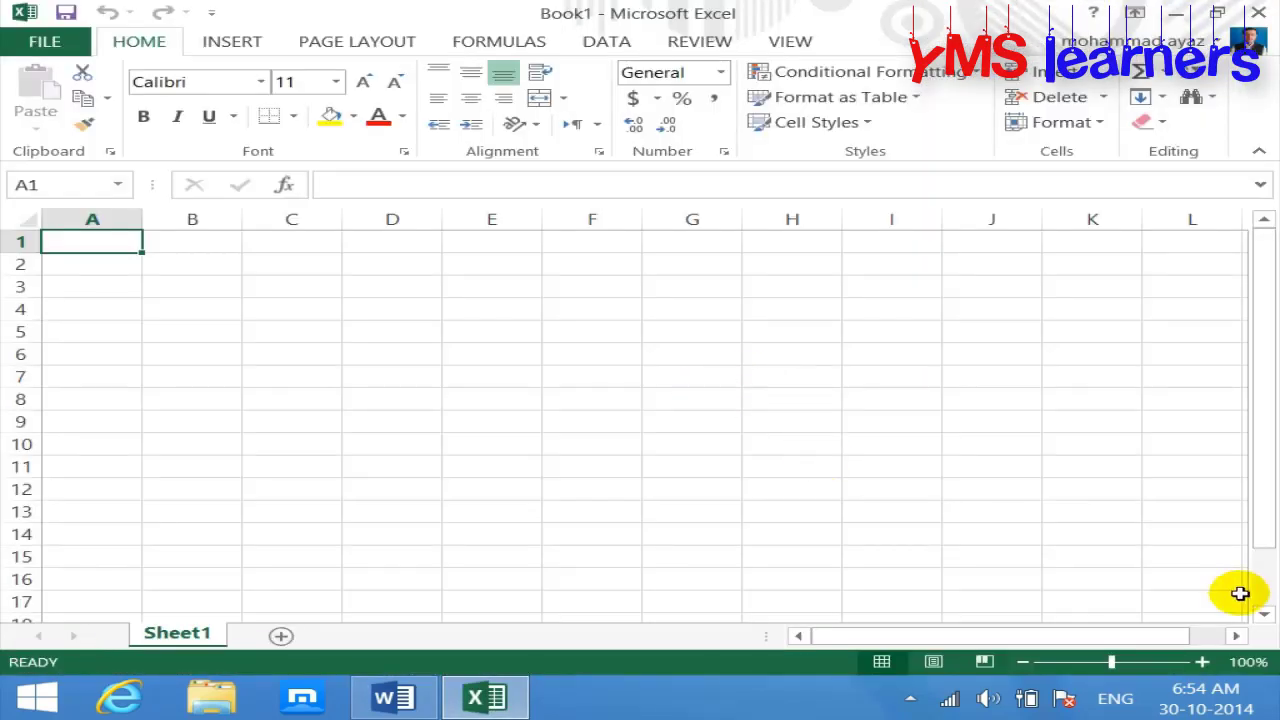
left_click(1203, 666)
left_click(1203, 666)
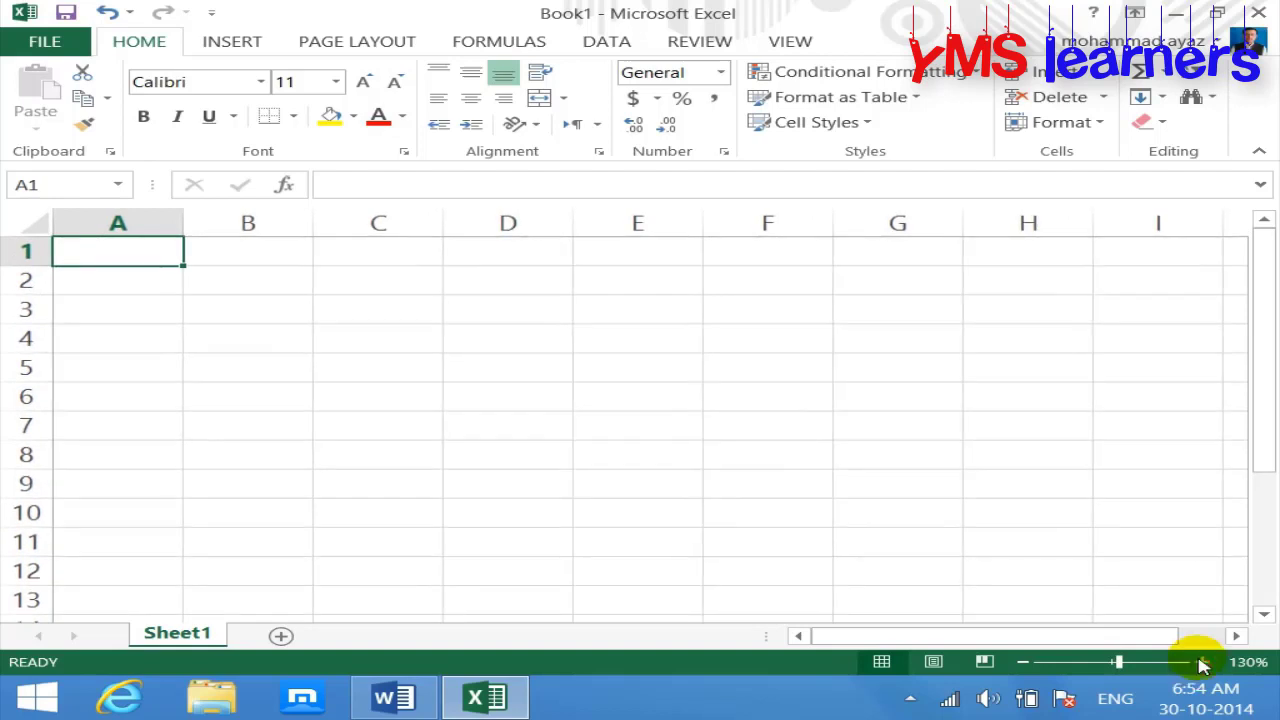
Step: Enter 'name' and 'salary' headings in row 1 and four people's names in column A
type("name")
key("Tab")
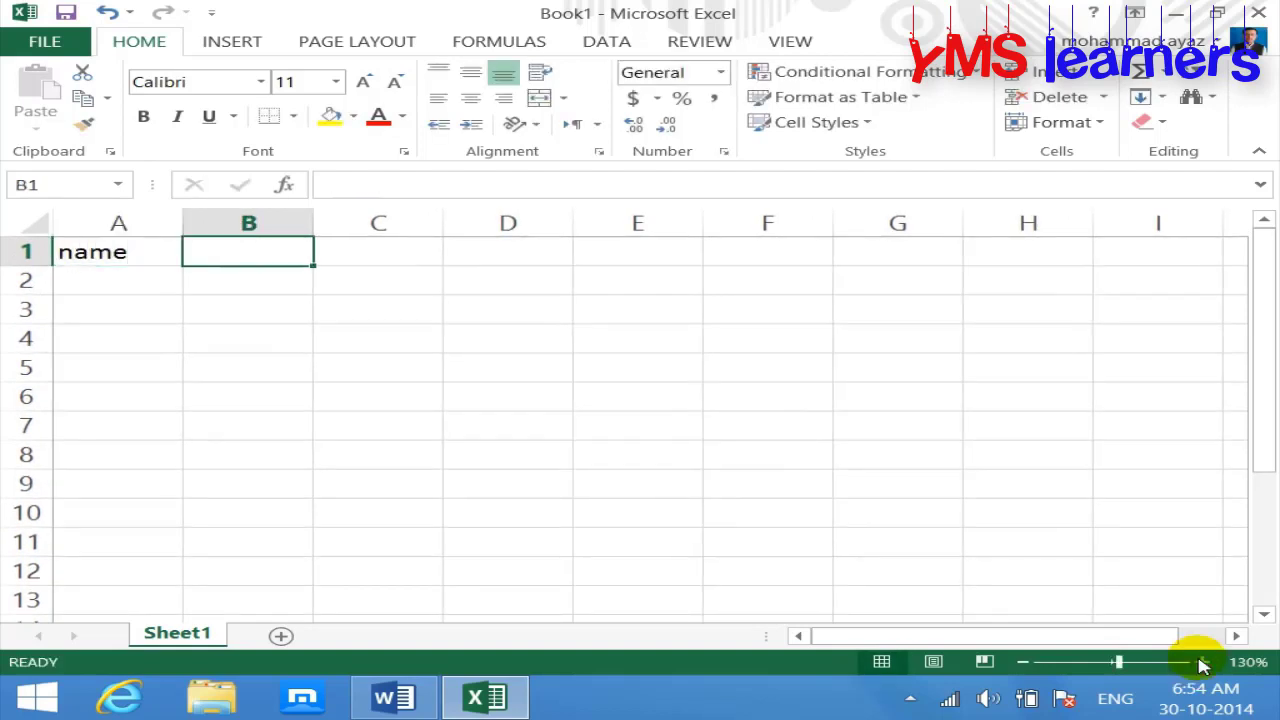
type("salary")
key("Return")
key("Left")
type("ali")
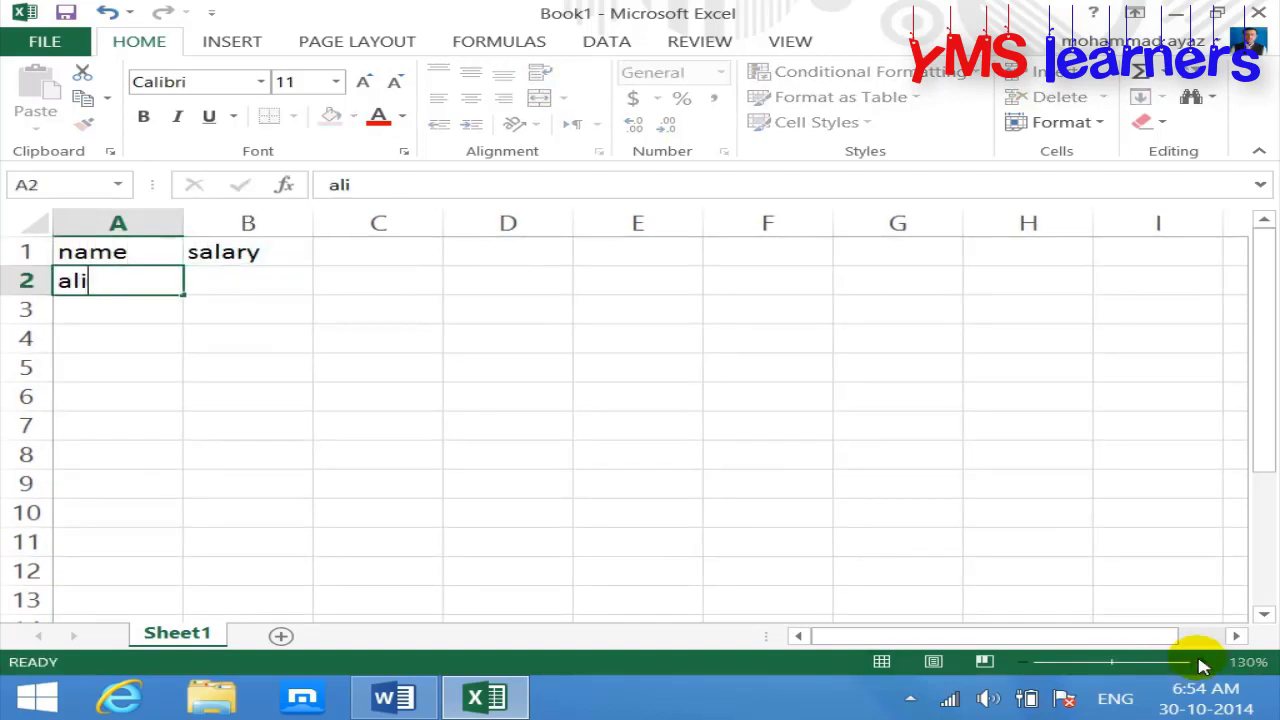
key("Return")
type("imada")
key("Return")
type("dil")
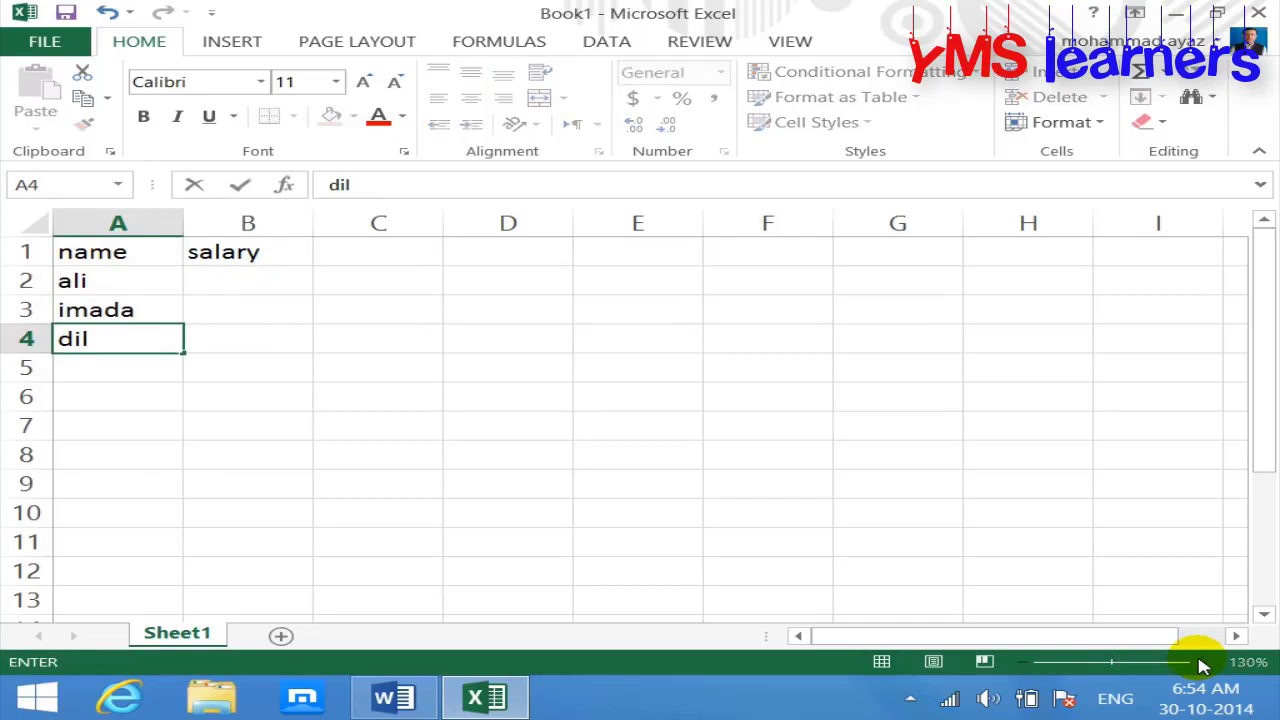
type("il")
key("Return")
type("ashif")
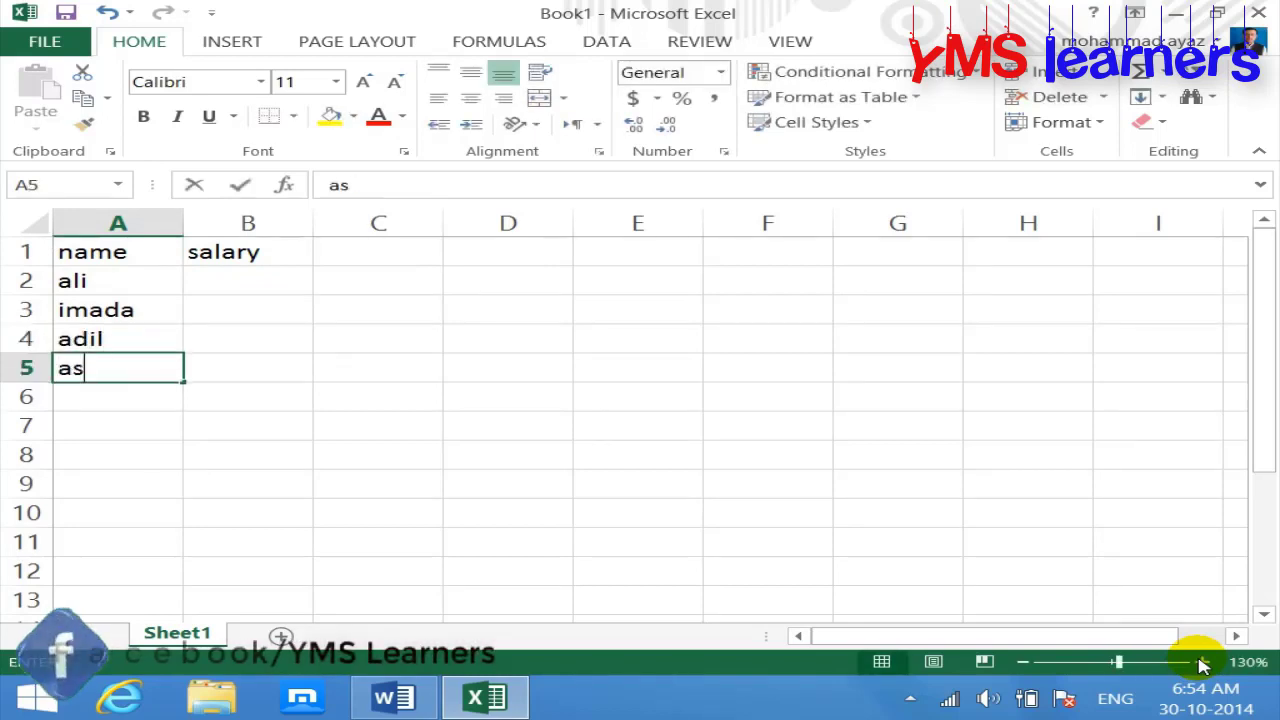
key("BackSpace")
key("BackSpace")
key("BackSpace")
type("if")
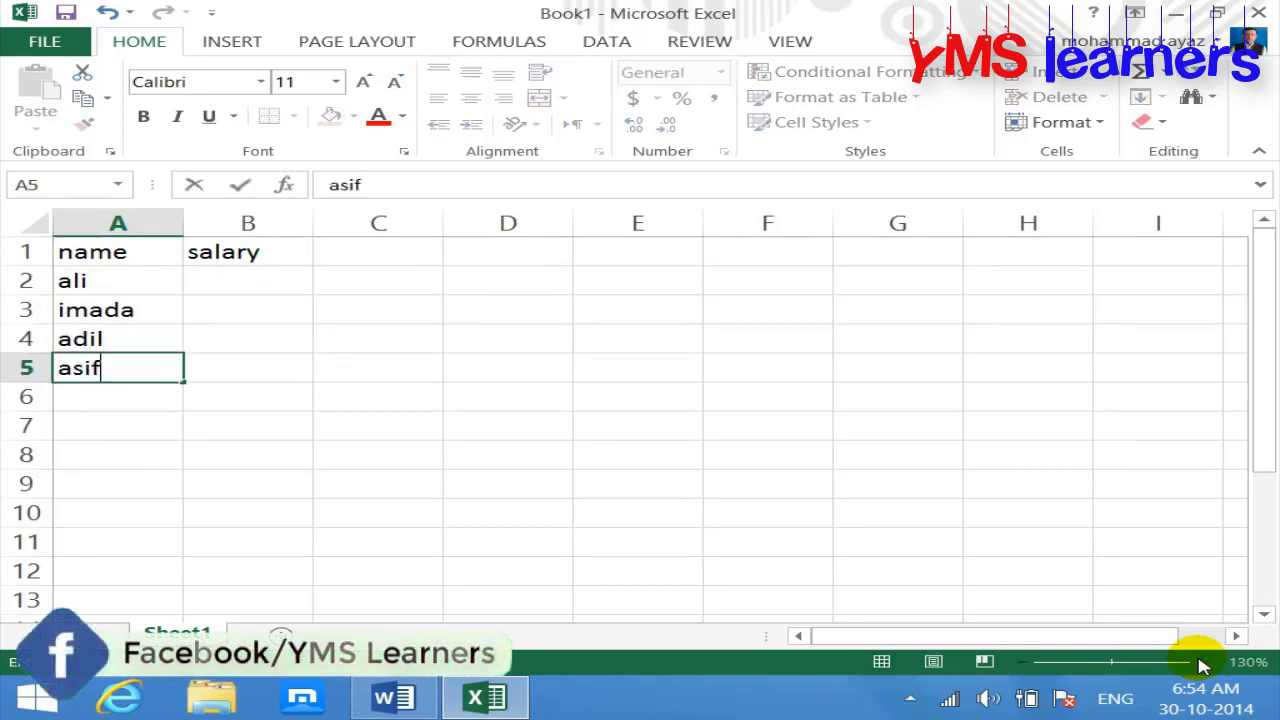
key("Right")
Step: Fill the salary column with 1000, 2000, 300 and 4000
key("Up")
key("Up")
key("Up")
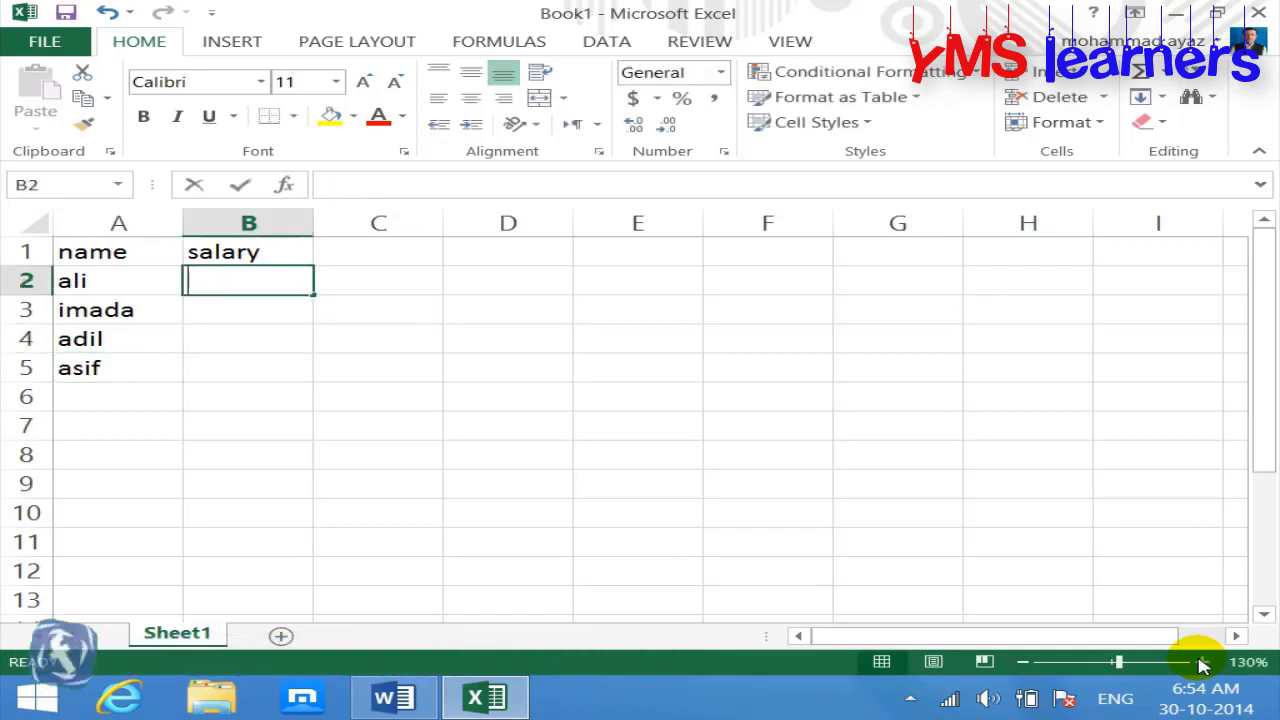
type("1000")
key("Return")
type("2000")
key("Return")
type("300")
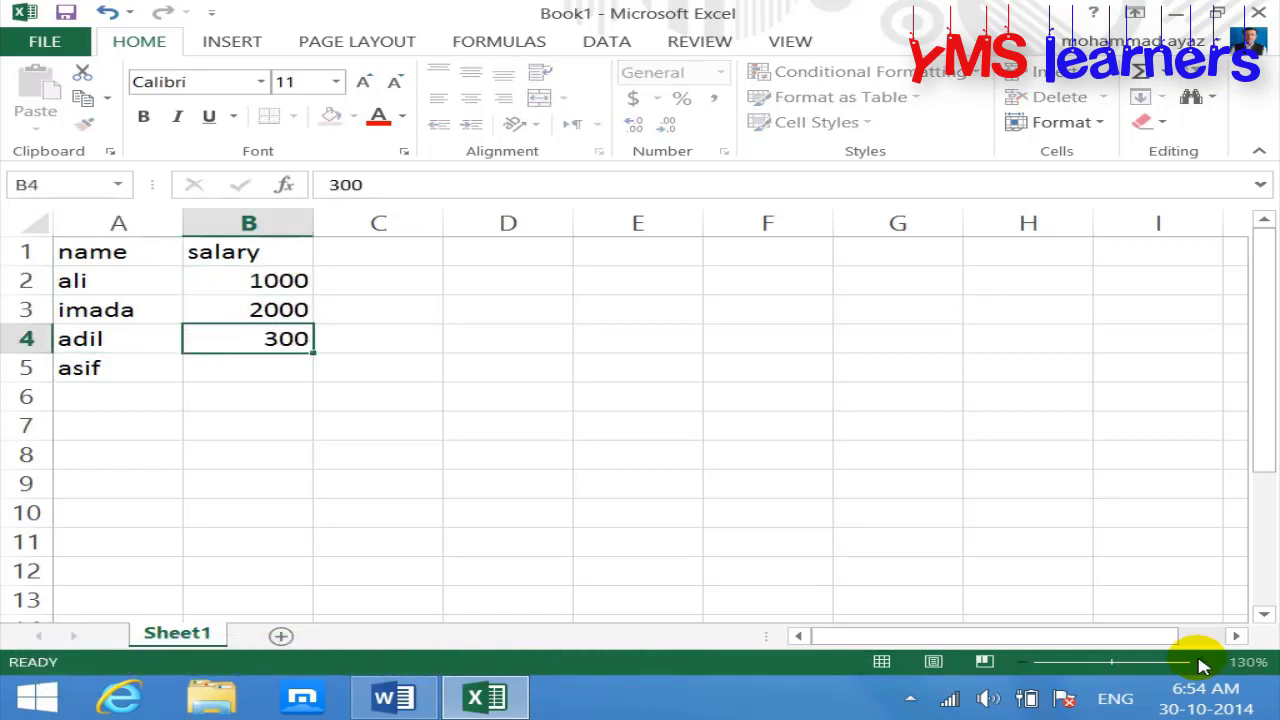
key("Return")
type("4000")
key("Return")
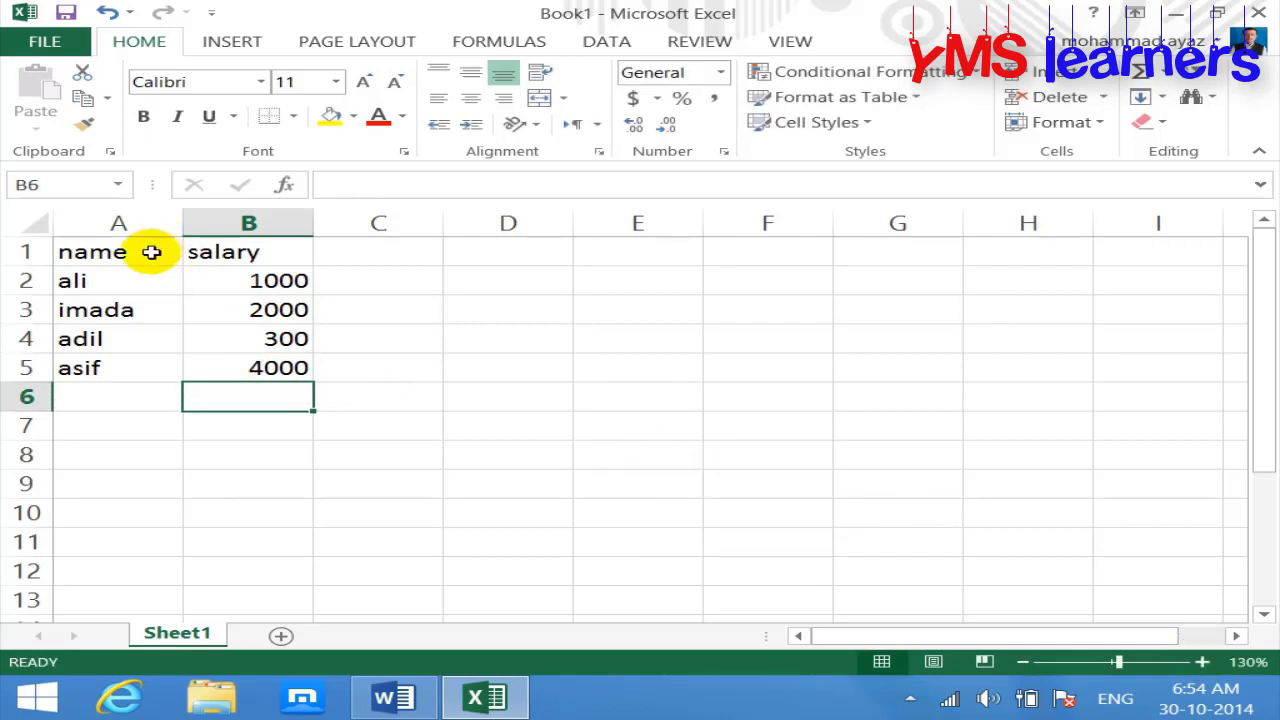
Step: Copy A1:B5 and paste it into the Word document below the paragraph, then select the table
left_click_drag(149, 249, 257, 386)
left_click_drag(163, 249, 275, 367)
key("ctrl+c")
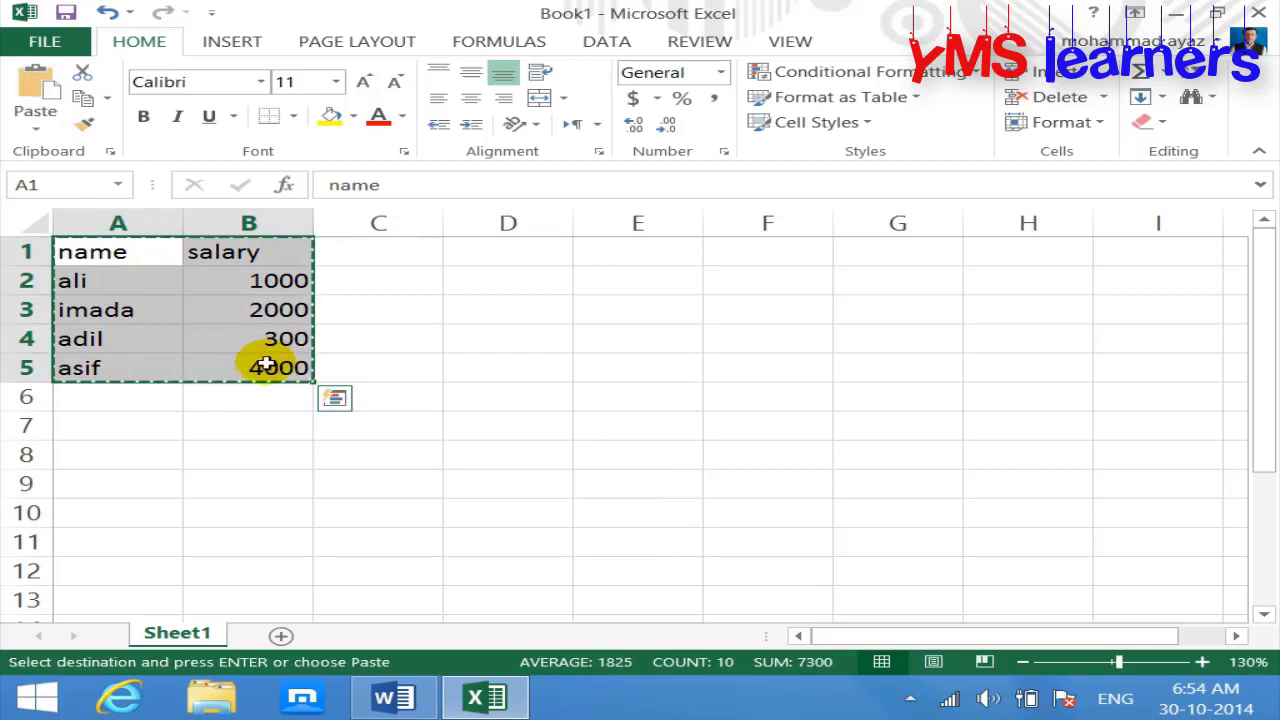
left_click(400, 697)
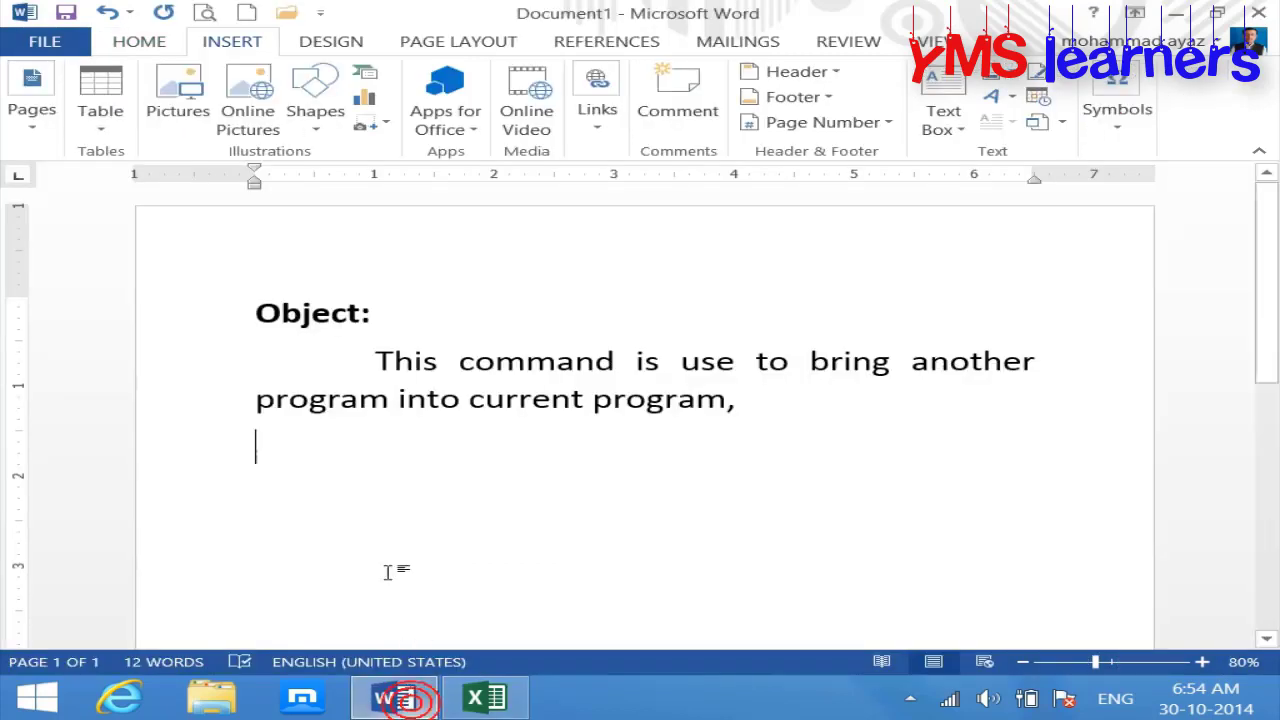
left_click(378, 560)
key("ctrl+v")
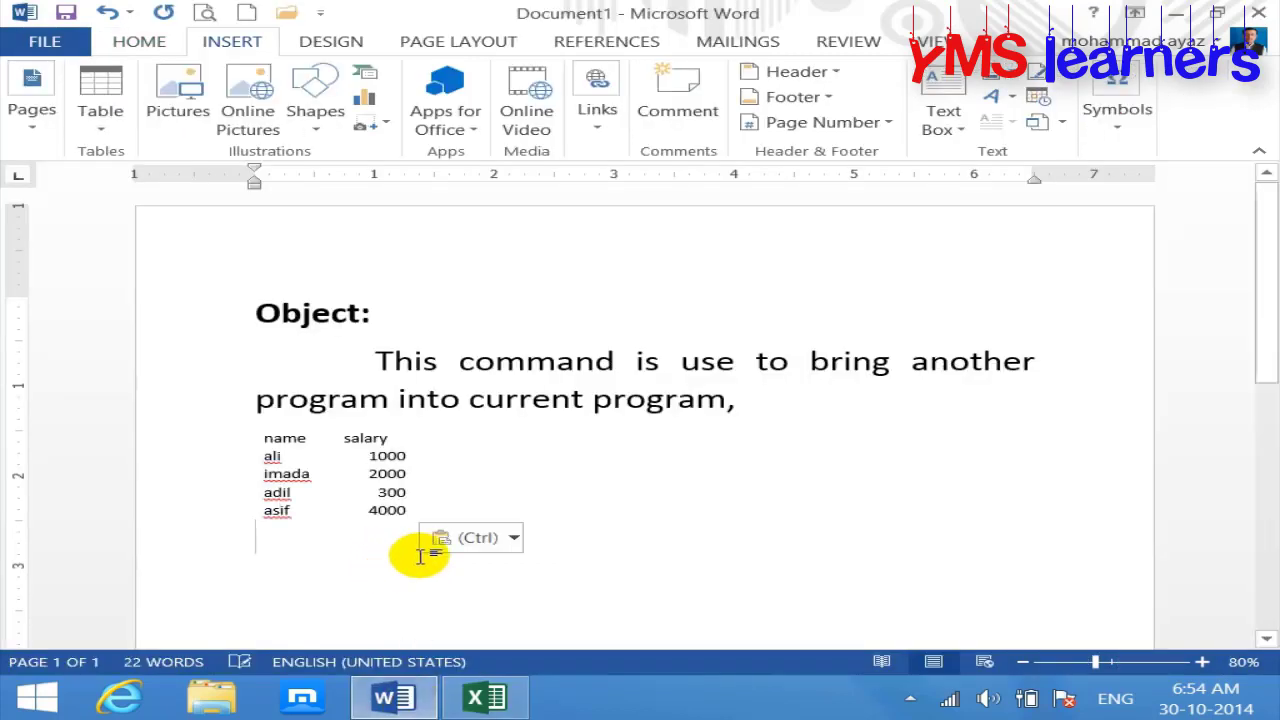
left_click(363, 468)
left_click(389, 490)
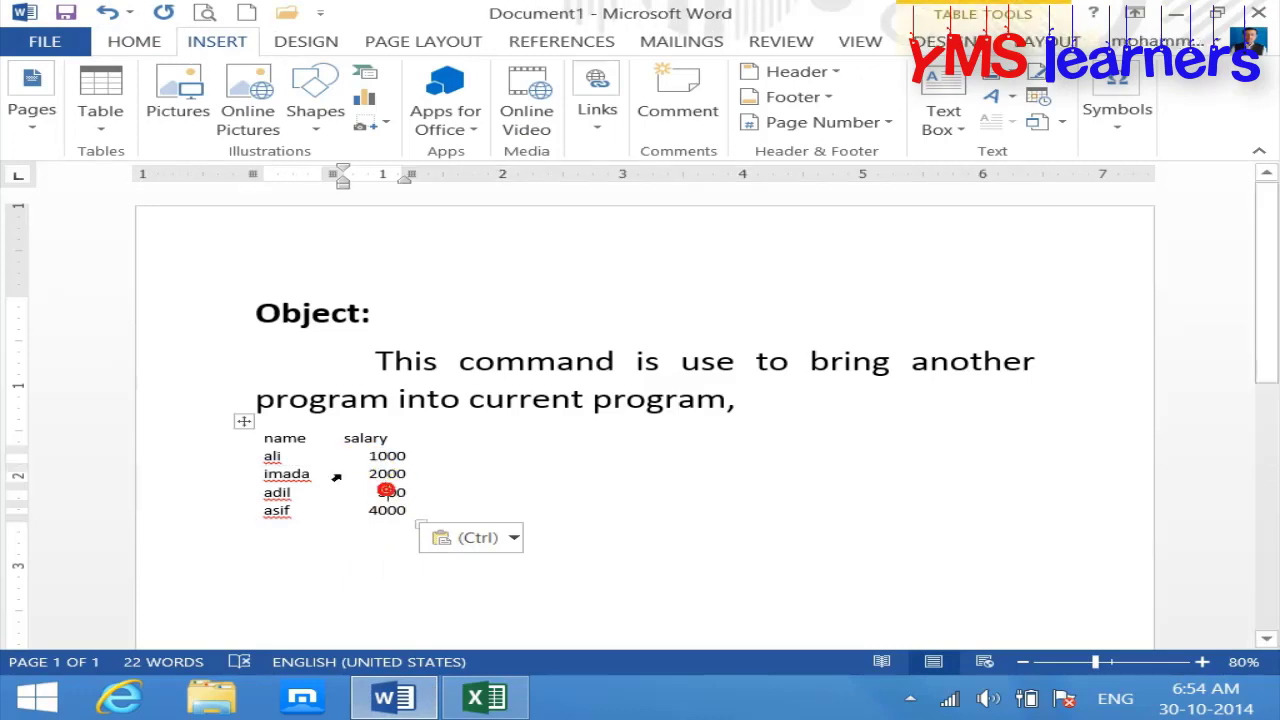
left_click(247, 422)
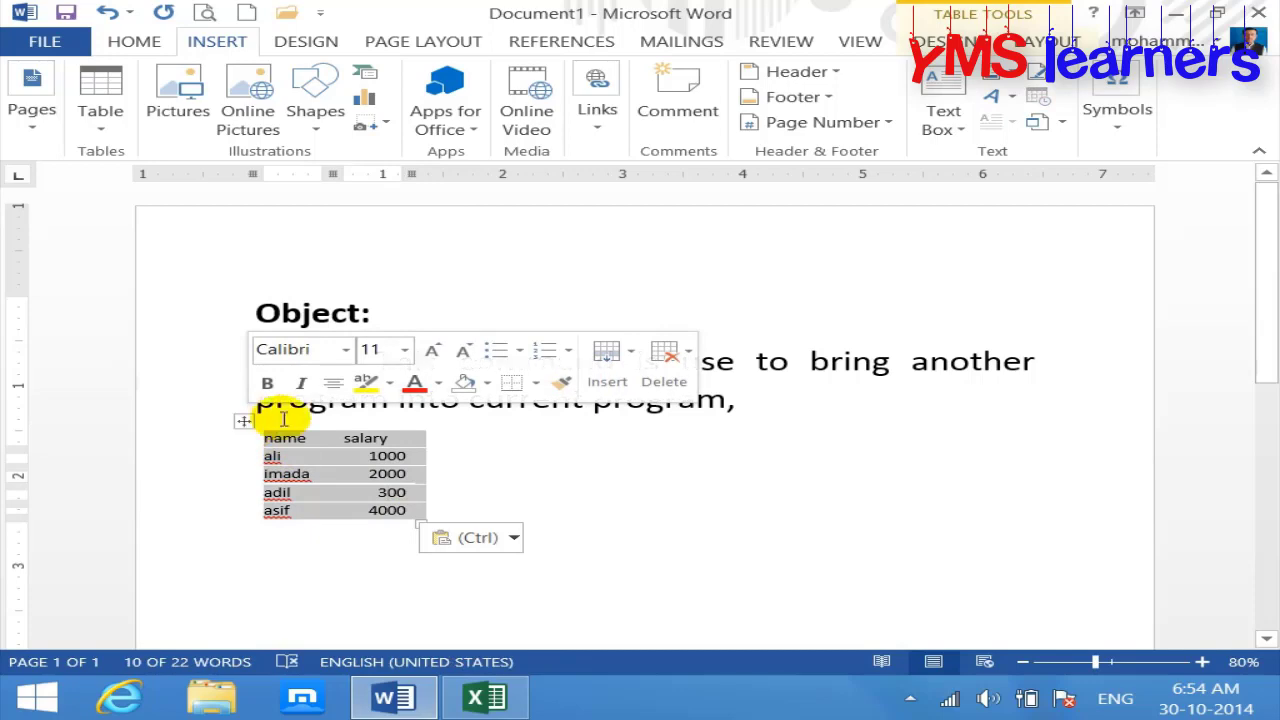
Step: Apply an orange banded table style to the pasted name and salary table
left_click(942, 41)
left_click(701, 120)
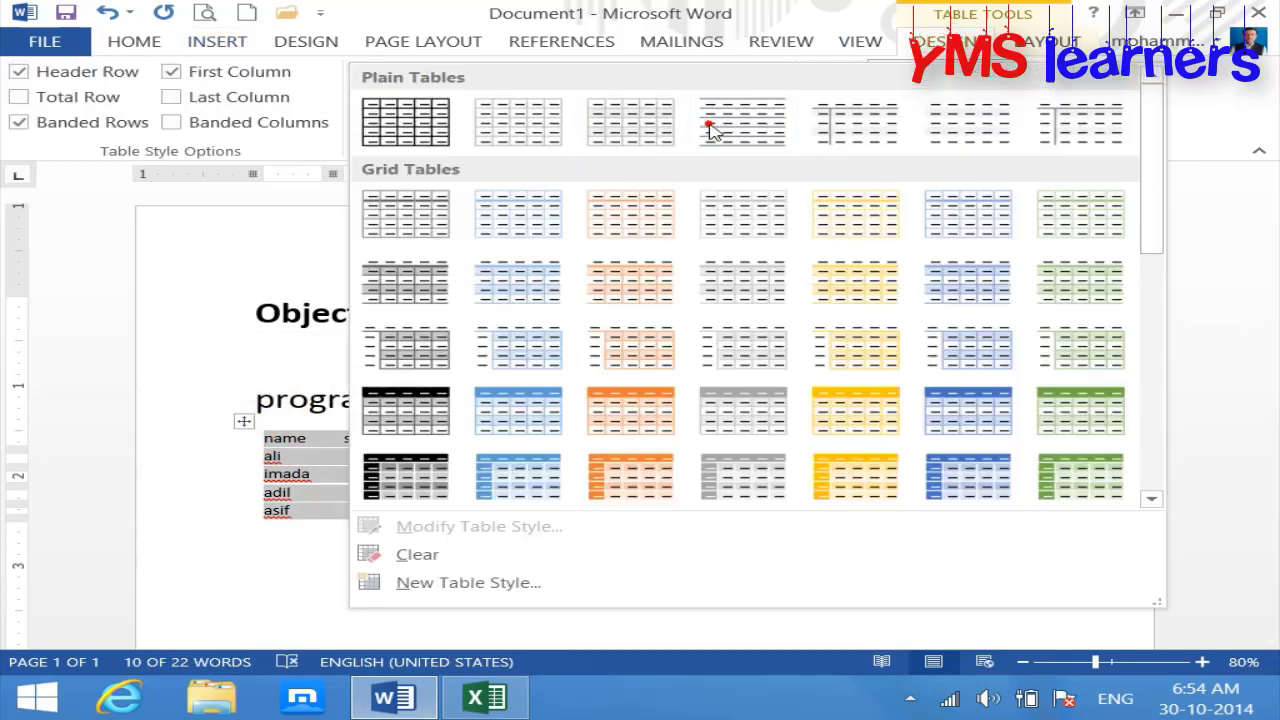
left_click(636, 391)
left_click(586, 528)
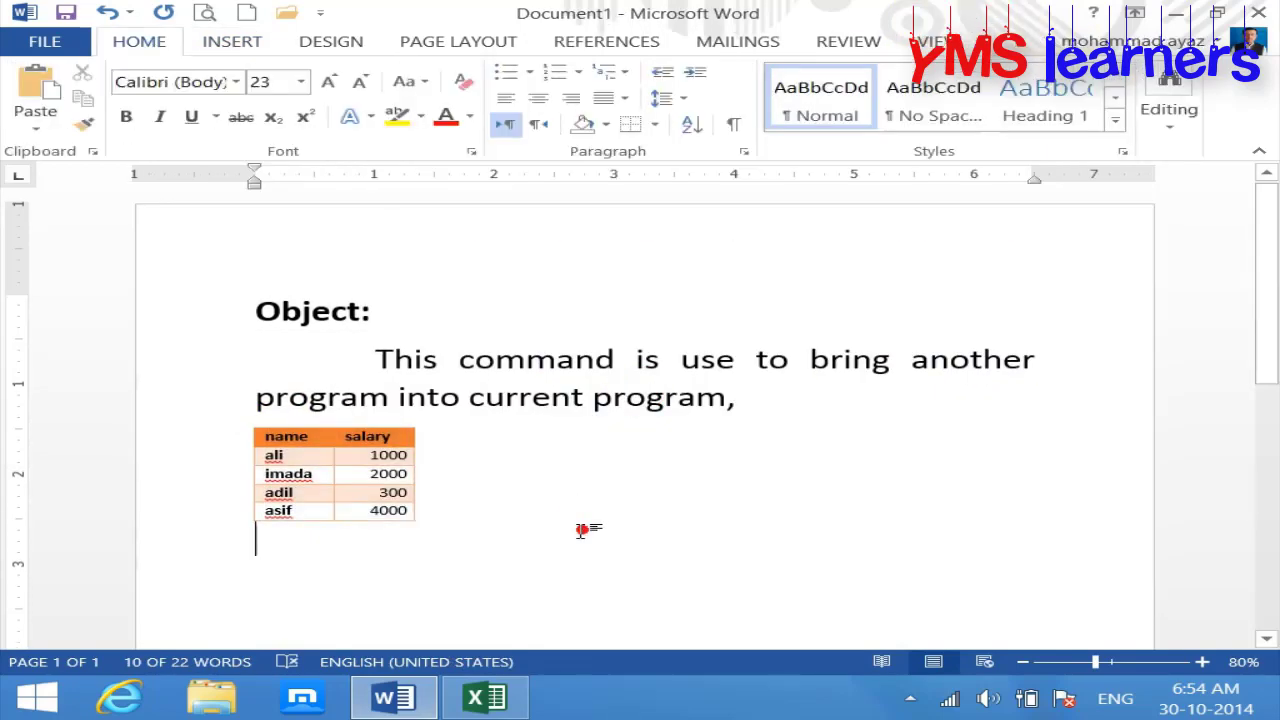
Step: Close the Excel workbook without saving it
left_click(495, 695)
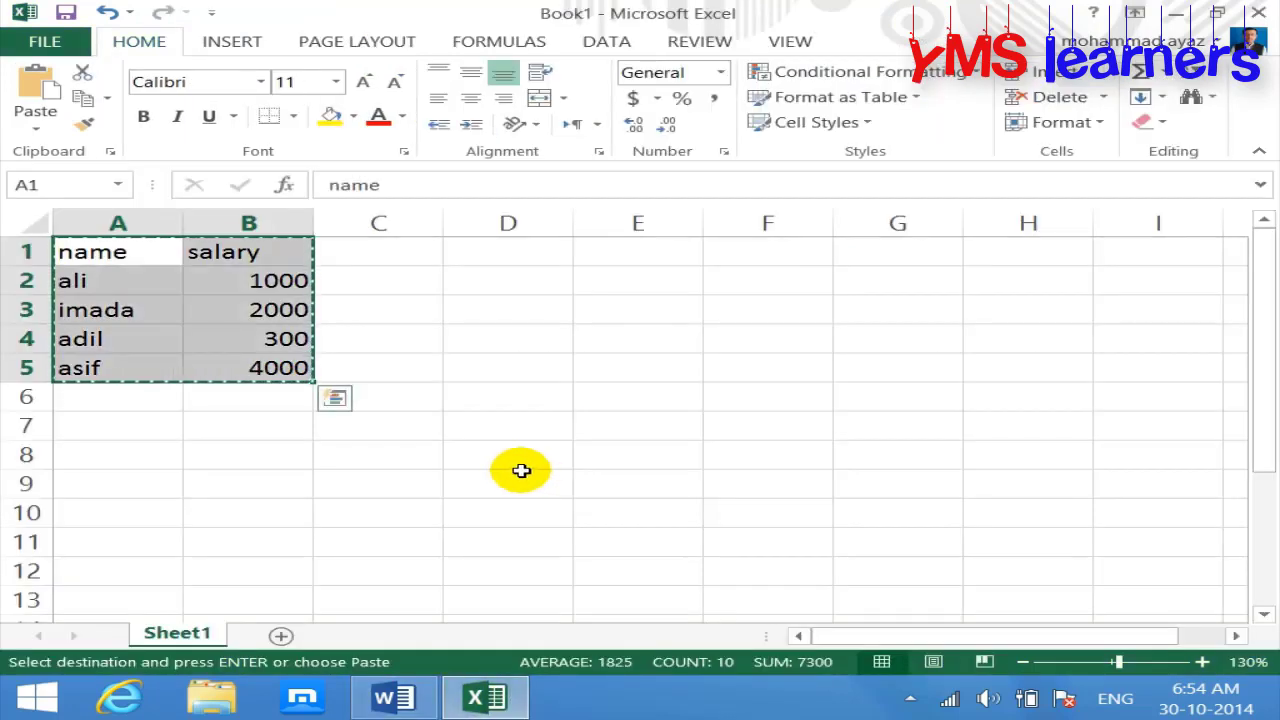
left_click(1258, 13)
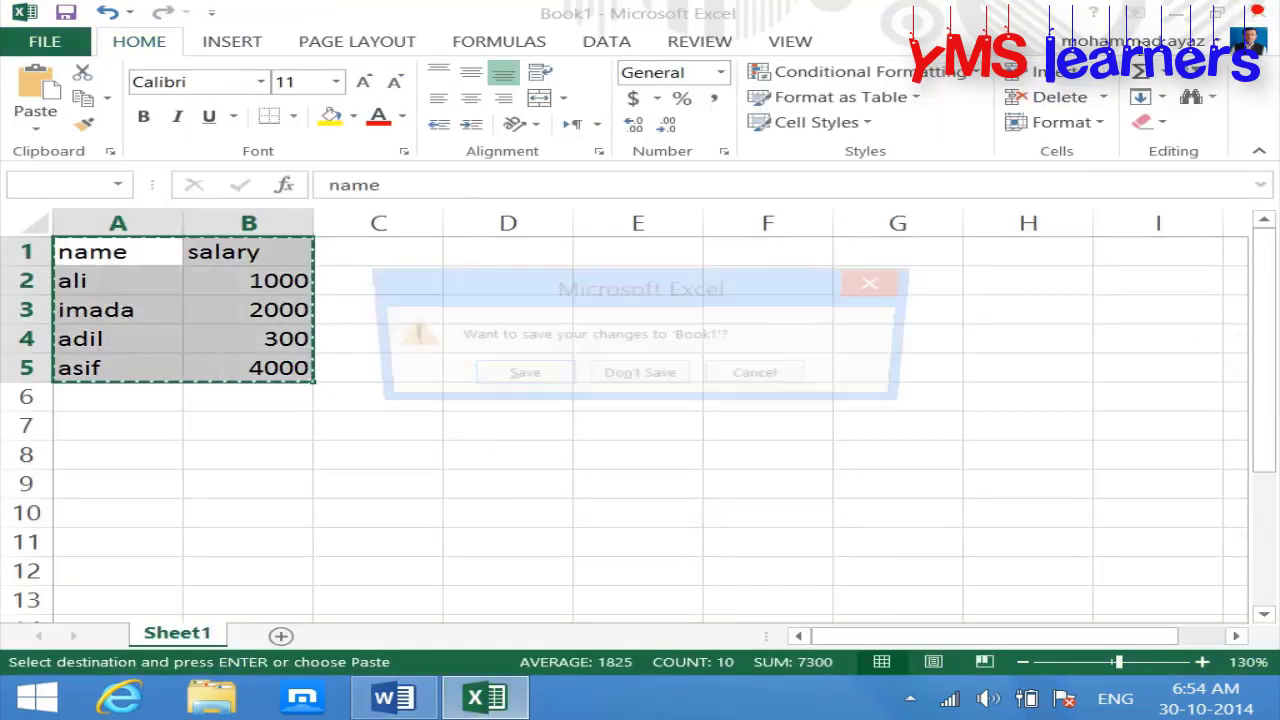
left_click(640, 384)
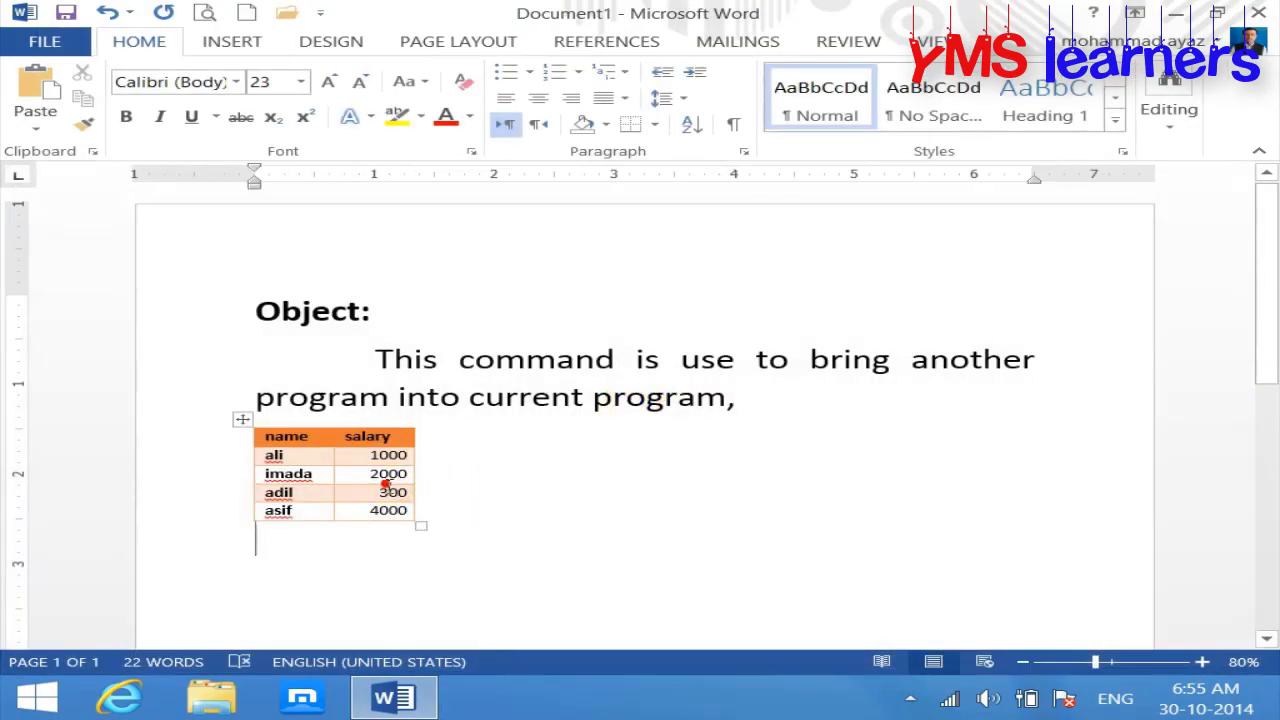
Step: Clear the table's contents, then remove it completely with Layout > Delete > Delete Table
left_click(245, 421)
key("Delete")
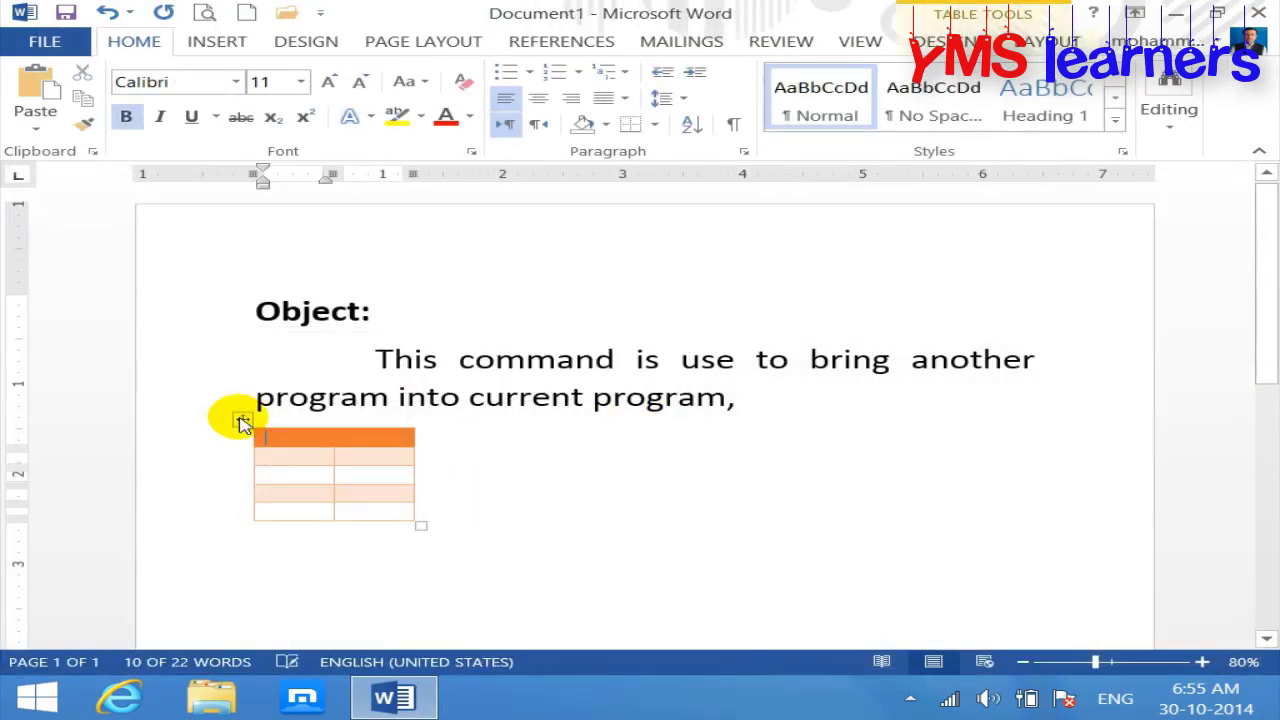
left_click(242, 421)
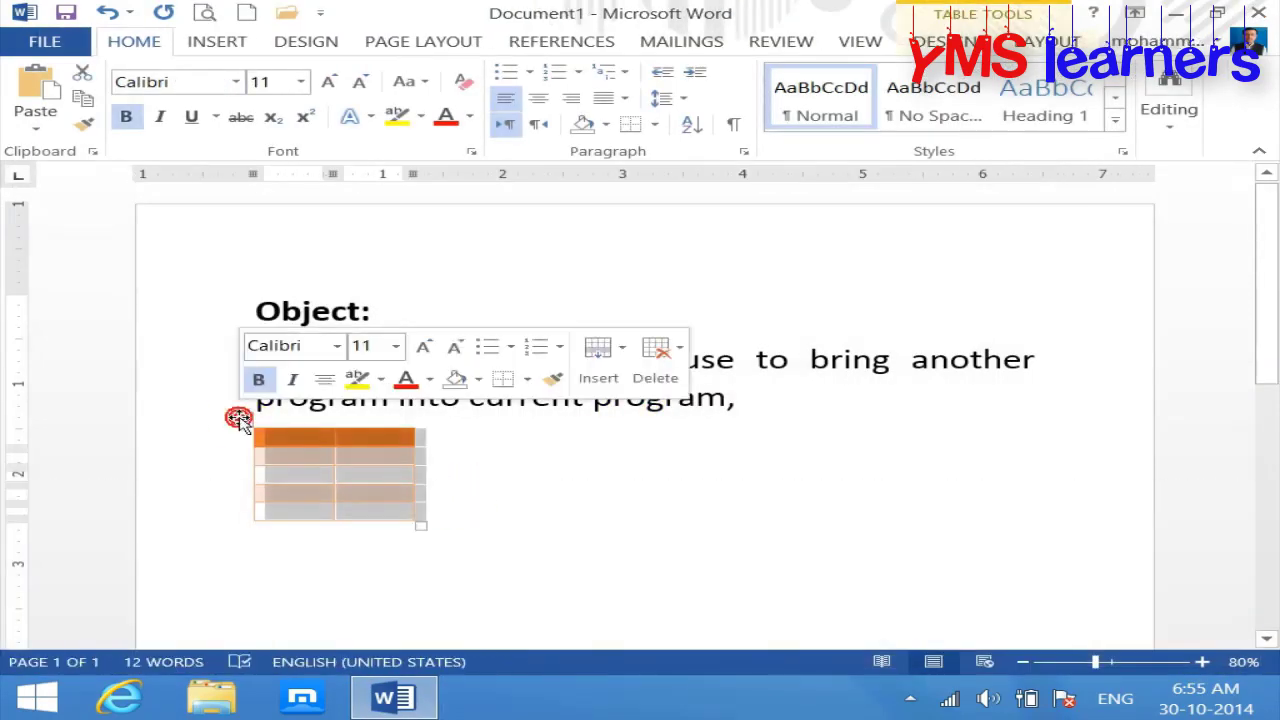
left_click(1040, 41)
left_click(353, 110)
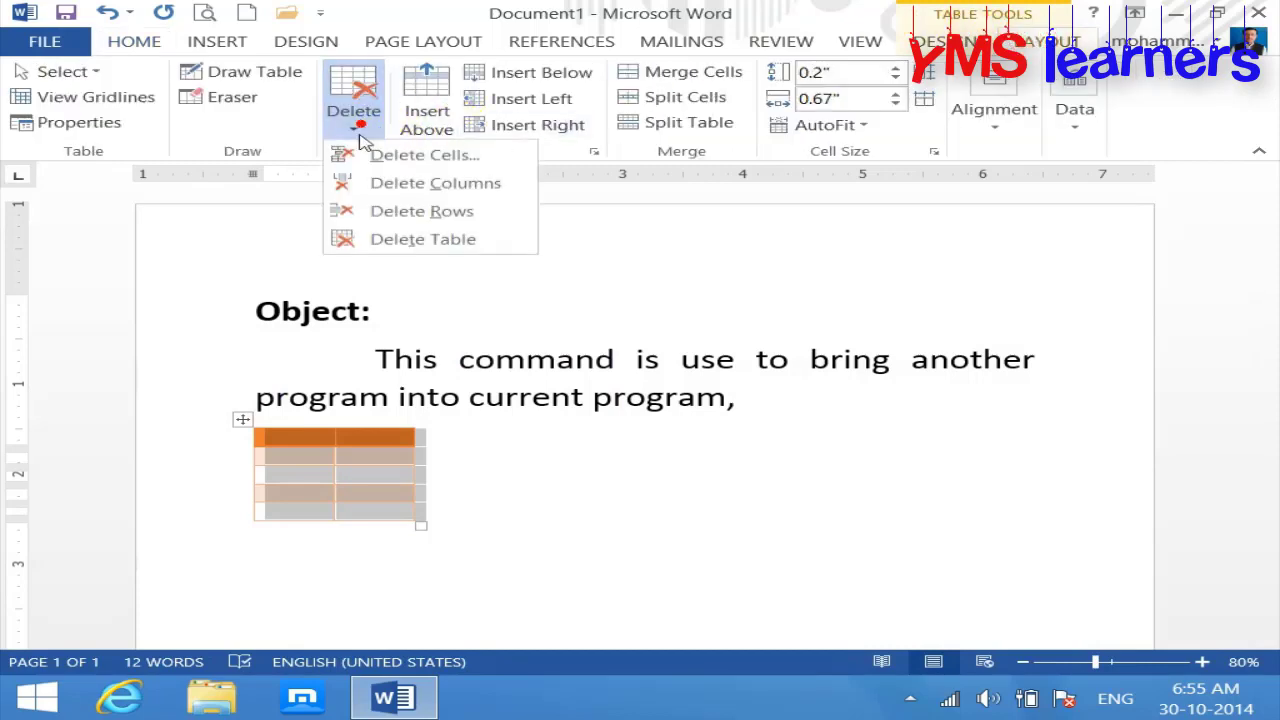
left_click(384, 239)
left_click(232, 41)
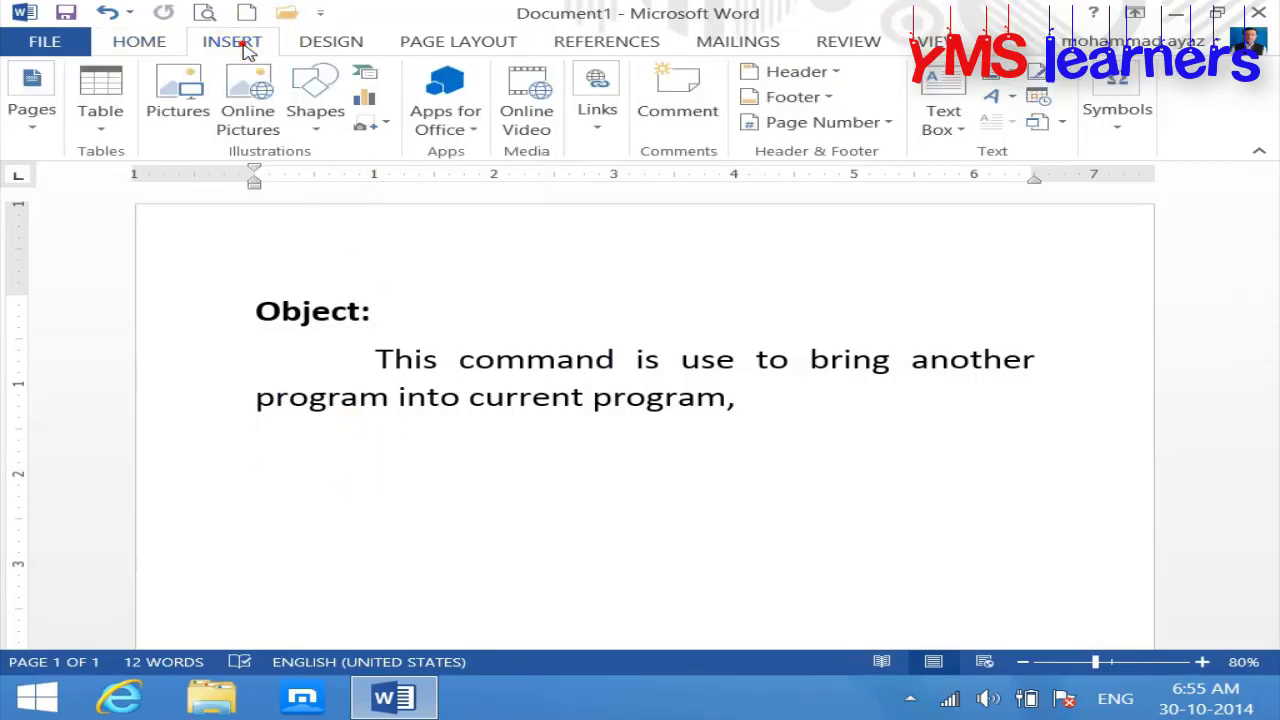
Step: Insert a new Microsoft Excel Worksheet object from the Object dialog's Create New list
left_click(1062, 121)
left_click(1090, 152)
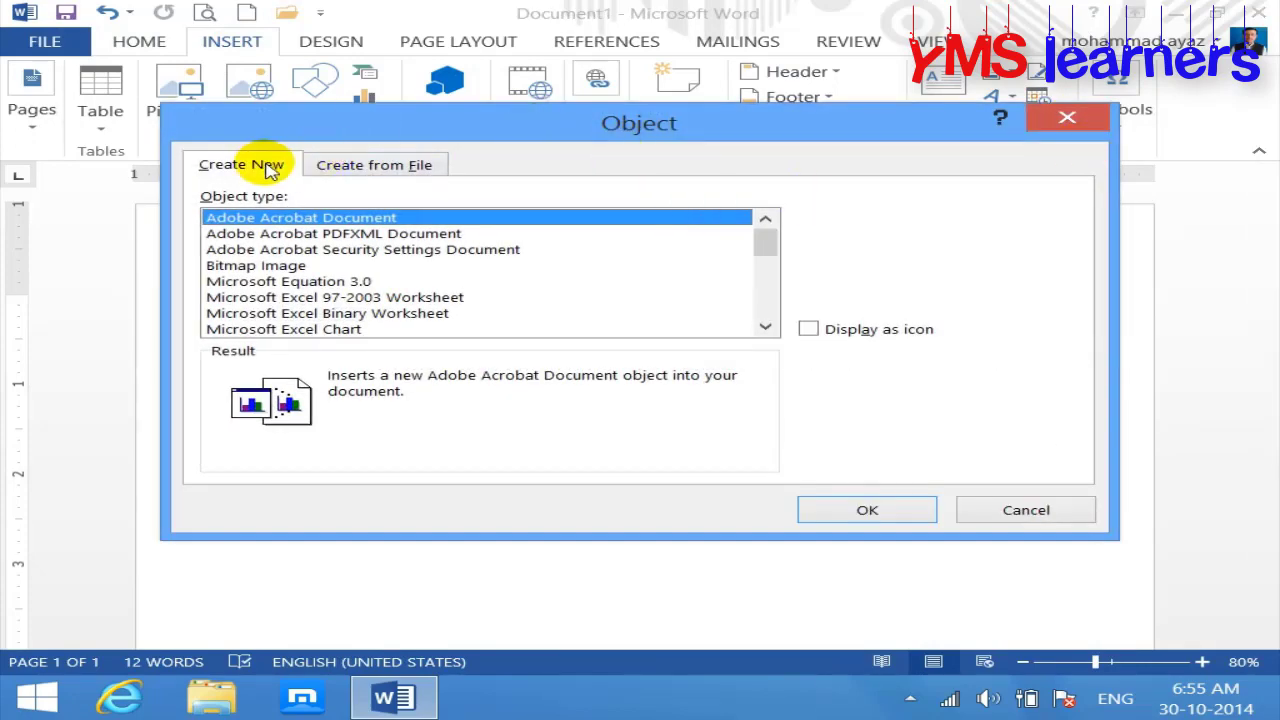
left_click(765, 326)
left_click(765, 328)
left_click(765, 328)
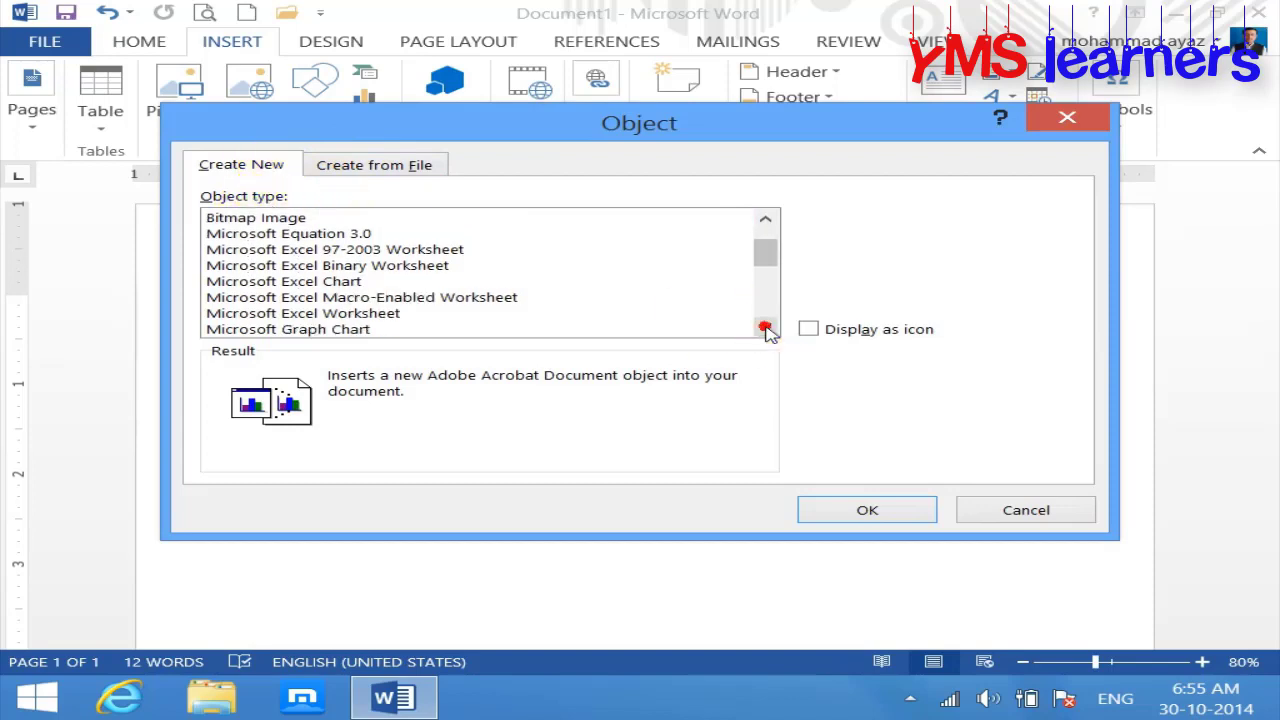
left_click(462, 314)
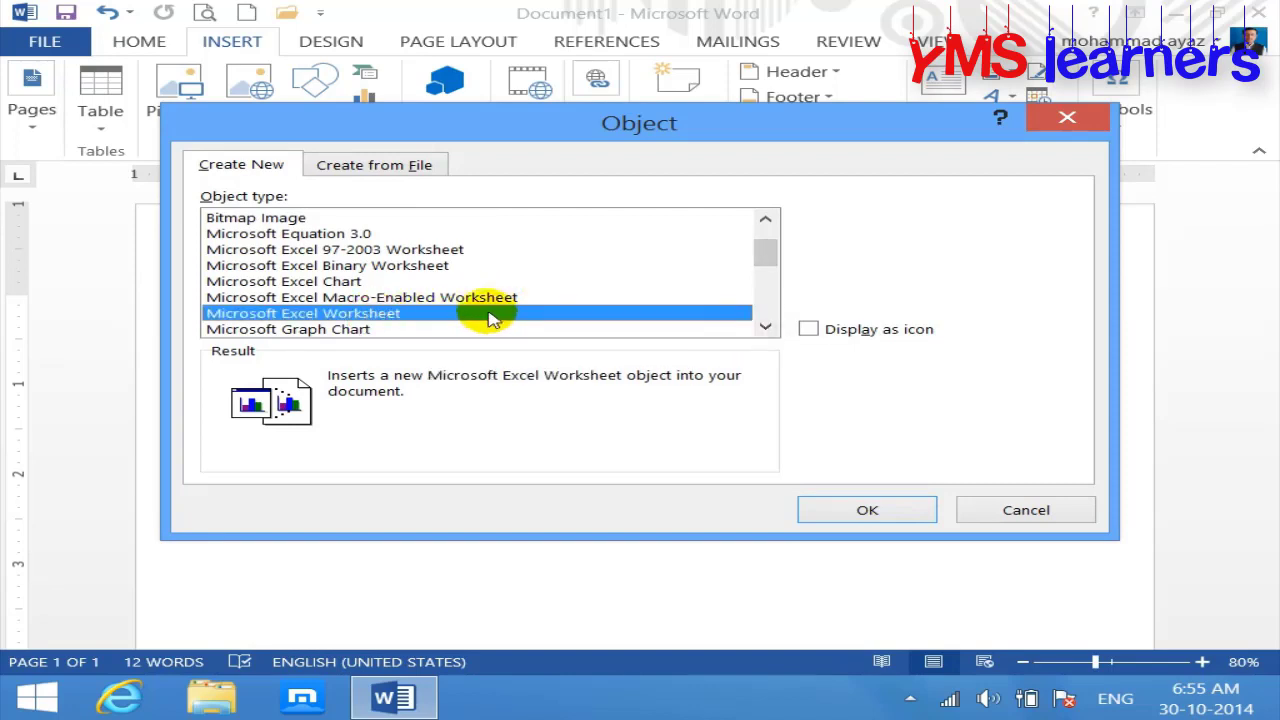
left_click(882, 508)
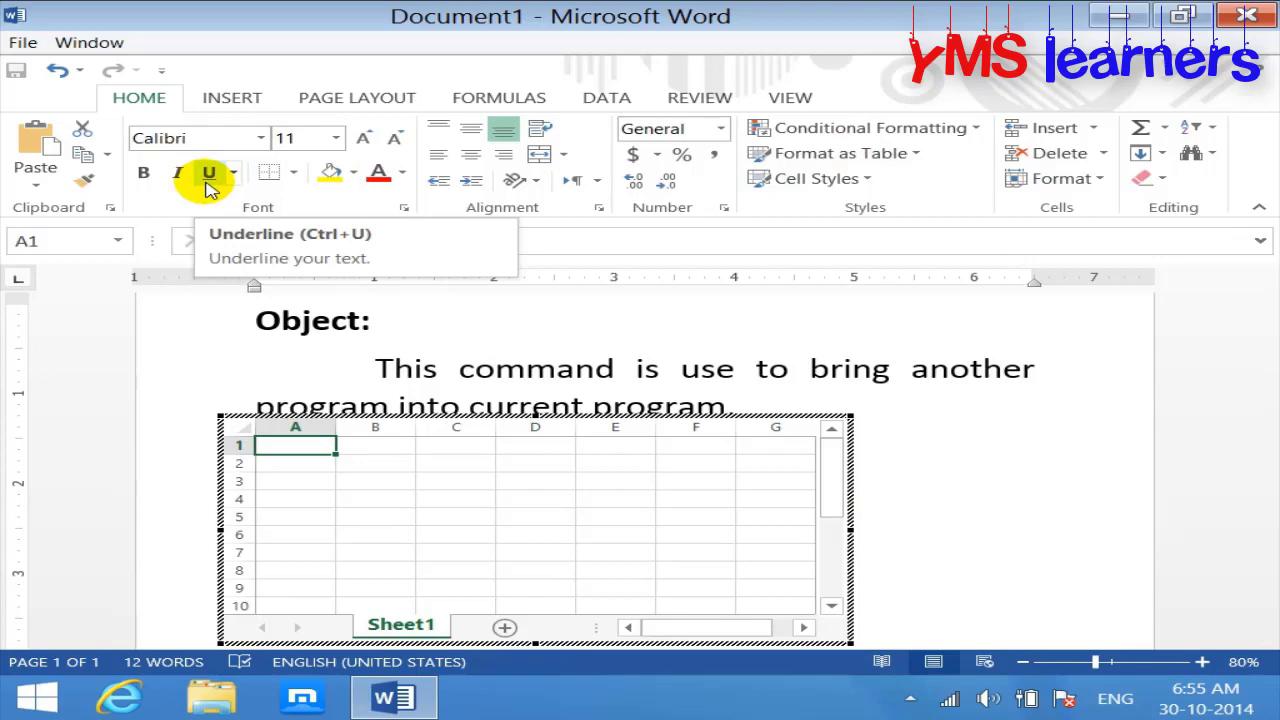
Step: Minimize and restore Word, then scroll down to view the empty embedded worksheet grid
left_click(1105, 20)
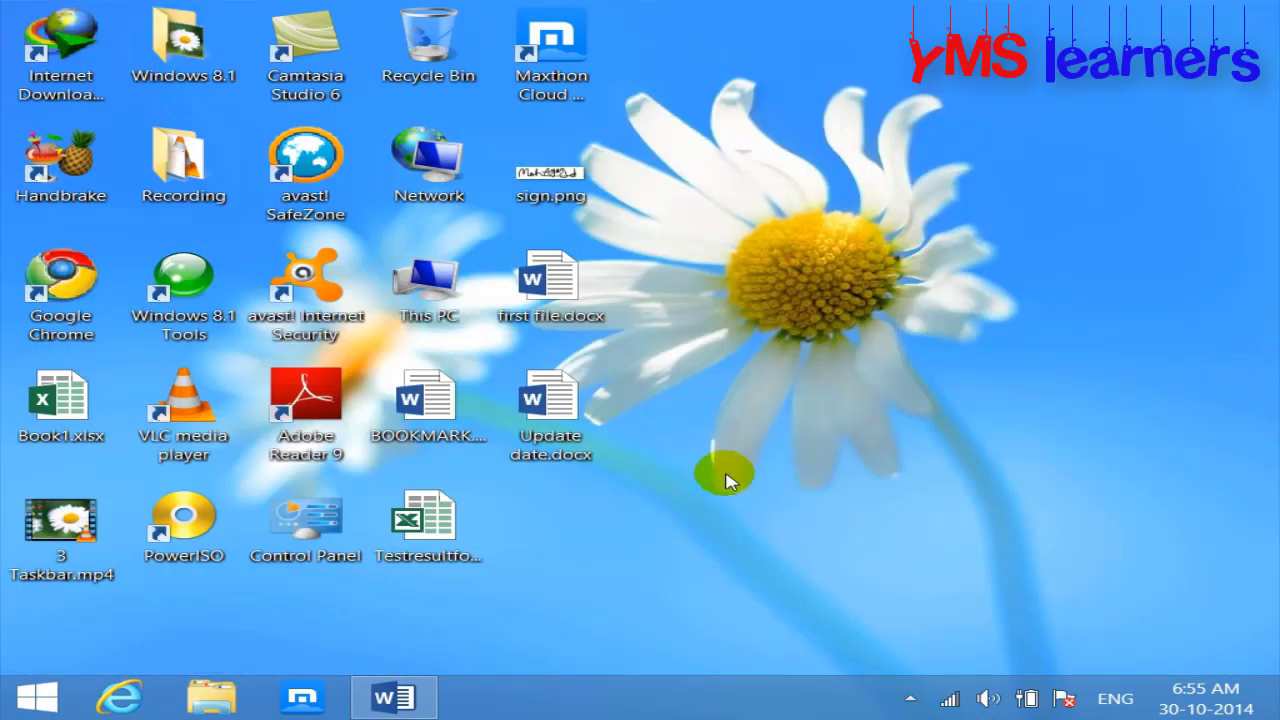
left_click(394, 697)
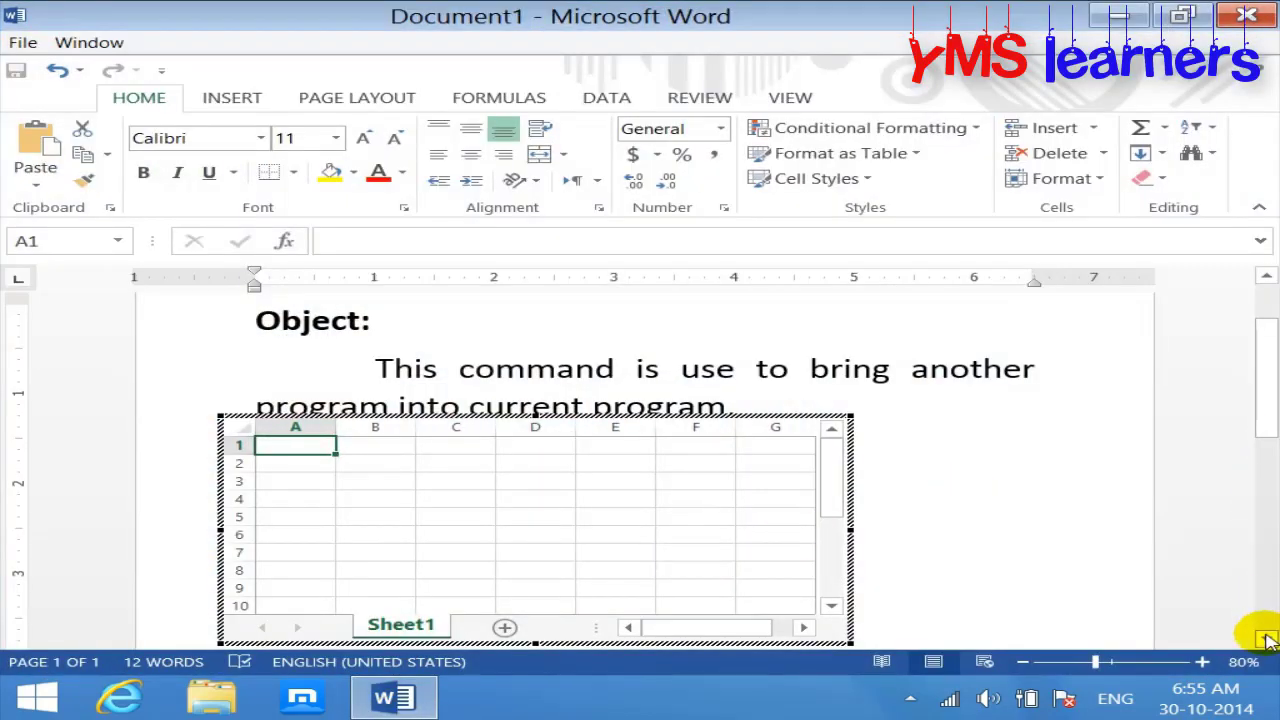
left_click(1265, 638)
left_click(1265, 638)
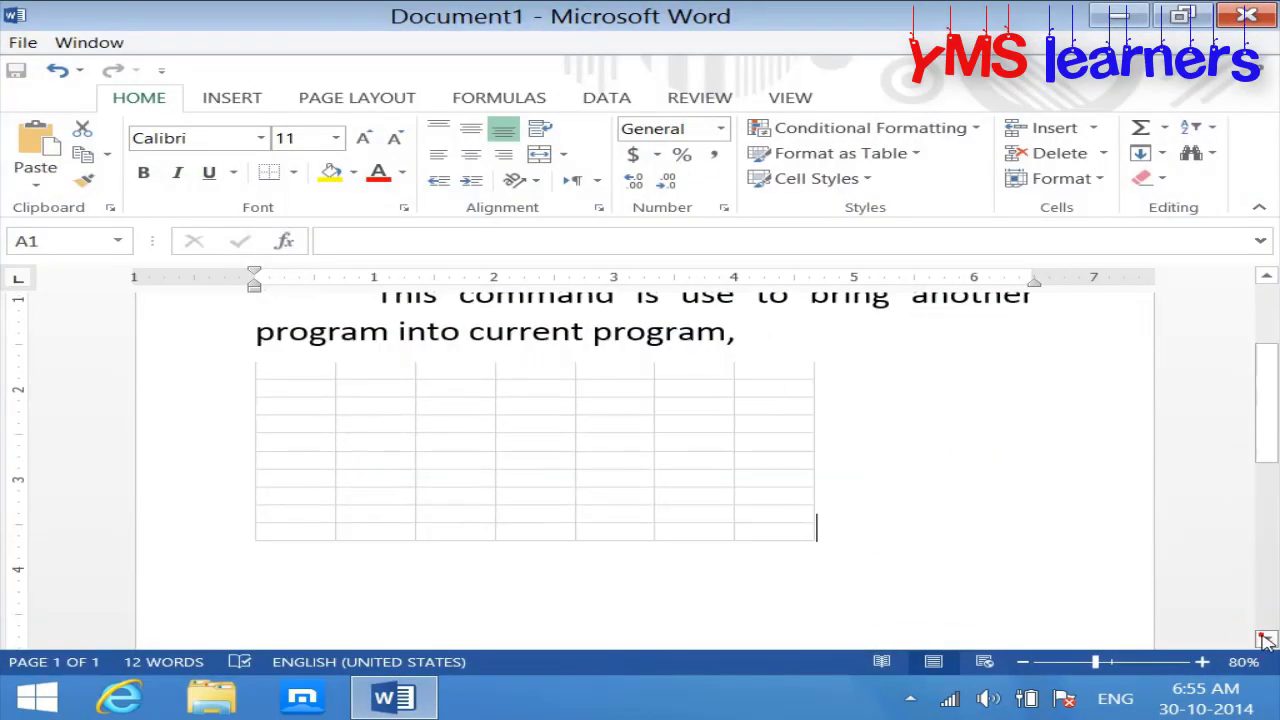
left_click(1265, 638)
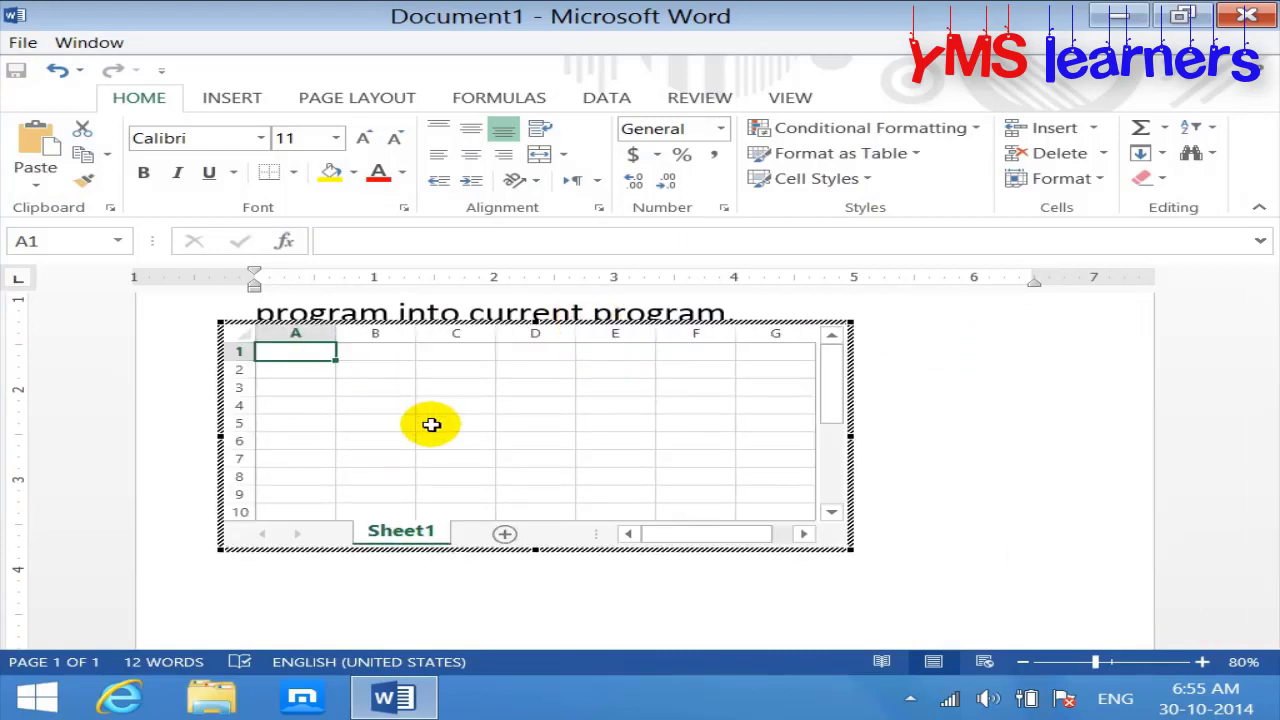
Step: Type the NAME, POST and SALARY headings and five employee names in column A
type("NAME")
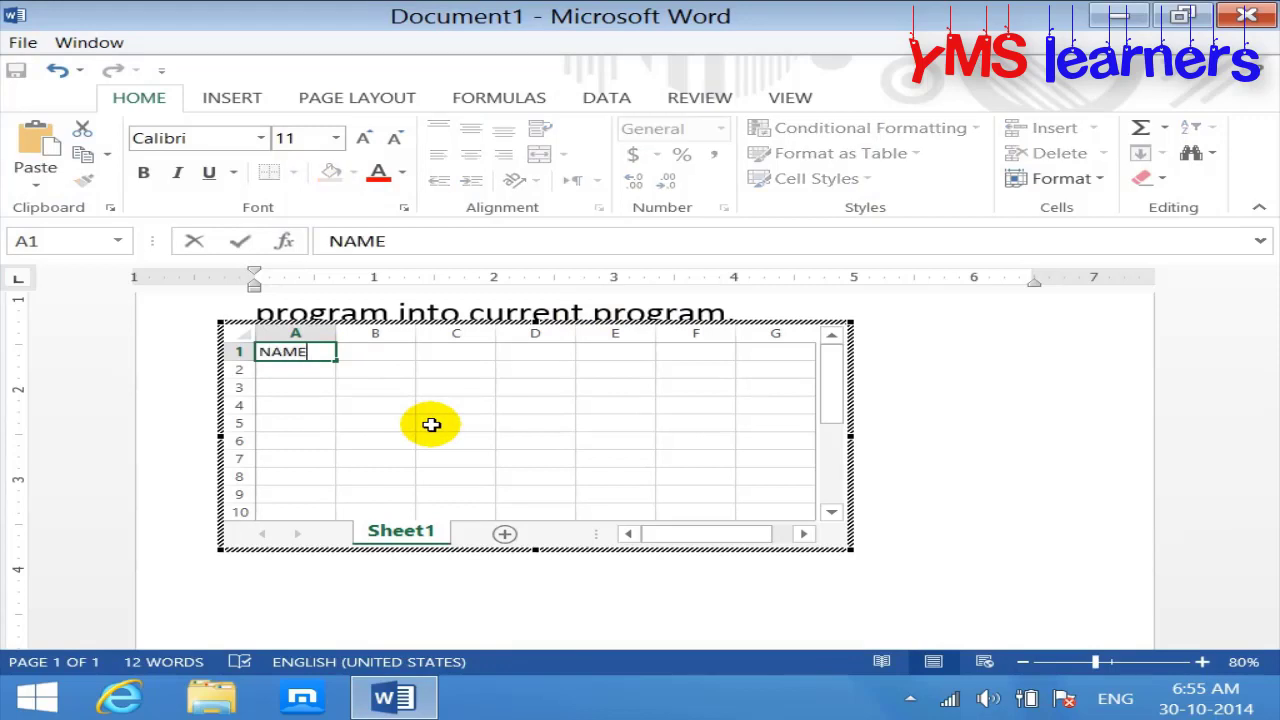
key("Tab")
type("PO")
key("Tab")
type("SAL")
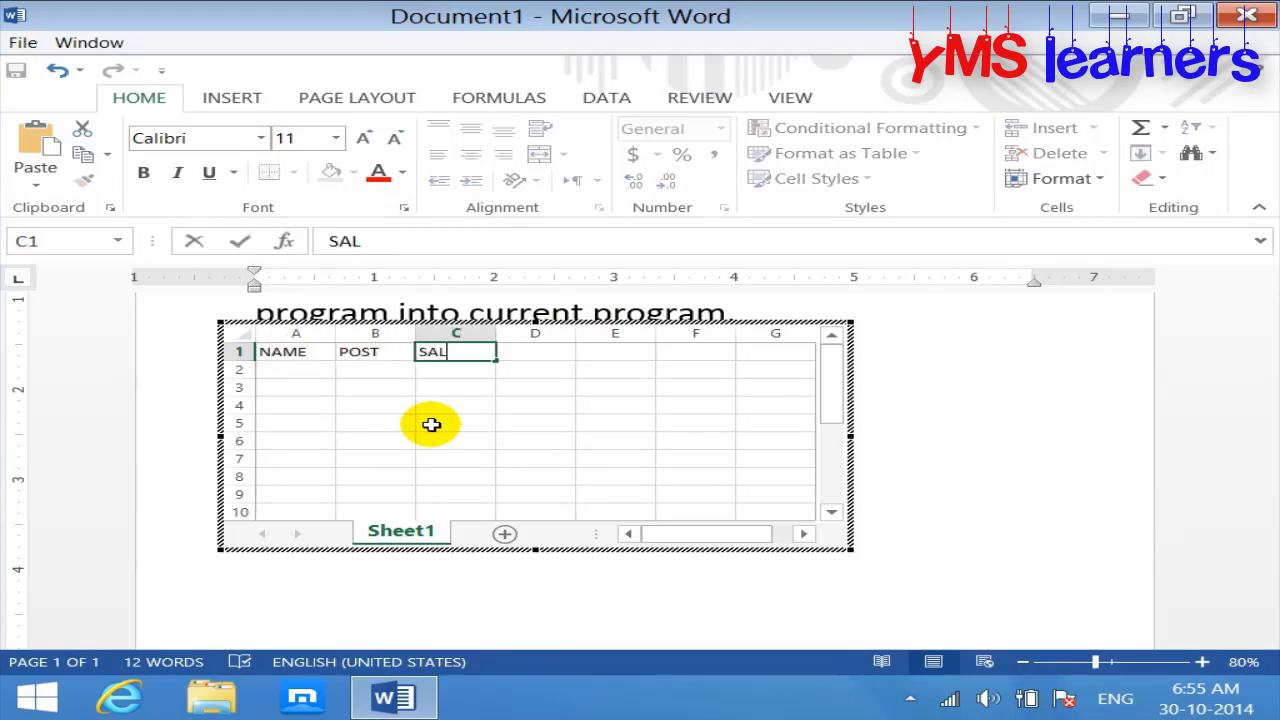
type("ARY")
key("Return")
type("AI")
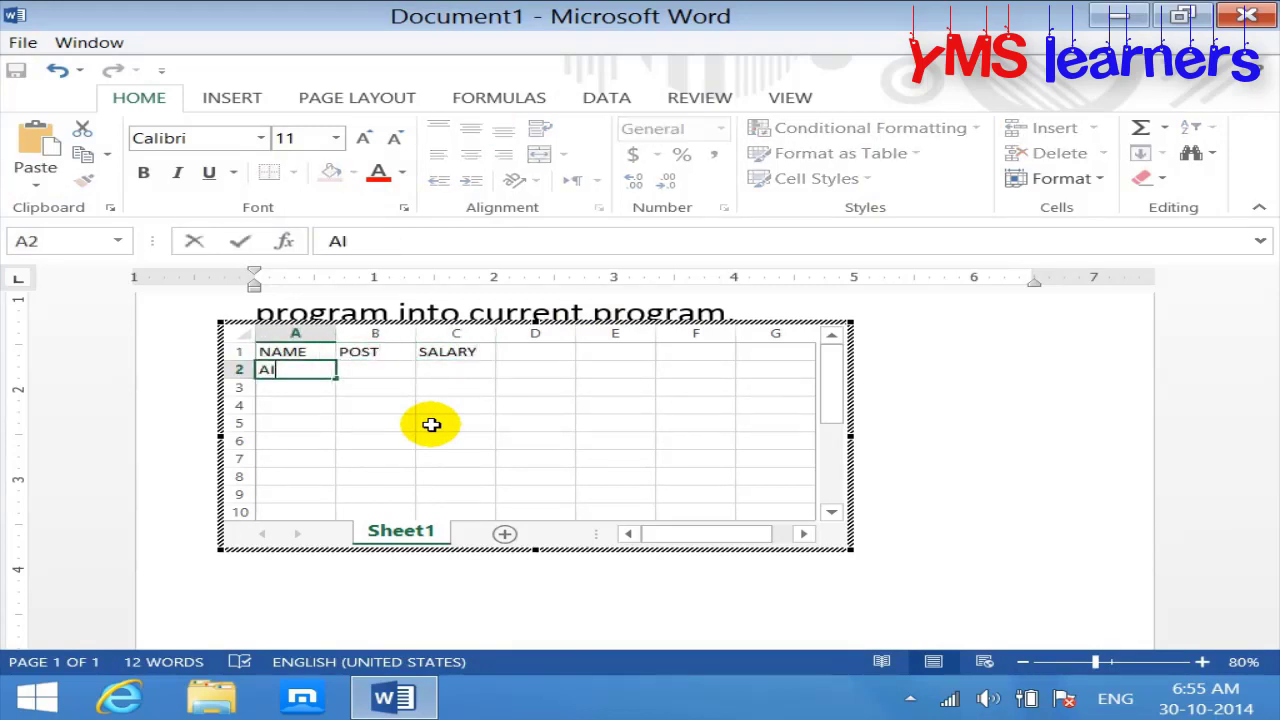
key("Return")
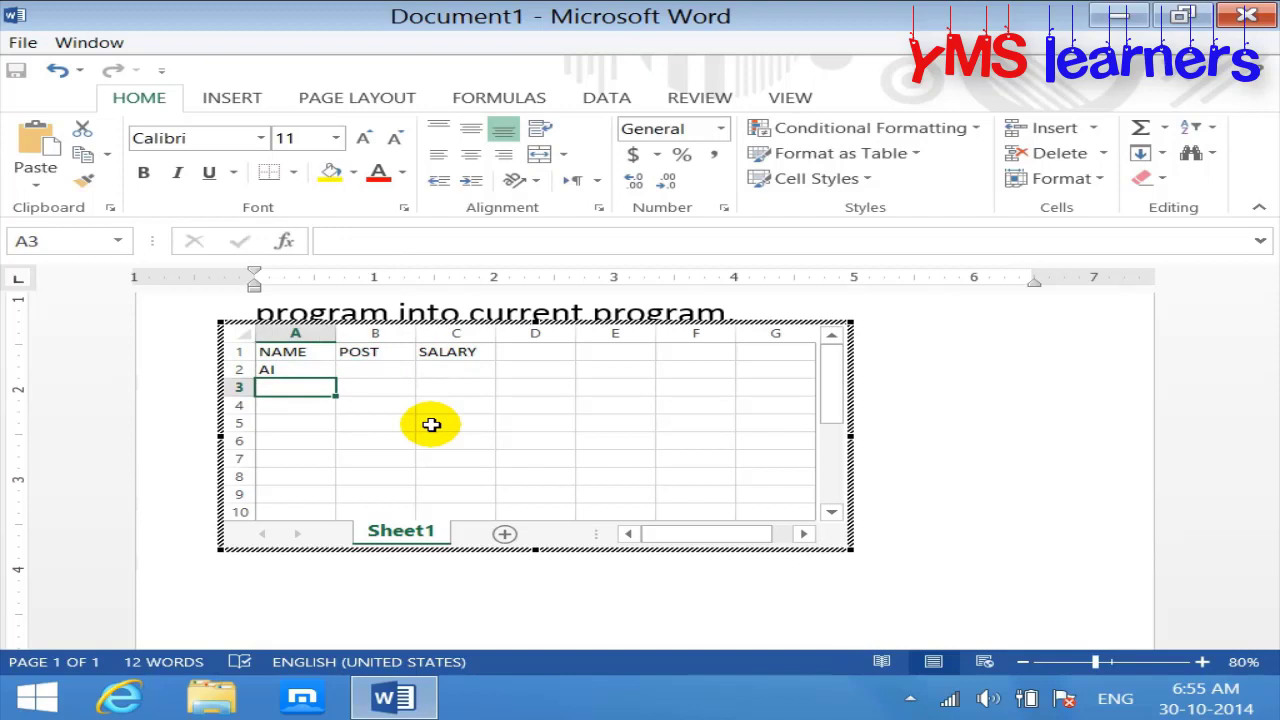
key("Up")
type("ALI")
key("Return")
type("IMAD")
key("Return")
type("DI")
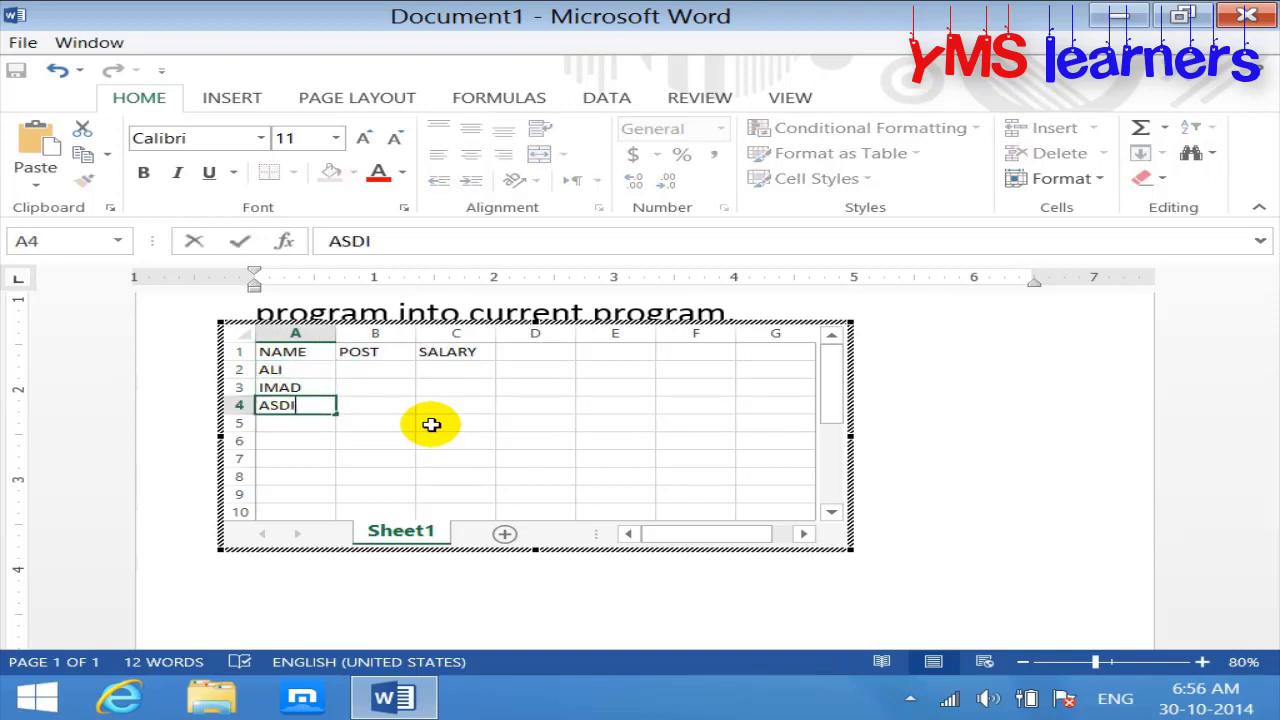
type("IF")
key("Return")
type("FAWAD")
key("Return")
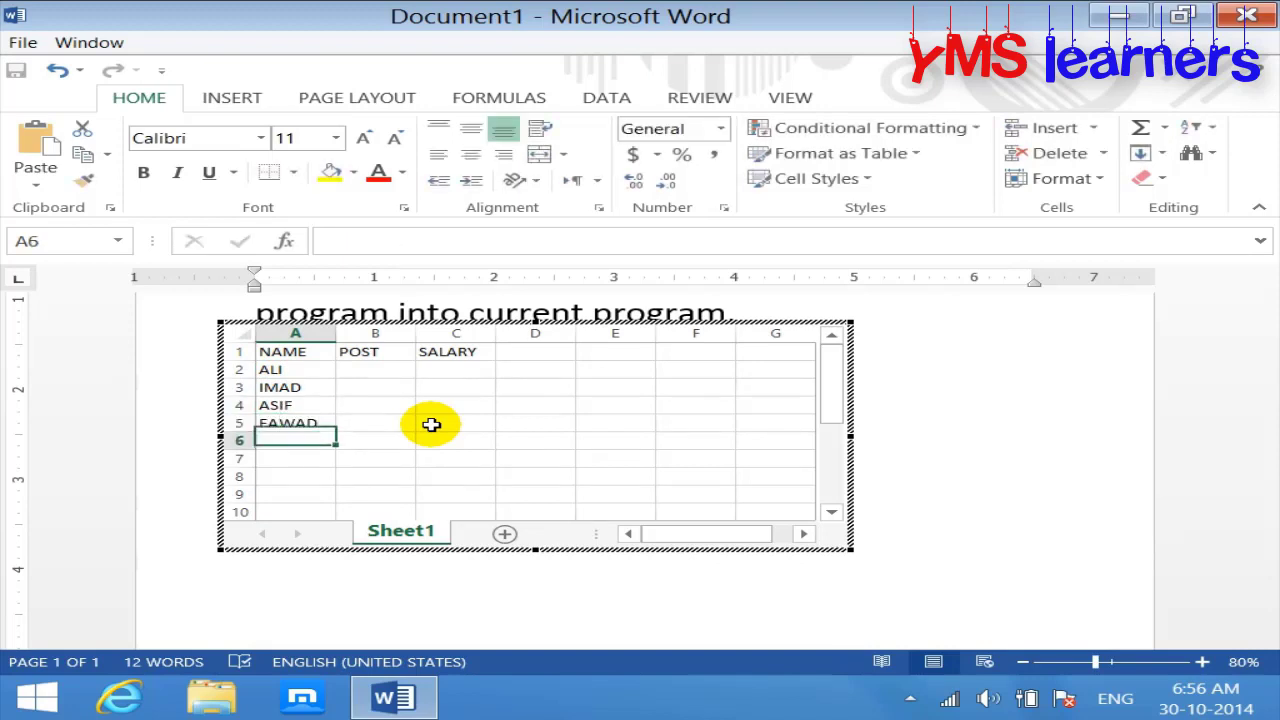
type("DAW")
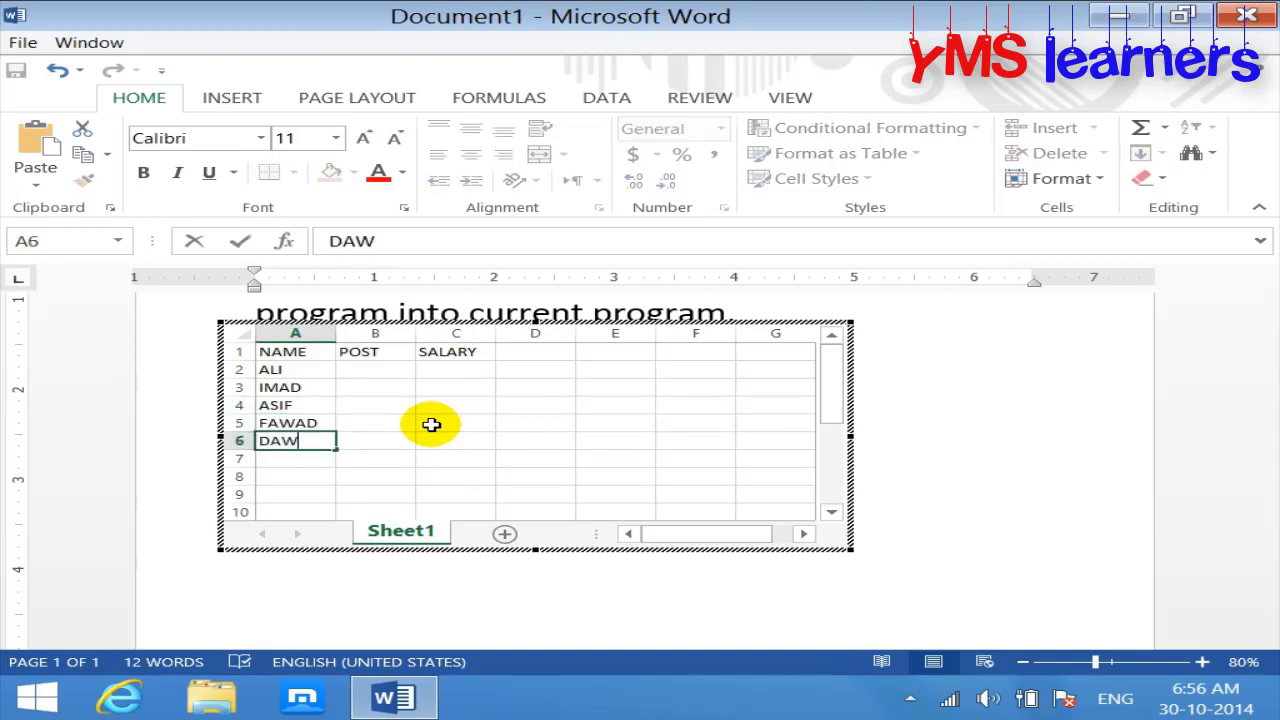
Step: Enter the posts DOCTOR, ENGINEER, CLERK, TEACHER and MANGER in the POST column
key("Right")
key("Up")
key("Up")
key("Up")
key("Up")
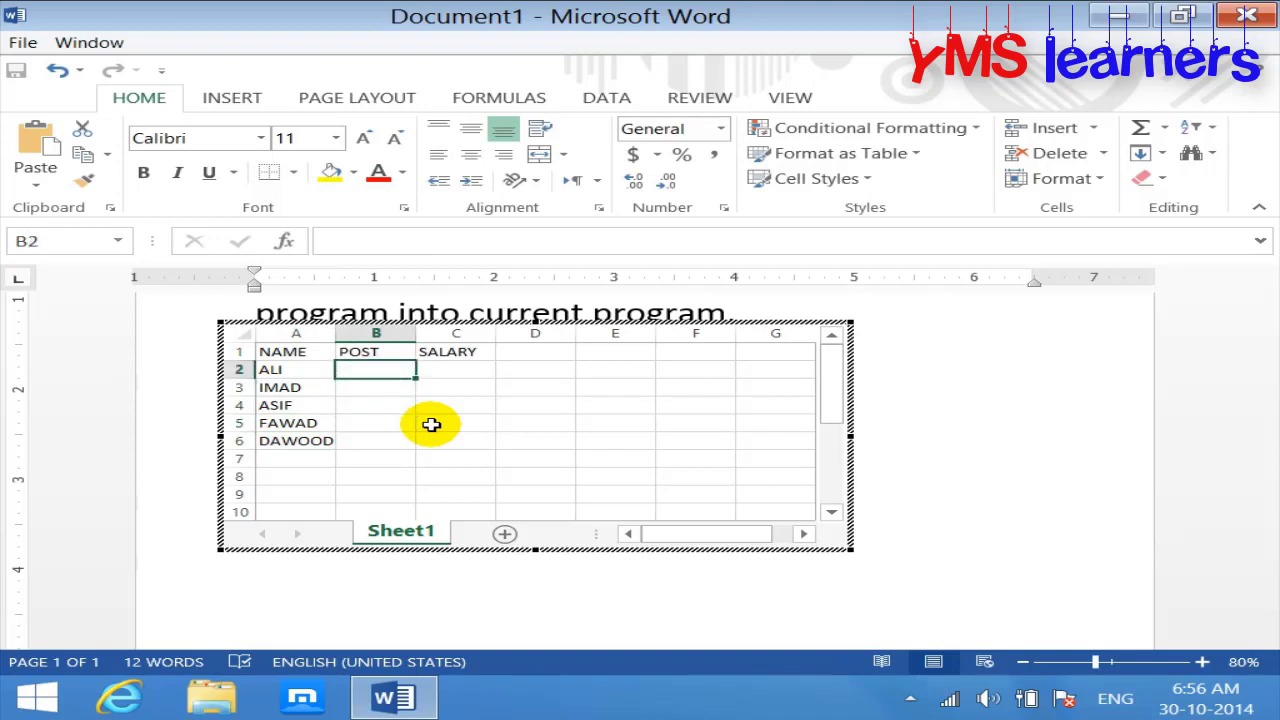
type("DOCTOR")
key("Return")
type("ENGINEER")
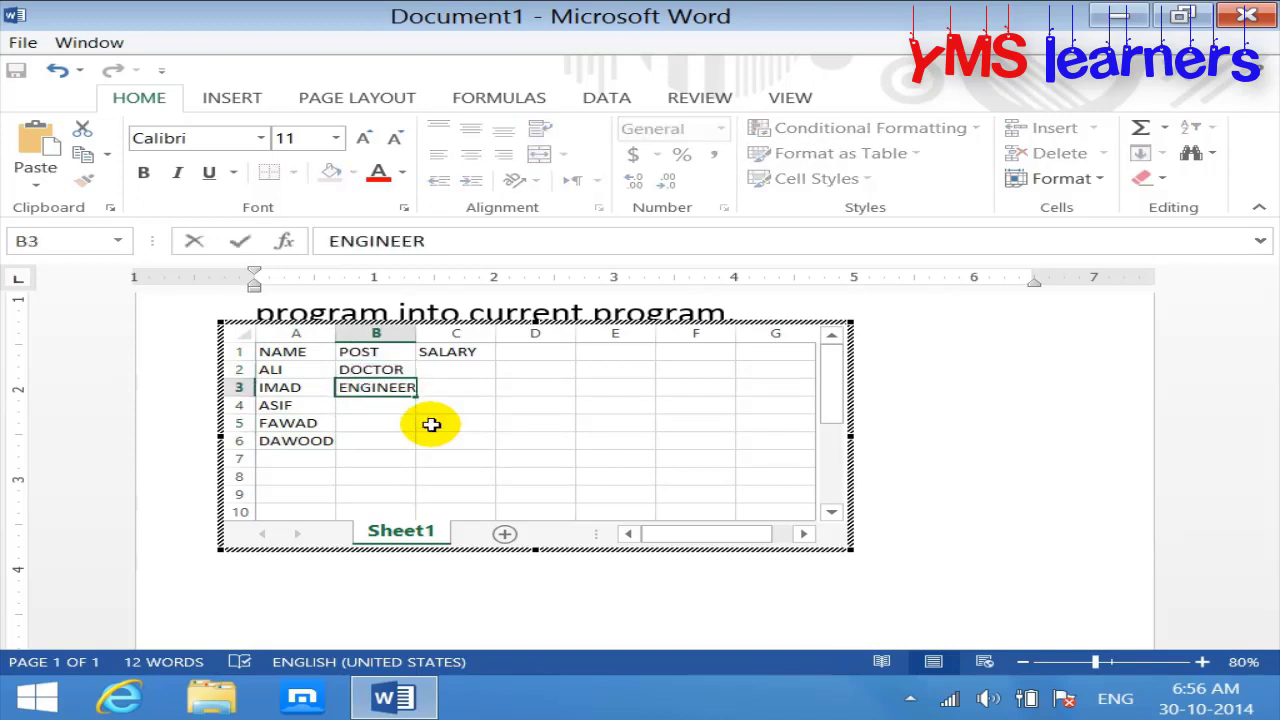
key("Return")
type("CLERK")
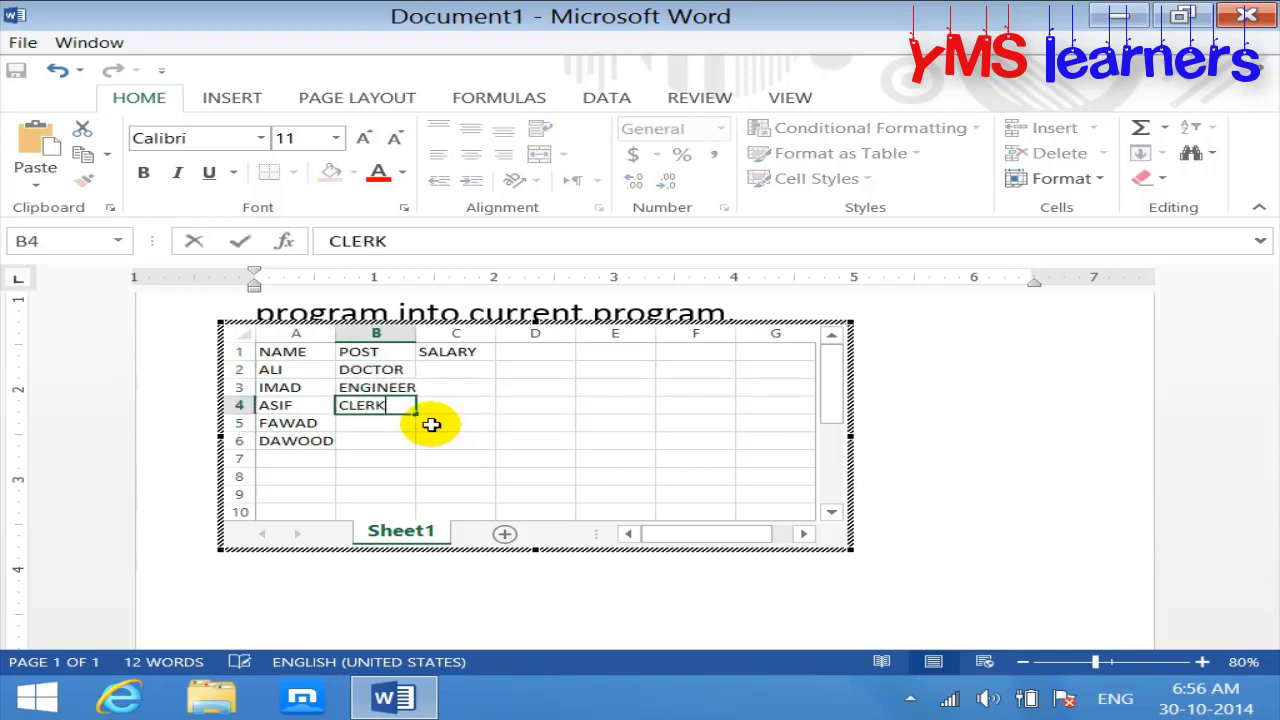
key("Return")
type("TEACHER")
key("Return")
type("MANG")
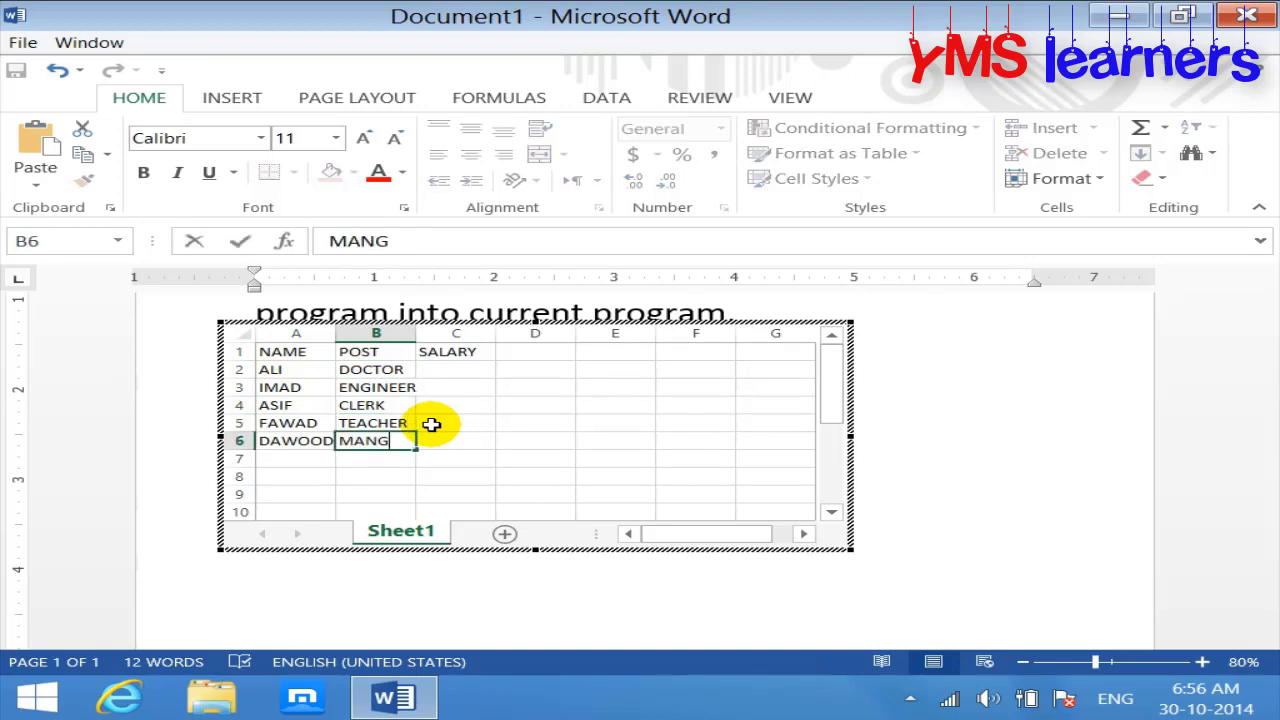
type("ER")
Step: Enter salaries 1000, 2000, 3000, 4000 and 5000 in the SALARY column
key("Right")
key("Up")
key("Up")
key("Up")
key("Up")
type("1")
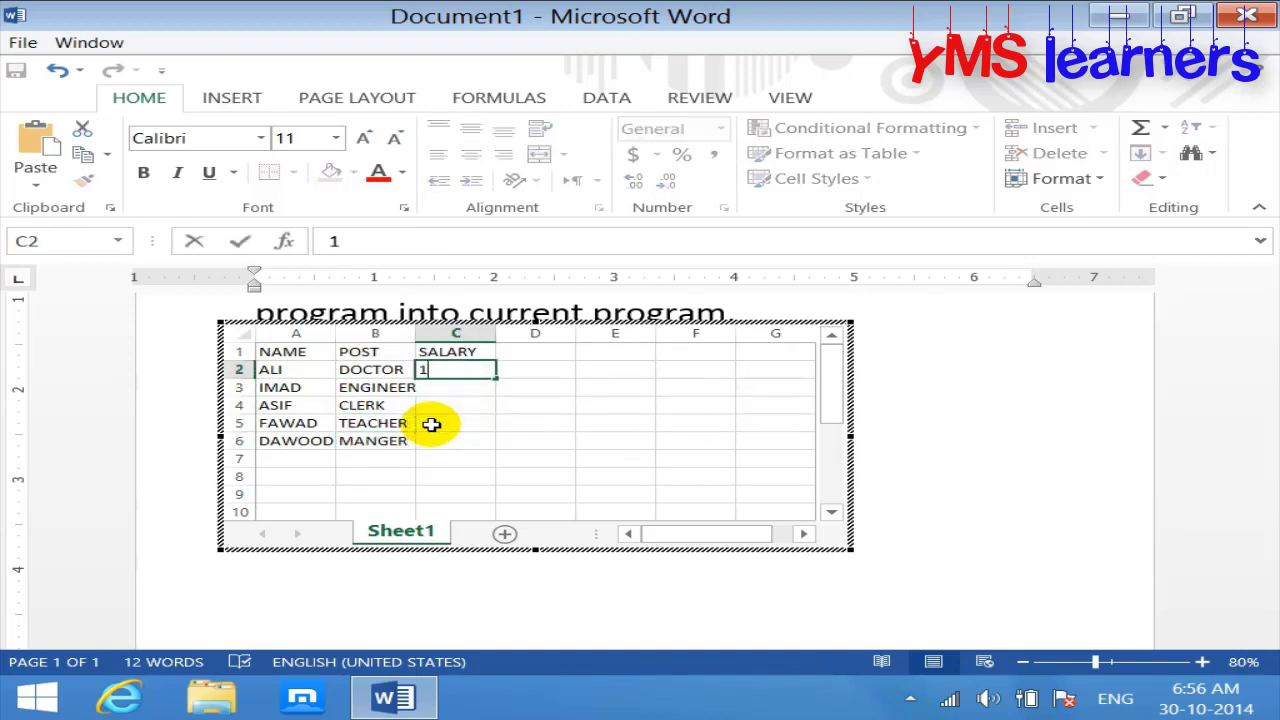
type("000")
key("Return")
type("2000")
key("Return")
type("3000")
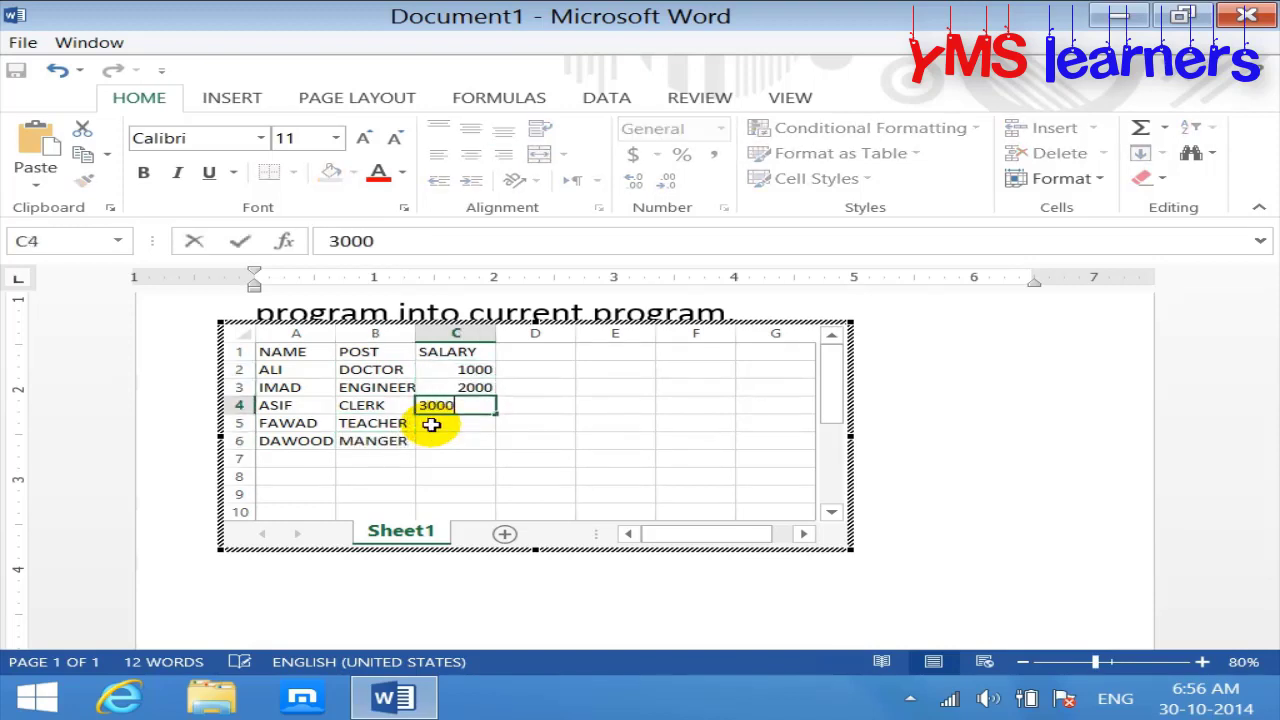
key("Return")
type("4000")
key("Return")
type("5000")
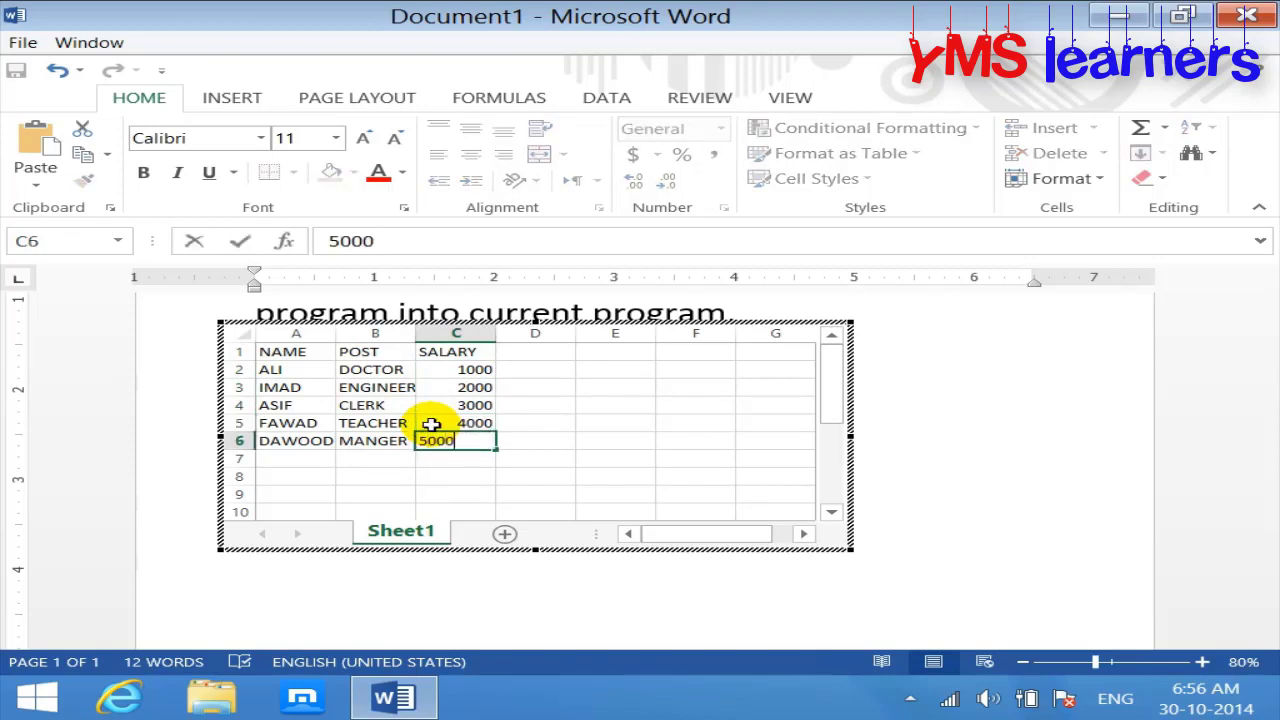
key("Return")
Step: Enlarge the A1:C6 table text to 14 point and widen columns A, B and C to fit
left_click_drag(300, 351, 442, 447)
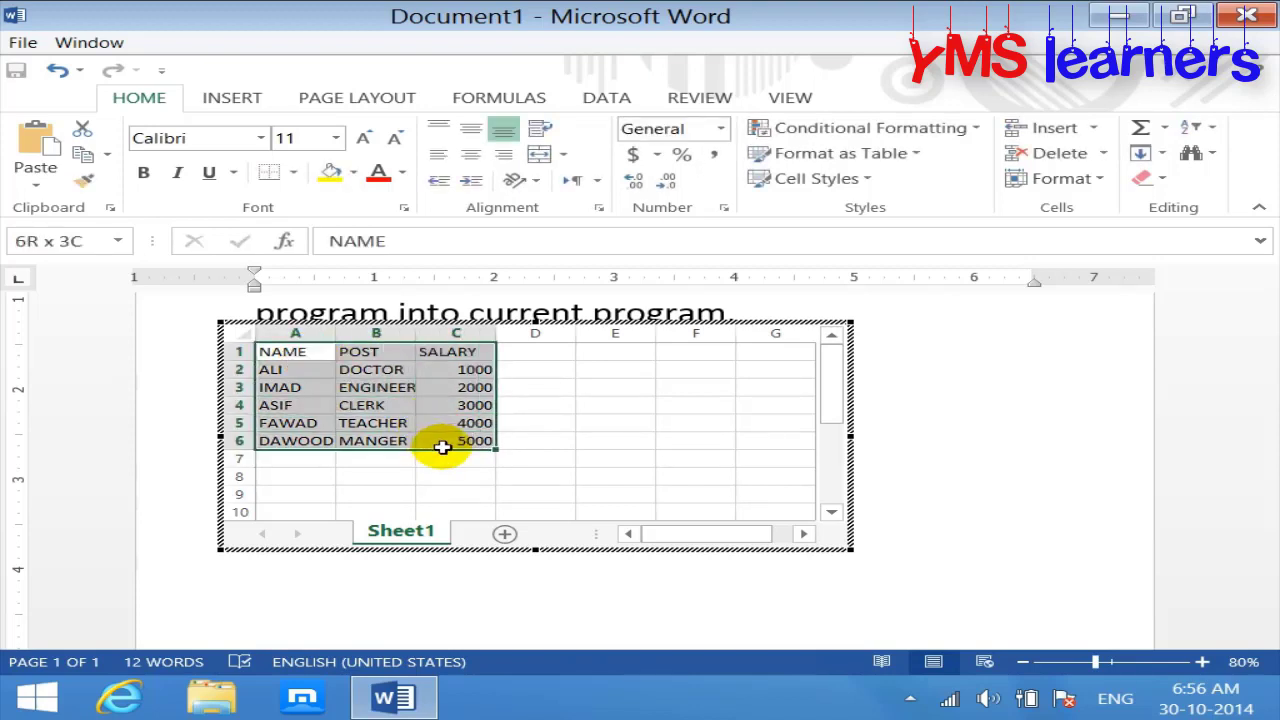
left_click(364, 137)
left_click(365, 140)
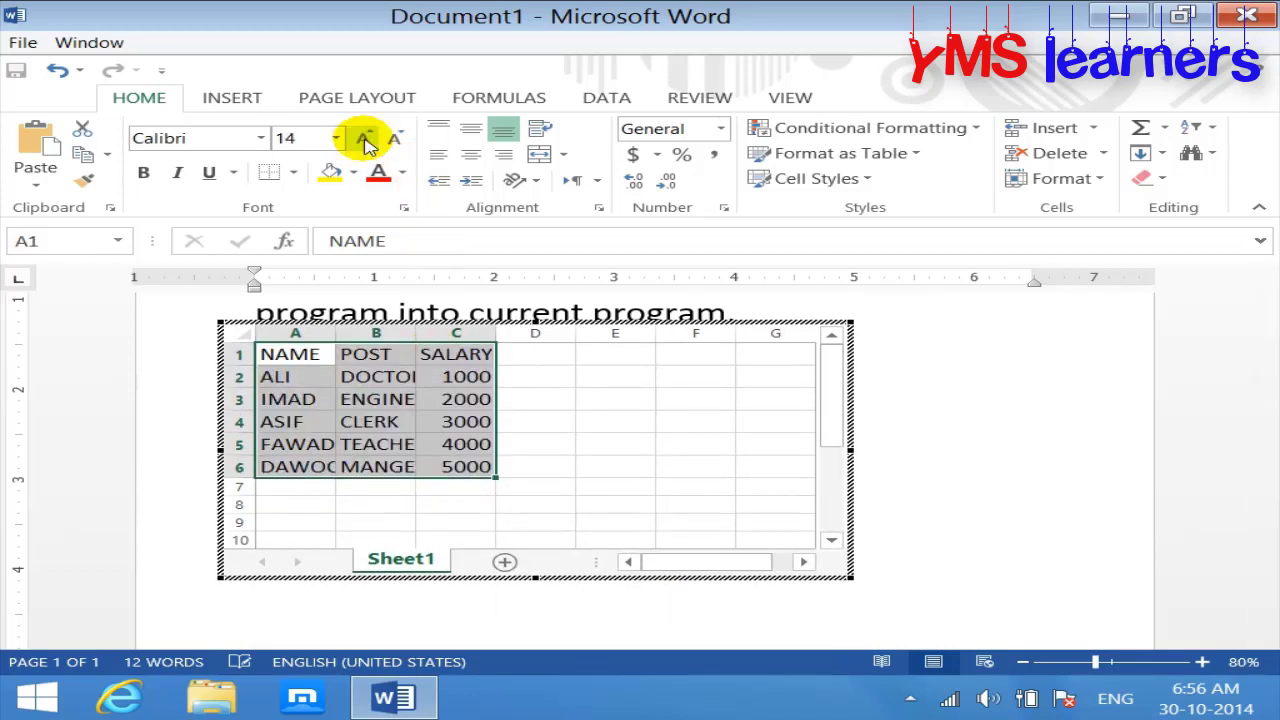
left_click_drag(417, 333, 458, 337)
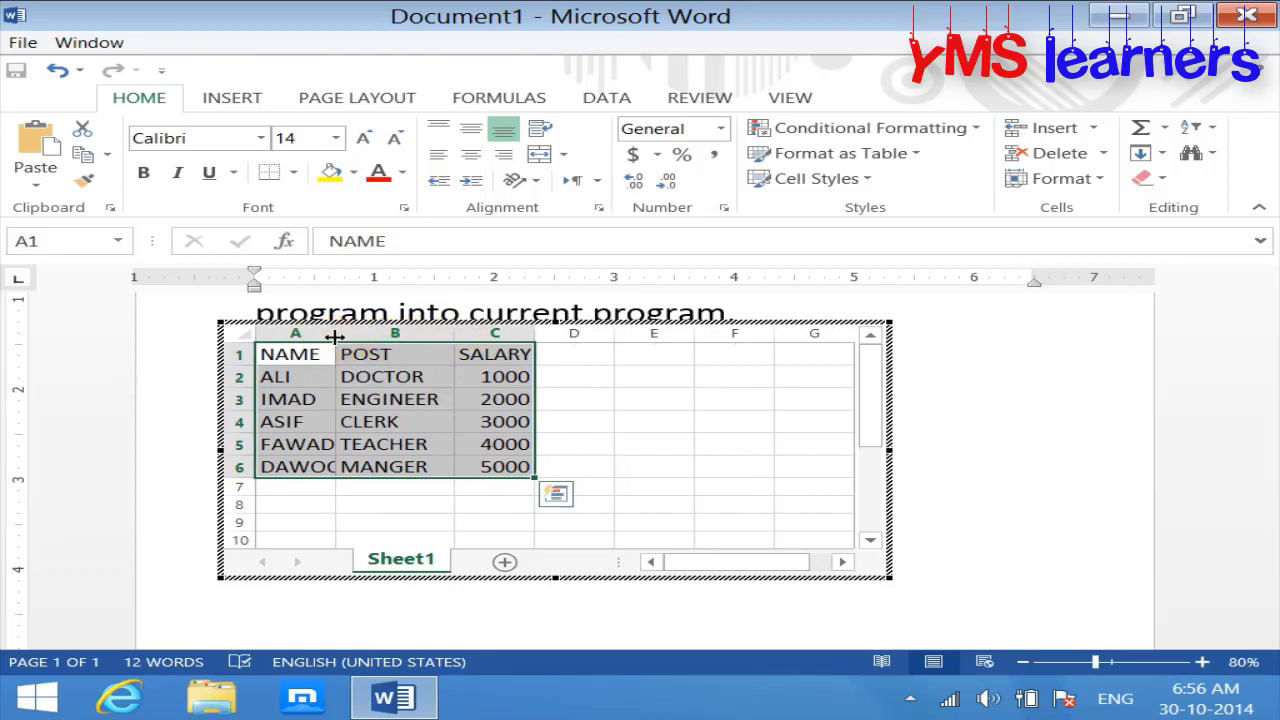
left_click_drag(335, 337, 357, 337)
left_click_drag(560, 337, 573, 337)
Step: Give every table cell All Borders and a tan fill
left_click(293, 172)
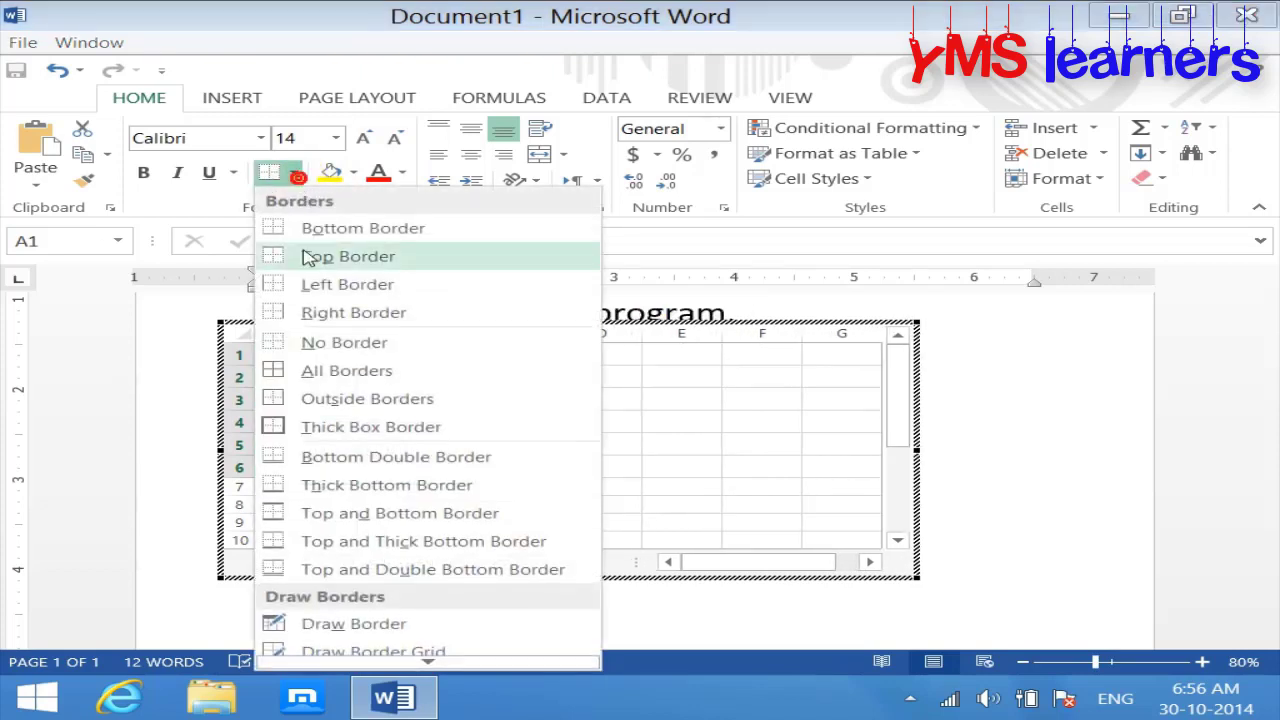
left_click(280, 370)
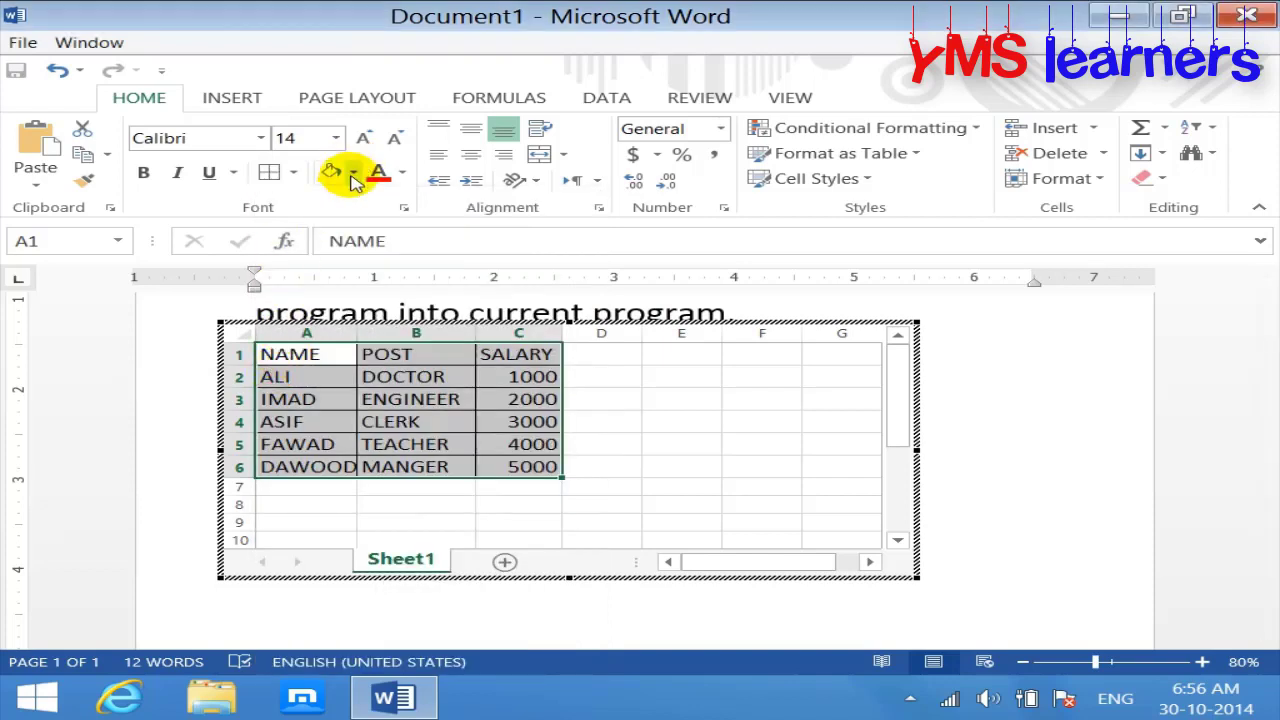
left_click(353, 173)
left_click(499, 260)
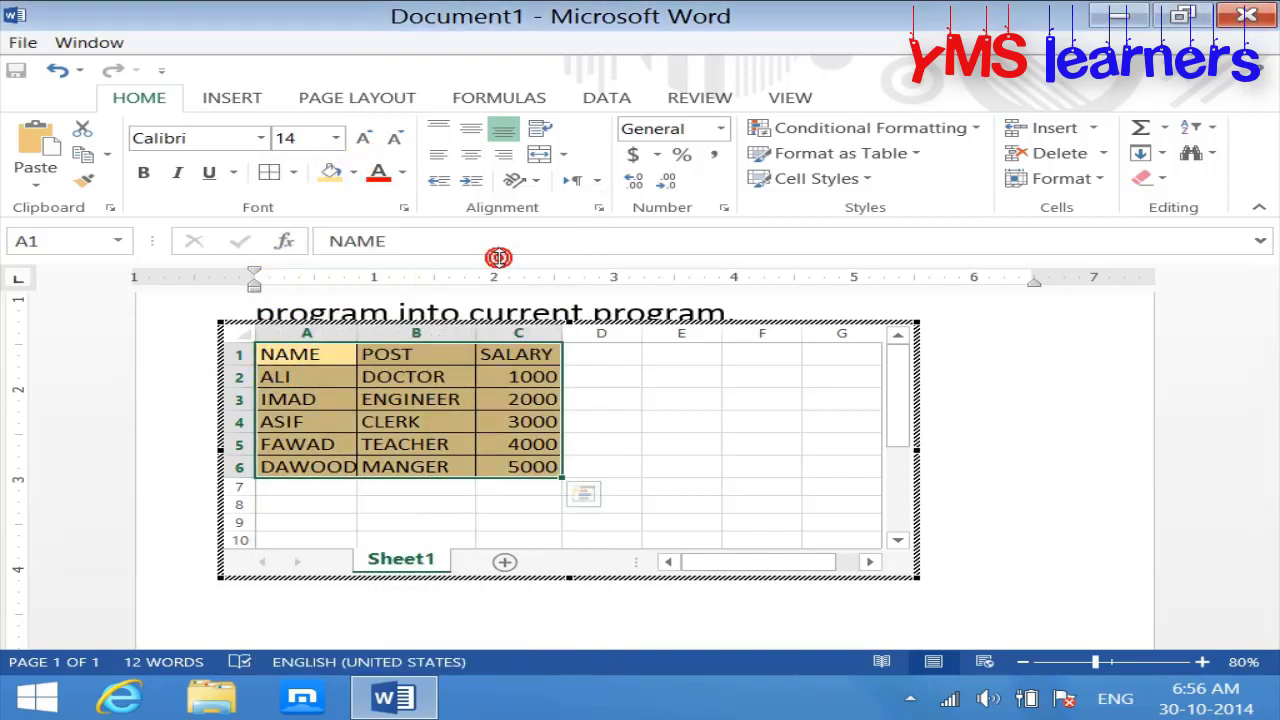
Step: Make the header row A1:C1 bold red text on a green fill
left_click_drag(493, 360, 494, 360)
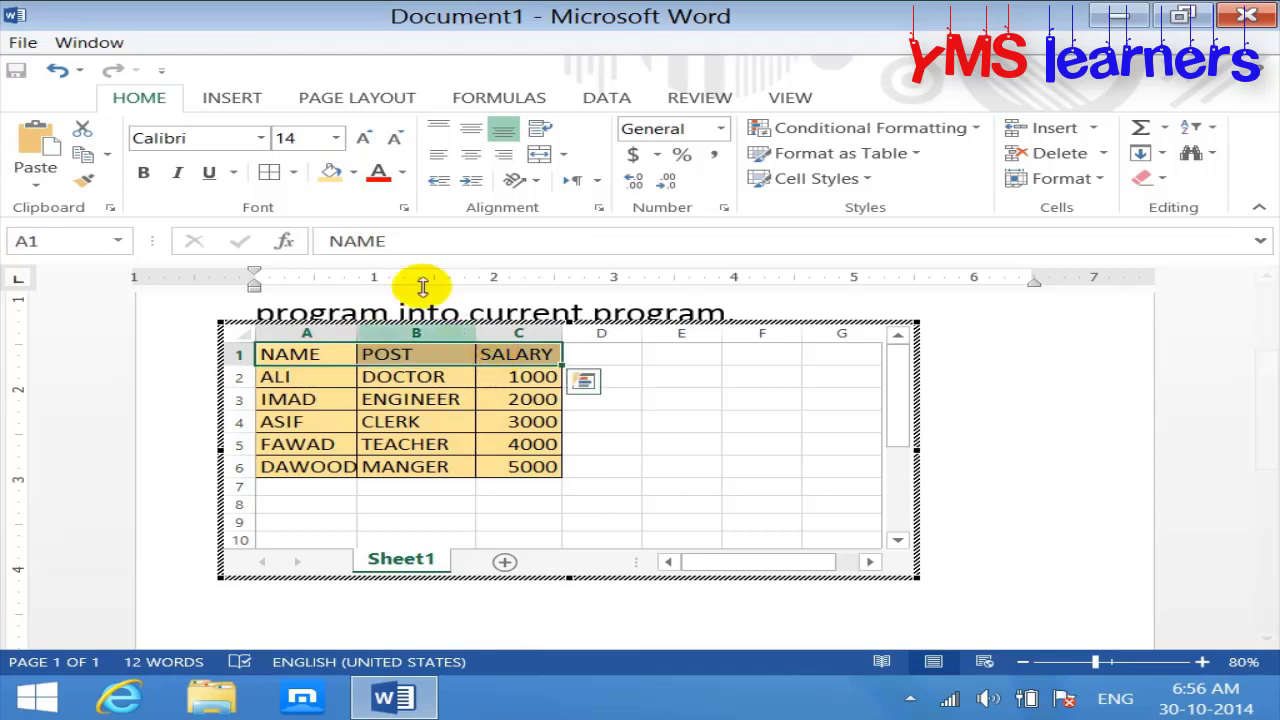
left_click(379, 172)
left_click(143, 173)
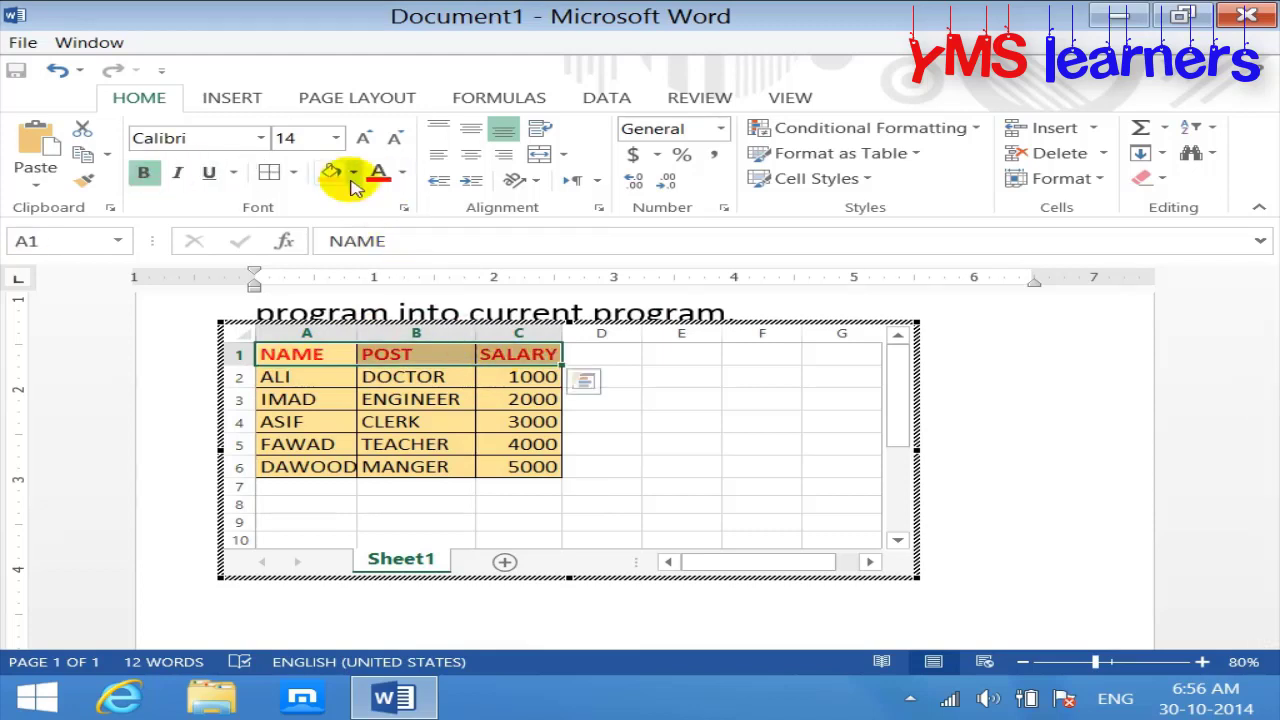
left_click(352, 173)
left_click(429, 350)
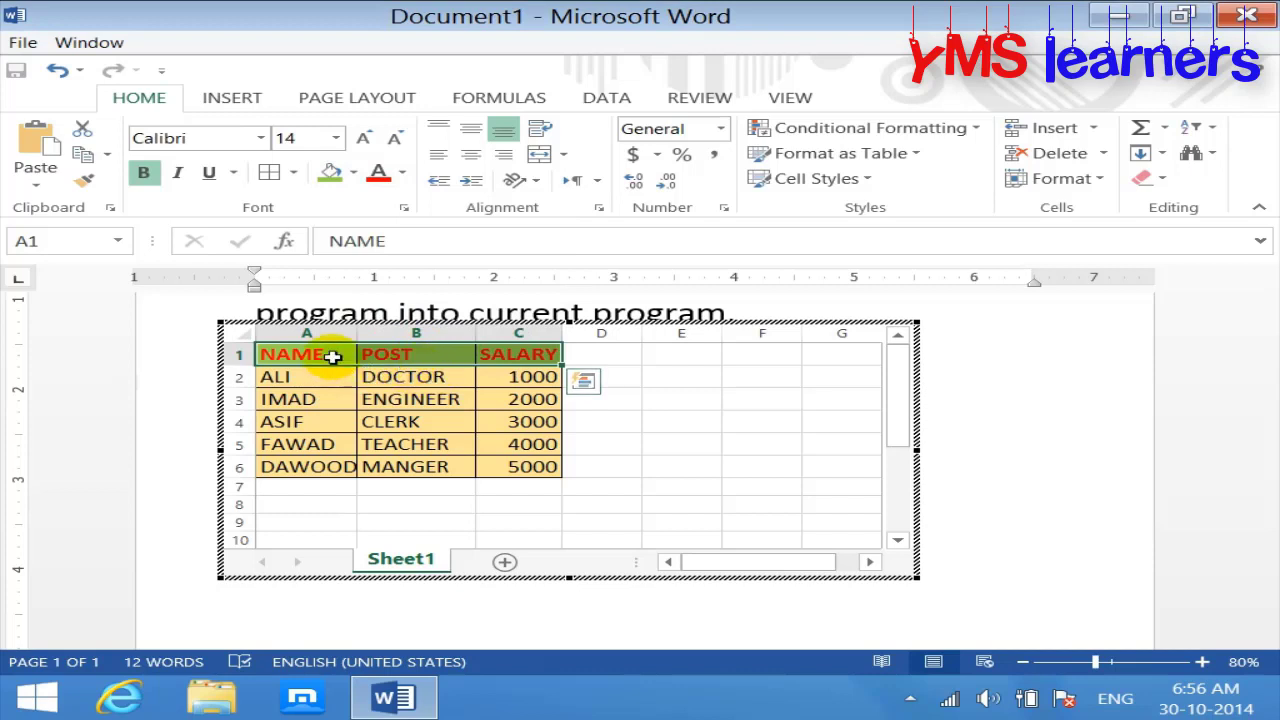
Step: Raise the table text to 18 point, rewiden the columns, and trim the object frame to the data
mouse_move(334, 354)
left_mouse_down()
mouse_move(414, 394)
mouse_move(496, 463)
left_mouse_up()
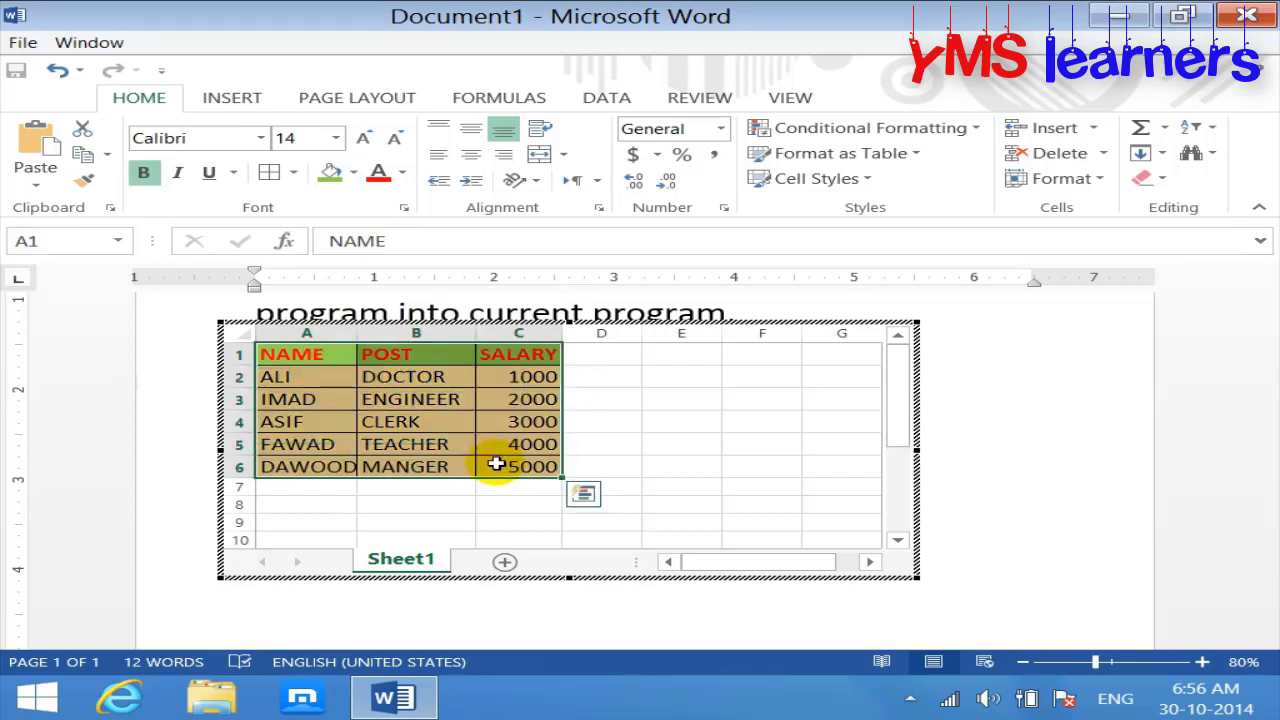
left_click(364, 138)
left_click(364, 138)
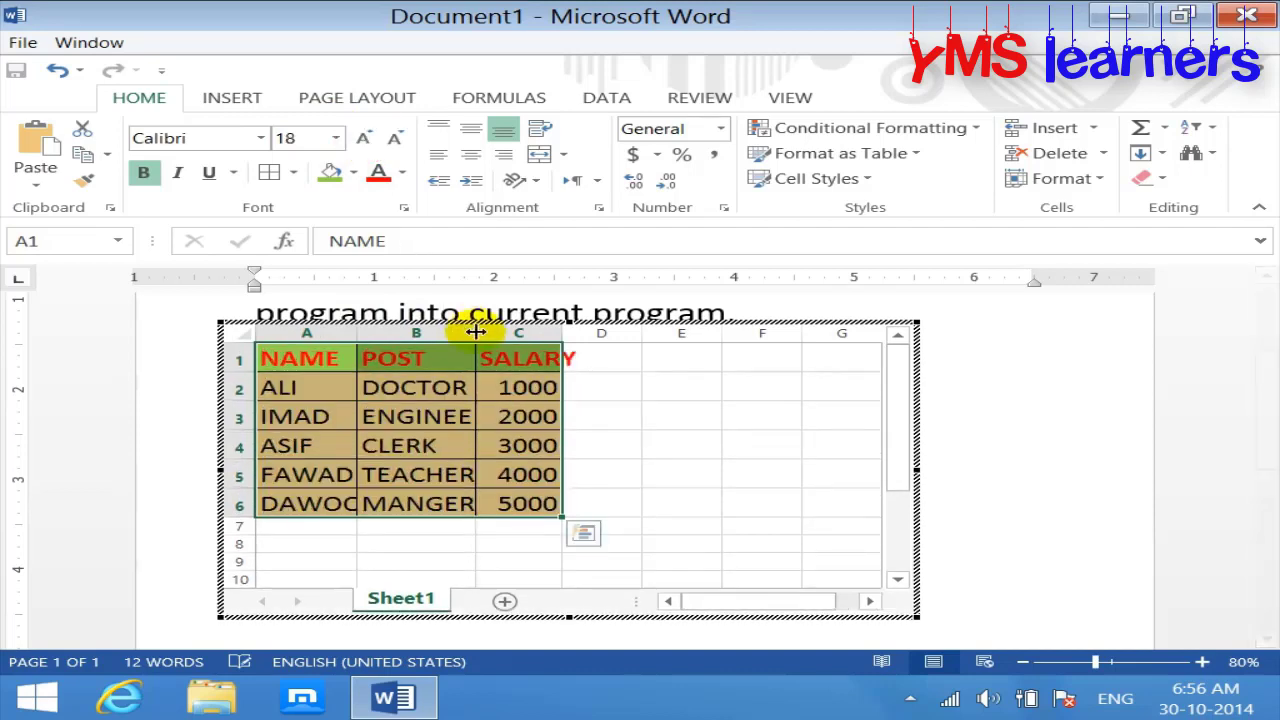
left_click_drag(476, 333, 494, 333)
left_click_drag(588, 336, 608, 337)
left_click_drag(355, 336, 397, 344)
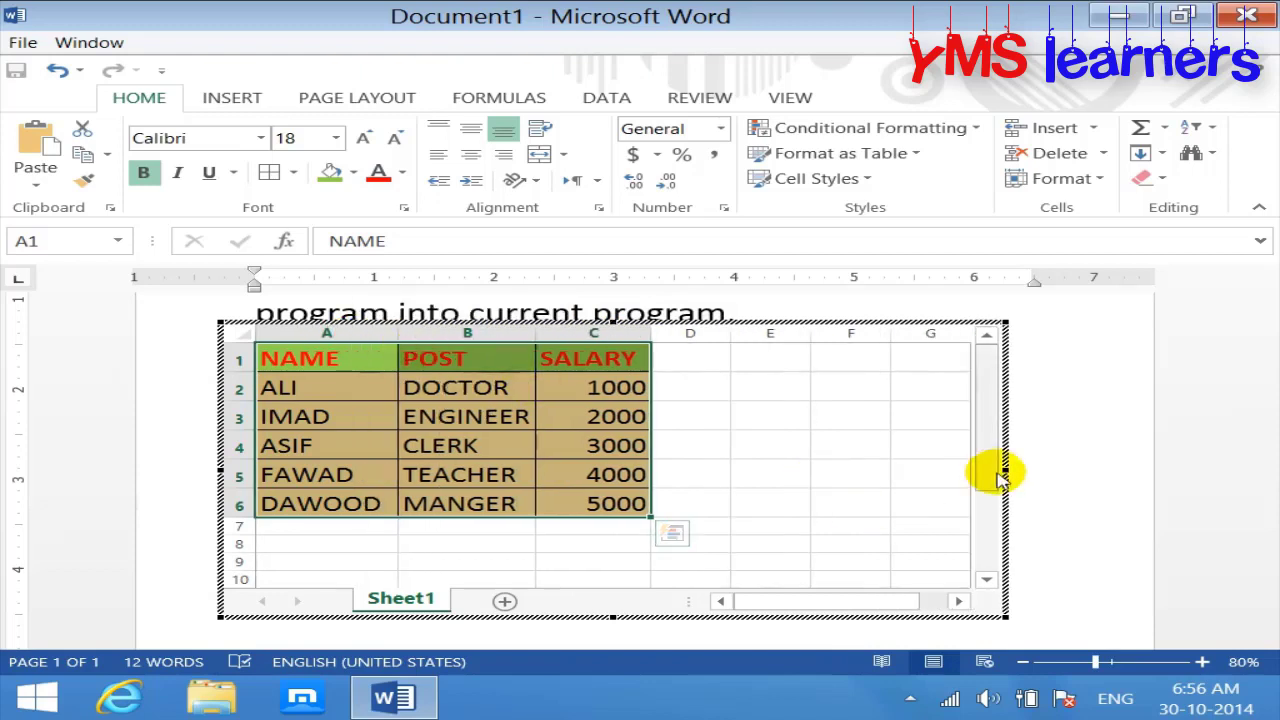
left_click_drag(1005, 471, 722, 451)
left_click_drag(450, 614, 478, 543)
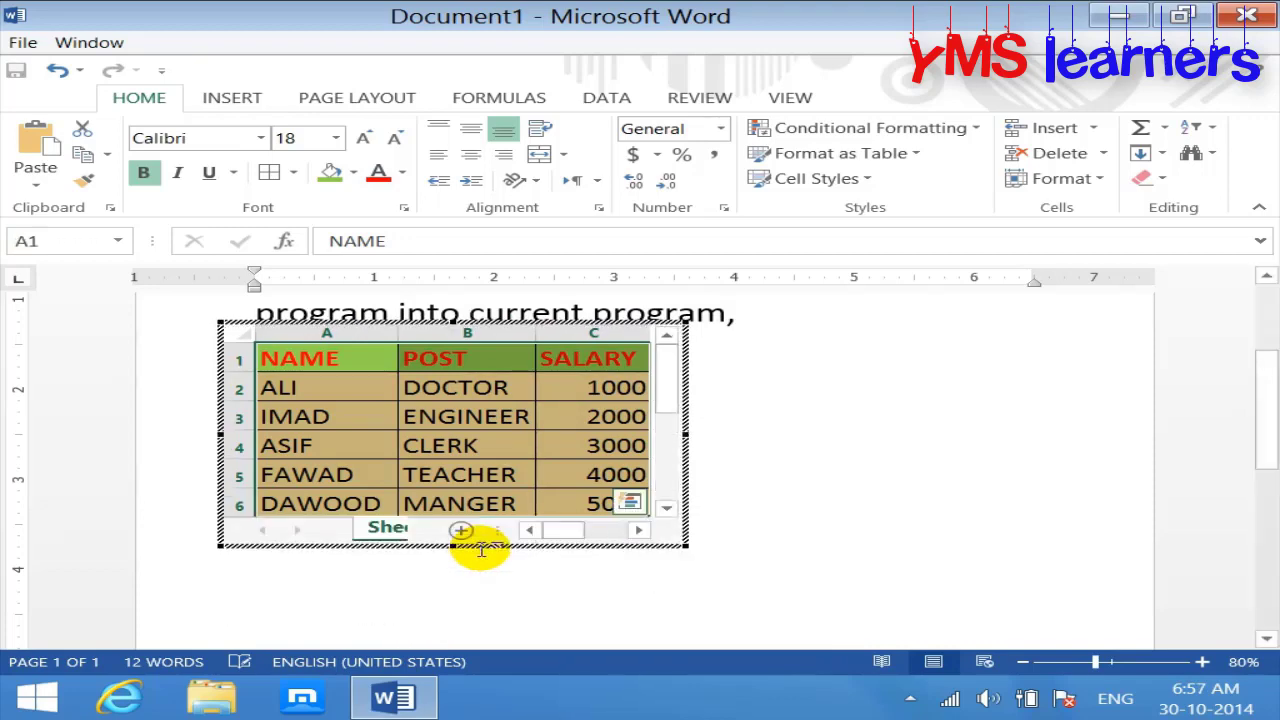
Step: Exit the embedded worksheet so the coloured staff table shows on the Word page
left_click(951, 399)
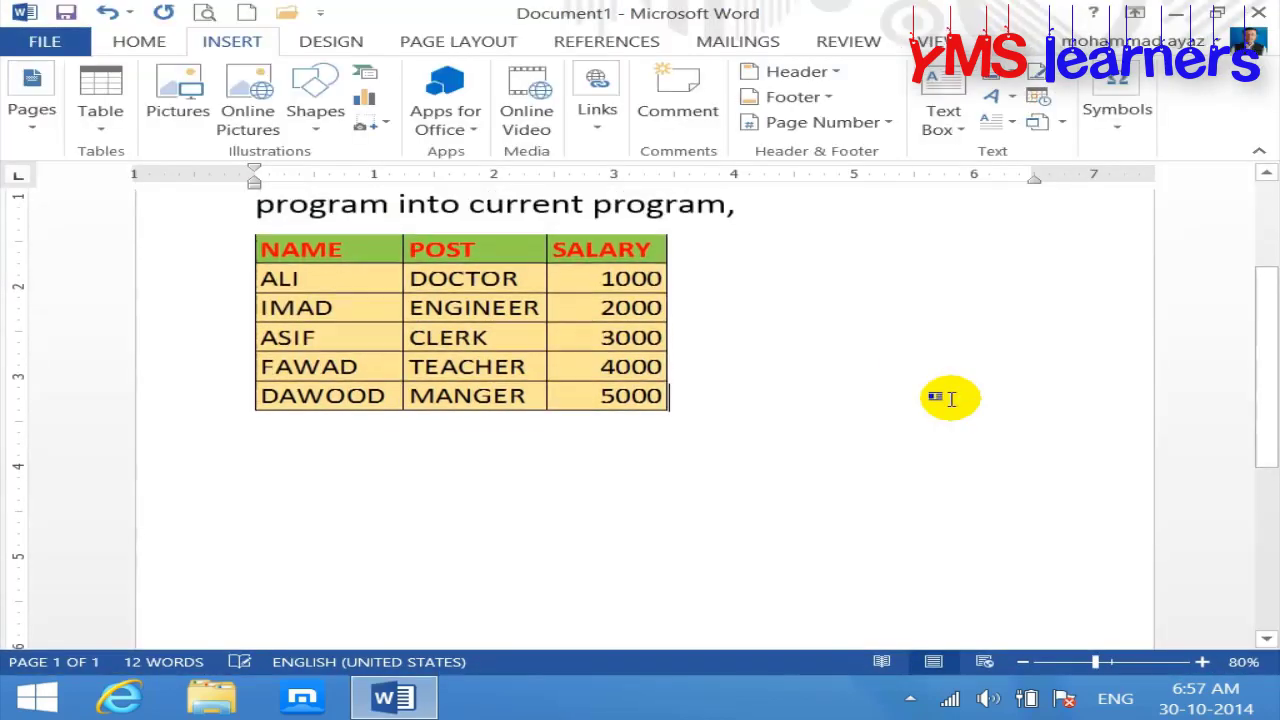
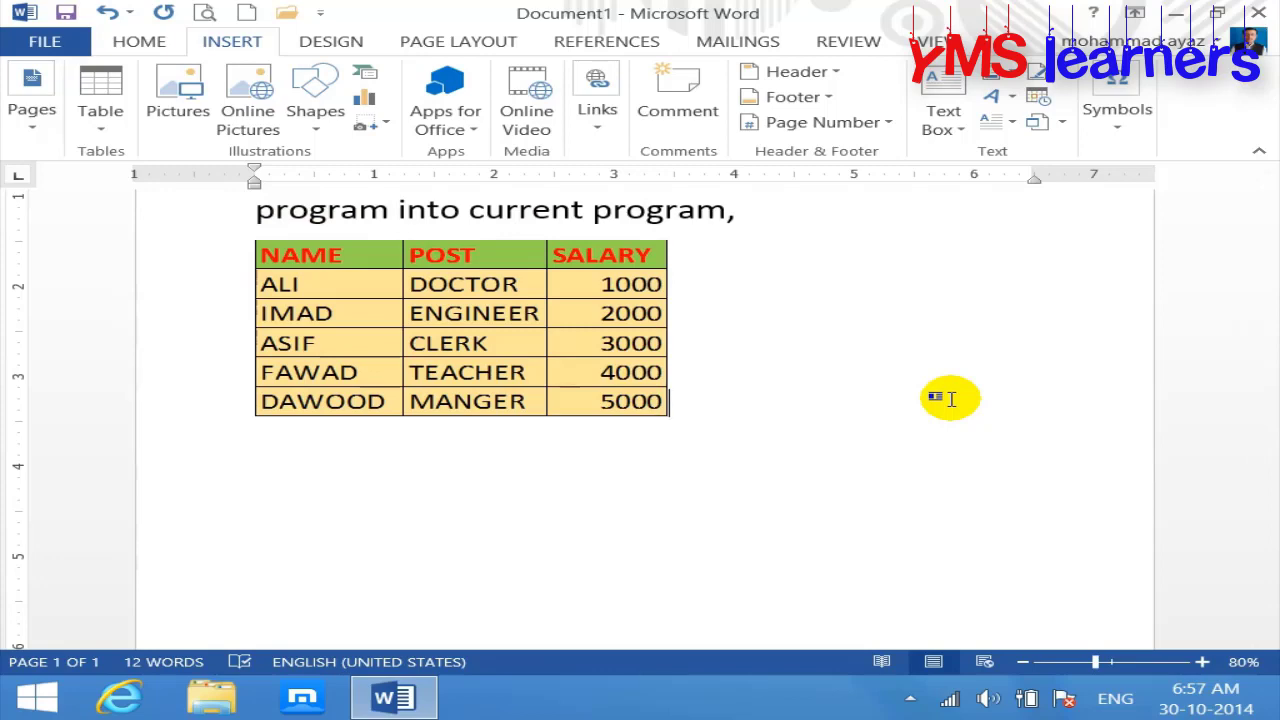
Step: Open the embedded salary worksheet and extend it to reveal another row
left_click(484, 330)
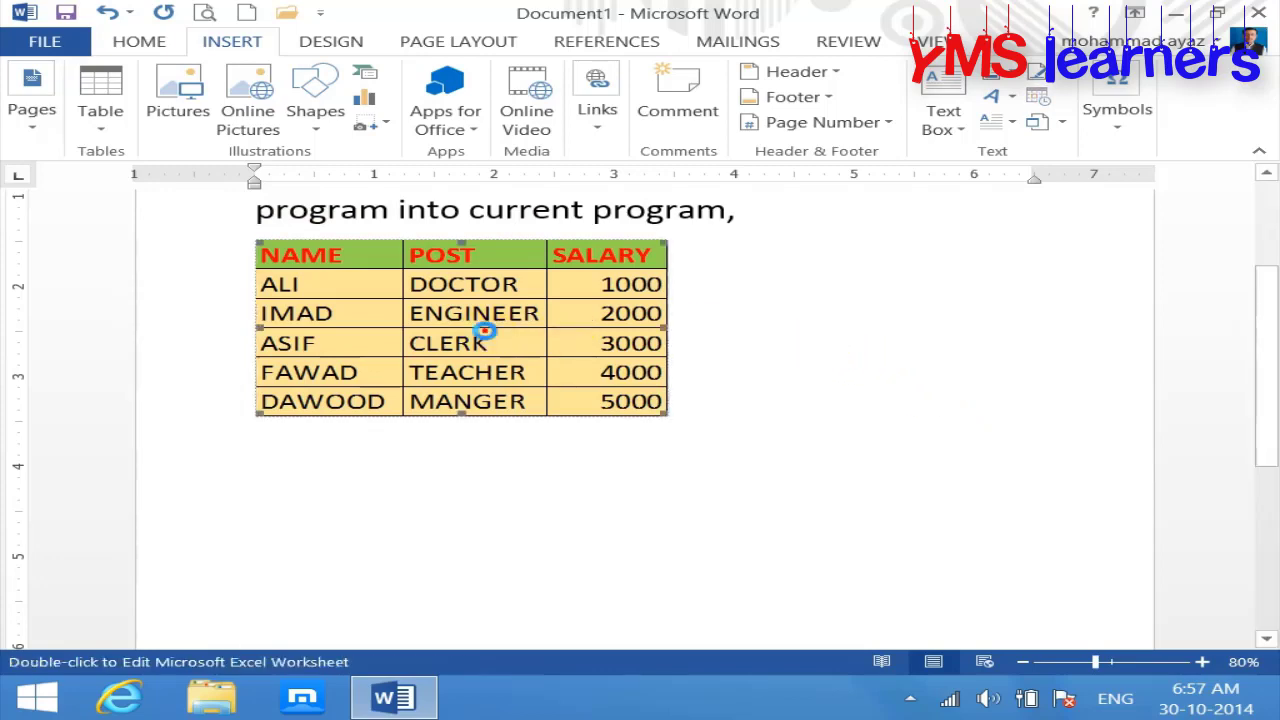
double_click(484, 330)
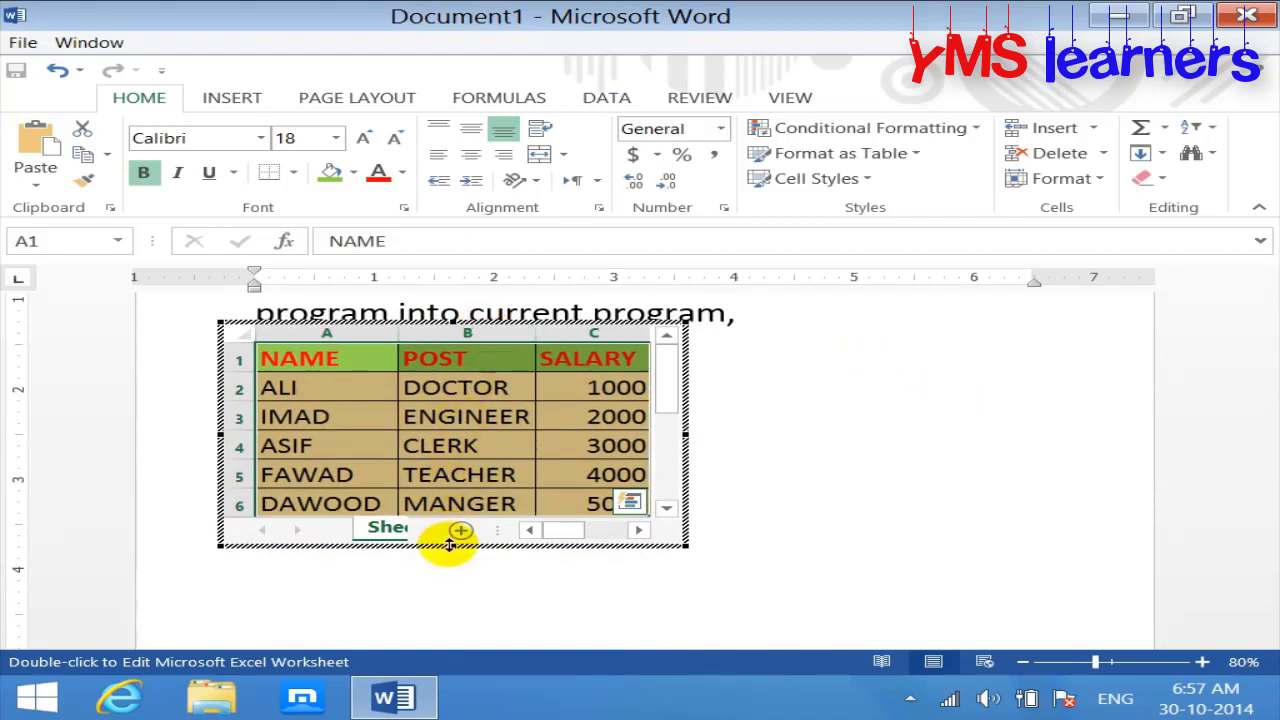
left_click_drag(451, 546, 449, 586)
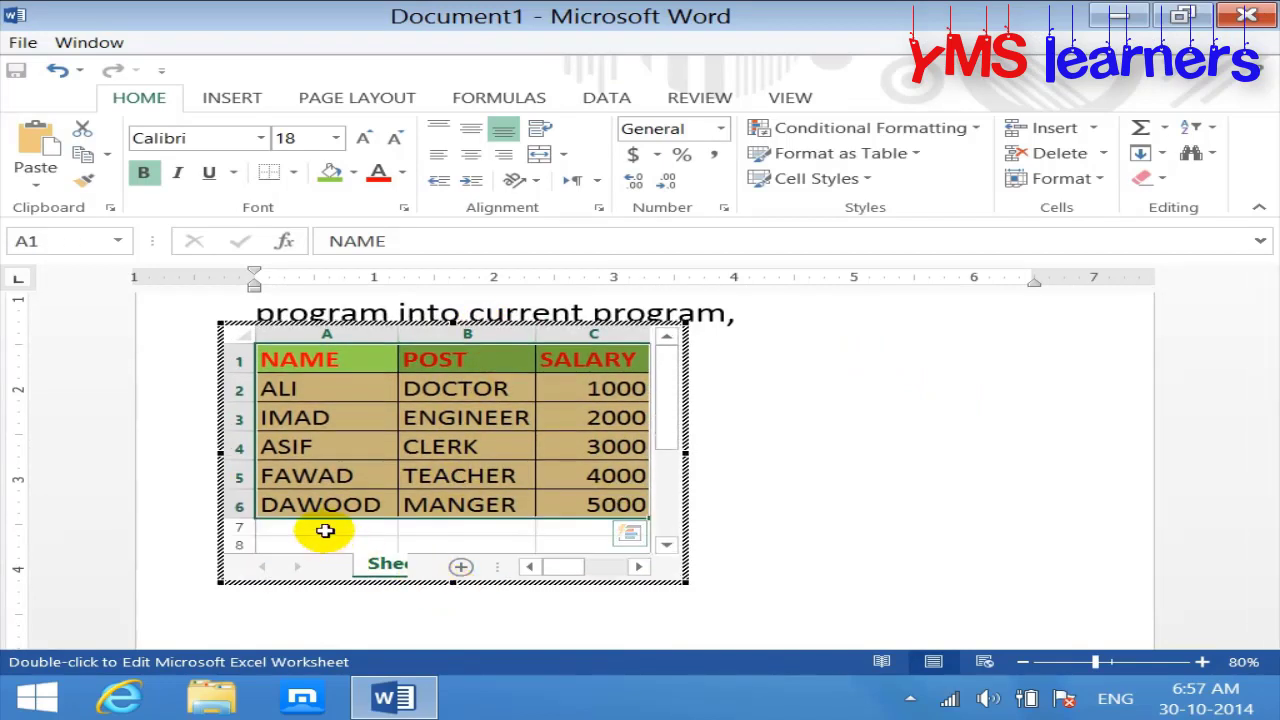
Step: Fill row A7:C7 with the employee's name, TEACHER and 6000, then return to Word
left_click(329, 528)
type("AYAZ")
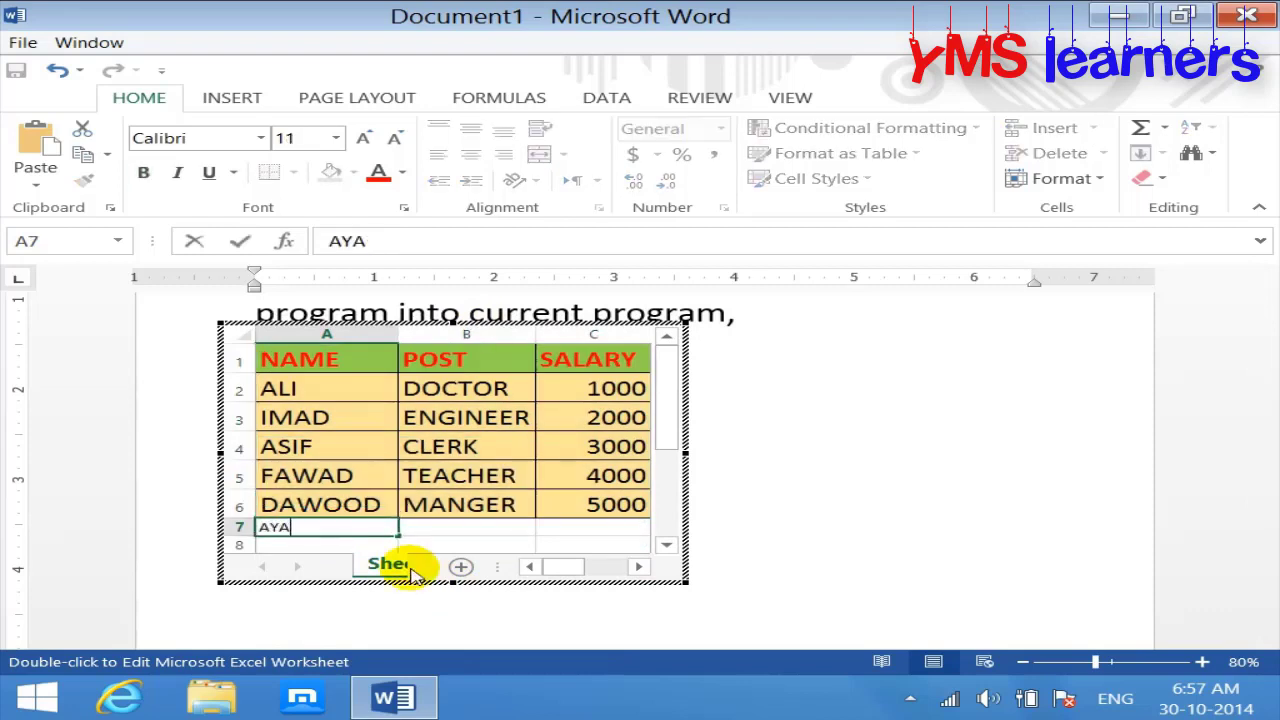
key("Tab")
type("T")
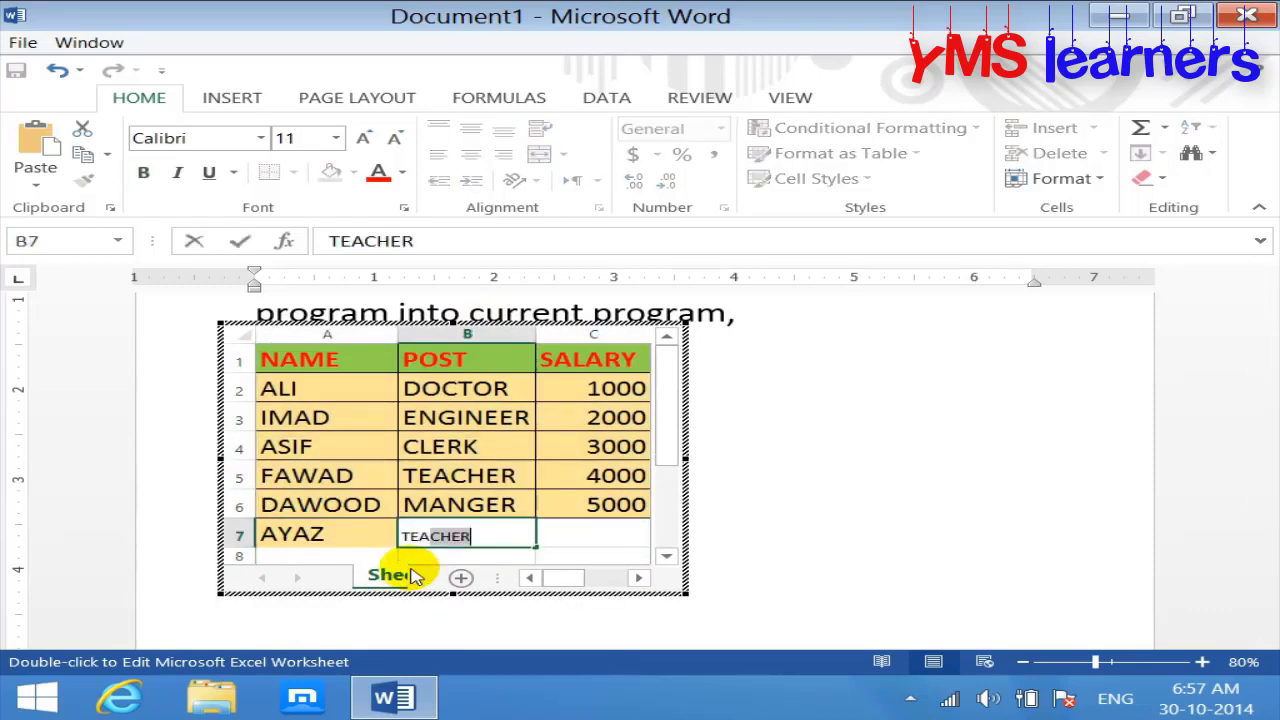
key("Return")
key("Right")
key("Up")
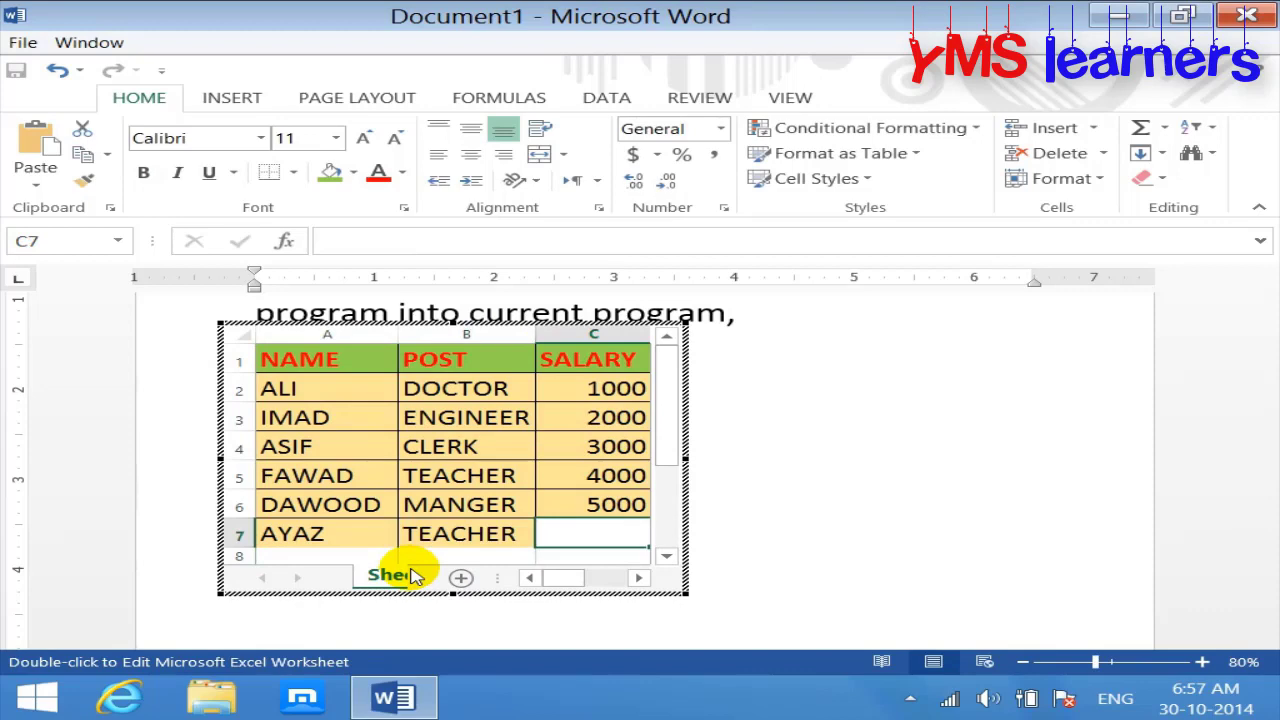
type("6000")
key("Return")
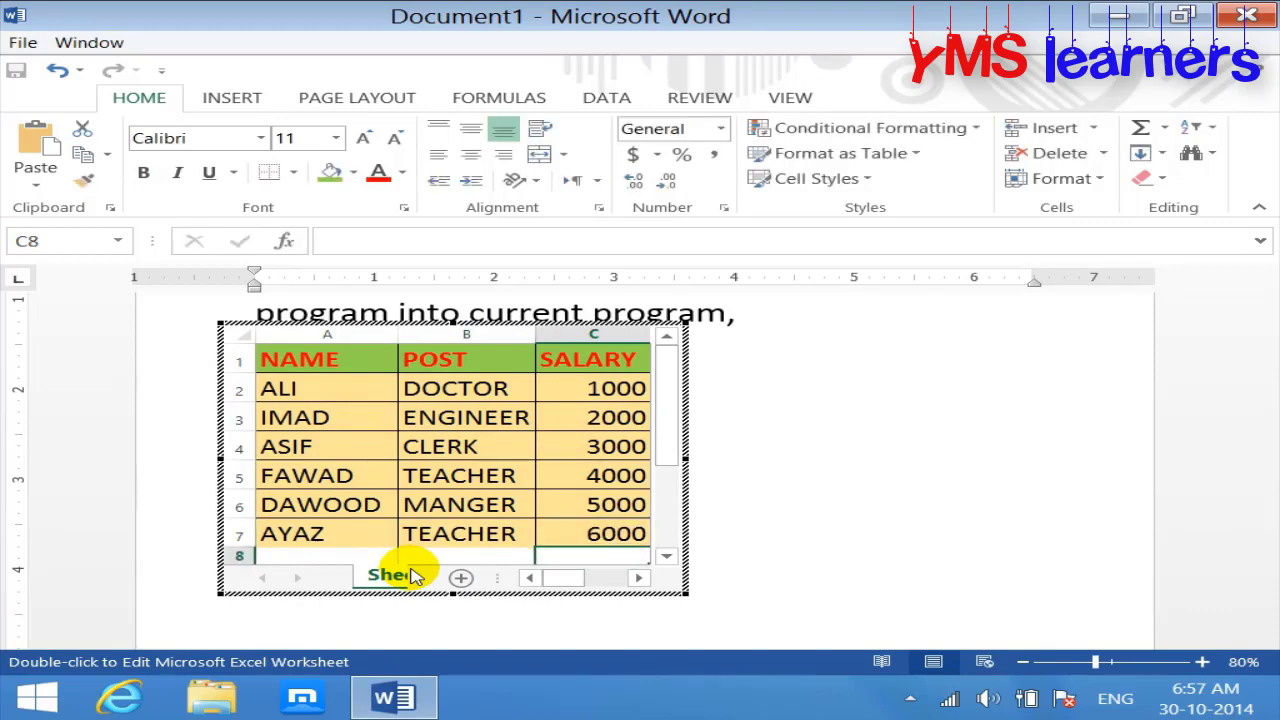
left_click(888, 449)
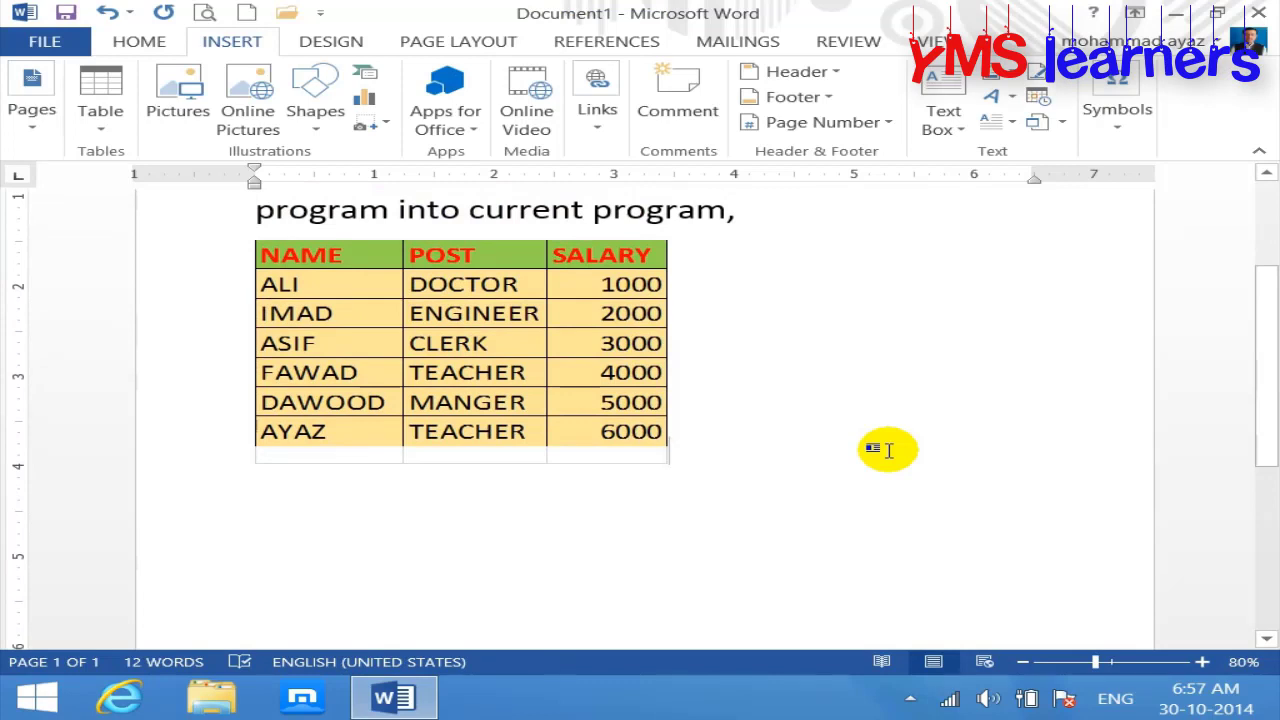
Step: On a new line below the table, insert a blank Bitmap Image object
key("Return")
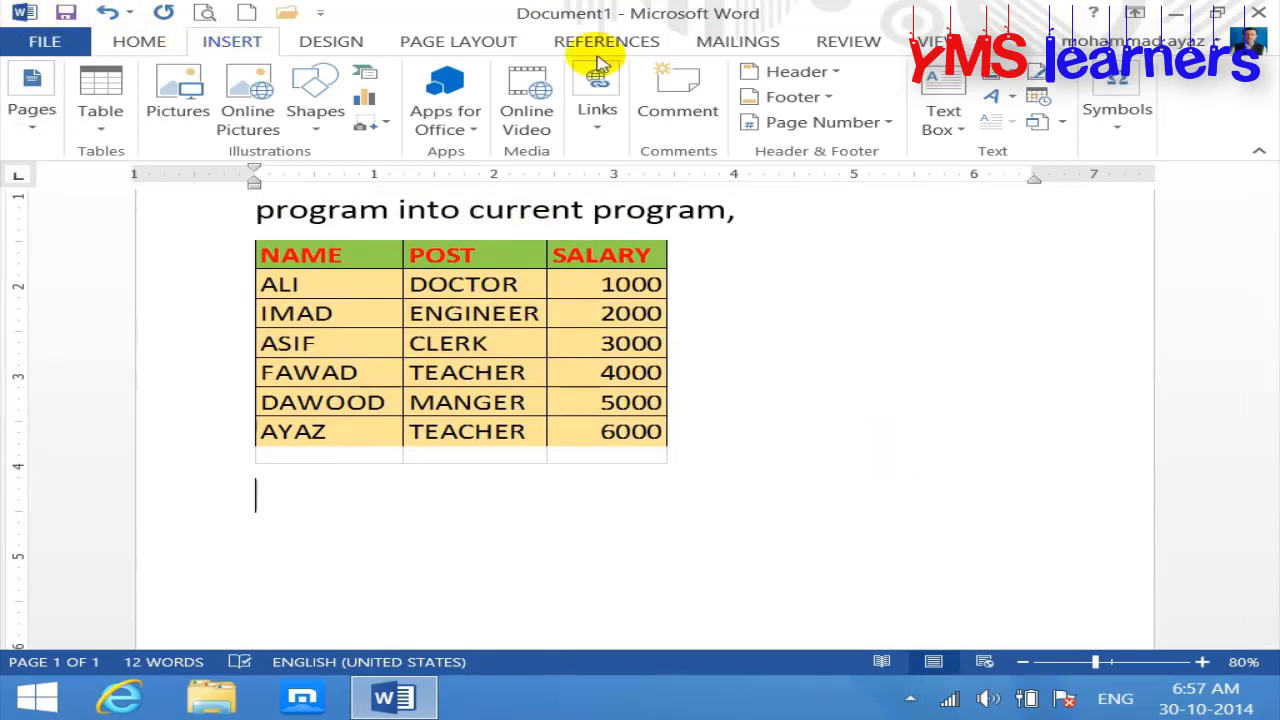
left_click(1062, 121)
left_click(1090, 152)
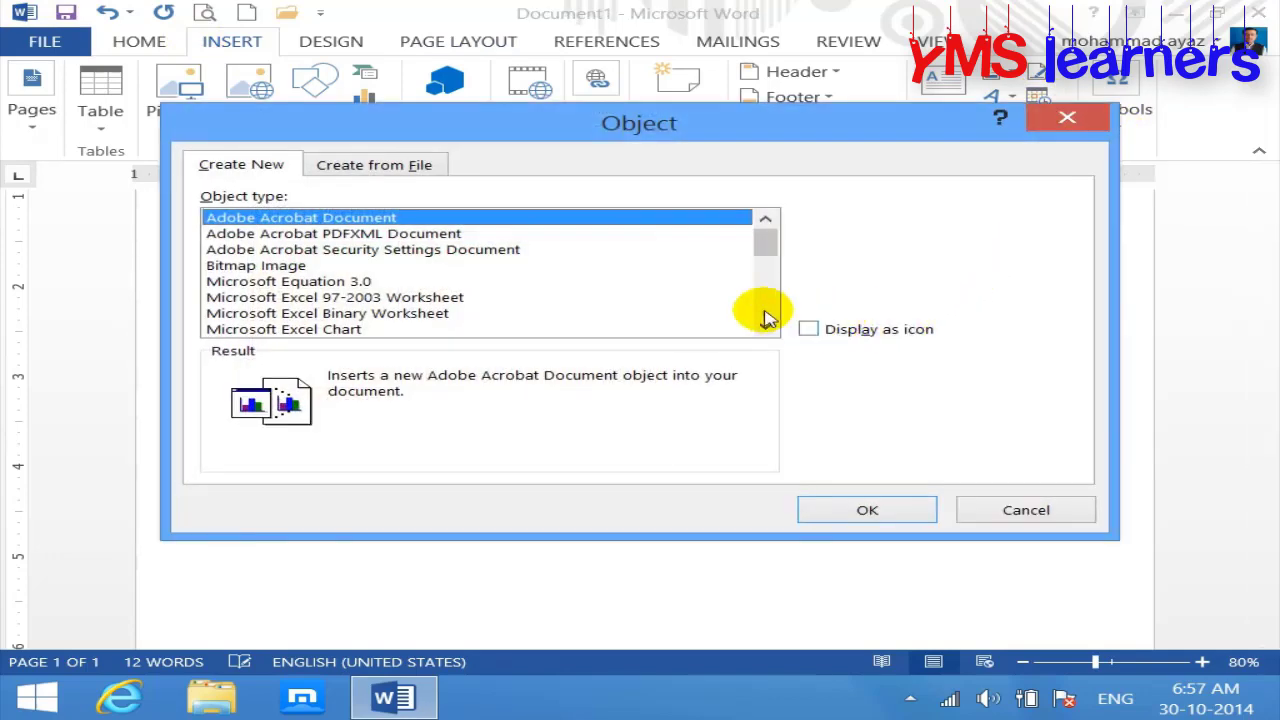
left_click(289, 267)
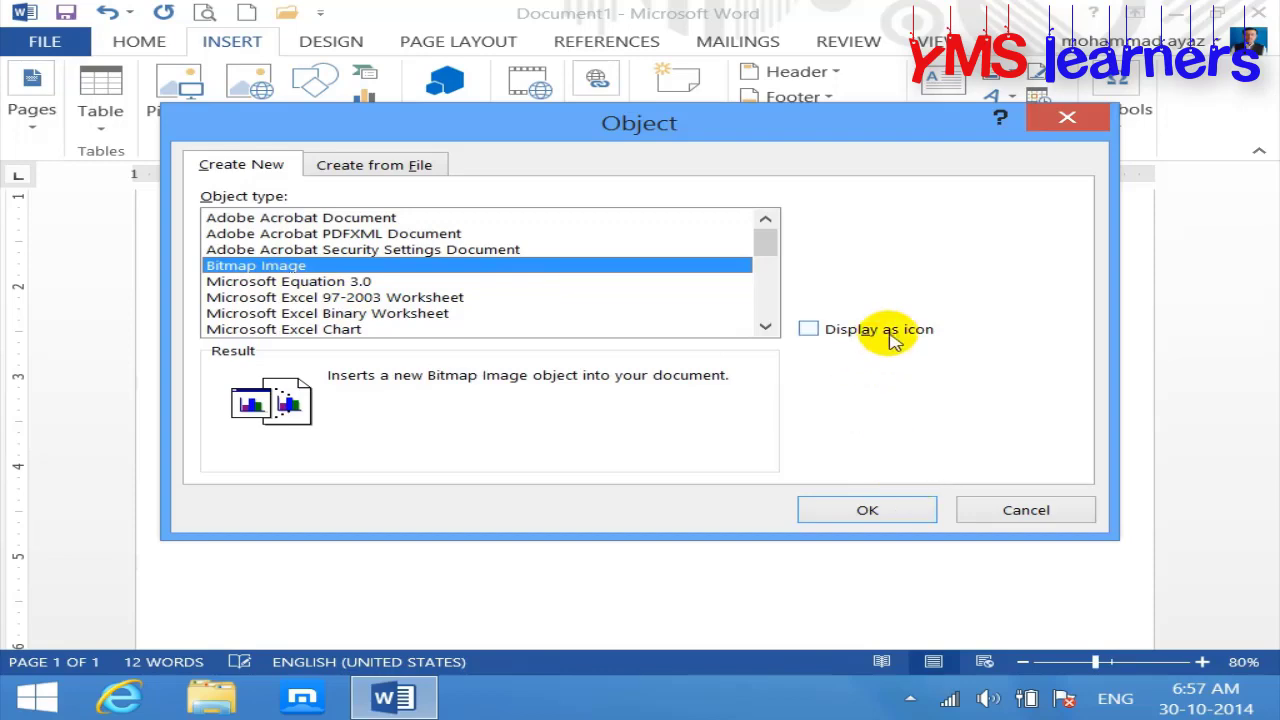
left_click(866, 510)
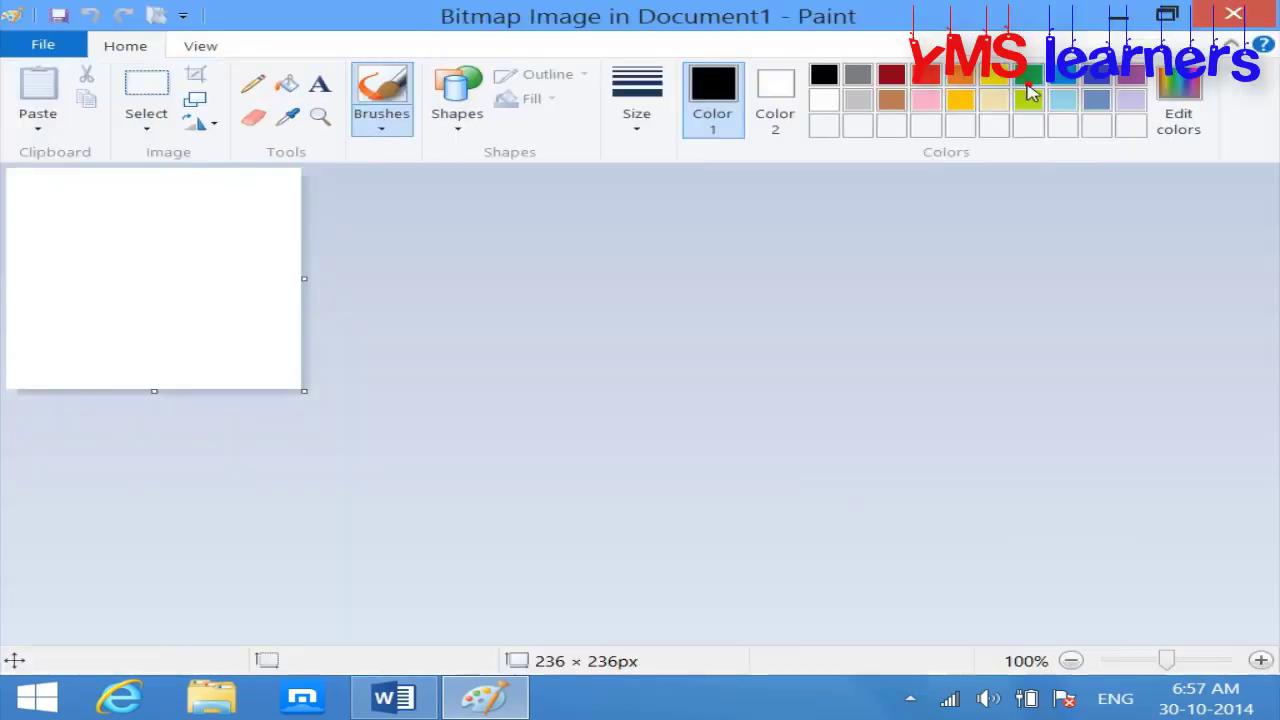
Step: Maximize Paint, enlarge the canvas to about 481 × 471 px, and draw a rectangle topped by a pentagon
left_click(1032, 87)
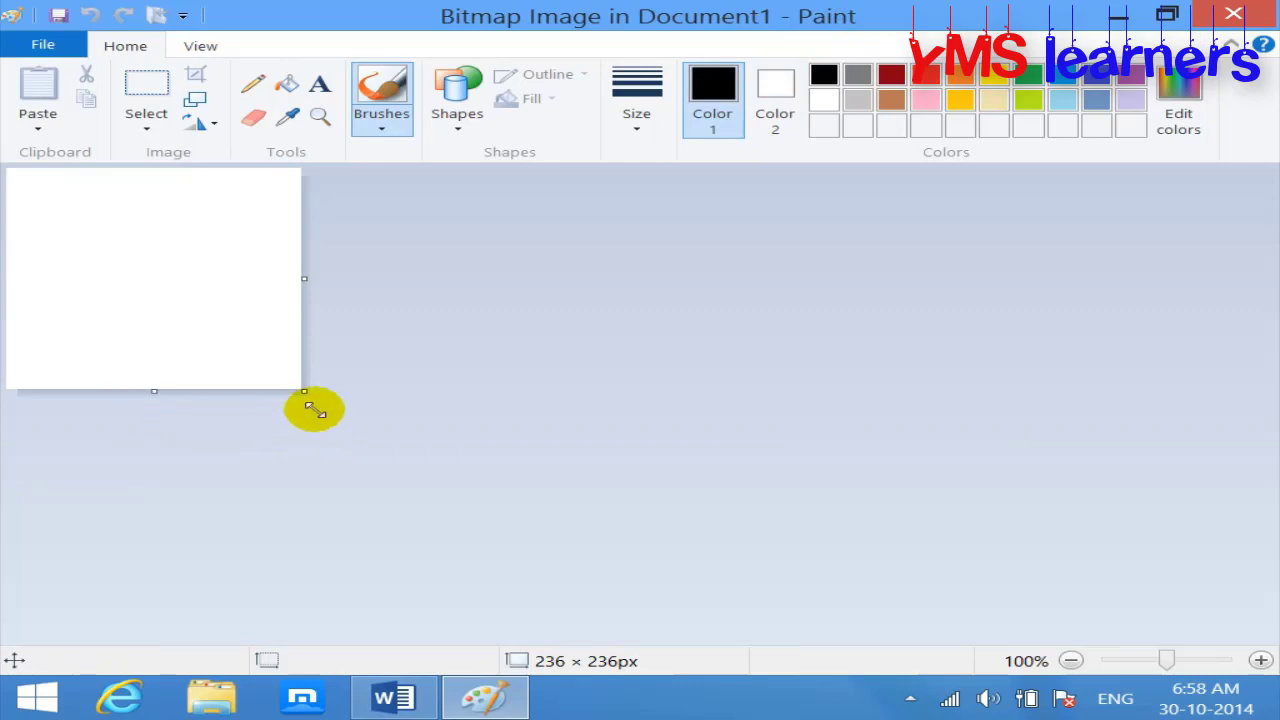
left_click_drag(306, 393, 606, 608)
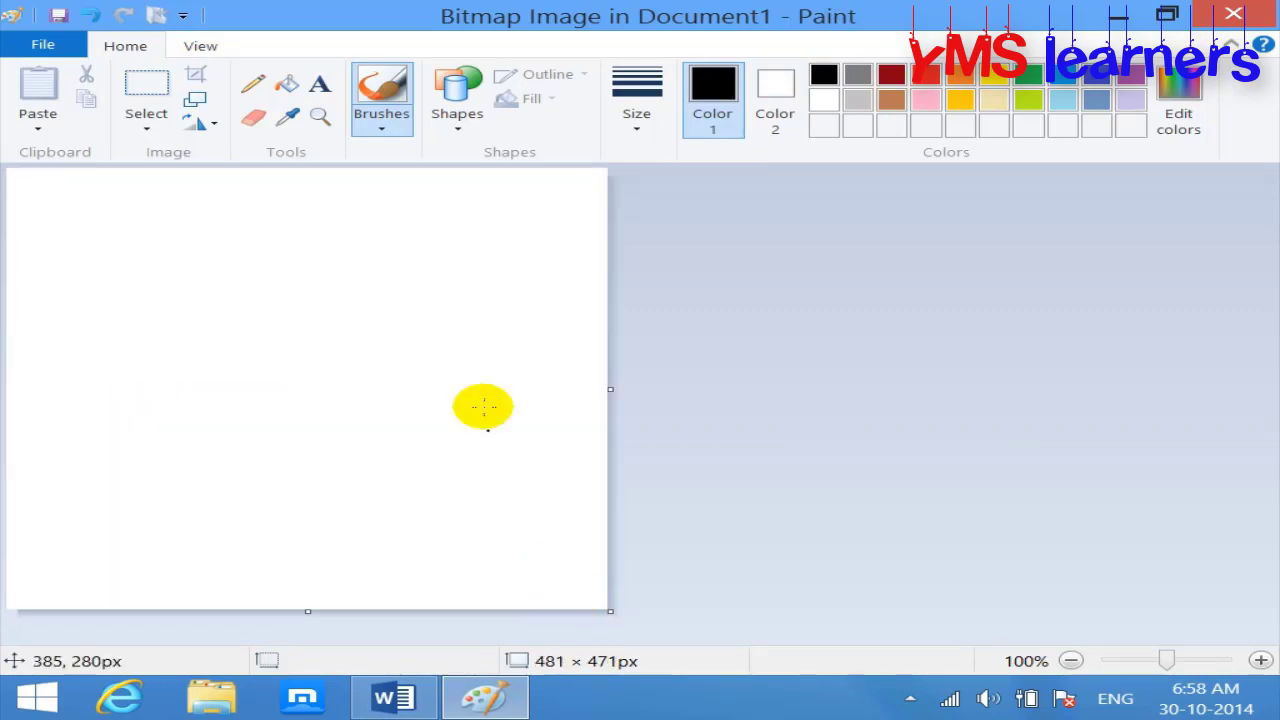
left_click(462, 132)
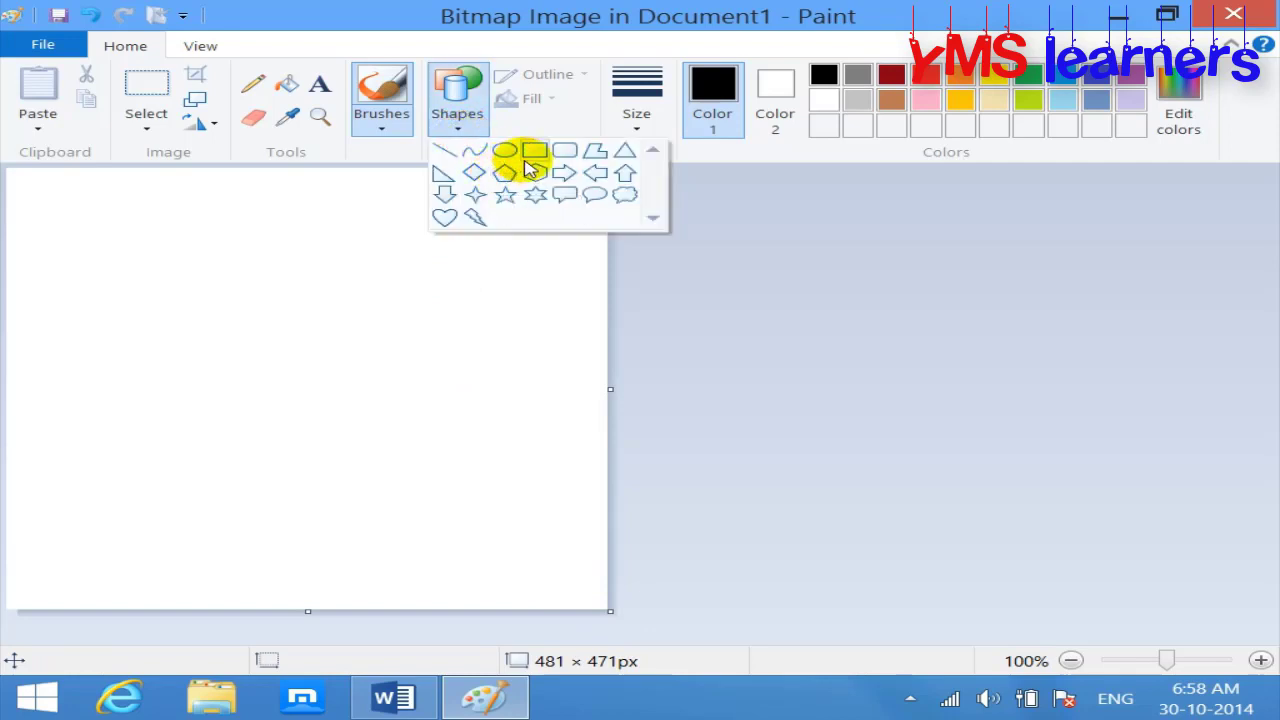
left_click(535, 151)
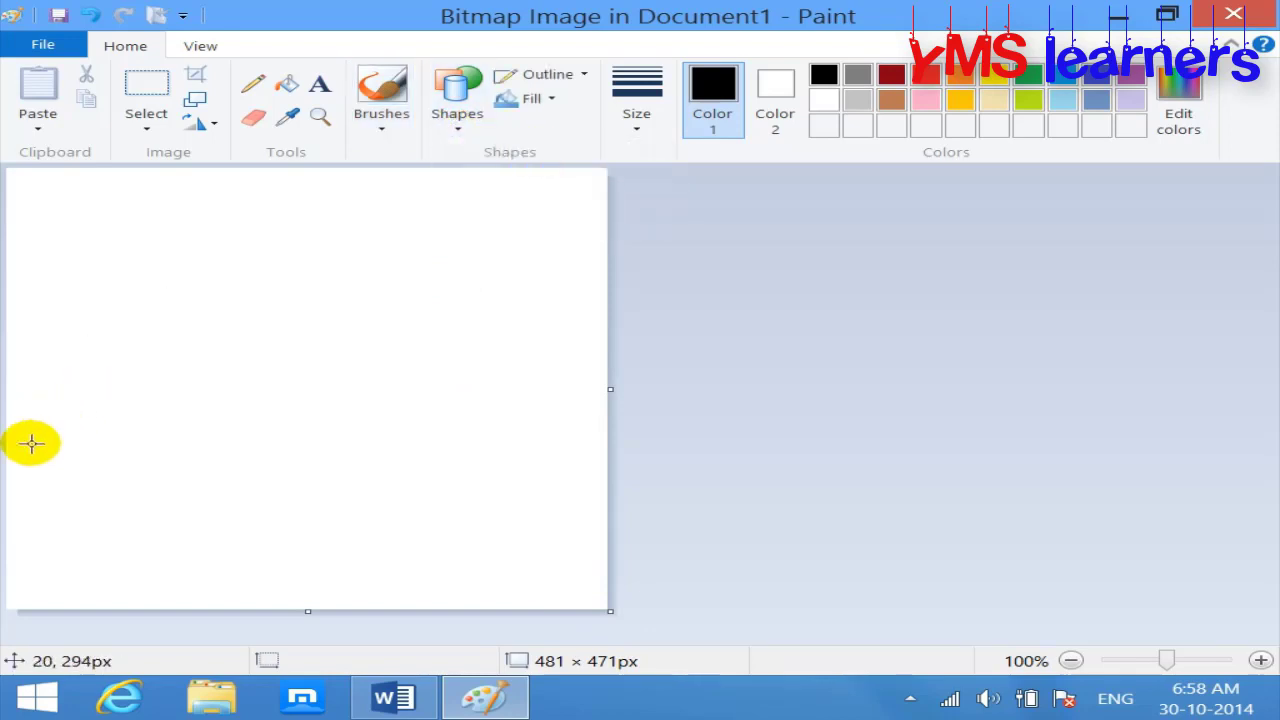
mouse_move(29, 443)
left_mouse_down()
mouse_move(237, 523)
mouse_move(557, 541)
left_mouse_up()
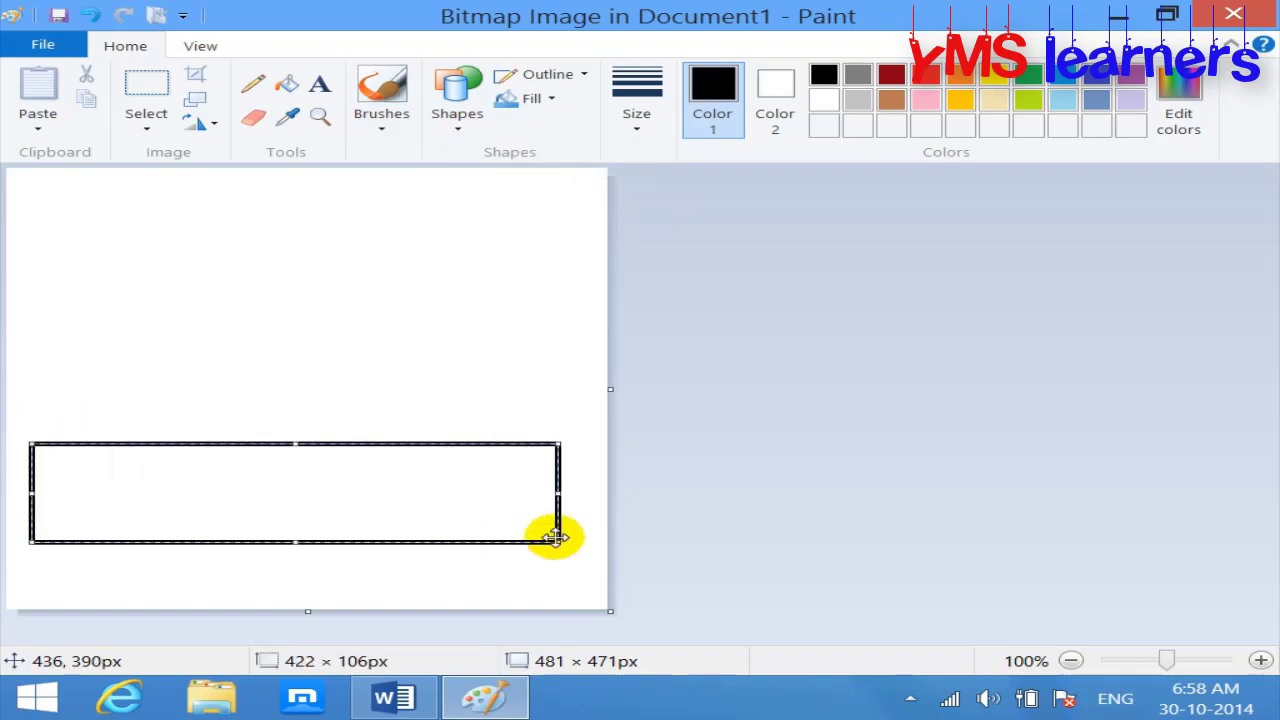
left_click(462, 131)
left_click(505, 173)
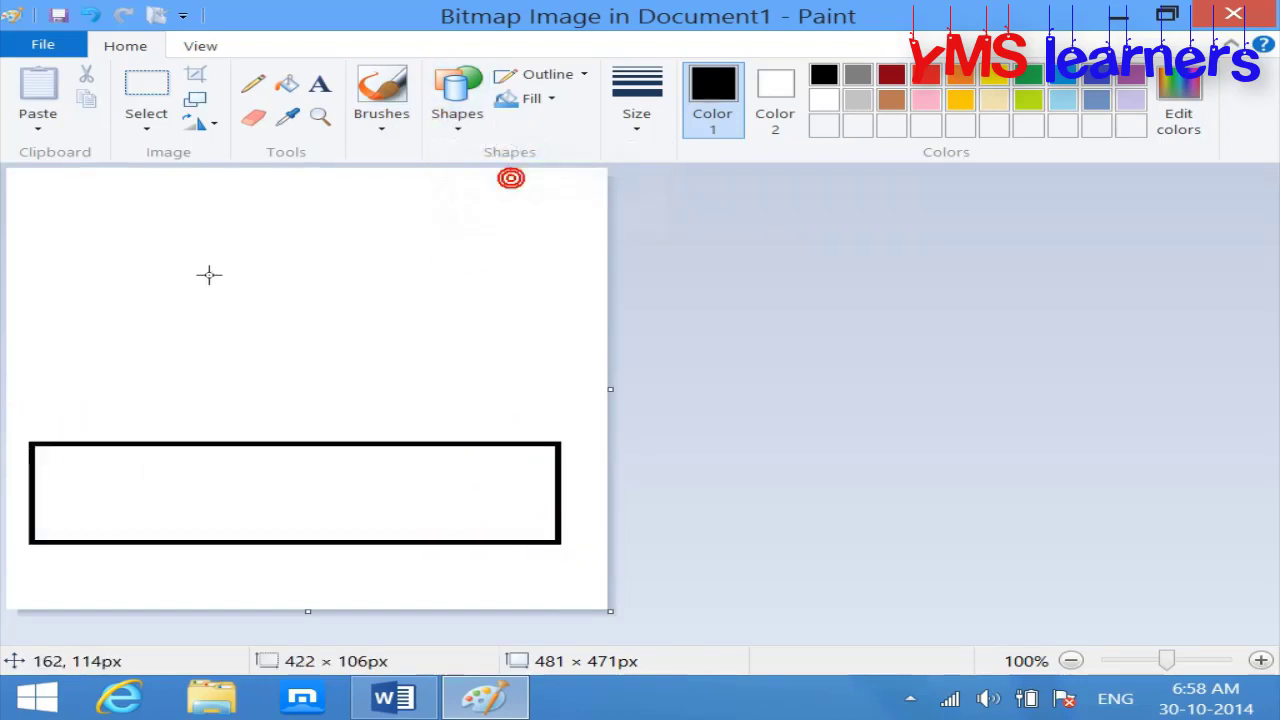
left_click_drag(123, 233, 461, 440)
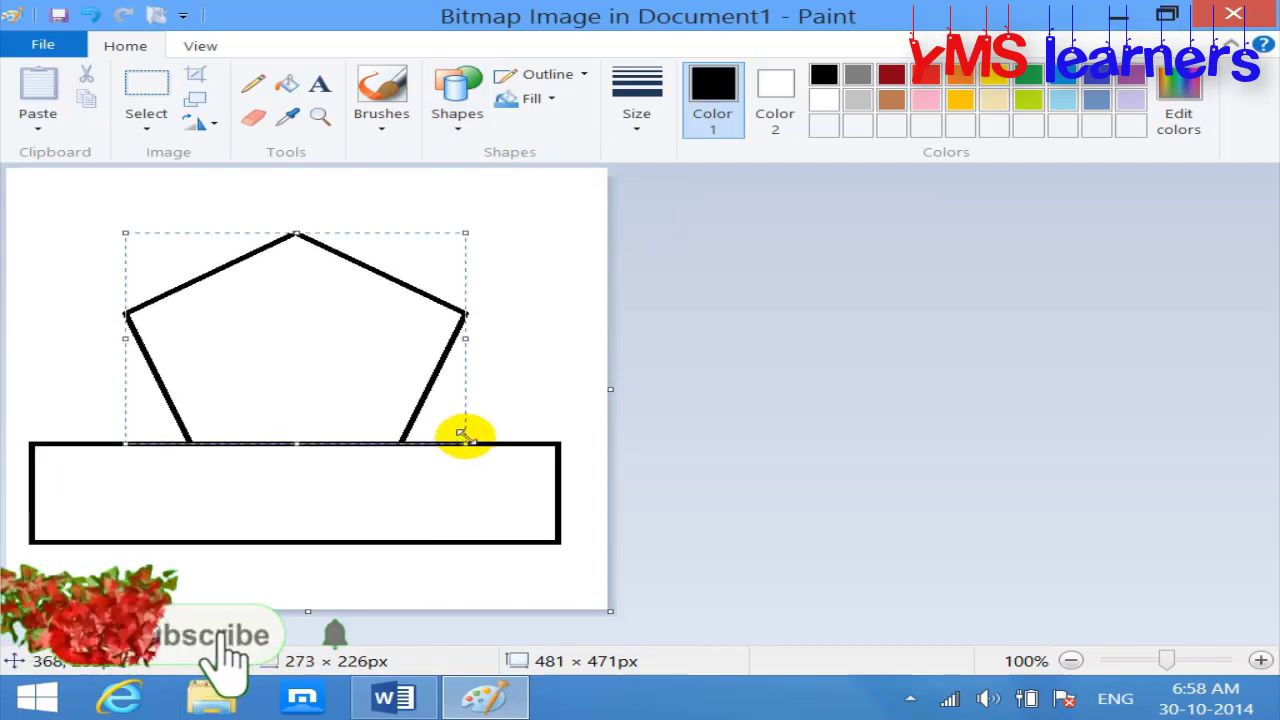
Step: Fill the pentagon red, the rectangle green to yellow-green, and the canvas background light blue
left_click(1028, 75)
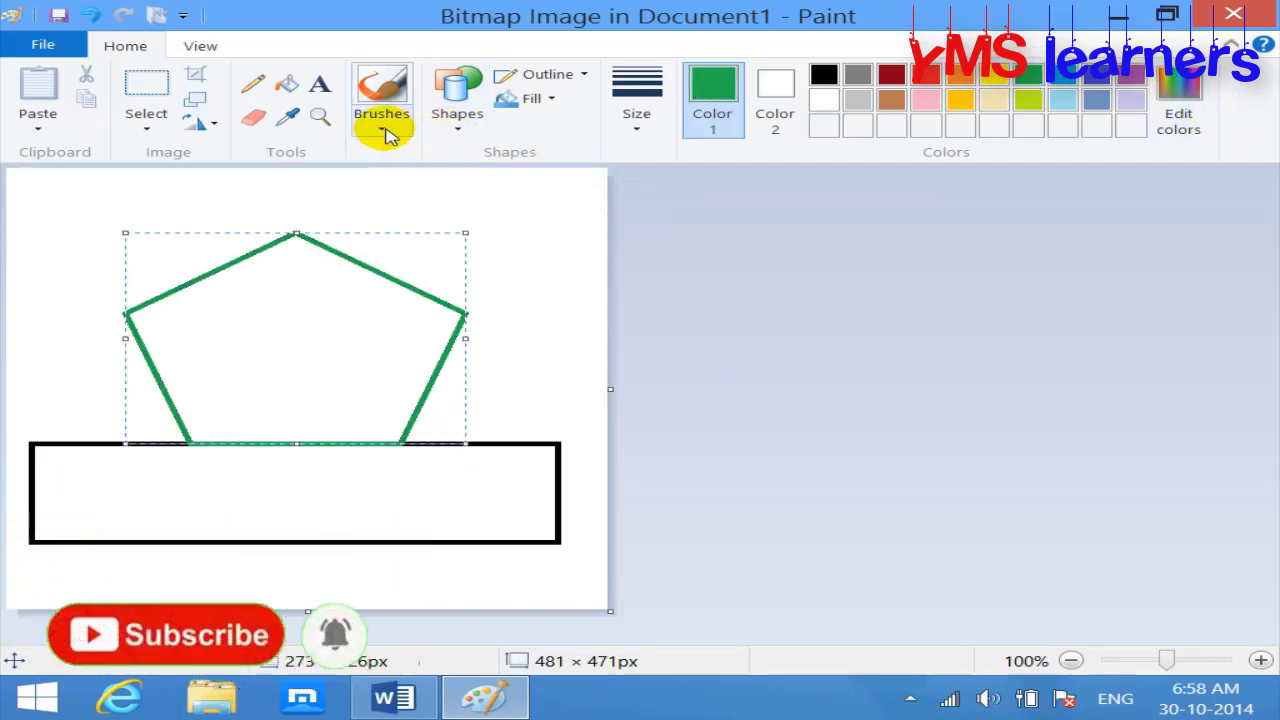
left_click(286, 86)
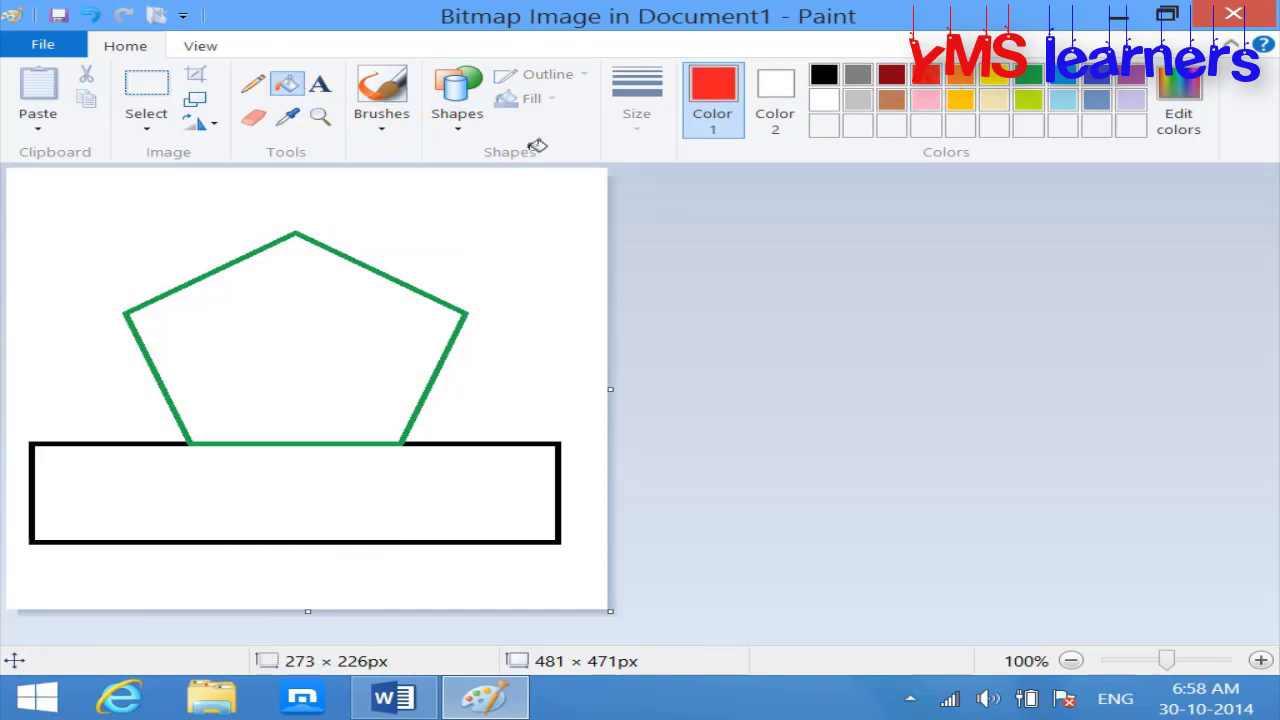
left_click(229, 306)
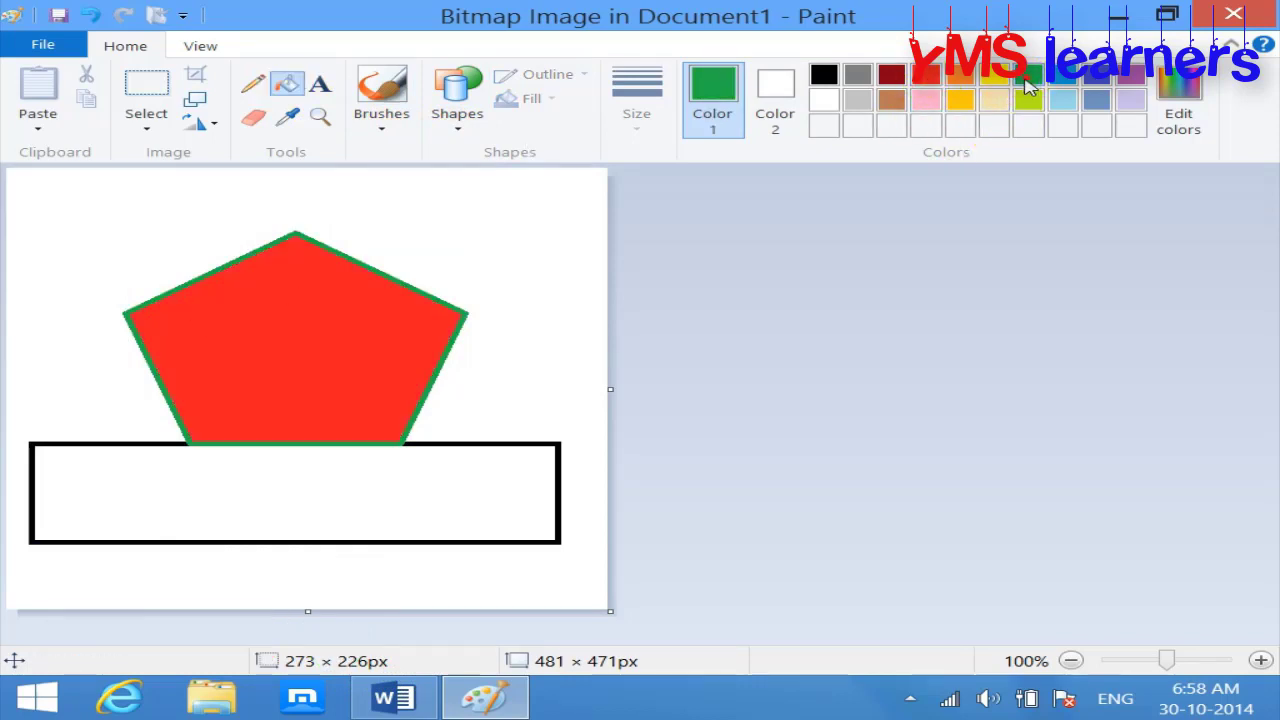
left_click(497, 463)
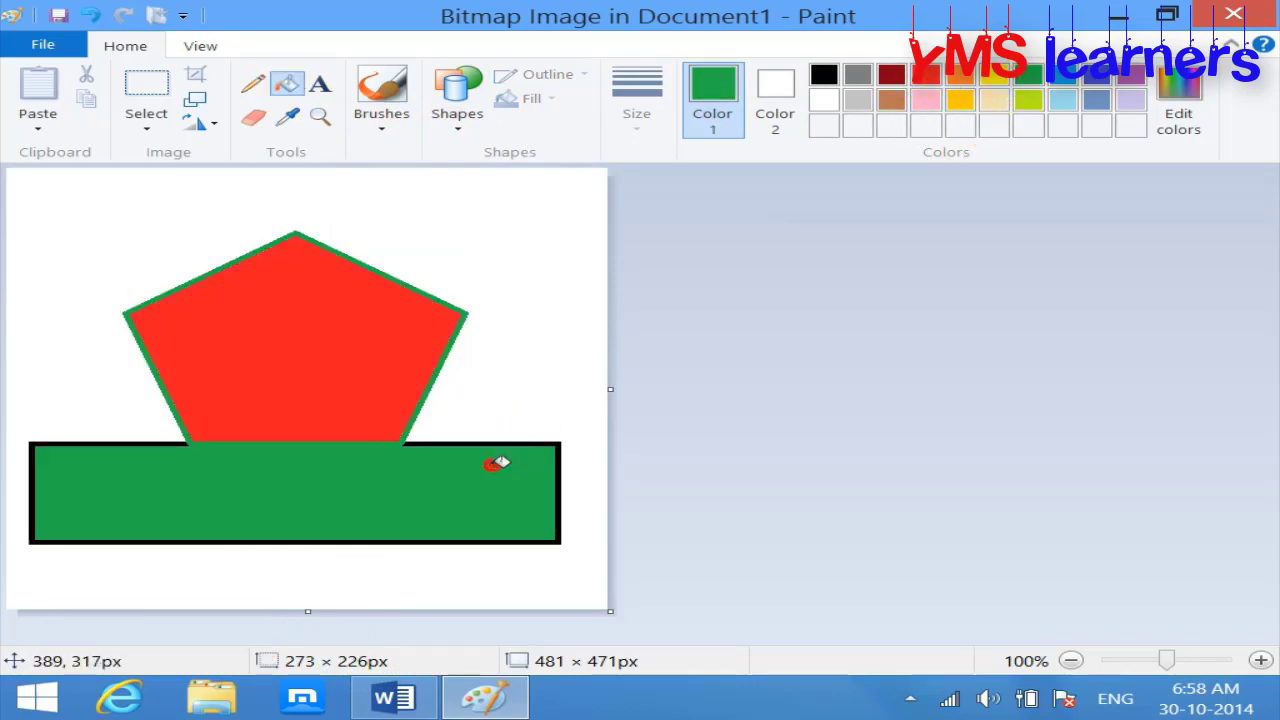
left_click(1028, 99)
left_click(476, 470)
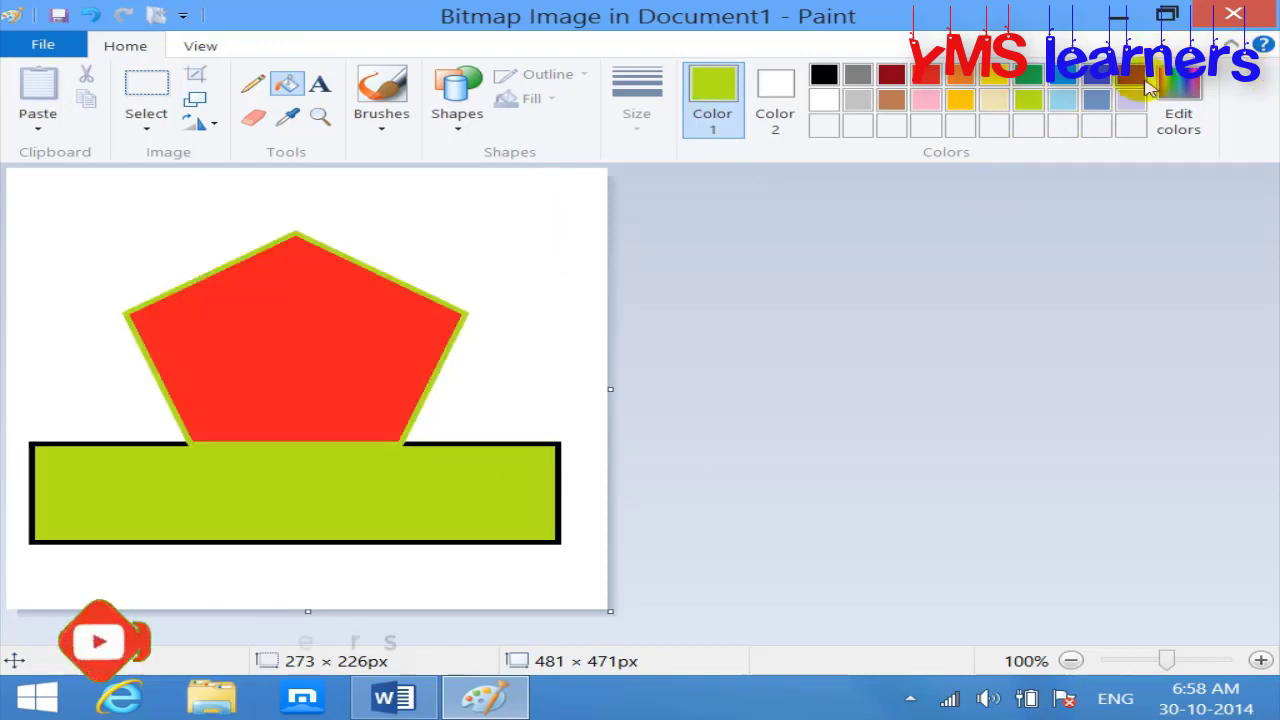
left_click(1062, 101)
left_click(556, 208)
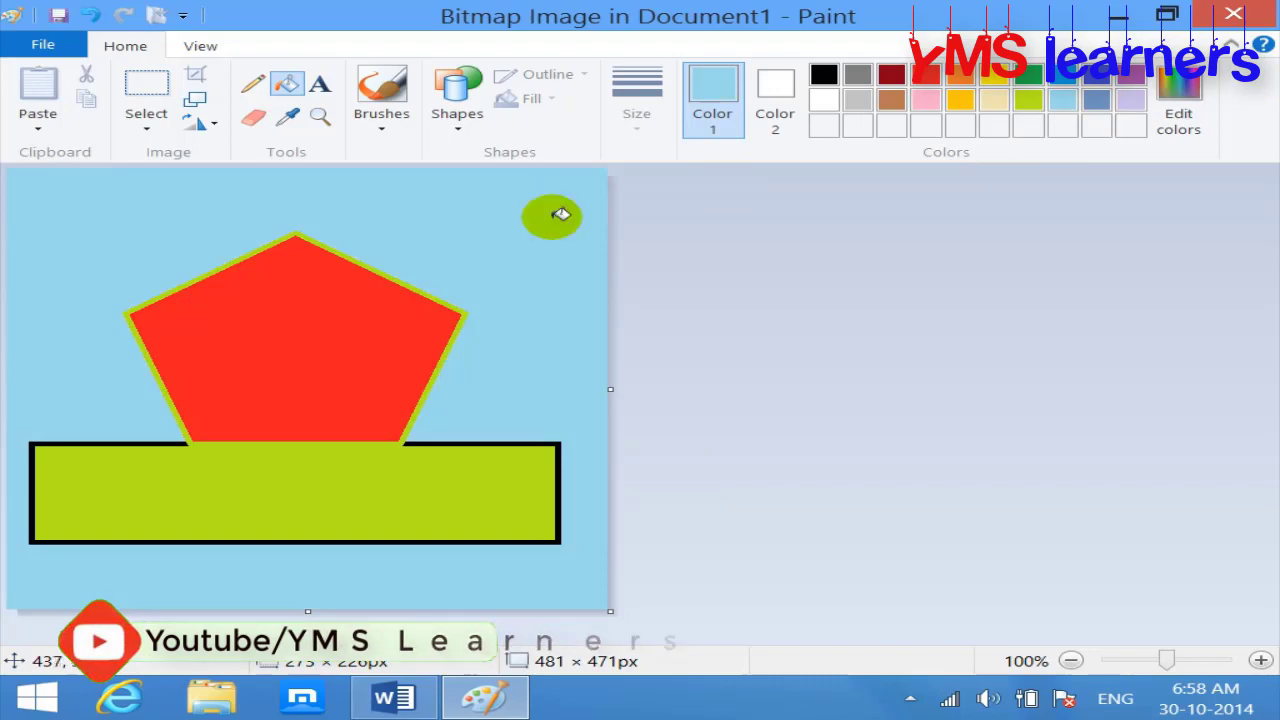
Step: Return to Word, then reopen the picture and add a black freehand stroke across the pentagon
left_click(1233, 14)
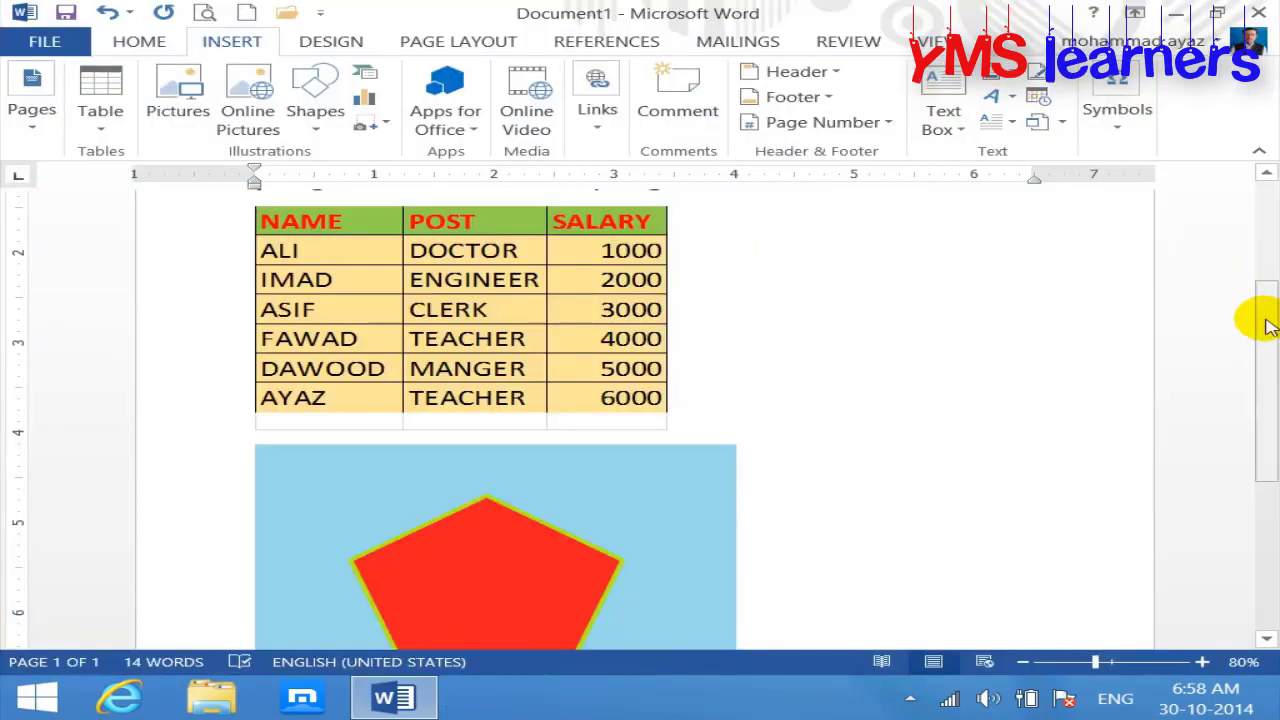
left_click_drag(1262, 323, 1262, 424)
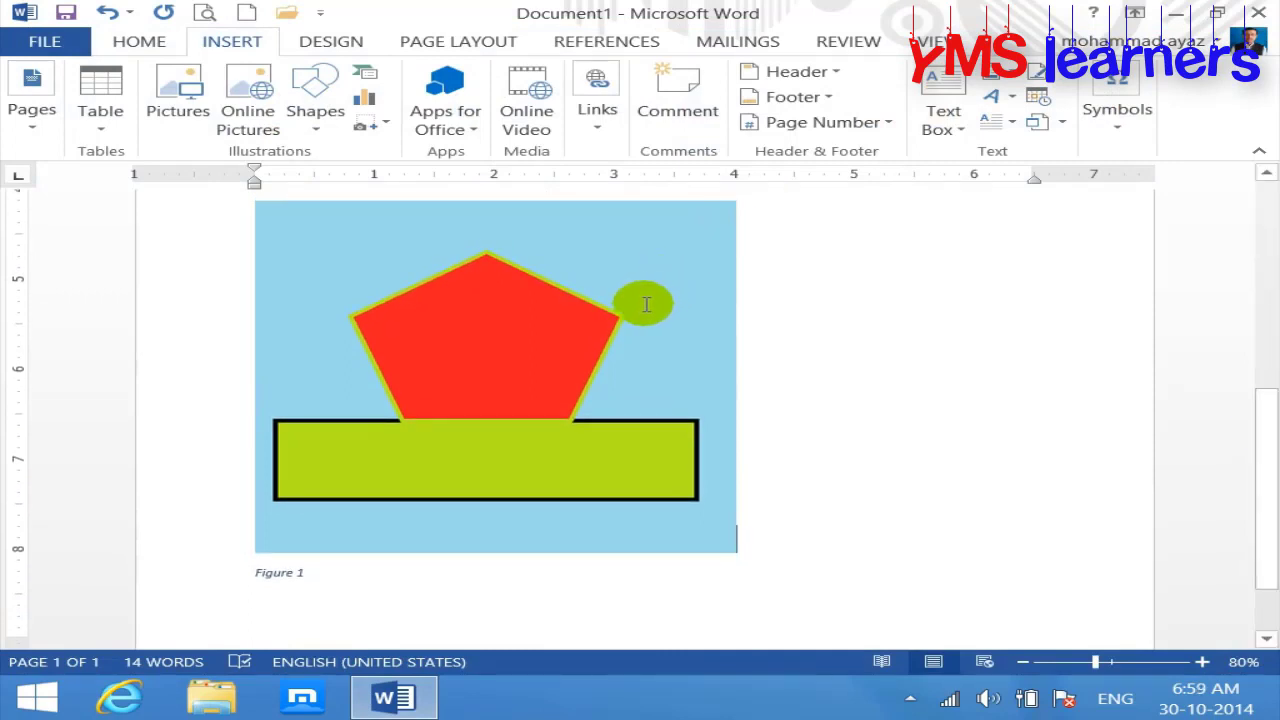
double_click(520, 321)
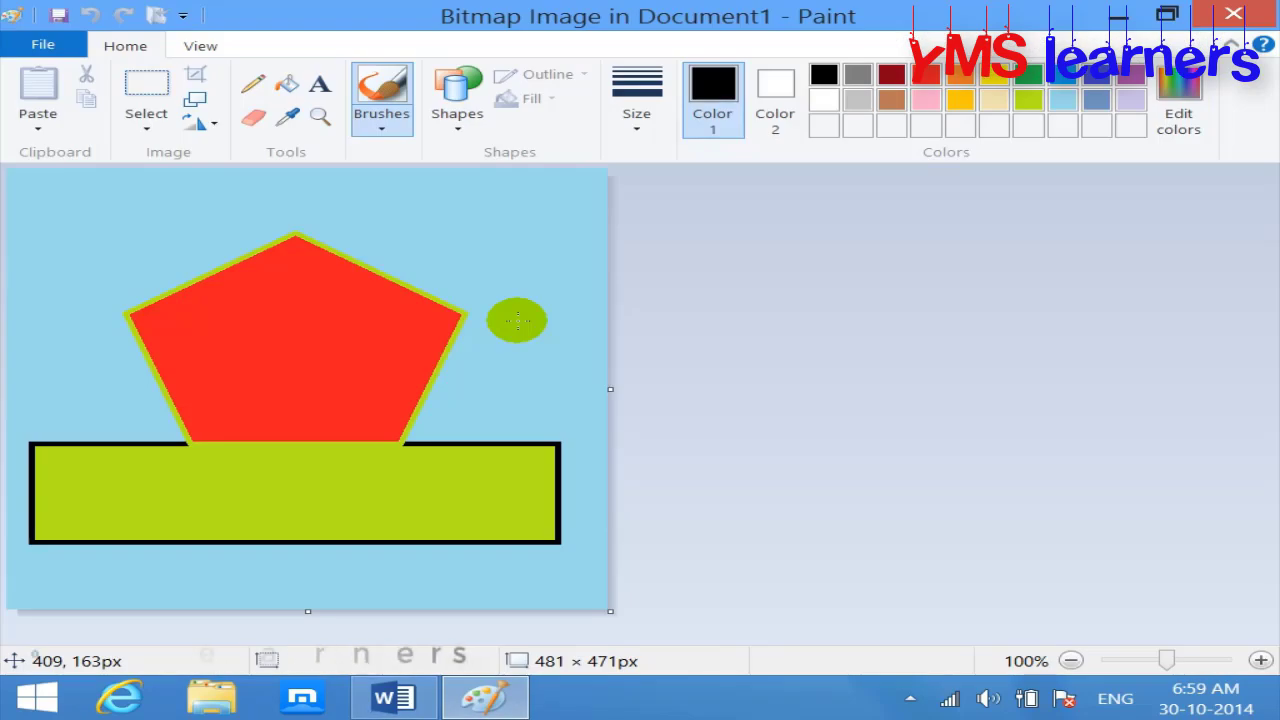
mouse_move(252, 293)
left_mouse_down()
mouse_move(300, 320)
mouse_move(429, 286)
mouse_move(257, 372)
left_mouse_up()
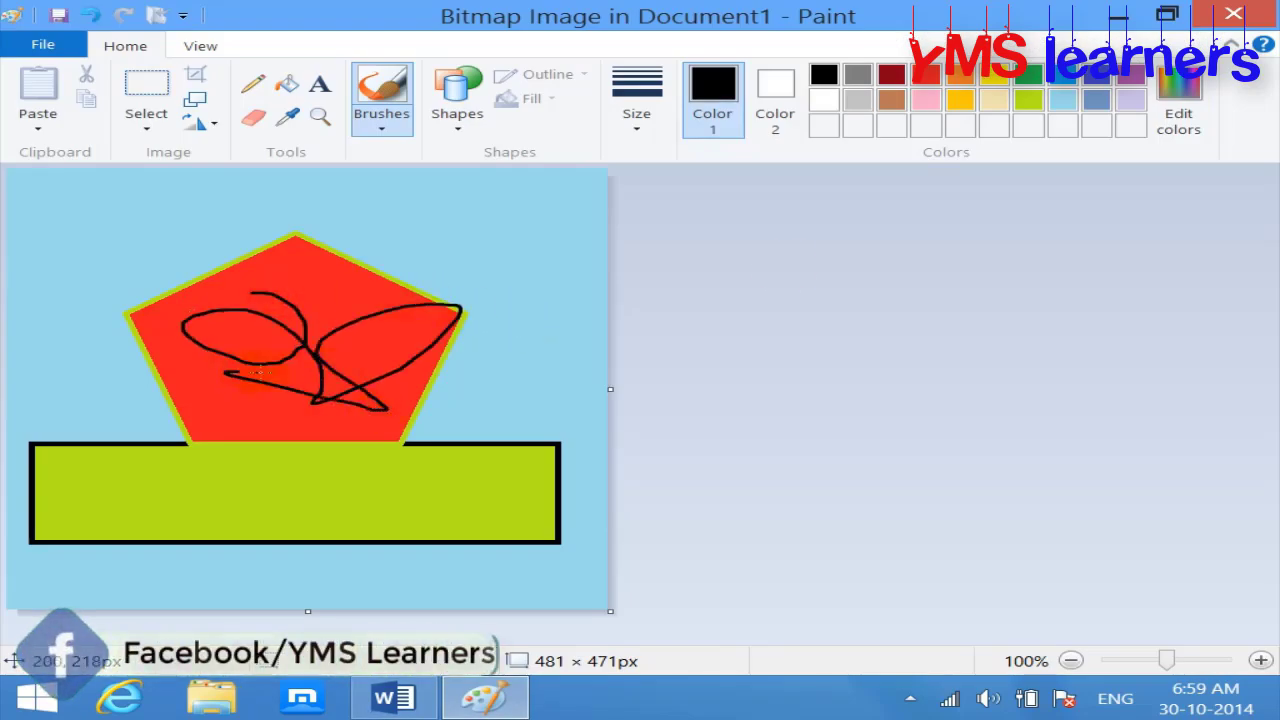
left_click(1248, 15)
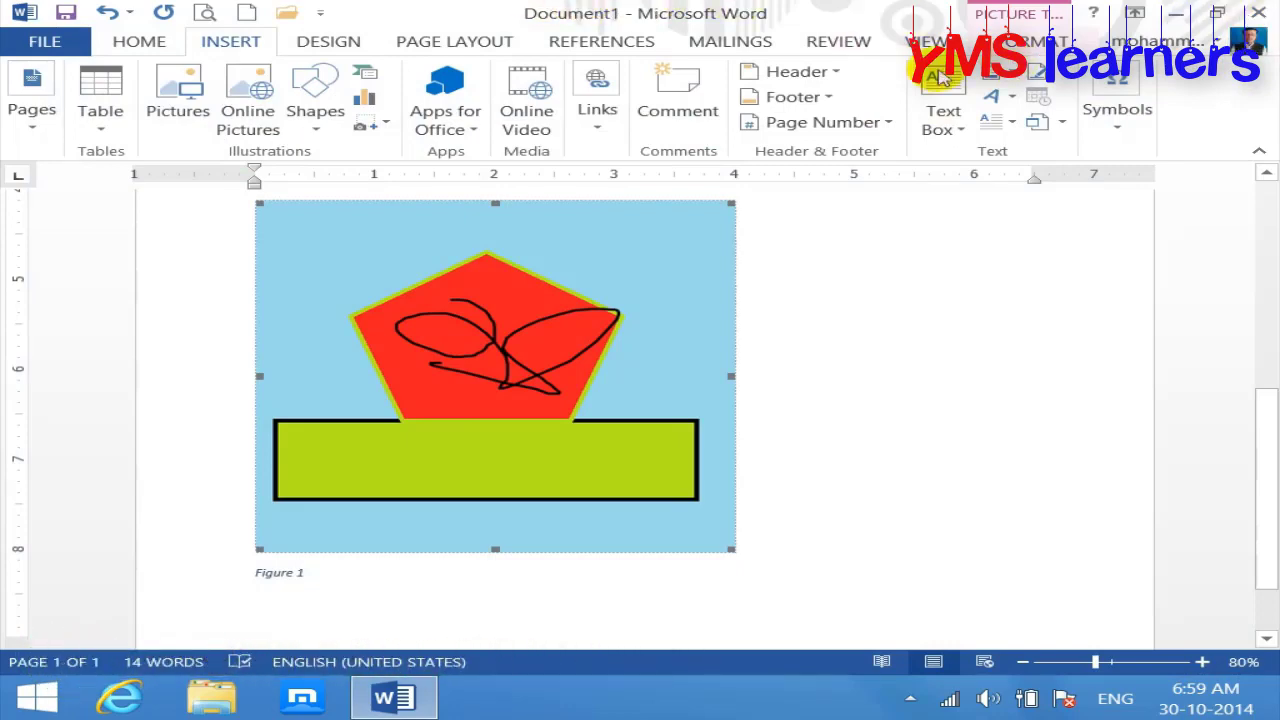
left_click(1050, 122)
Step: Embed T.docx from the Documents folder using Object > Create from File
left_click(1060, 145)
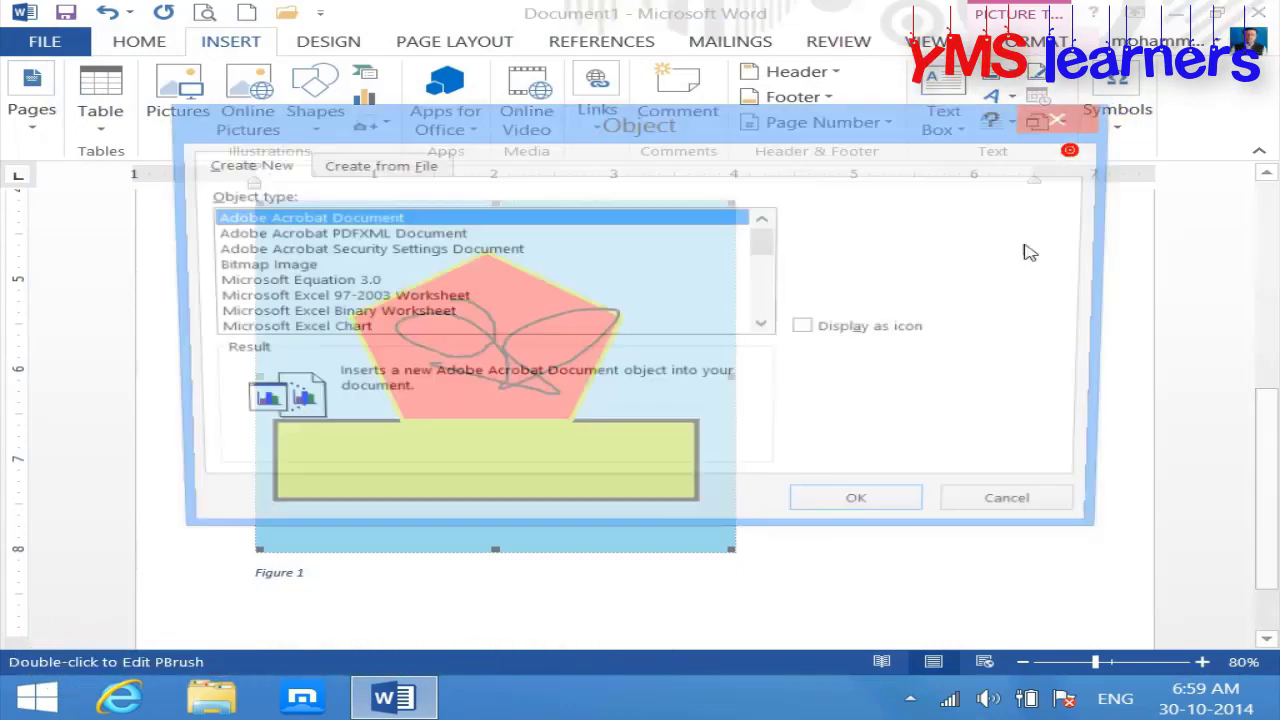
left_click(376, 165)
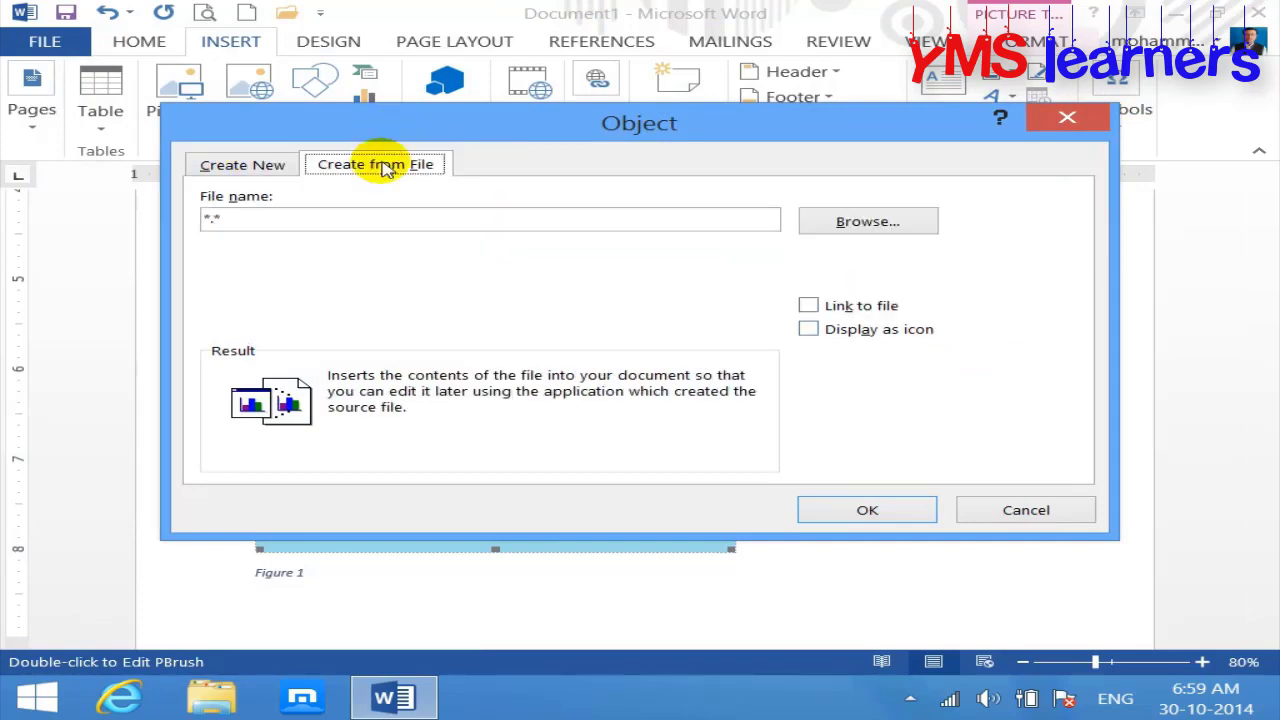
left_click(905, 222)
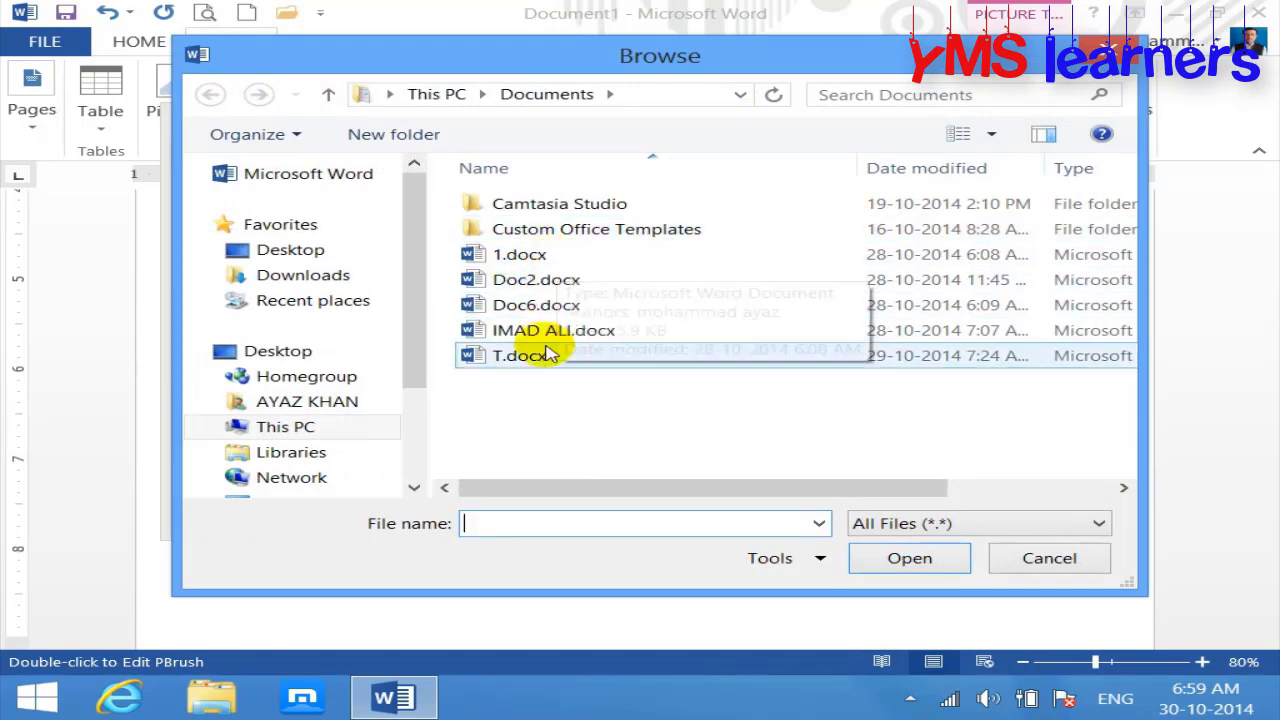
left_click(514, 330)
left_click(547, 360)
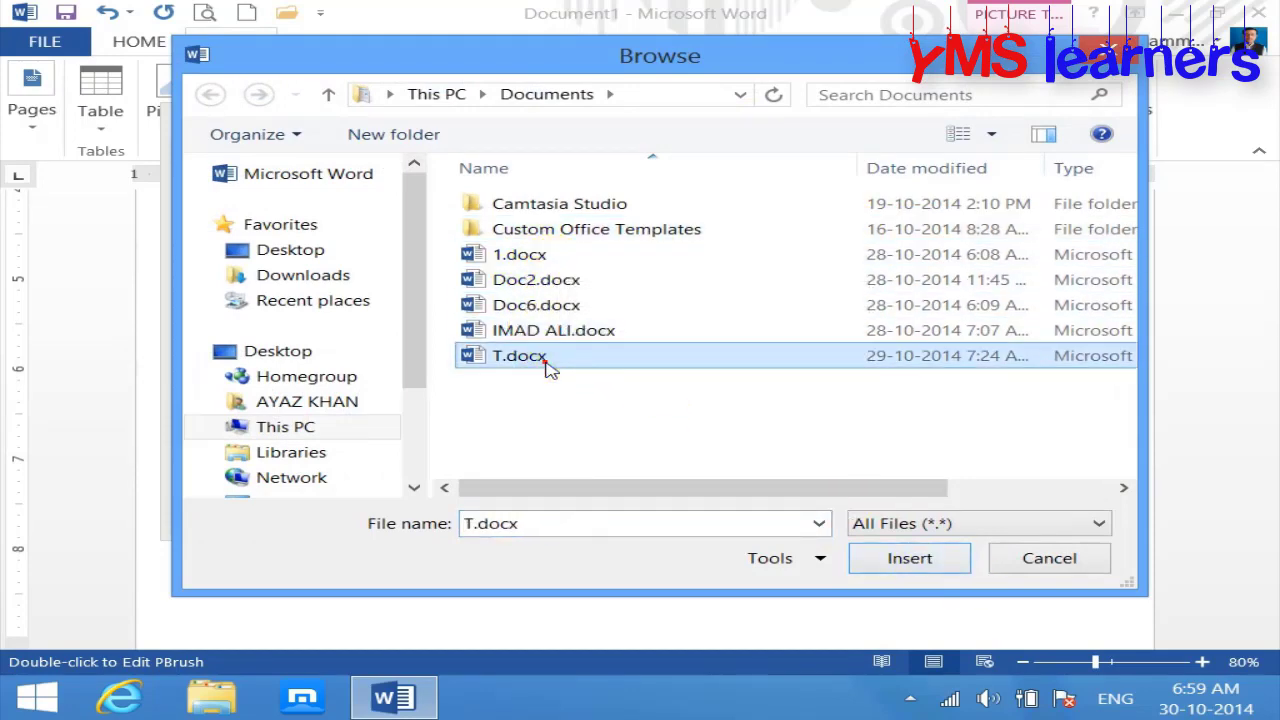
left_click(912, 560)
left_click(865, 508)
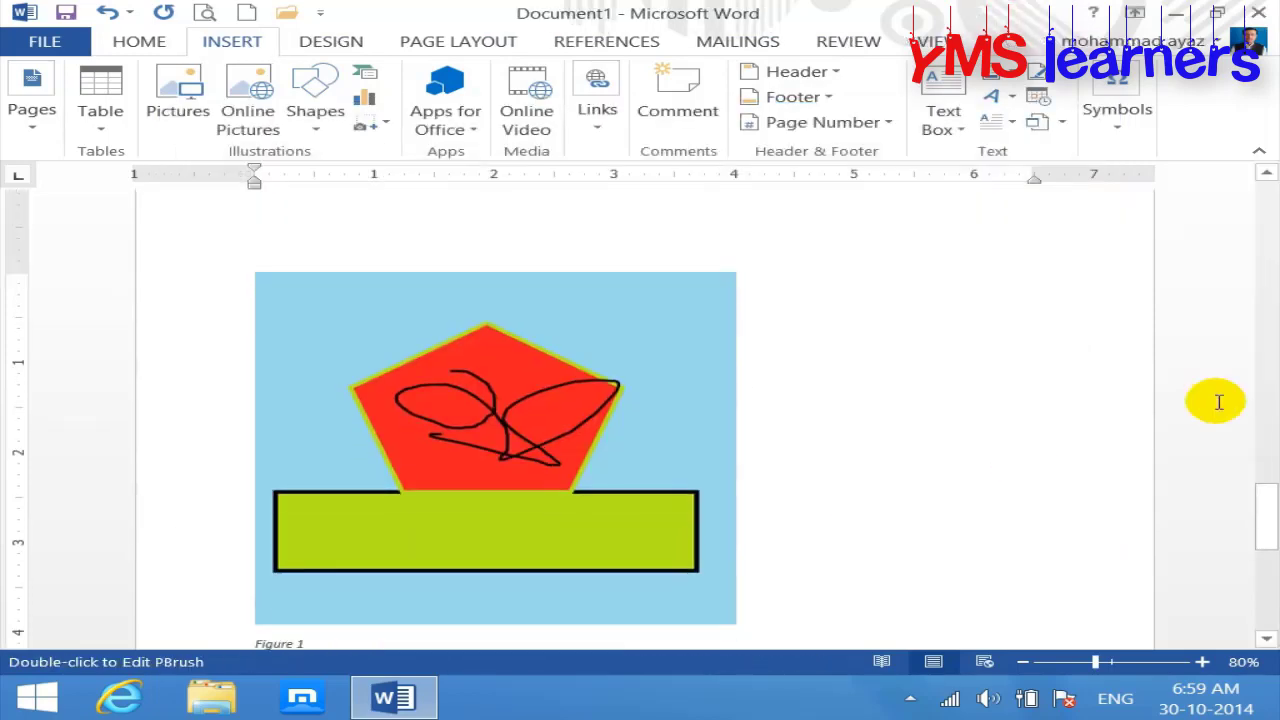
Step: Edit the embedded document in place and colour its first two paragraphs red
left_click_drag(1264, 508, 1248, 338)
left_click(737, 488)
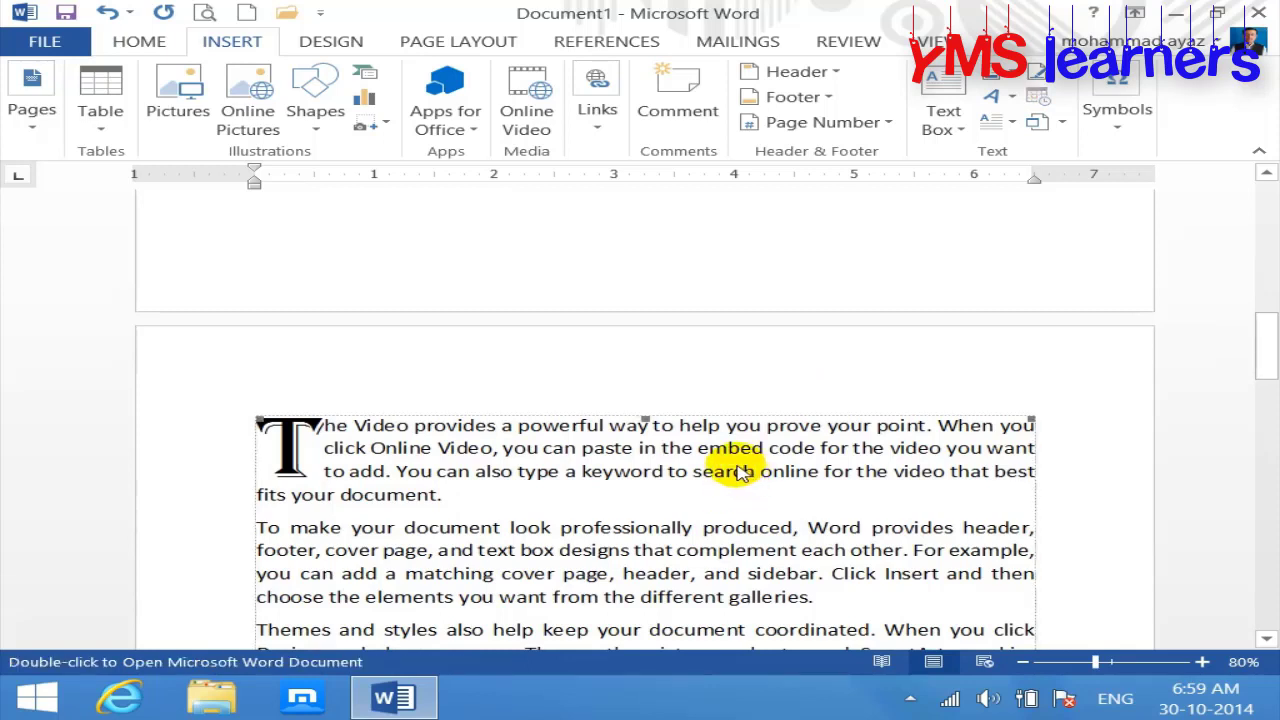
double_click(727, 470)
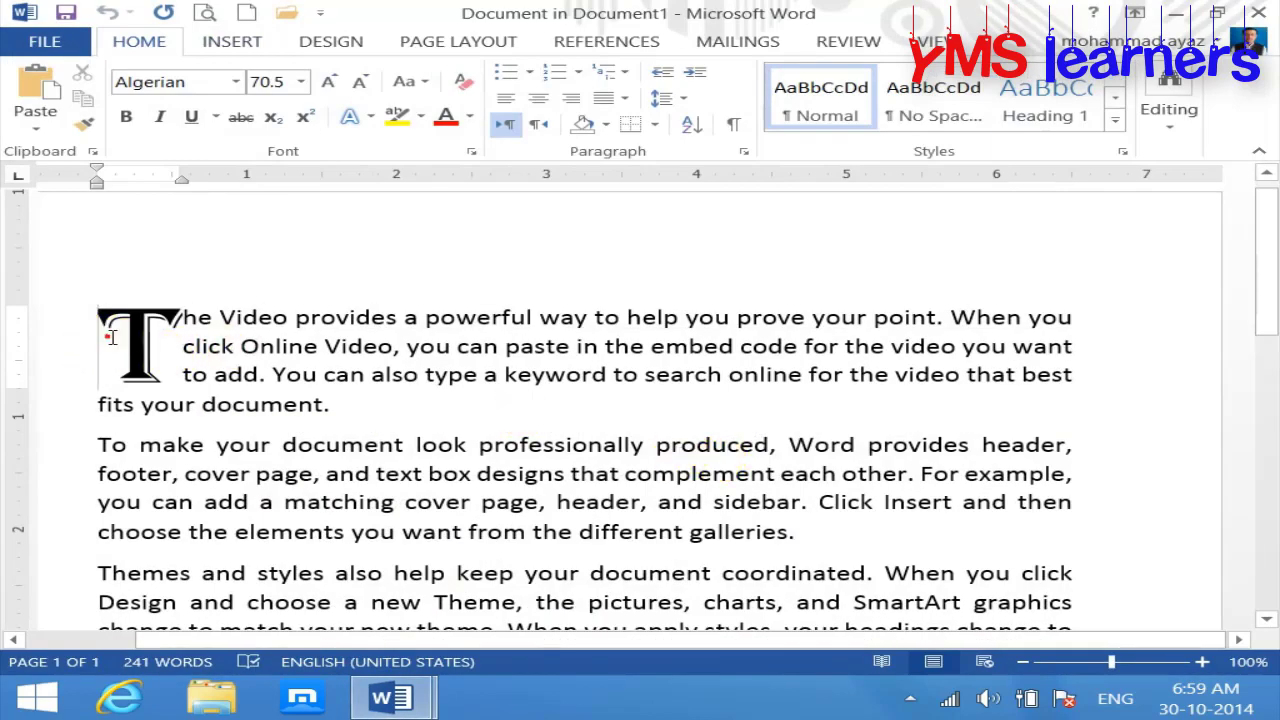
left_click_drag(114, 337, 1014, 557)
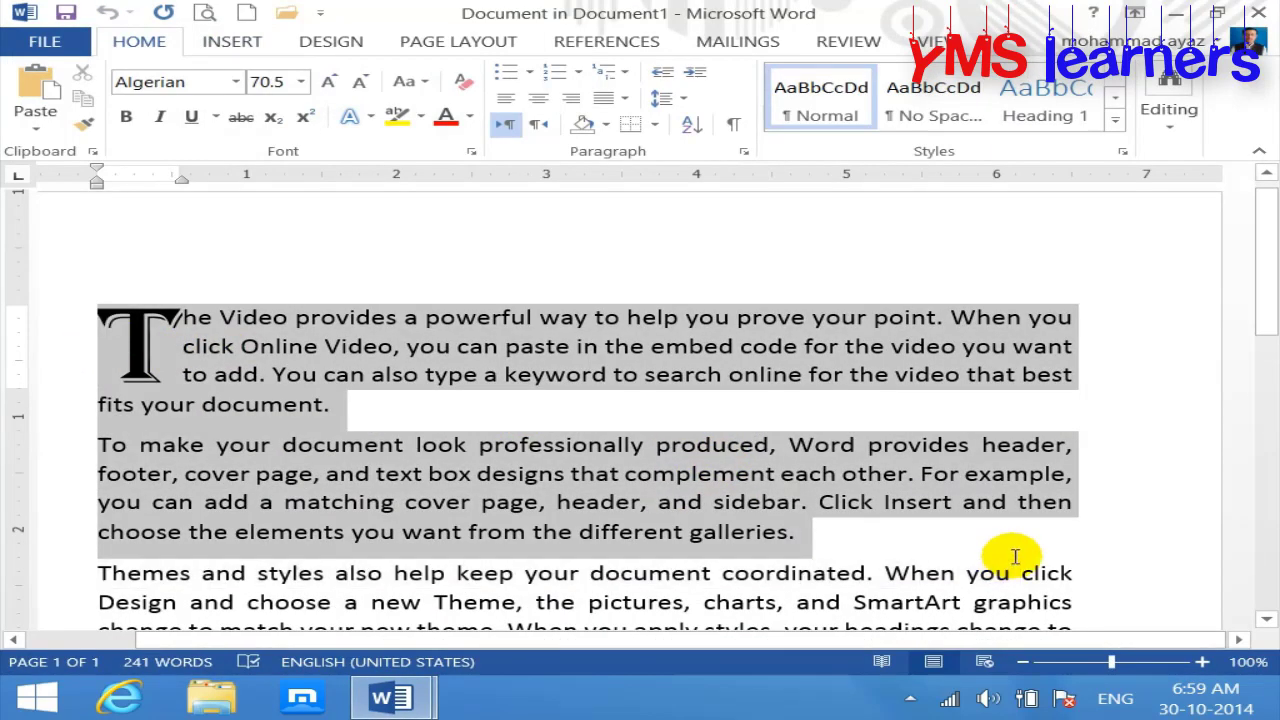
left_click(445, 116)
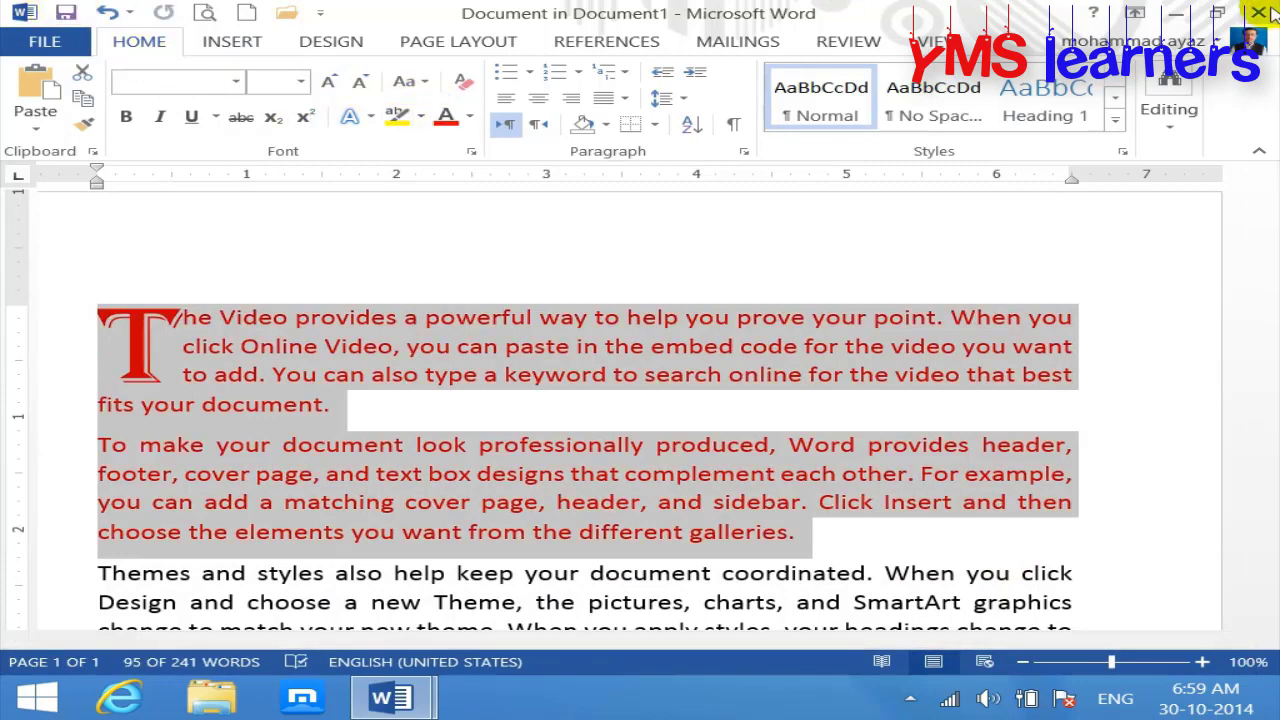
left_click(1245, 250)
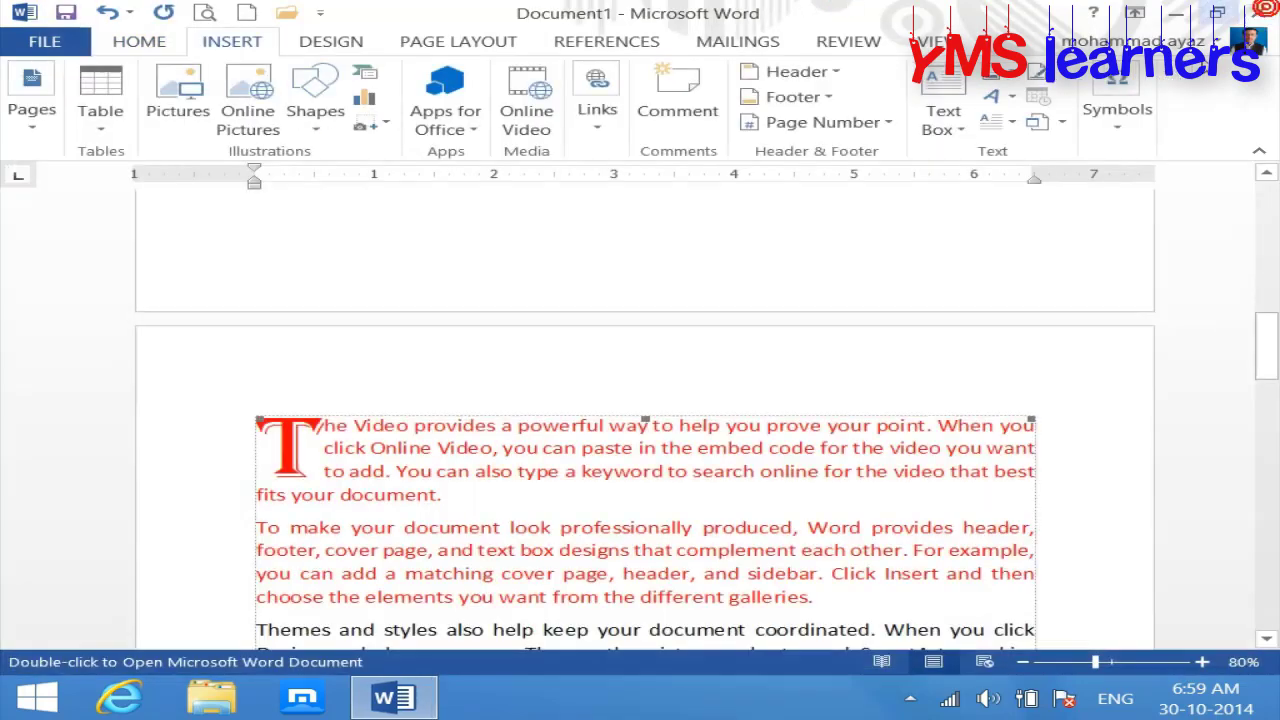
left_click(1062, 122)
left_click(1080, 160)
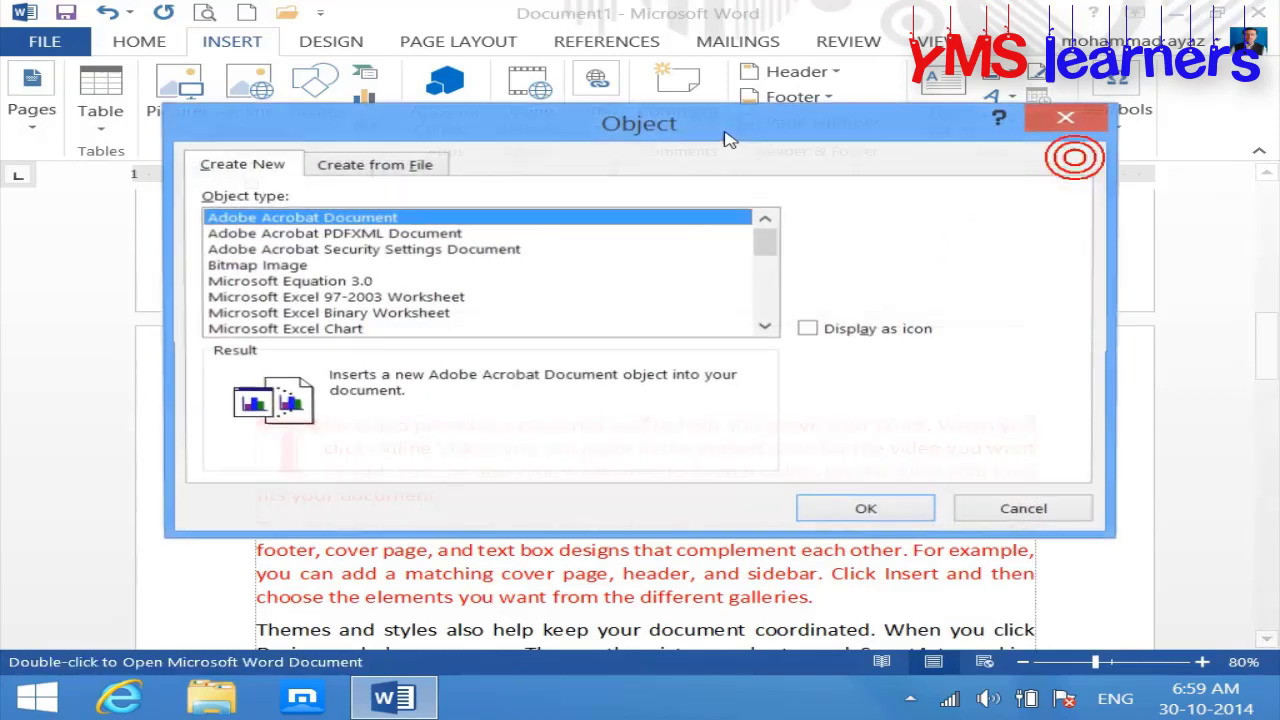
left_click(405, 170)
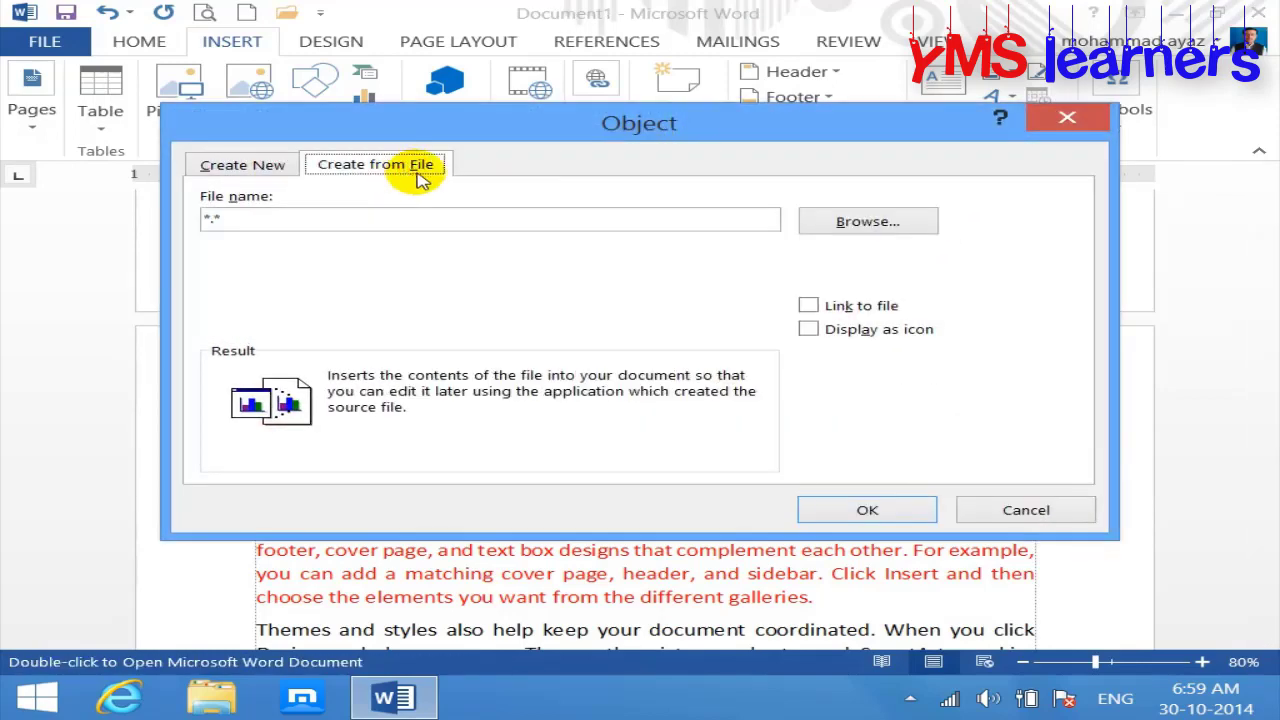
left_click(253, 166)
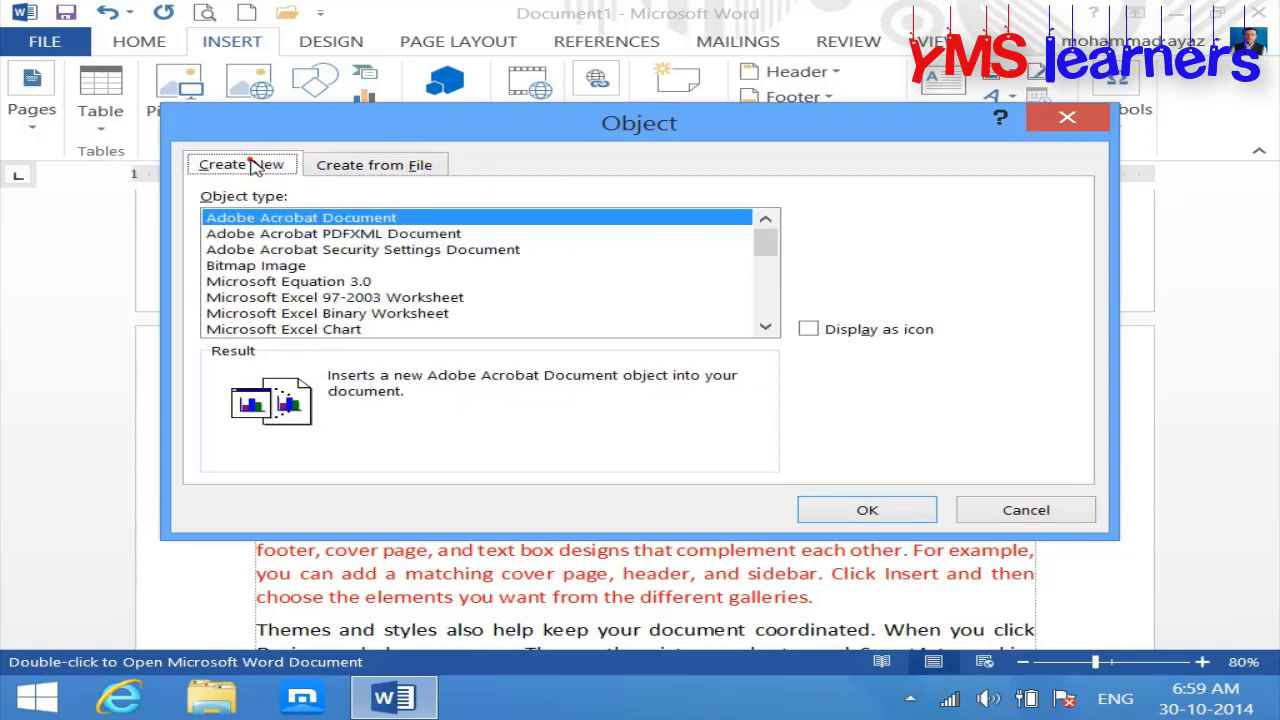
left_click(388, 172)
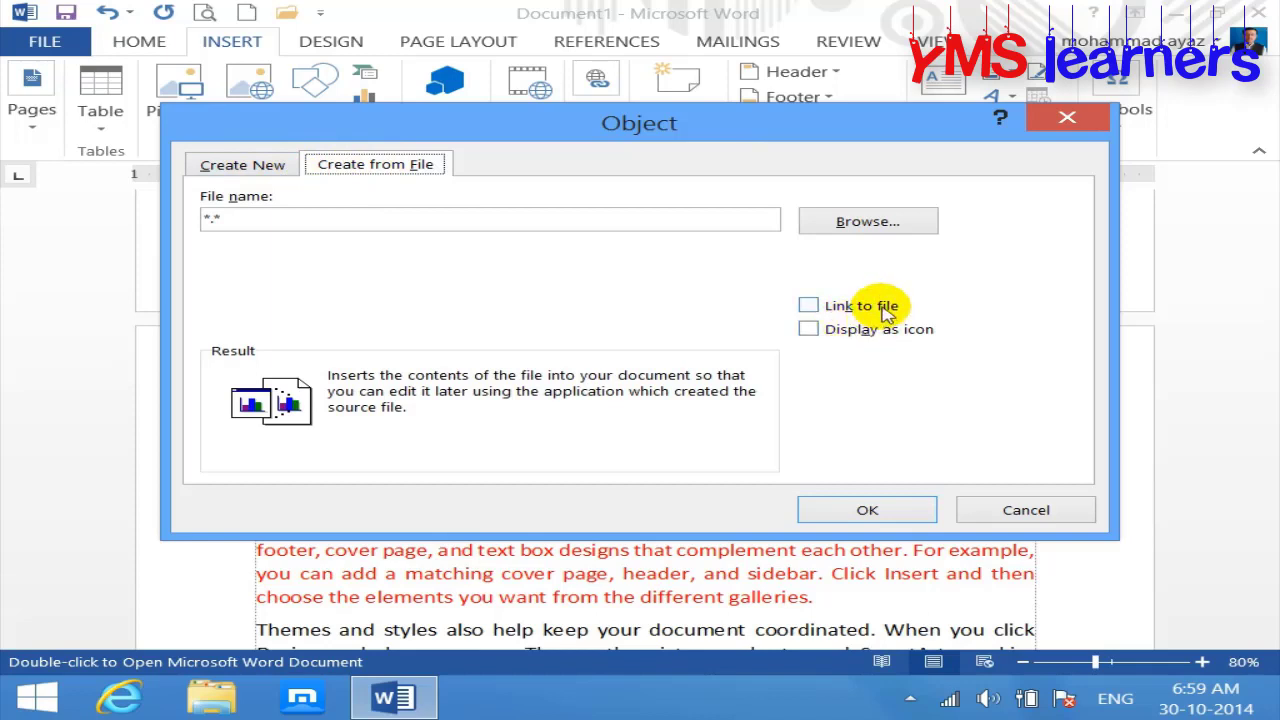
left_click(811, 308)
left_click(811, 308)
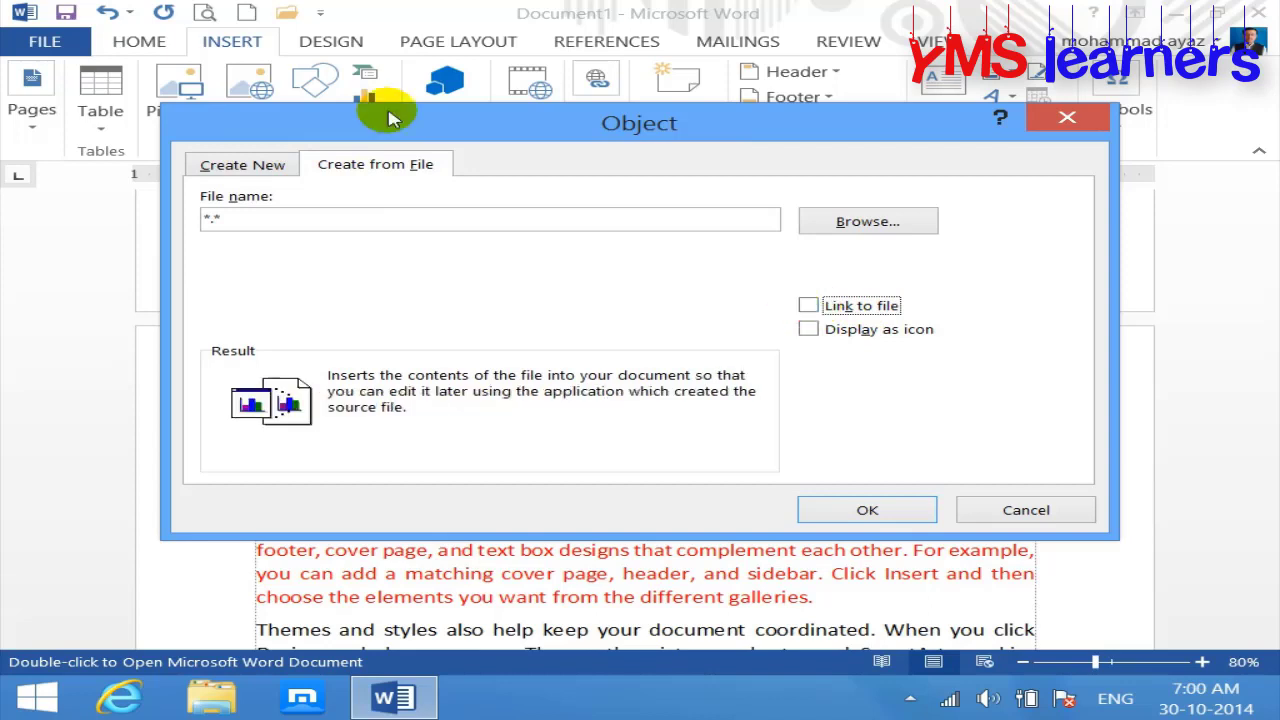
left_click(275, 162)
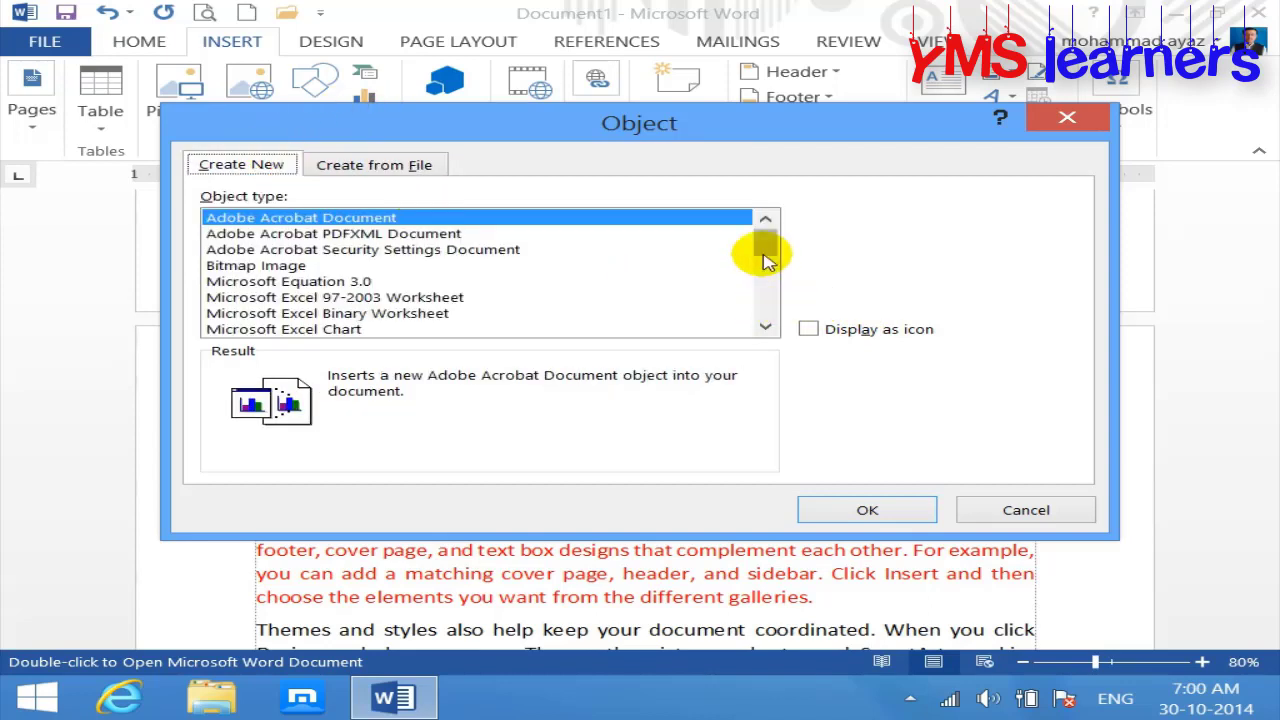
left_click_drag(763, 329, 763, 333)
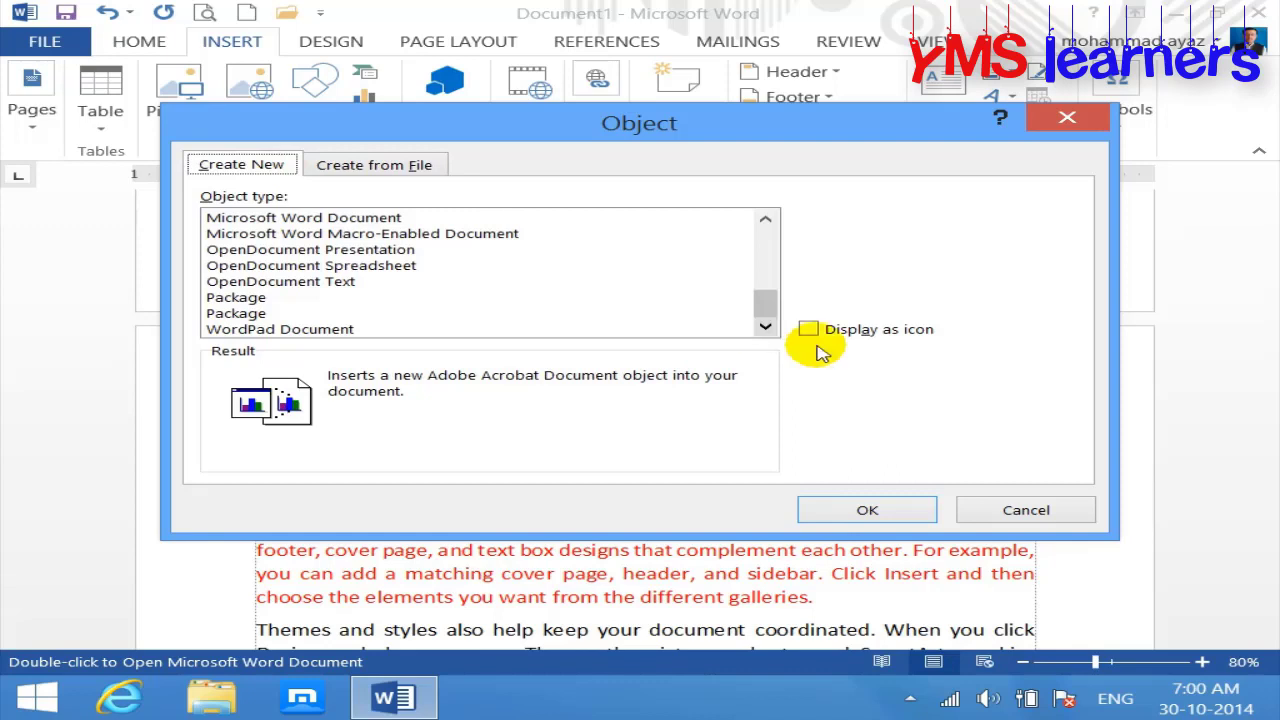
left_click(378, 168)
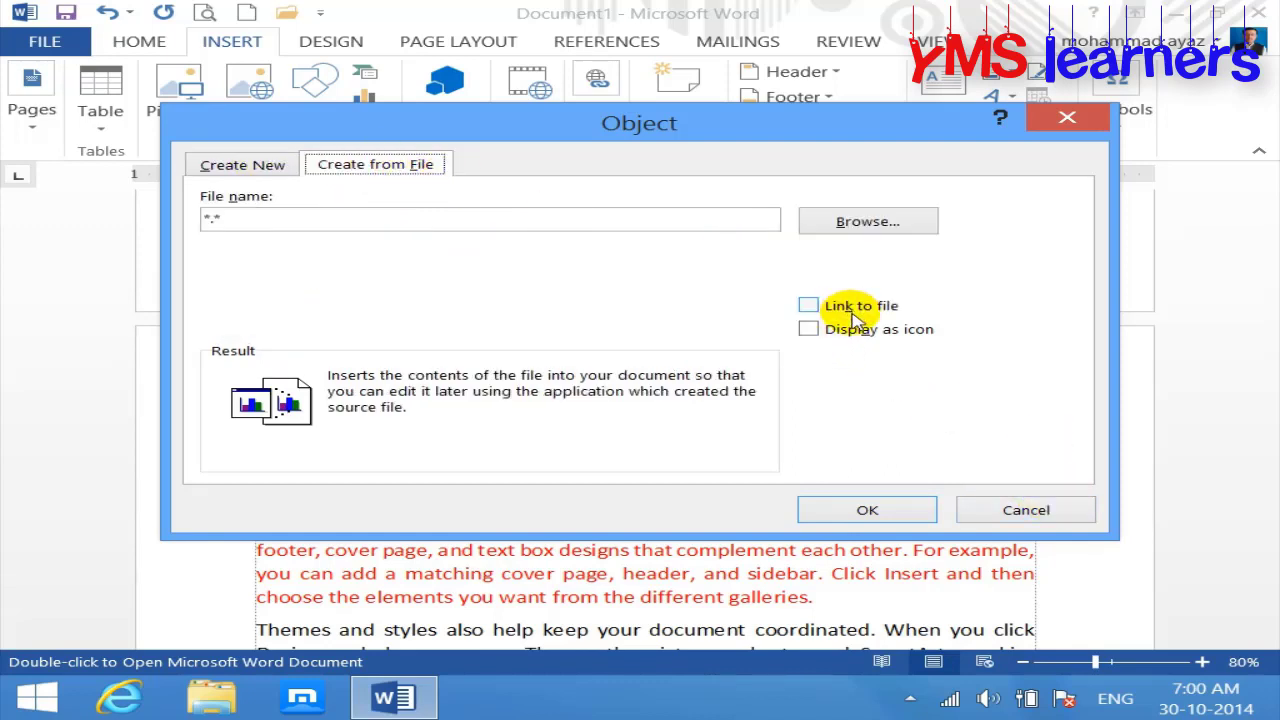
left_click(1023, 509)
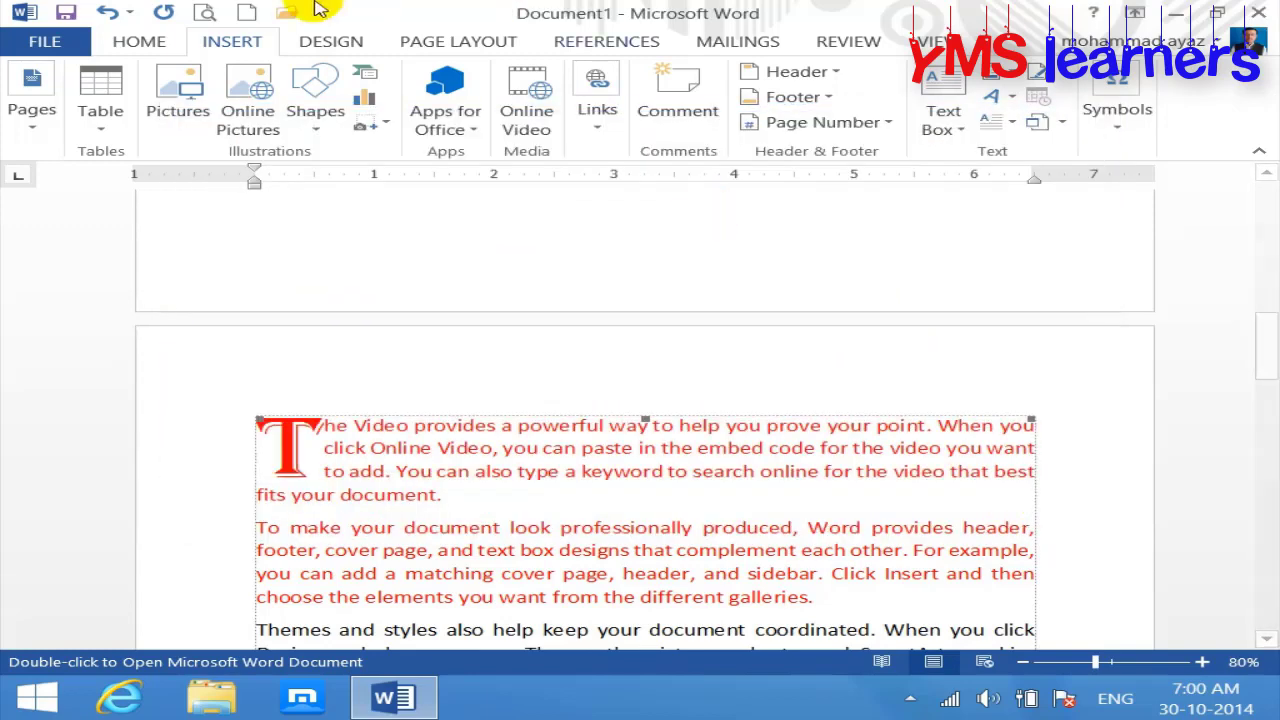
left_click(252, 13)
Step: Switch to the blank Document2 and zoom the page out to 90%
left_click(231, 41)
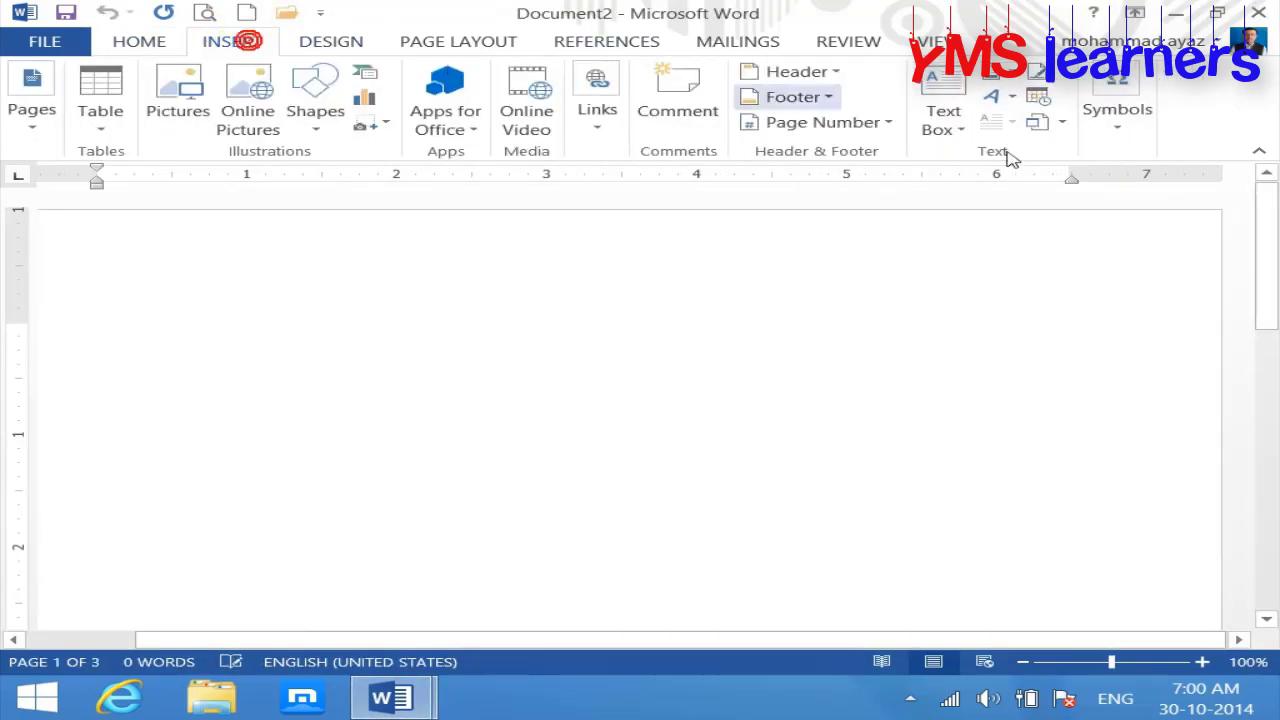
left_click(1062, 122)
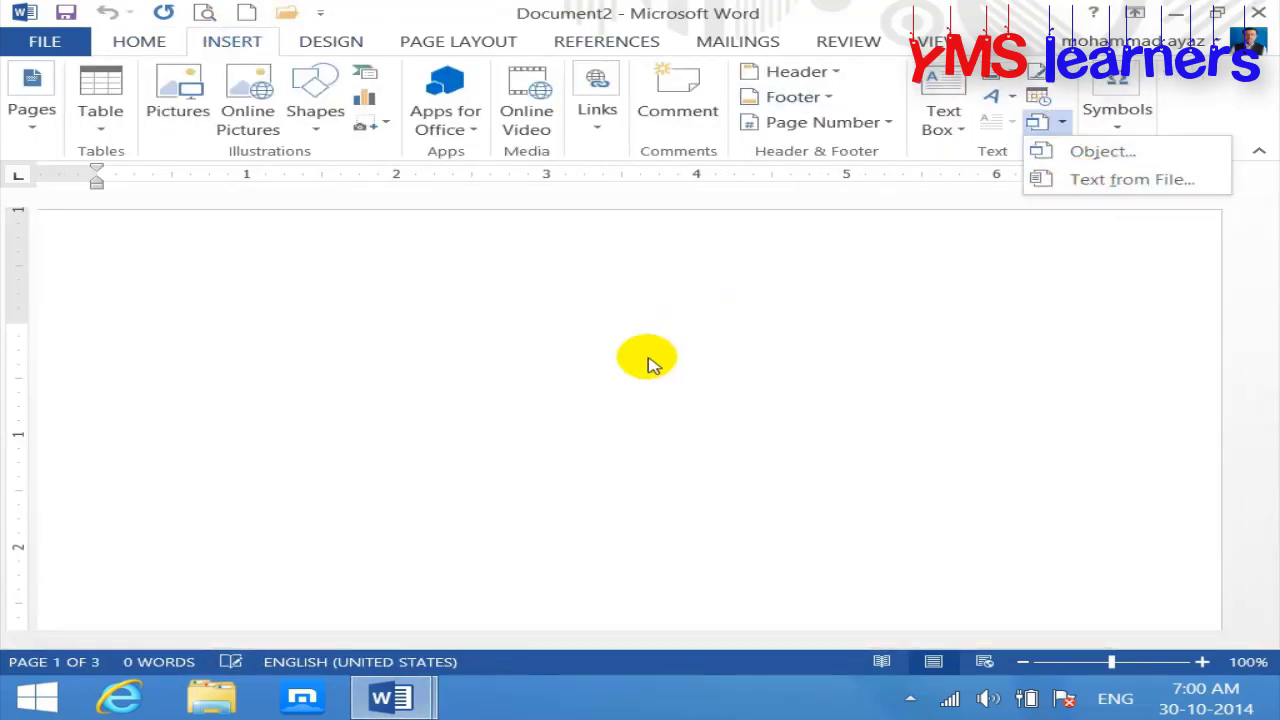
left_click(388, 697)
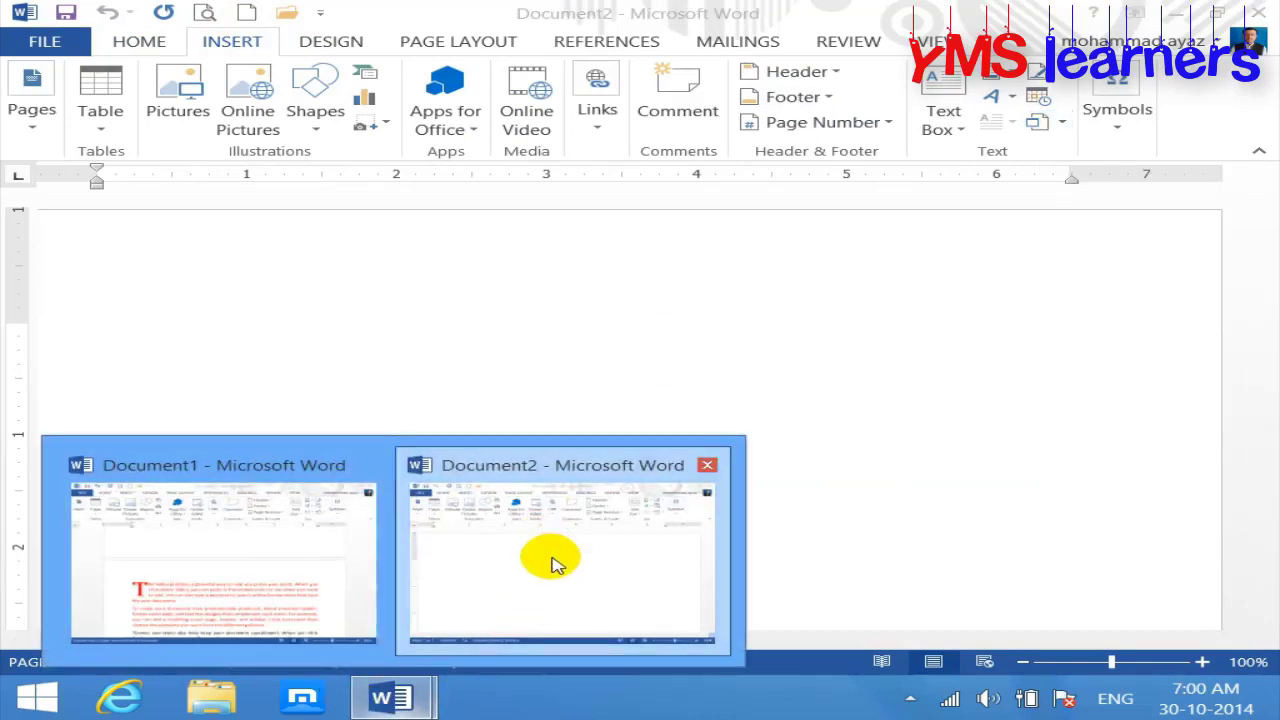
left_click(550, 560)
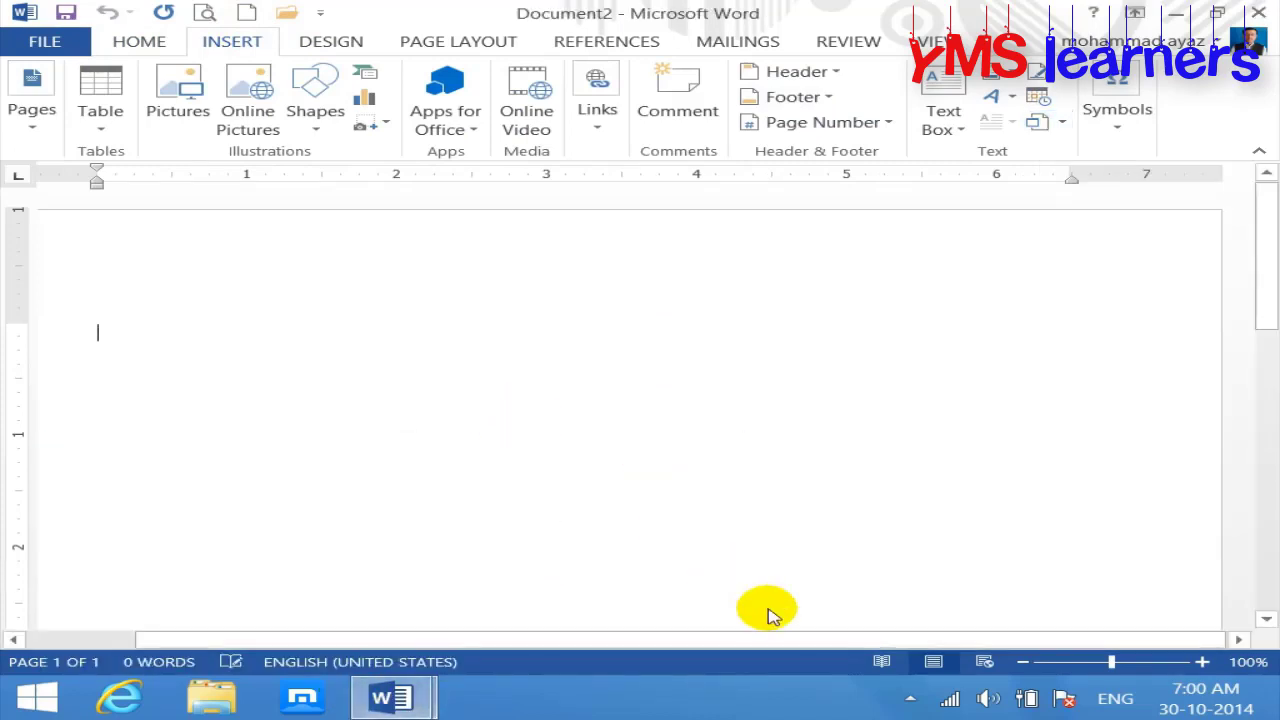
left_click(1022, 662)
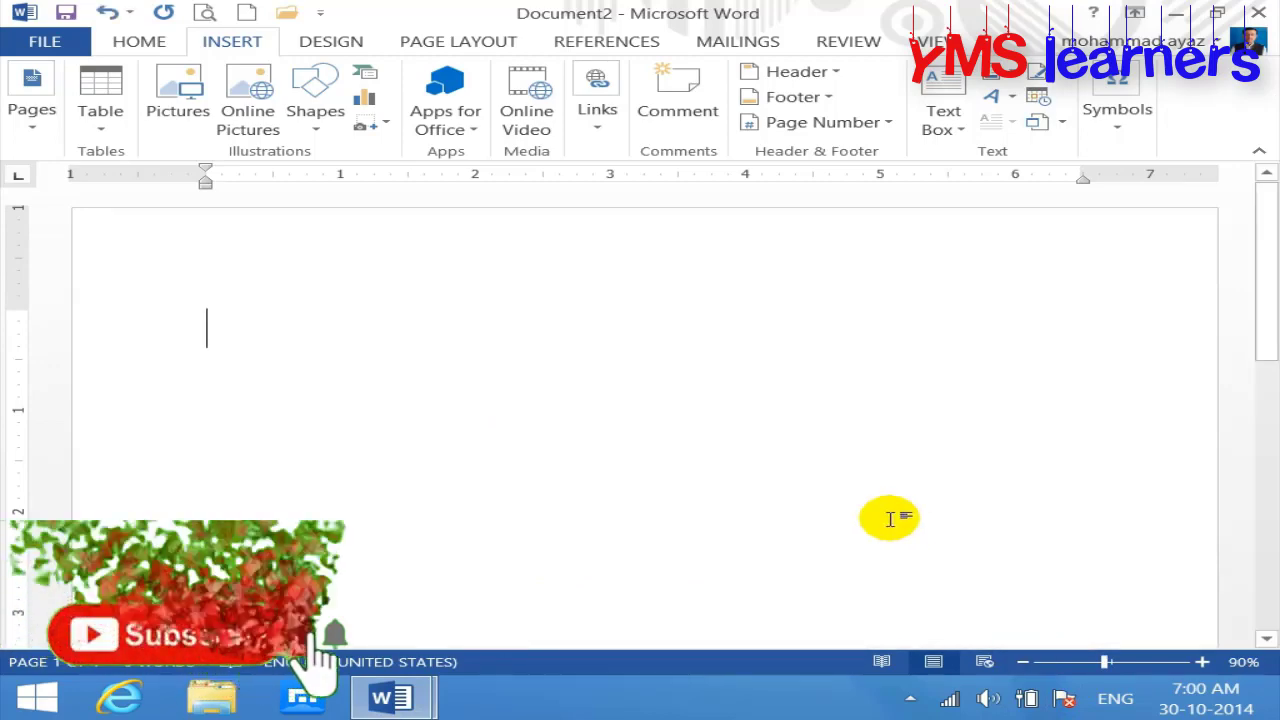
Step: Type the heading 'Text from File:', correct 'From' to 'from', and make it bold
type("TEXT")
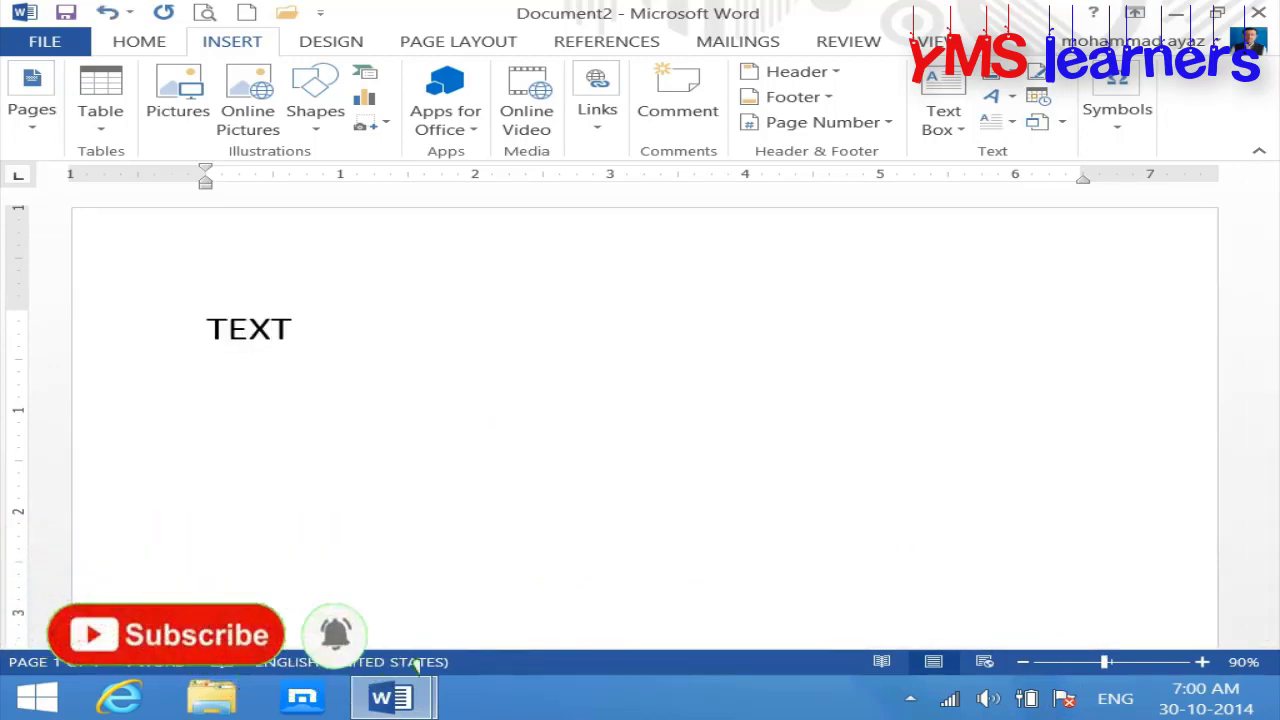
key("BackSpace")
key("BackSpace")
key("BackSpace")
key("BackSpace")
type("ex")
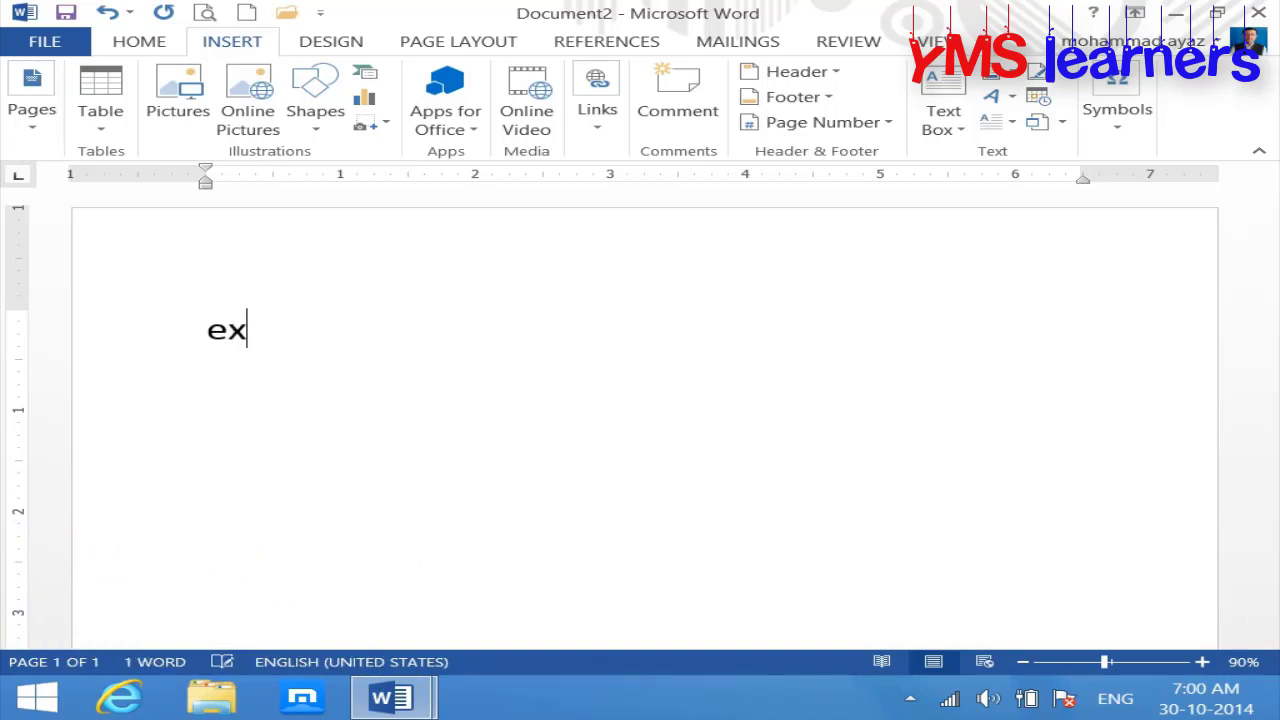
key("BackSpace")
key("BackSpace")
type("Text Fr")
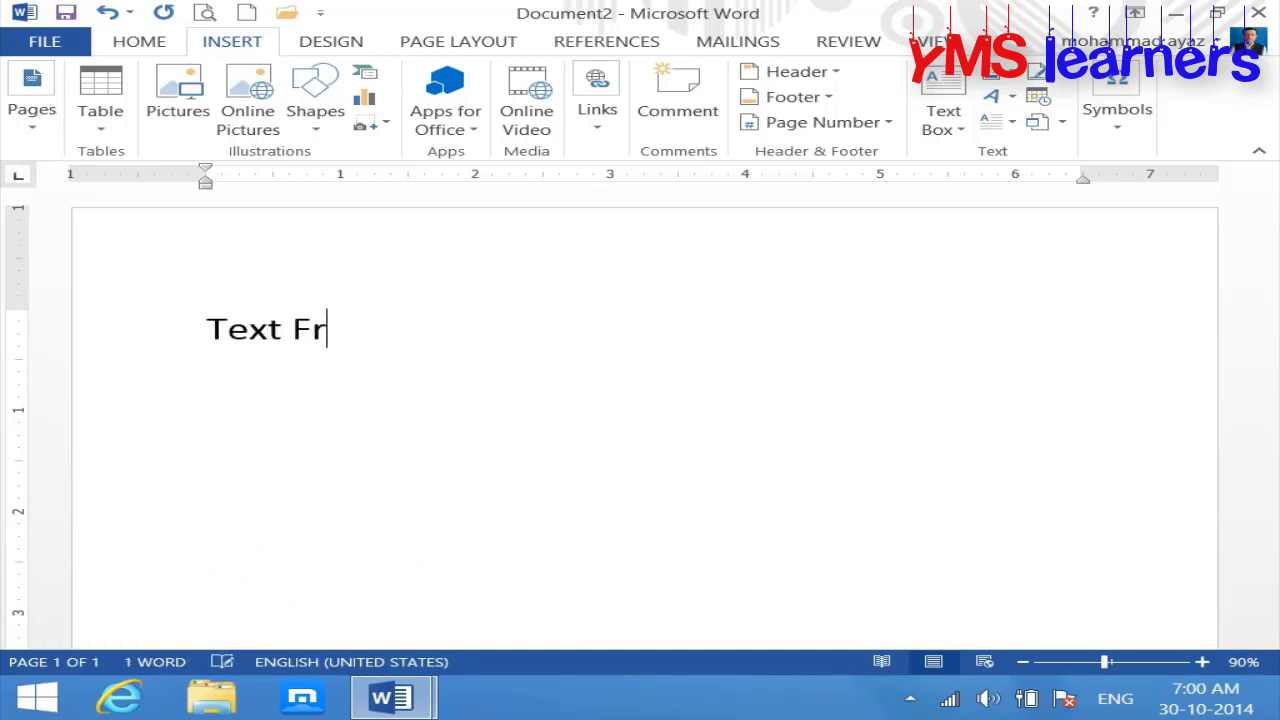
type("om File:")
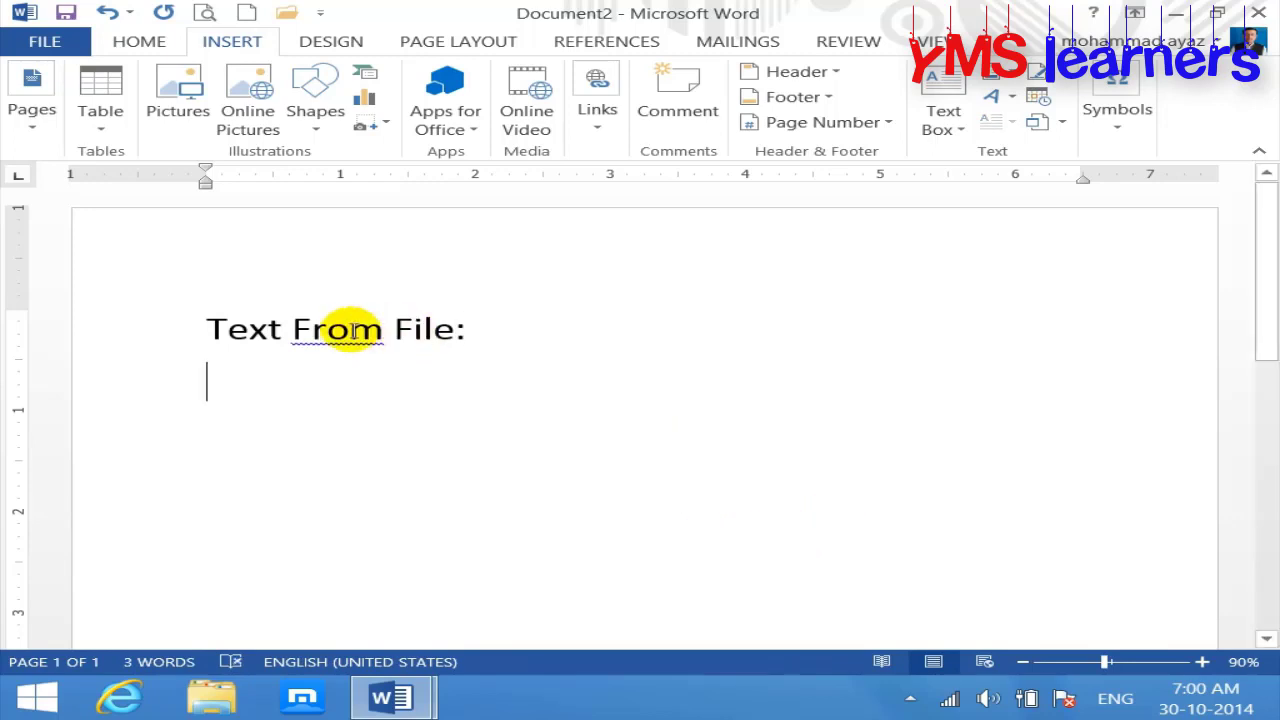
right_click(350, 330)
left_click(453, 365)
left_click_drag(500, 336, 206, 329)
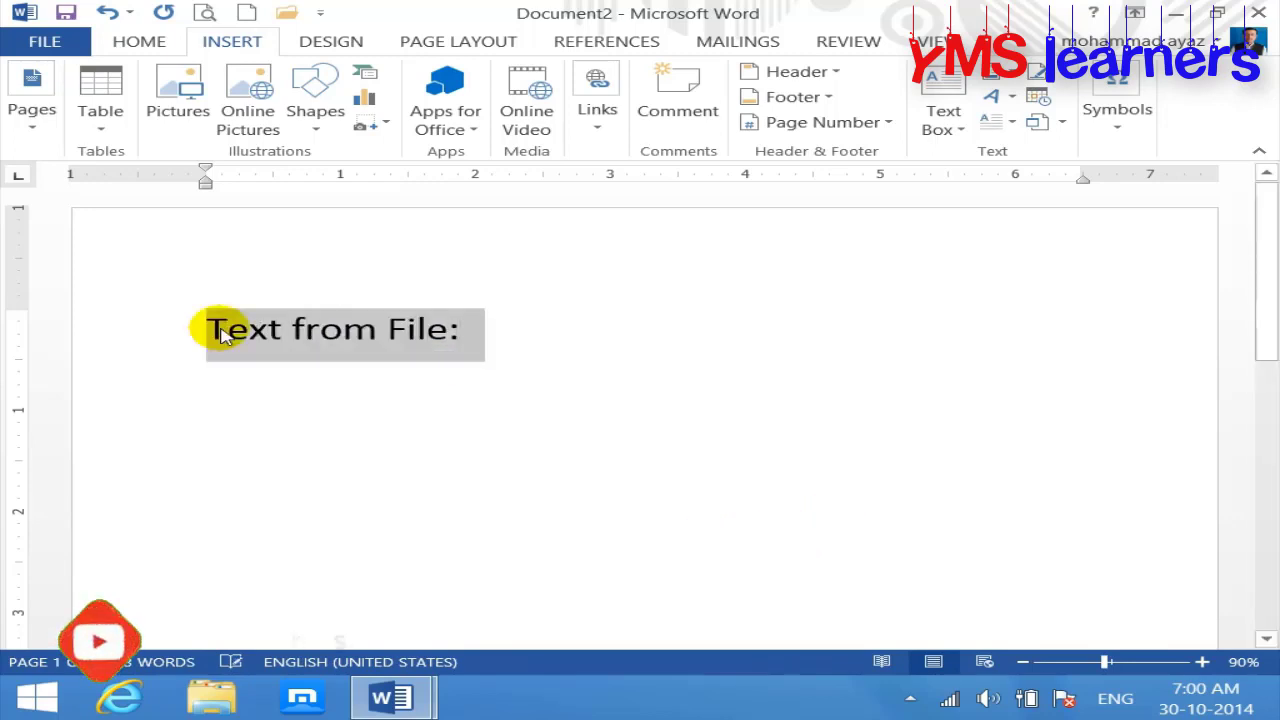
key("ctrl+b")
Step: Add an indented note that this command brings only text from your saved files
left_click(290, 427)
key("Tab")
key("Tab")
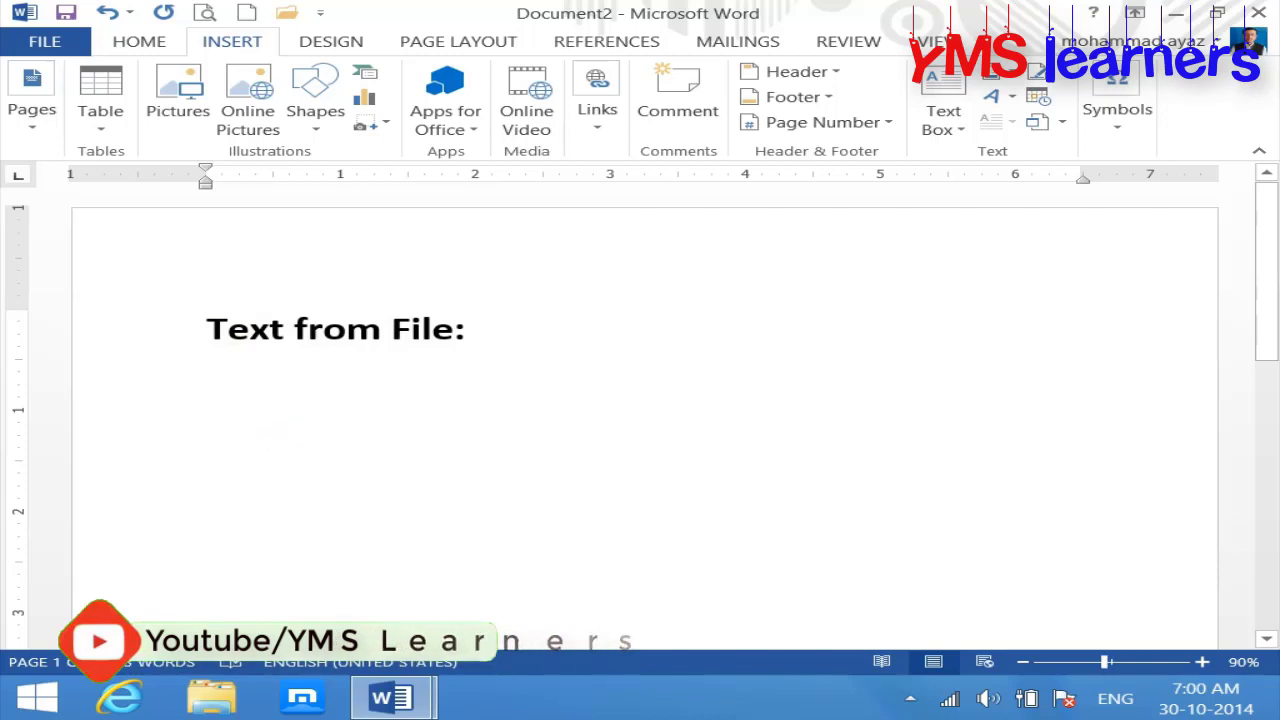
type("this")
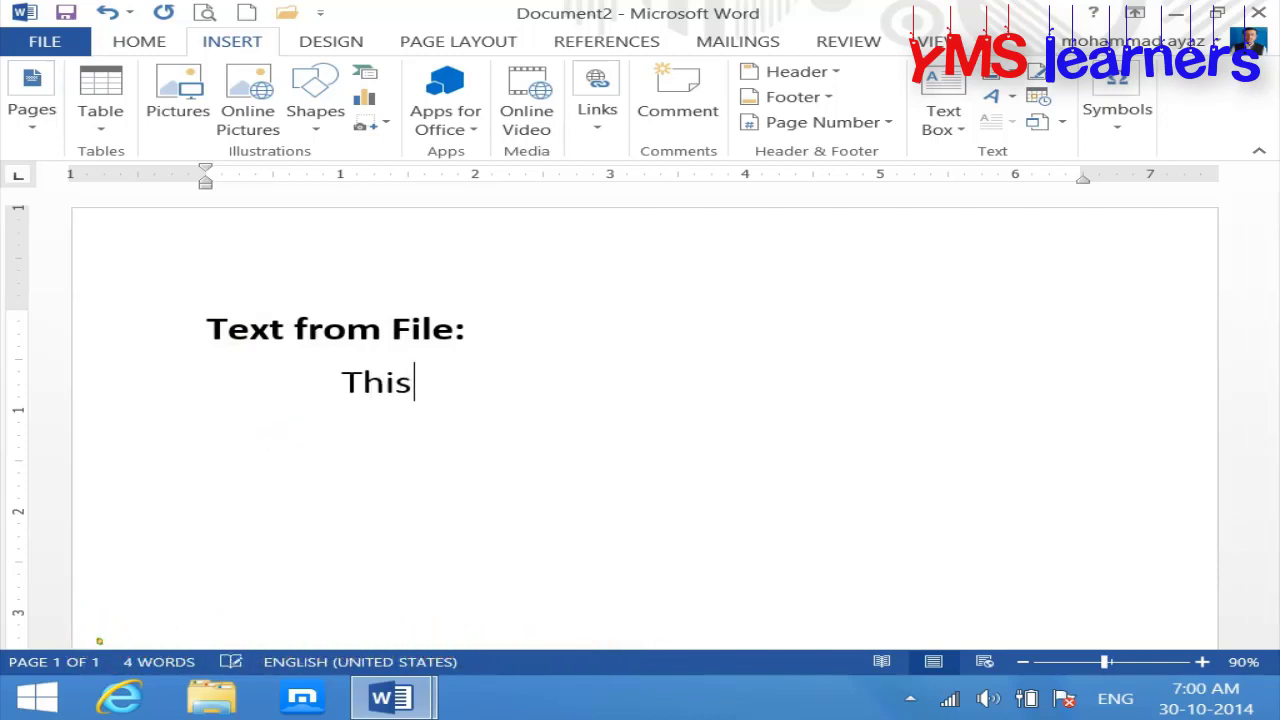
type(" command is use to brig")
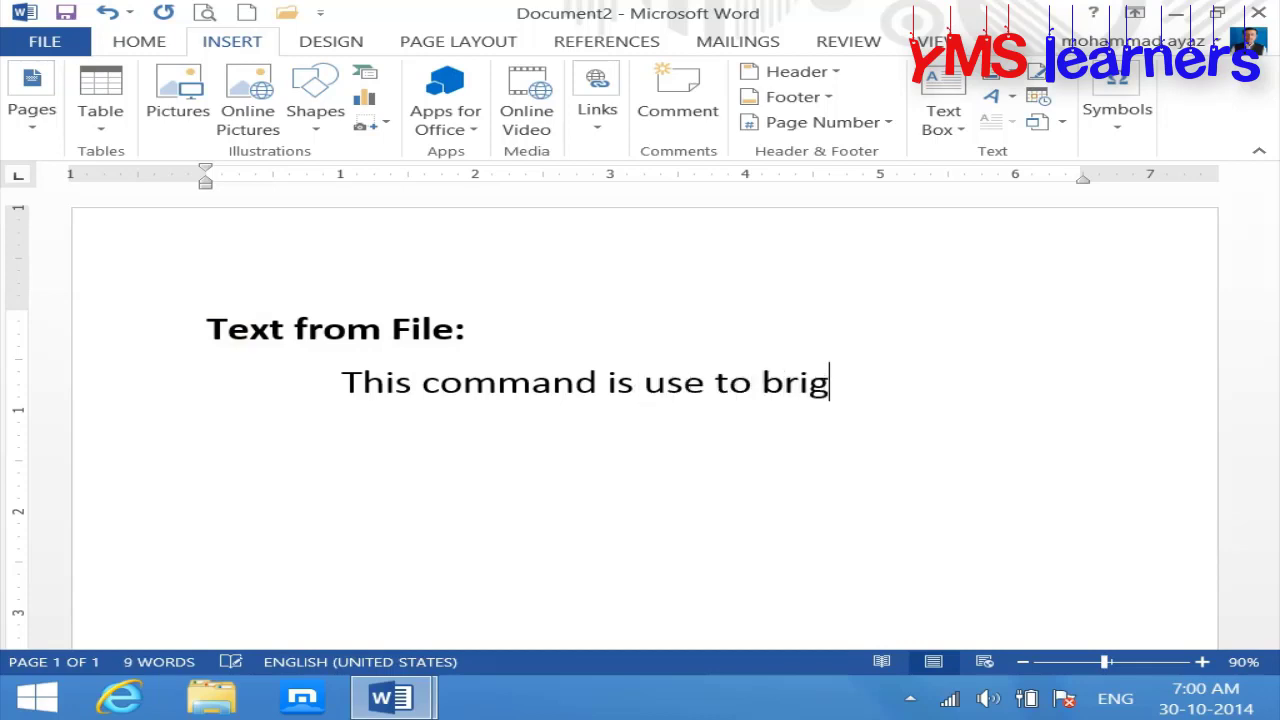
key("BackSpace")
type("ng only tex")
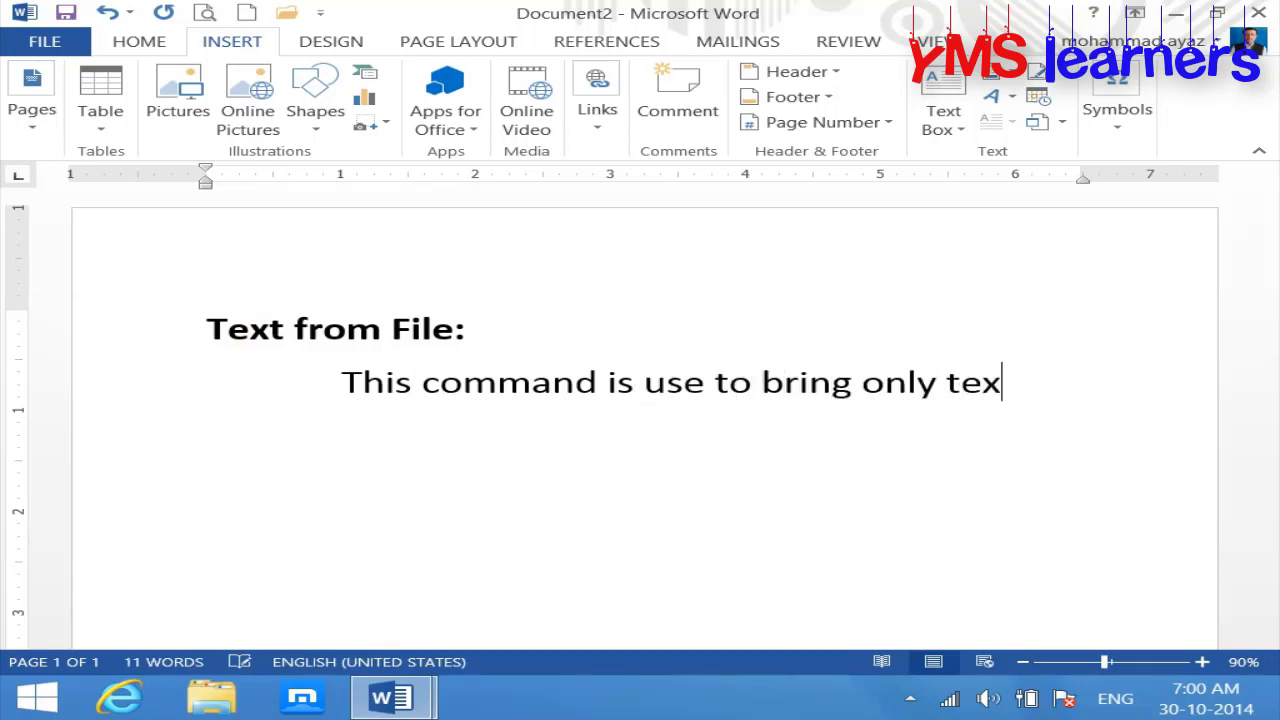
type("t from y")
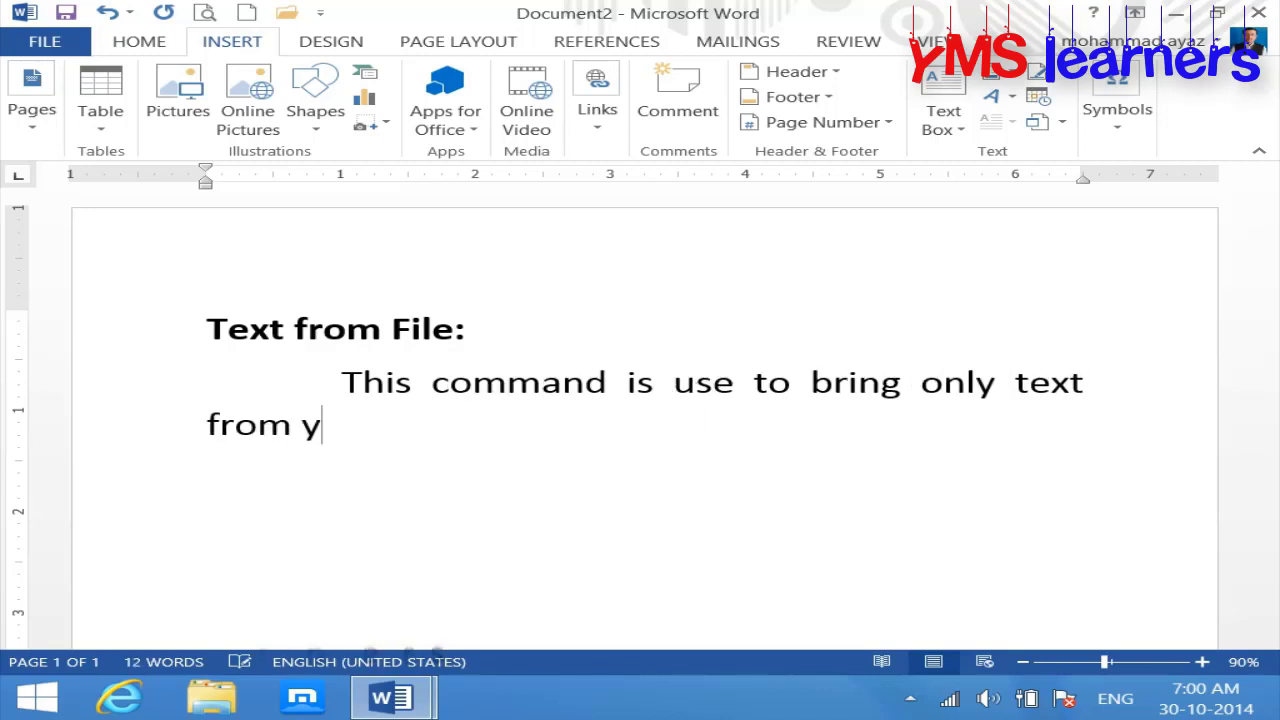
type("our save ")
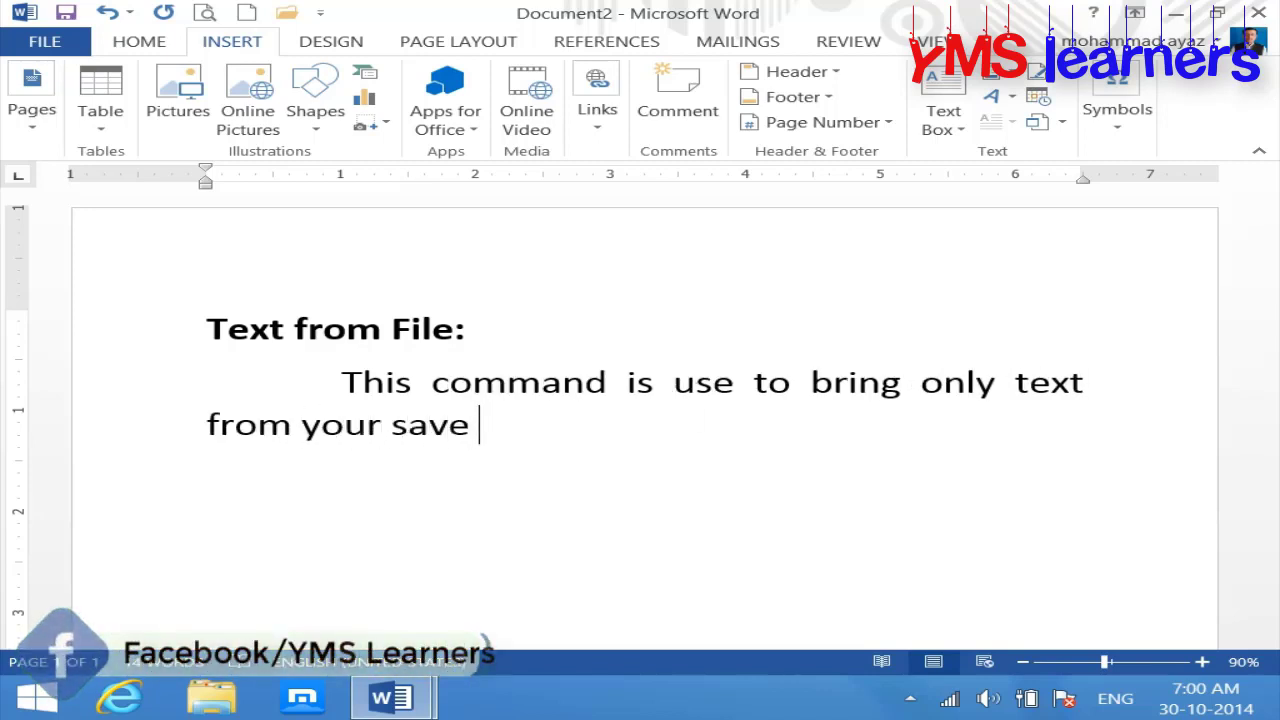
type("files.")
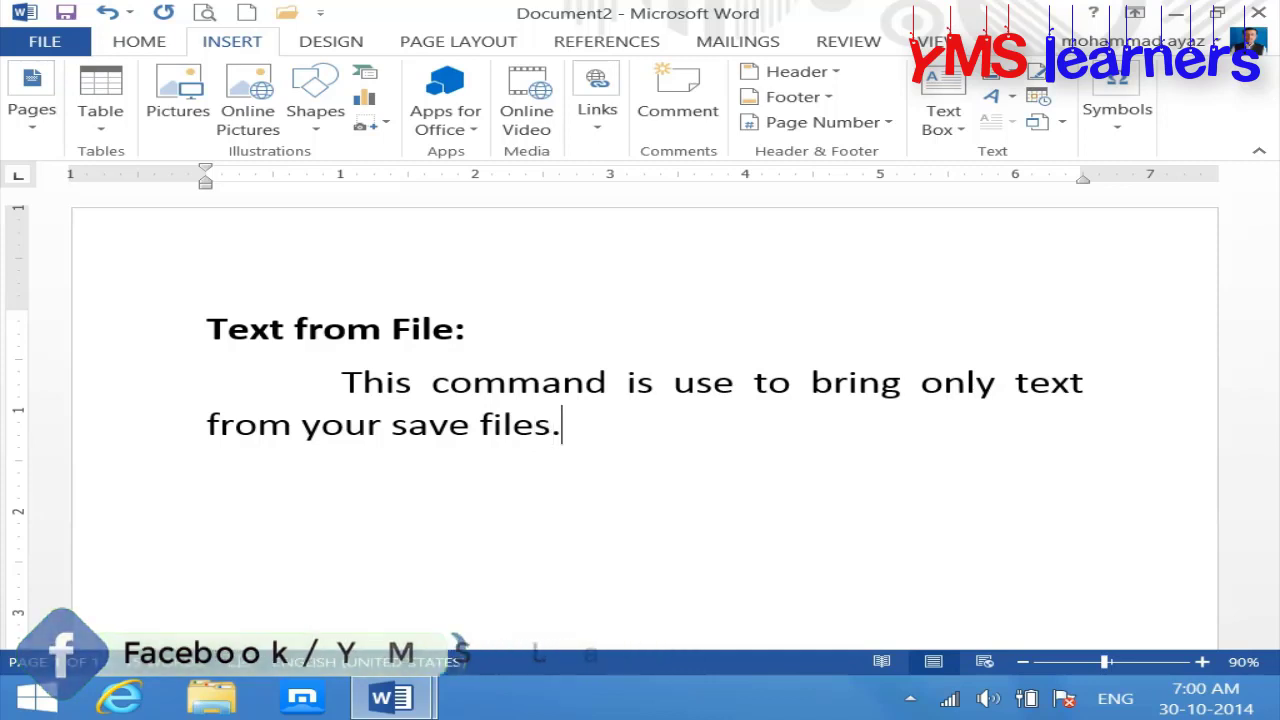
key("Return")
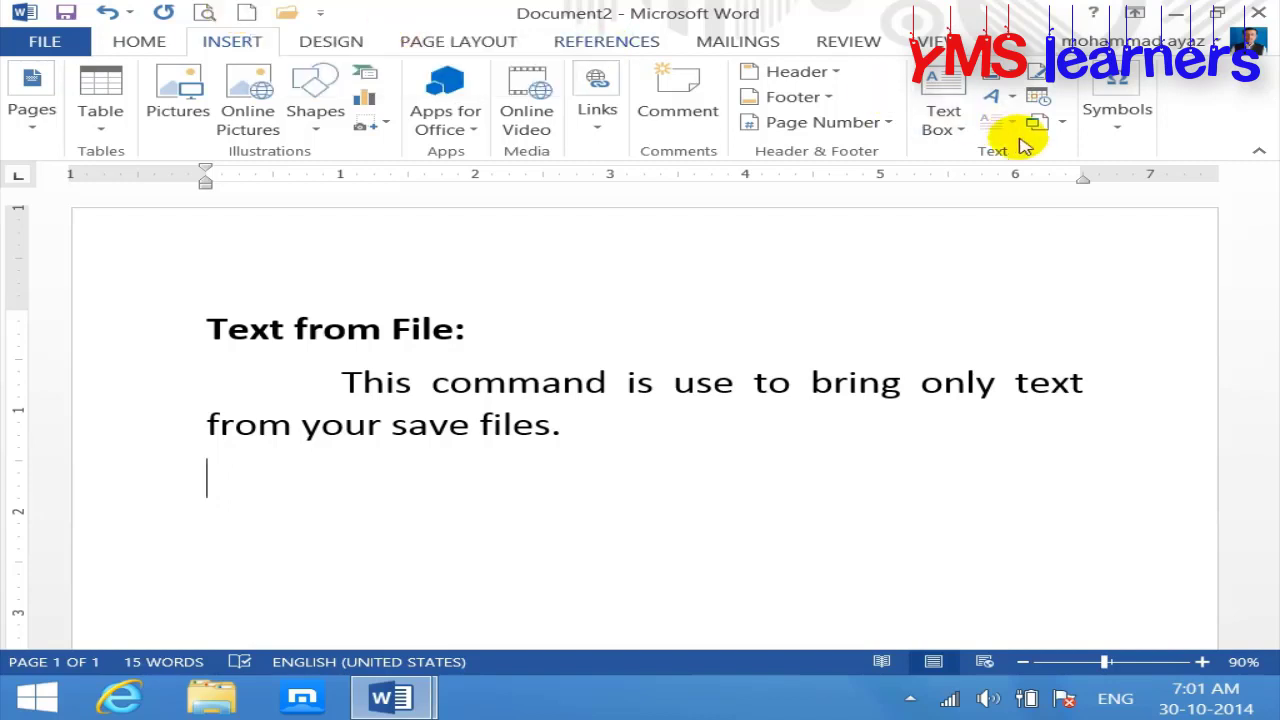
left_click(1060, 122)
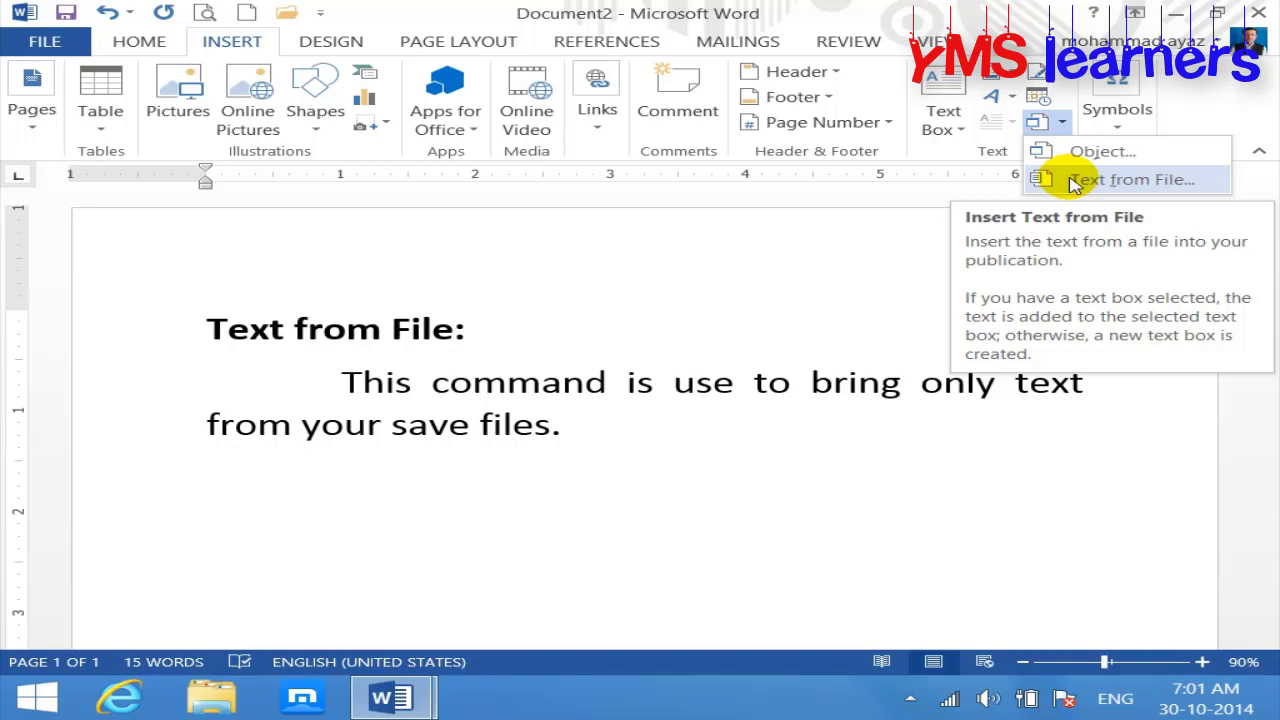
left_click(403, 517)
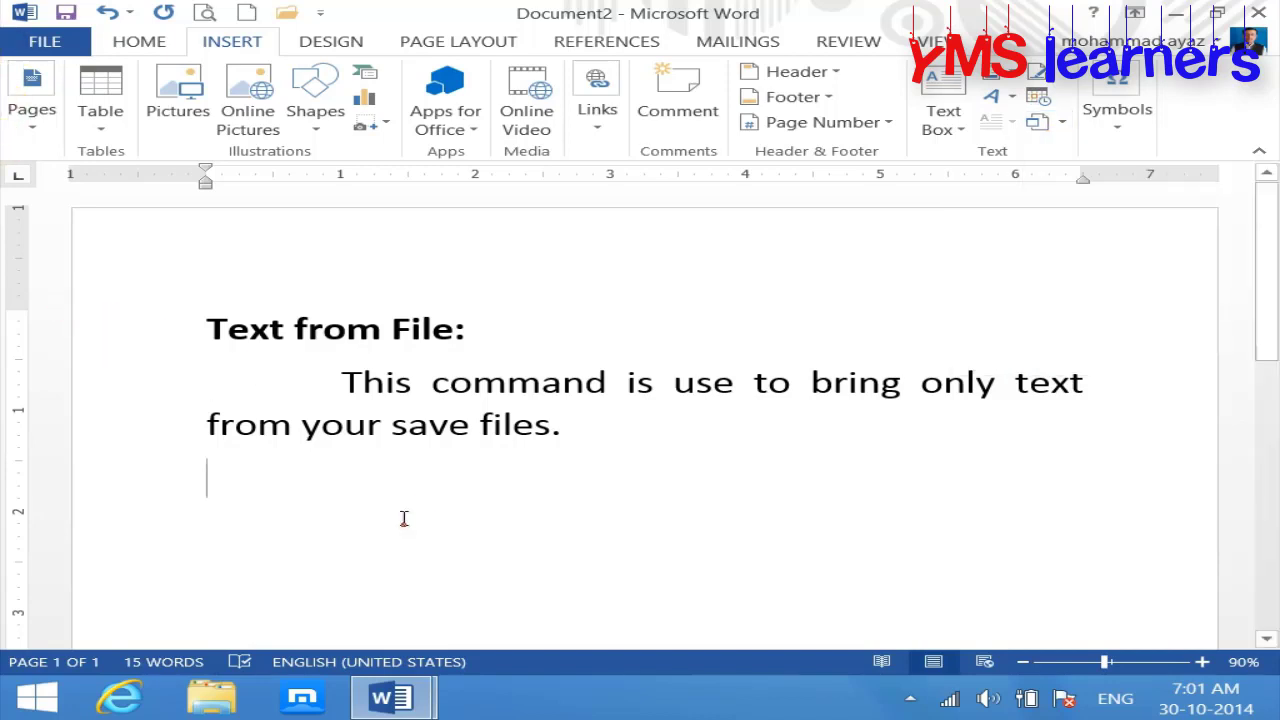
Step: Create a new document of =rand() sample paragraphs enlarged to 16 point
left_click(250, 13)
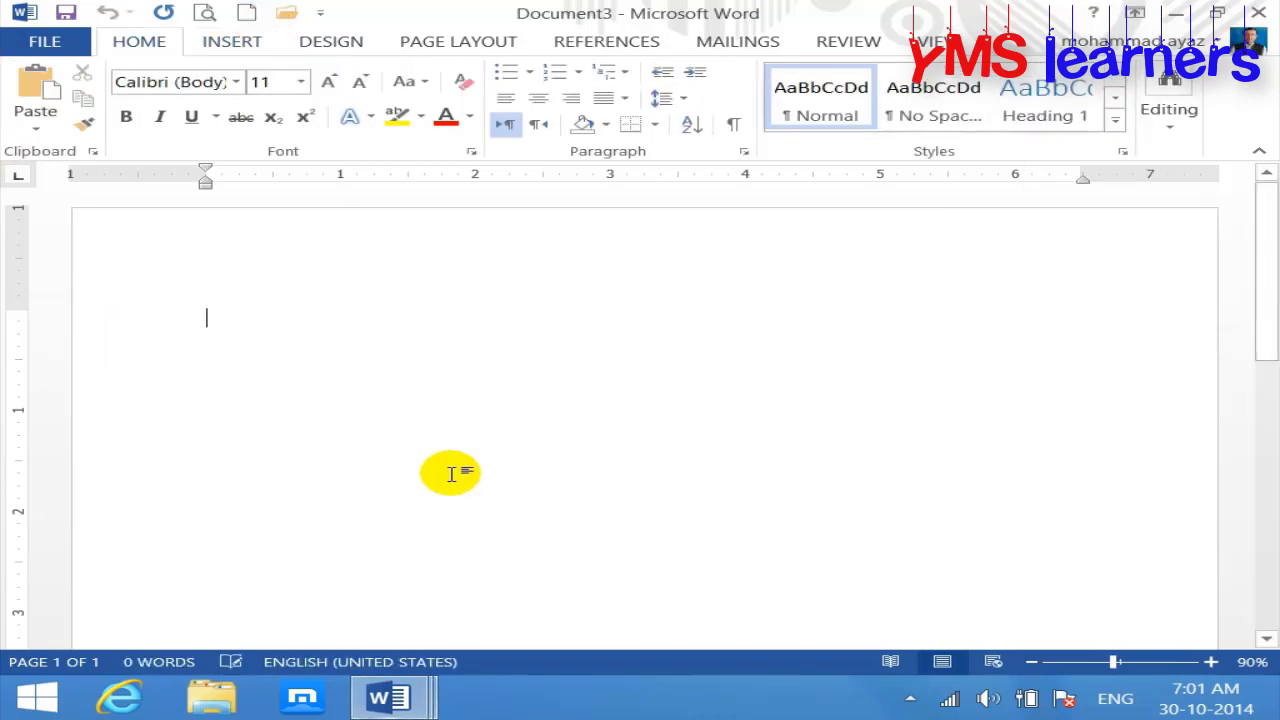
type("=rand(")
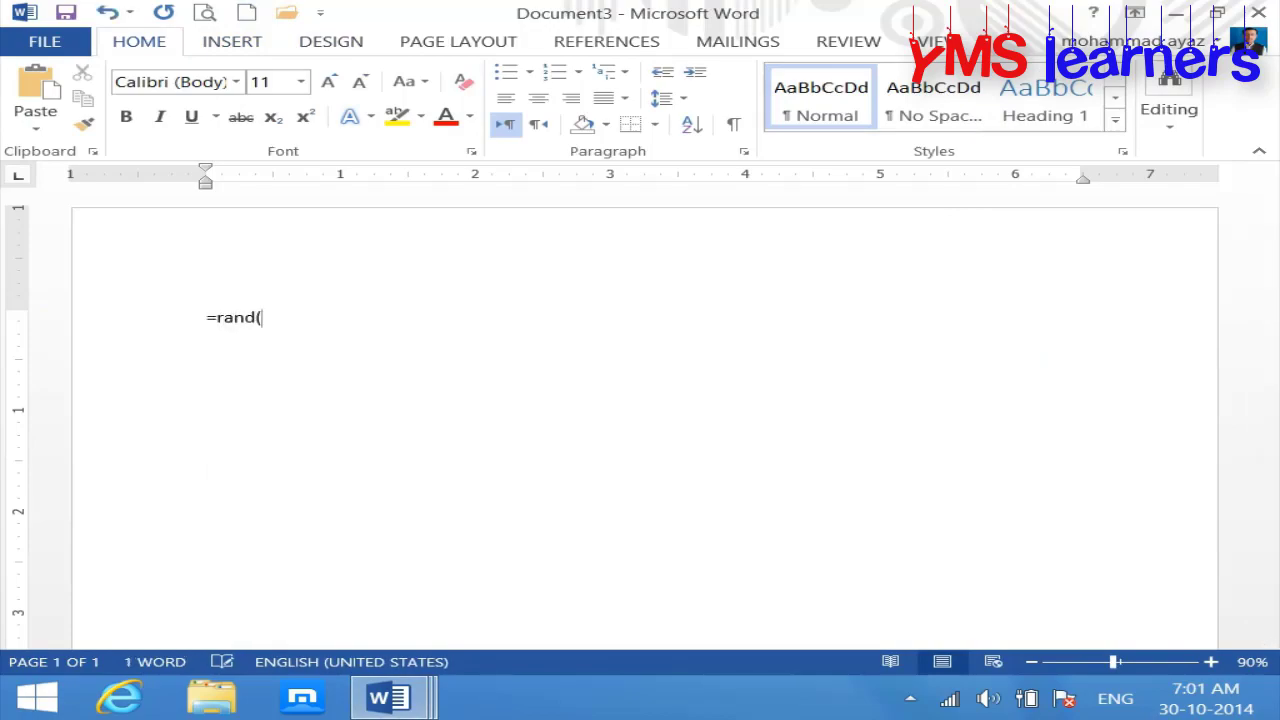
type(")")
key("Return")
key("ctrl+a")
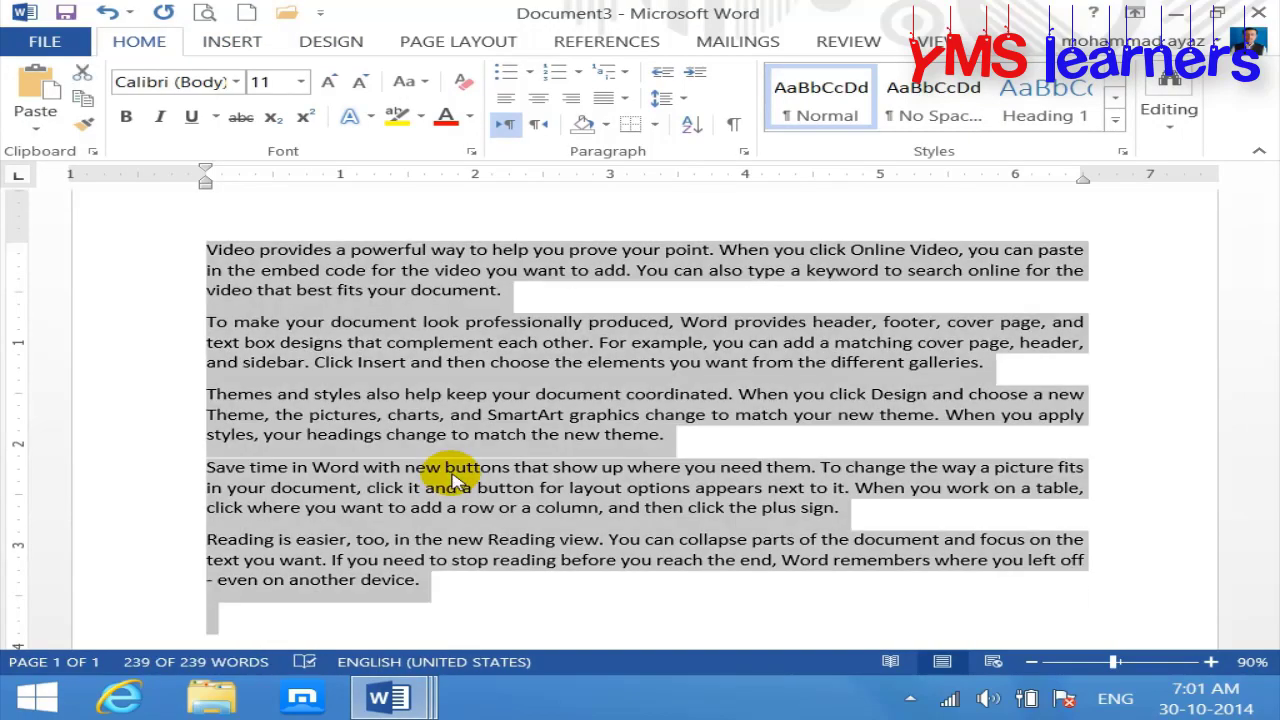
key("ctrl+shift+period")
key("ctrl+shift+period")
key("ctrl+shift+period")
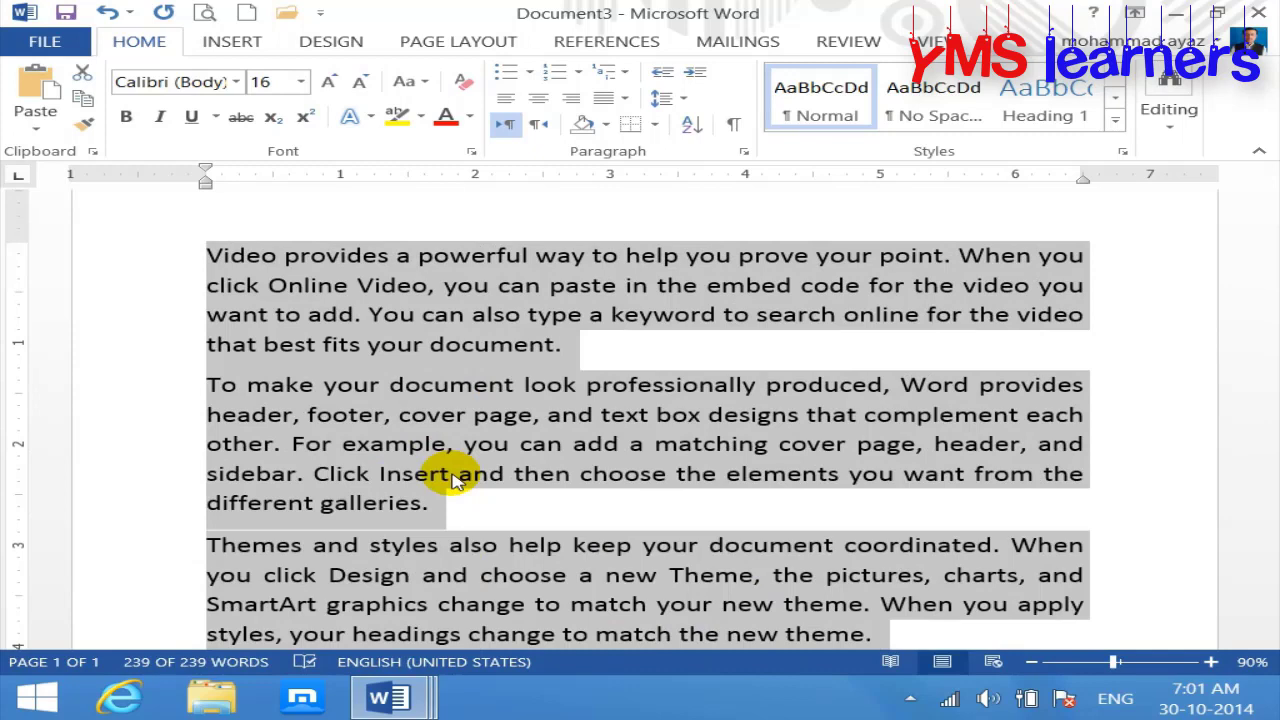
left_click(452, 480)
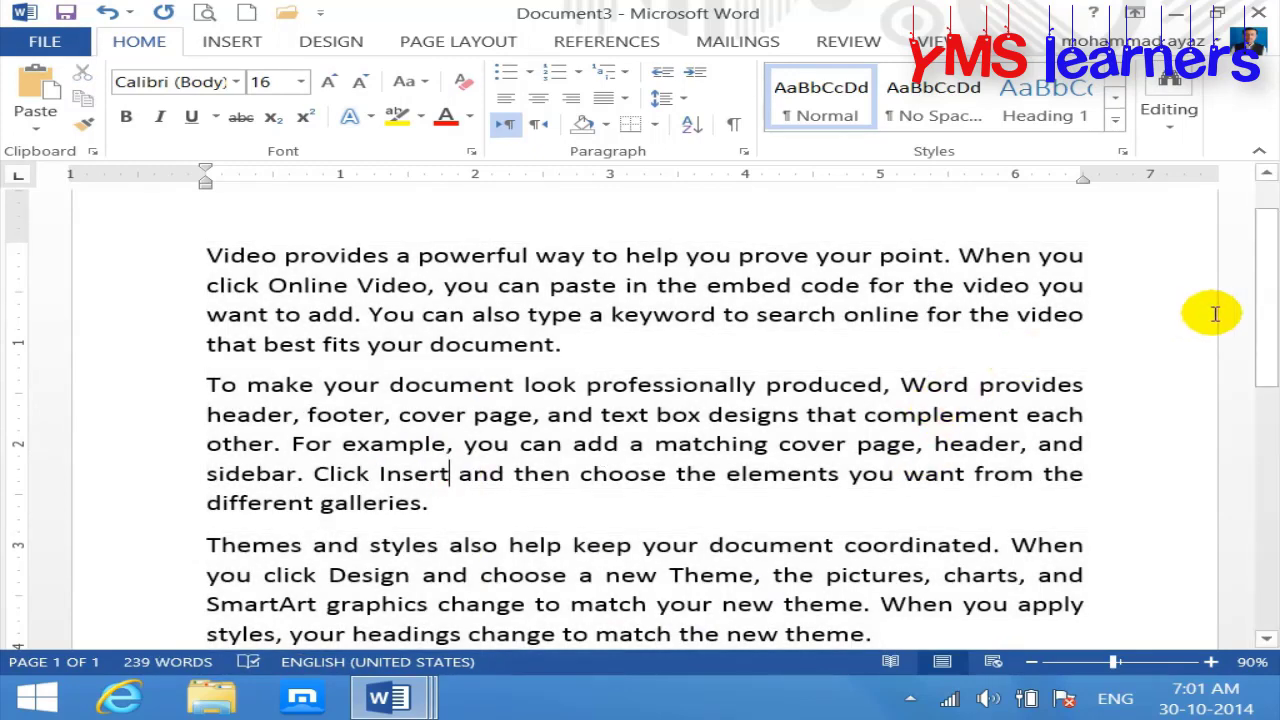
Step: Insert empty heading lines above and after the first sample paragraph
left_click_drag(1267, 297, 1267, 282)
left_click(202, 322)
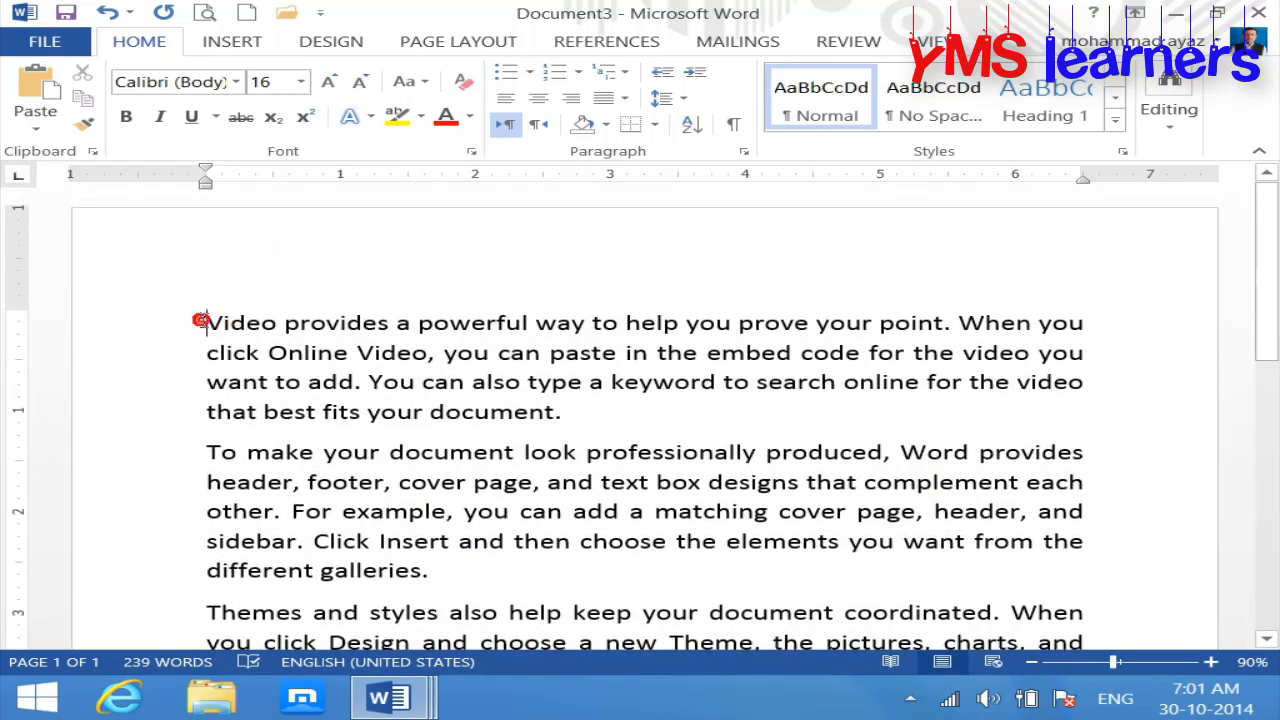
key("Return")
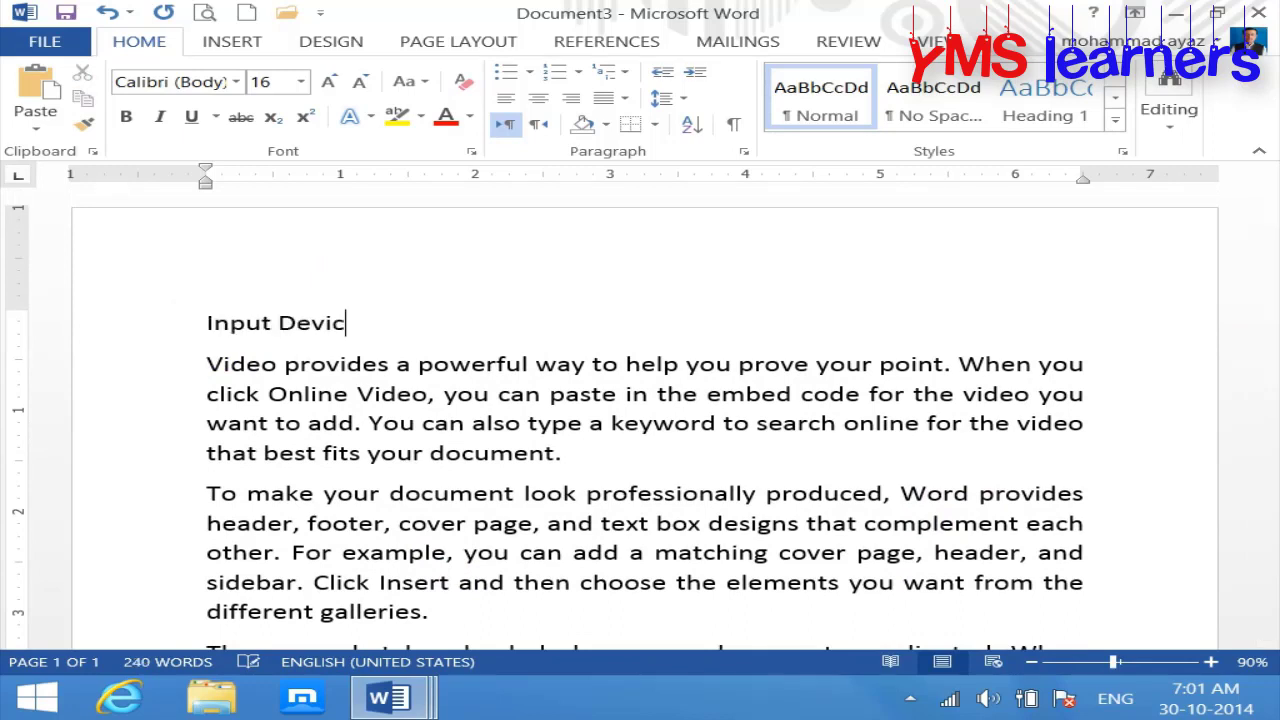
left_click(637, 465)
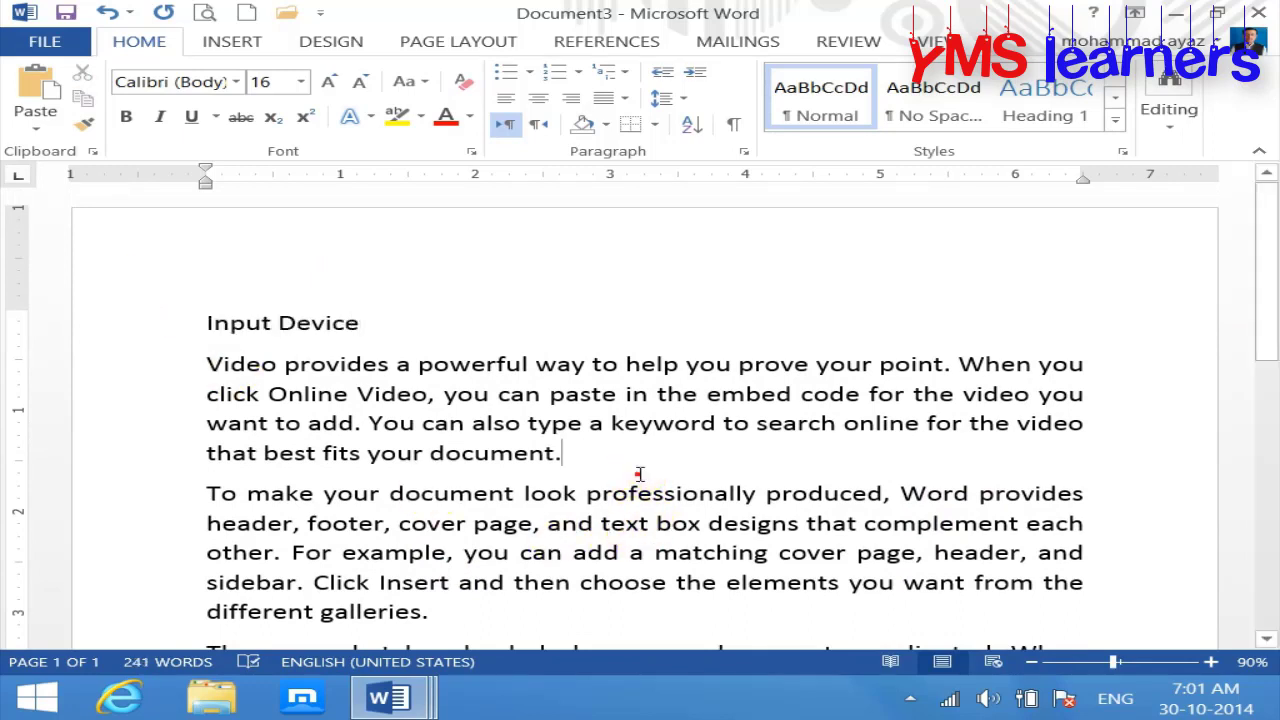
key("Return")
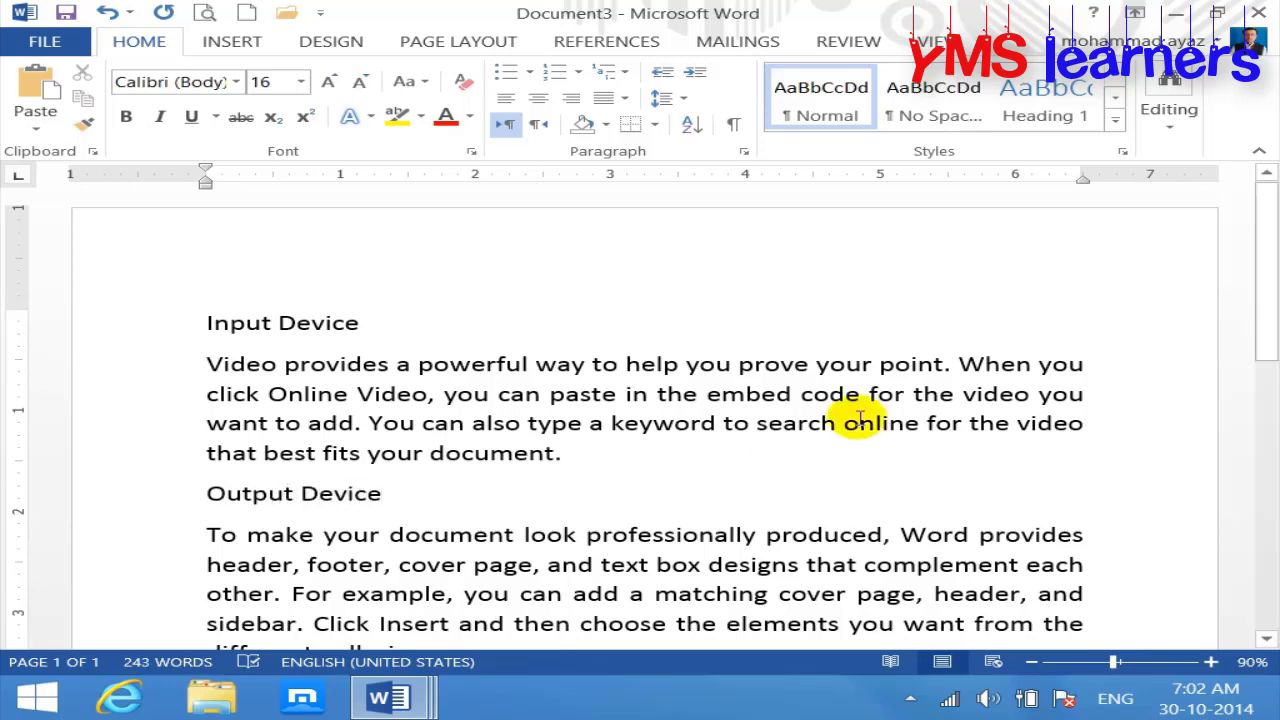
Step: Add 'Storage Device' and 'Monitor' headings above the third and fourth paragraphs, then select 'Input Device'
left_click_drag(1262, 310, 1275, 437)
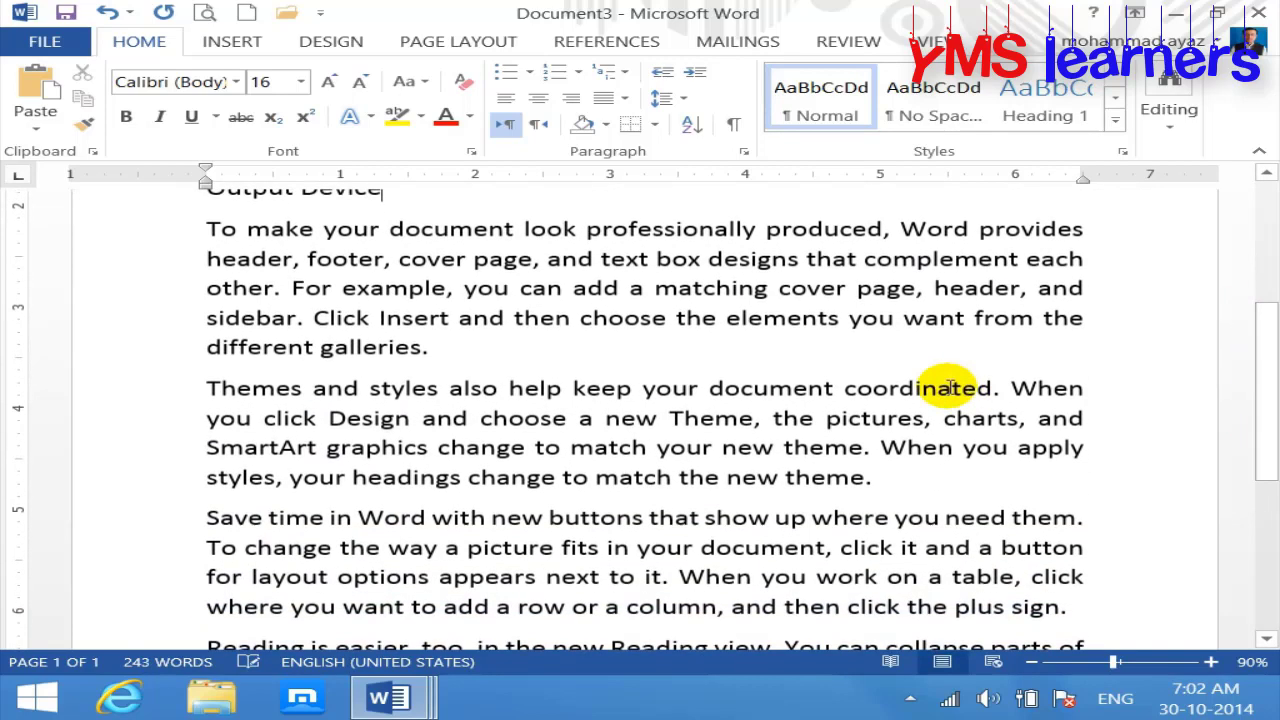
left_click(800, 366)
key("Return")
type("Storage Device")
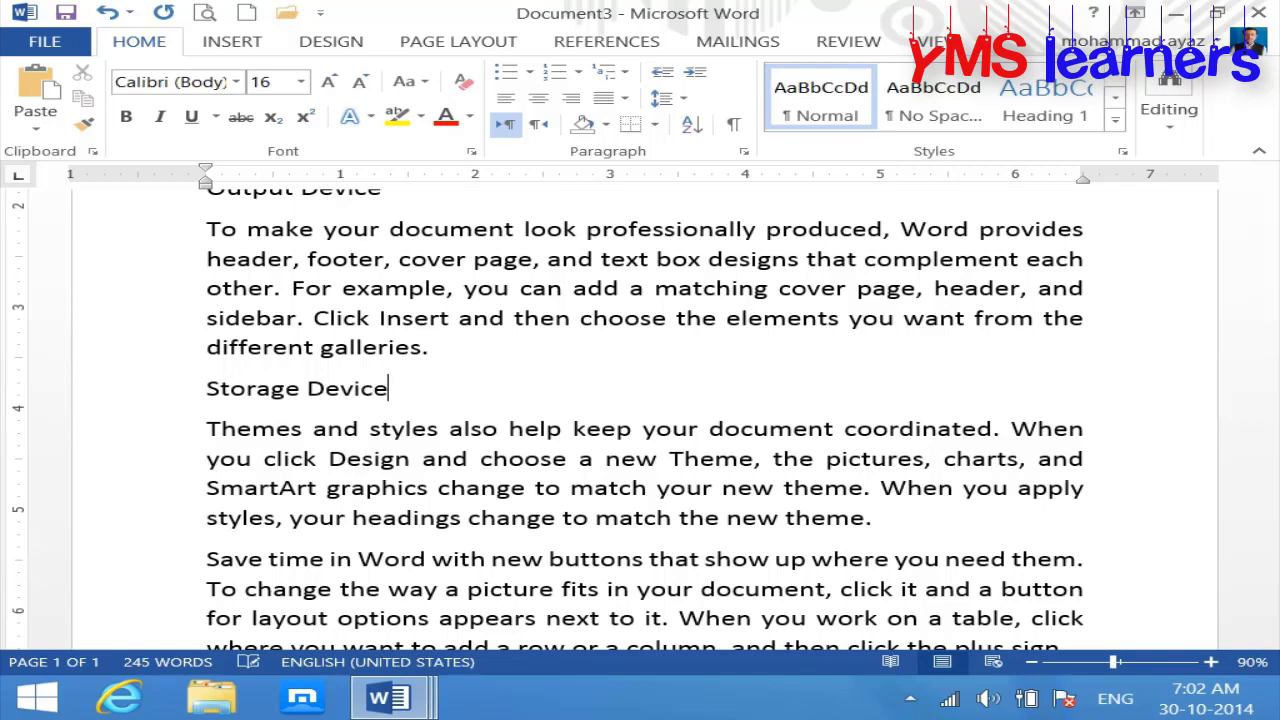
scroll(1271, 371, "down", 4)
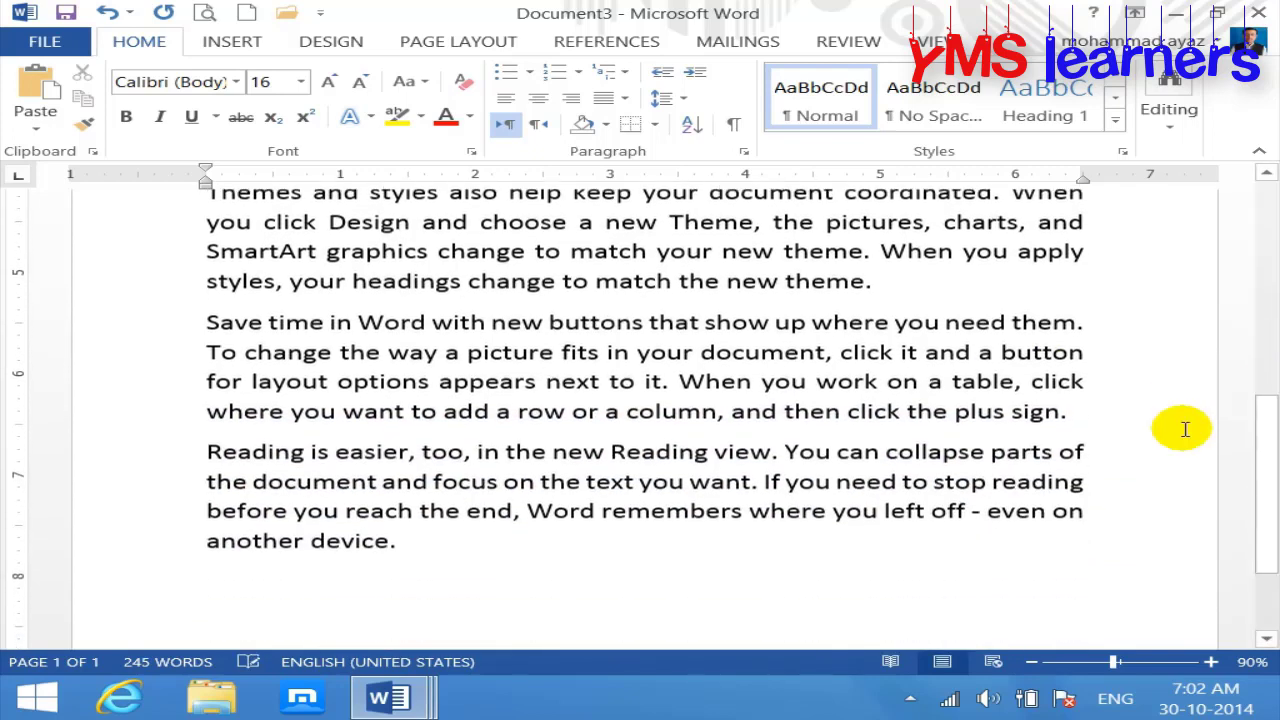
left_click(966, 300)
key("Return")
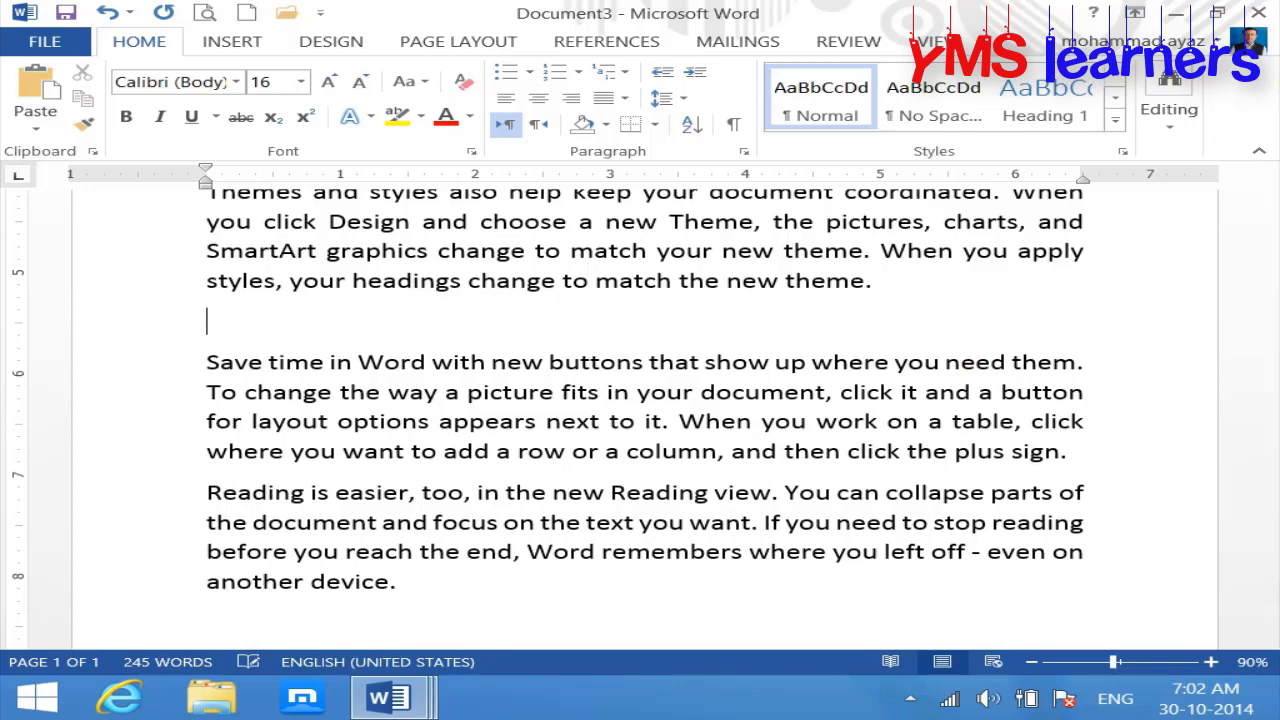
type("Pro")
key("BackSpace")
key("BackSpace")
key("BackSpace")
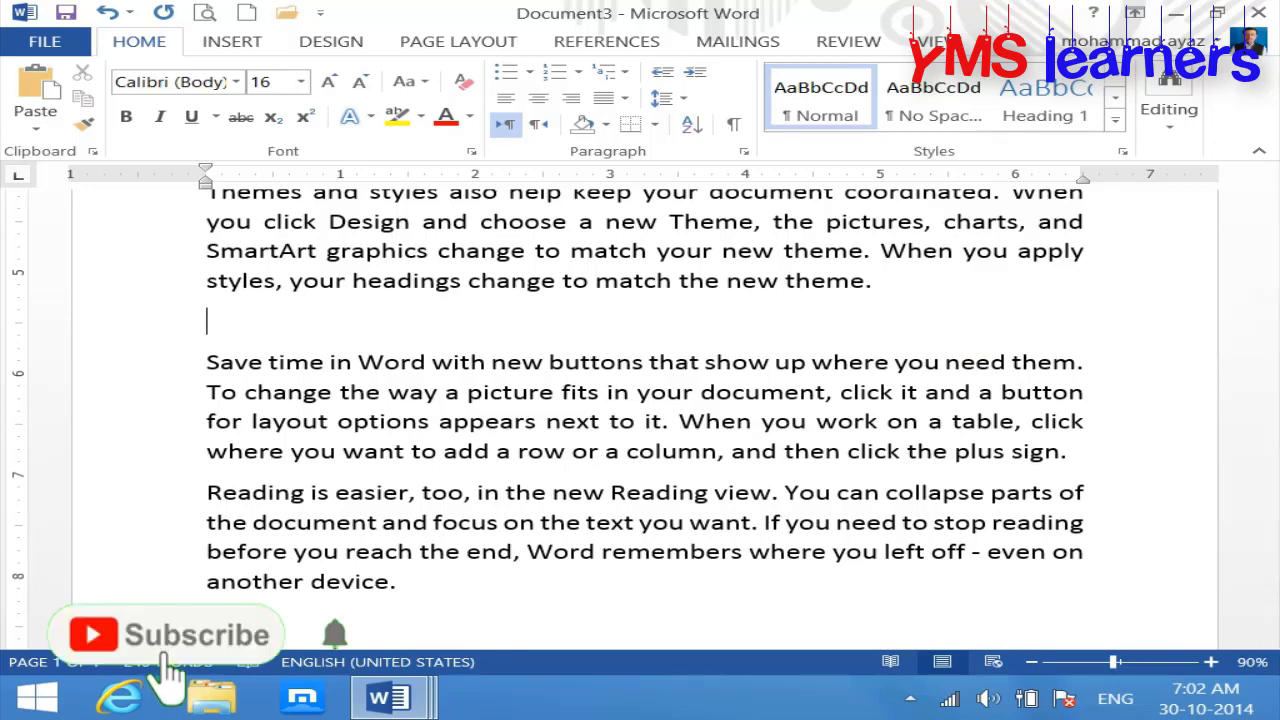
type("Monitor")
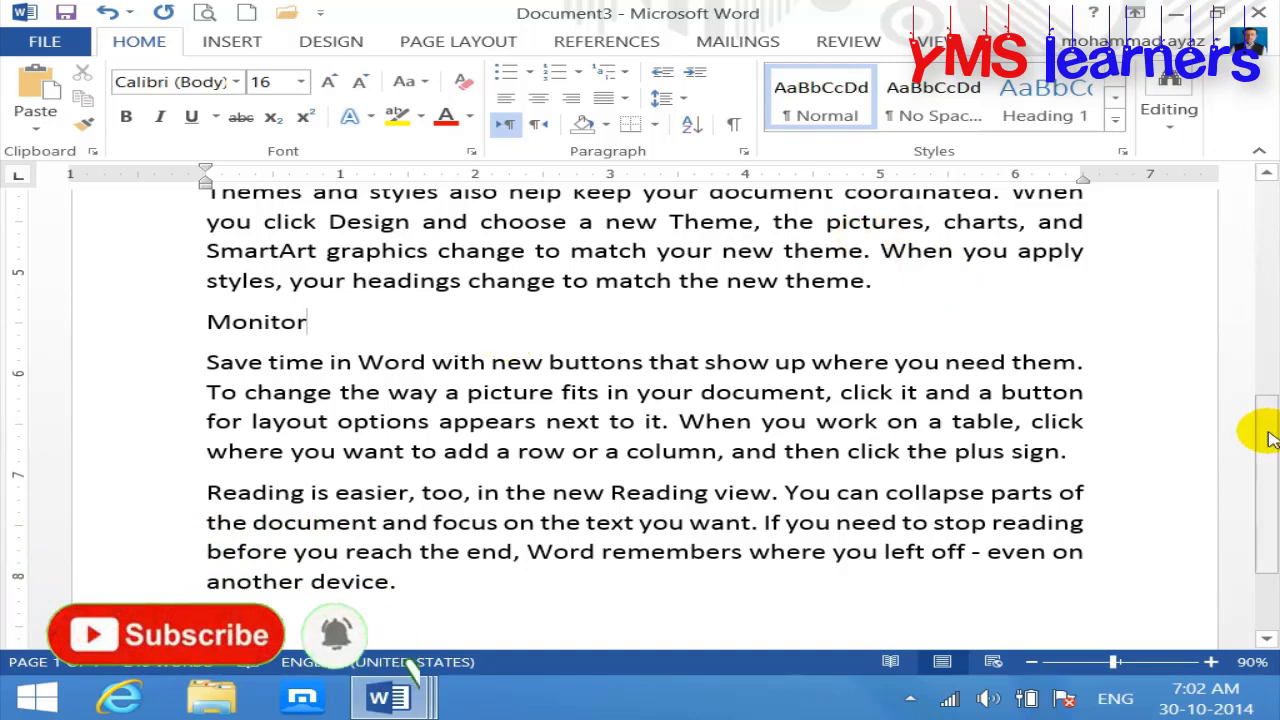
left_click_drag(1260, 430, 1262, 211)
left_click_drag(417, 323, 5, 277)
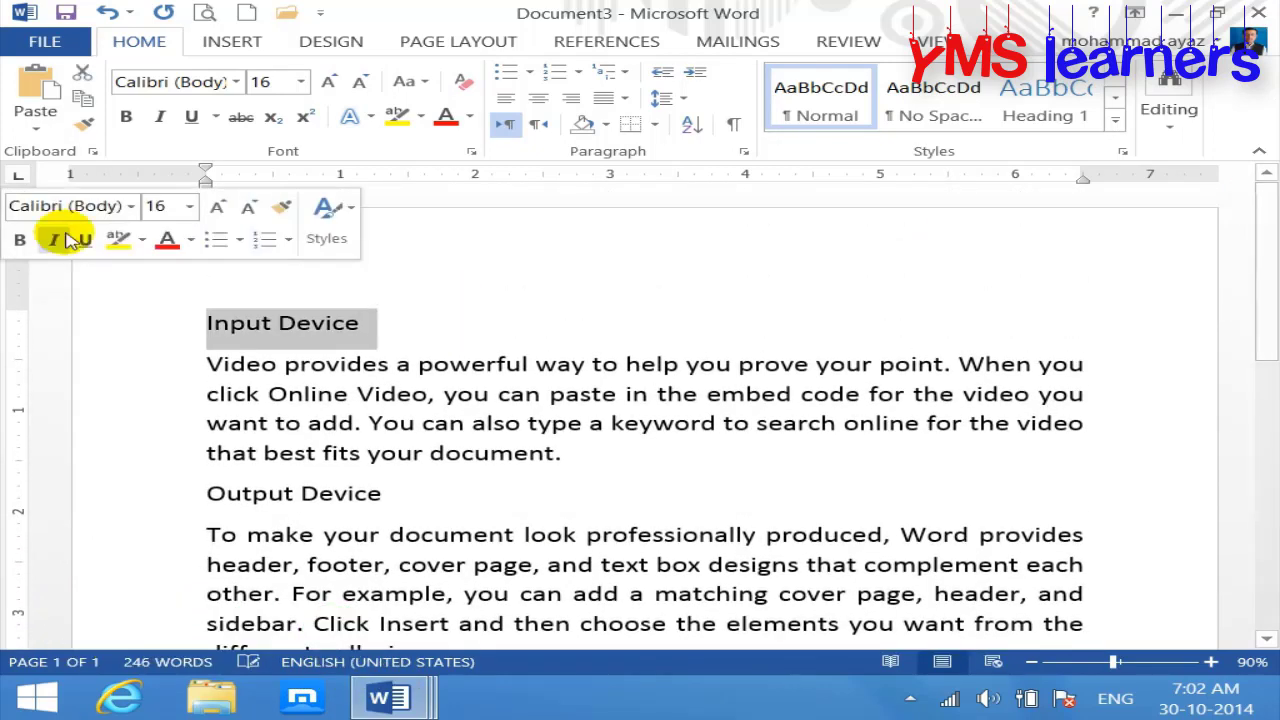
Step: Make the Input Device heading red, larger, bold and Algerian
left_click(447, 117)
left_click(329, 81)
left_click(329, 81)
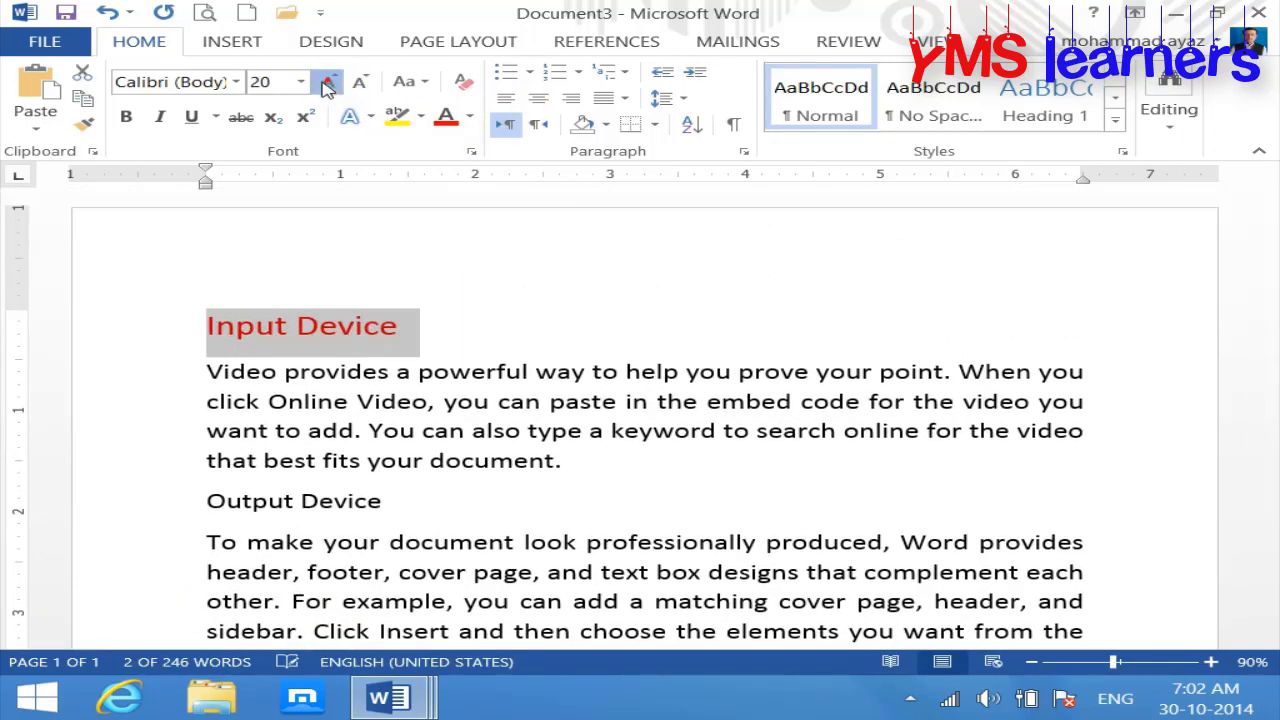
left_click(329, 81)
left_click(123, 117)
left_click(236, 81)
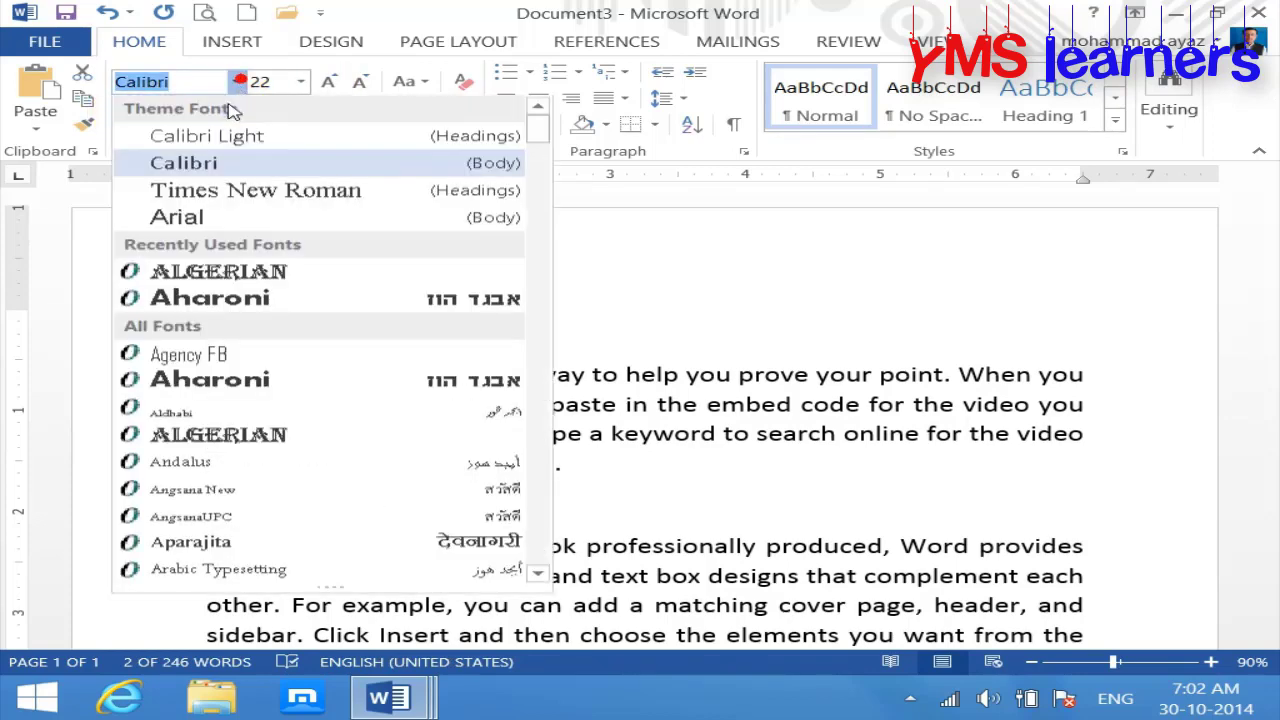
left_click(218, 272)
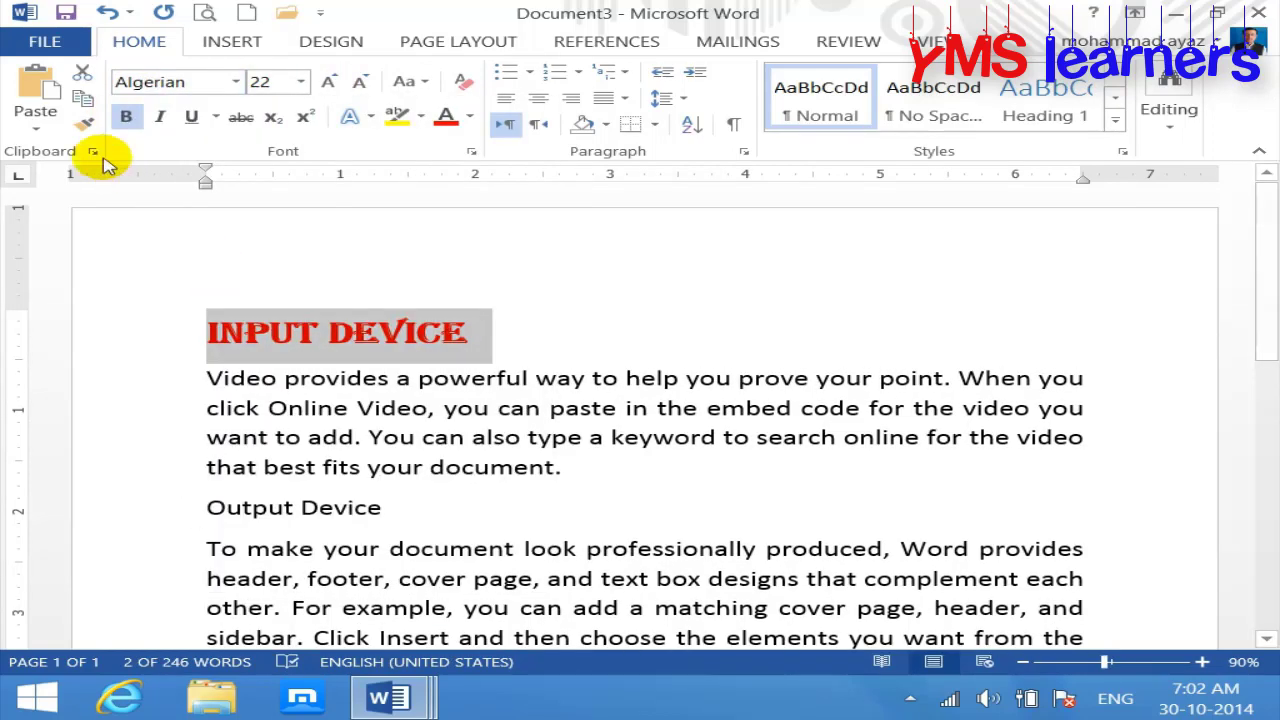
Step: Format-paint the red Algerian style onto Output Device, Storage Device and Monitor, then start saving
left_click(85, 124)
mouse_move(1262, 286)
left_mouse_down()
mouse_move(1268, 389)
mouse_move(1270, 355)
left_mouse_up()
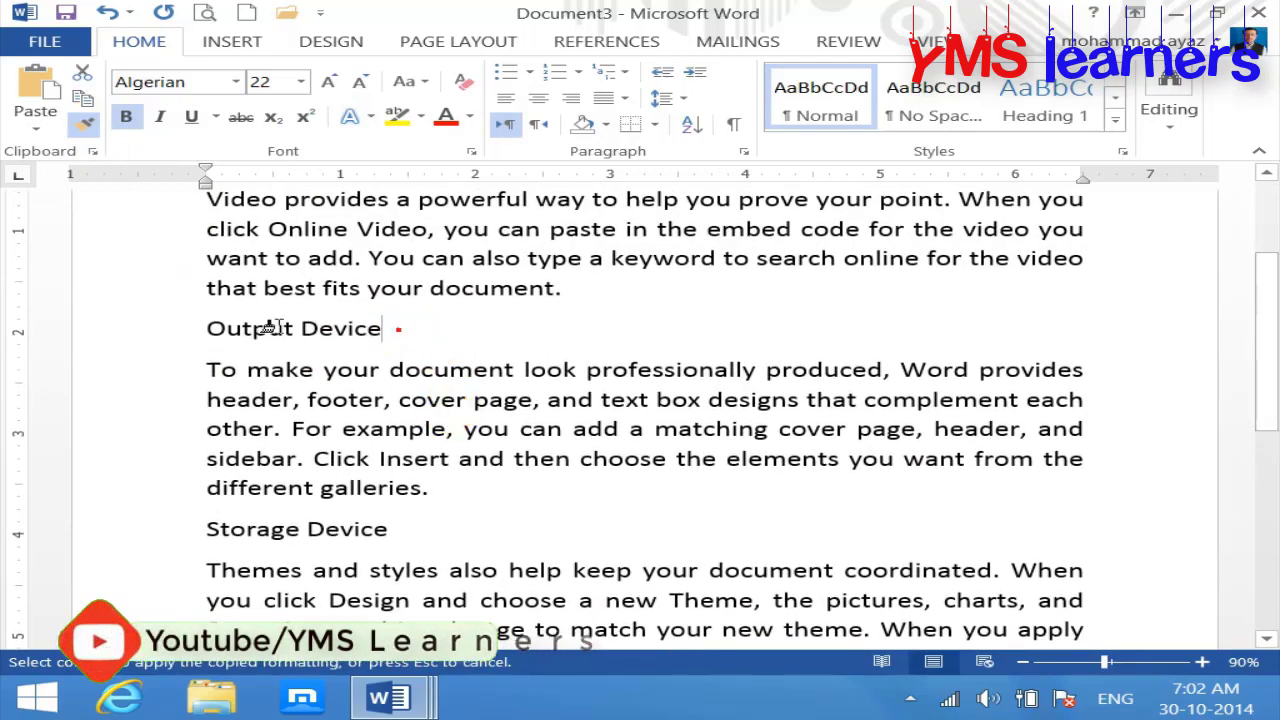
left_click_drag(400, 332, 180, 330)
left_click_drag(1260, 360, 1262, 445)
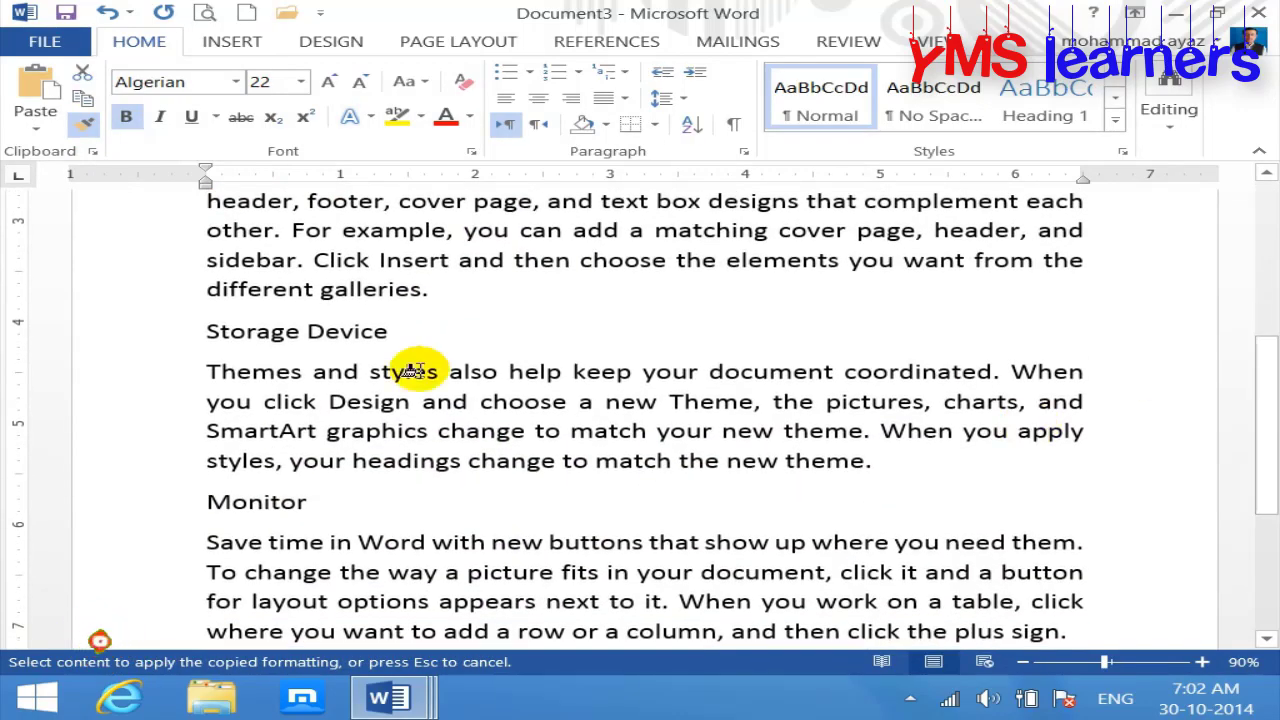
left_click_drag(400, 340, 206, 335)
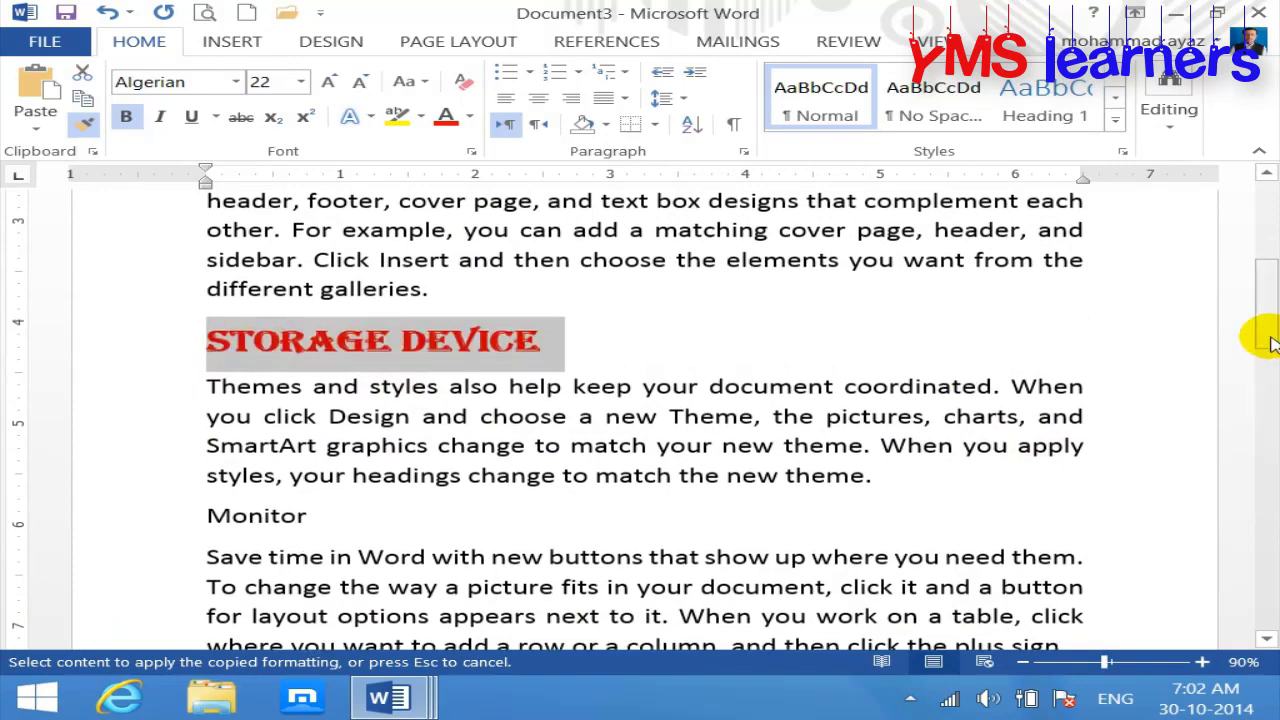
mouse_move(1266, 336)
left_mouse_down()
mouse_move(1270, 420)
mouse_move(1252, 355)
left_mouse_up()
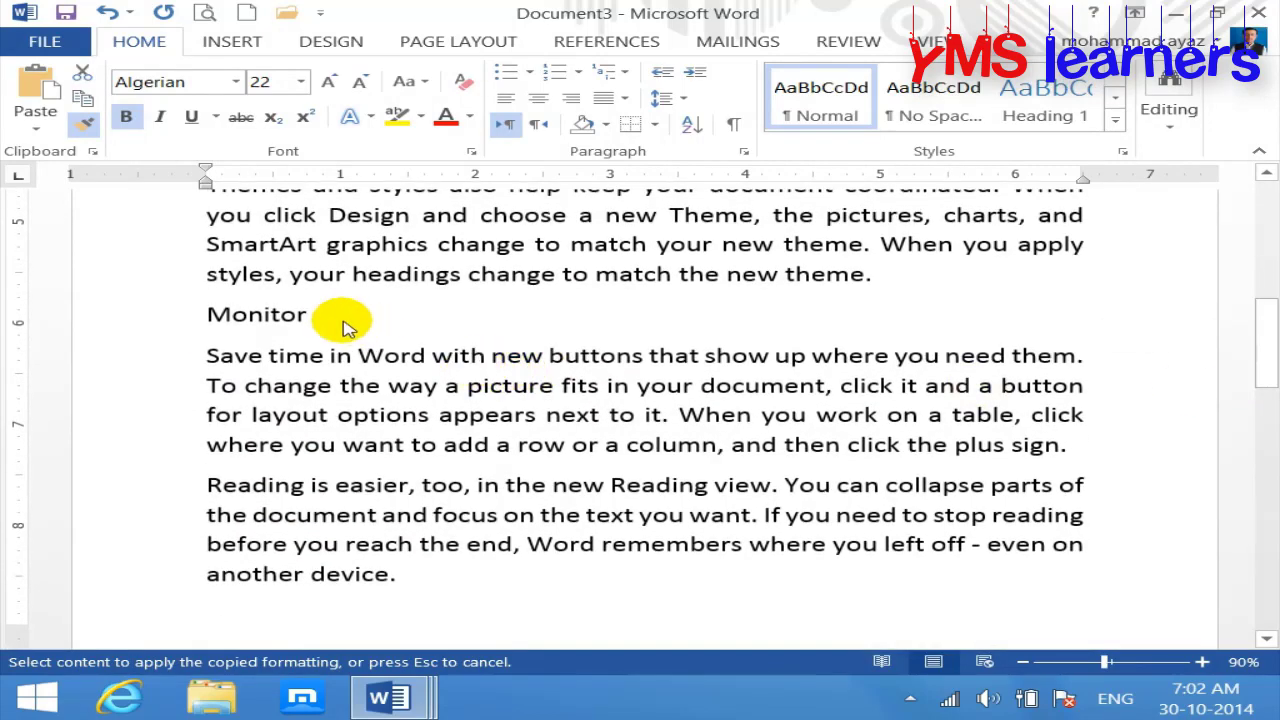
left_click_drag(316, 315, 134, 306)
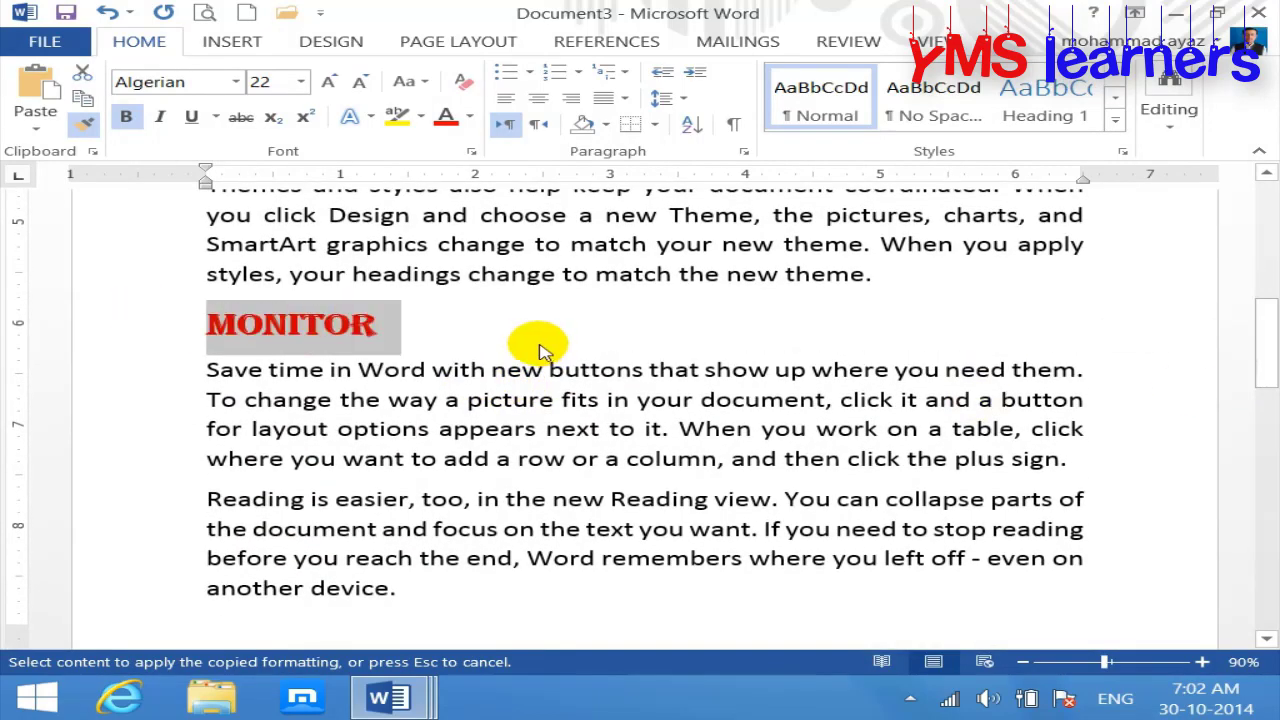
left_click(533, 347)
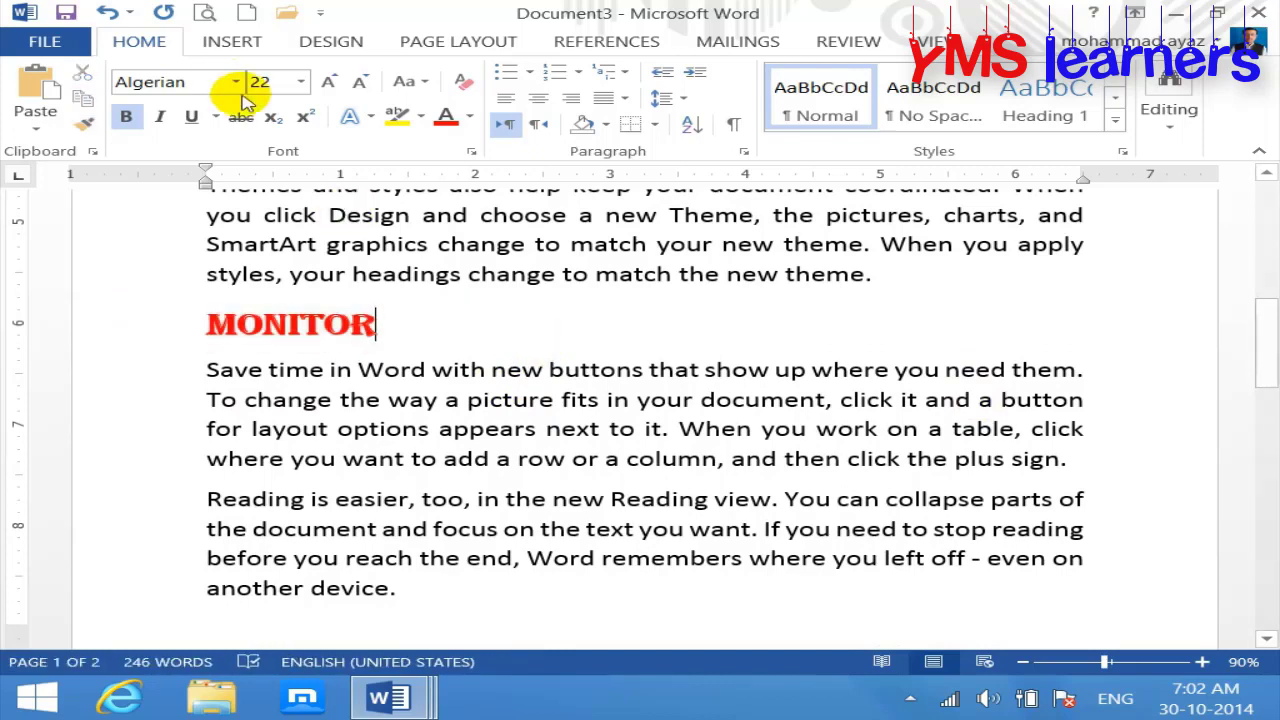
left_click(70, 14)
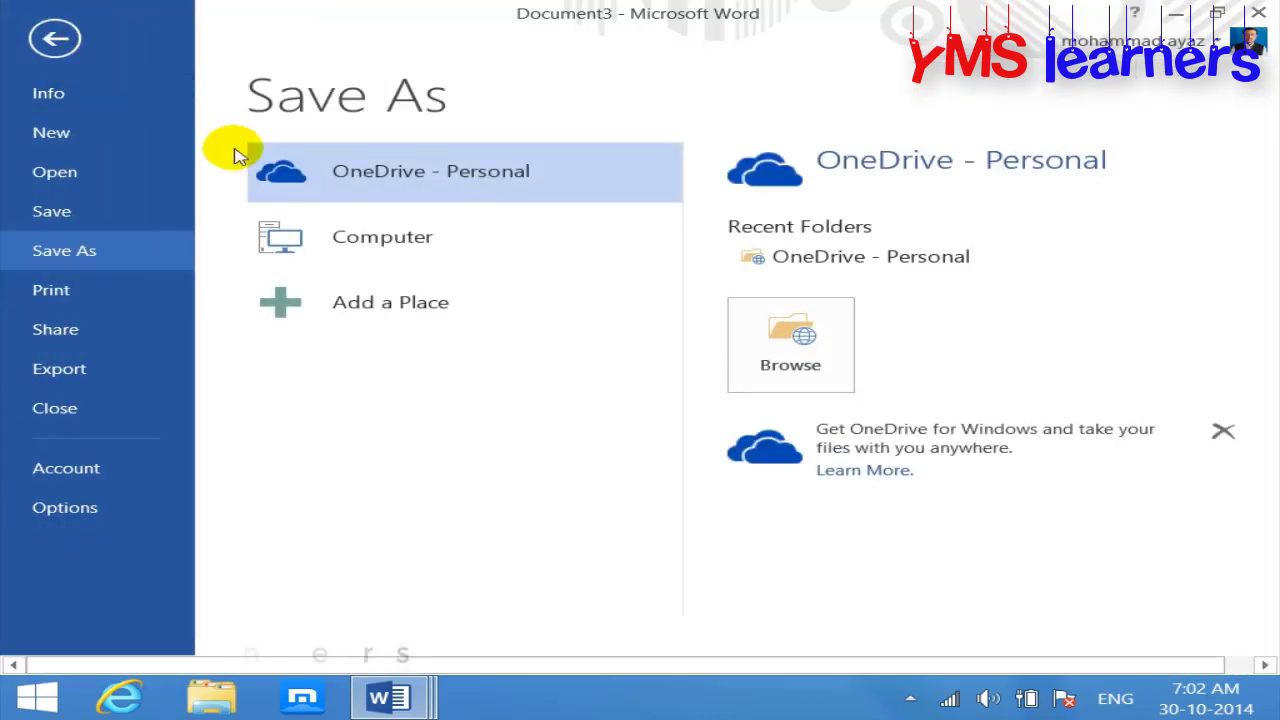
Step: Save the document to the Desktop as More Data.docx and close its window
left_click(308, 248)
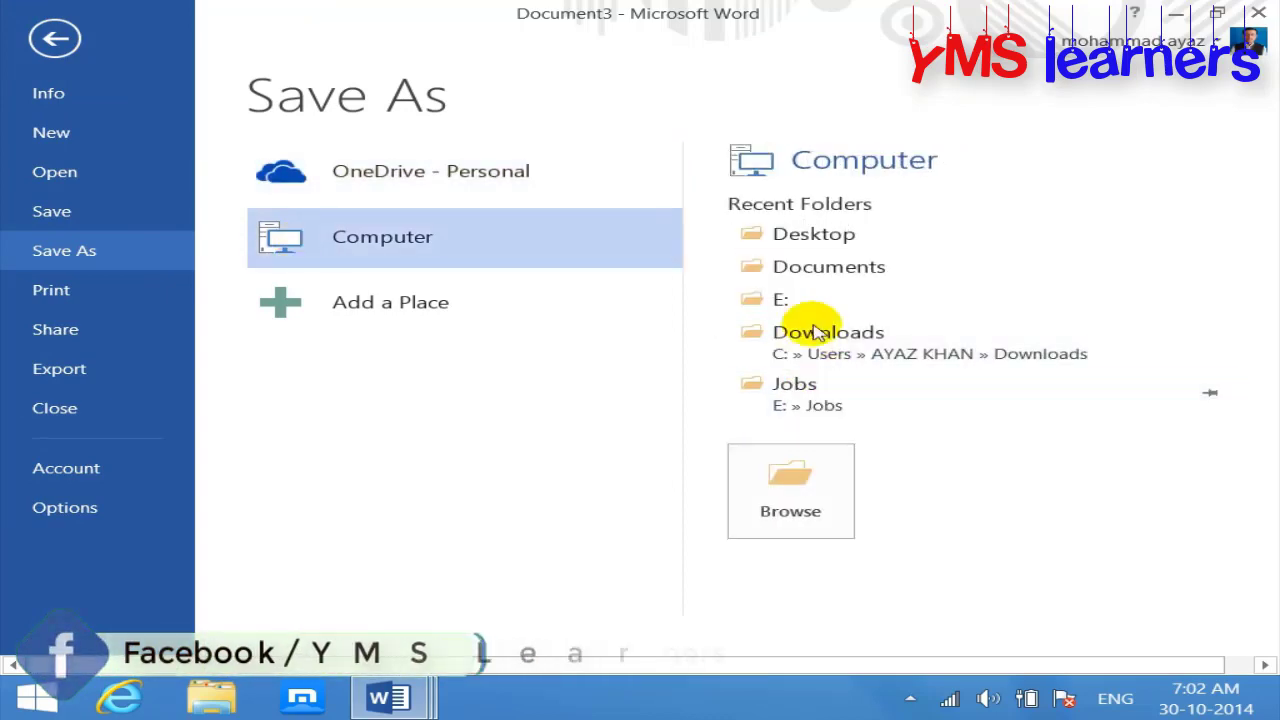
left_click(806, 470)
left_click(100, 213)
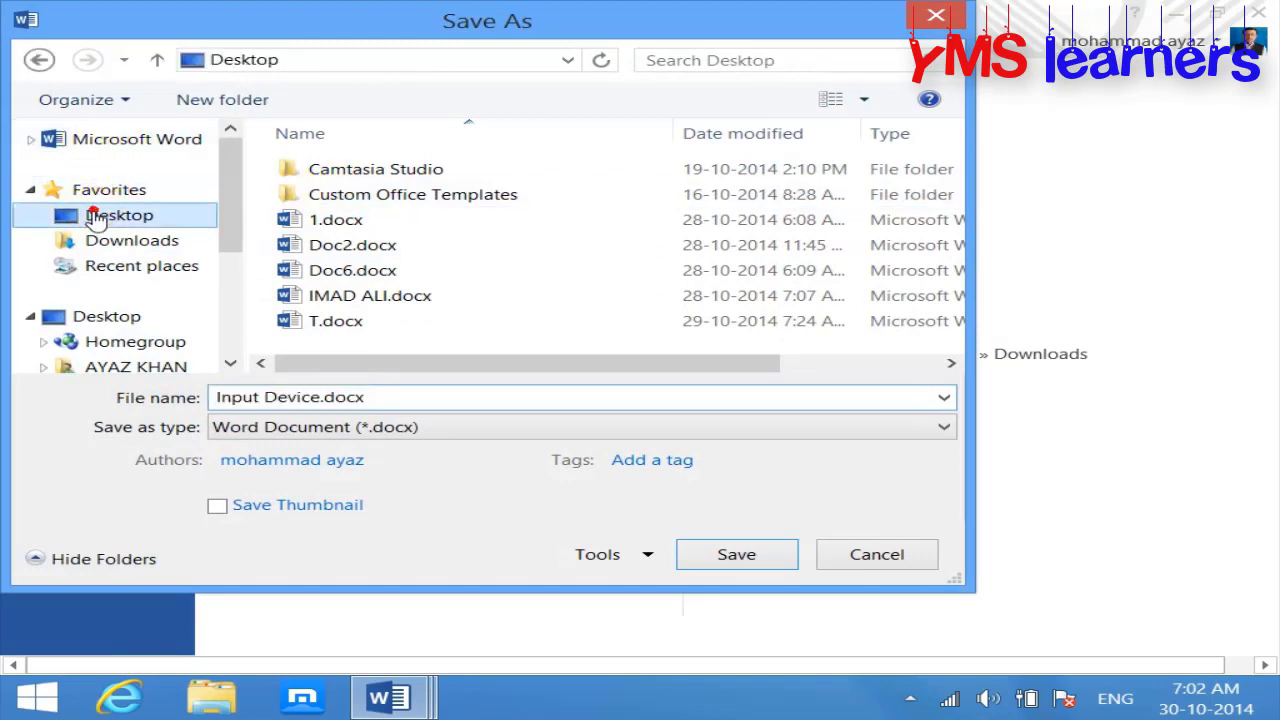
left_click(394, 404)
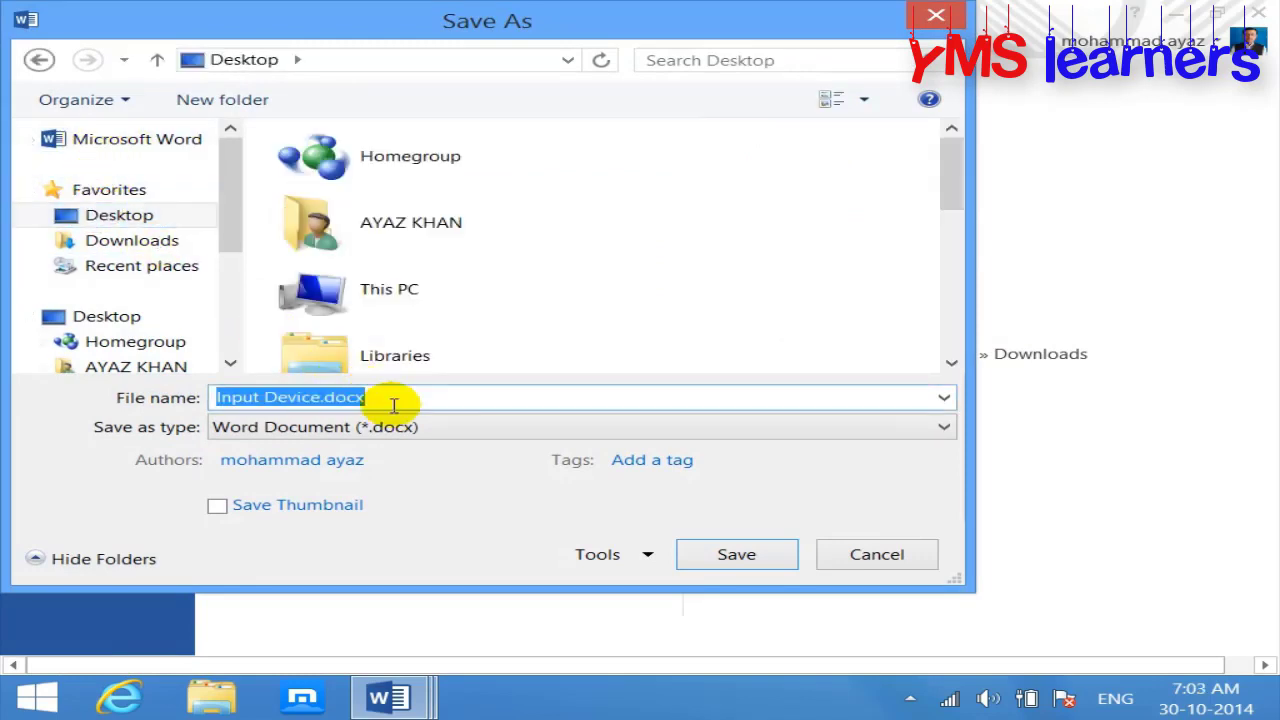
type("More Data")
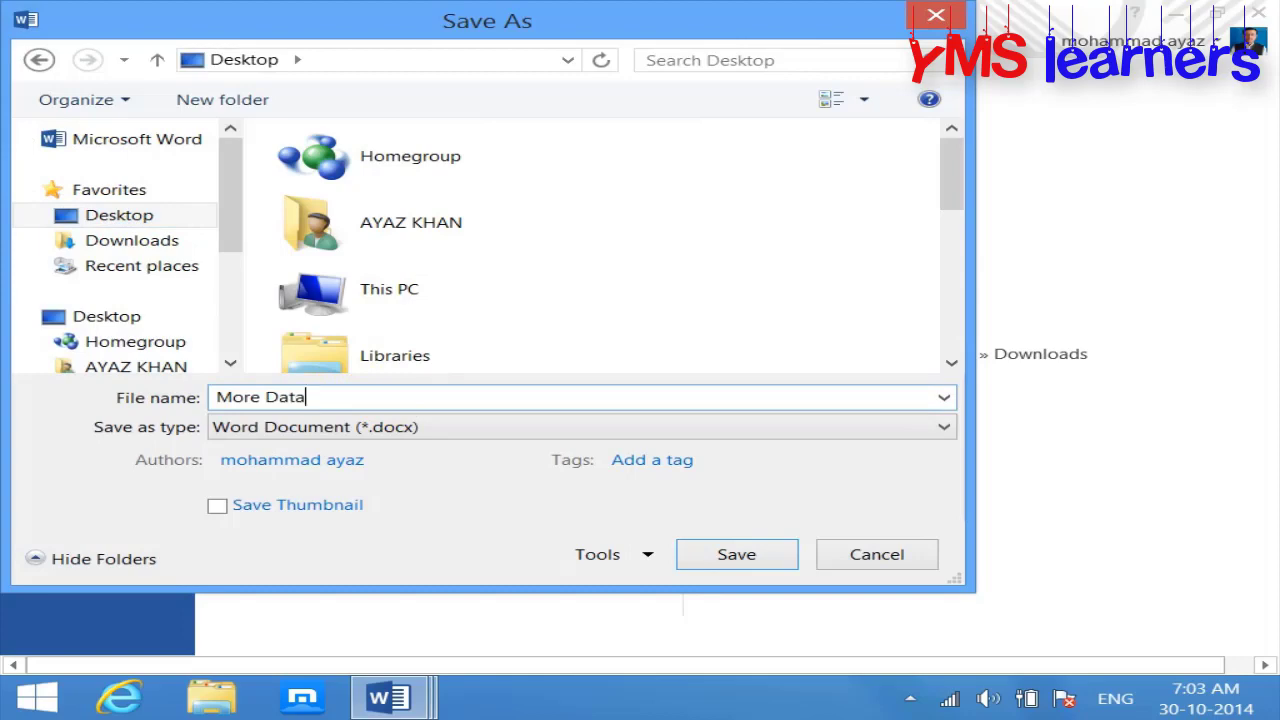
key("Return")
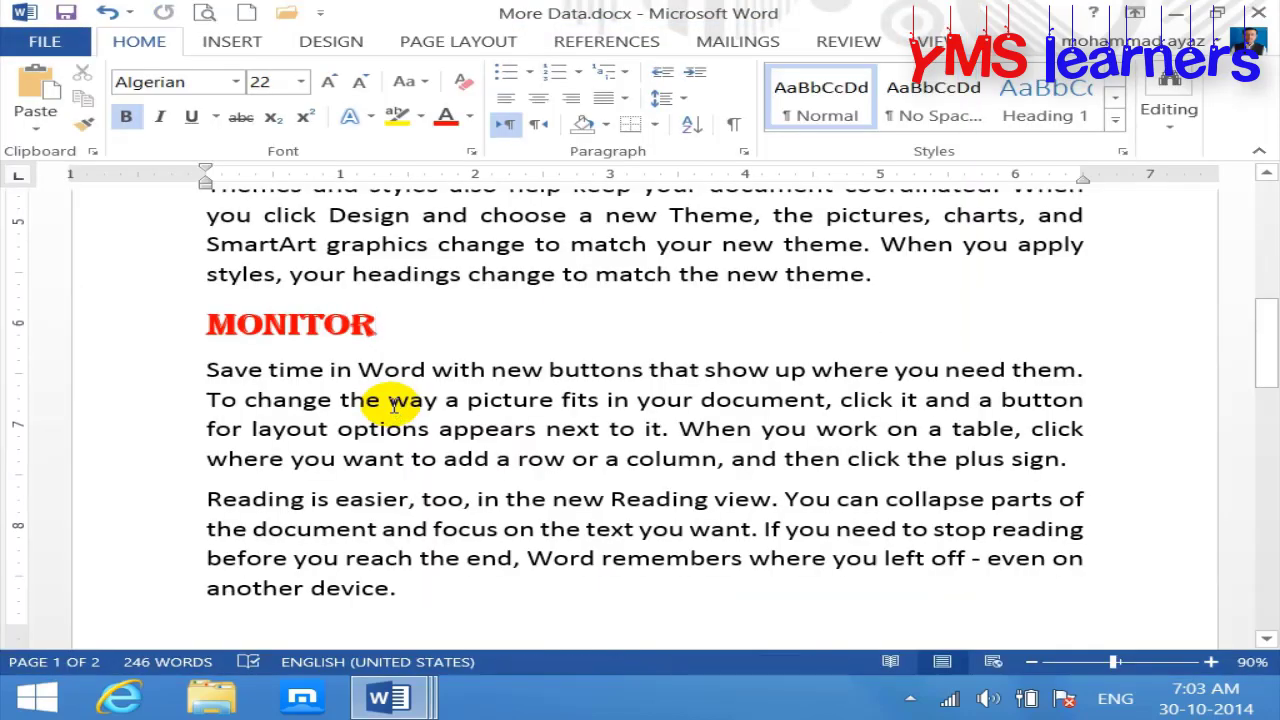
key("alt+F4")
key("alt+F4")
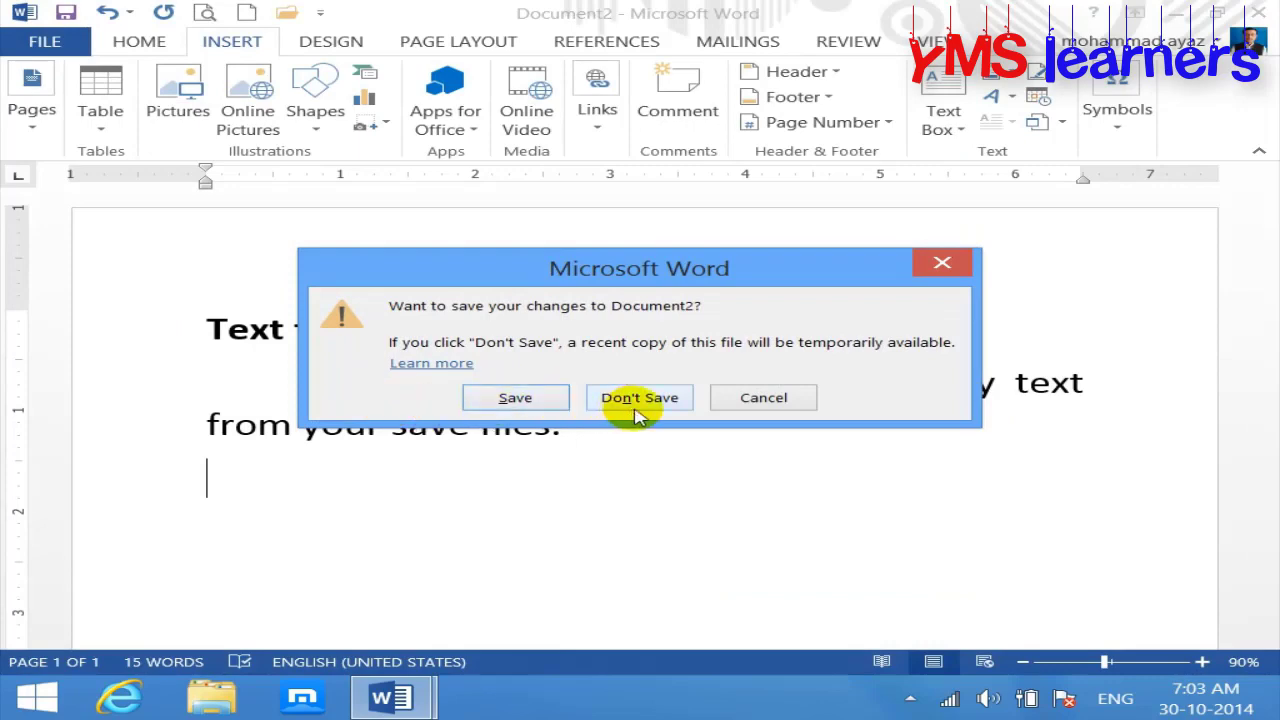
Step: Close Document2 and Document1 without saving, and create a new blank document
left_click(634, 399)
key("alt+F4")
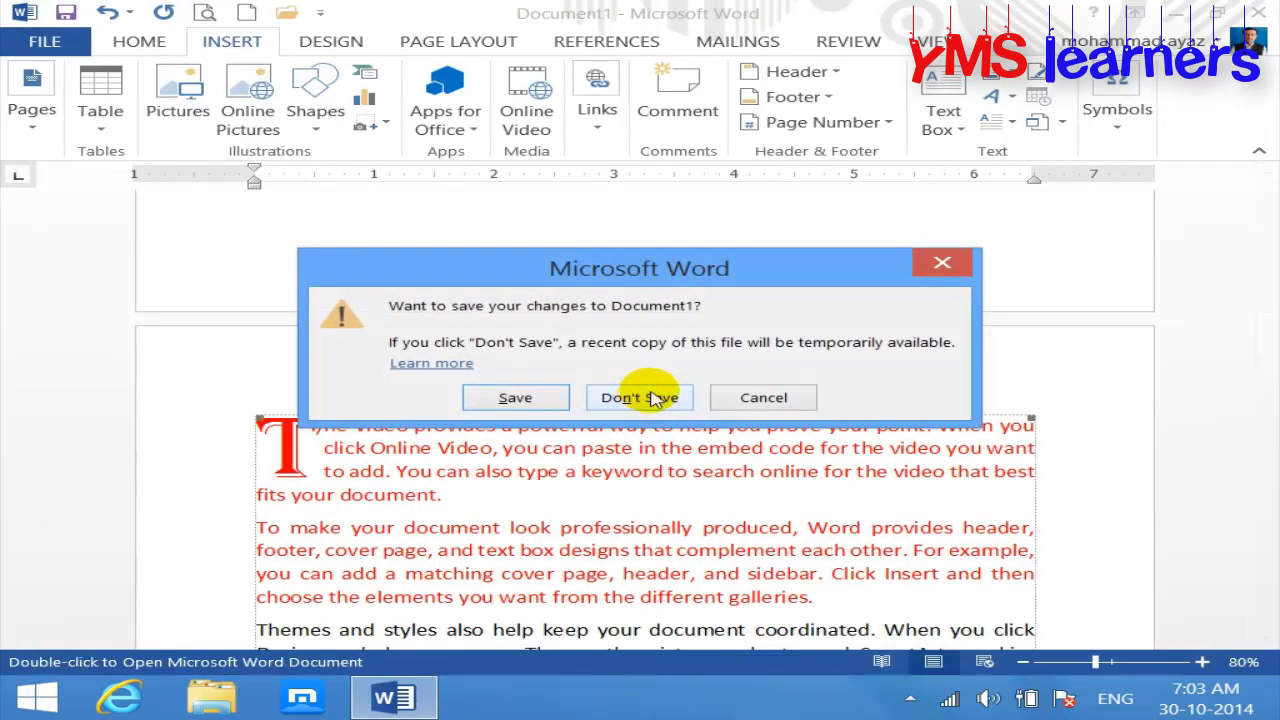
left_click(640, 398)
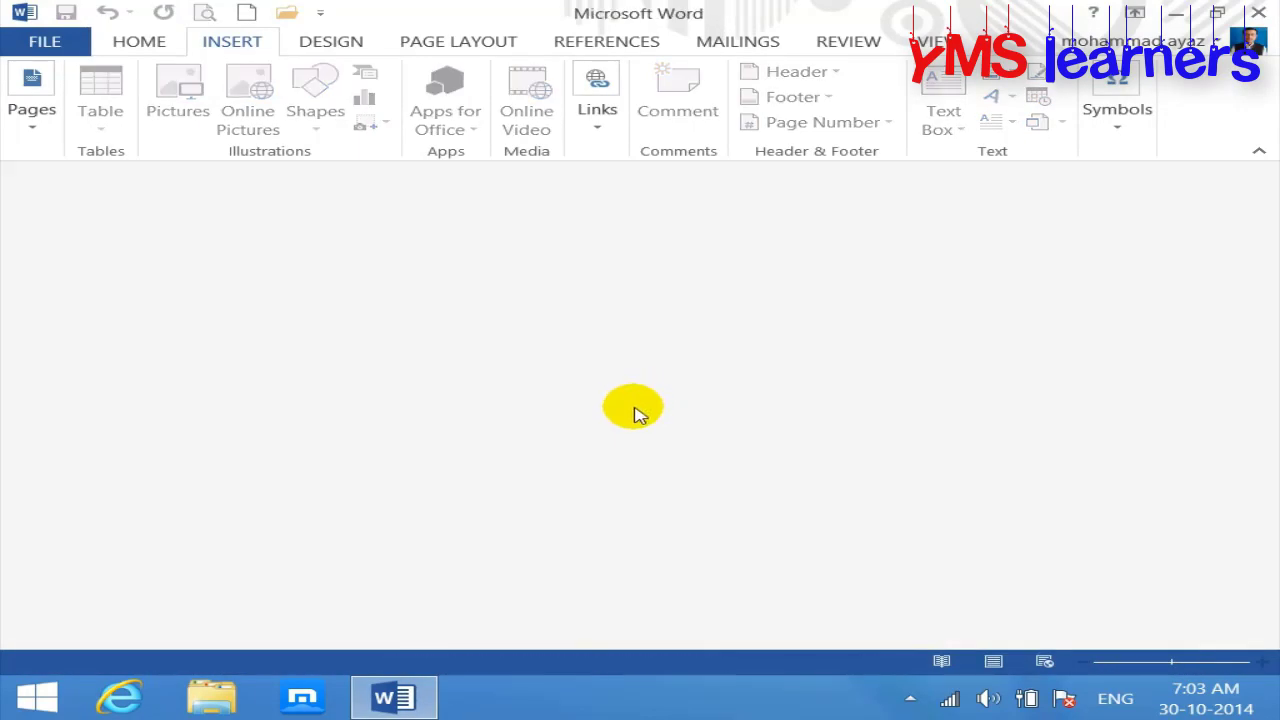
key("ctrl+n")
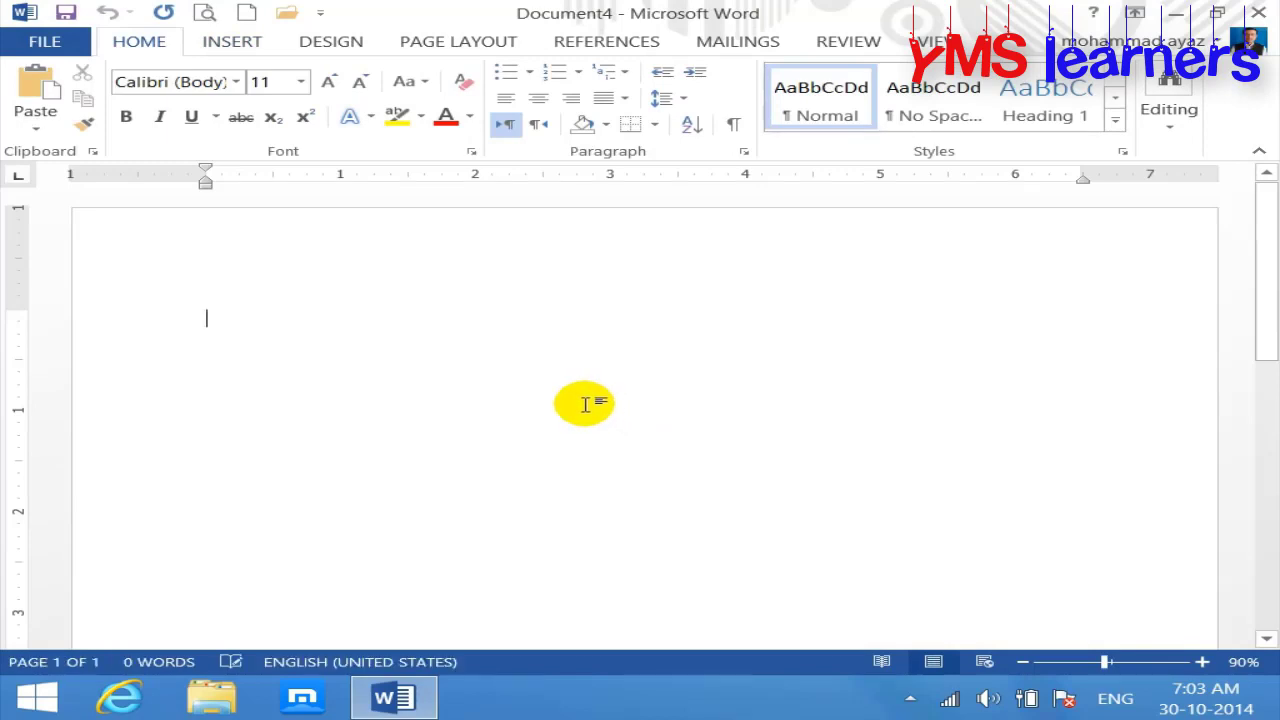
Step: Write 'Computer' and 'Data' headings, each followed by an =rand(1) sample paragraph
type("comp")
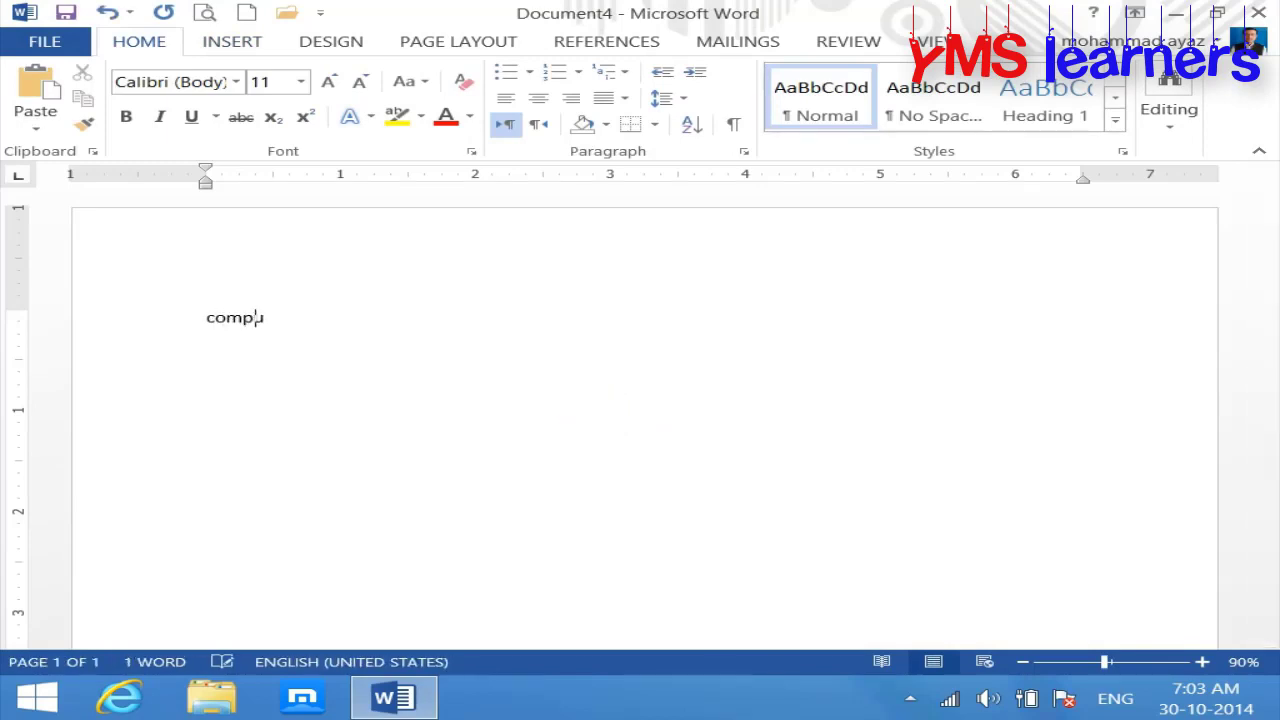
type("uter")
key("Return")
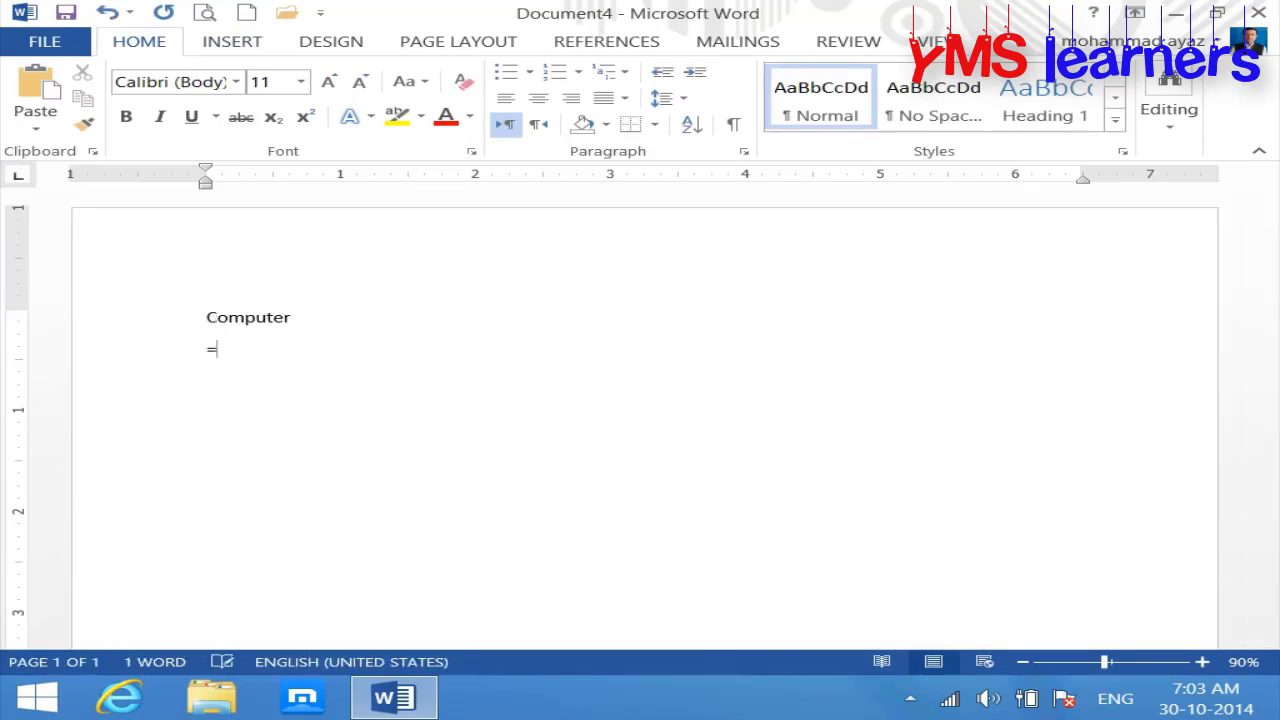
type("=rand(1")
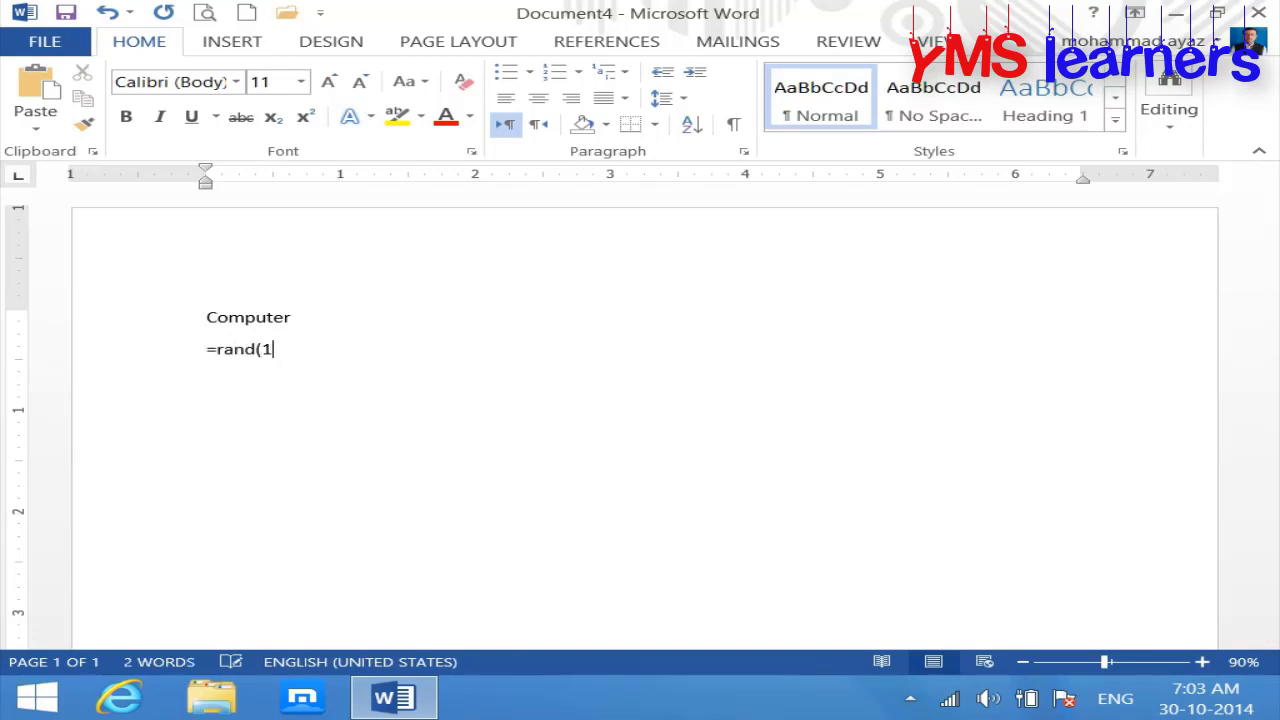
type(")")
key("Return")
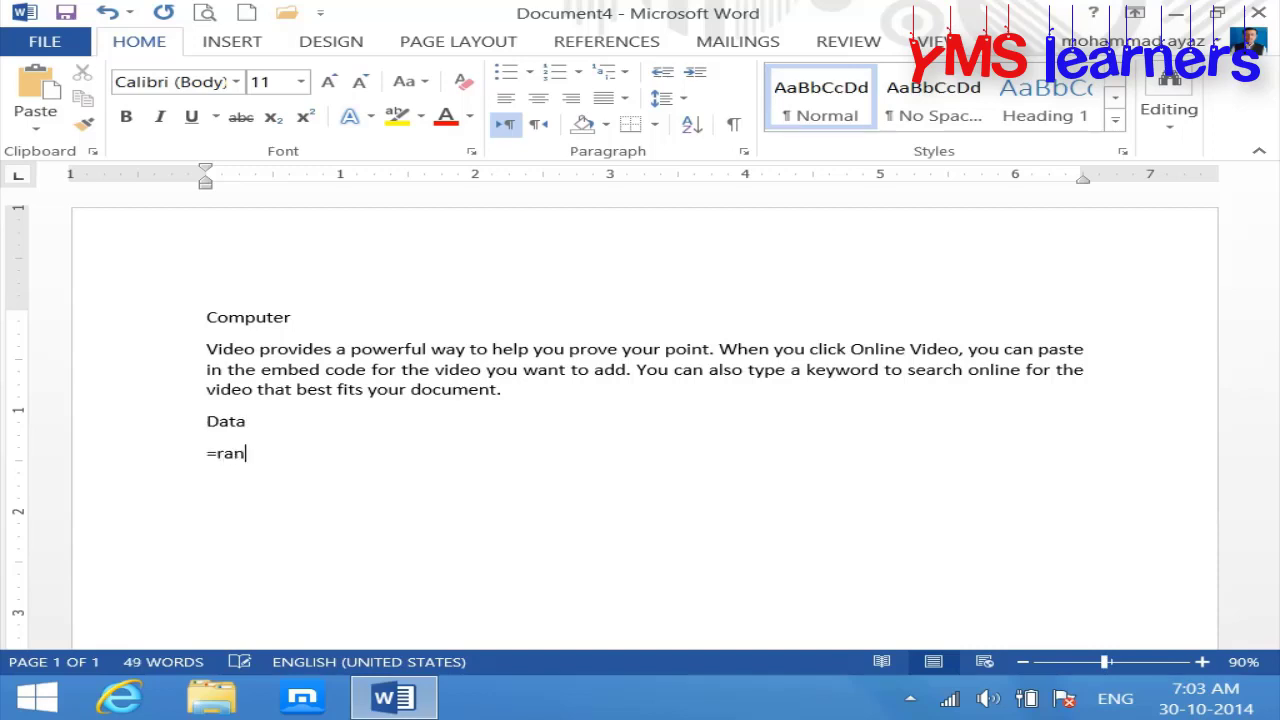
key("Return")
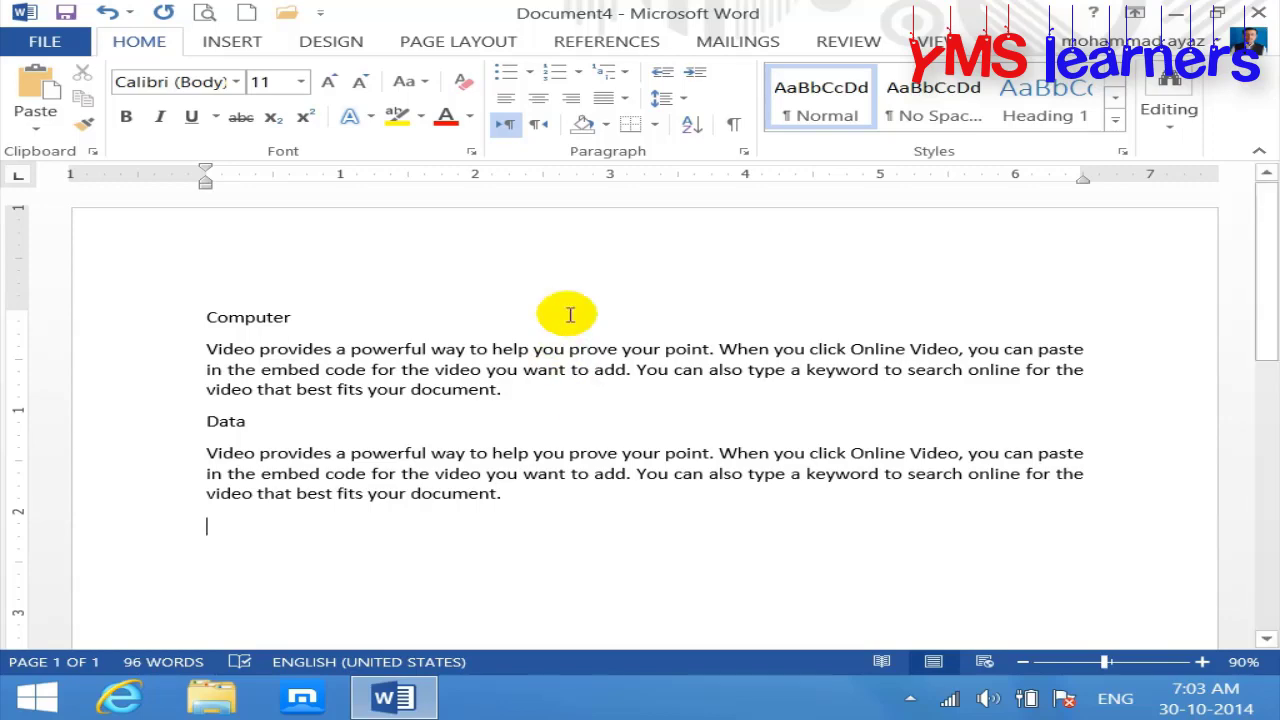
Step: Enlarge the font size of all the document's text by one step
left_click(507, 502)
key("ctrl+a")
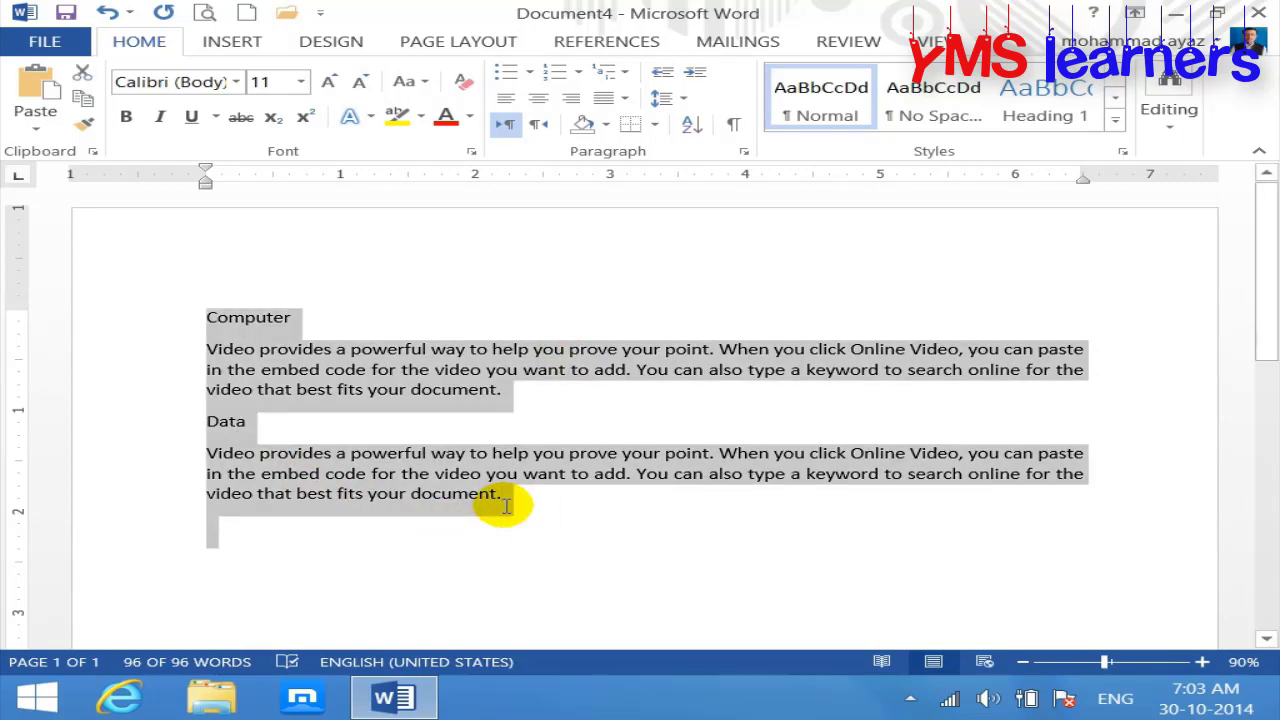
key("ctrl+bracketright")
key("ctrl+bracketright")
key("ctrl+bracketright")
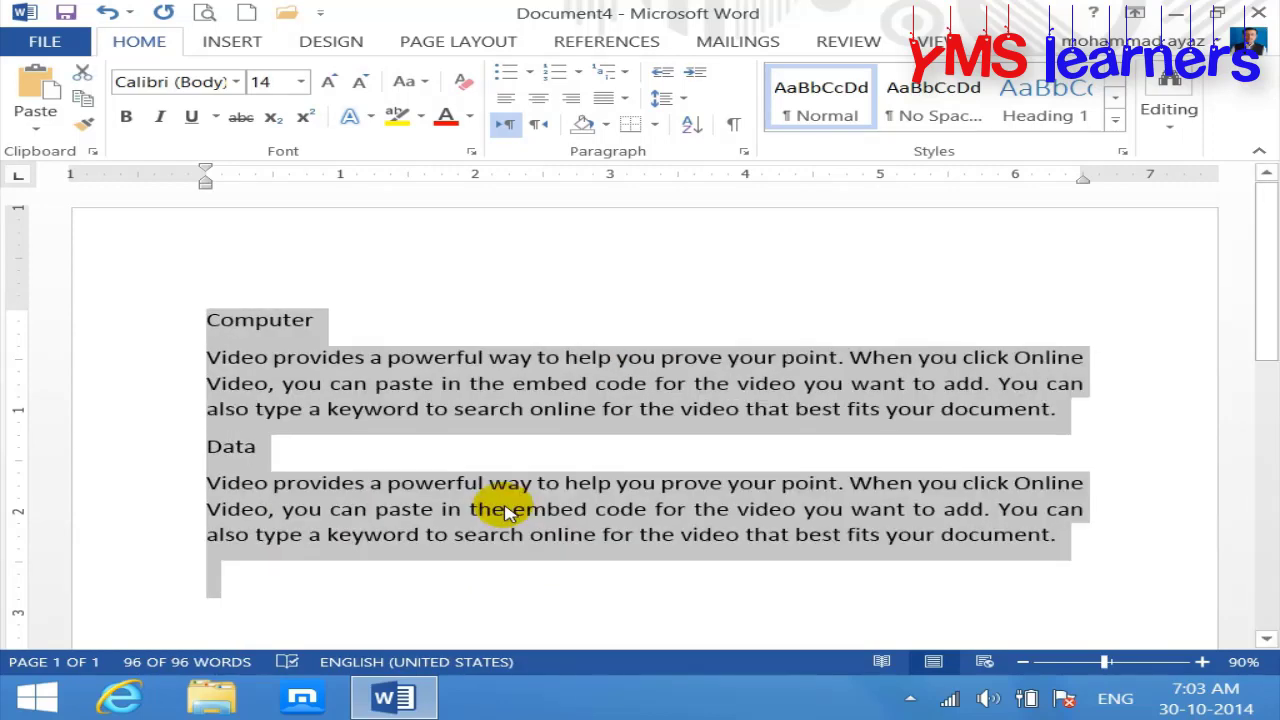
left_click(505, 510)
Step: Make the COMPUTER heading red, two sizes larger, bold and Algerian
triple_click(440, 332)
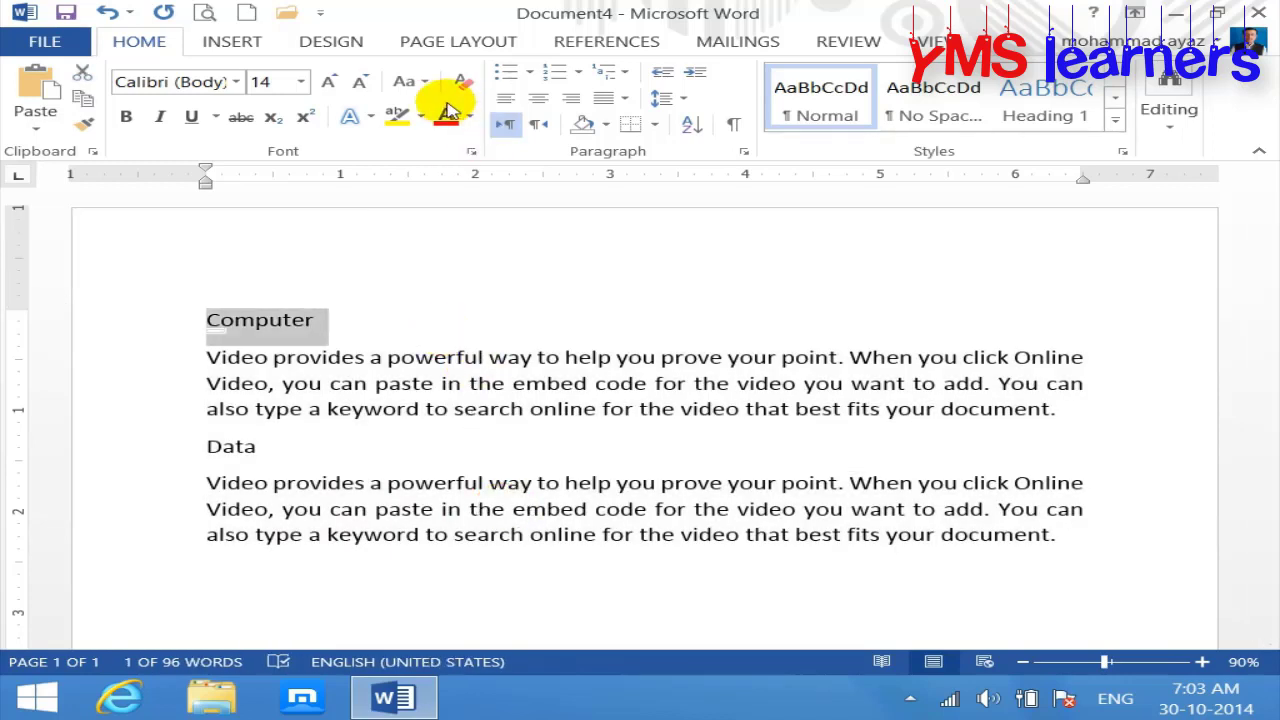
left_click(447, 113)
left_click(328, 81)
left_click(328, 81)
left_click(328, 81)
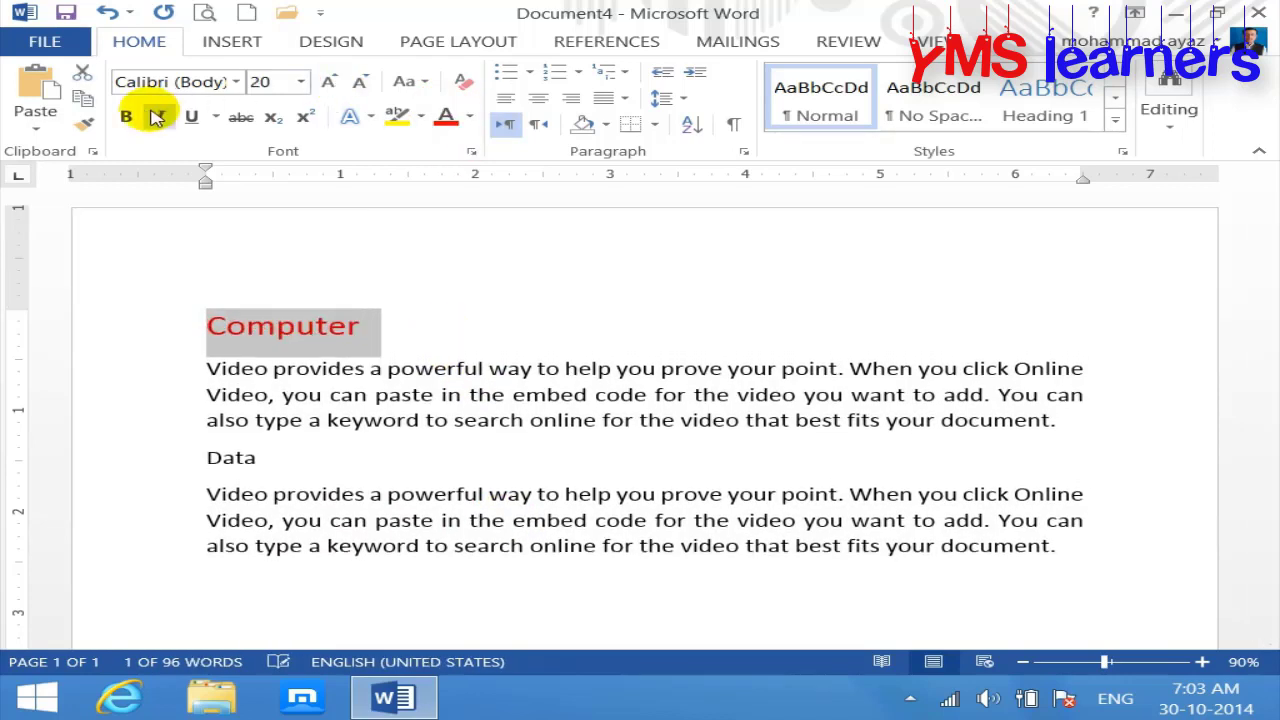
left_click(126, 117)
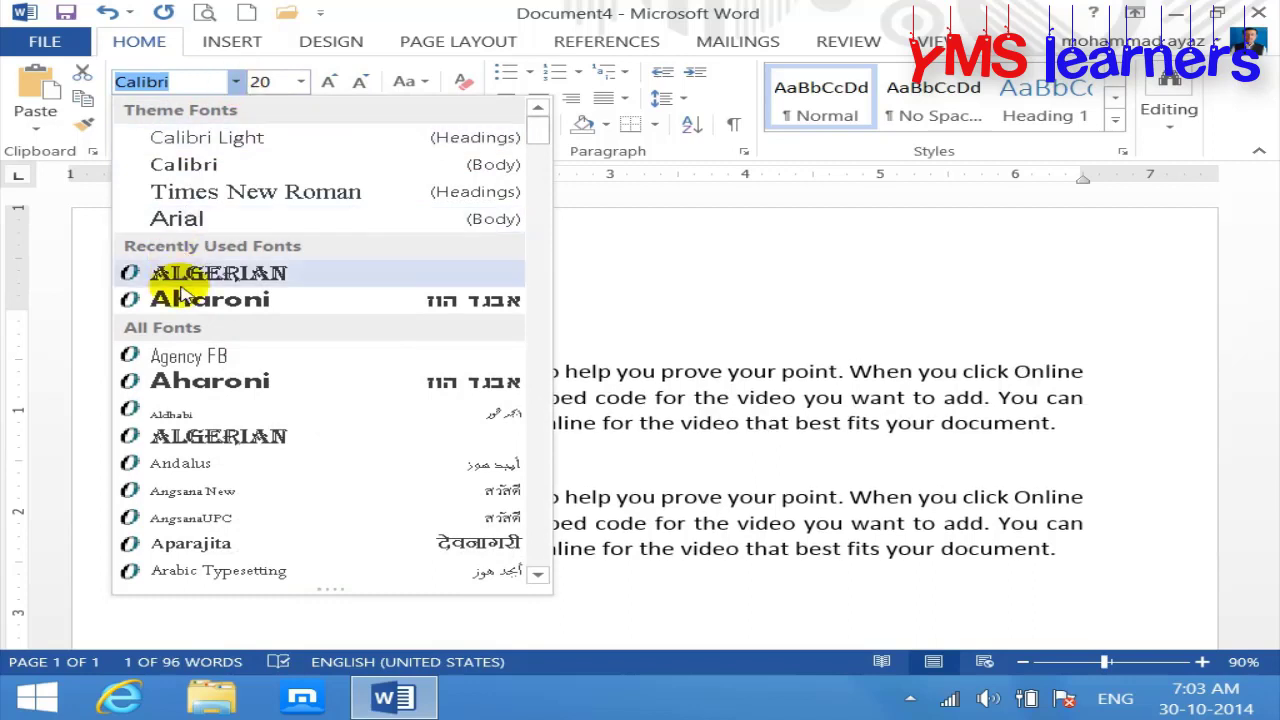
left_click(175, 274)
Step: Copy COMPUTER's formatting onto DATA with Format Painter, leaving the cursor on the empty line below
left_click(88, 123)
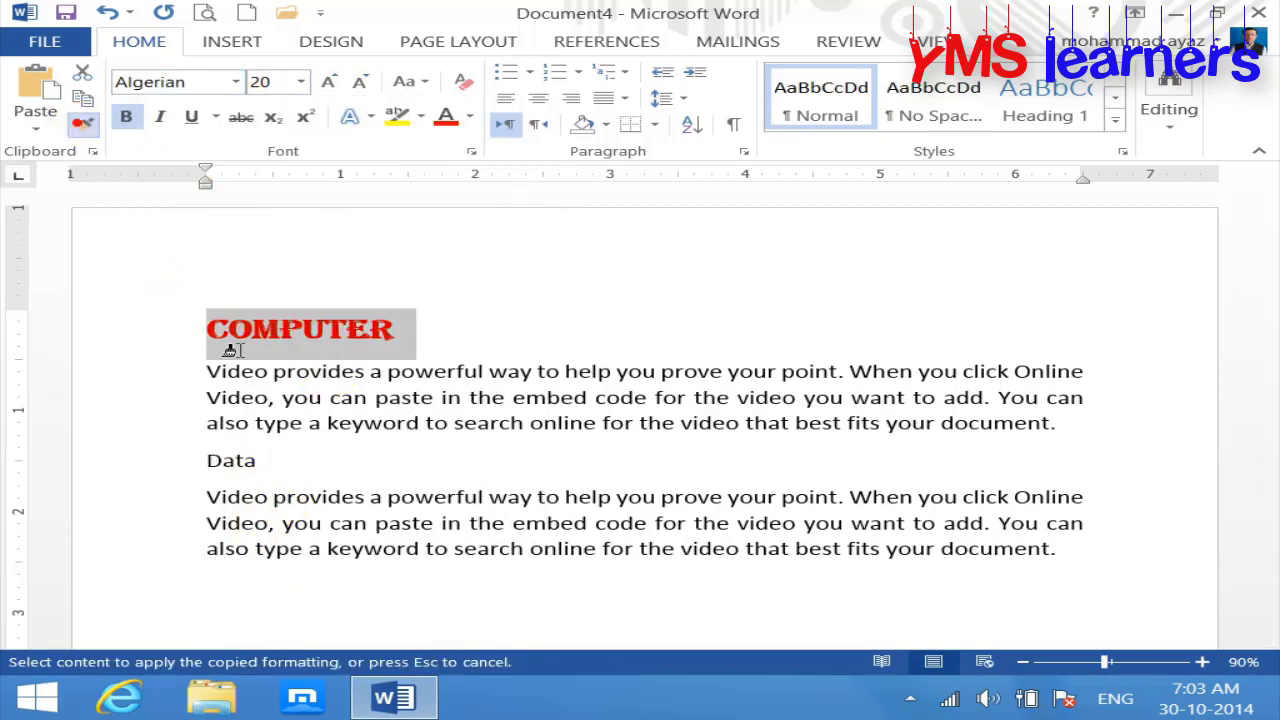
left_click_drag(154, 477, 253, 488)
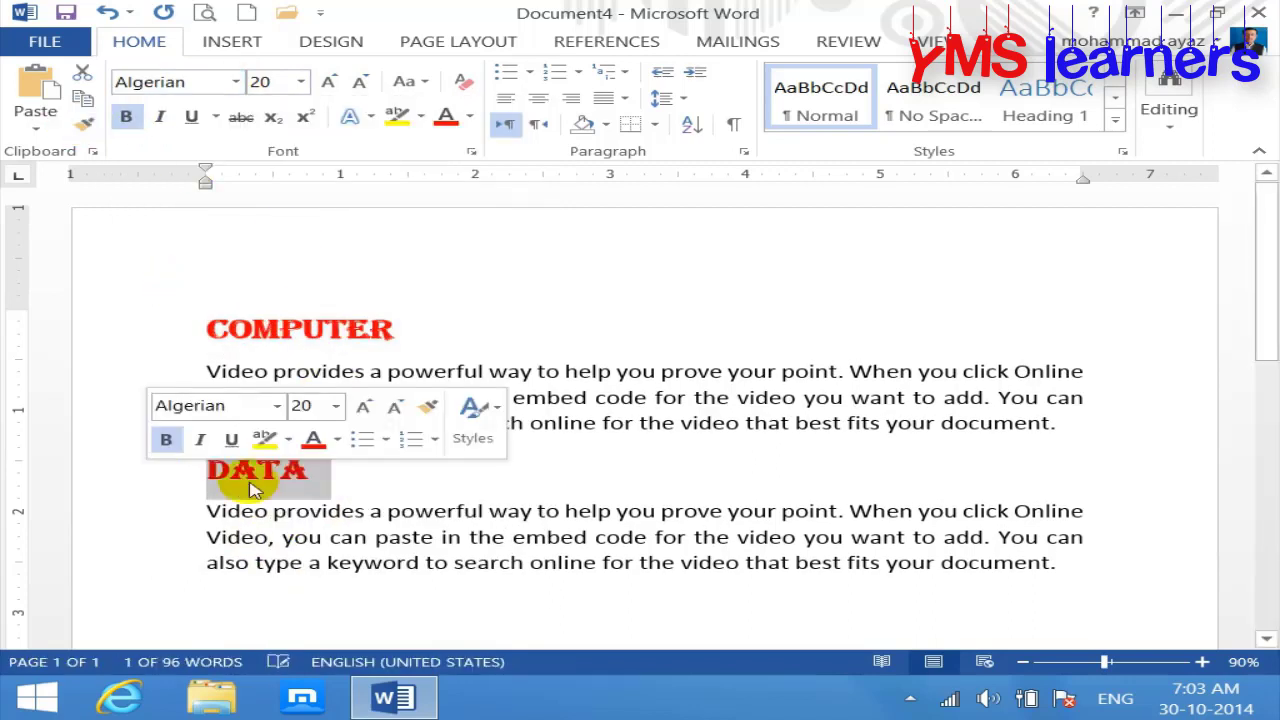
left_click(390, 487)
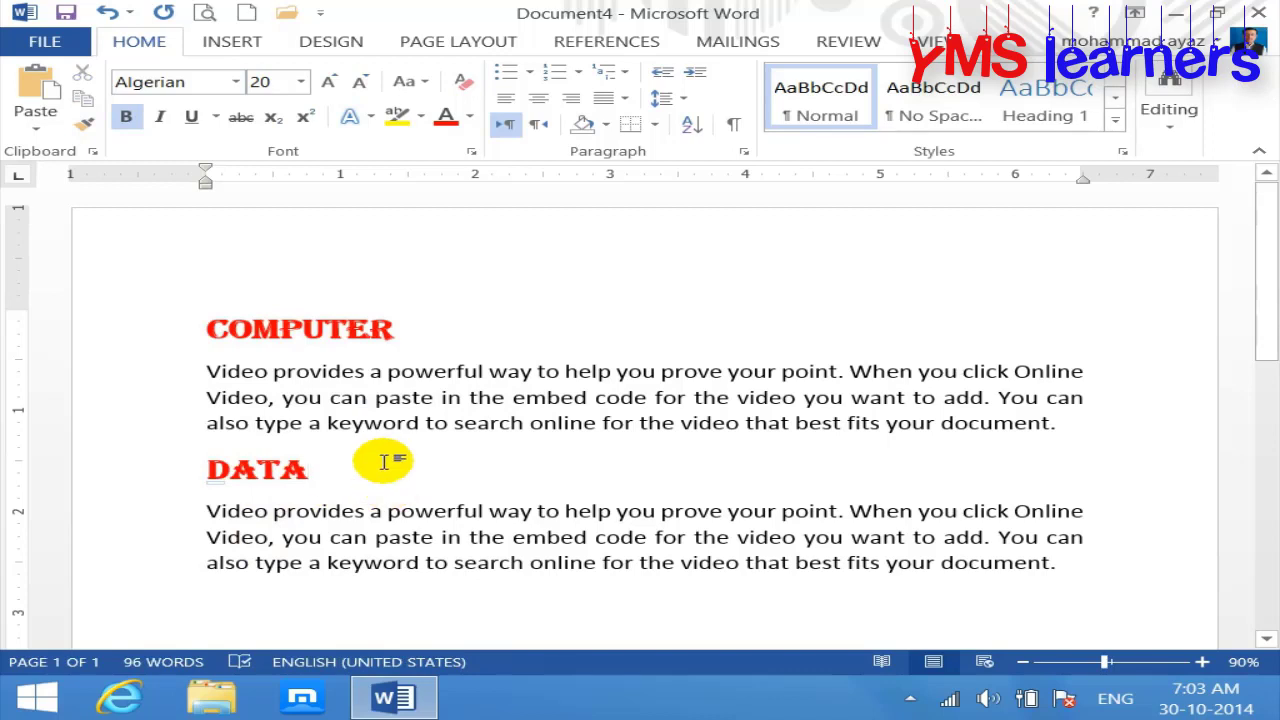
left_click(337, 565)
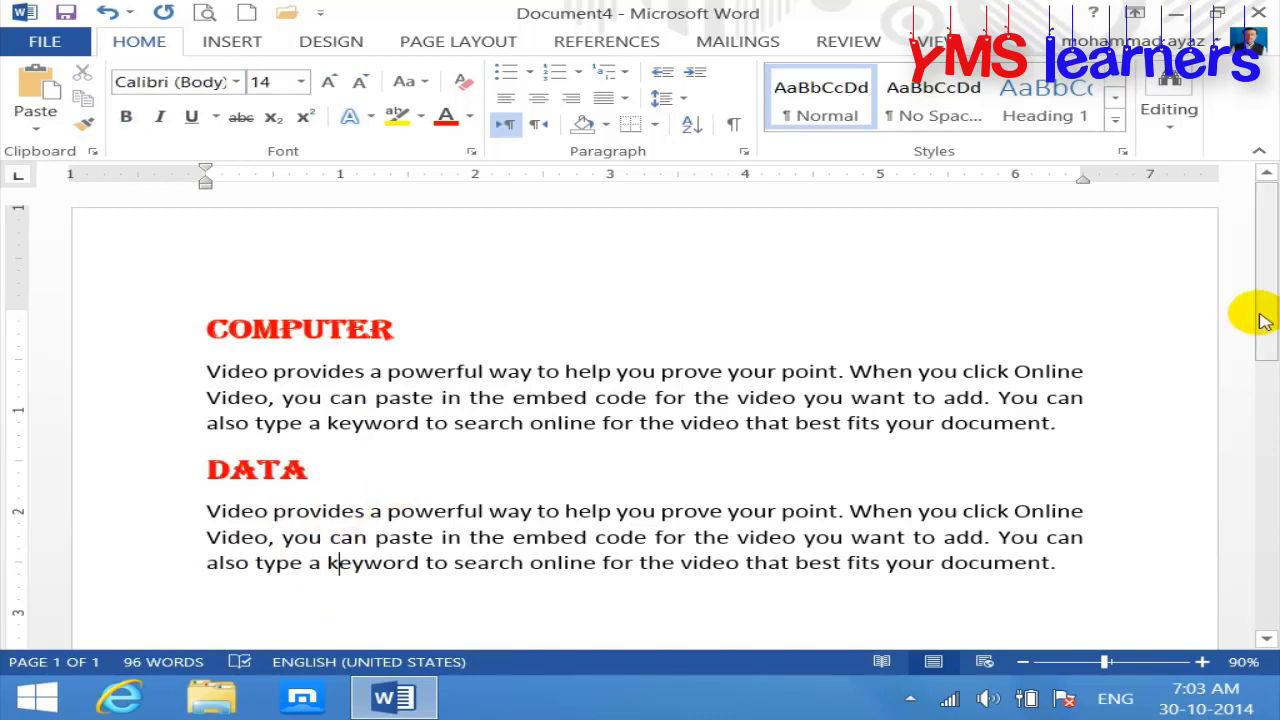
left_click_drag(1268, 316, 1260, 363)
left_click(351, 437)
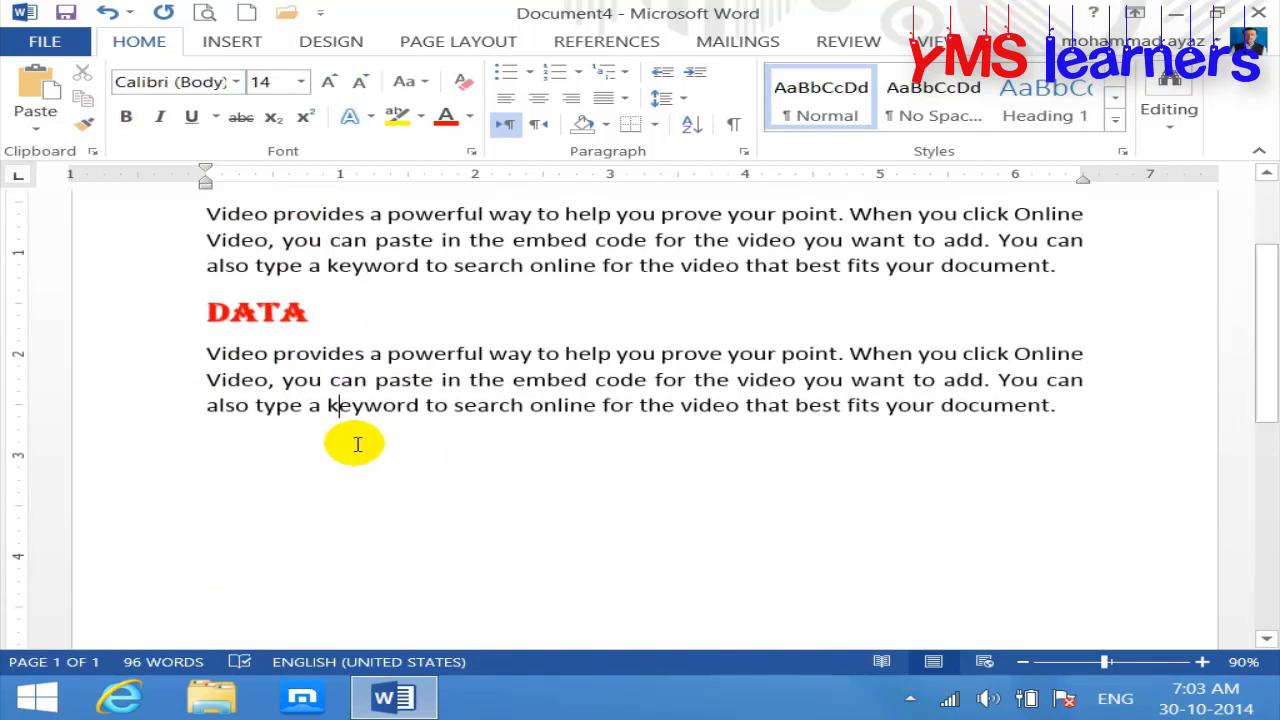
left_click(225, 445)
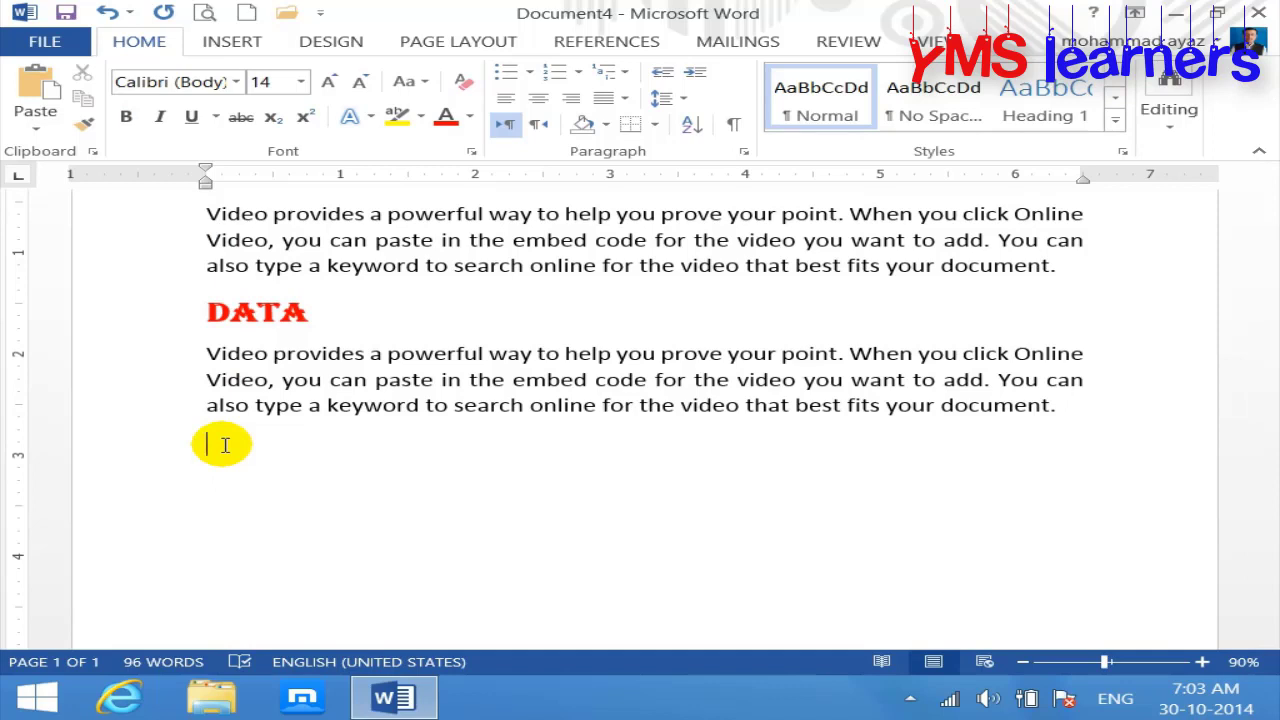
Step: Insert the text of More Data.docx from the Desktop after the DATA section
left_click(222, 40)
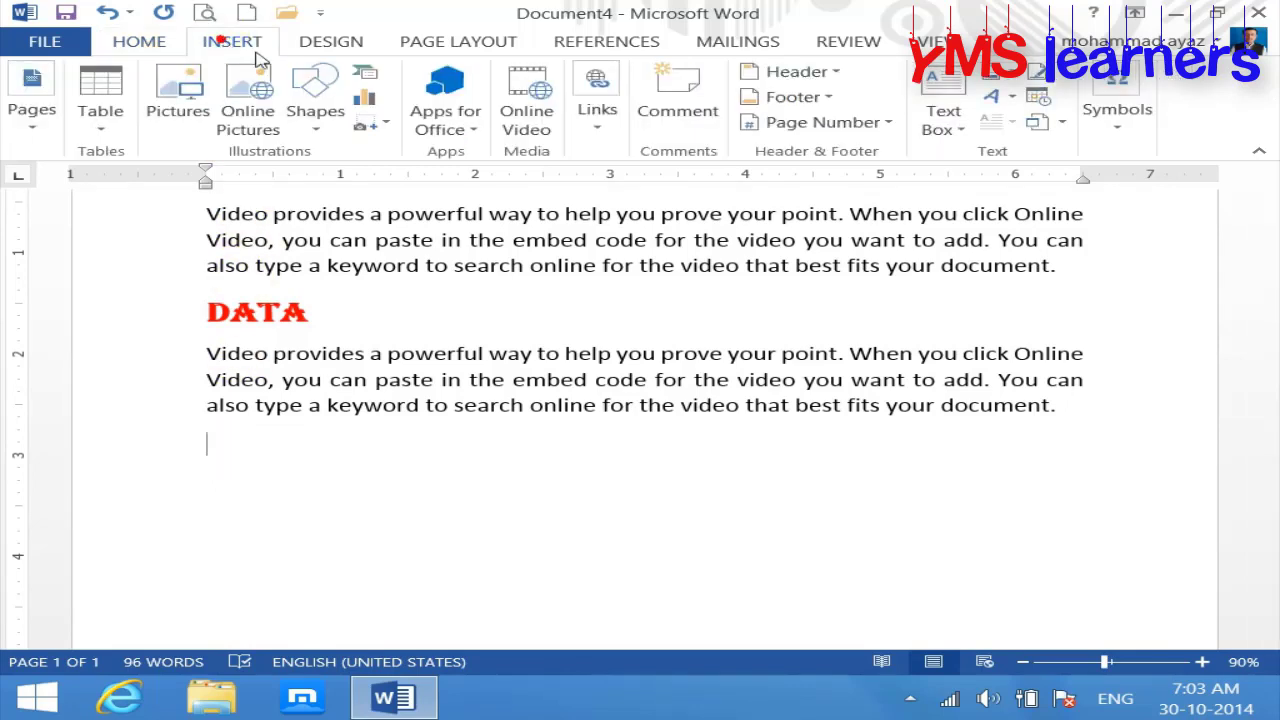
left_click(1061, 122)
left_click(1082, 181)
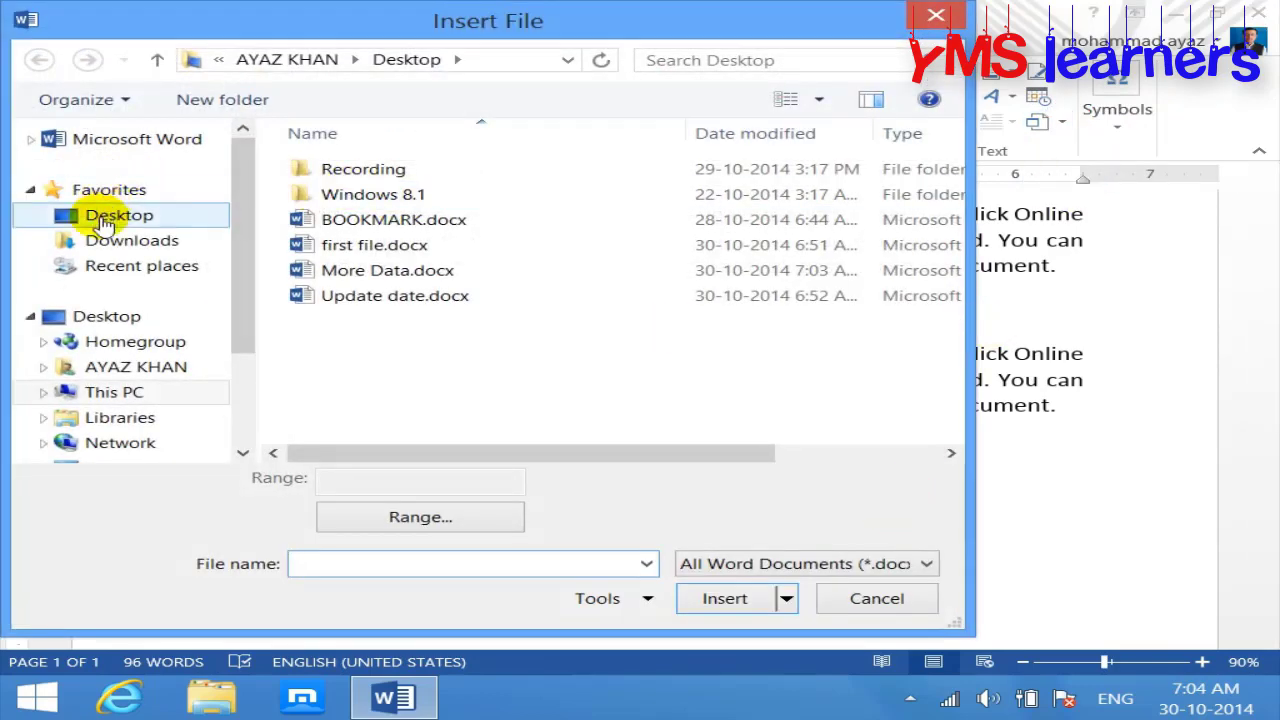
left_click(103, 214)
left_click_drag(943, 251, 948, 405)
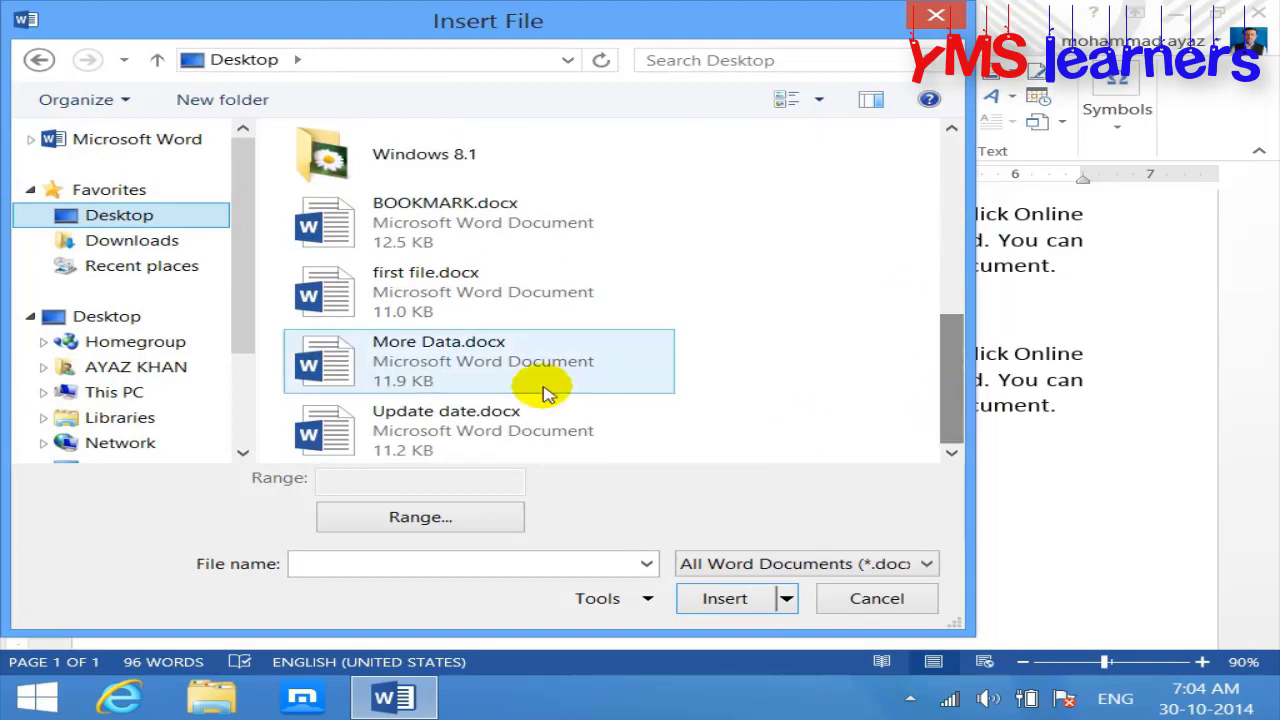
left_click(450, 365)
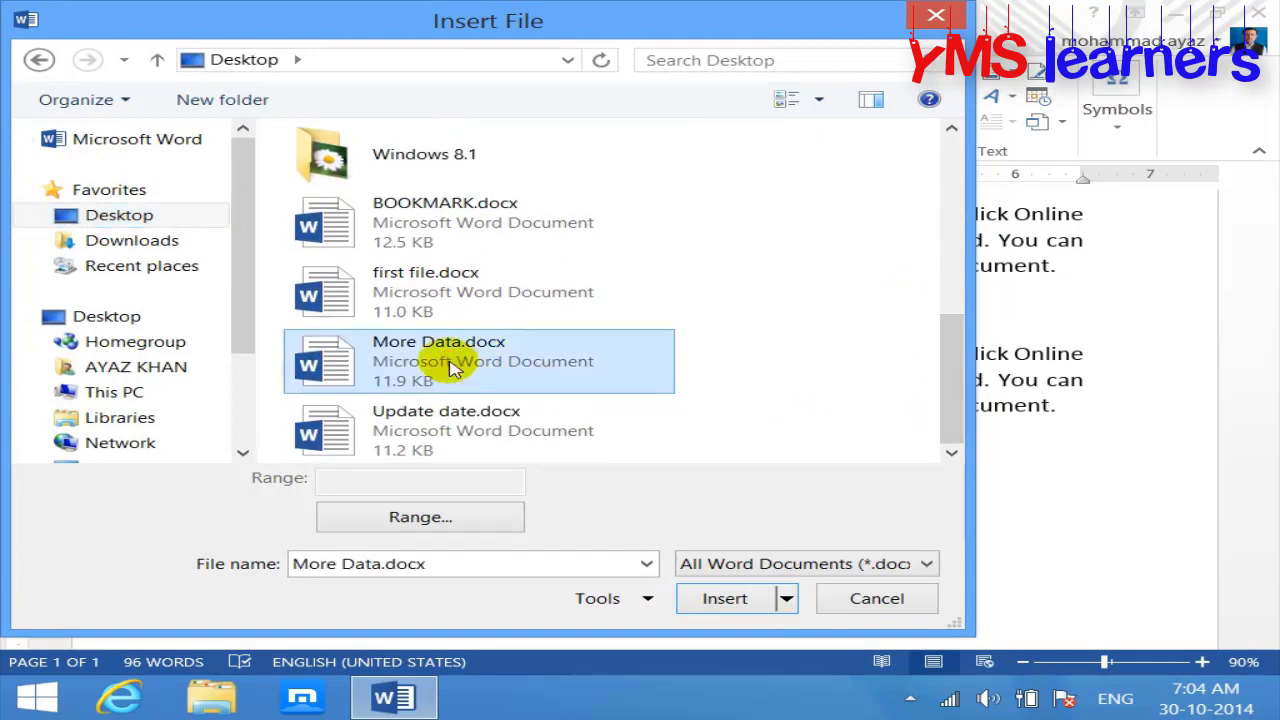
left_click(725, 598)
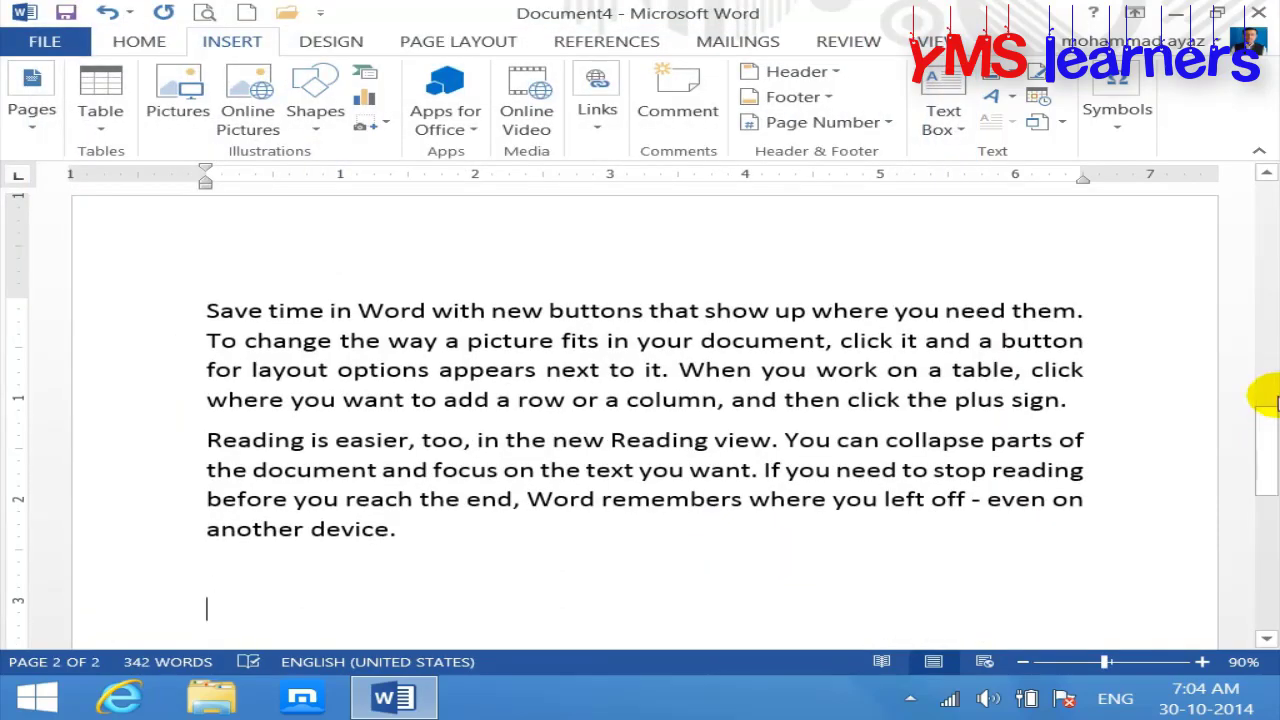
left_click_drag(1265, 428, 1266, 302)
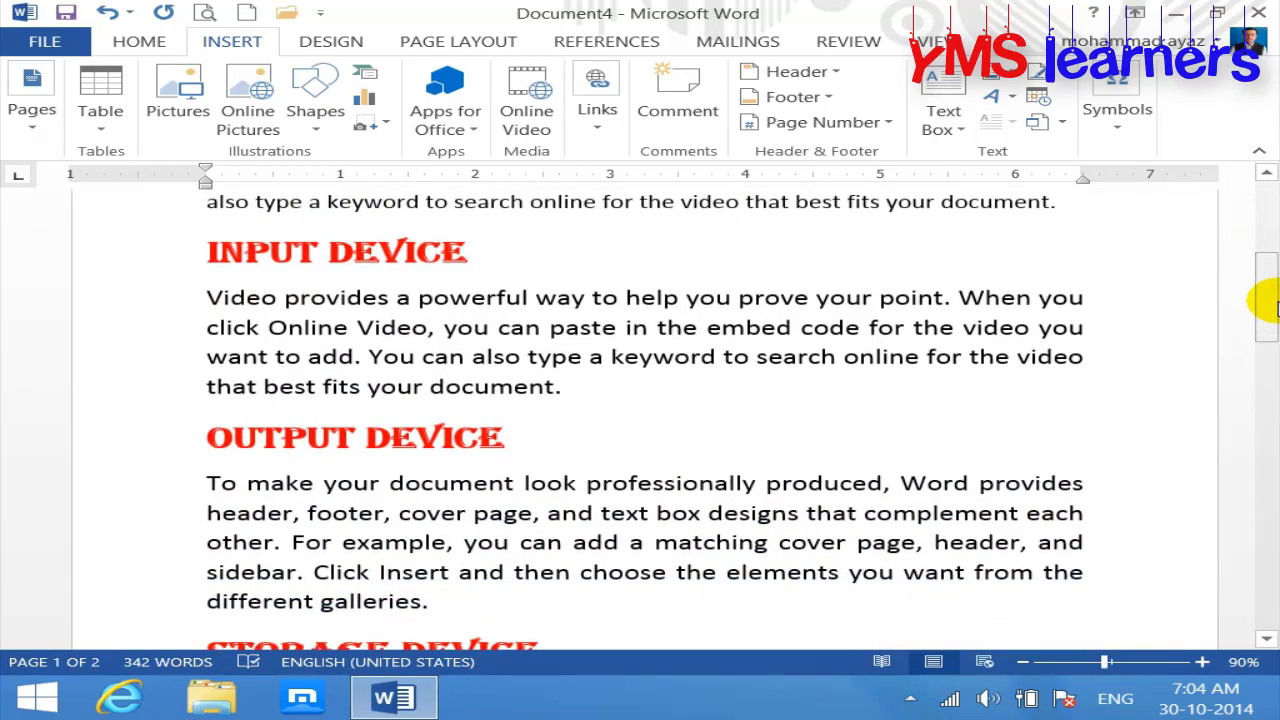
left_click_drag(1268, 305, 1257, 234)
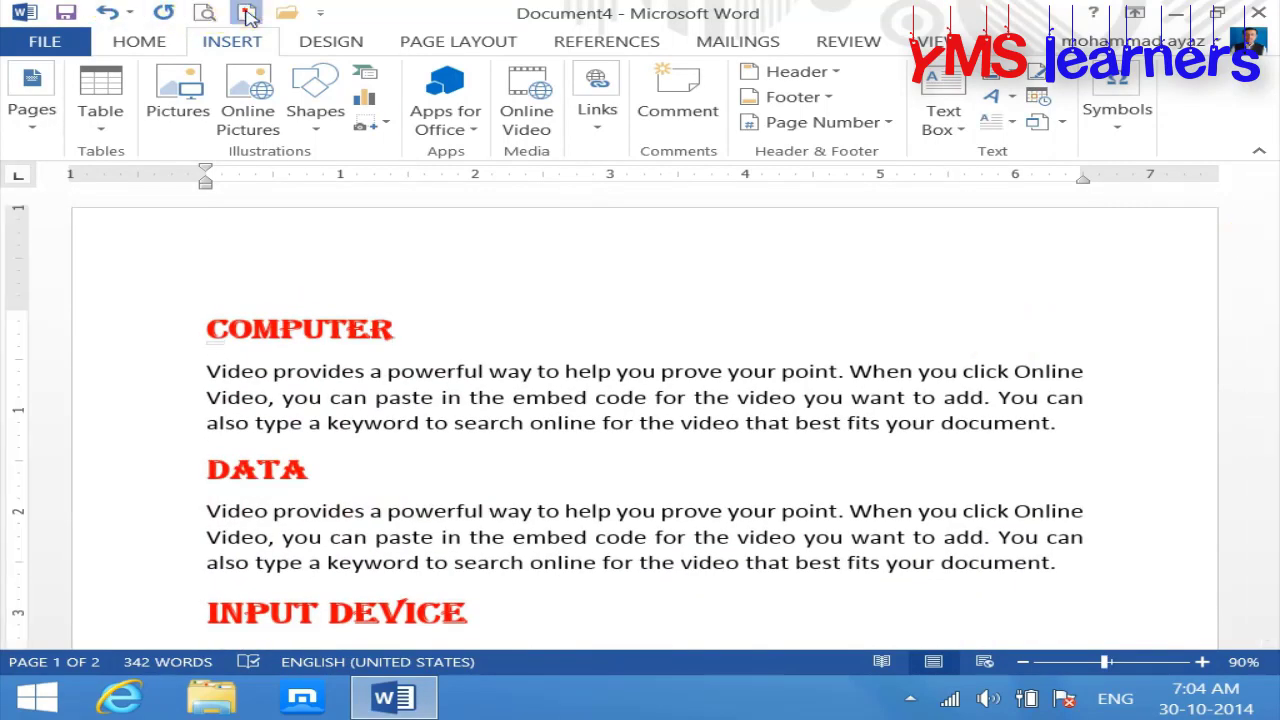
Step: Start a new blank document, briefly opening the equation and symbol choices
left_click(246, 12)
left_click(232, 41)
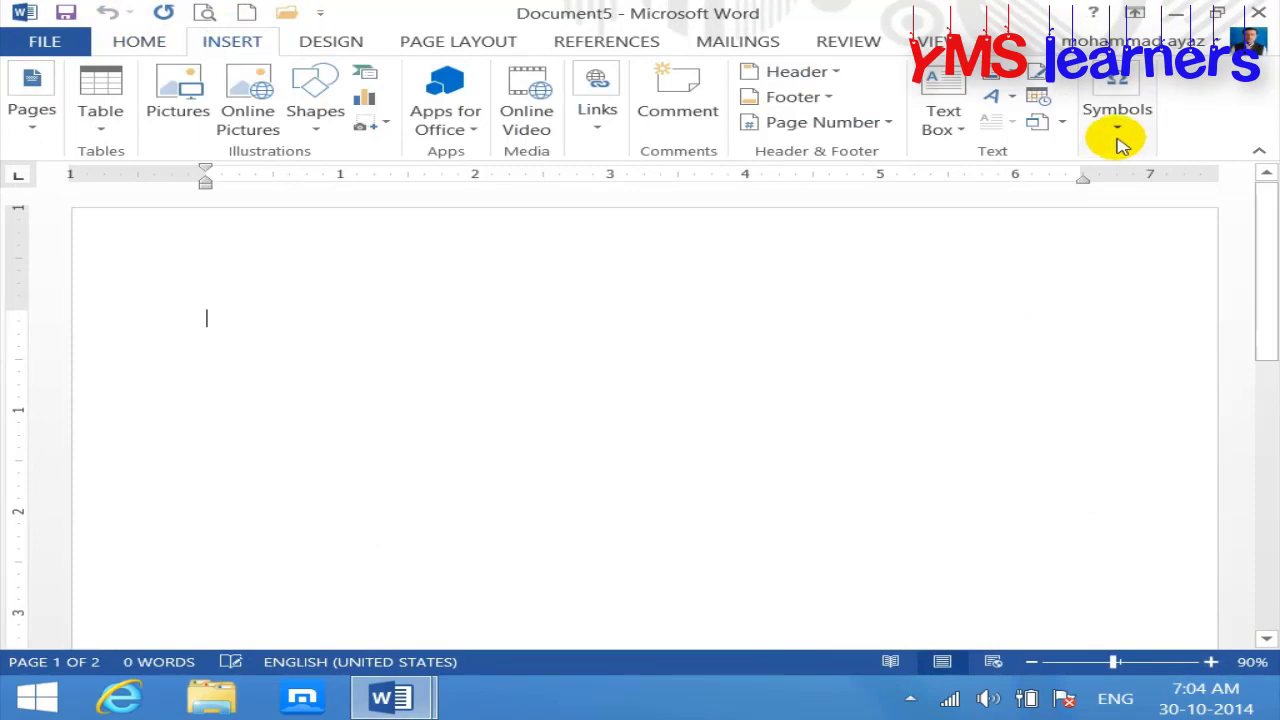
left_click(1118, 128)
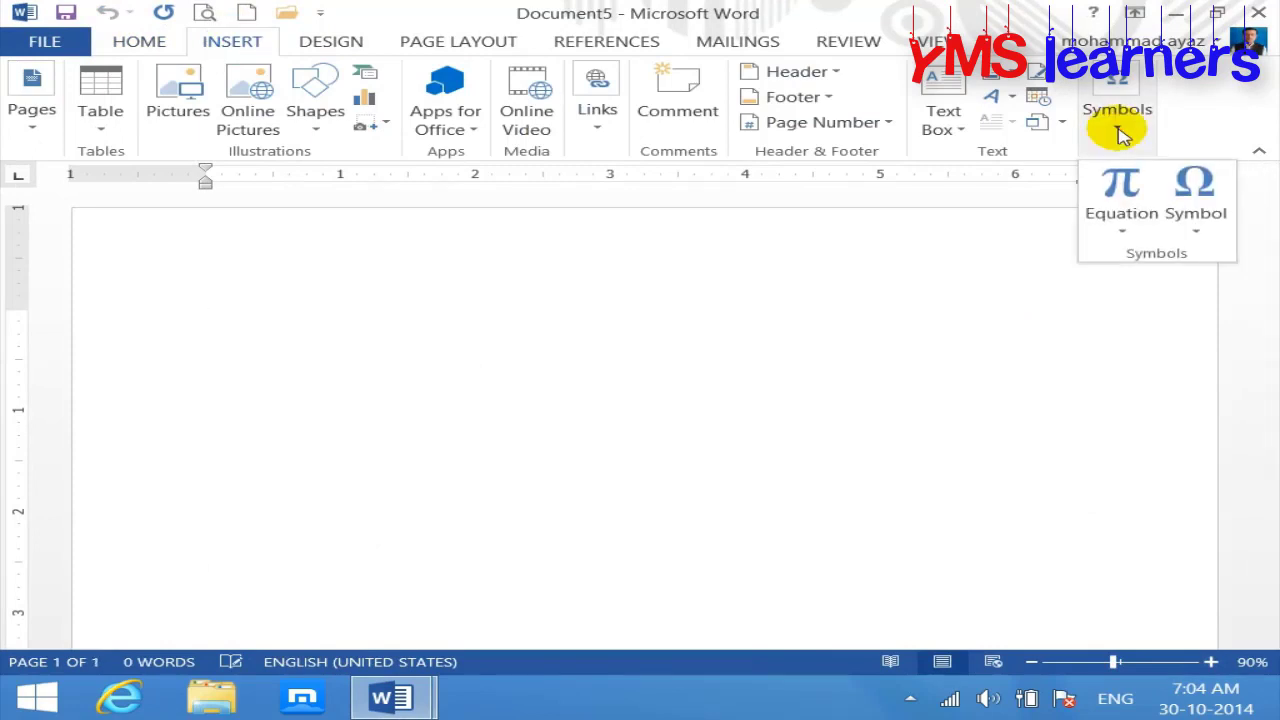
left_click(612, 322)
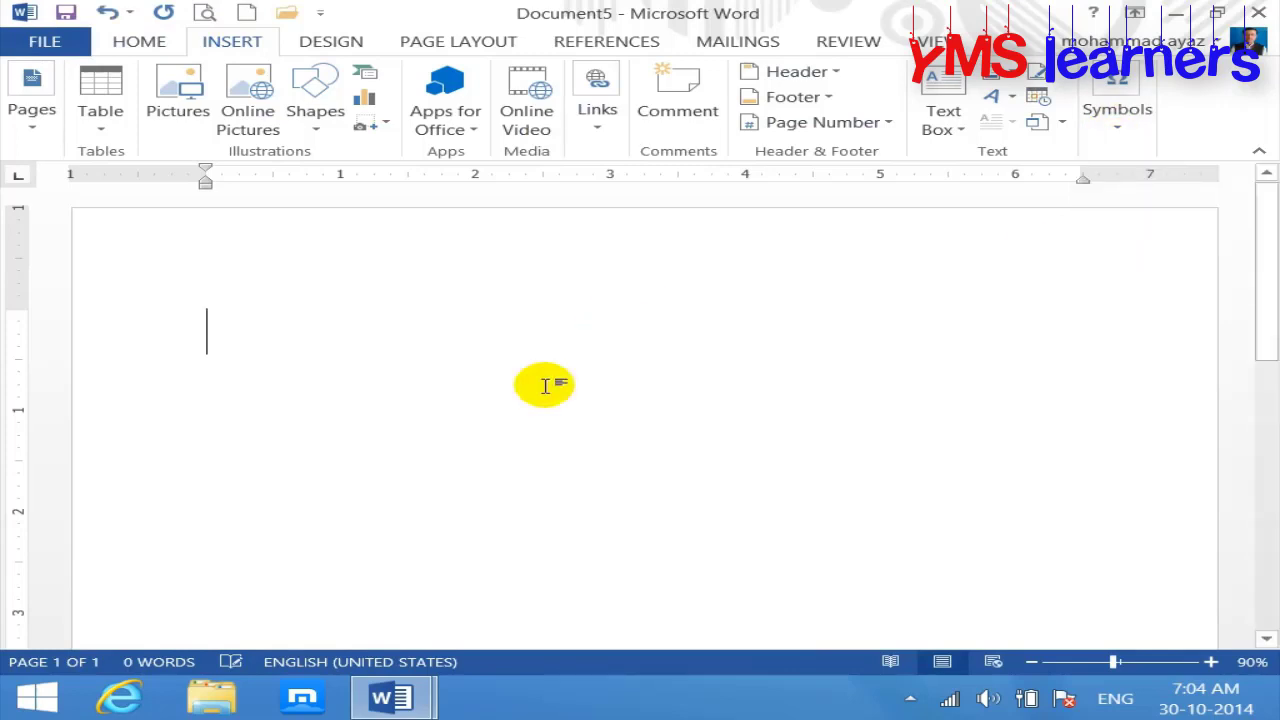
Step: Type 'Equation:' and 'Mathematics formulas' on separate lines
type("equa")
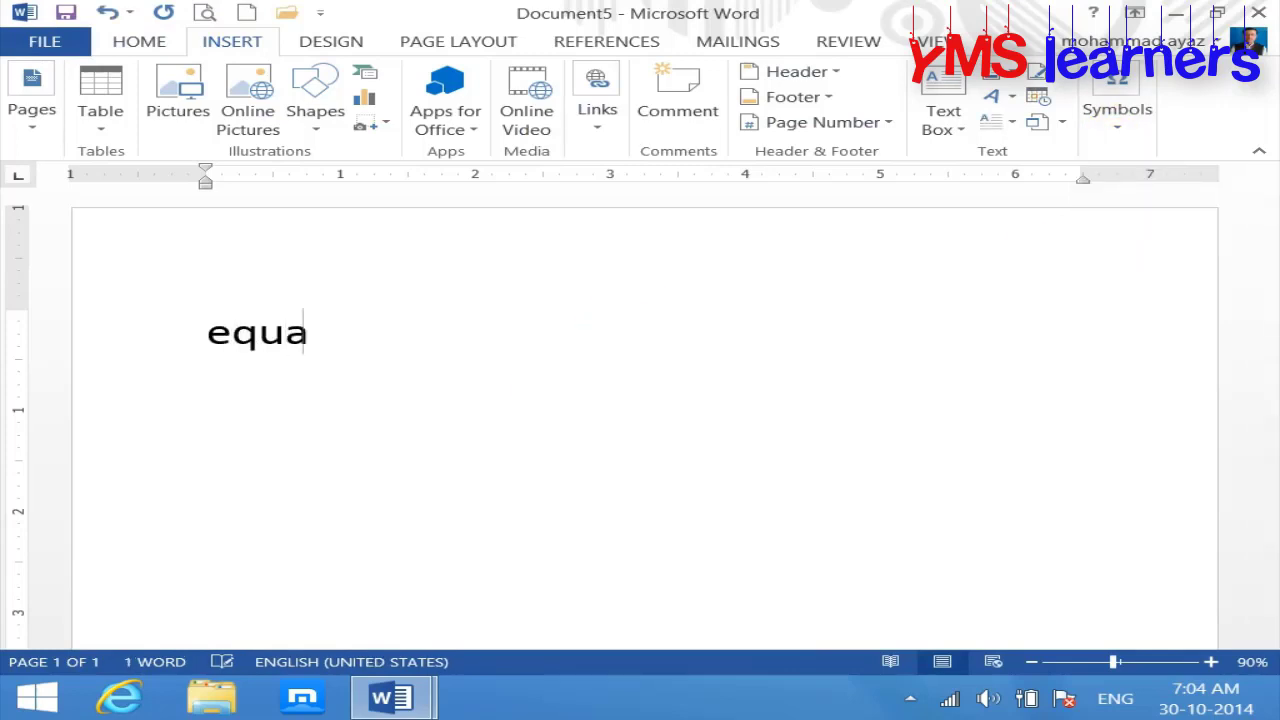
type("tion: ")
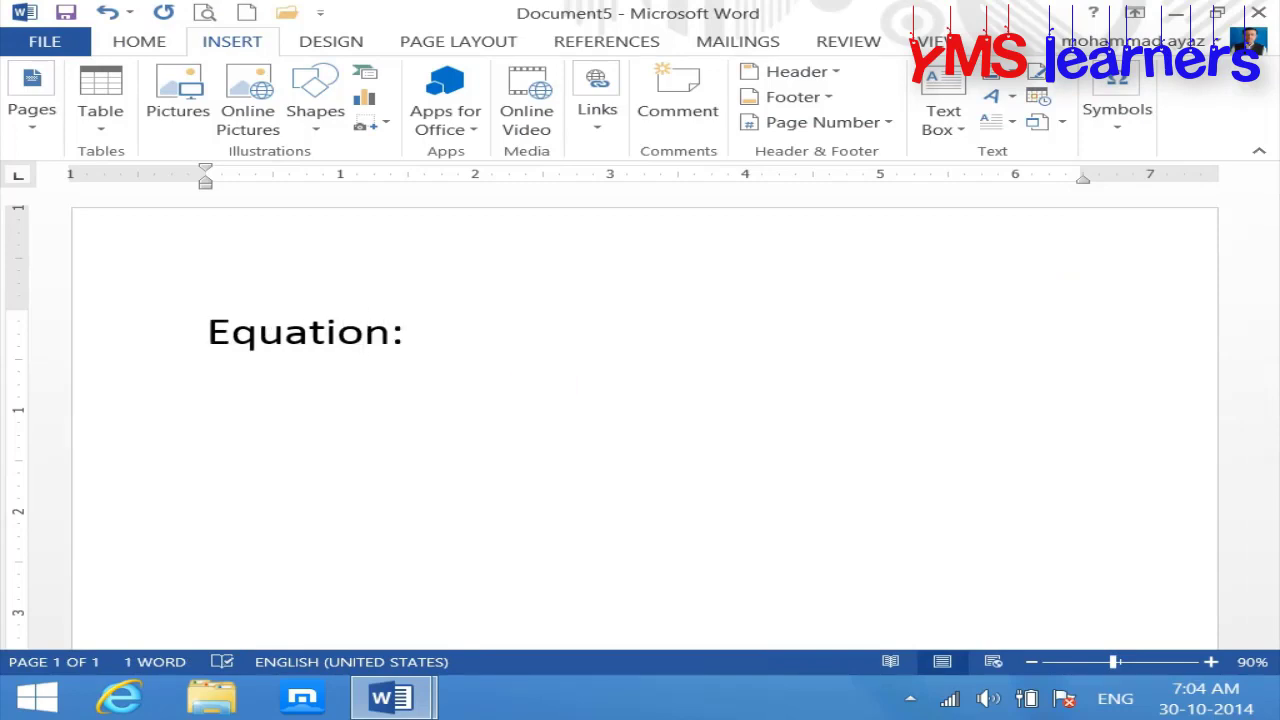
type("=")
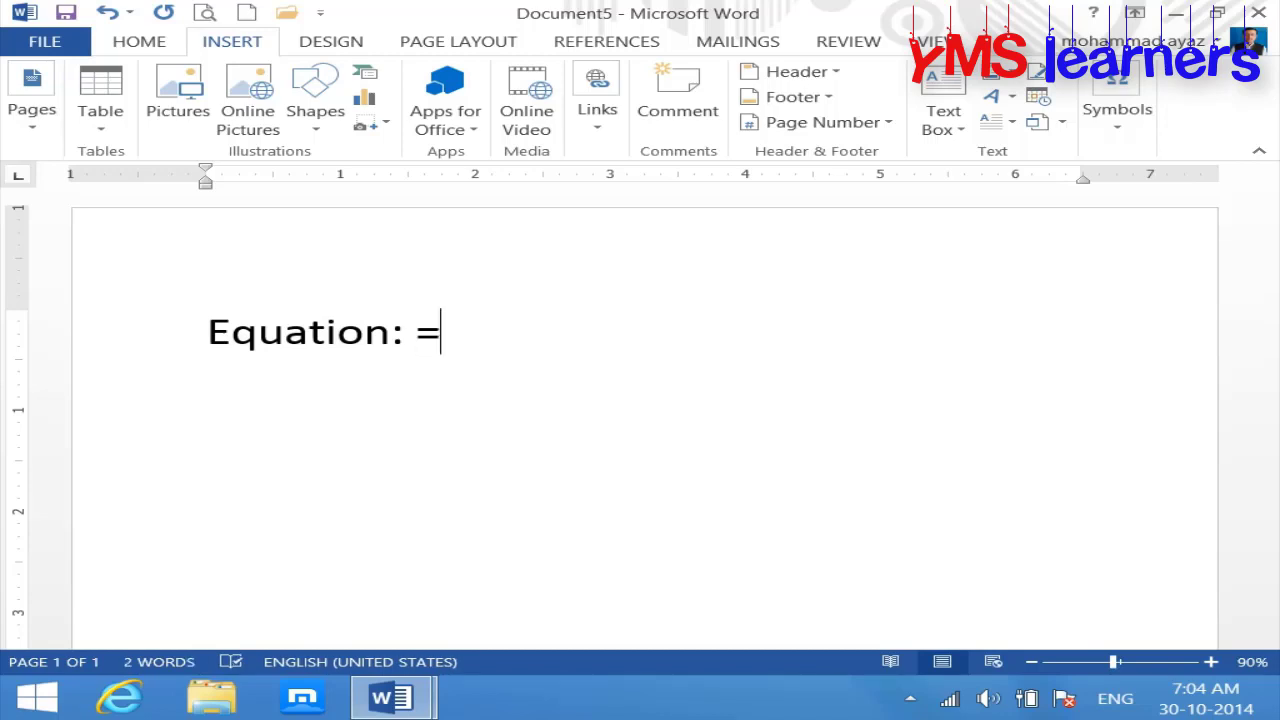
key("BackSpace")
key("BackSpace")
key("Return")
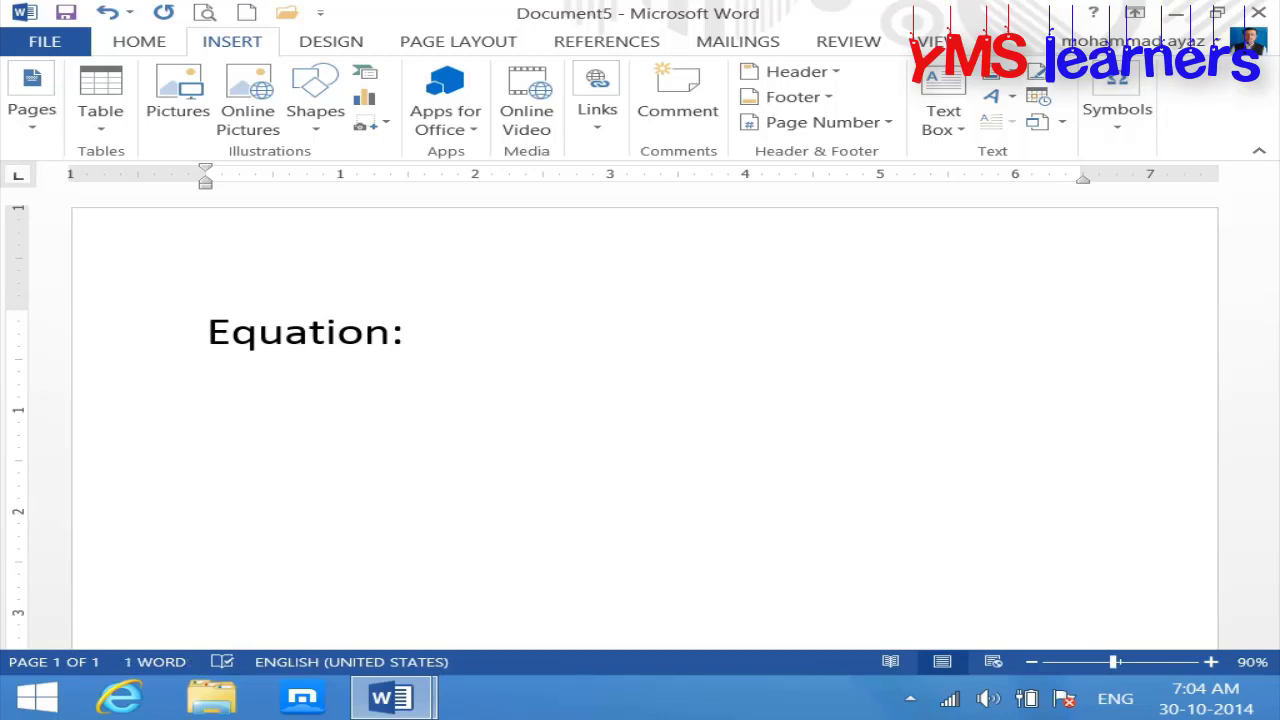
type("mathmeatic")
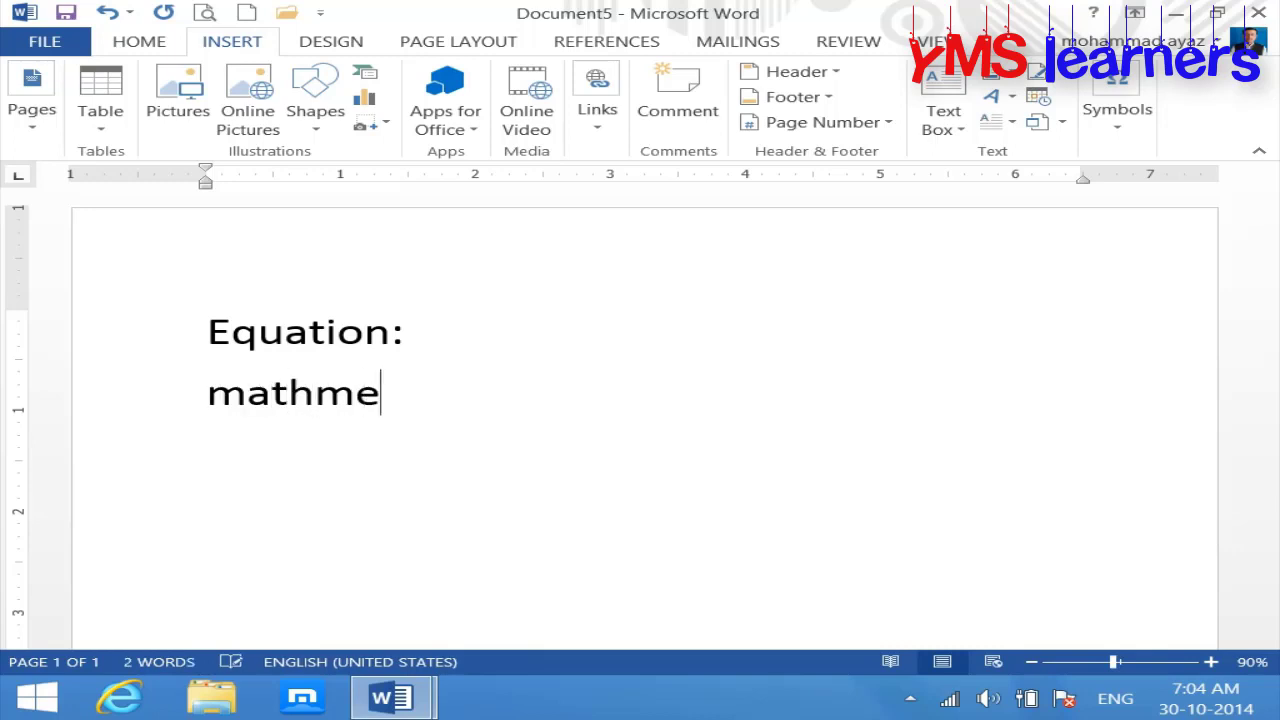
key("BackSpace")
key("BackSpace")
key("BackSpace")
key("BackSpace")
key("BackSpace")
key("BackSpace")
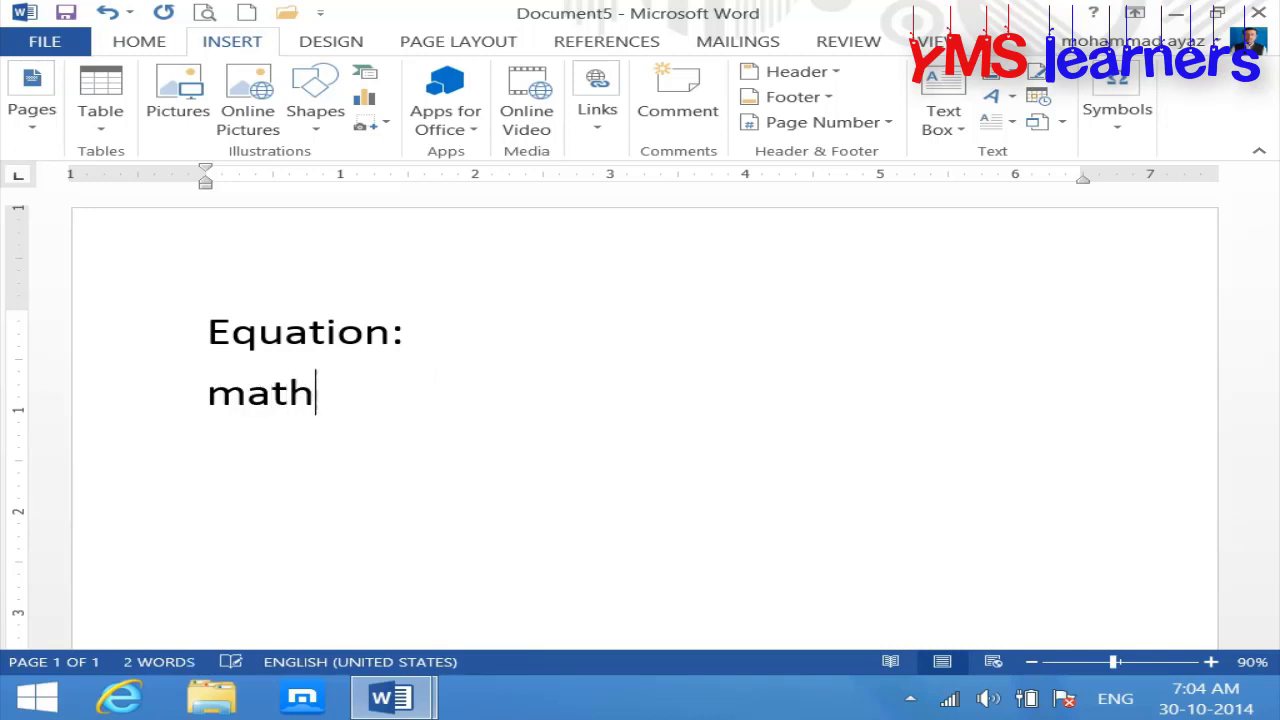
type("ematics")
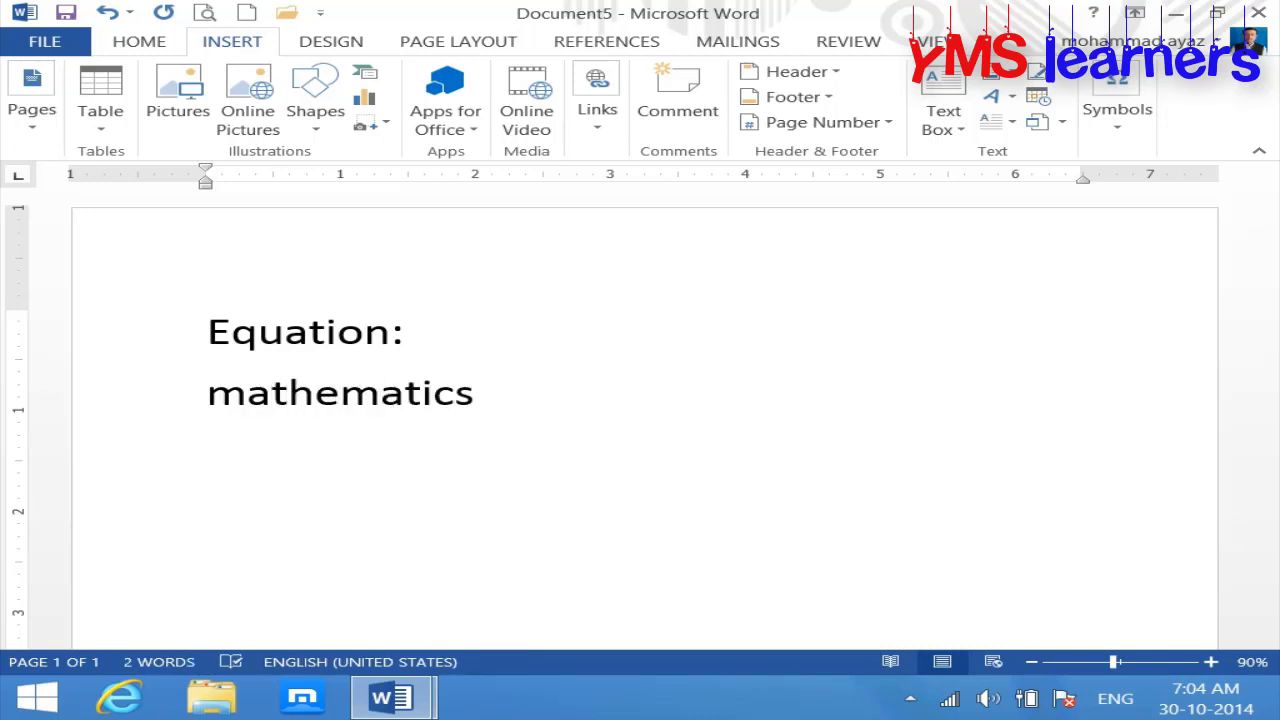
type(" formulas")
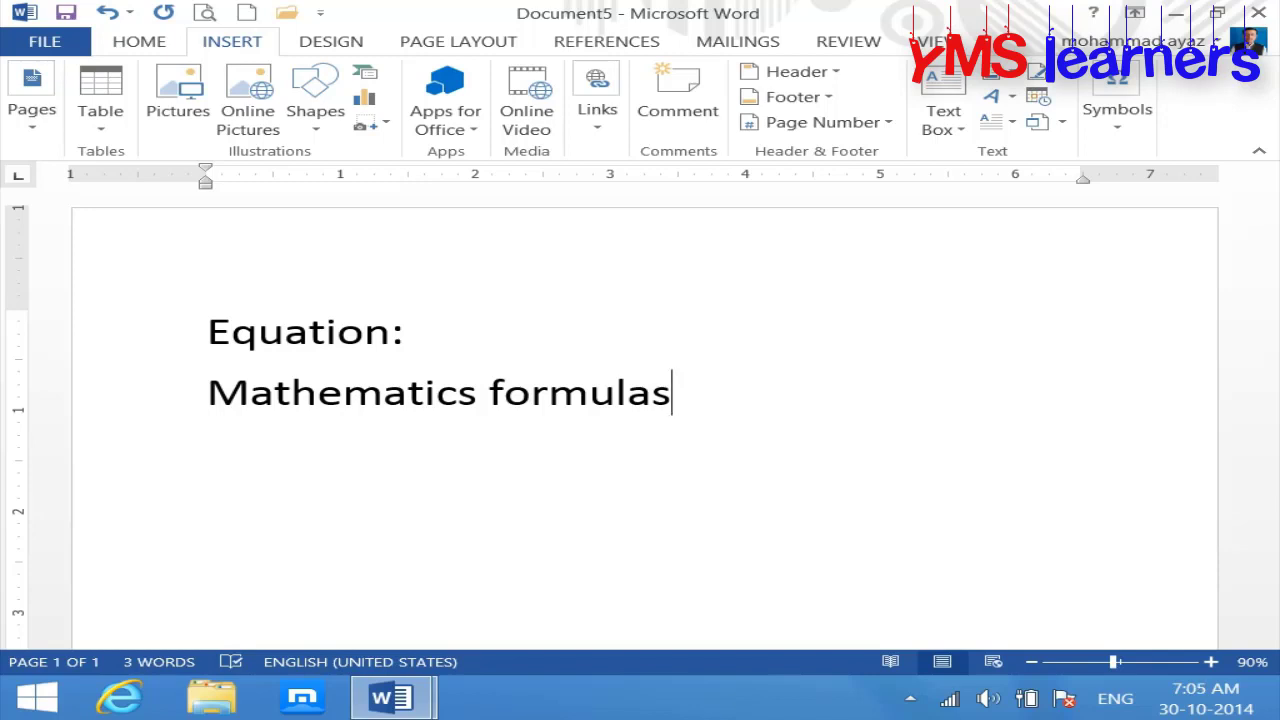
Step: Add 'Books' and '2+2' lines, then choose the Scribble shape
key("Return")
type("books")
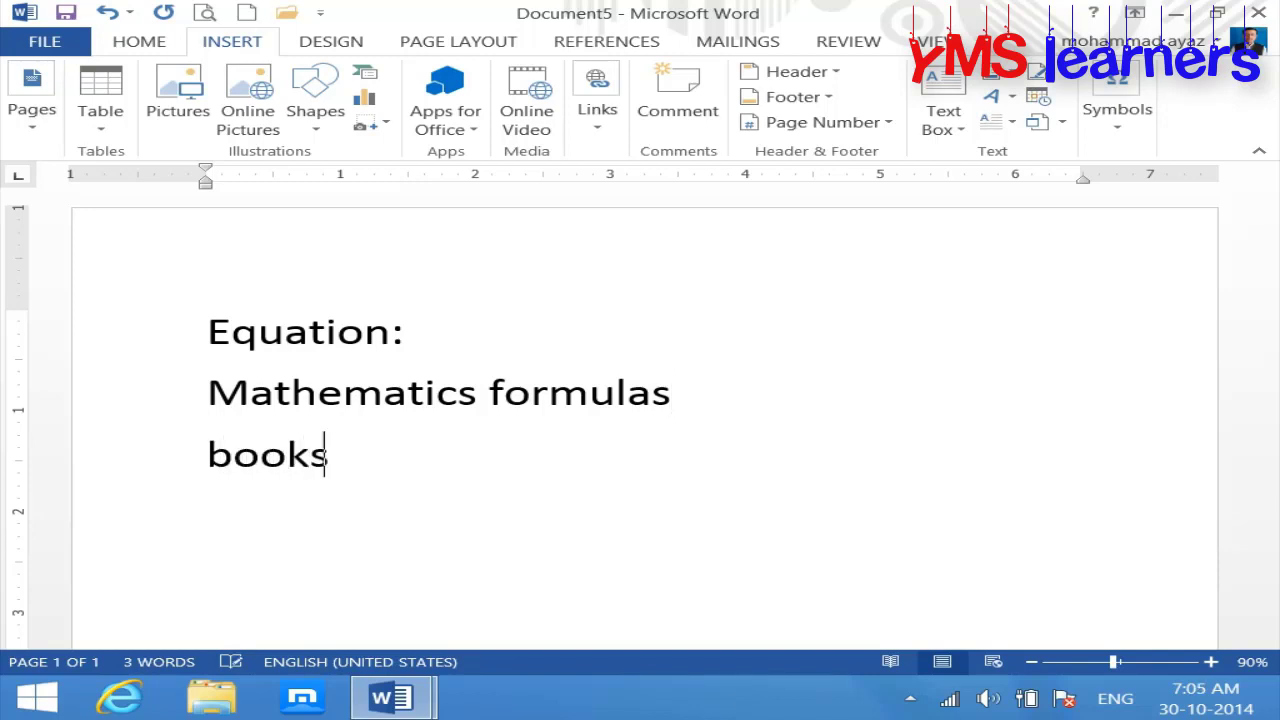
key("Return")
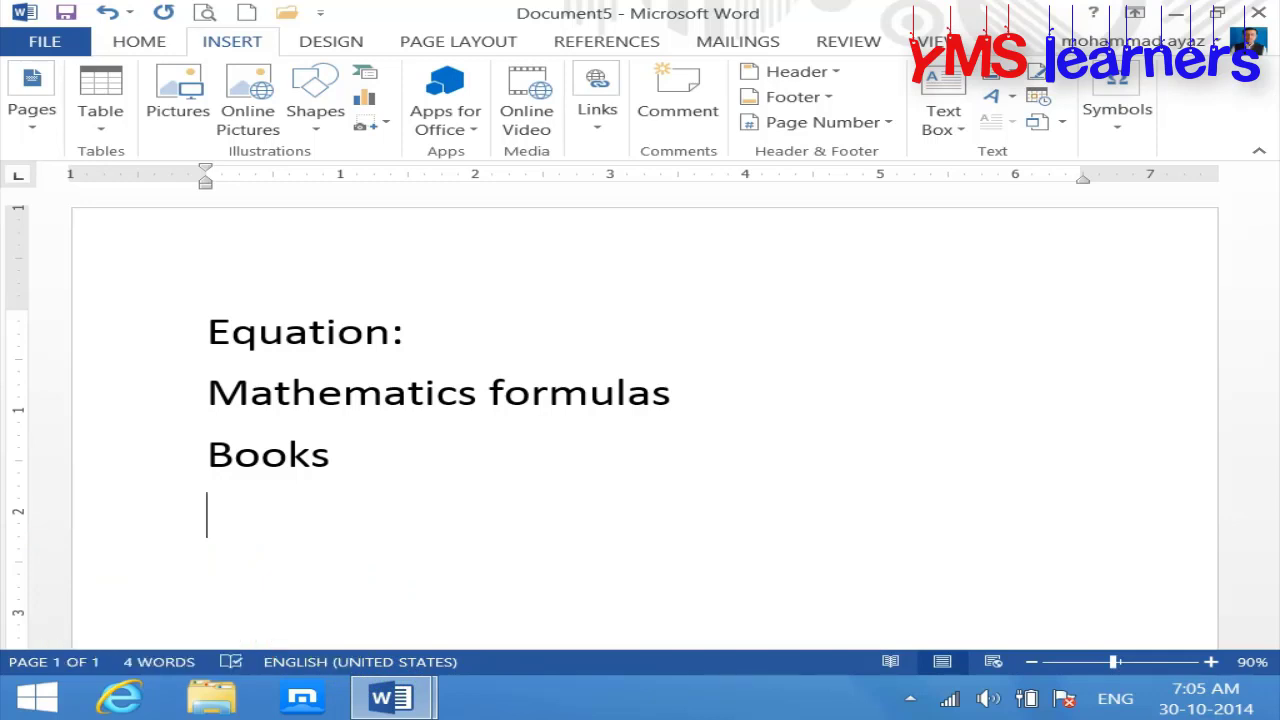
type("2+2")
key("Return")
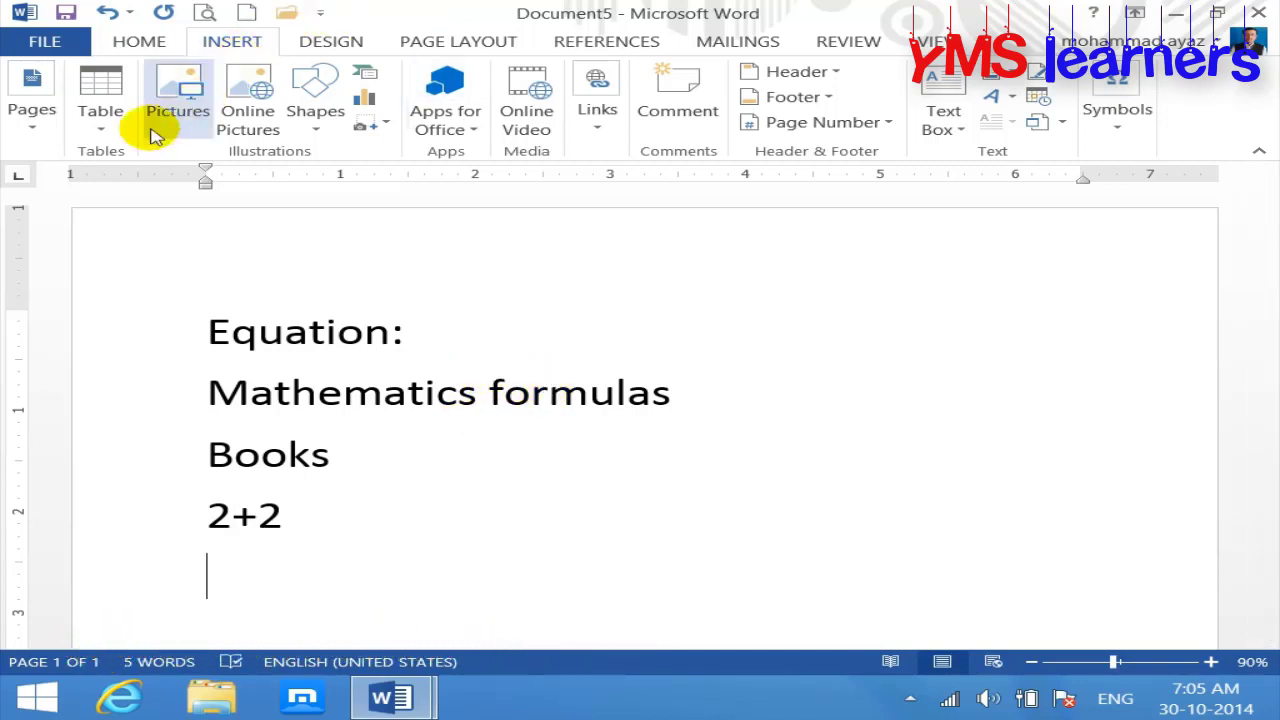
left_click(312, 130)
left_click(302, 200)
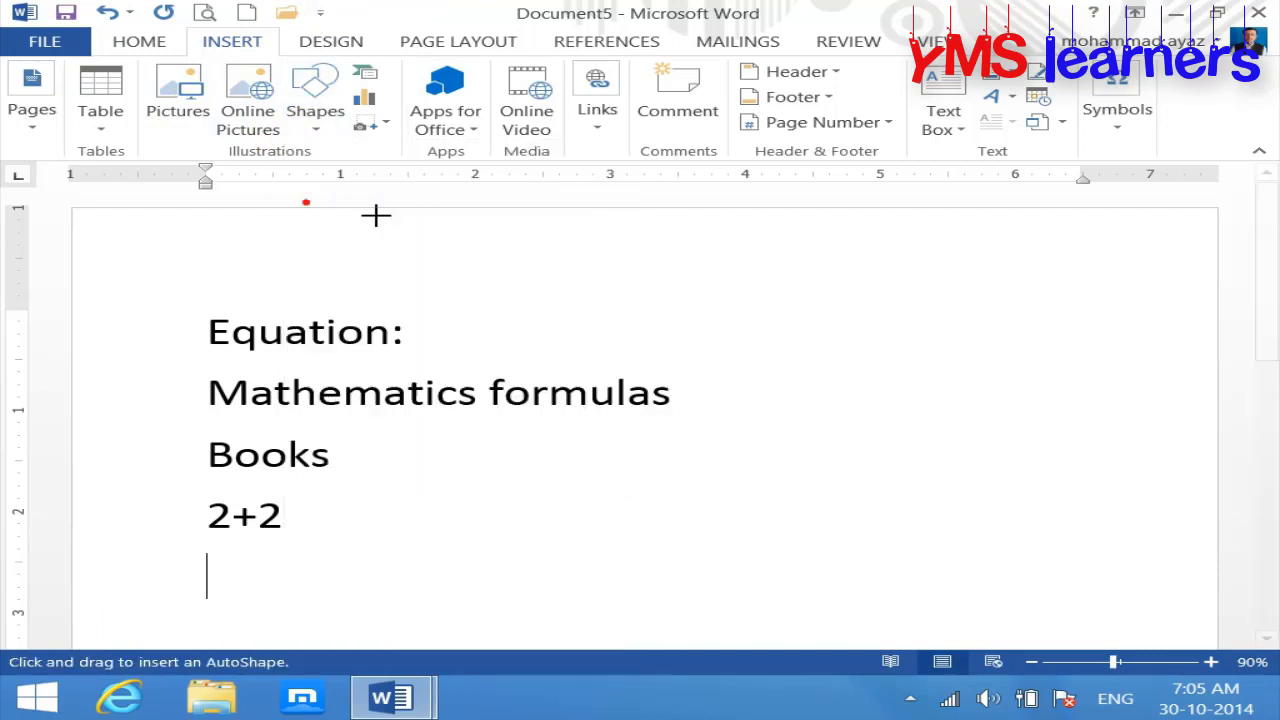
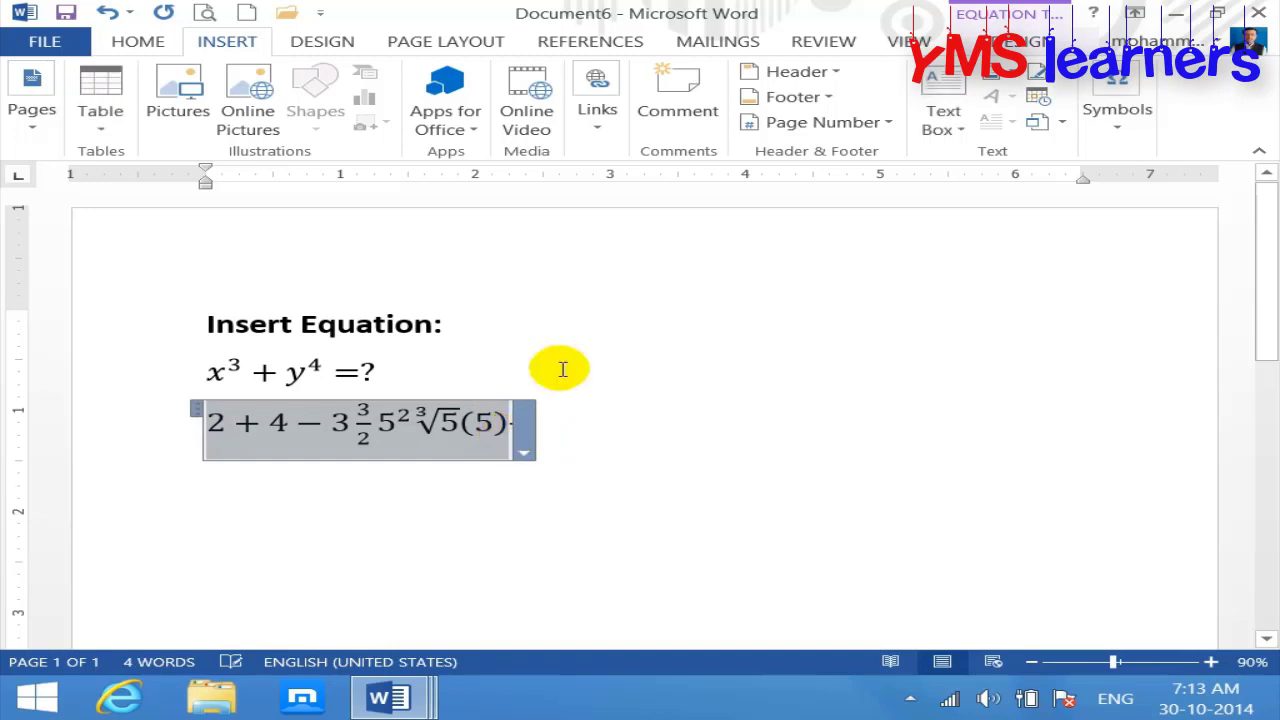
Step: Cancel saving the equation to the Equation Gallery and start new blank Document7
left_click(1120, 128)
left_click(1124, 224)
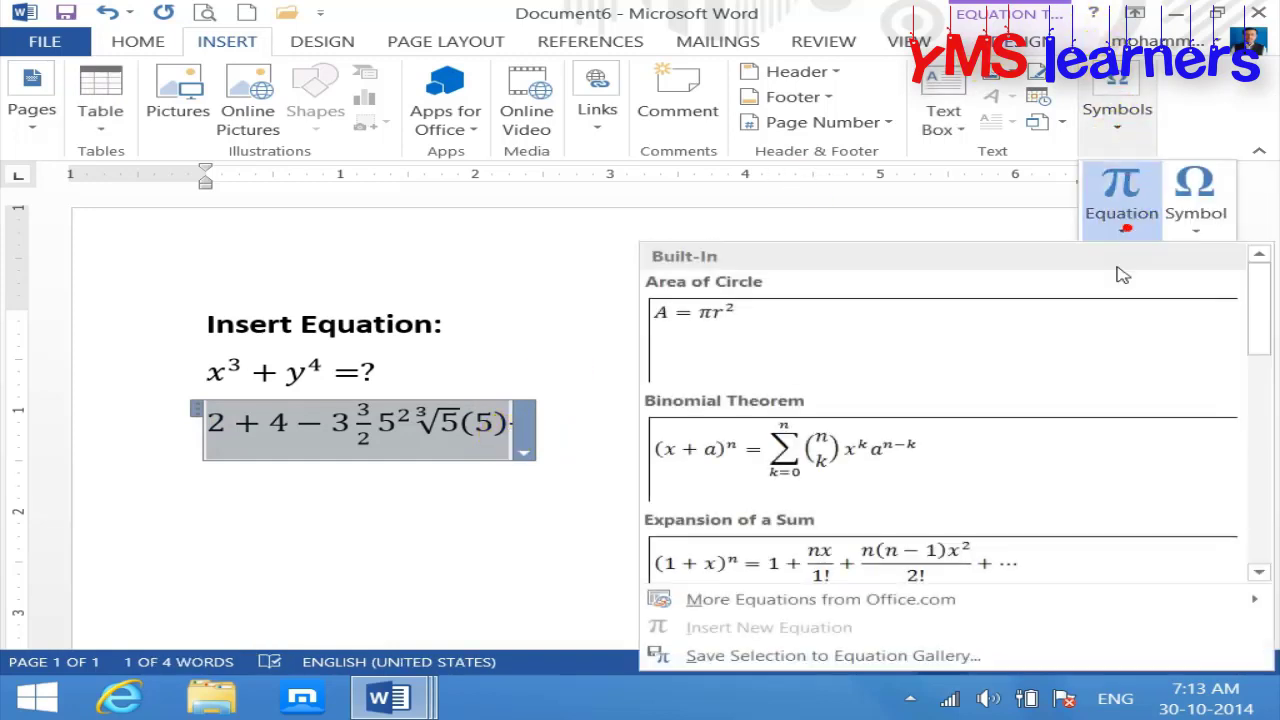
left_click(815, 658)
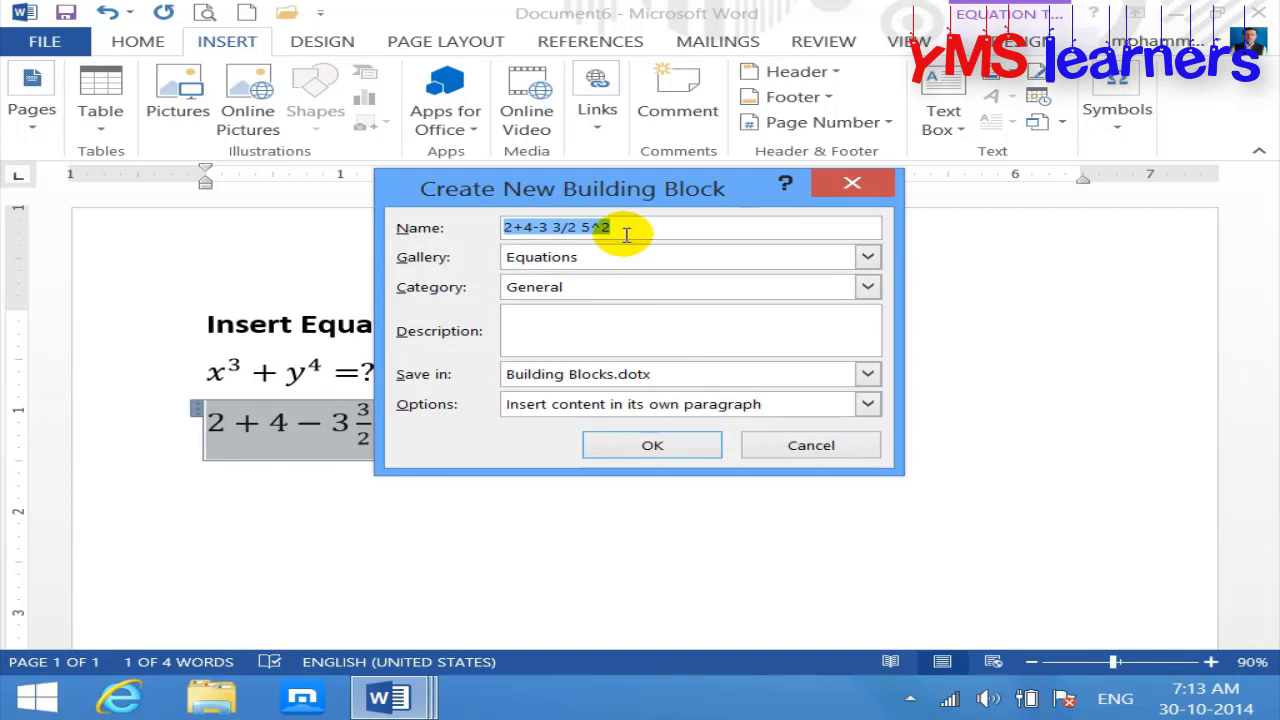
left_click(808, 446)
left_click(246, 13)
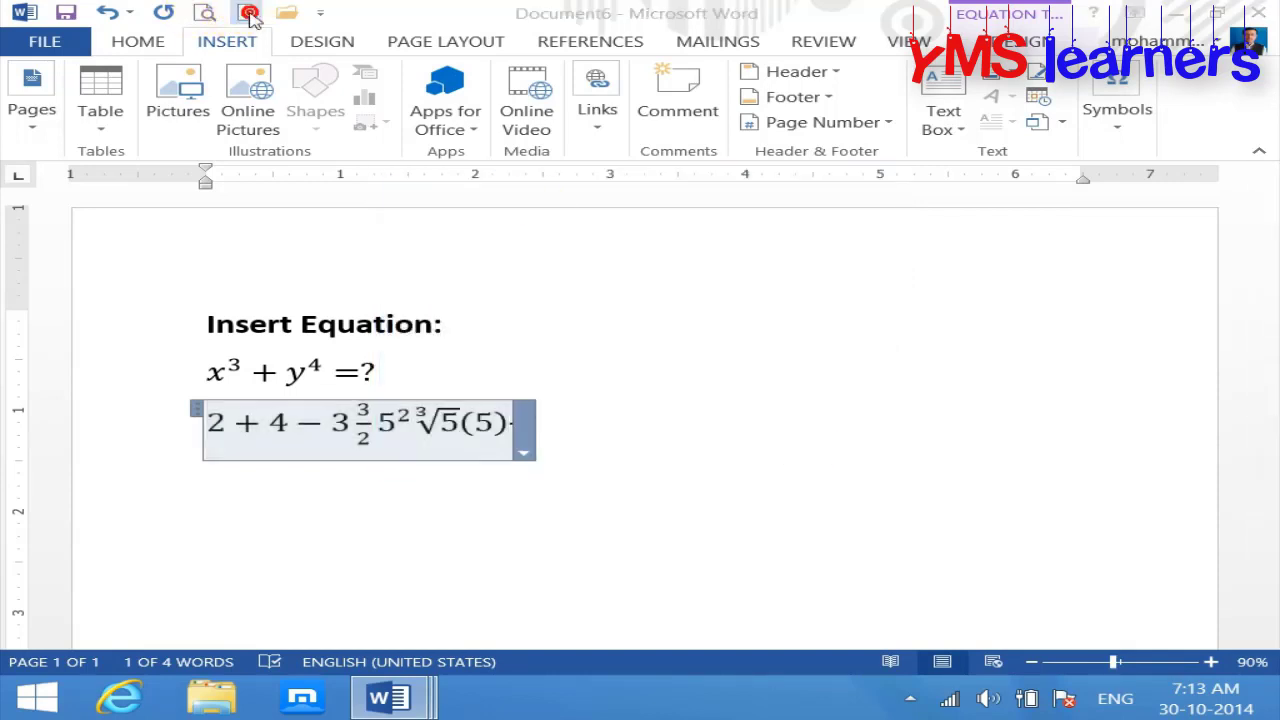
left_click(231, 45)
Step: Glance at the symbol gallery, then type the 'Symbol:' heading and indent the next line
left_click(1118, 118)
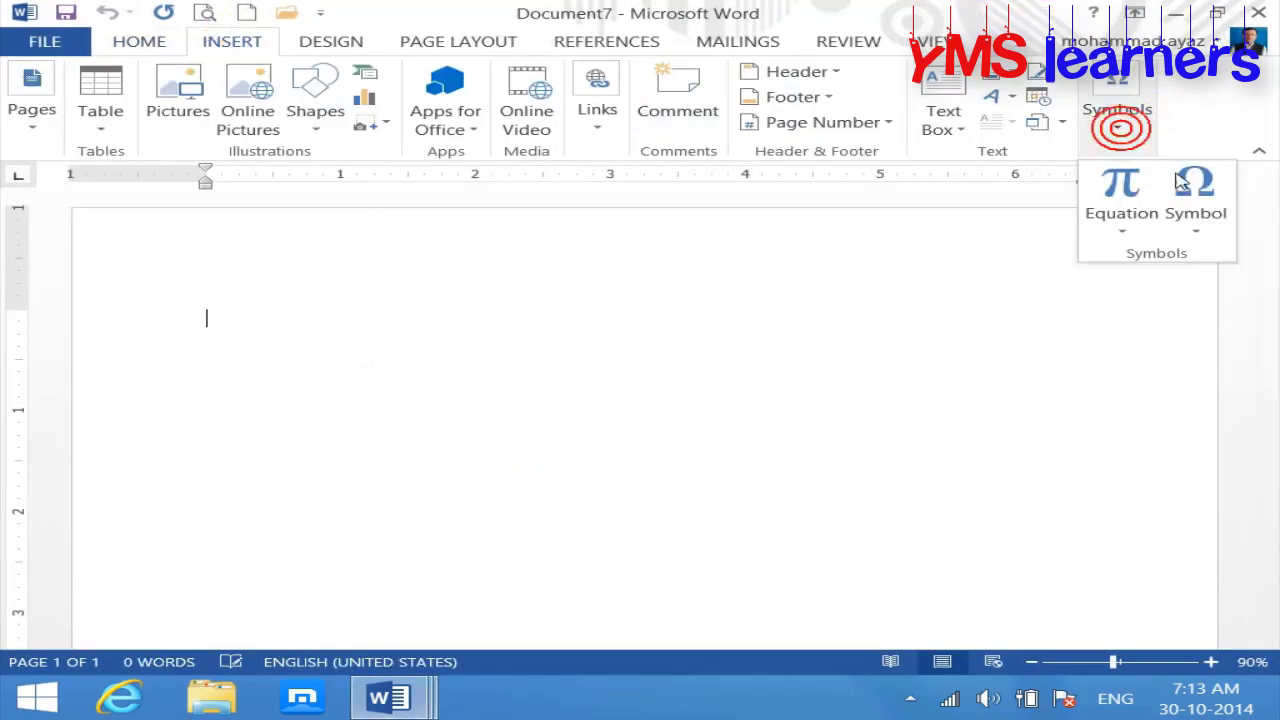
left_click(1199, 232)
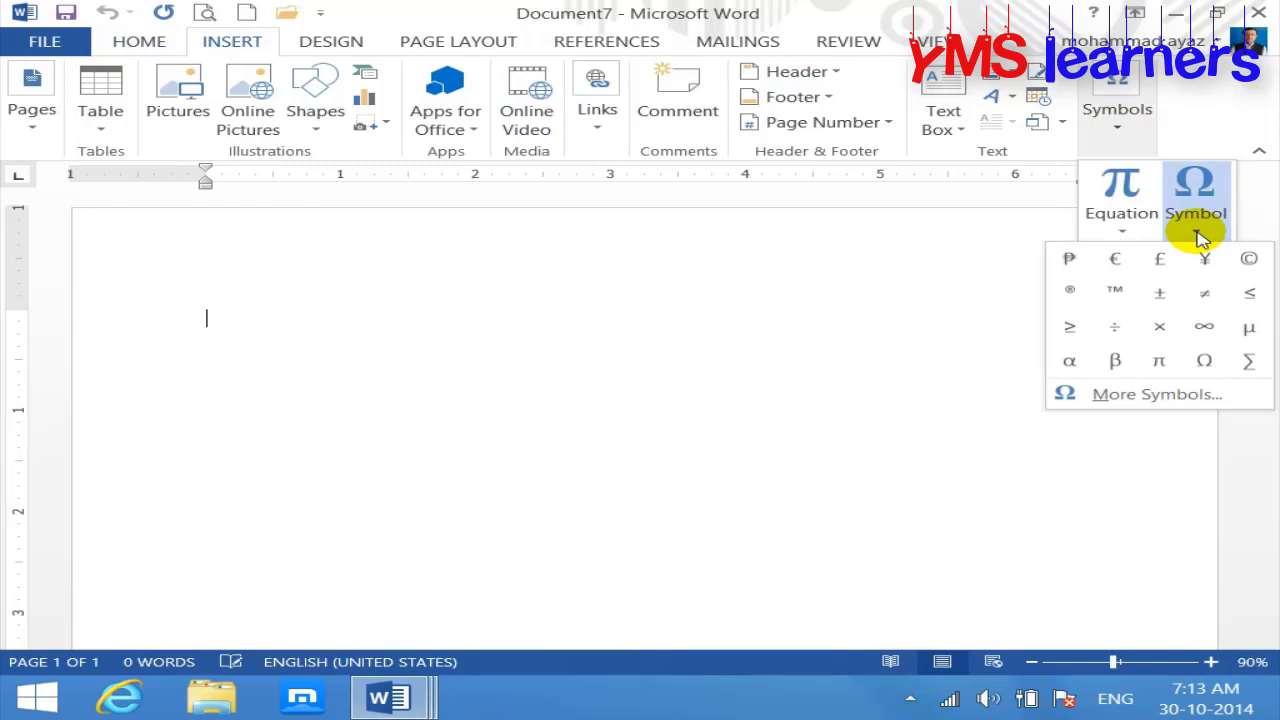
left_click(474, 481)
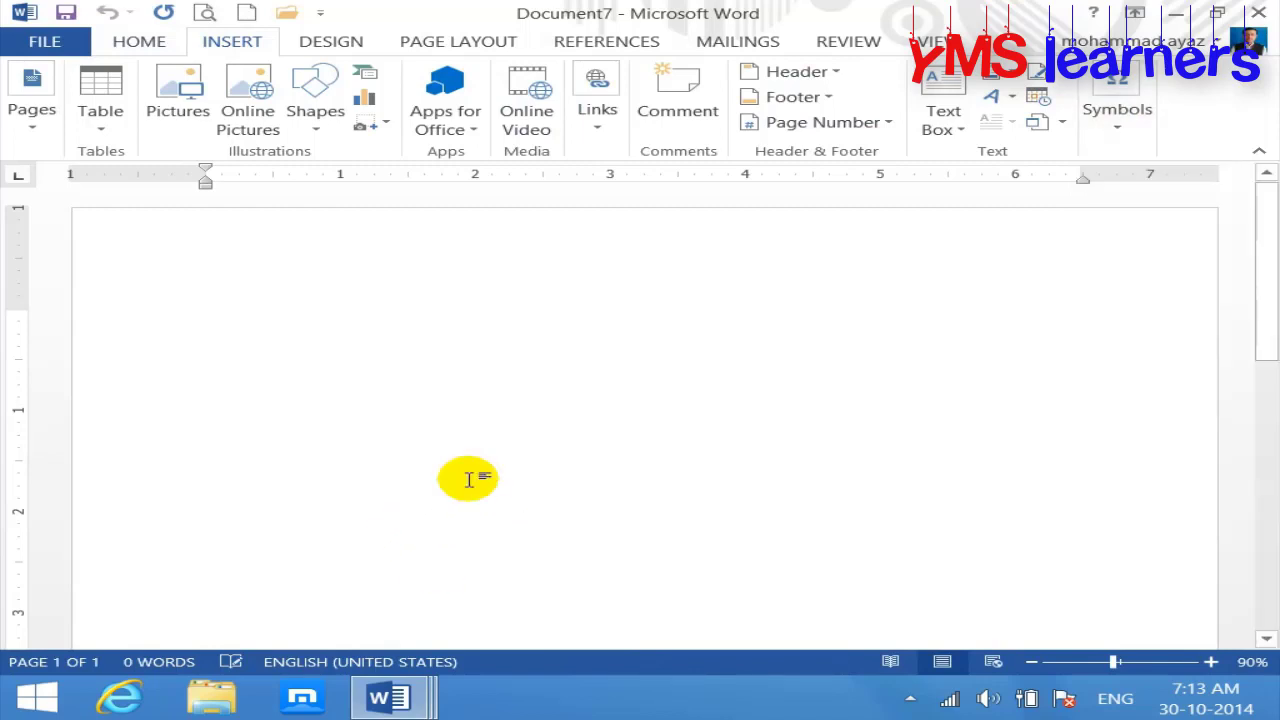
type("sym")
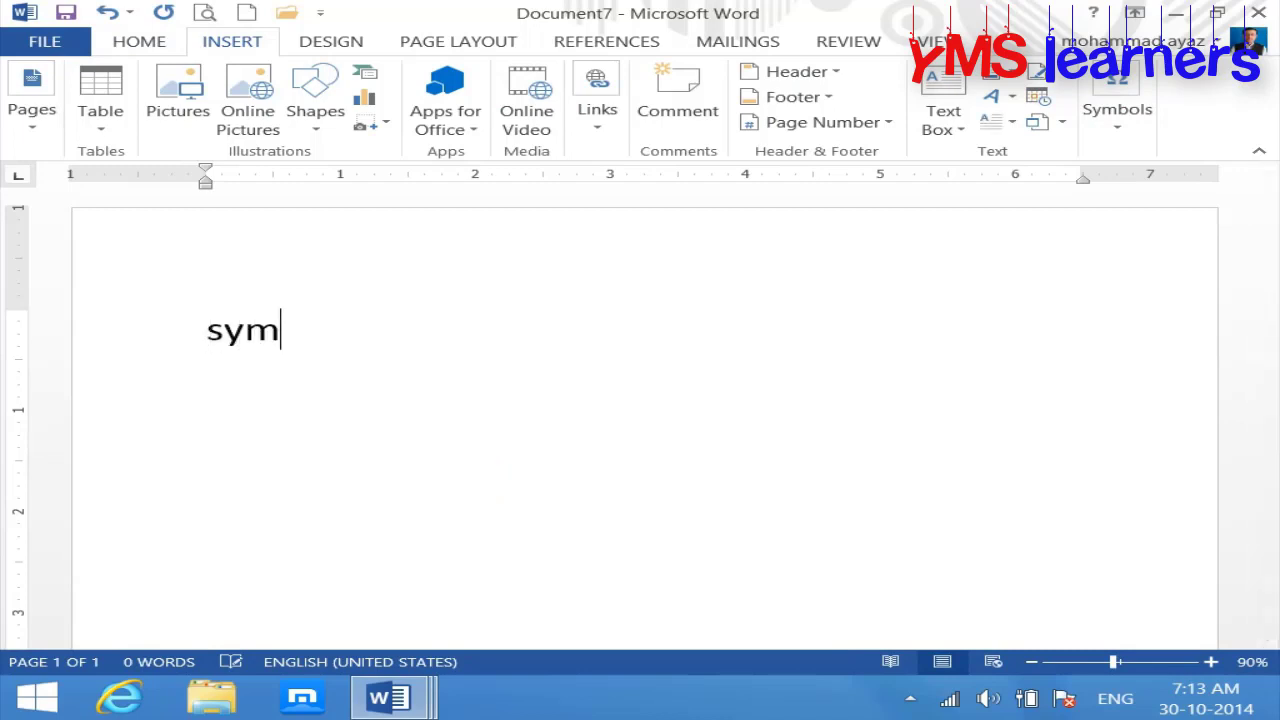
type("bol:")
key("Return")
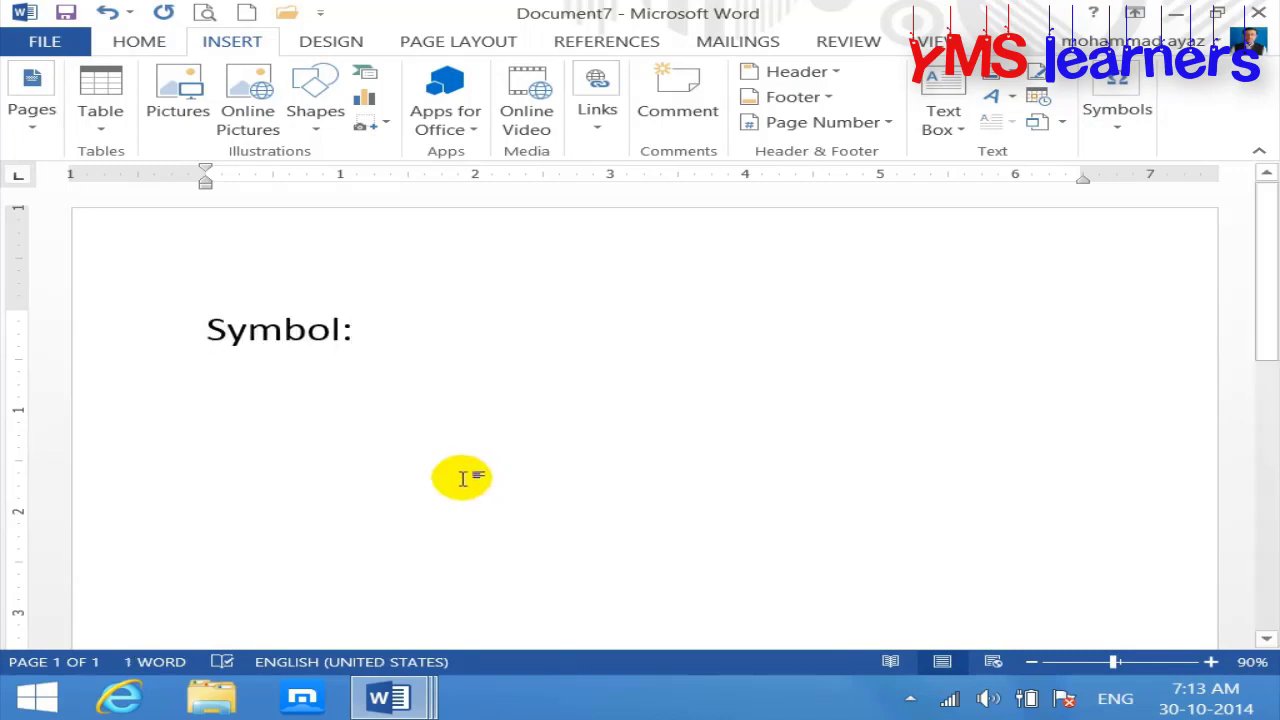
key("Tab")
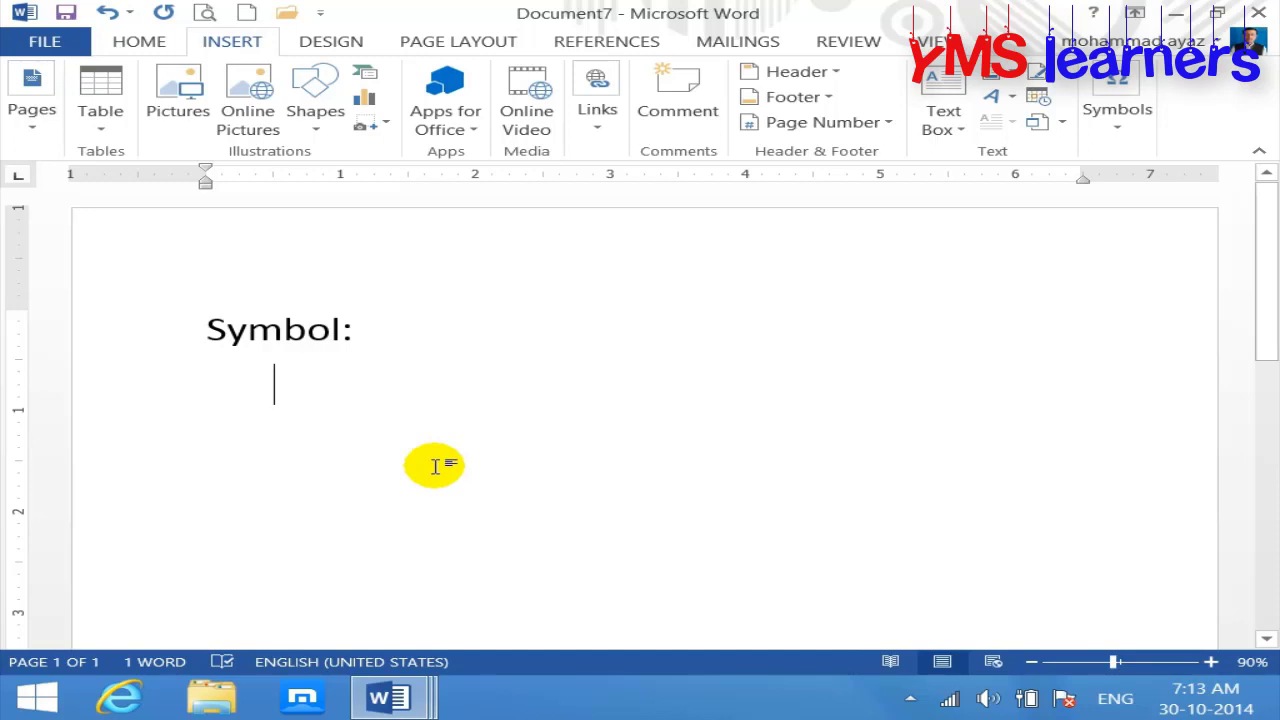
Step: Type 'Symbol is use to know the direction or anything to recognize easily.' and select the heading
type("sab")
key("BackSpace")
key("BackSpace")
type("ymbol i")
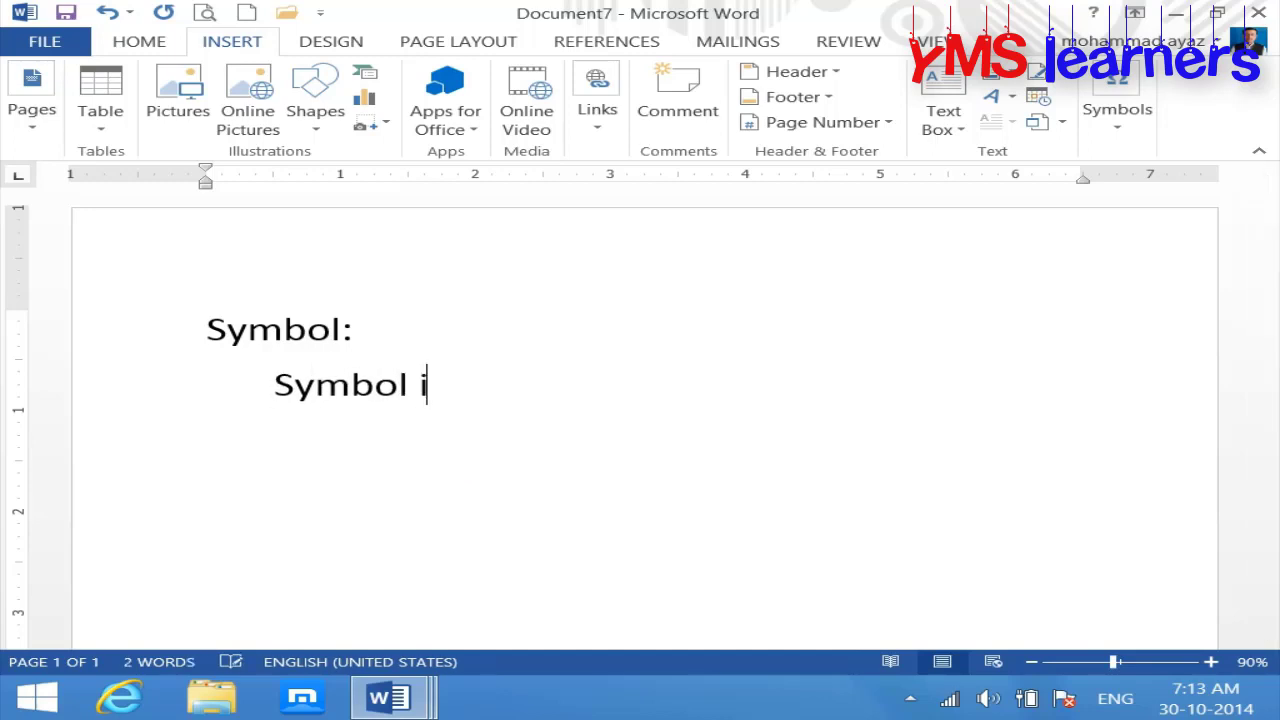
type("s use to know ")
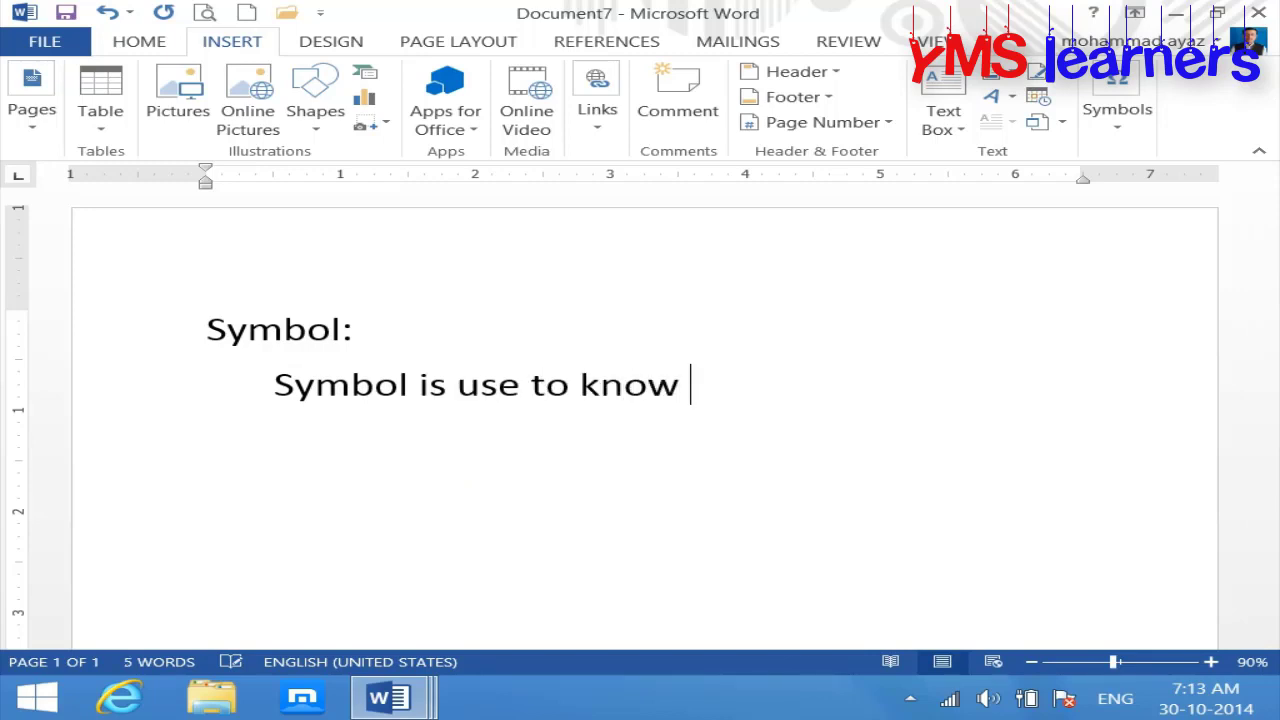
type("the direc")
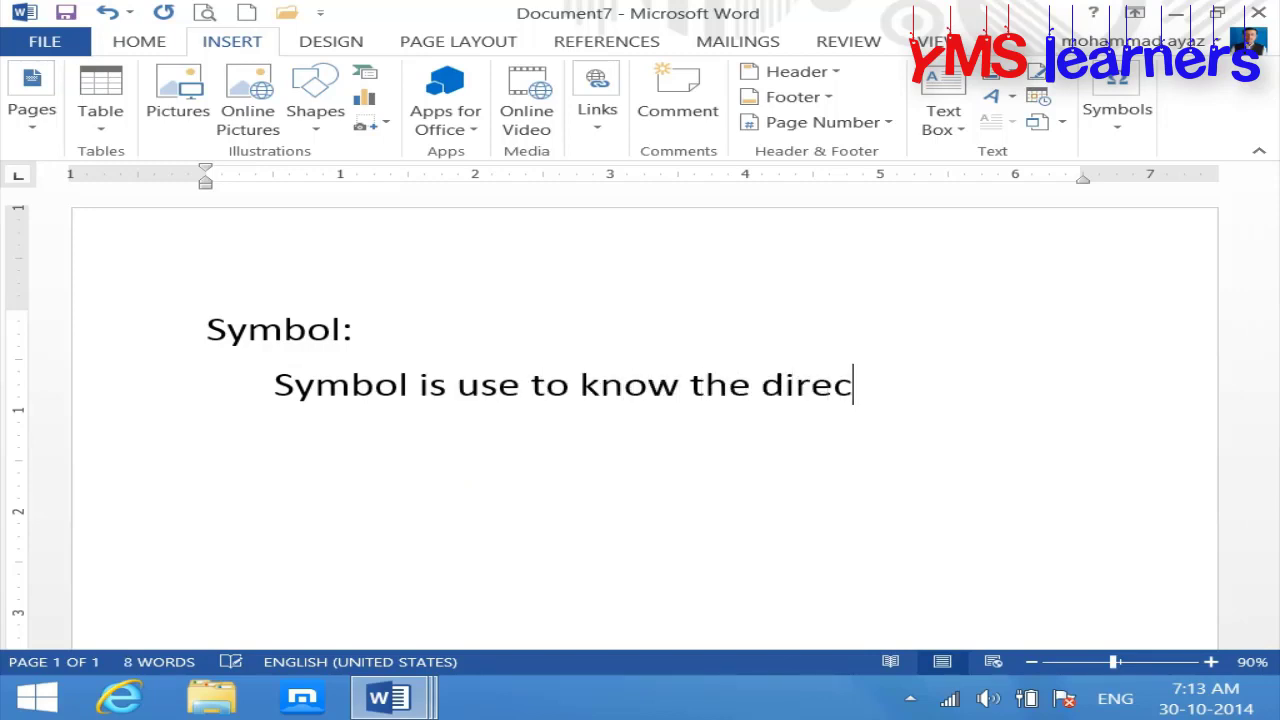
type("tion of")
key("BackSpace")
type("r")
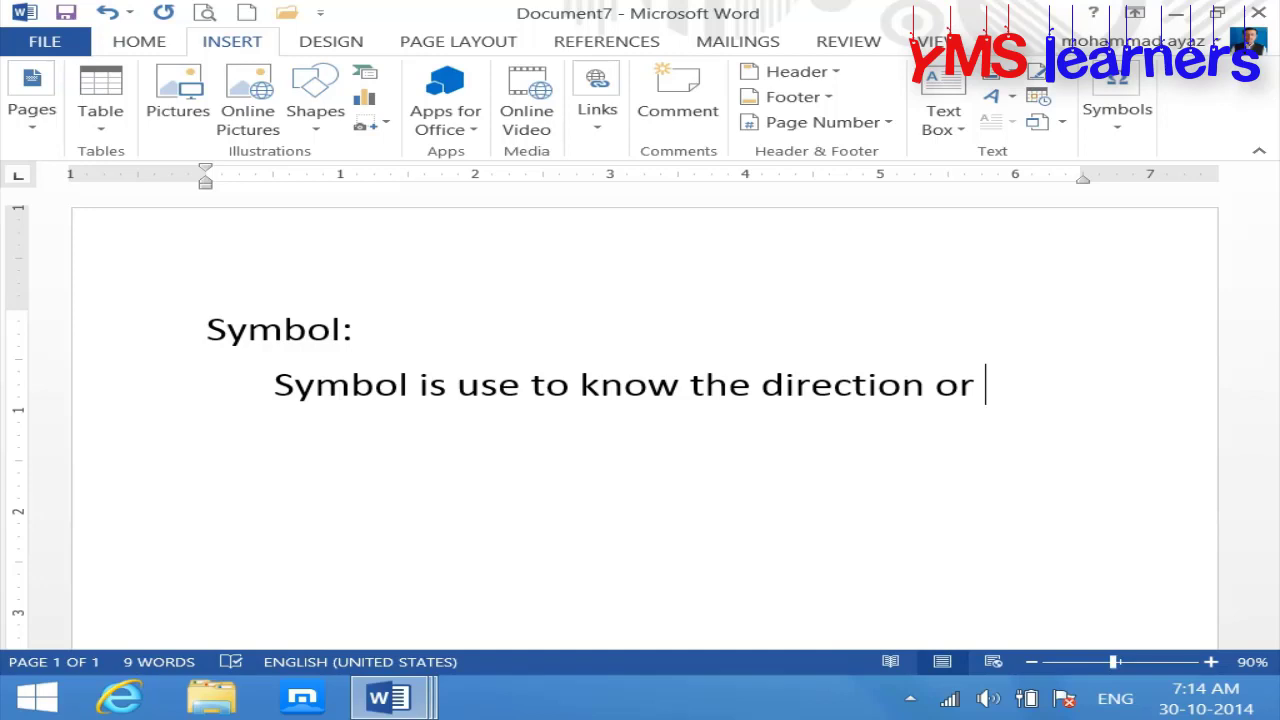
type("anty")
key("BackSpace")
key("BackSpace")
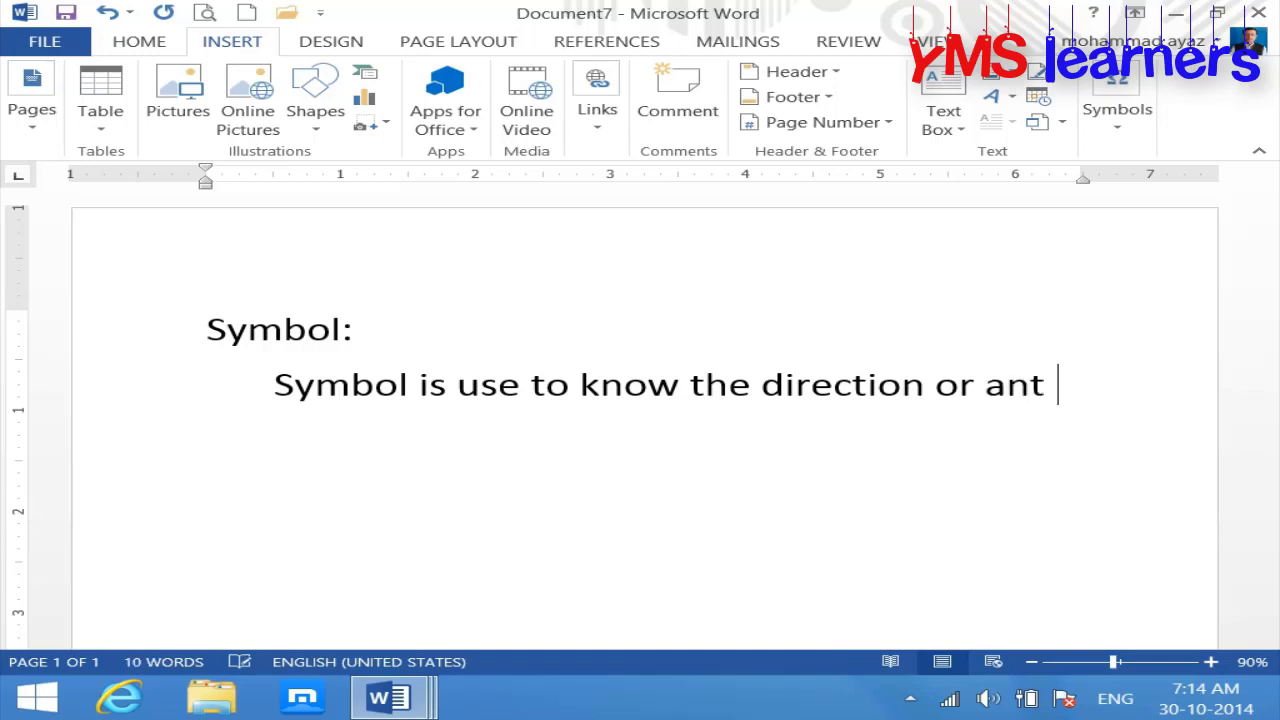
type("ything")
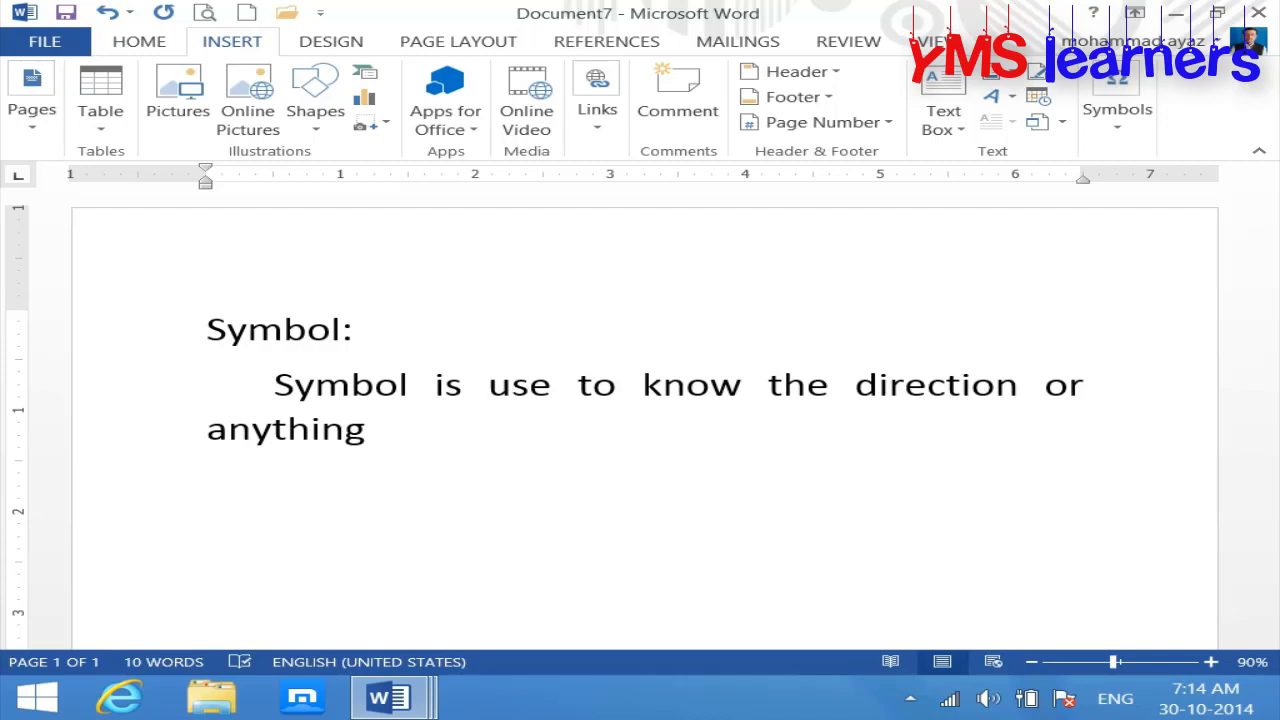
type(" to rec")
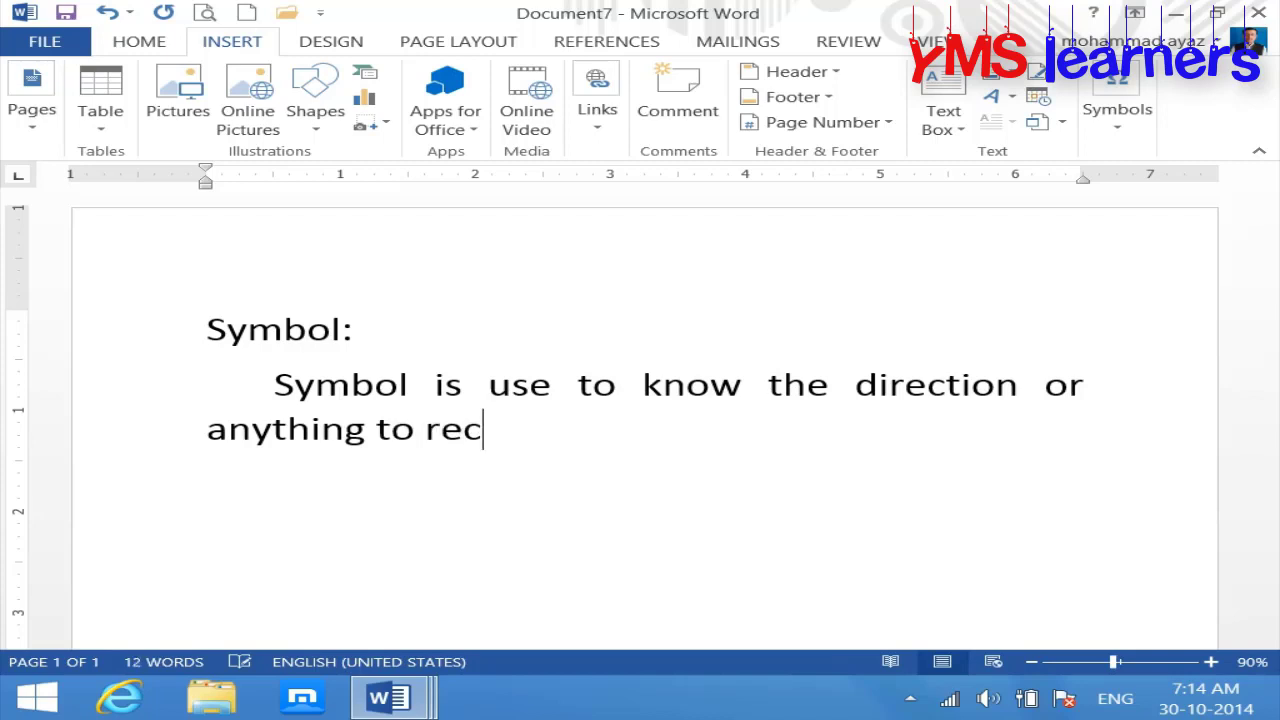
type("ogniz")
key("BackSpace")
type("n")
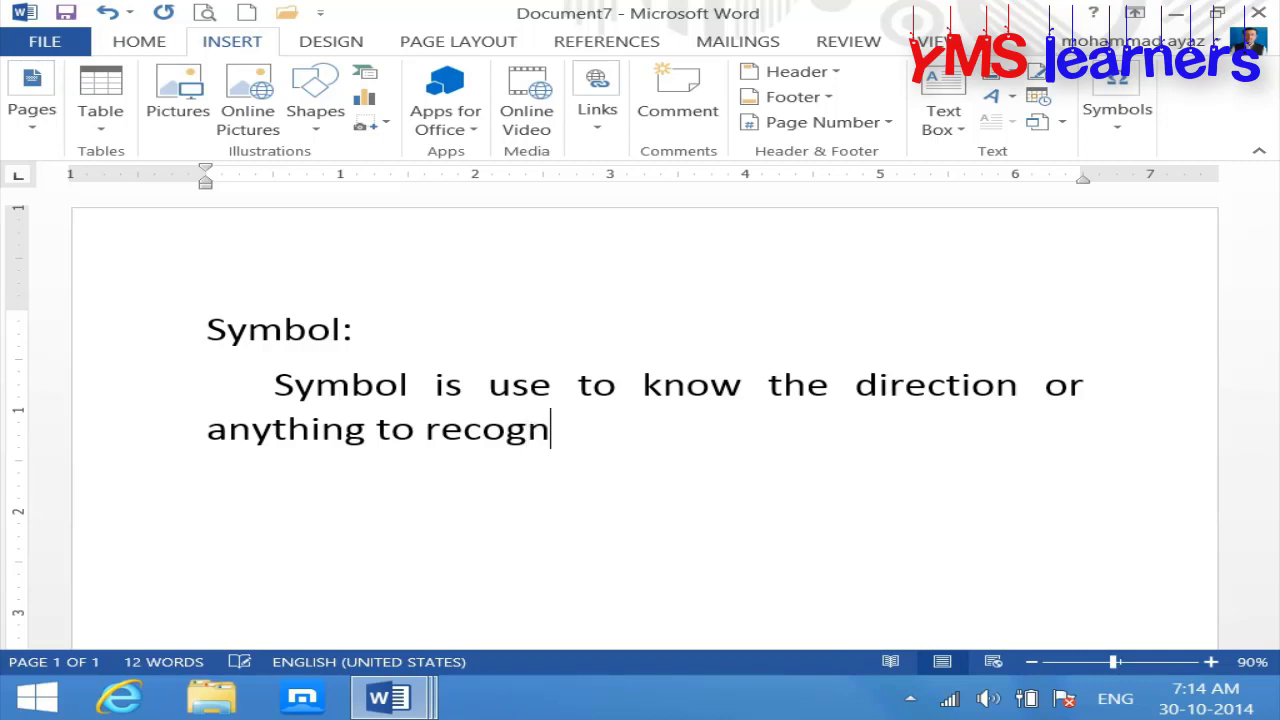
type("ize easily.")
key("Return")
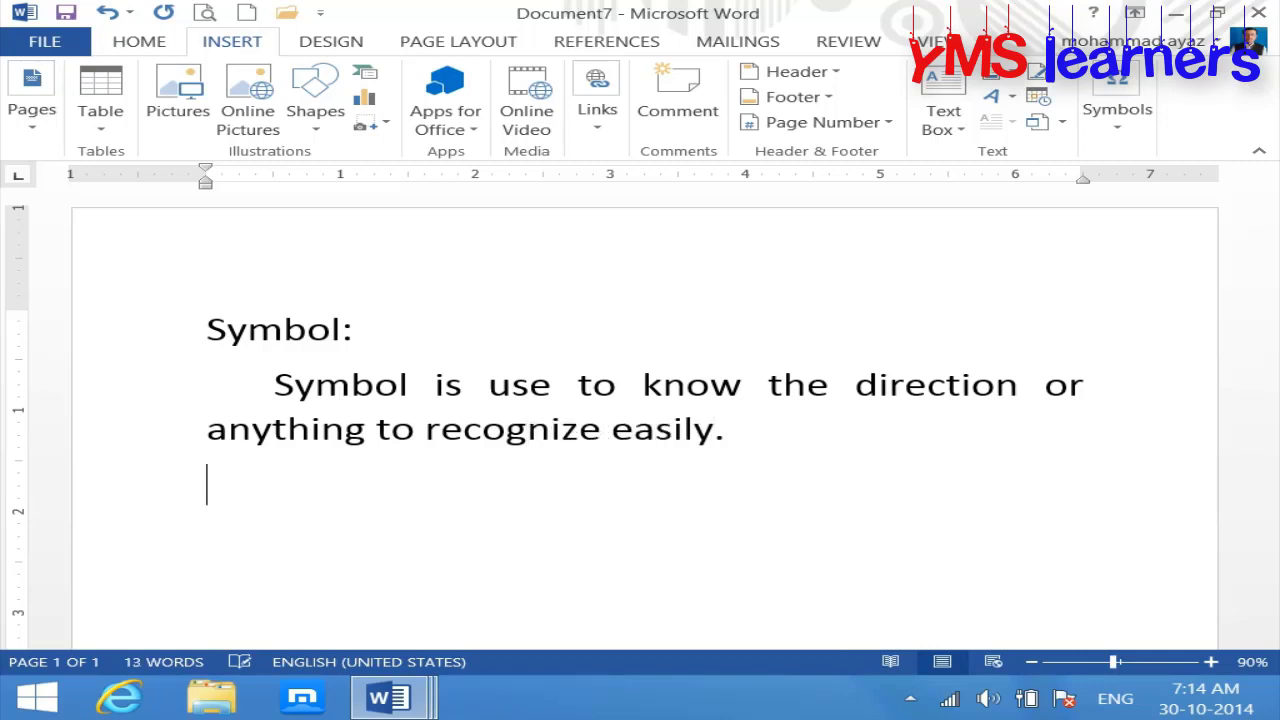
left_click_drag(405, 315, 200, 323)
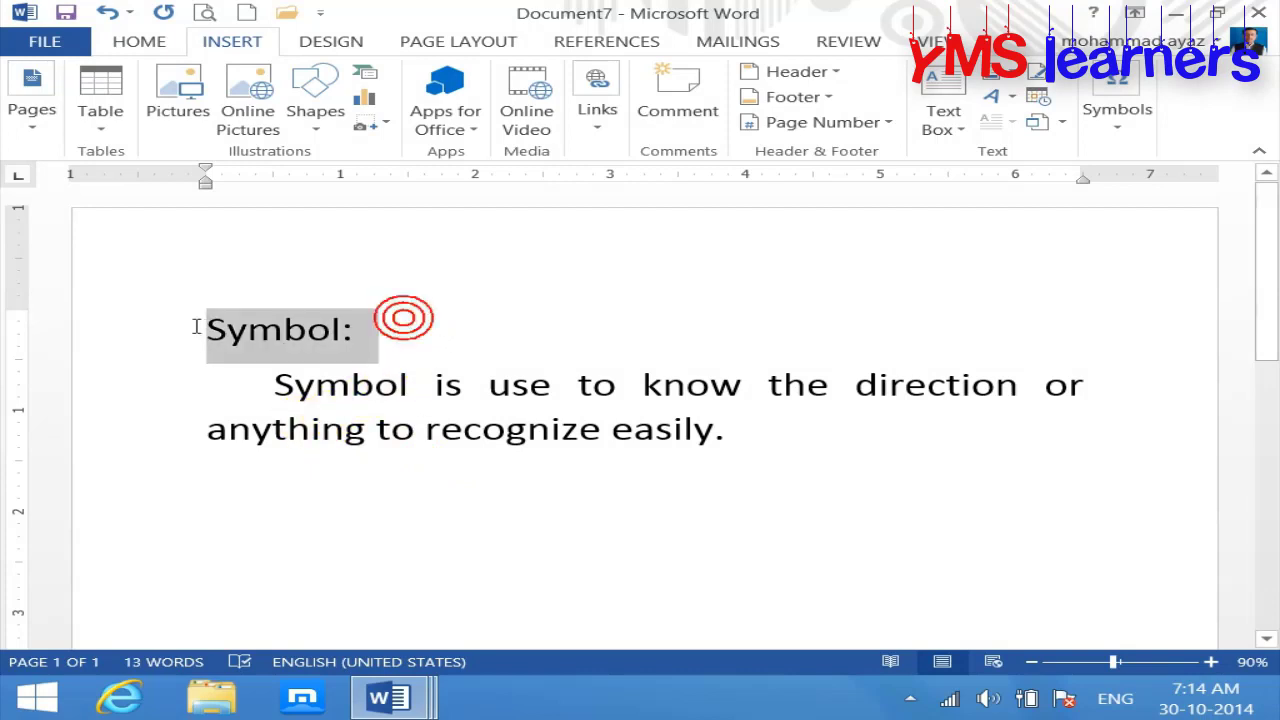
Step: Bold the 'Symbol:' heading and type 'Do not write here.' below the paragraph
key("ctrl+b")
left_click(281, 495)
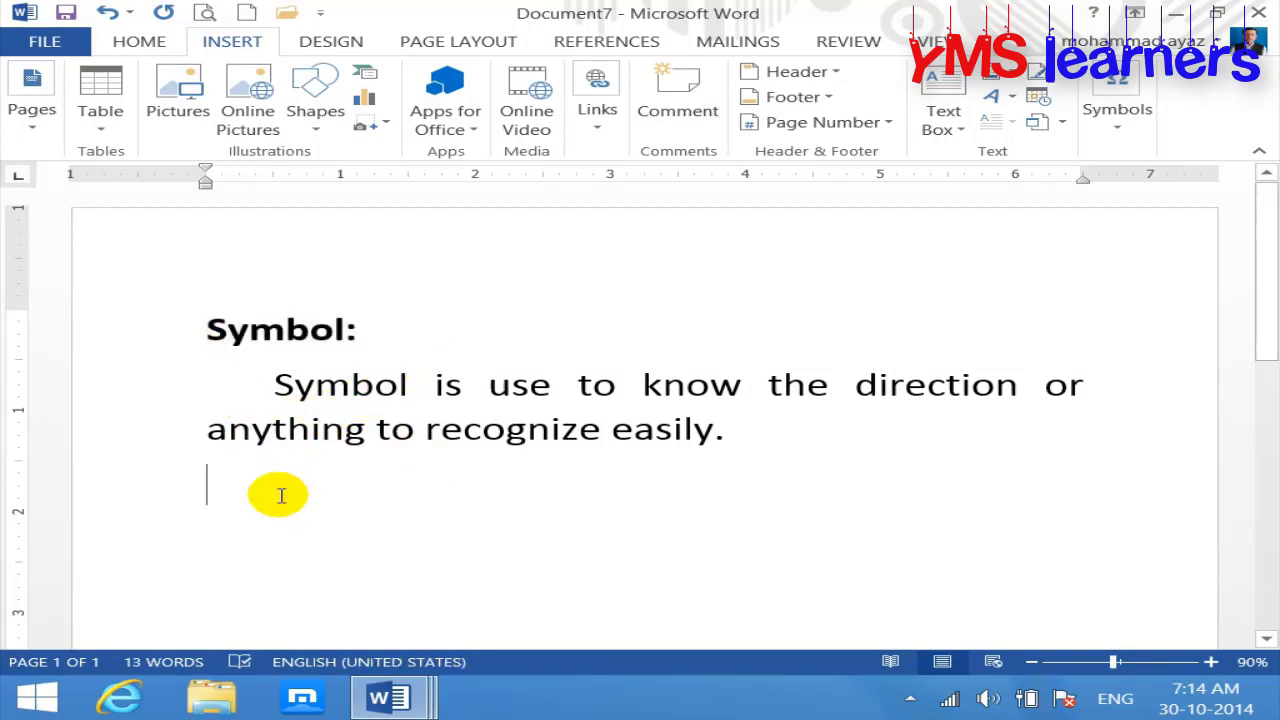
type("dont")
key("BackSpace")
key("BackSpace")
type("not w")
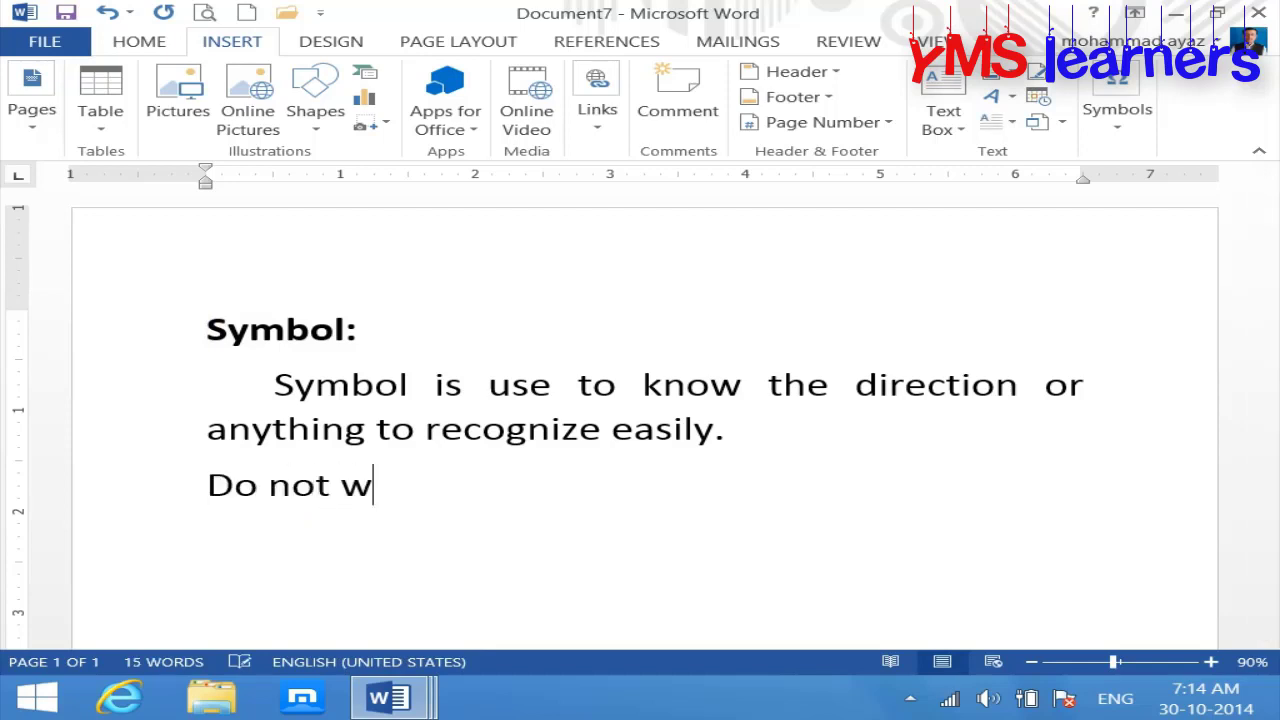
type("rite heere")
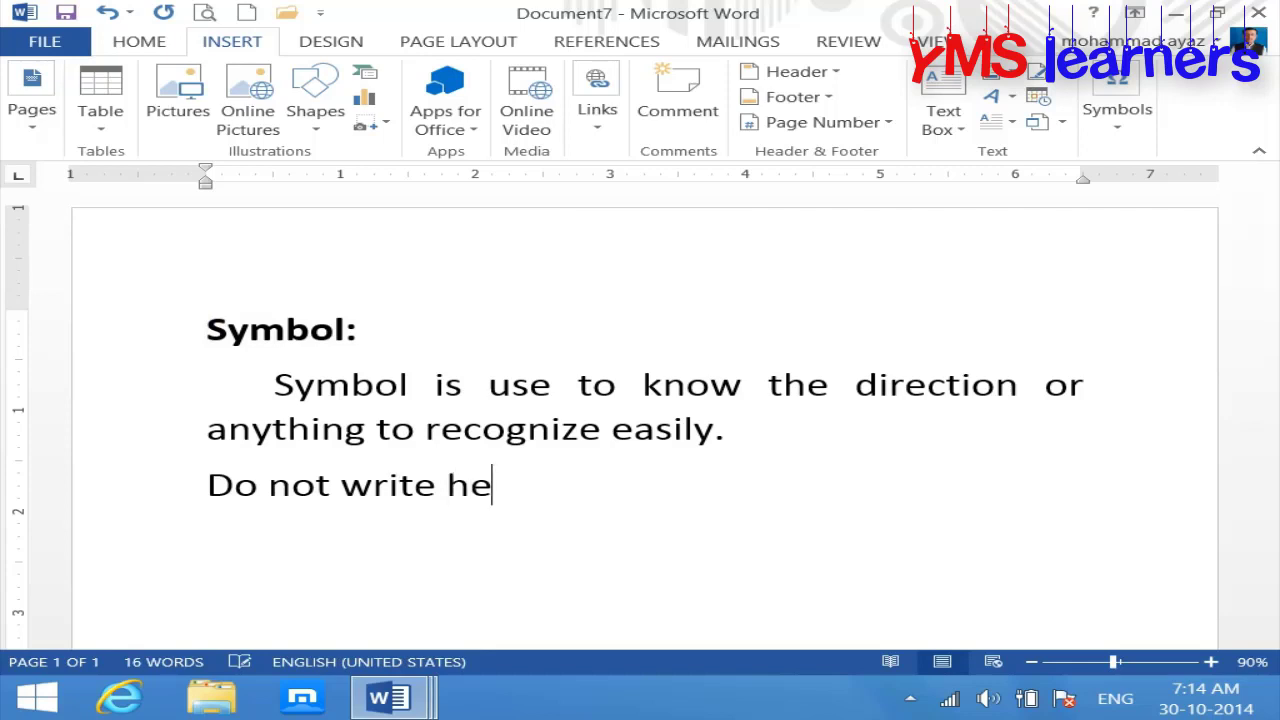
key("BackSpace")
key("BackSpace")
key("BackSpace")
type("re")
key("Return")
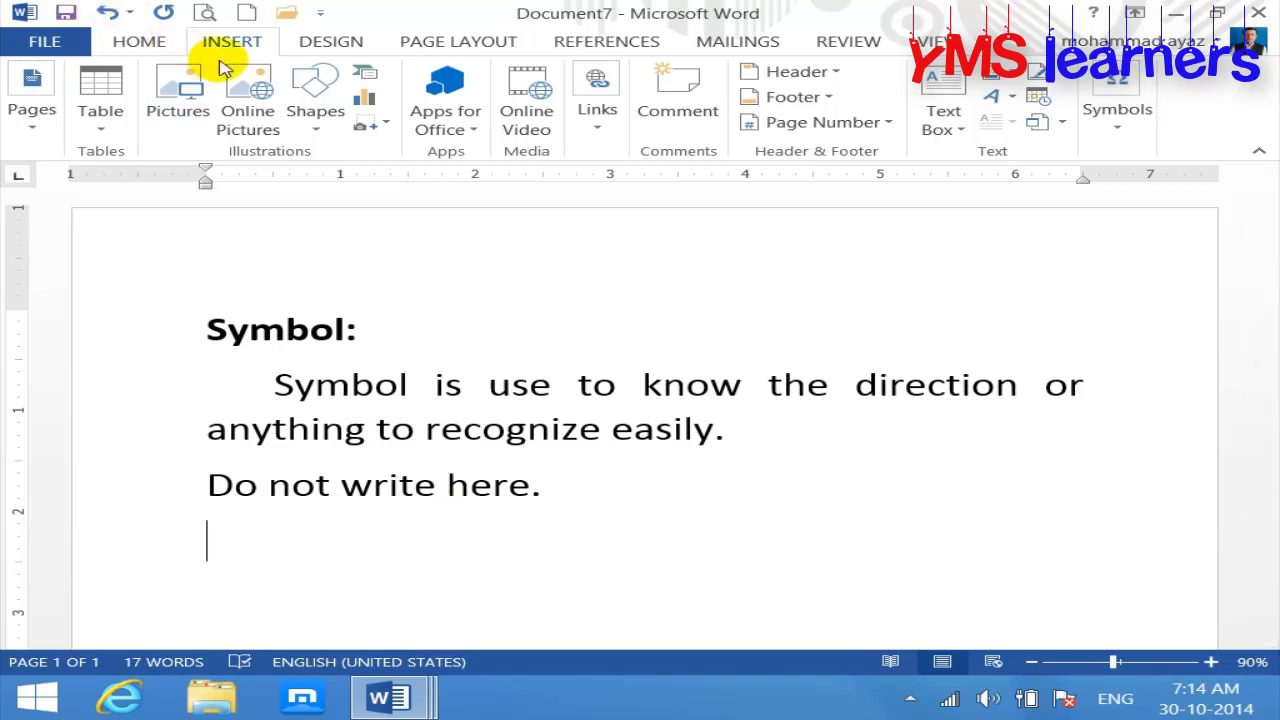
Step: Type 'Do not park here.' on the next line
left_click(322, 128)
left_click(420, 178)
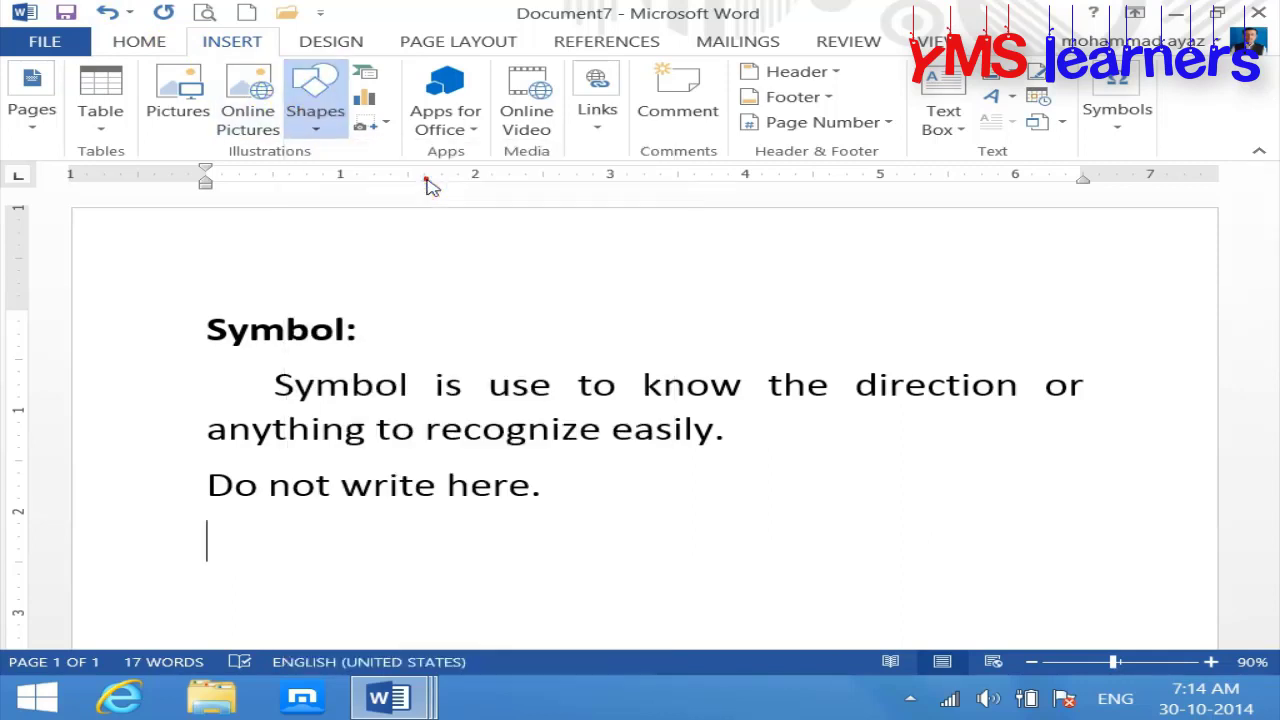
scroll(1265, 350, "down", 2)
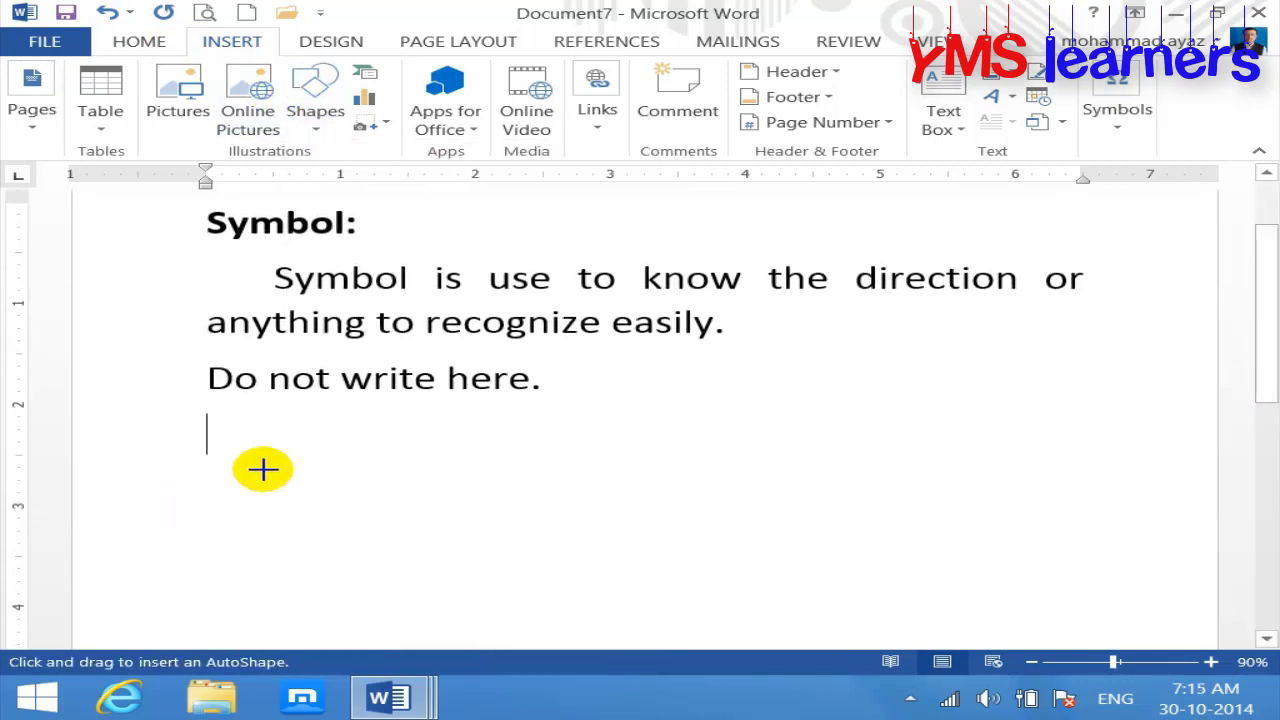
type("dont")
key("BackSpace")
key("BackSpace")
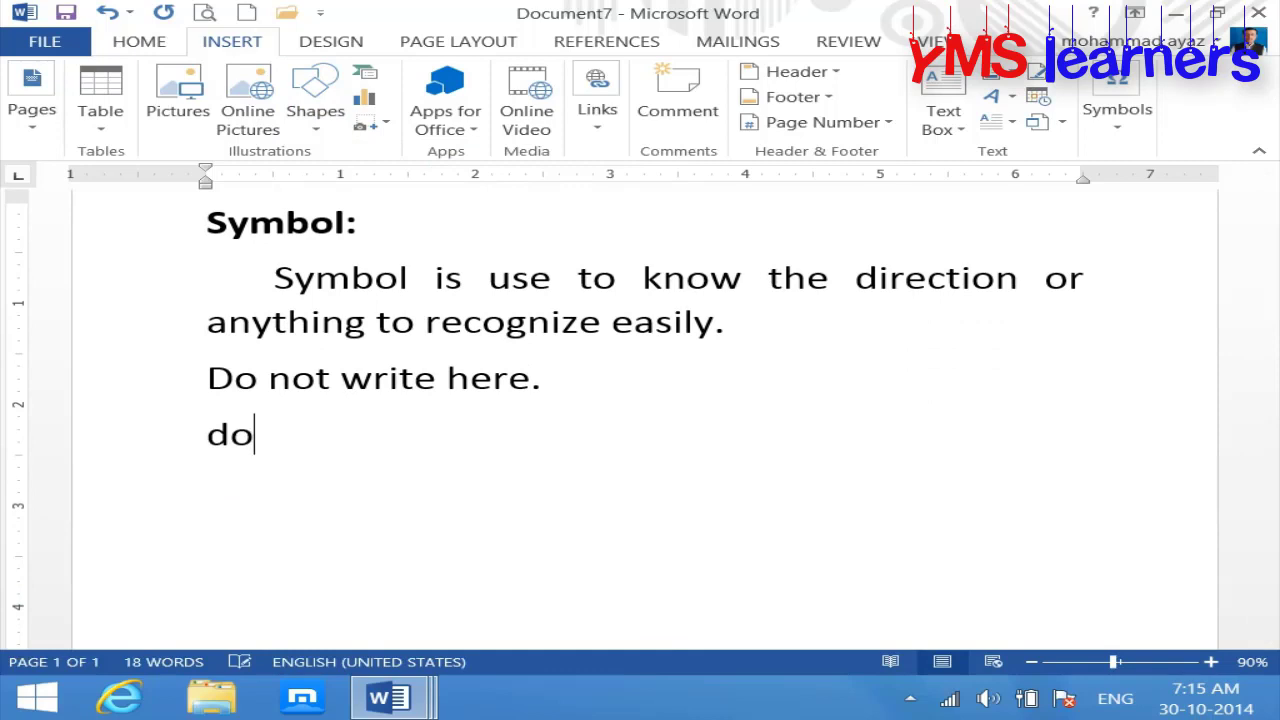
key("BackSpace")
key("BackSpace")
type("Do not ")
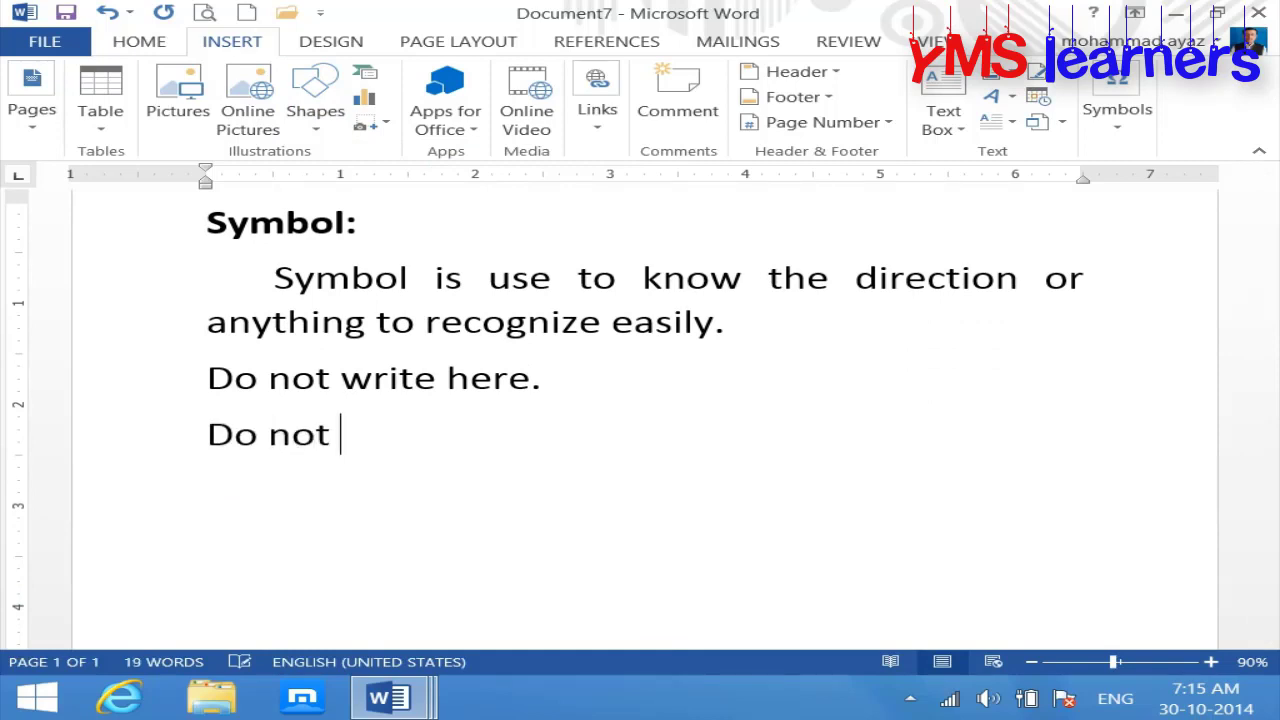
type("park he")
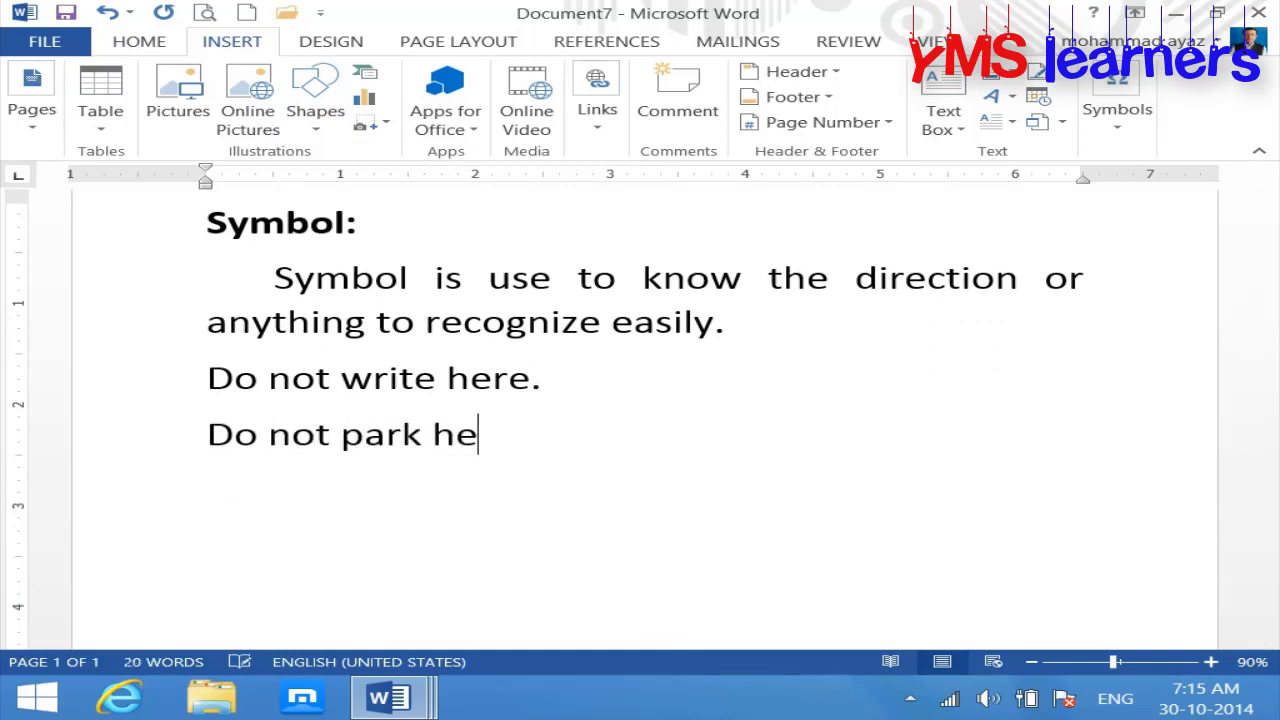
type("re.")
left_click(312, 128)
Step: Draw a blue circle beside 'Do not park here.' holding an enlarged letter P
left_click(424, 178)
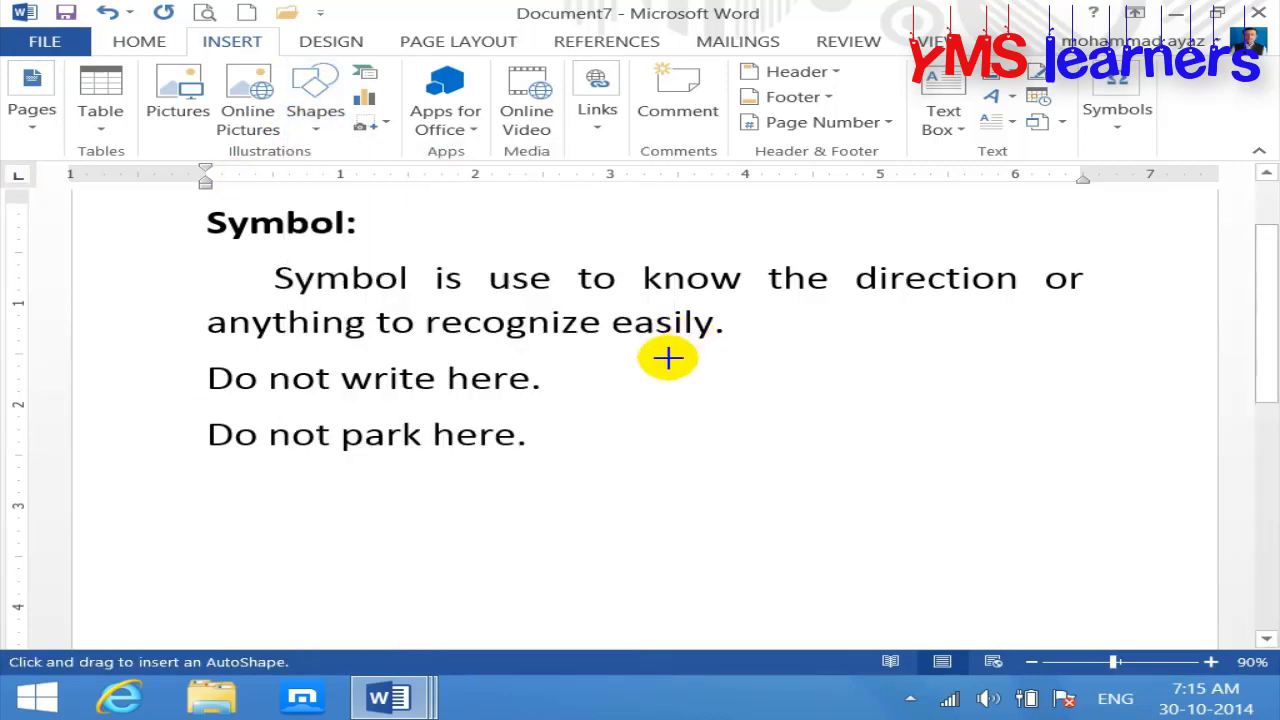
mouse_move(638, 390)
left_mouse_down()
mouse_move(726, 468)
mouse_move(803, 486)
mouse_move(800, 503)
left_mouse_up()
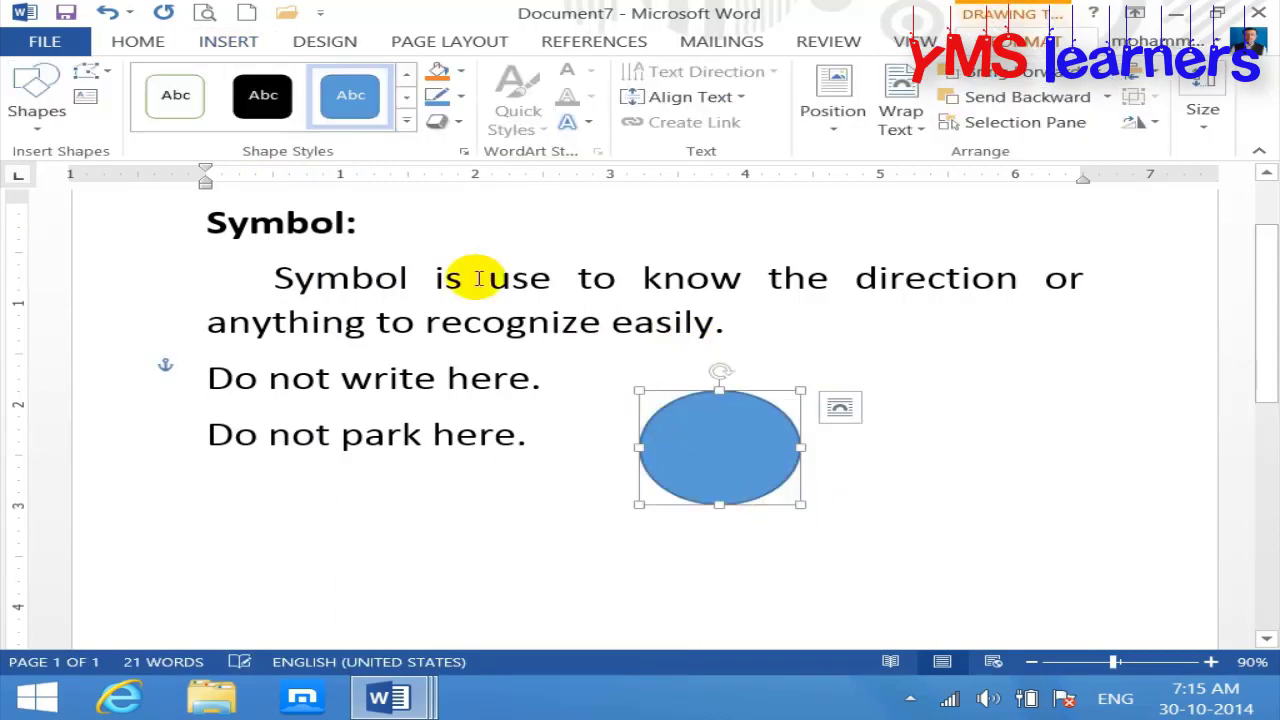
right_click(695, 478)
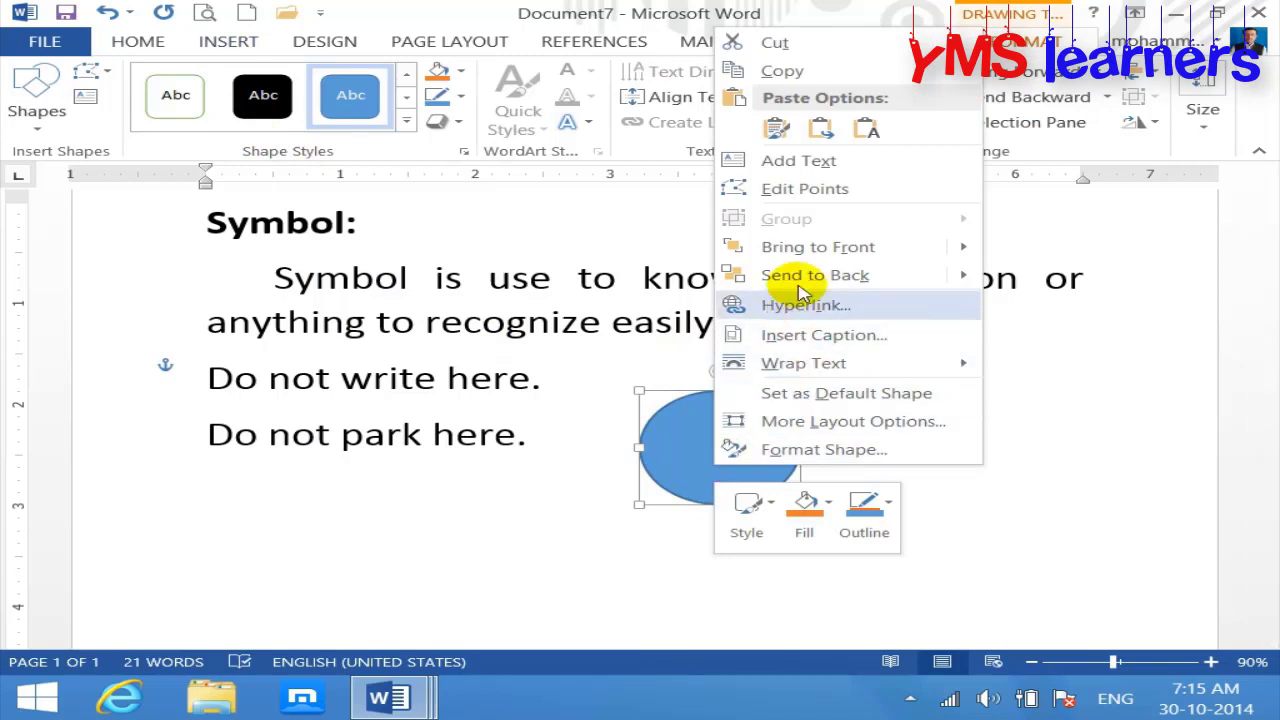
left_click(830, 163)
type("p")
left_click(751, 491)
left_click(773, 480)
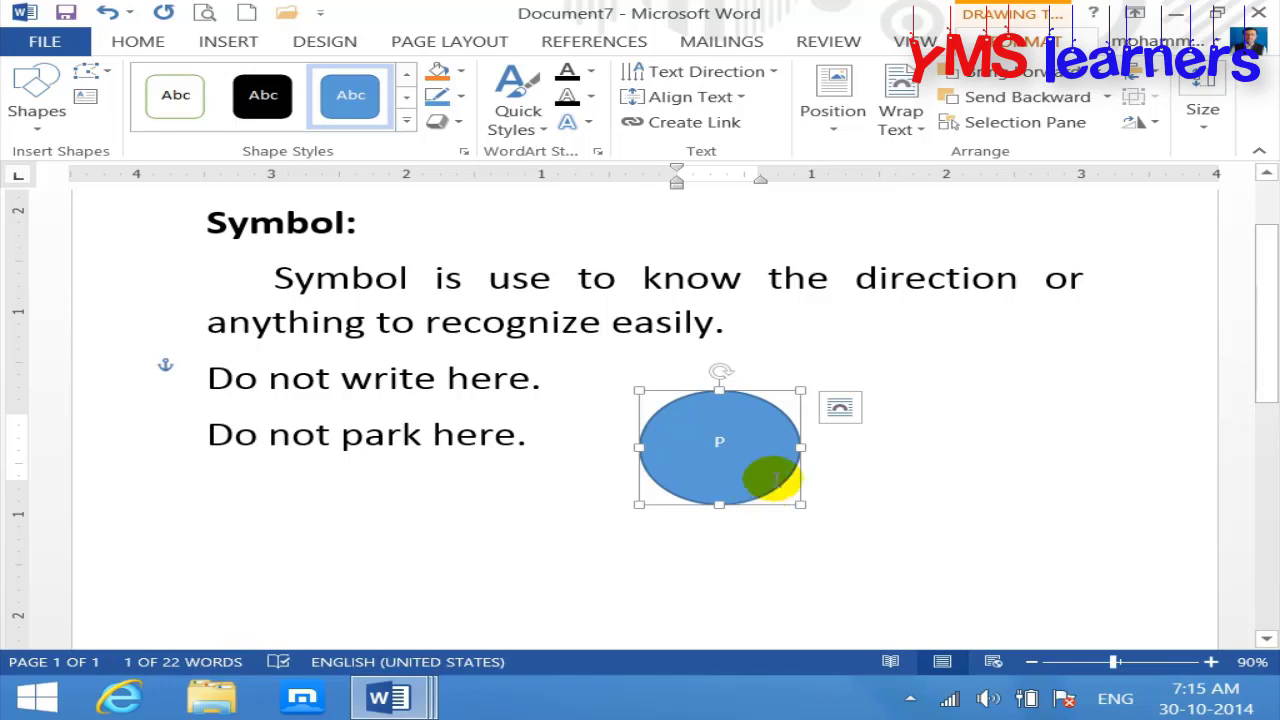
key("ctrl+shift+period")
key("ctrl+shift+period")
key("ctrl+shift+period")
key("ctrl+shift+period")
key("ctrl+shift+period")
key("ctrl+shift+period")
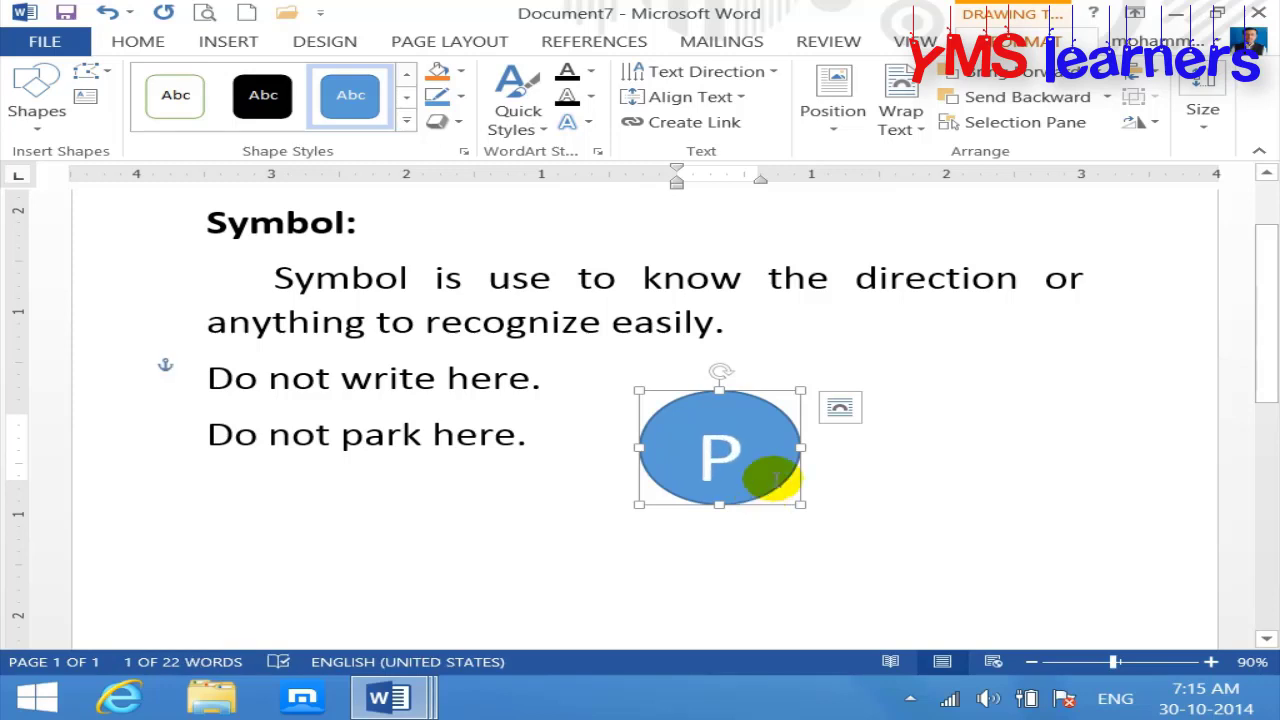
Step: Strike a red 6 pt diagonal line across the circle
left_click(40, 118)
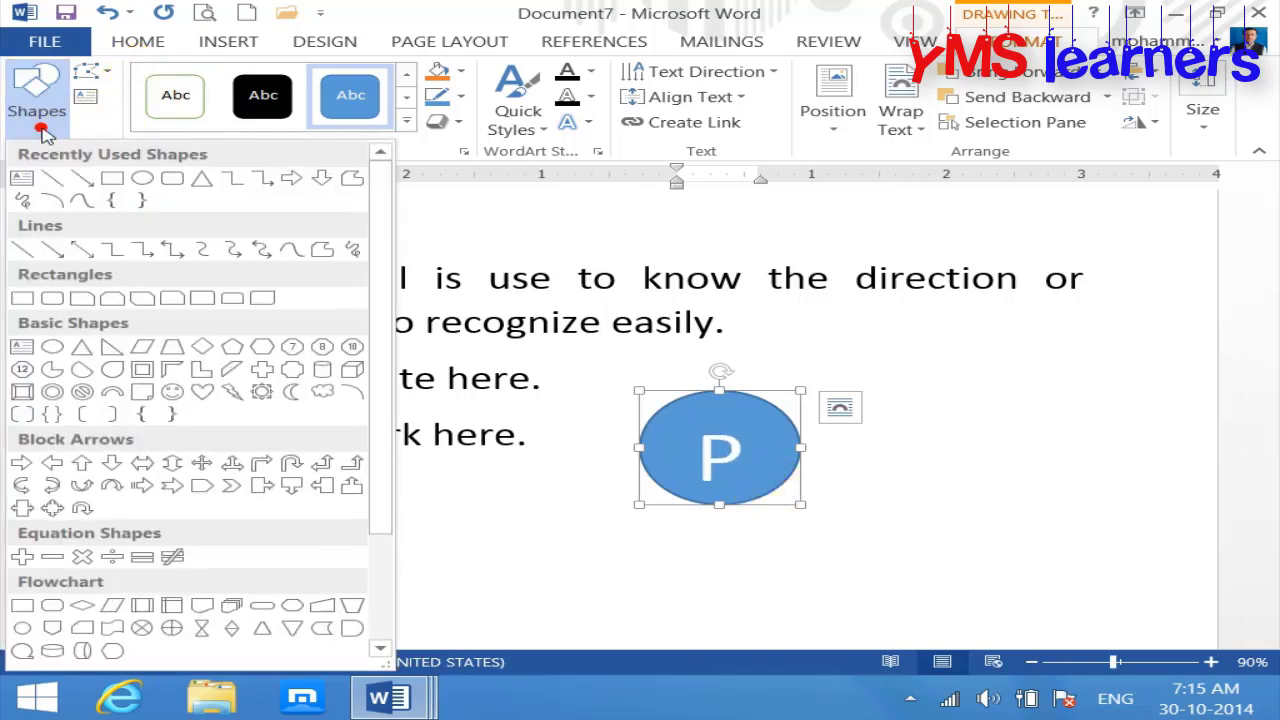
left_click(80, 184)
left_click_drag(811, 375, 656, 492)
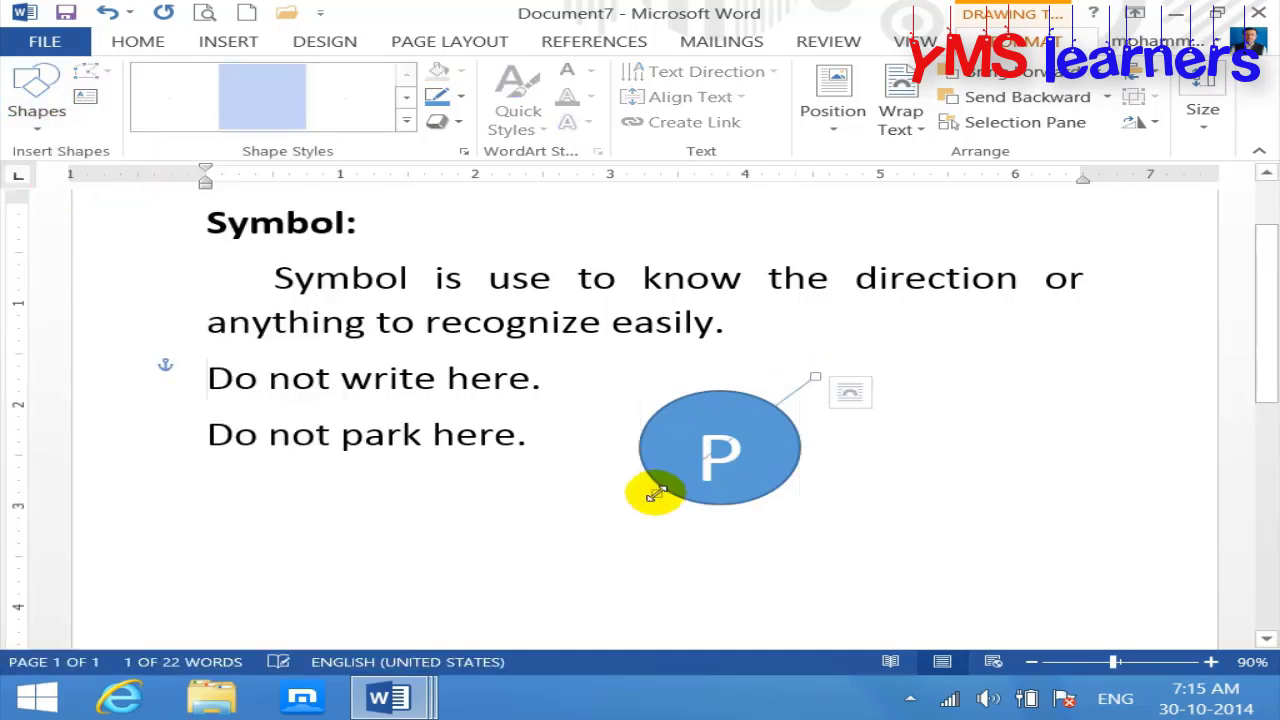
left_click(461, 104)
left_click(446, 273)
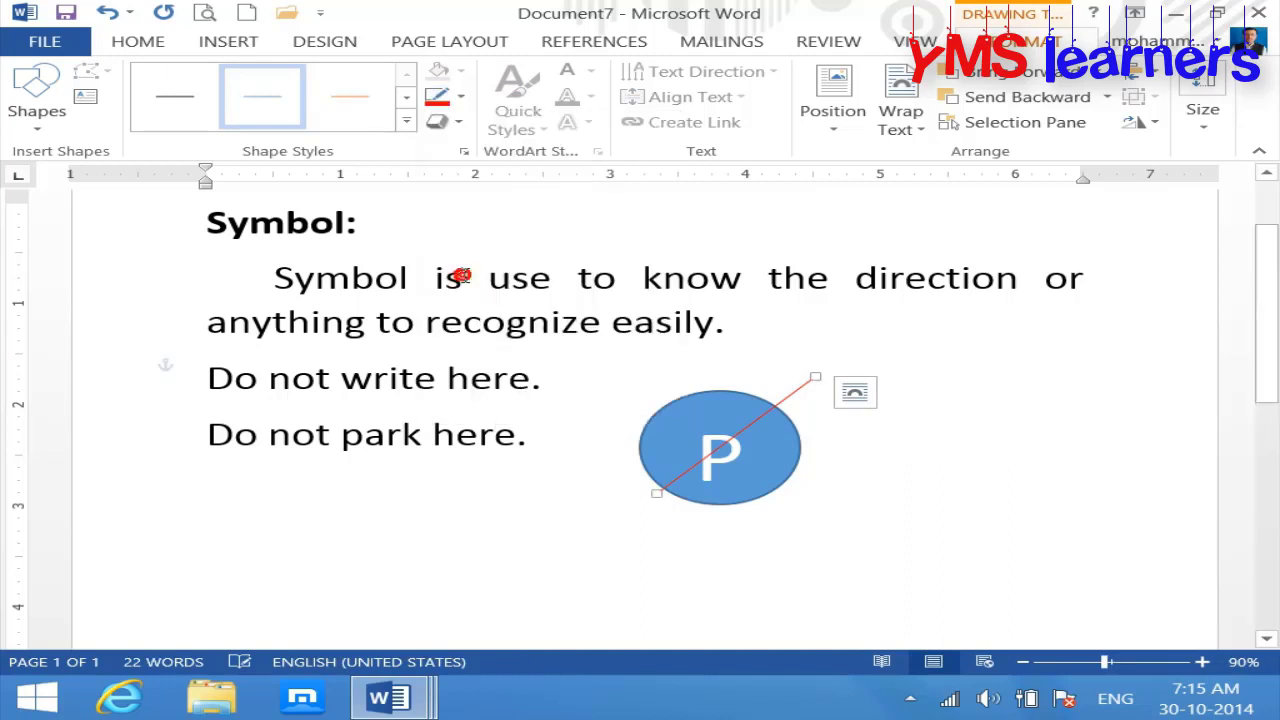
left_click(459, 98)
mouse_move(651, 357)
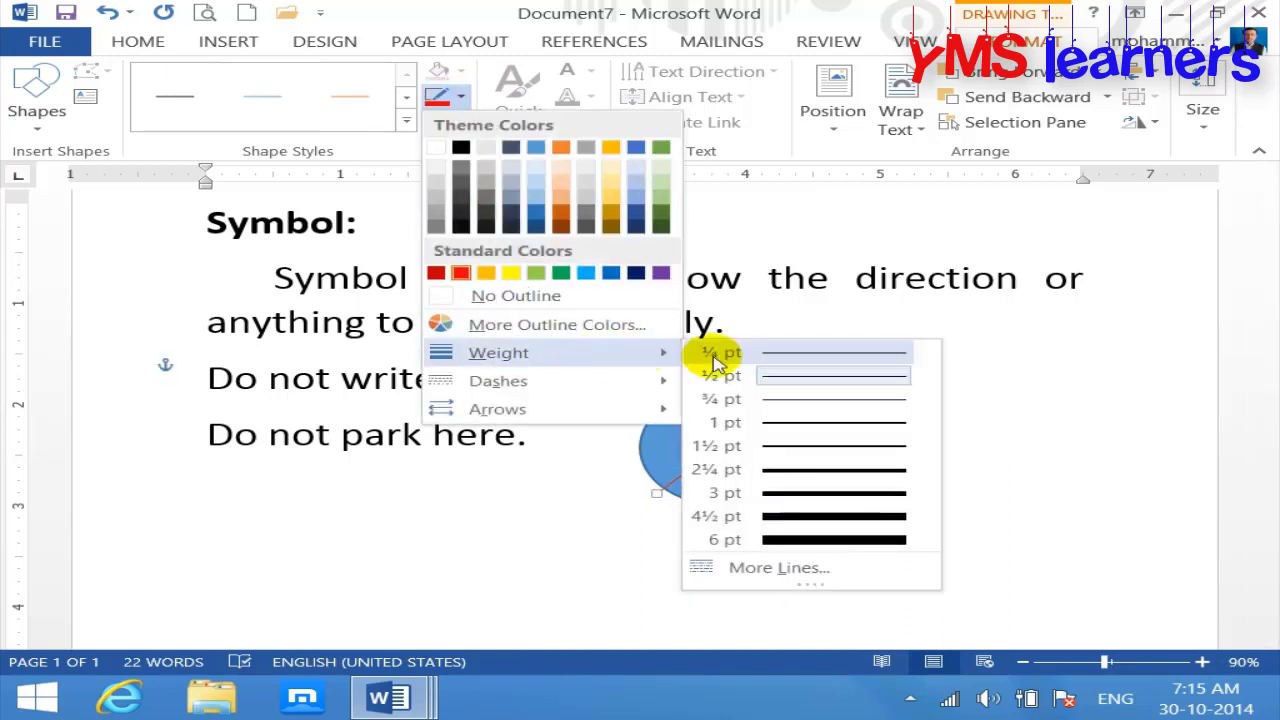
left_click(852, 542)
left_click(1051, 523)
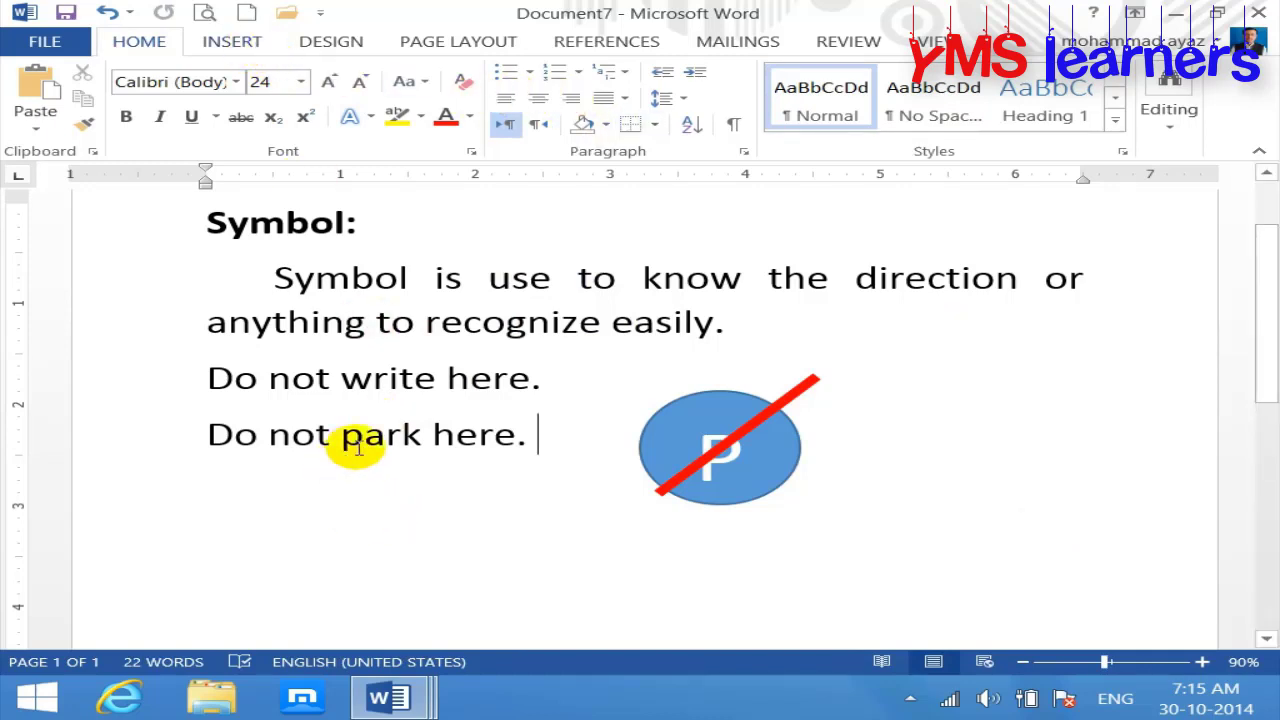
Step: Select the 'Do not park here.' text and the red slash line
left_click_drag(551, 443, 166, 457)
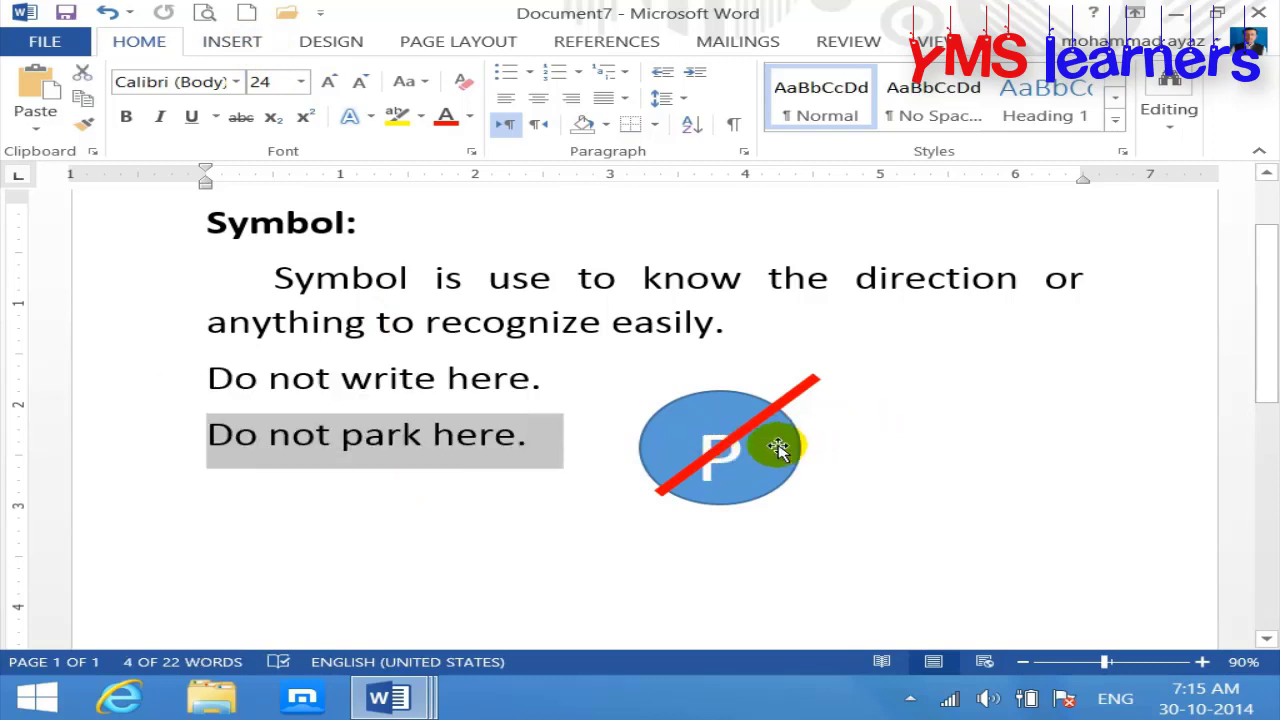
left_click(782, 404)
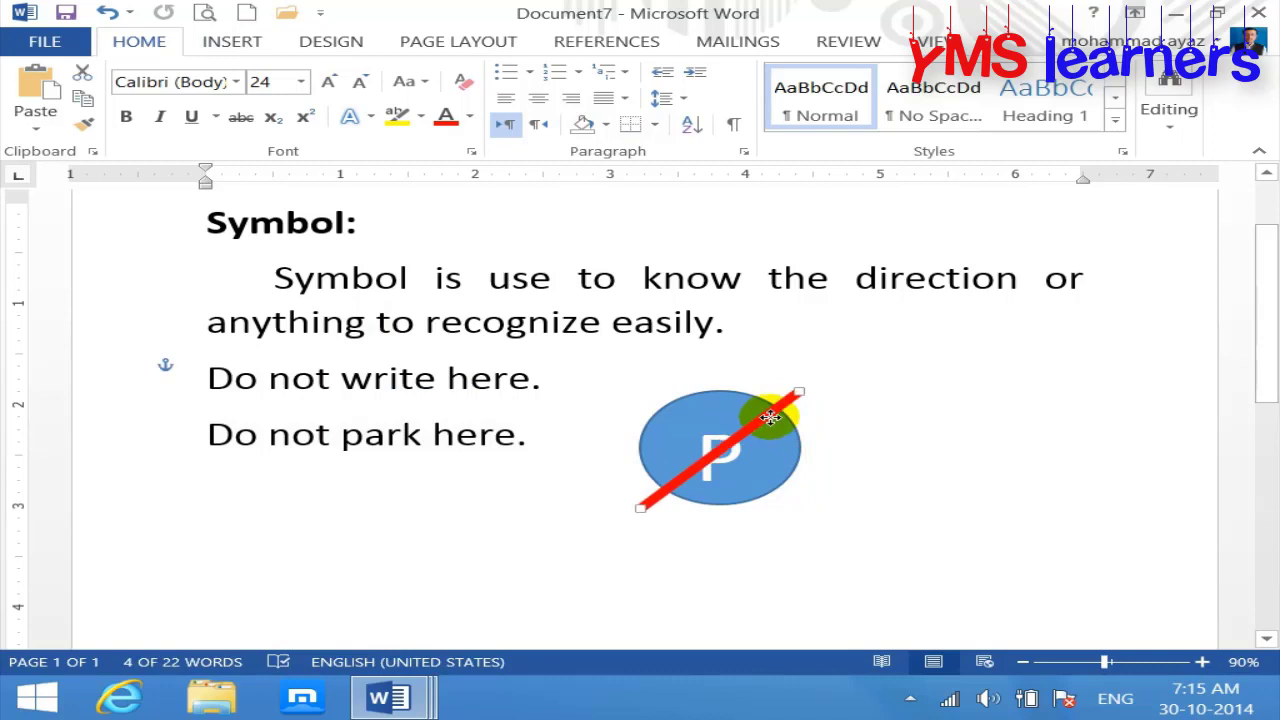
left_click(233, 45)
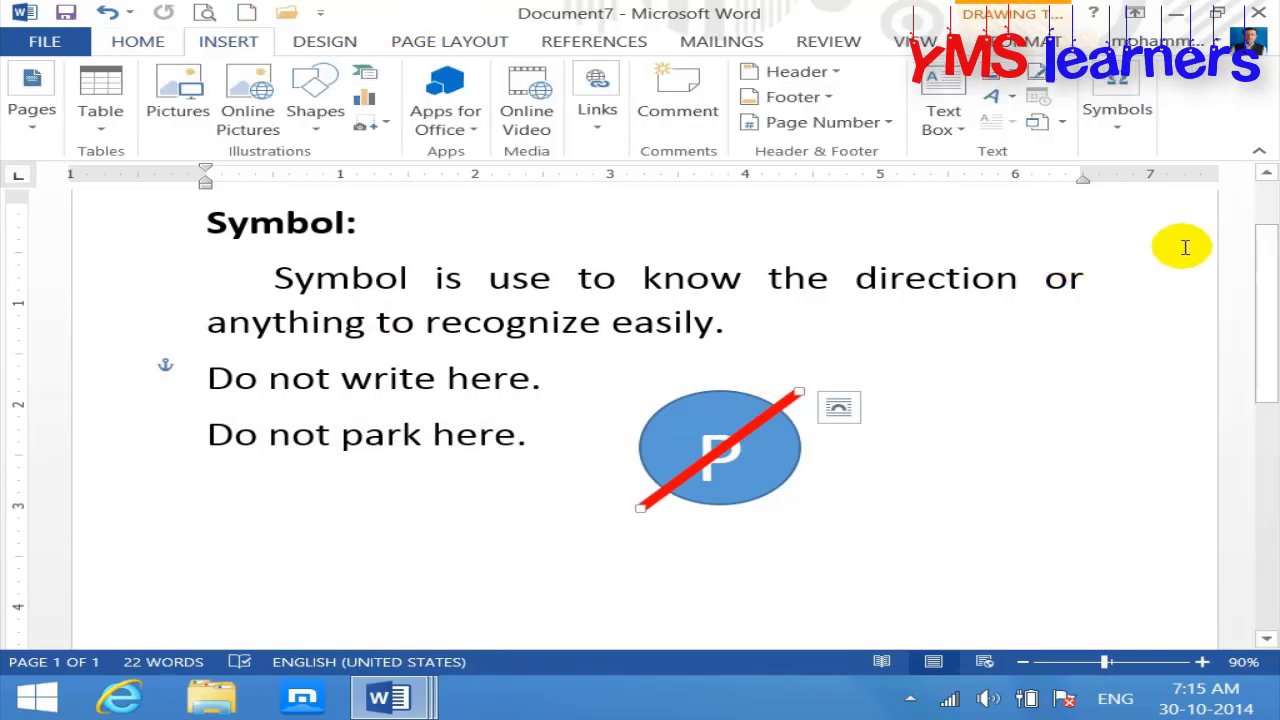
left_click(1120, 135)
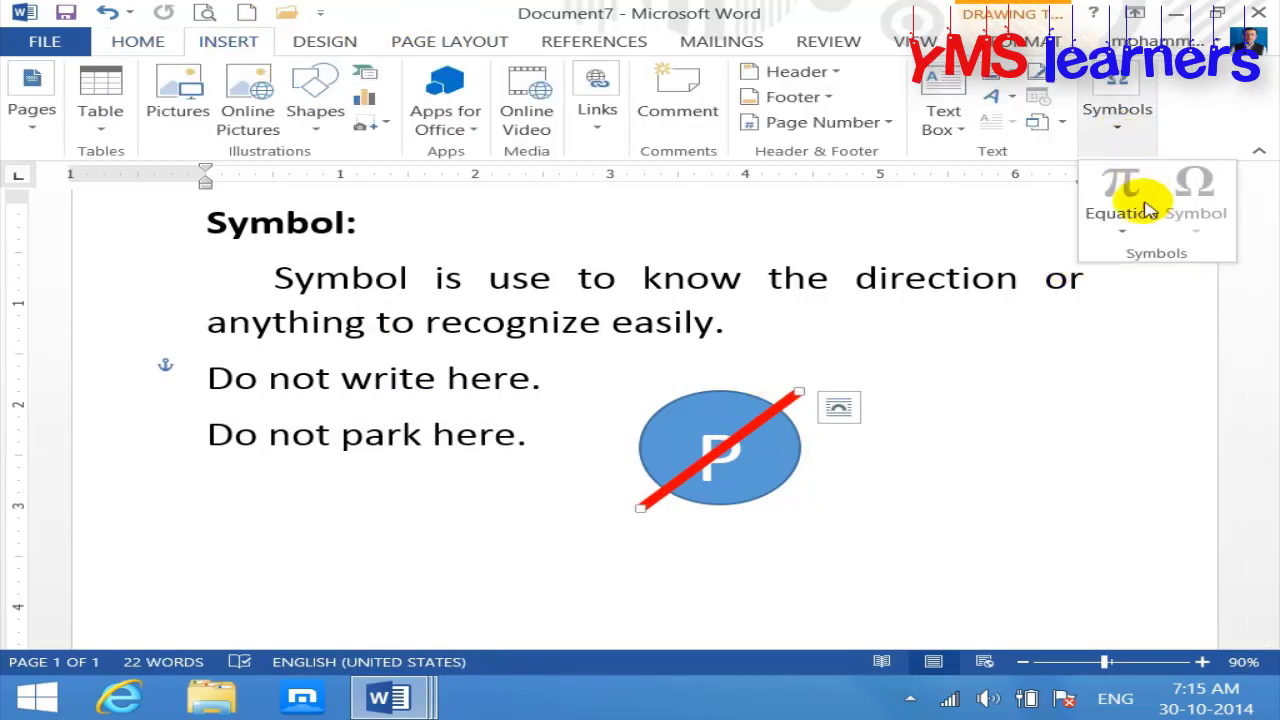
Step: In a new blank document, type 'Insert Symbol:' at font size 21
left_click(247, 12)
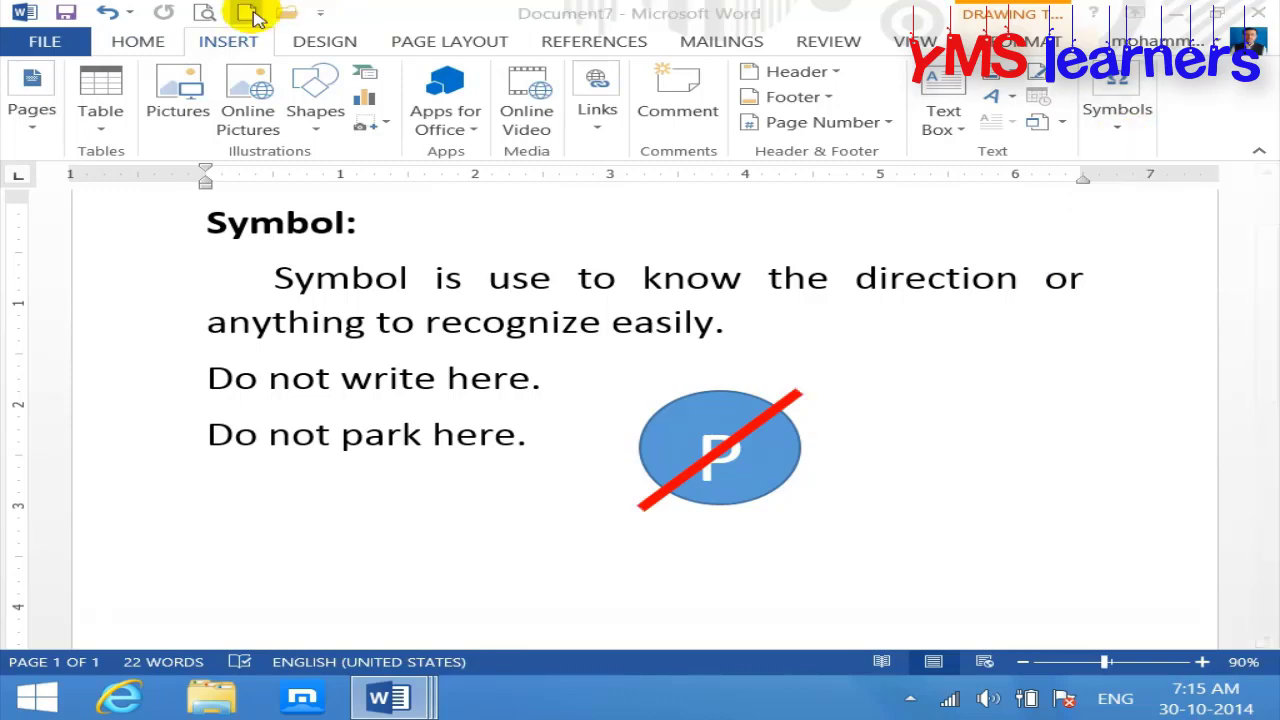
key("ctrl+bracketright")
key("ctrl+bracketright")
key("ctrl+bracketright")
key("ctrl+bracketright")
key("ctrl+bracketright")
key("ctrl+bracketright")
key("ctrl+bracketright")
key("ctrl+bracketright")
key("ctrl+bracketright")
key("ctrl+bracketright")
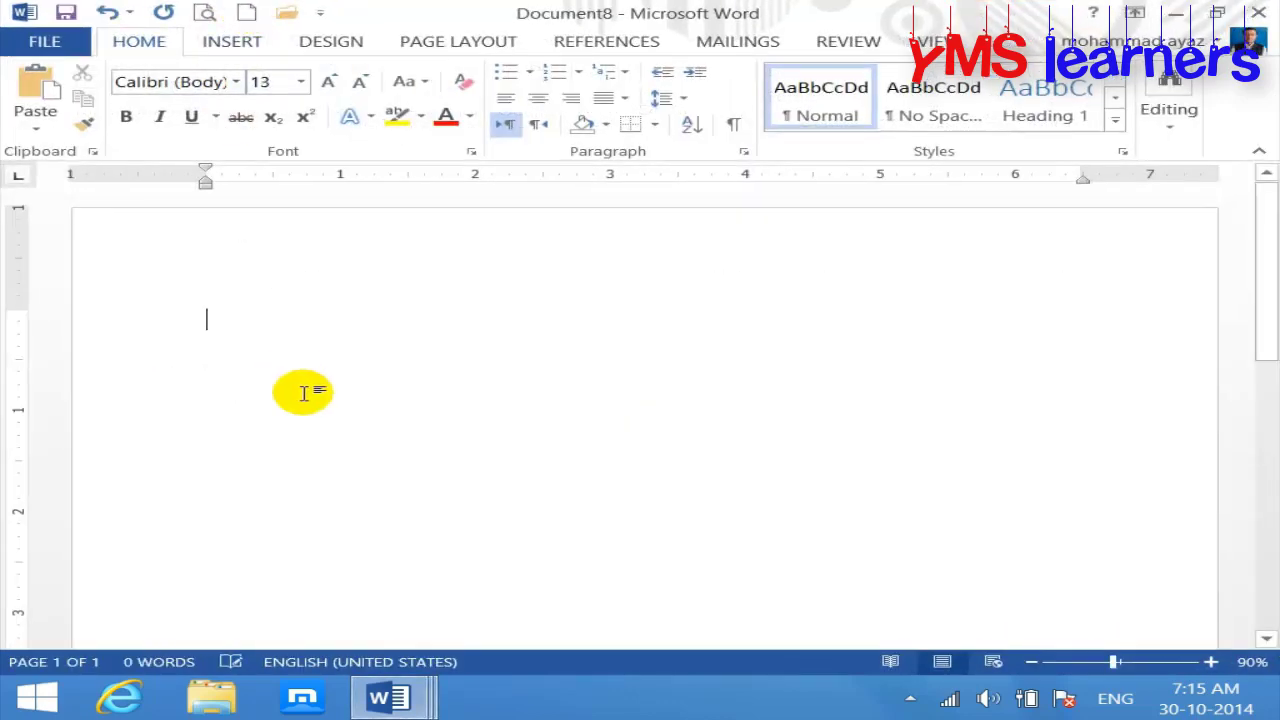
type("insert Syn")
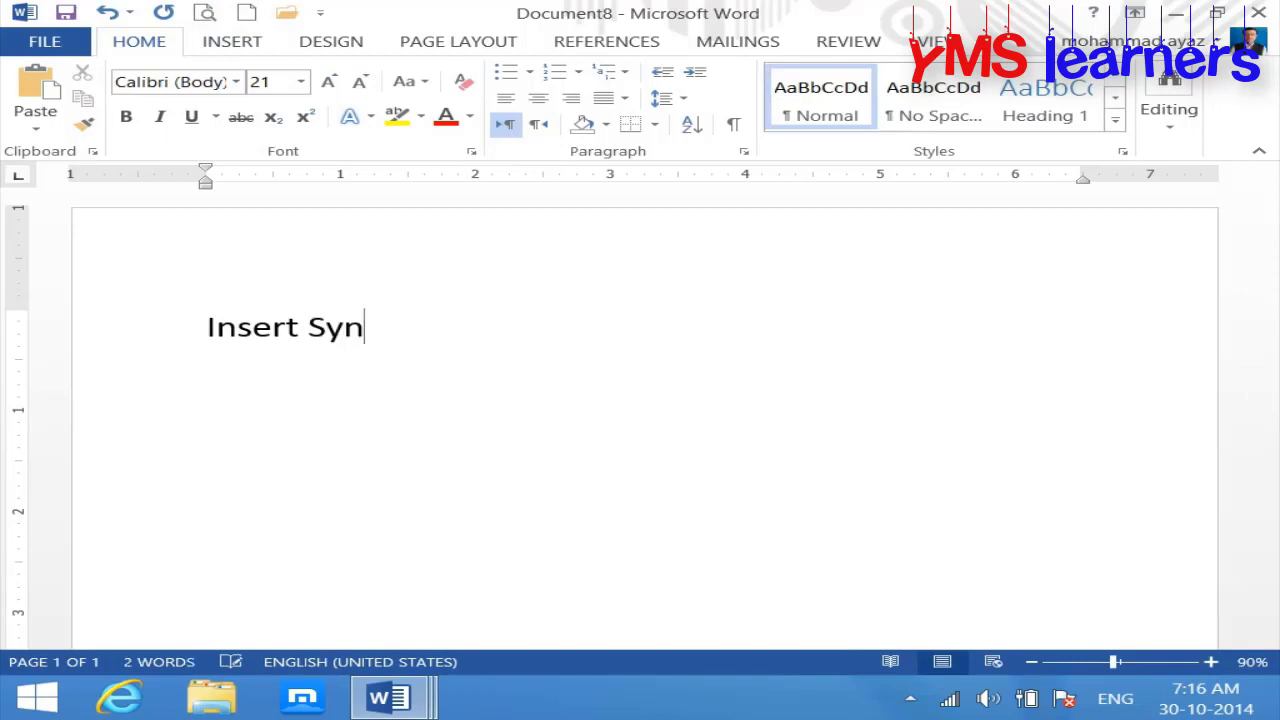
key("BackSpace")
type("m")
type("ool")
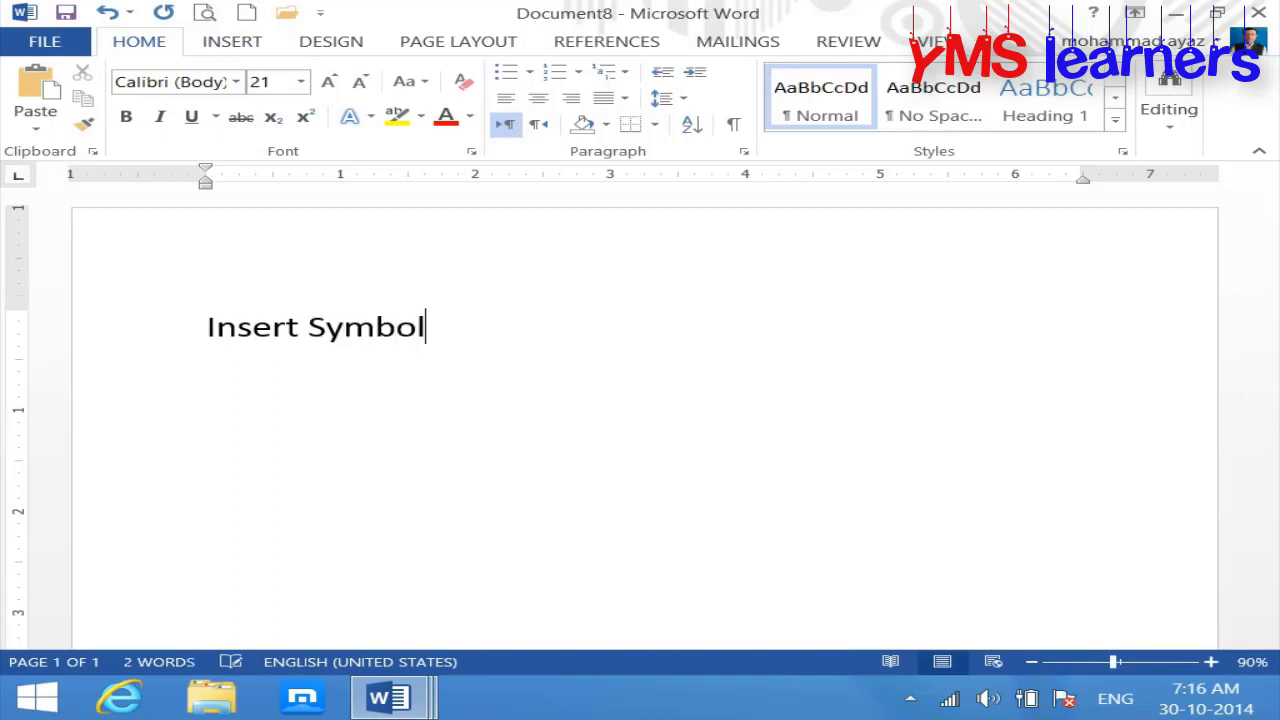
type(":")
key("Return")
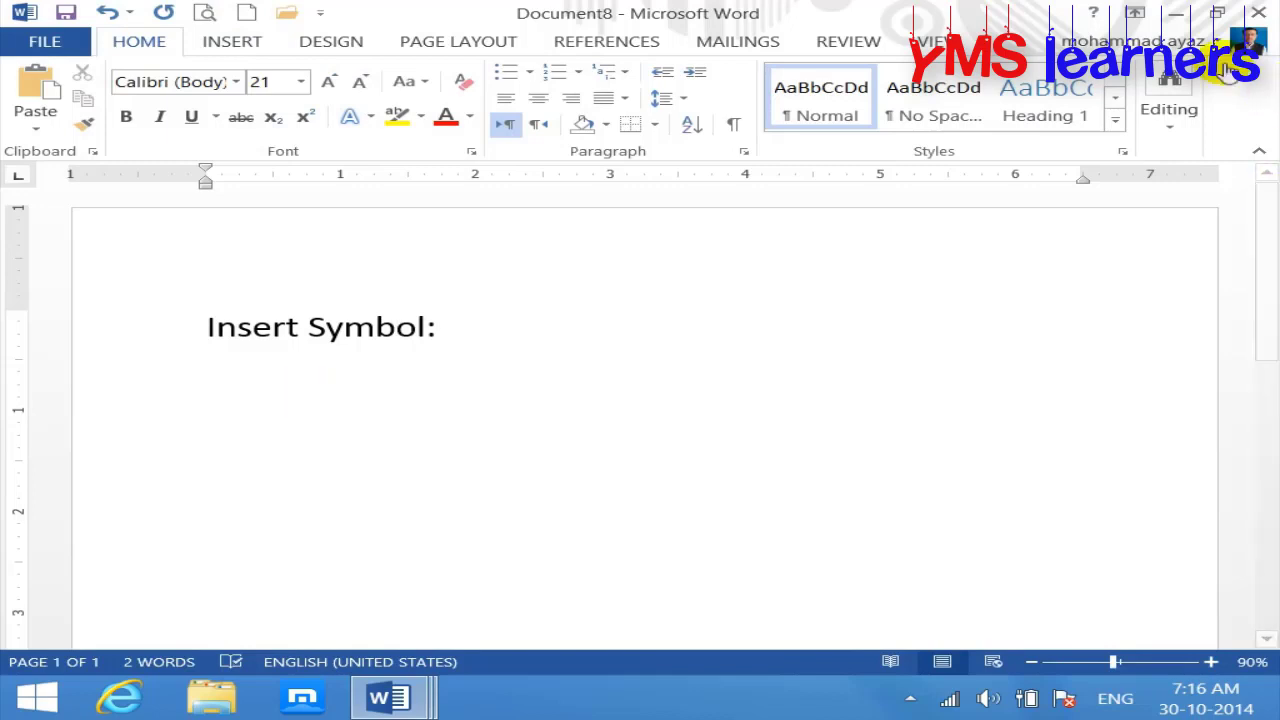
Step: Type 'Registered Sign' on the next line after browsing the common symbols gallery
left_click(232, 40)
left_click(1118, 125)
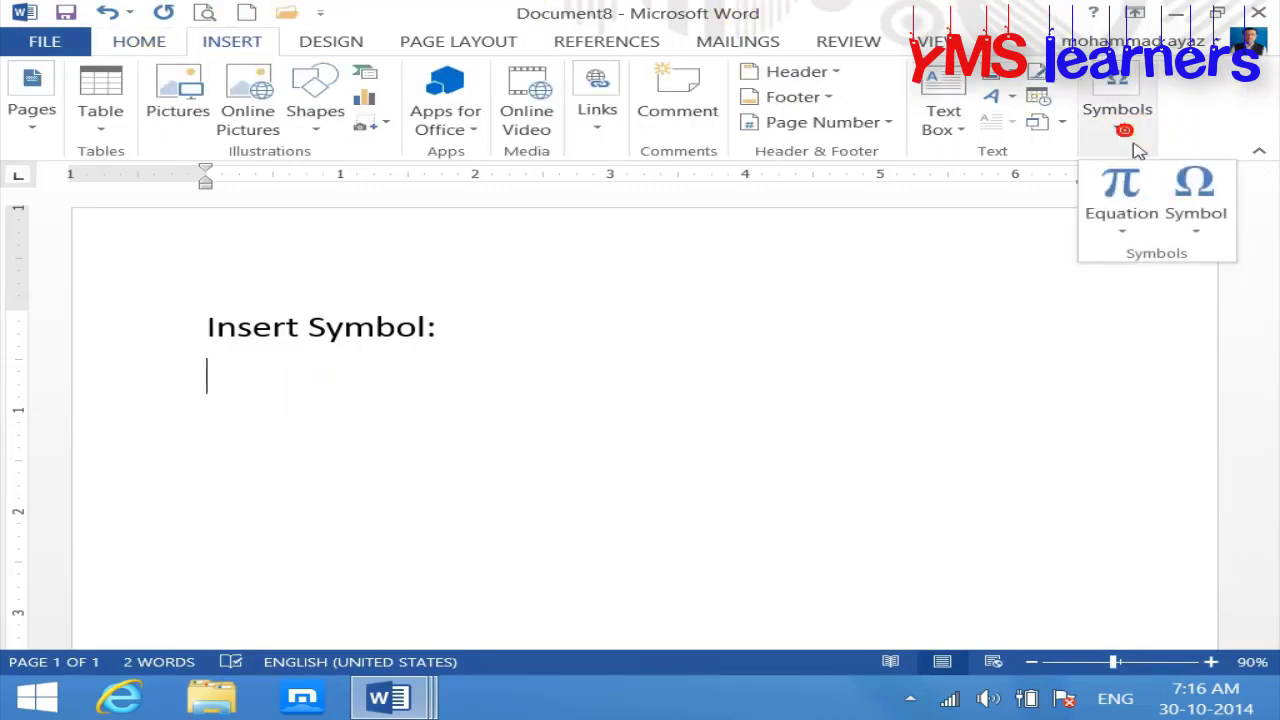
left_click(1204, 231)
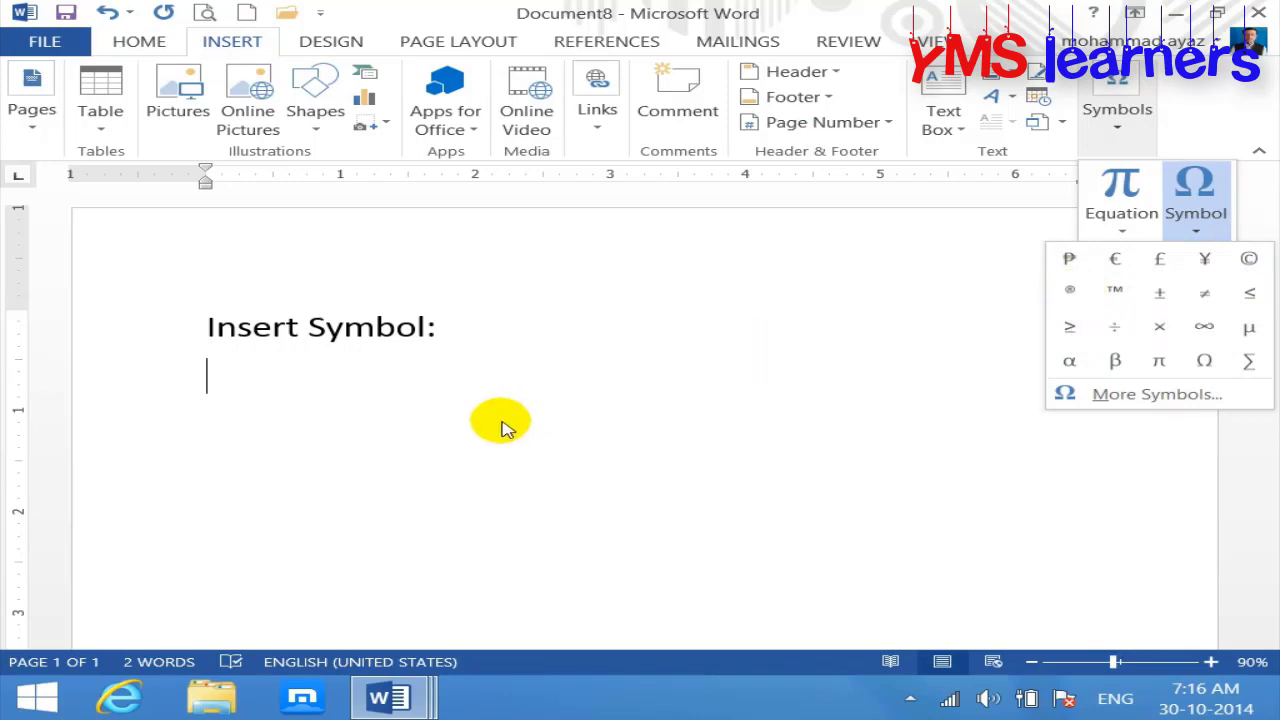
left_click(503, 426)
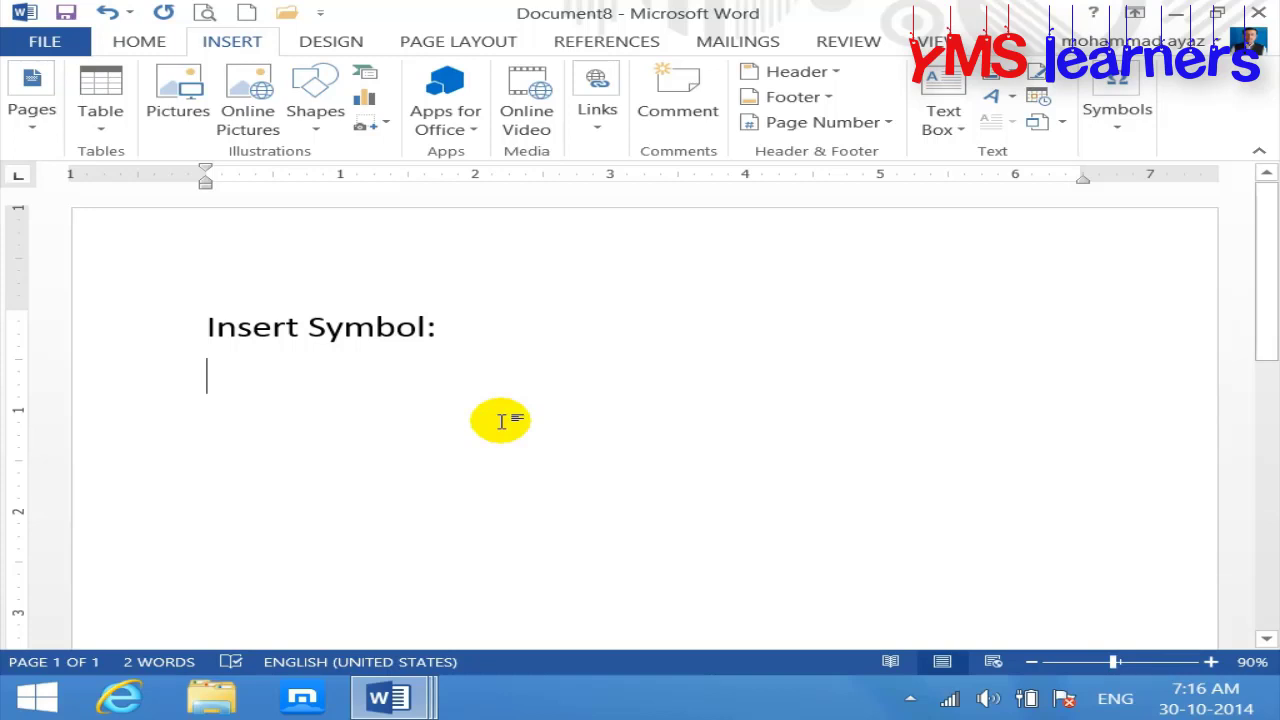
type("regi")
type("stre")
key("BackSpace")
key("BackSpace")
type("ered")
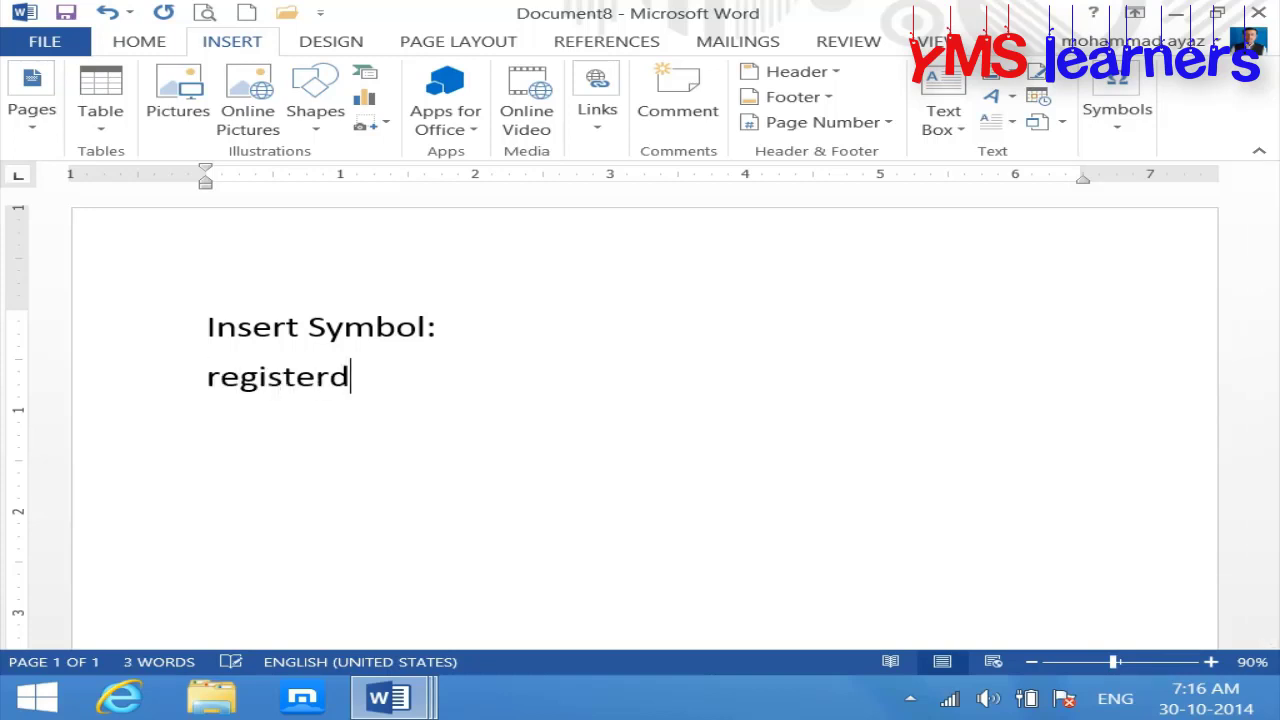
type(" Sign:")
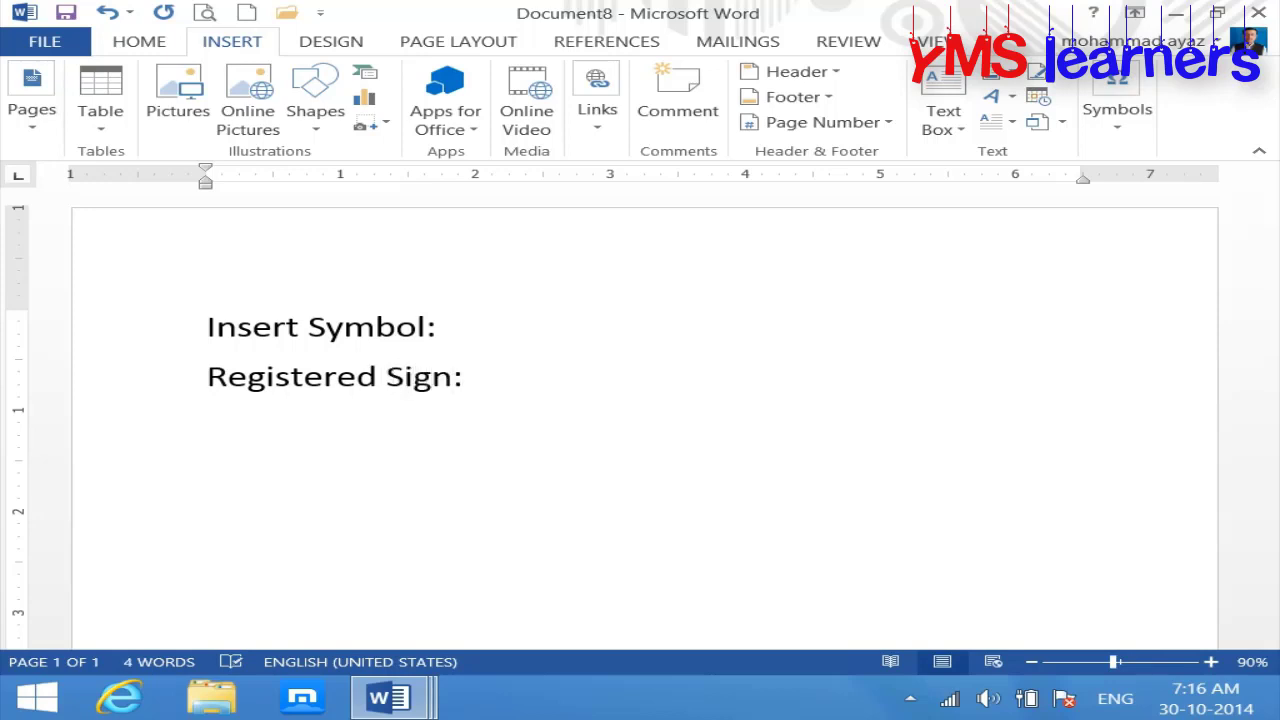
left_click(1117, 118)
Step: Insert ® after 'Registered Sign:' and enlarge the font of both lines
left_click(1203, 230)
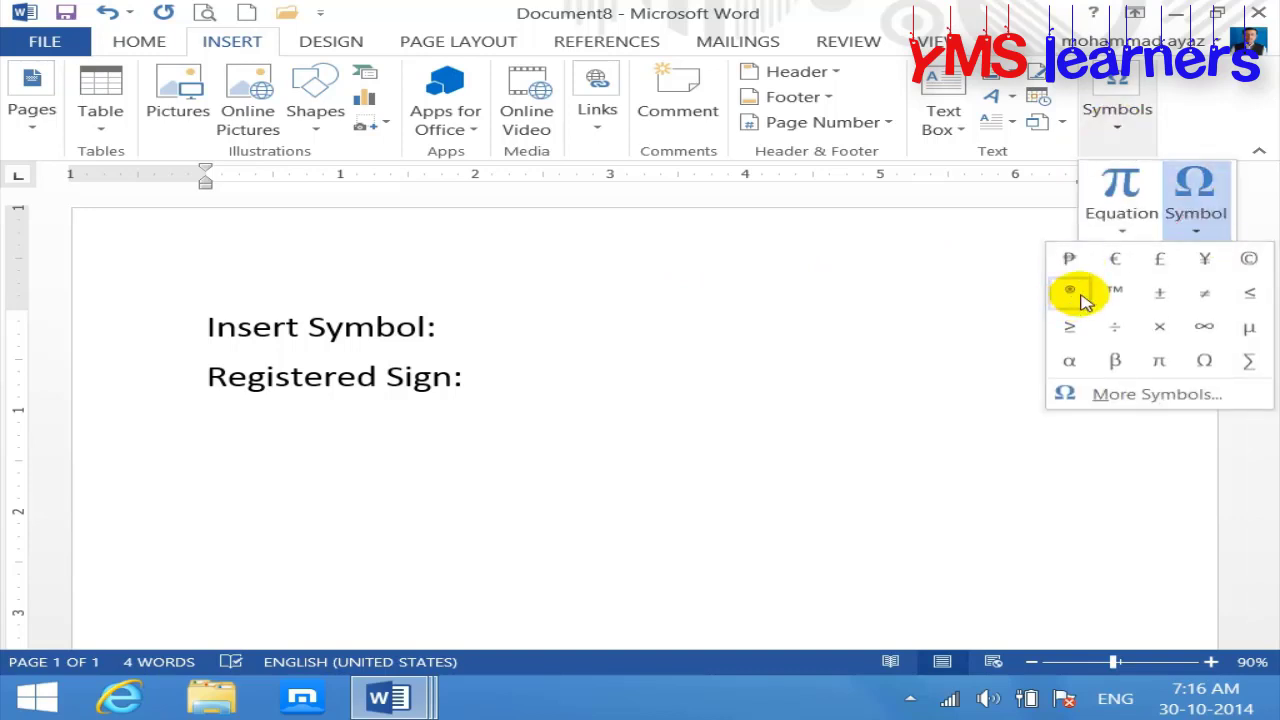
left_click(1080, 294)
left_click(636, 385)
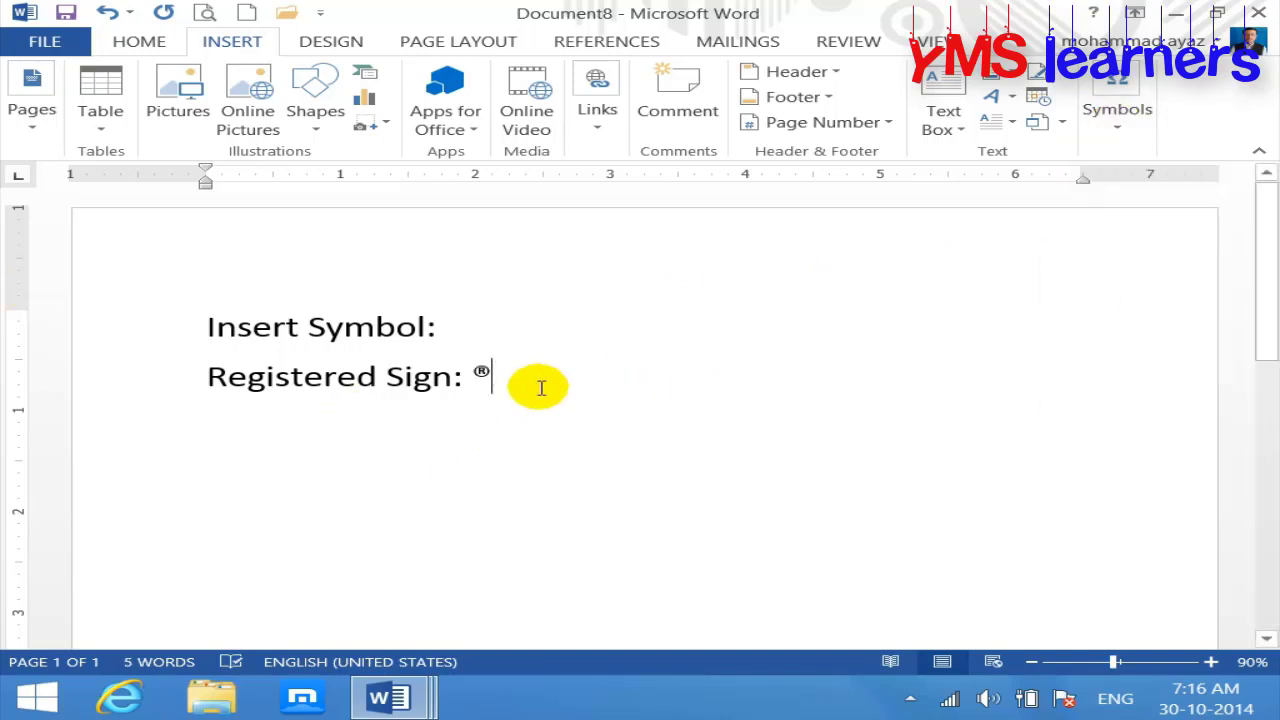
key("ctrl+a")
key("ctrl+shift+period")
key("ctrl+shift+period")
key("ctrl+shift+period")
key("ctrl+shift+period")
key("ctrl+shift+period")
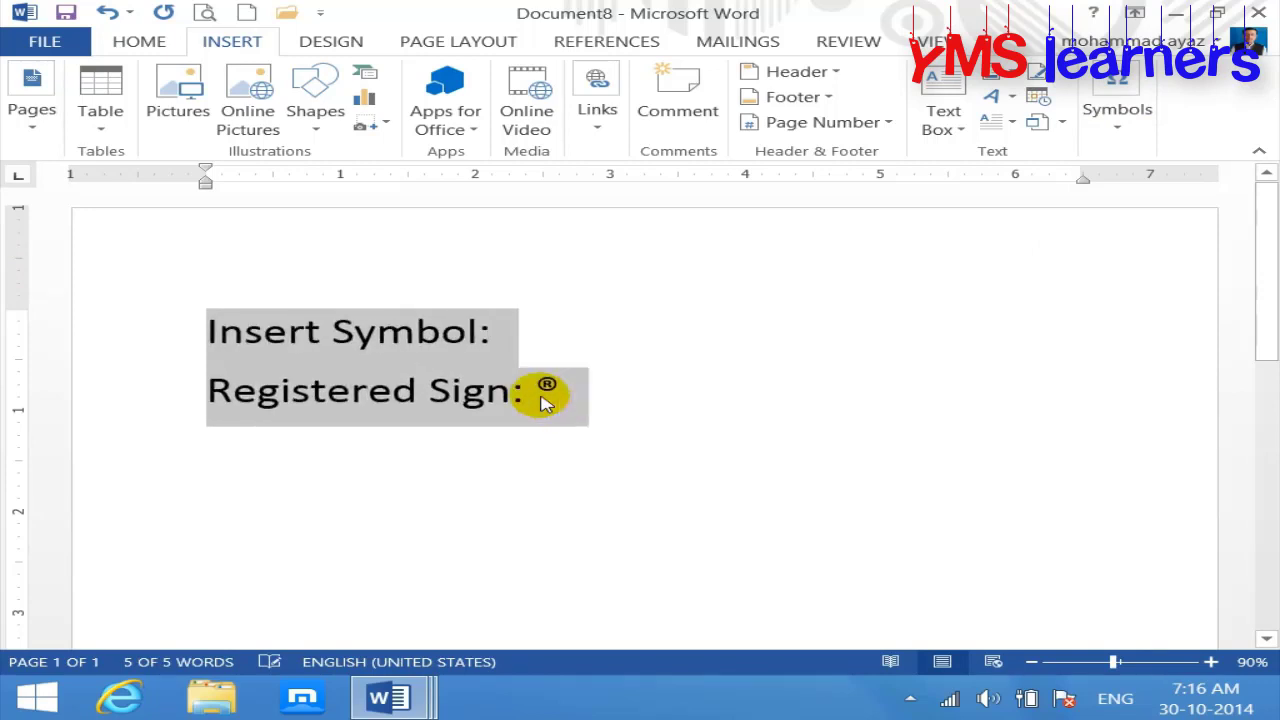
key("End")
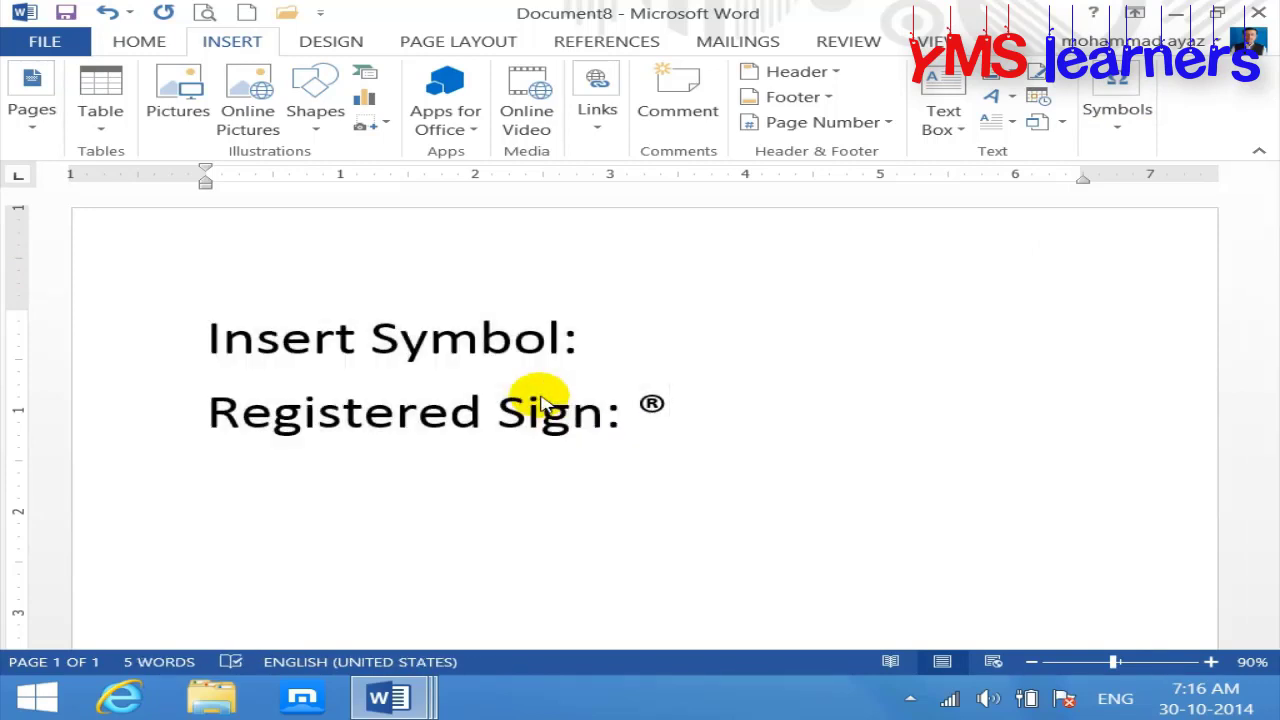
Step: Add a 'Copy right ©' line by typing (C)
key("Return")
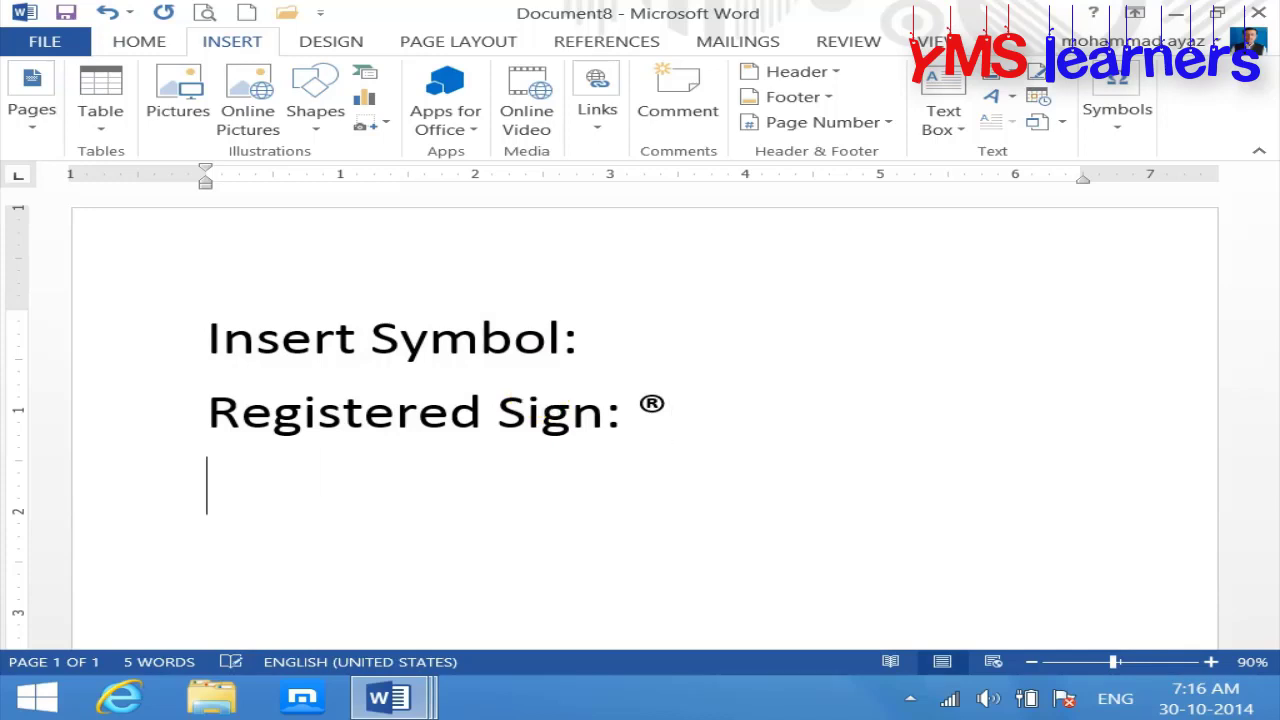
type("copy ")
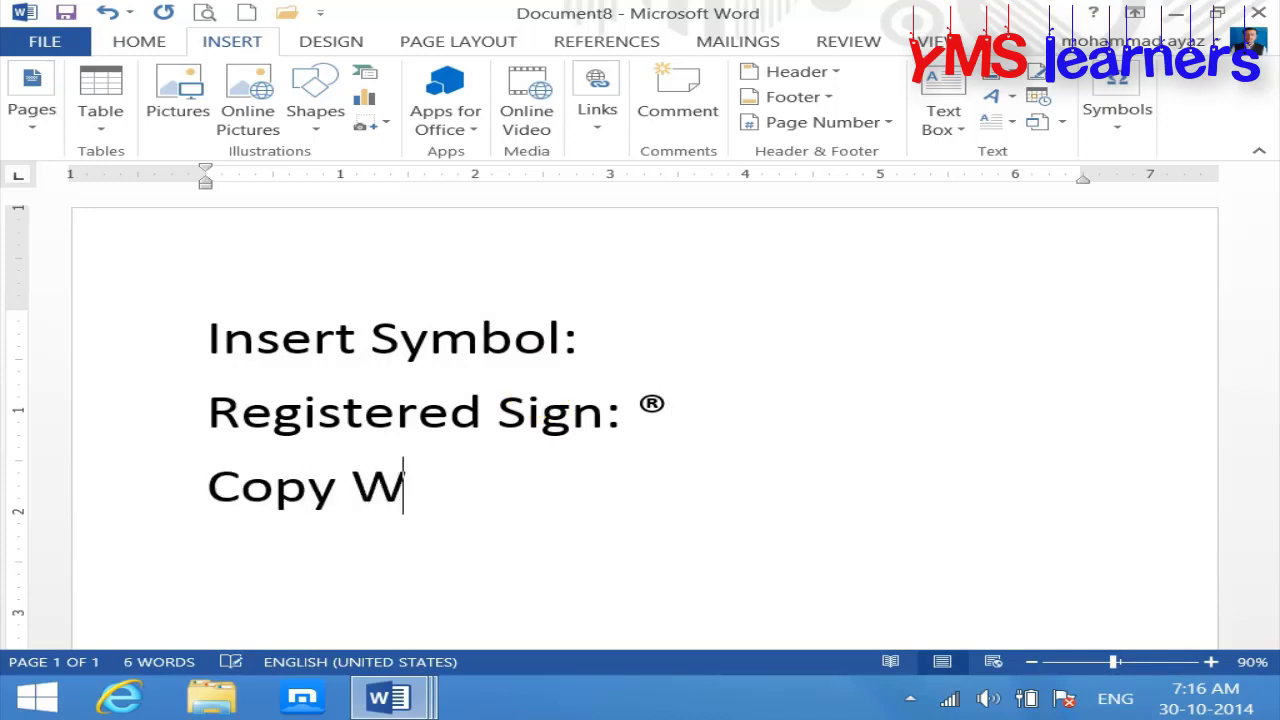
type("rioh")
key("BackSpace")
key("BackSpace")
type("g")
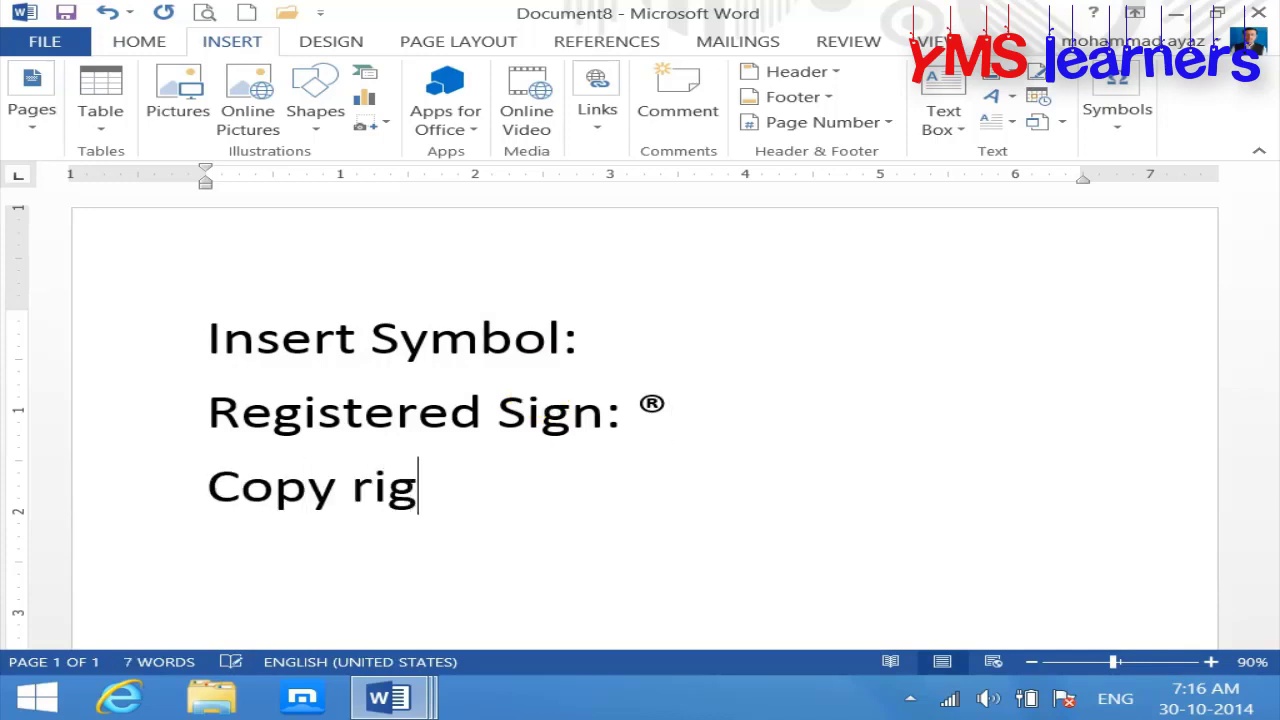
type("ht ")
type("(C")
type(")")
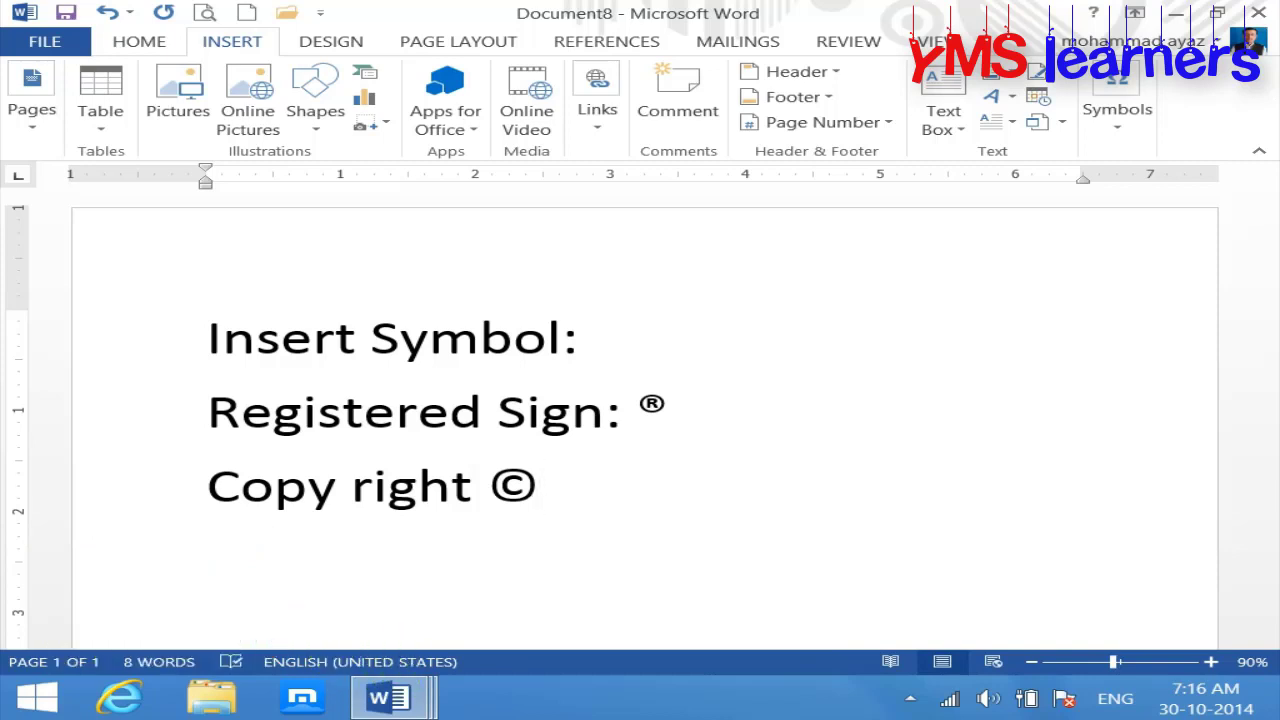
Step: Type 'Dollar:' on the following line and bring up the common symbols gallery
left_click(1125, 130)
left_click(1185, 236)
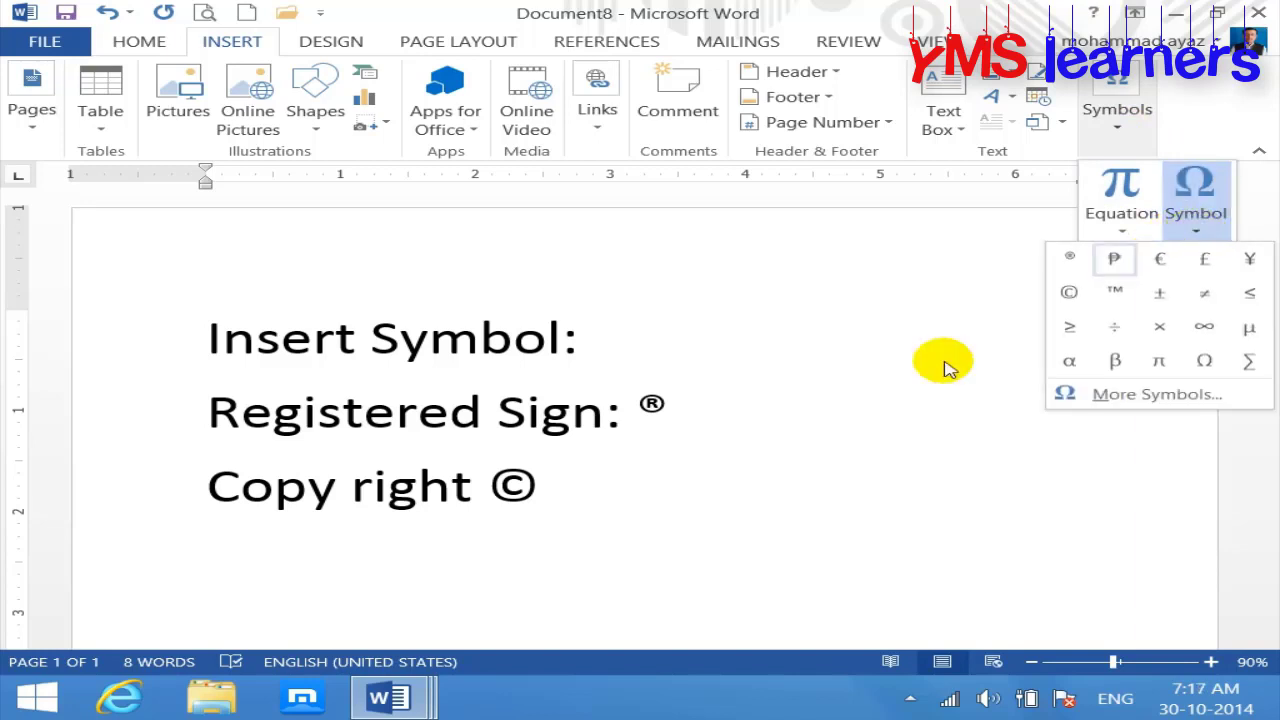
left_click(366, 582)
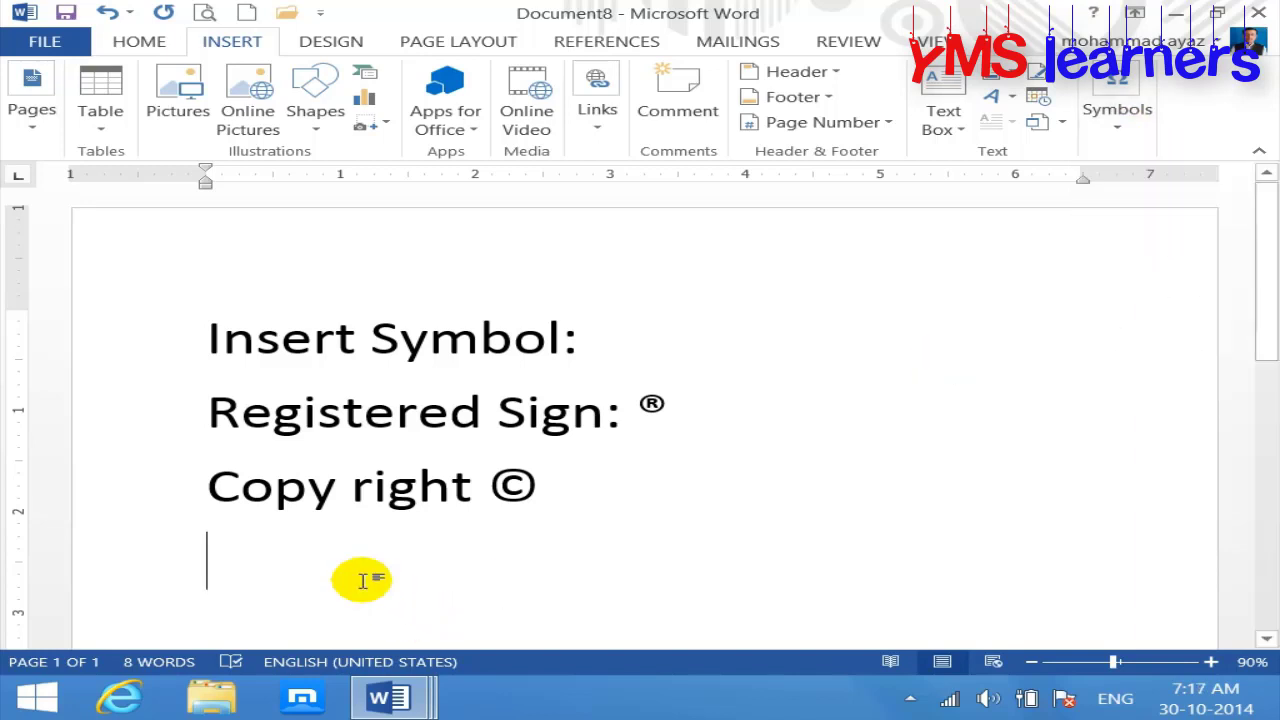
type("doll")
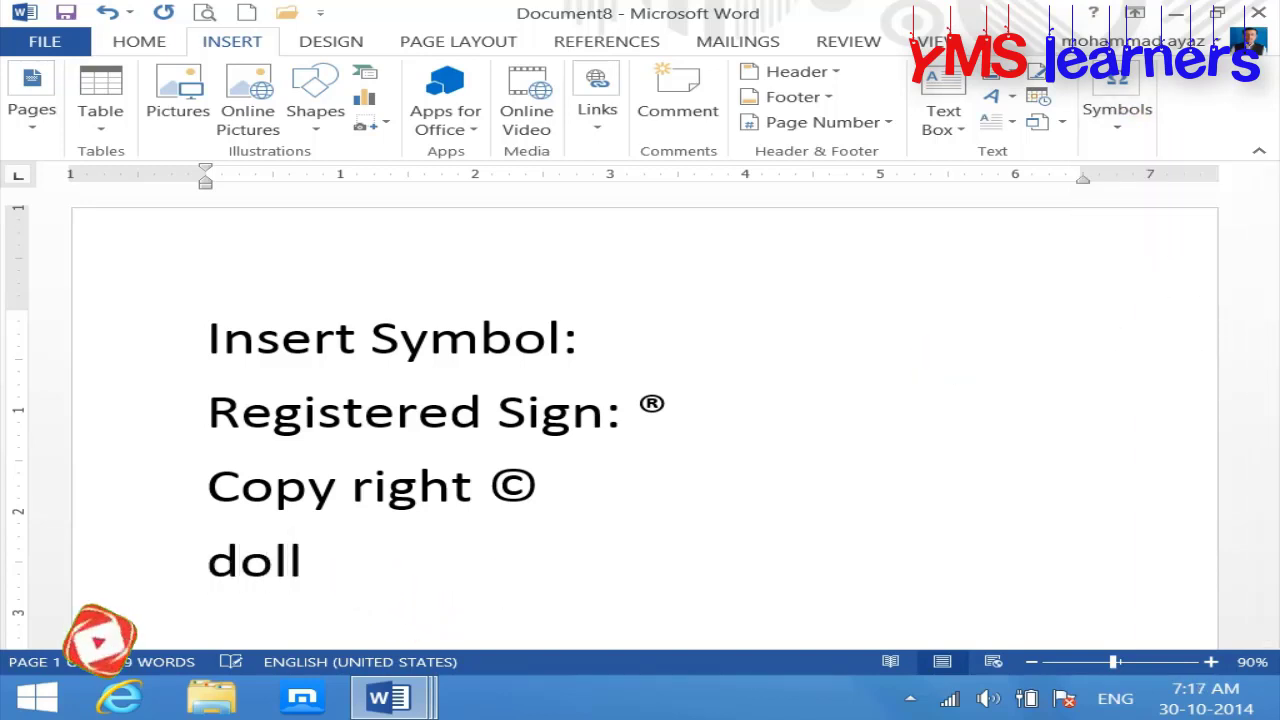
type("ar:")
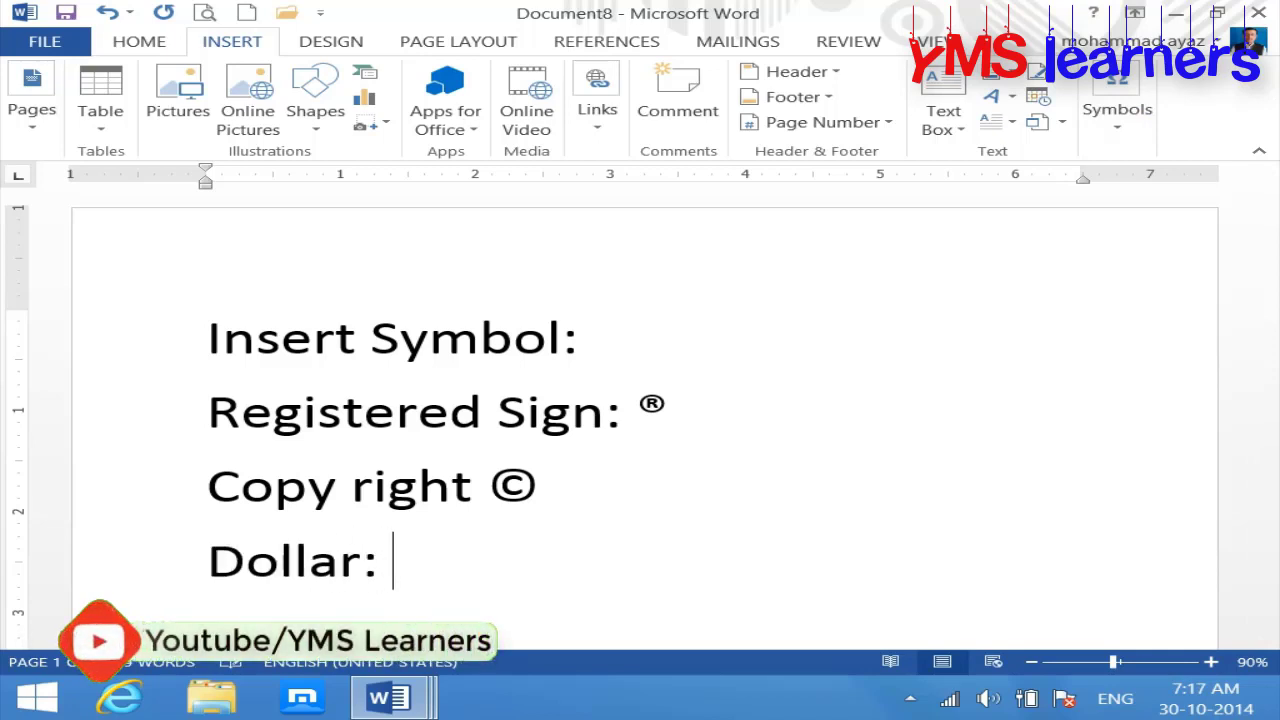
left_click(1120, 118)
left_click(1198, 232)
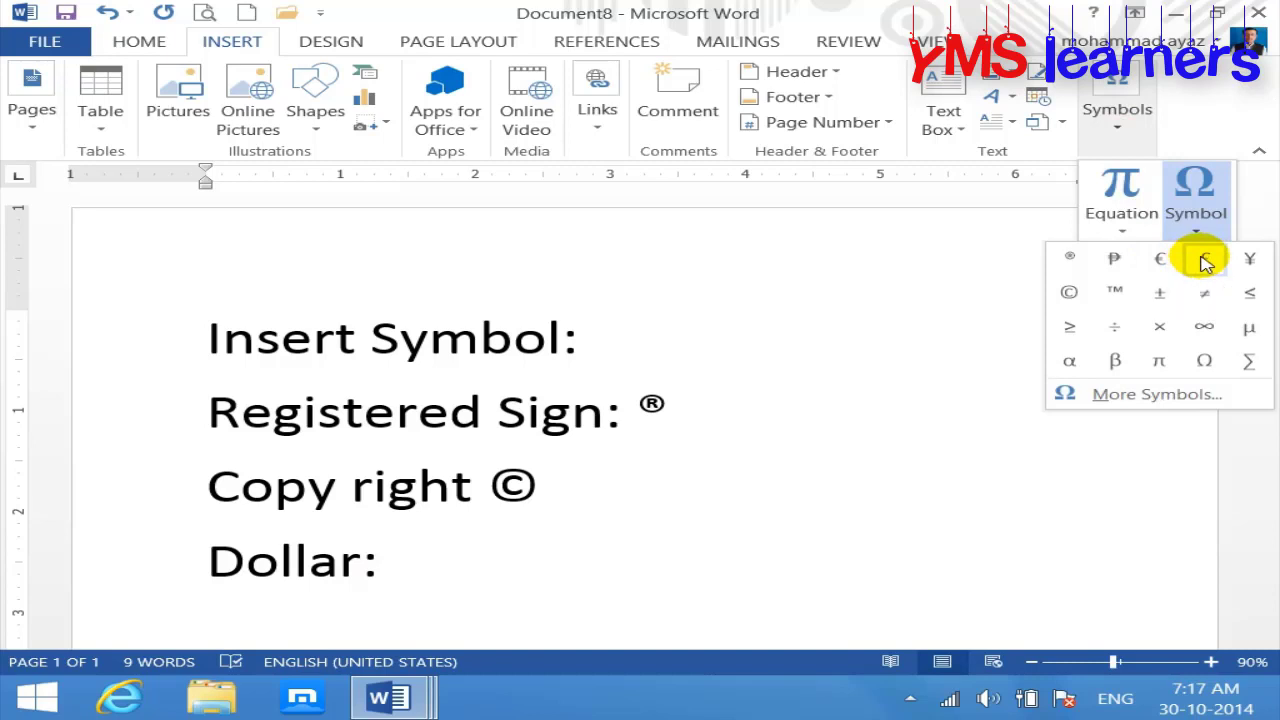
left_click(1158, 394)
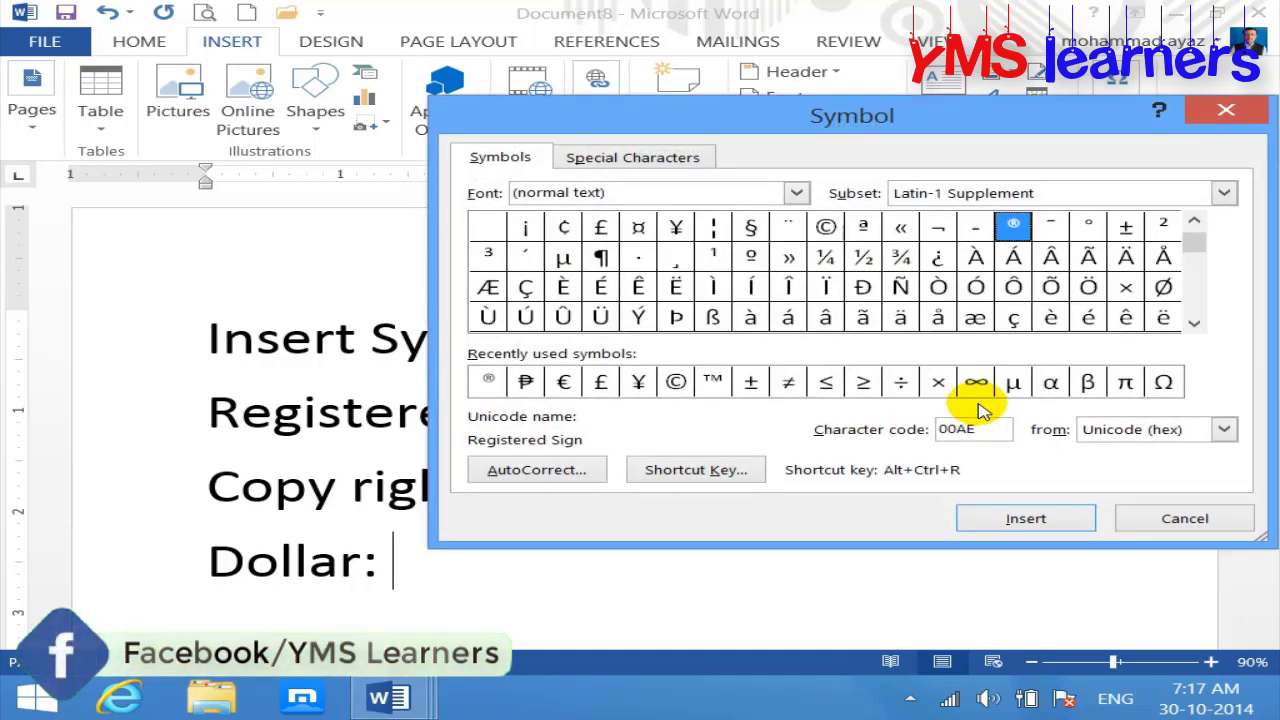
left_click(752, 229)
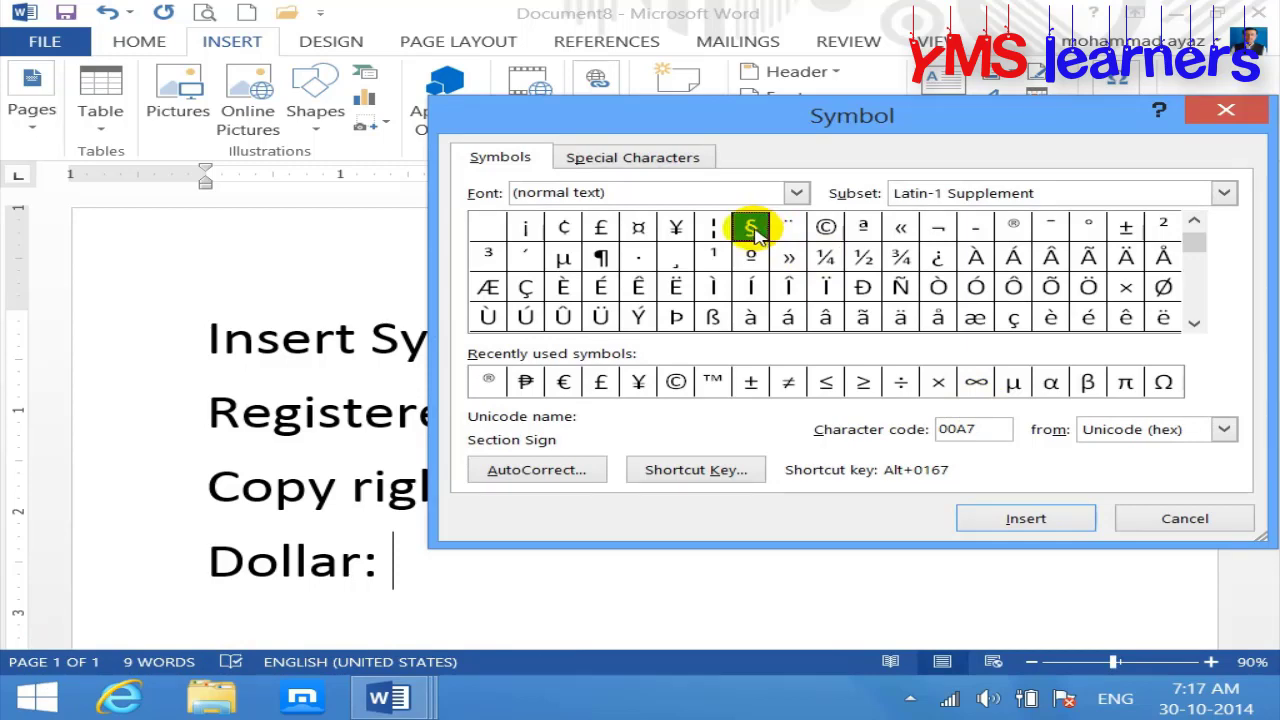
left_click(1194, 322)
left_click(1194, 322)
left_click_drag(1196, 326, 1196, 326)
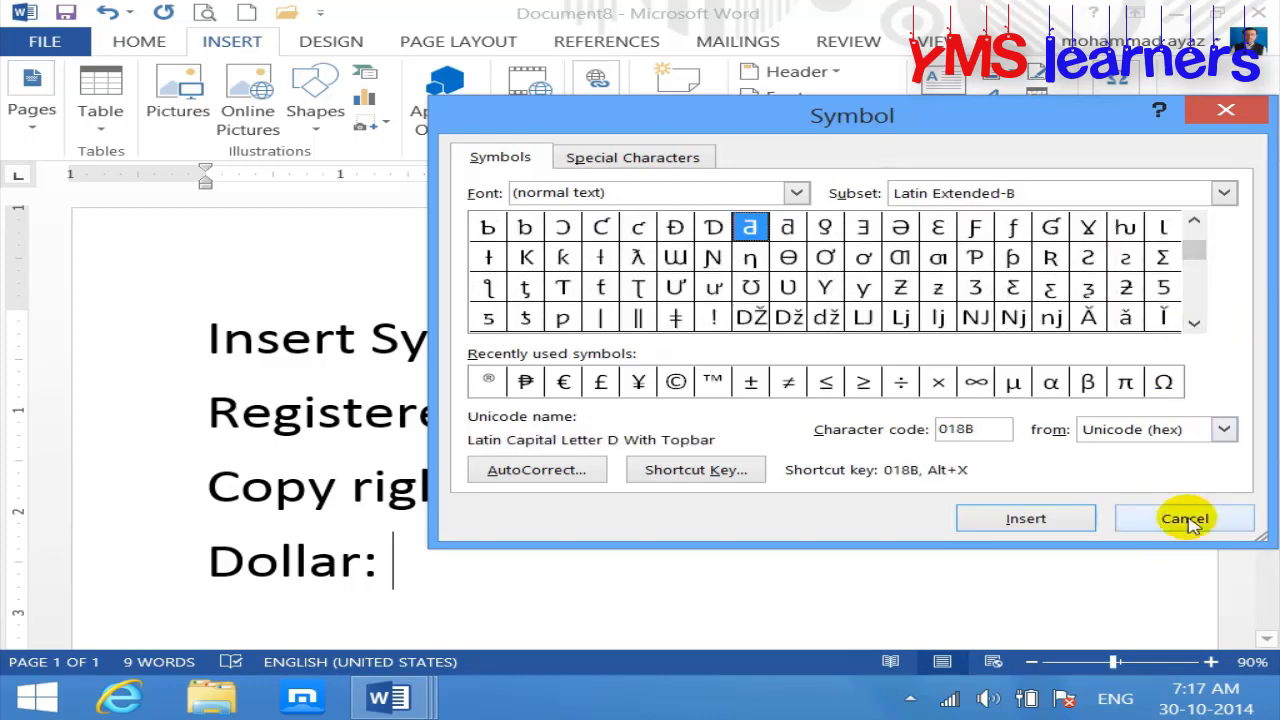
left_click(1183, 518)
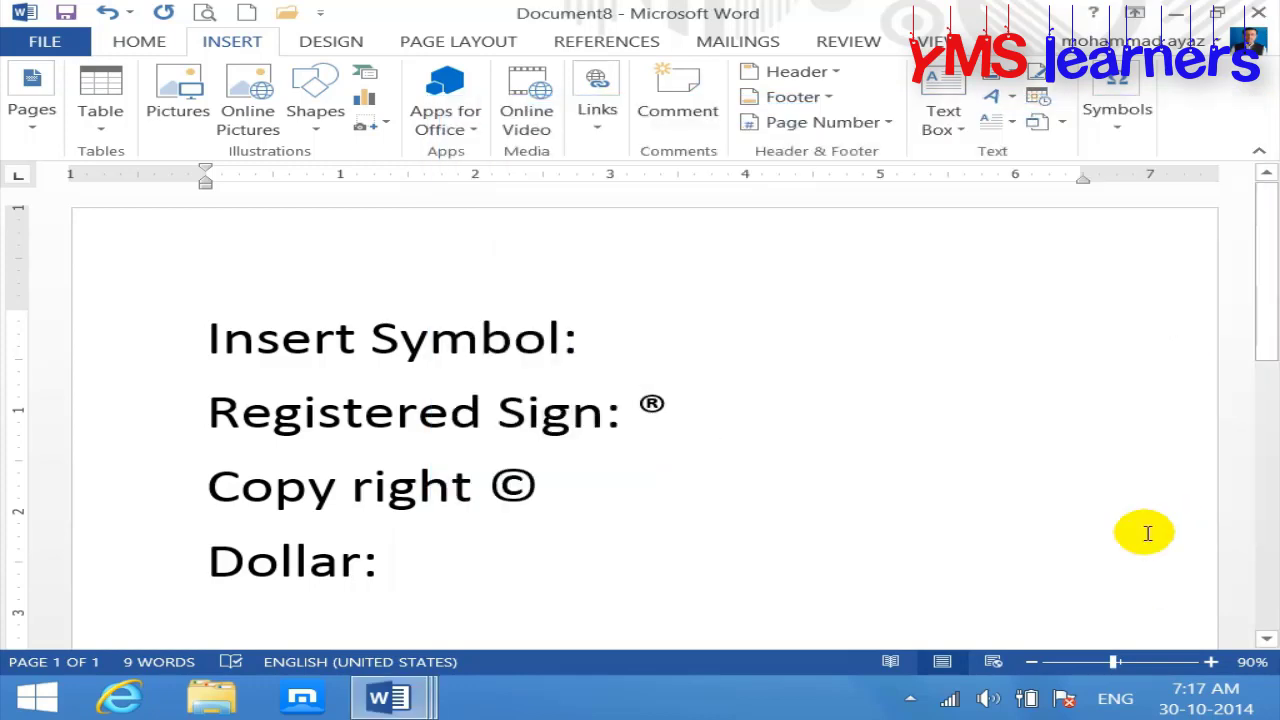
Step: Remove the stray '&' after 'Dollar: $' and start a new line
type("&")
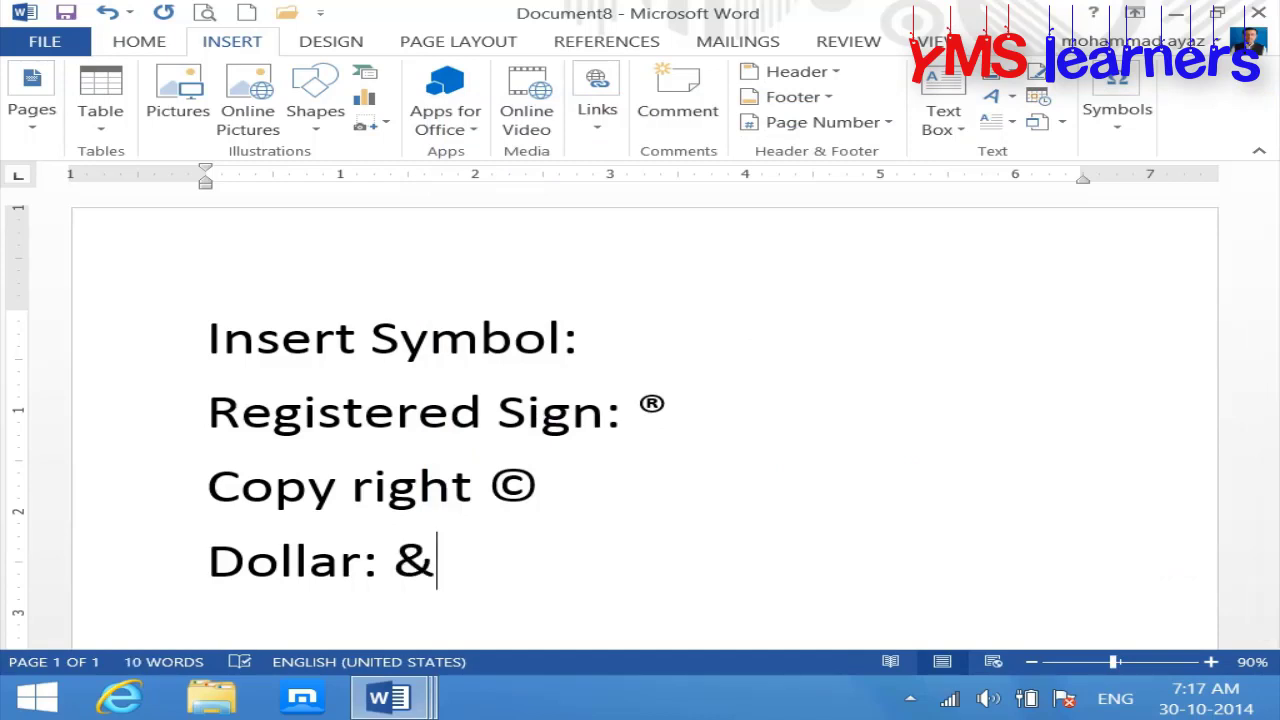
key("BackSpace")
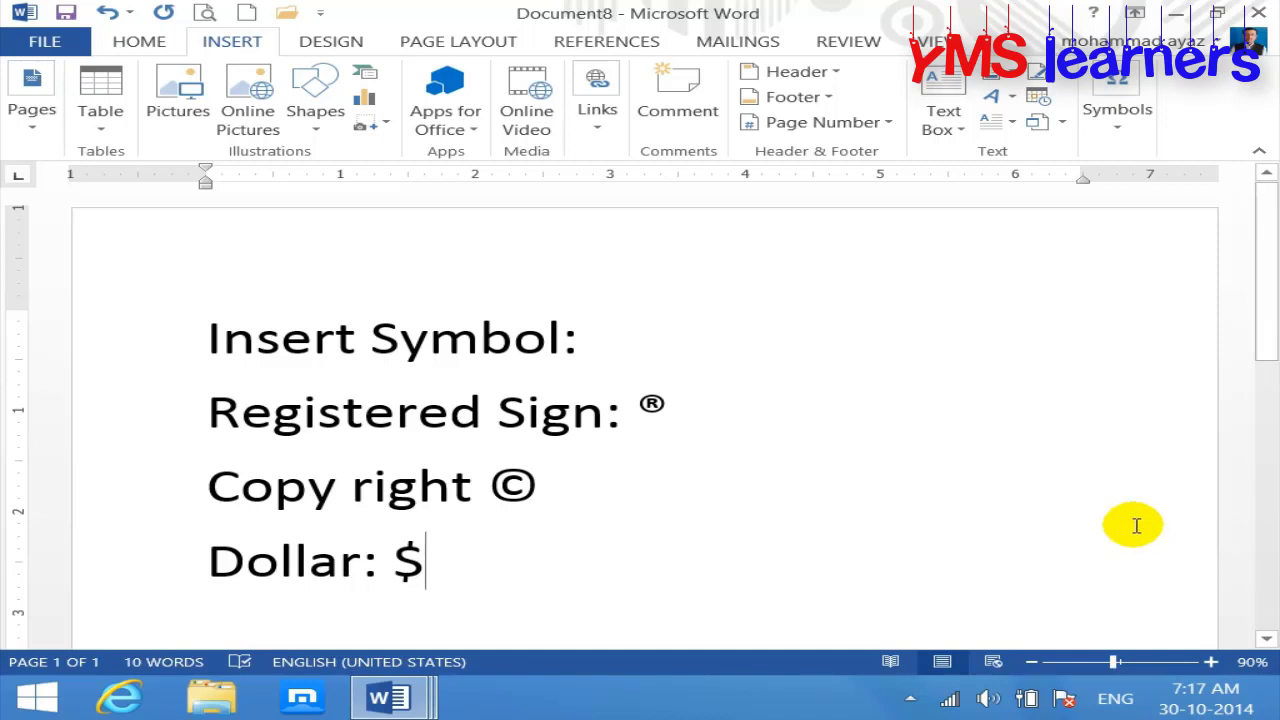
key("Return")
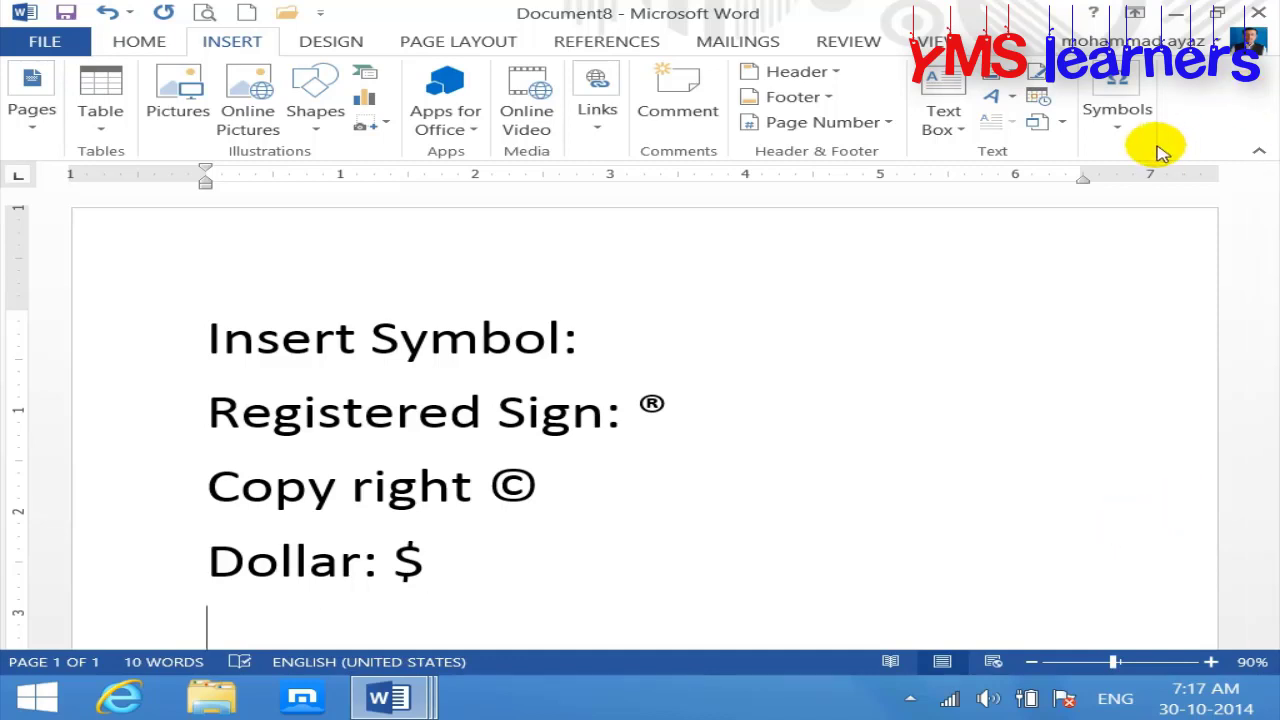
left_click(1119, 120)
left_click(1198, 226)
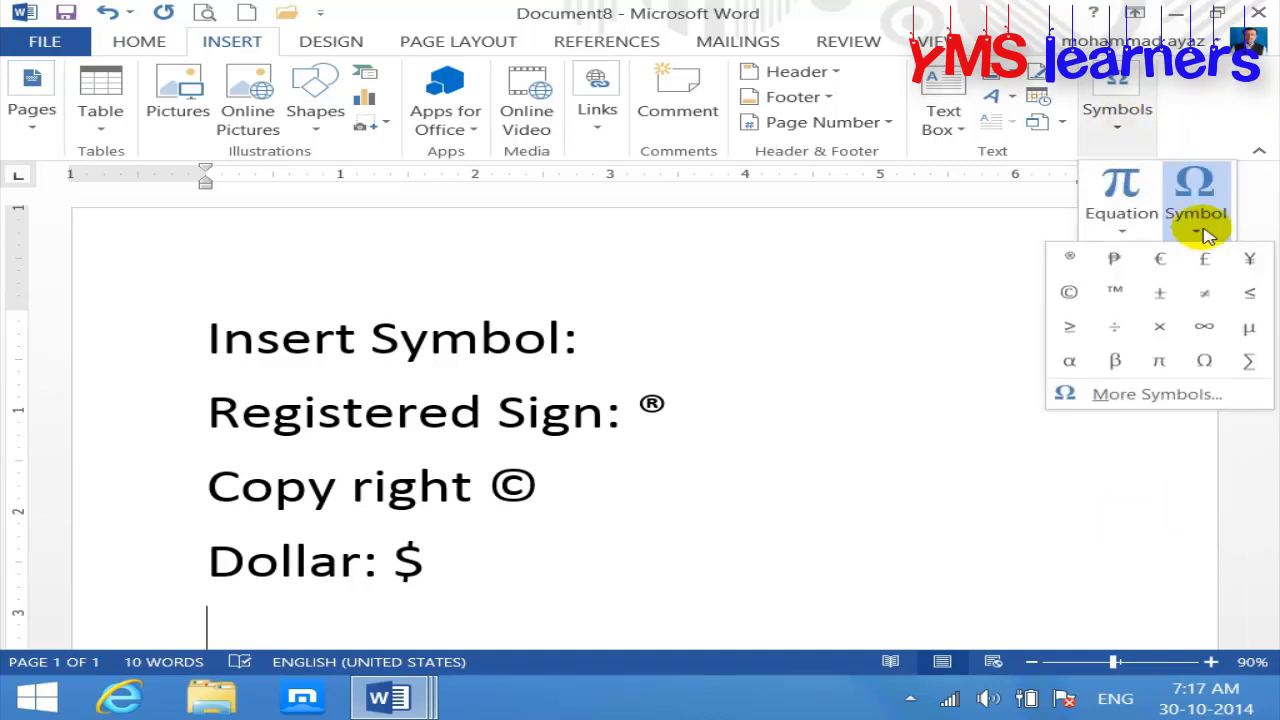
left_click(762, 528)
Step: Type 'Trade mark:', insert the ™ symbol, then start a new blank document
type("ta")
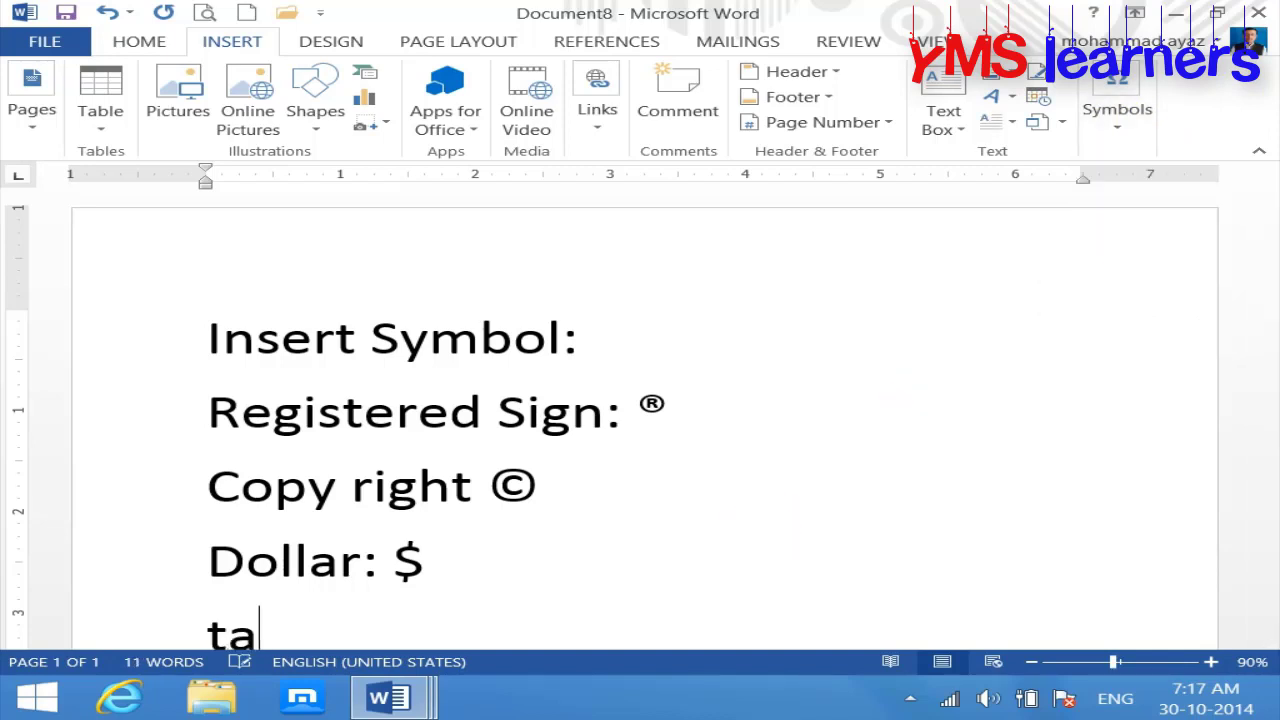
type("de mark:")
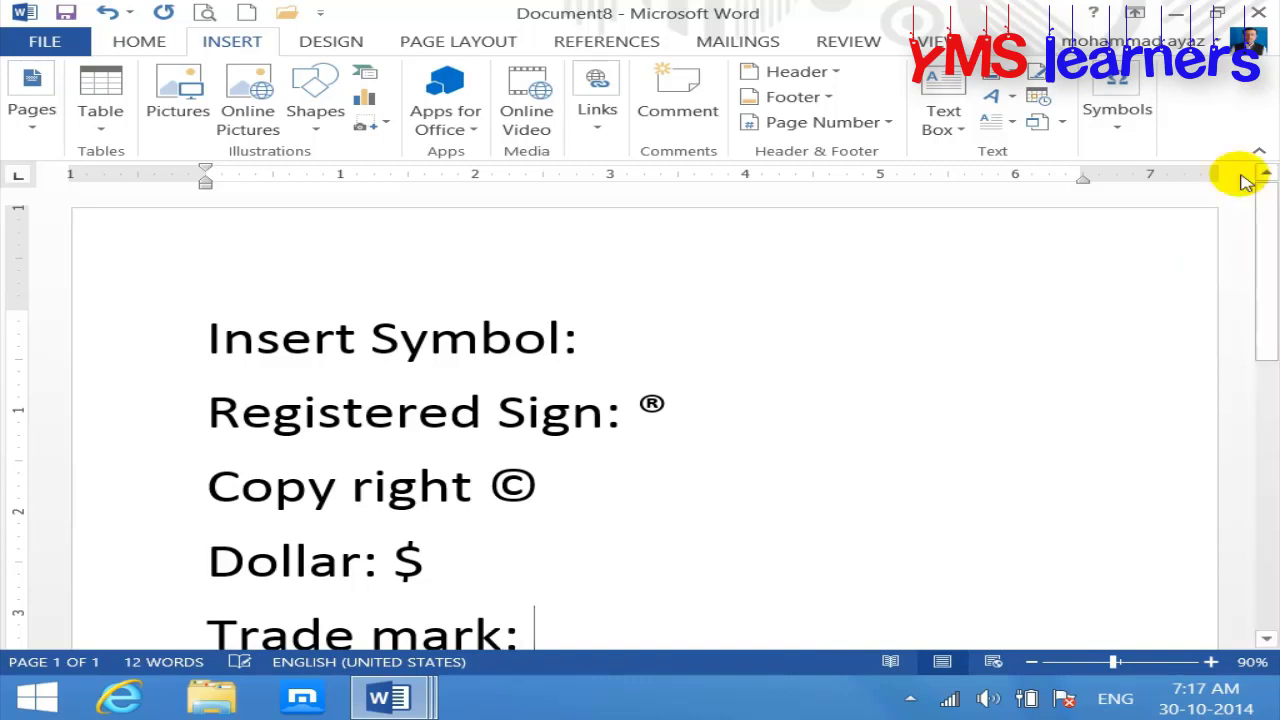
scroll(1257, 257, "down", 2)
type(":")
left_click(1126, 128)
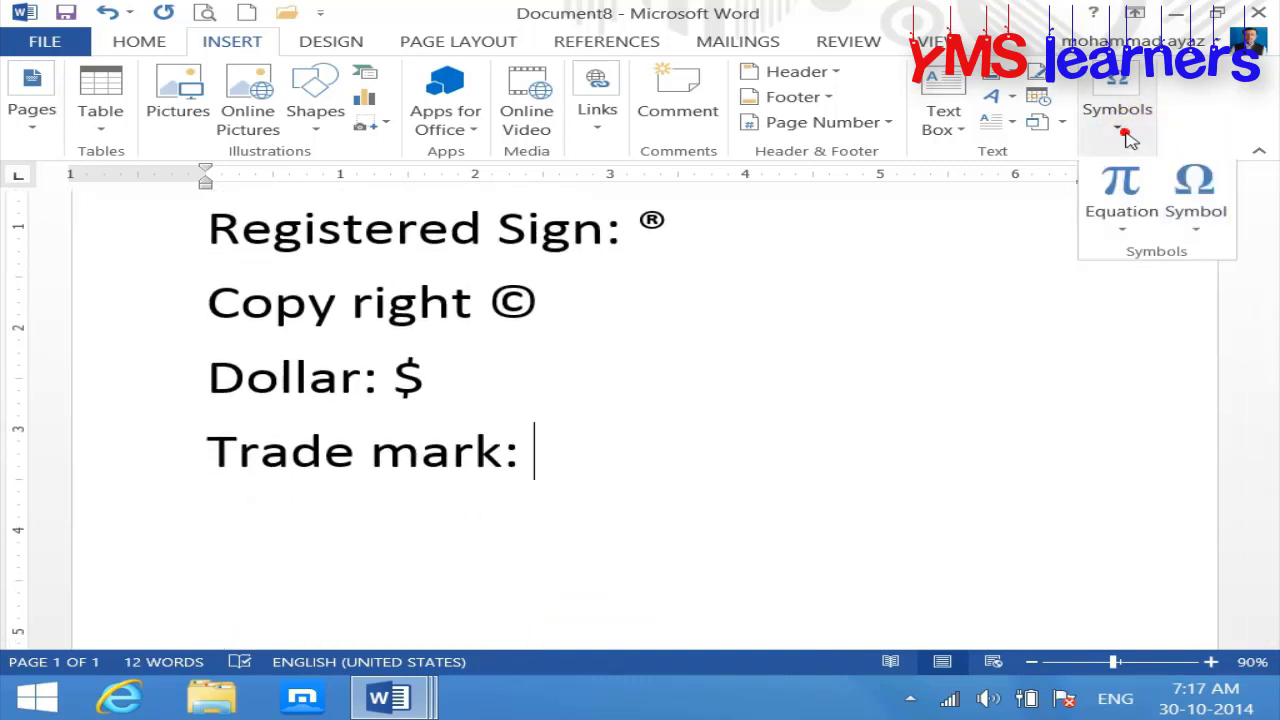
left_click(1200, 215)
left_click(1115, 291)
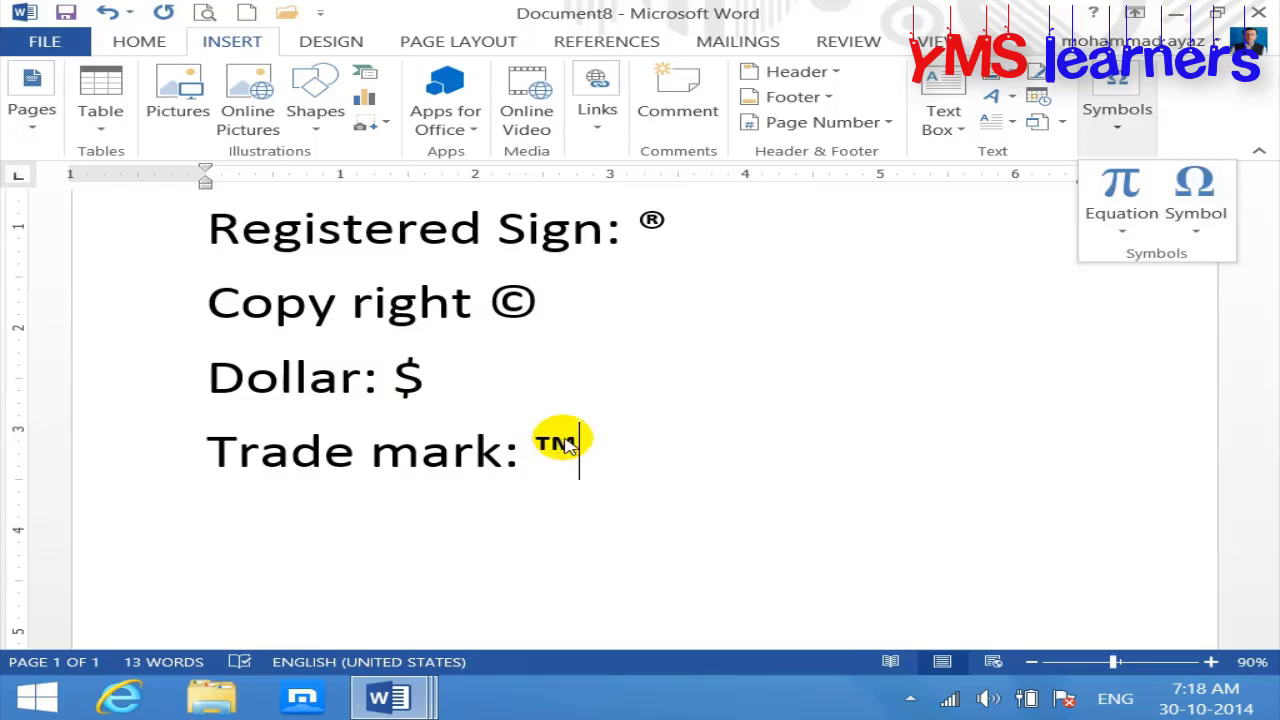
left_click(246, 12)
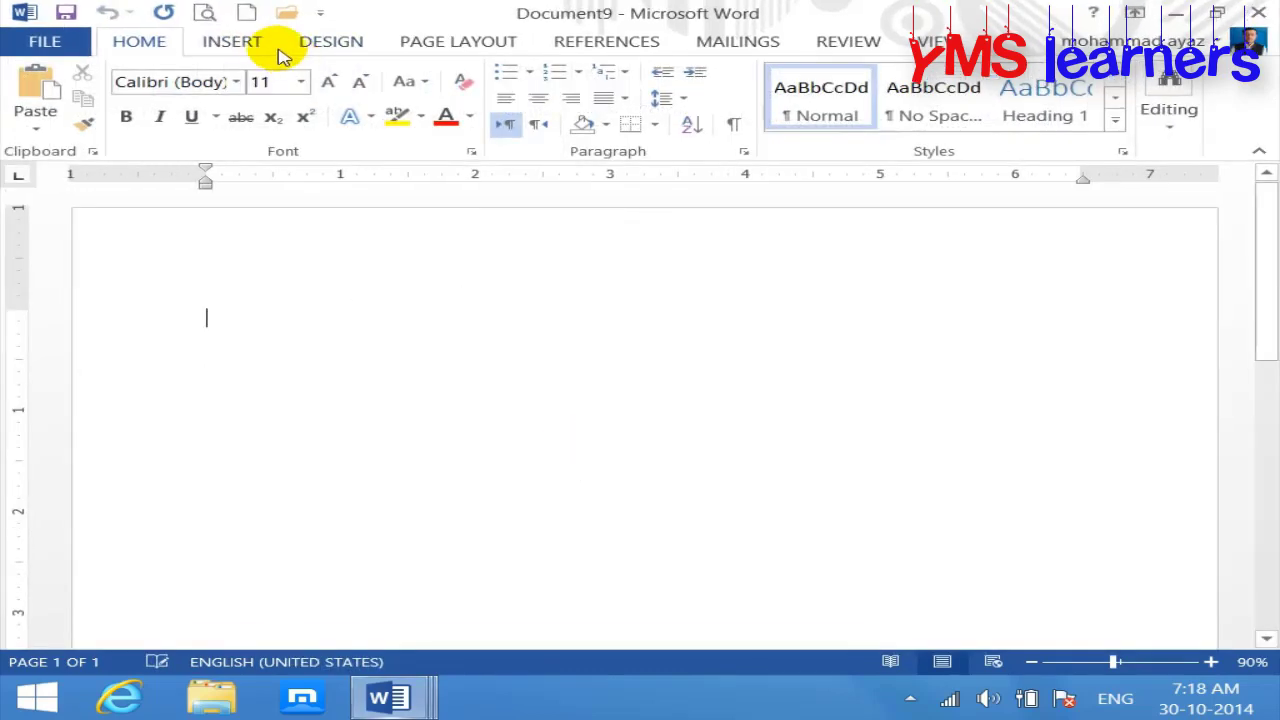
Step: Insert the Wingdings telephone symbol via More Symbols at the start of Document9
left_click(240, 41)
left_click(1108, 125)
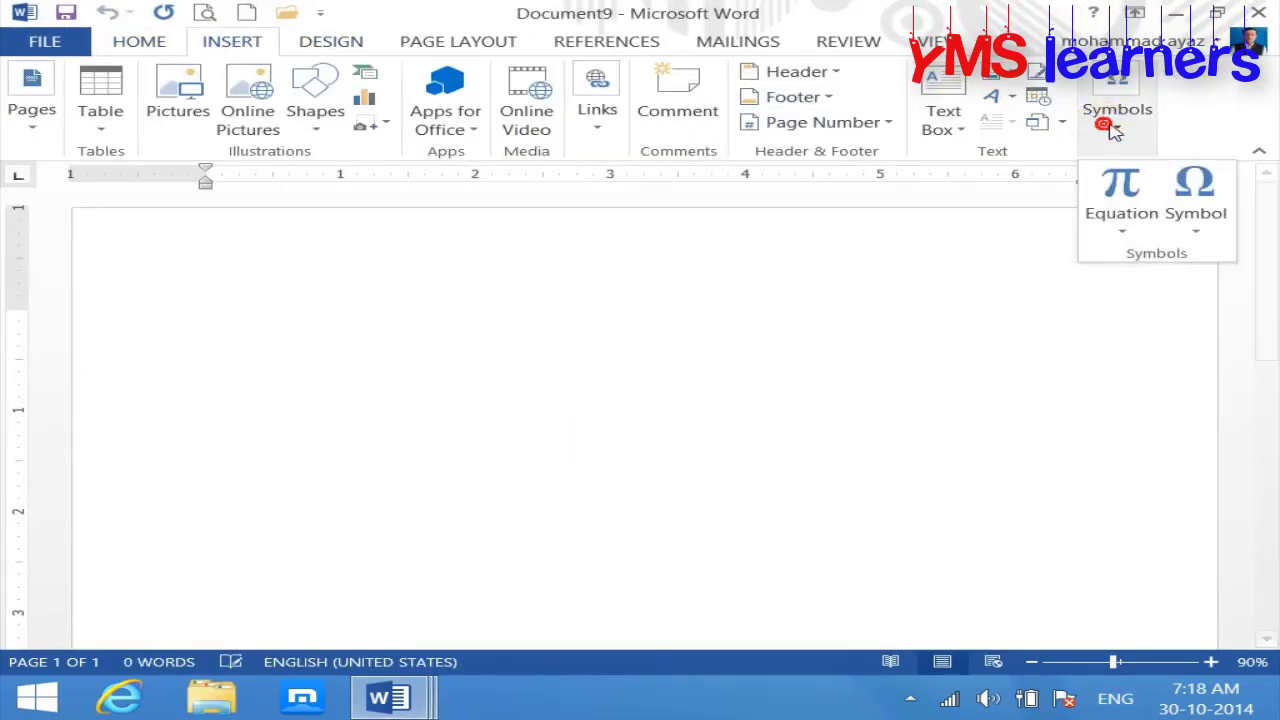
left_click(1195, 215)
left_click(1148, 394)
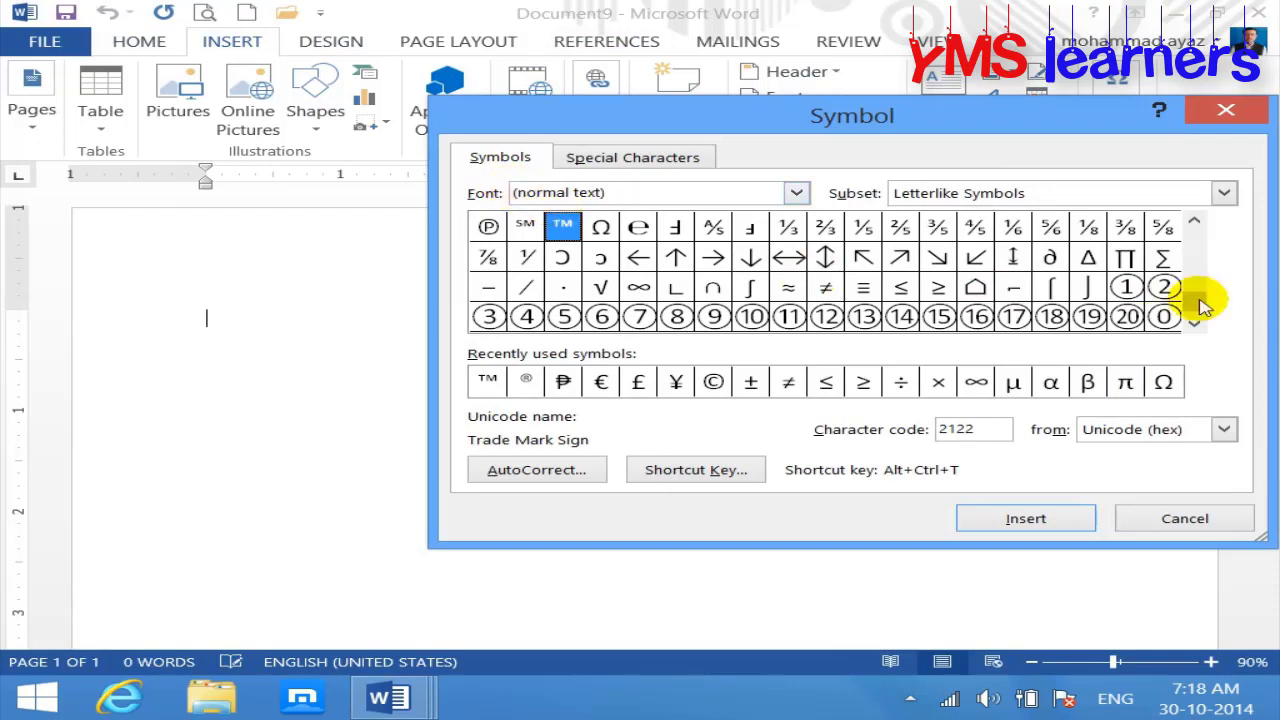
left_click_drag(1197, 310, 1200, 232)
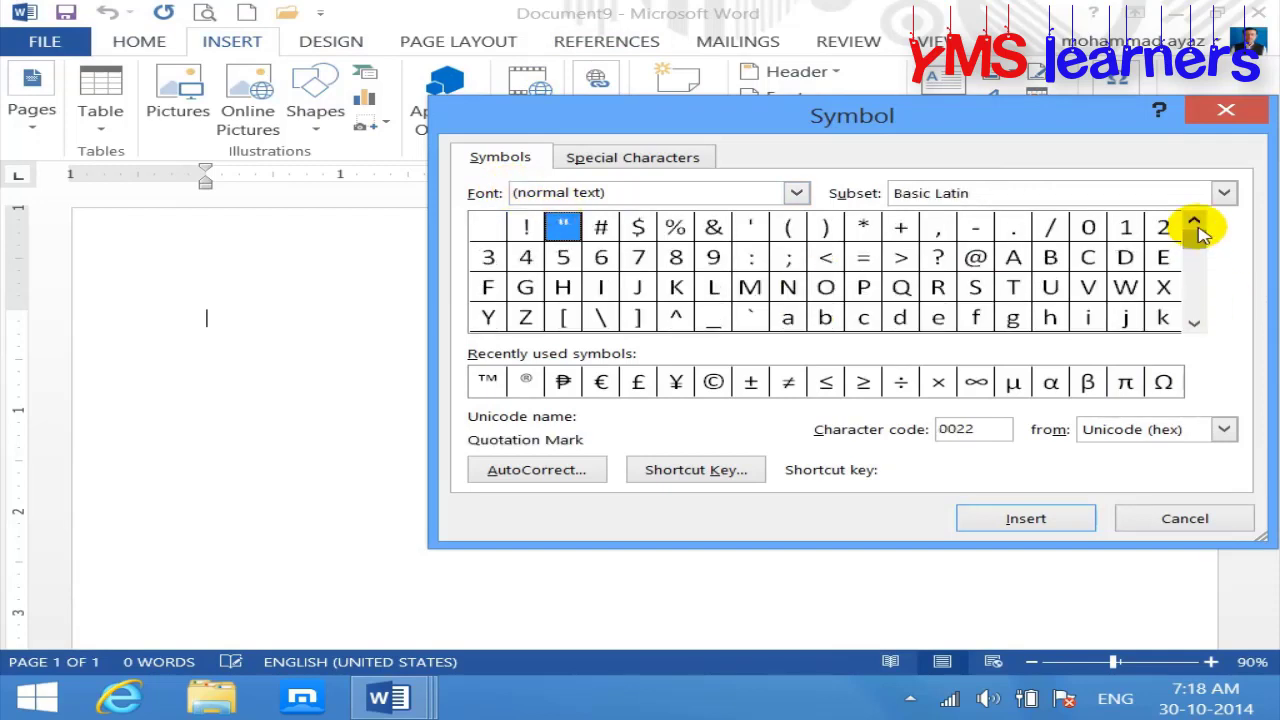
left_click(796, 193)
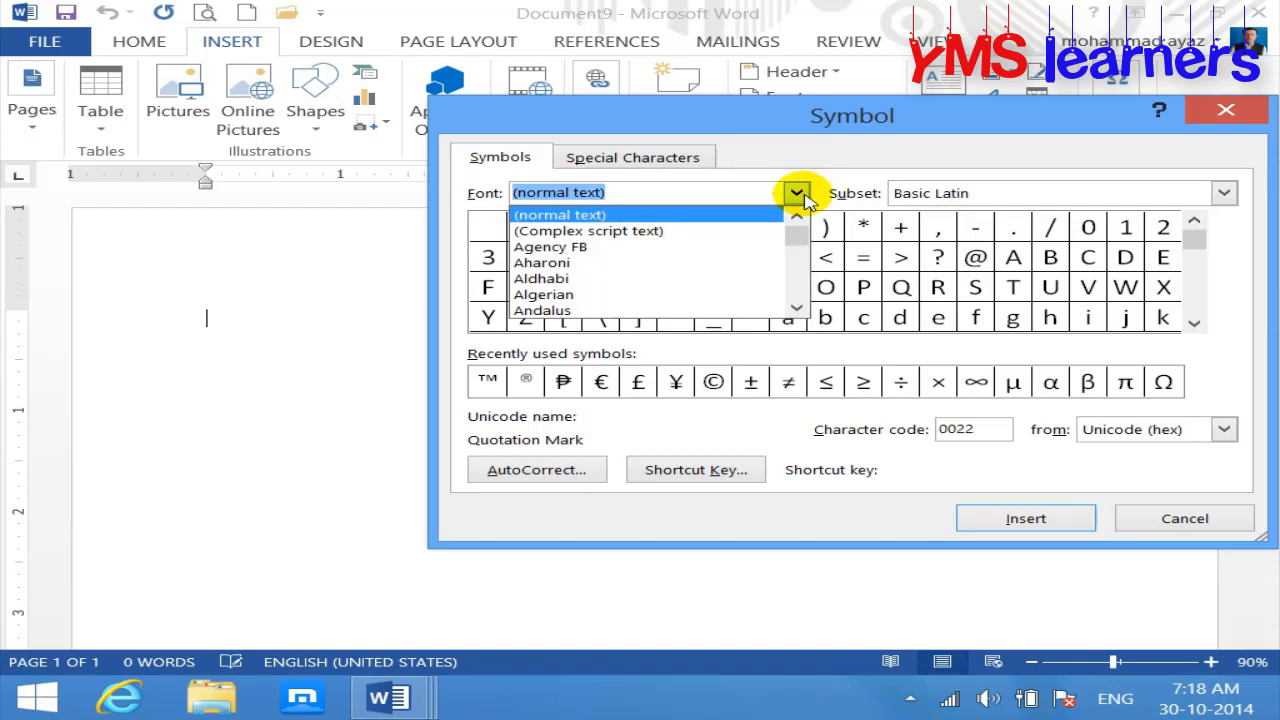
type("w")
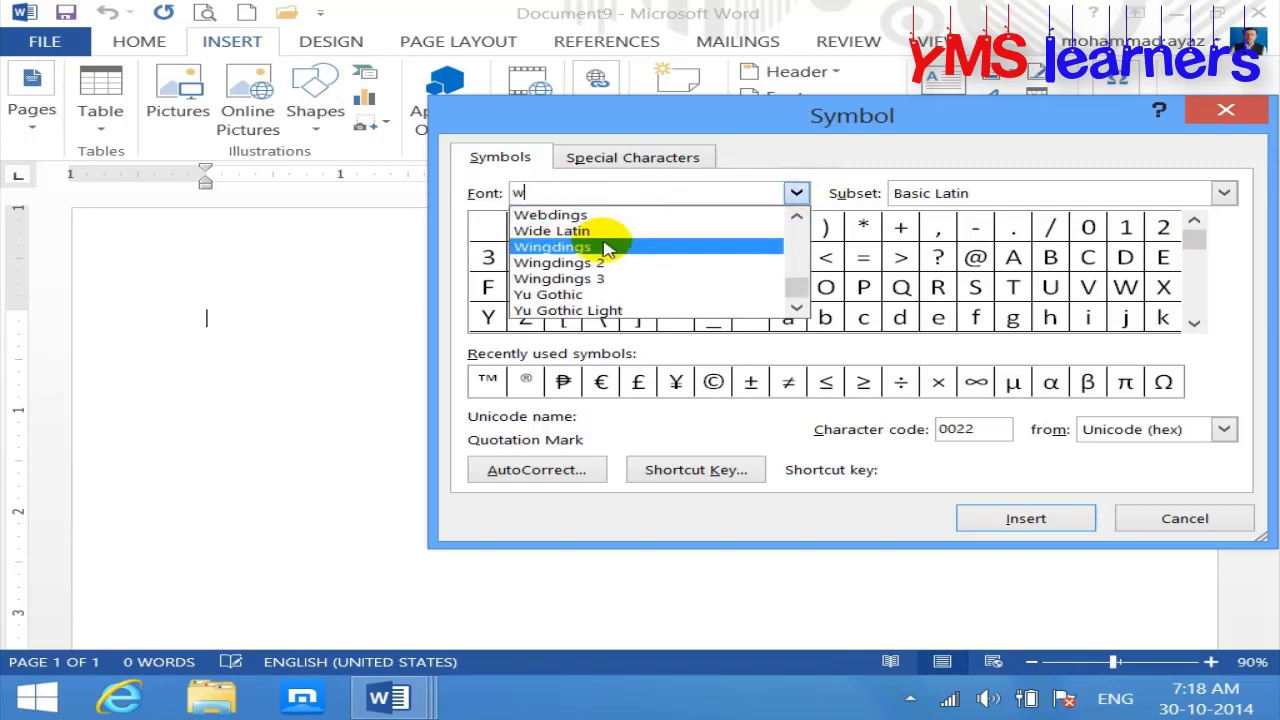
left_click(604, 248)
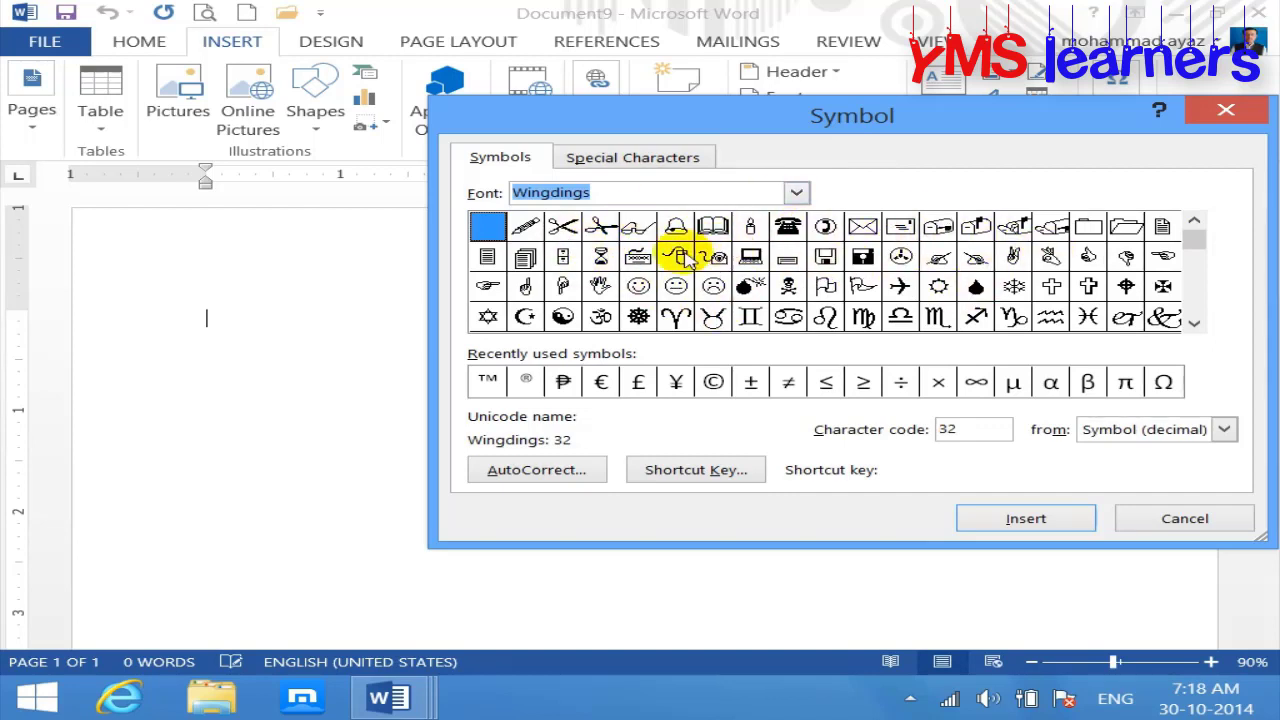
left_click(787, 226)
left_click(1064, 521)
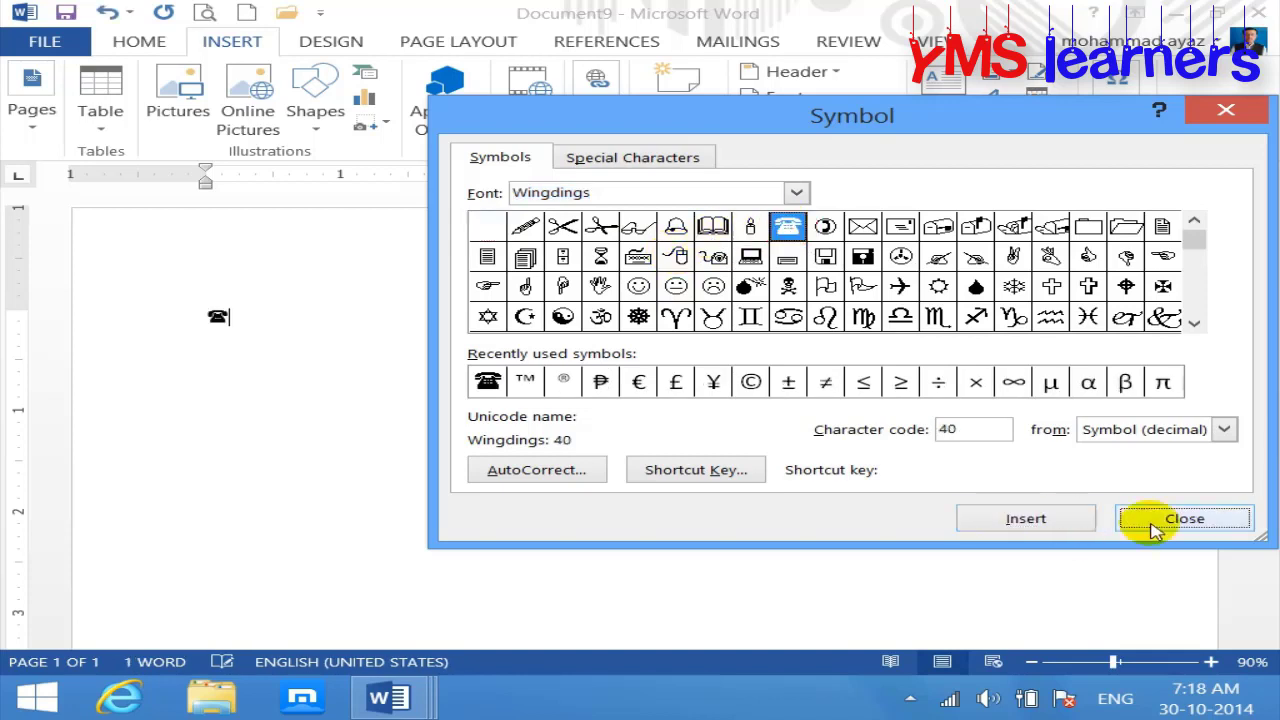
left_click(1150, 521)
type("a")
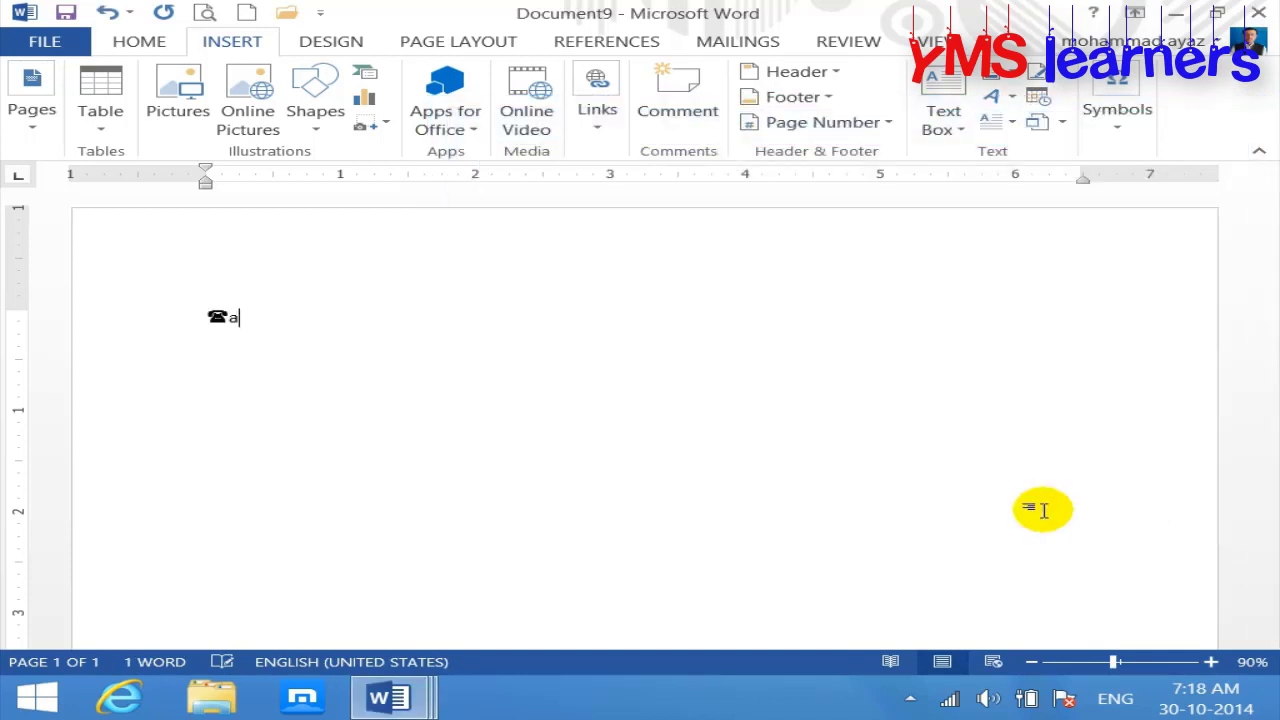
key("ctrl+a")
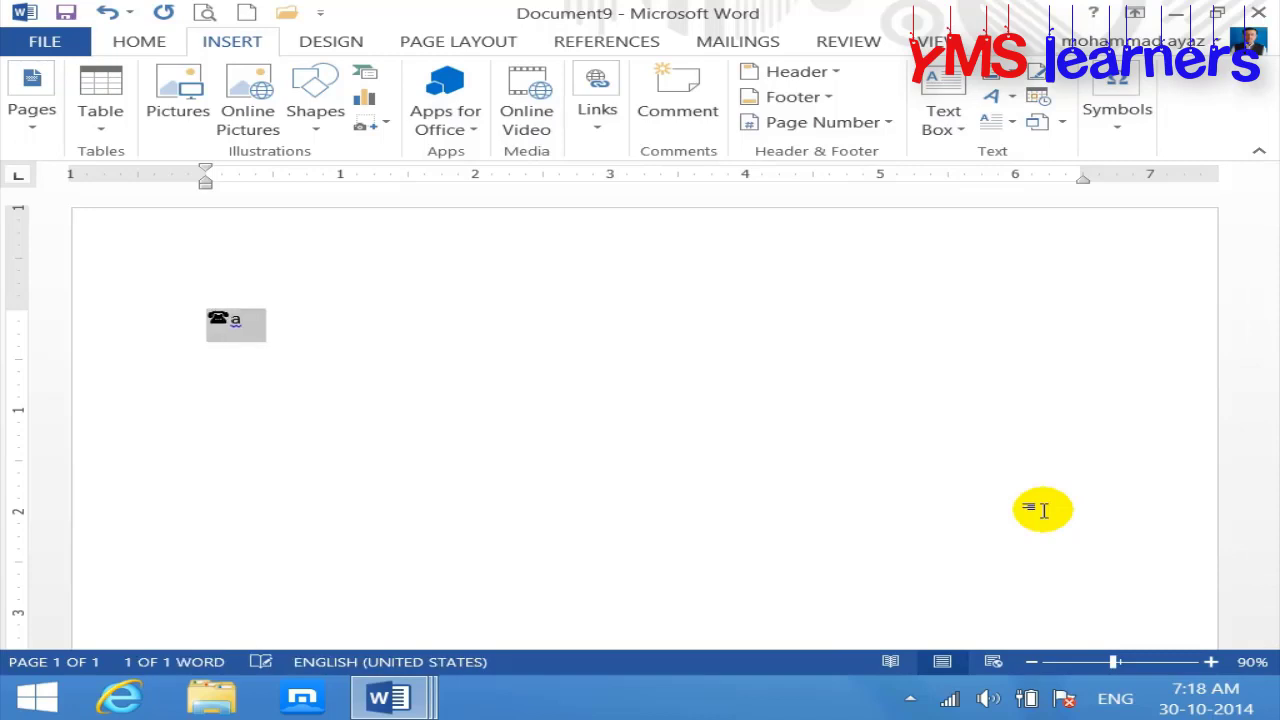
key("ctrl+bracketright")
key("ctrl+bracketright")
key("ctrl+bracketright")
key("ctrl+bracketright")
key("ctrl+bracketright")
key("ctrl+bracketright")
key("ctrl+bracketright")
key("ctrl+bracketright")
key("ctrl+bracketright")
key("ctrl+bracketright")
key("ctrl+bracketright")
key("ctrl+bracketright")
key("ctrl+bracketright")
key("ctrl+bracketright")
key("ctrl+bracketright")
key("ctrl+bracketright")
key("ctrl+bracketright")
key("ctrl+bracketright")
key("ctrl+bracketright")
key("ctrl+bracketright")
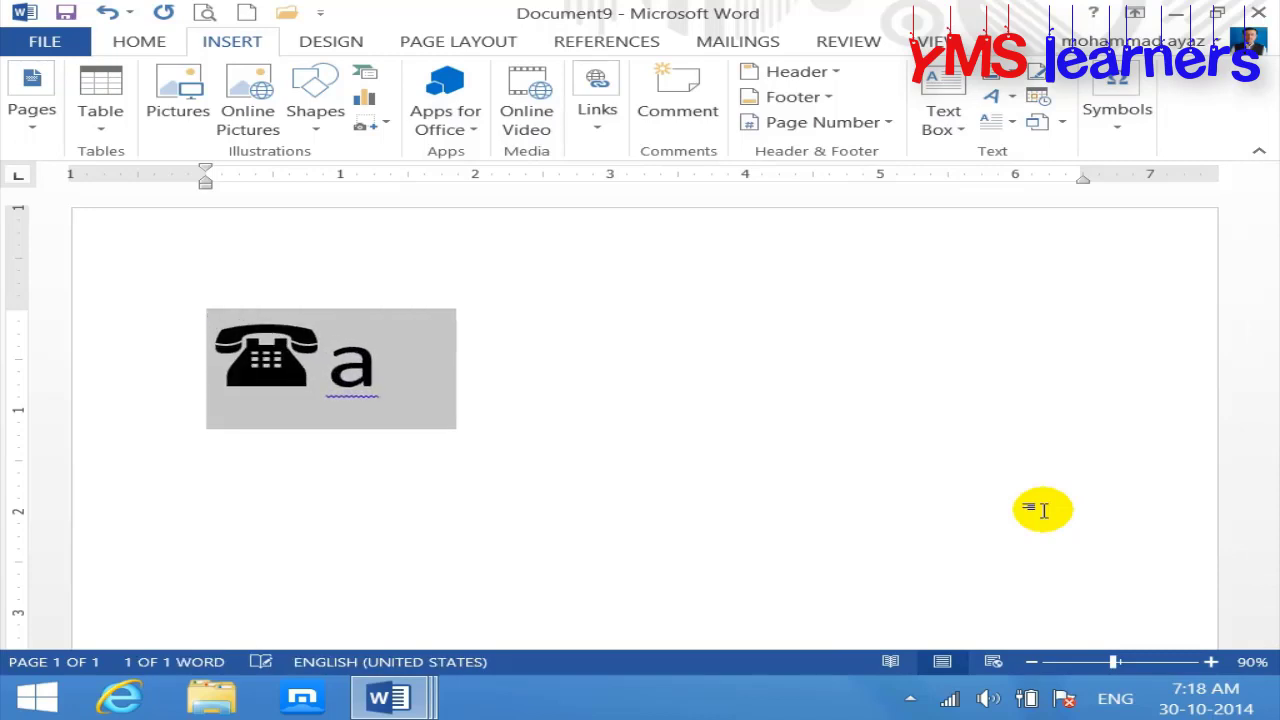
key("Right")
key("BackSpace")
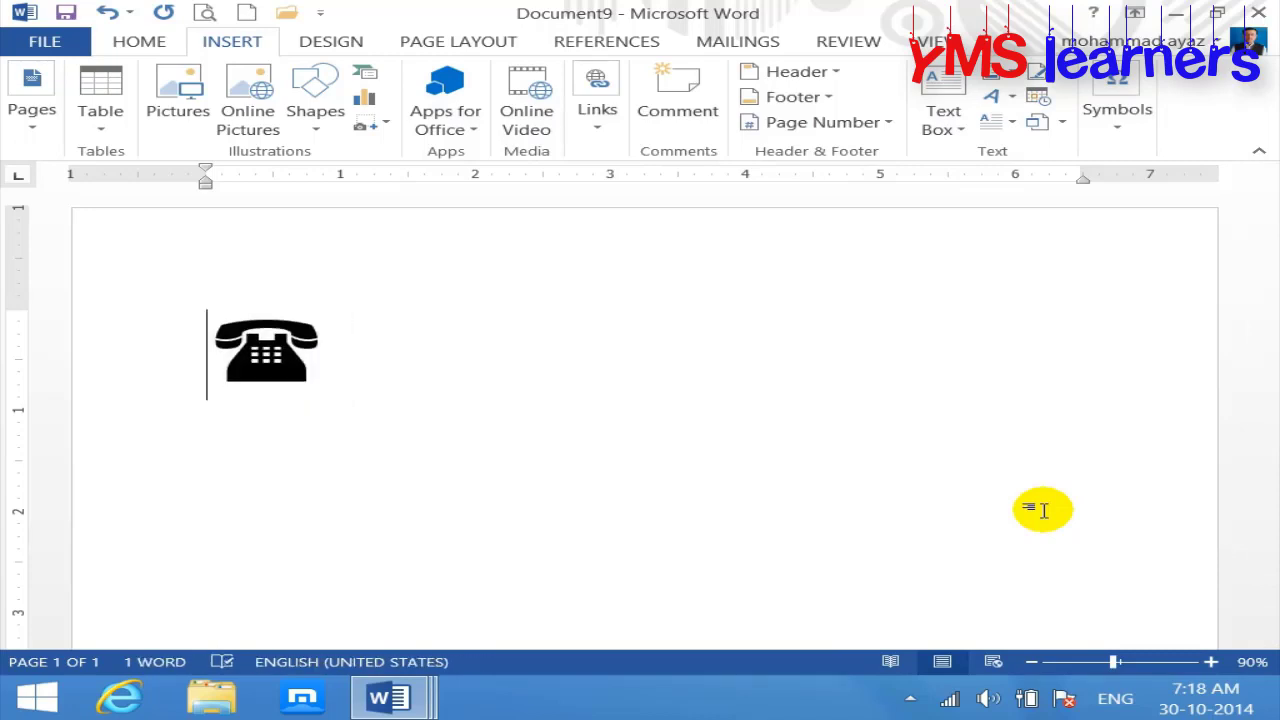
type("PH")
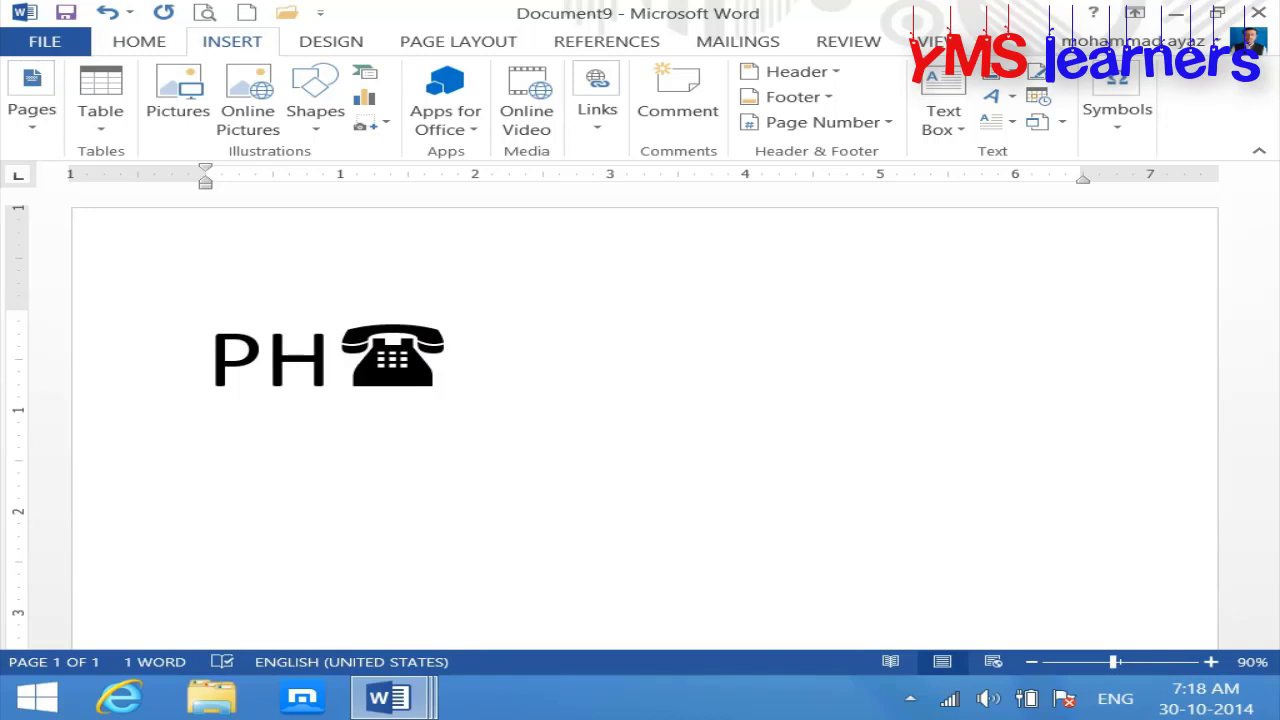
key("Return")
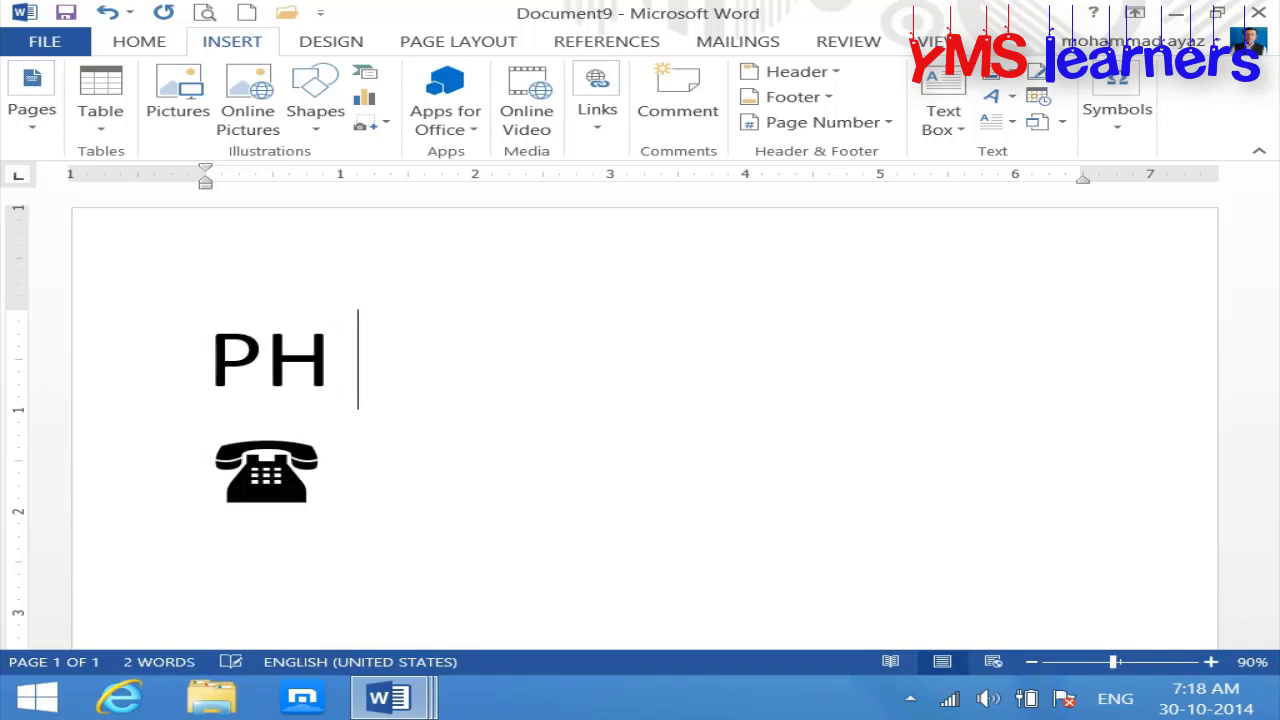
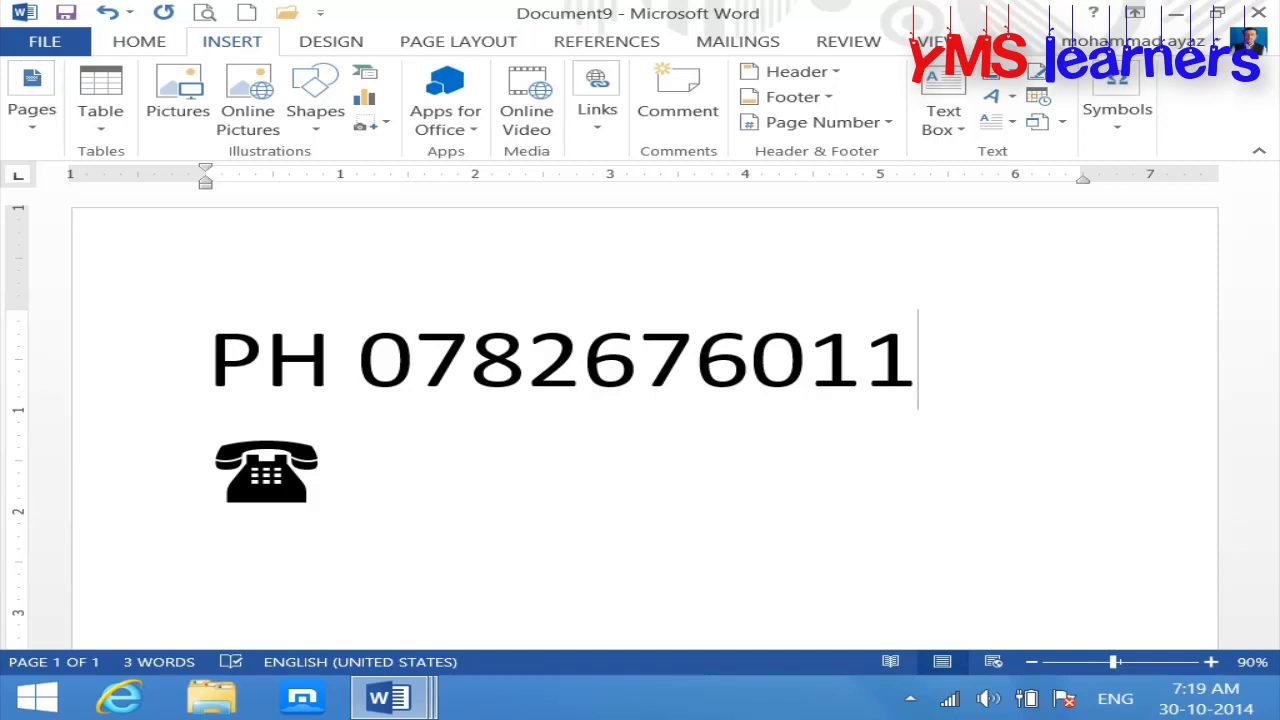
left_click(358, 368)
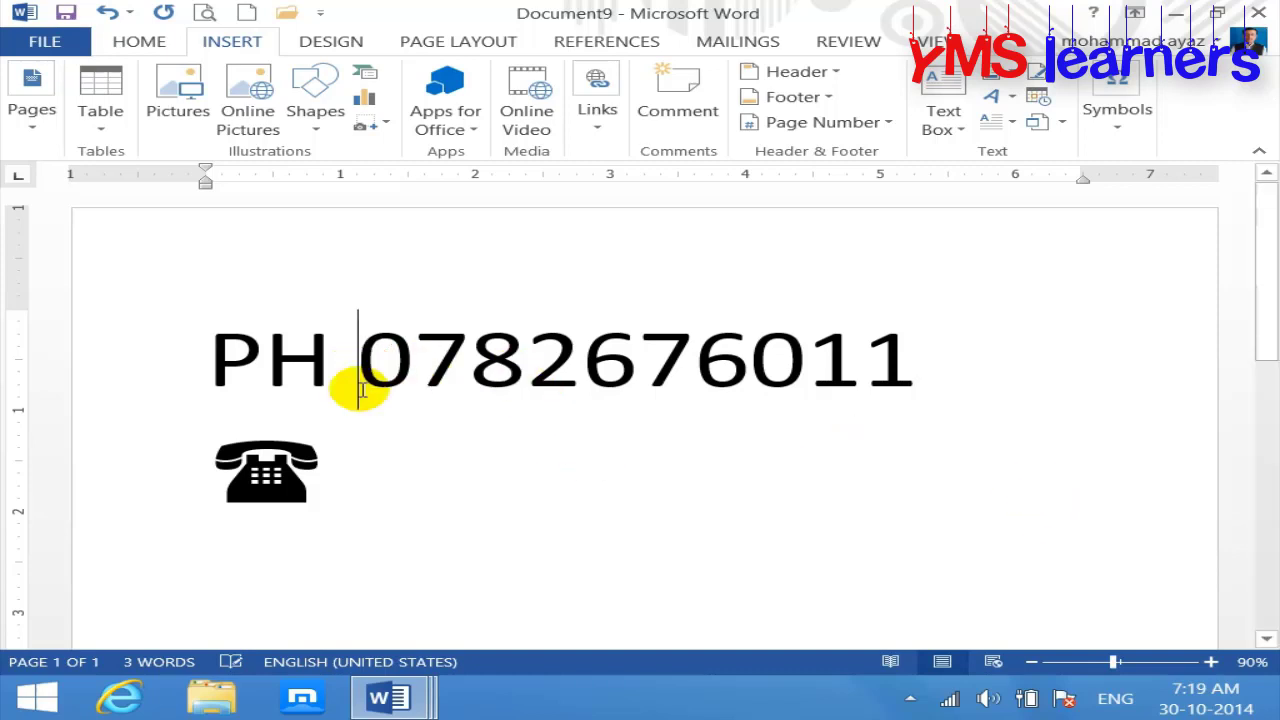
key("BackSpace")
key("BackSpace")
key("BackSpace")
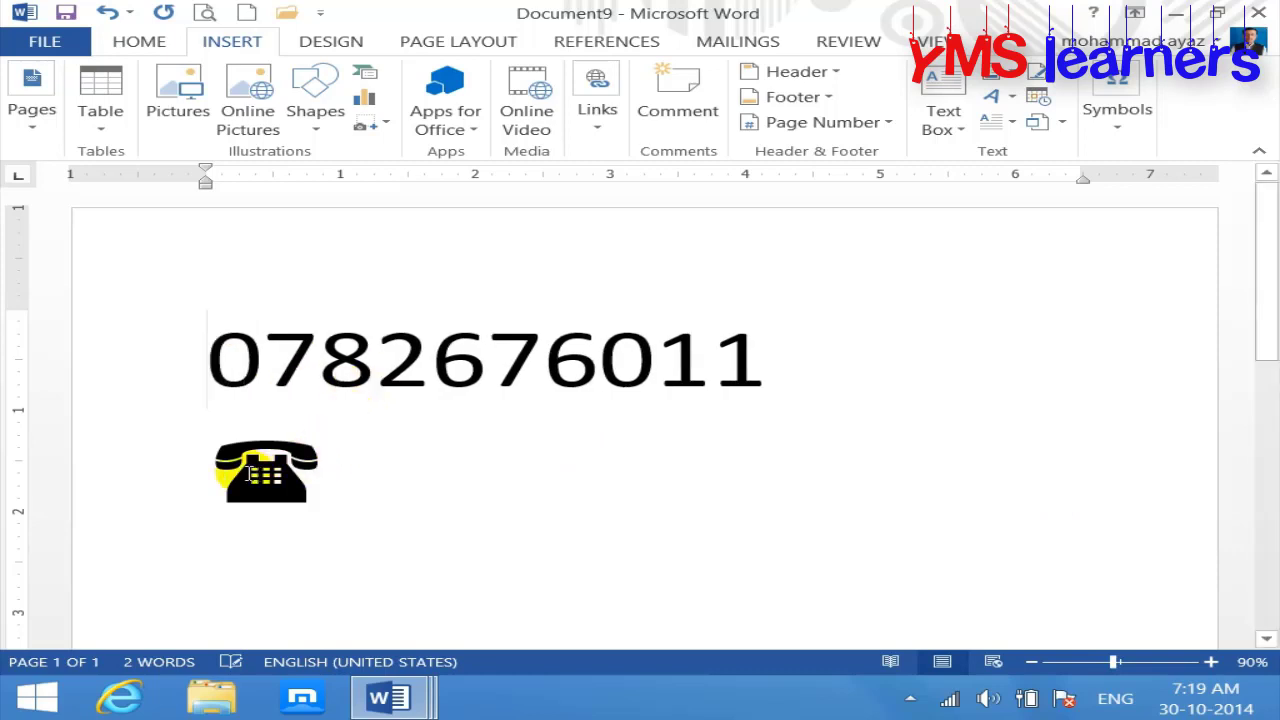
left_click(231, 465)
left_click(323, 476, "shift")
key("BackSpace")
key("BackSpace")
left_click(216, 368)
key("ctrl+z")
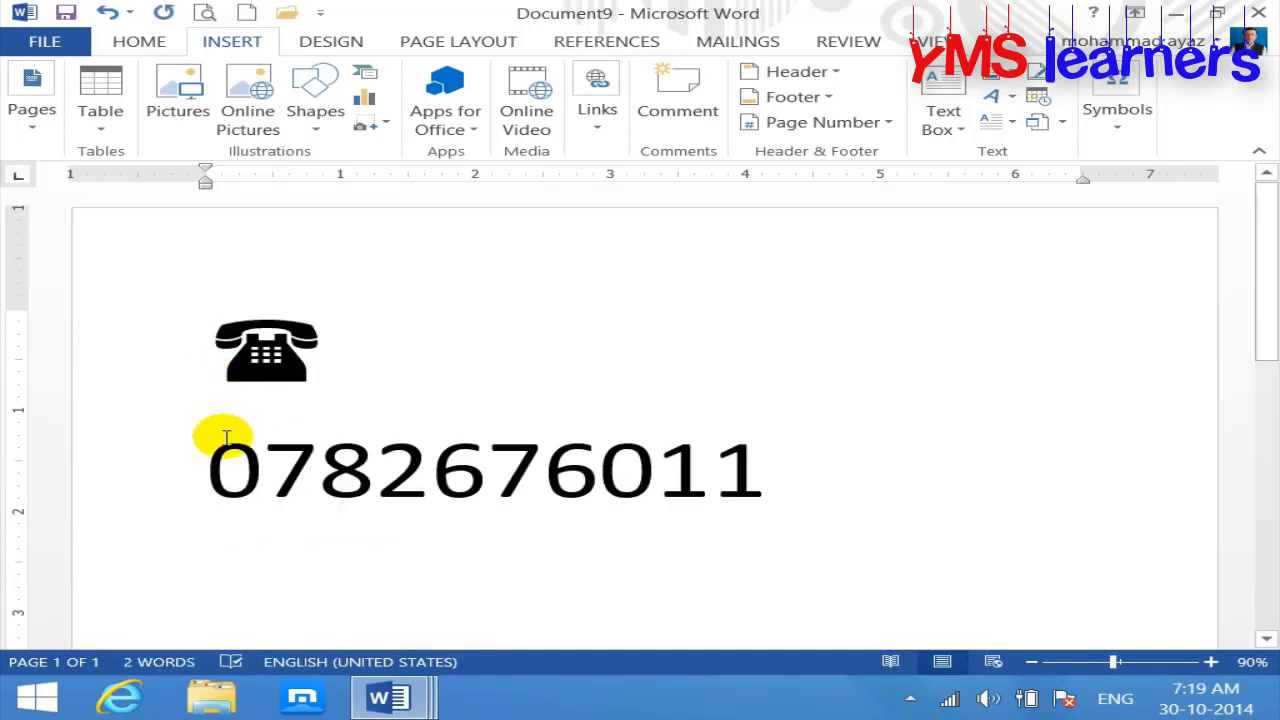
key("BackSpace")
Step: Shrink the phone number line's font two sizes and start a new line below it
left_click(470, 472)
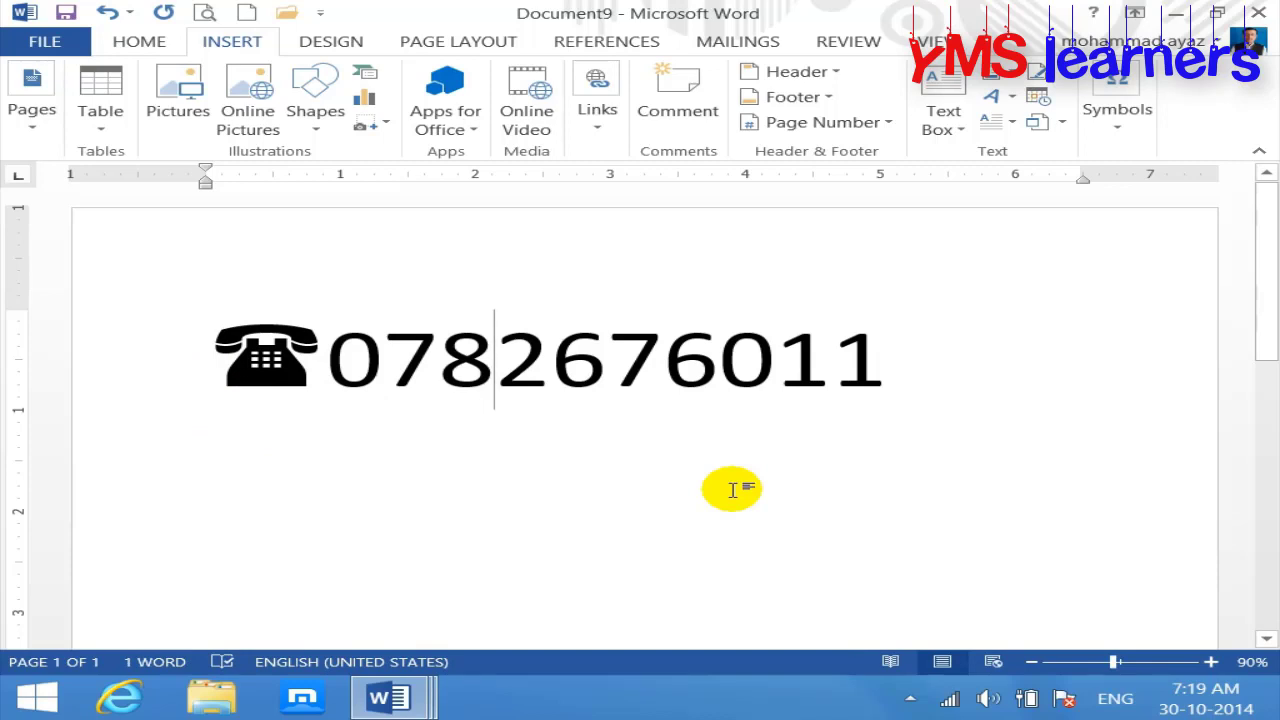
key("ctrl+a")
key("ctrl+shift+comma")
key("ctrl+shift+comma")
key("ctrl+shift+comma")
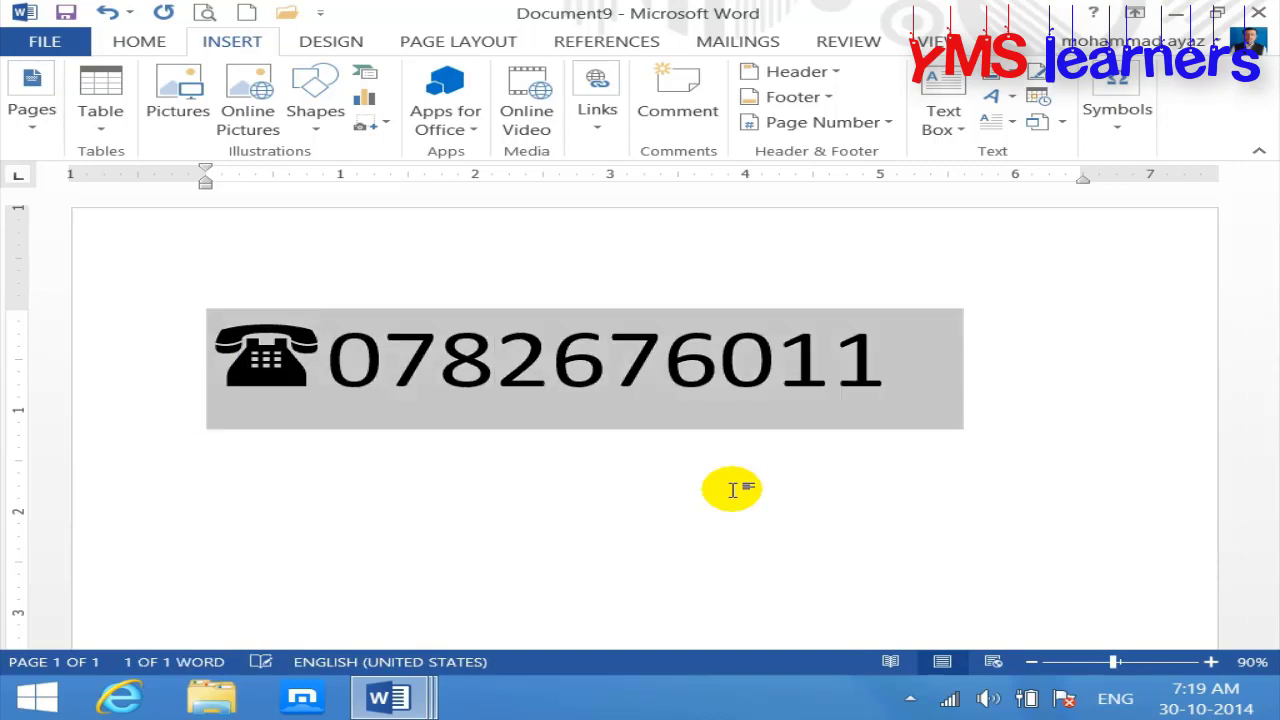
key("ctrl+shift+comma")
key("ctrl+shift+comma")
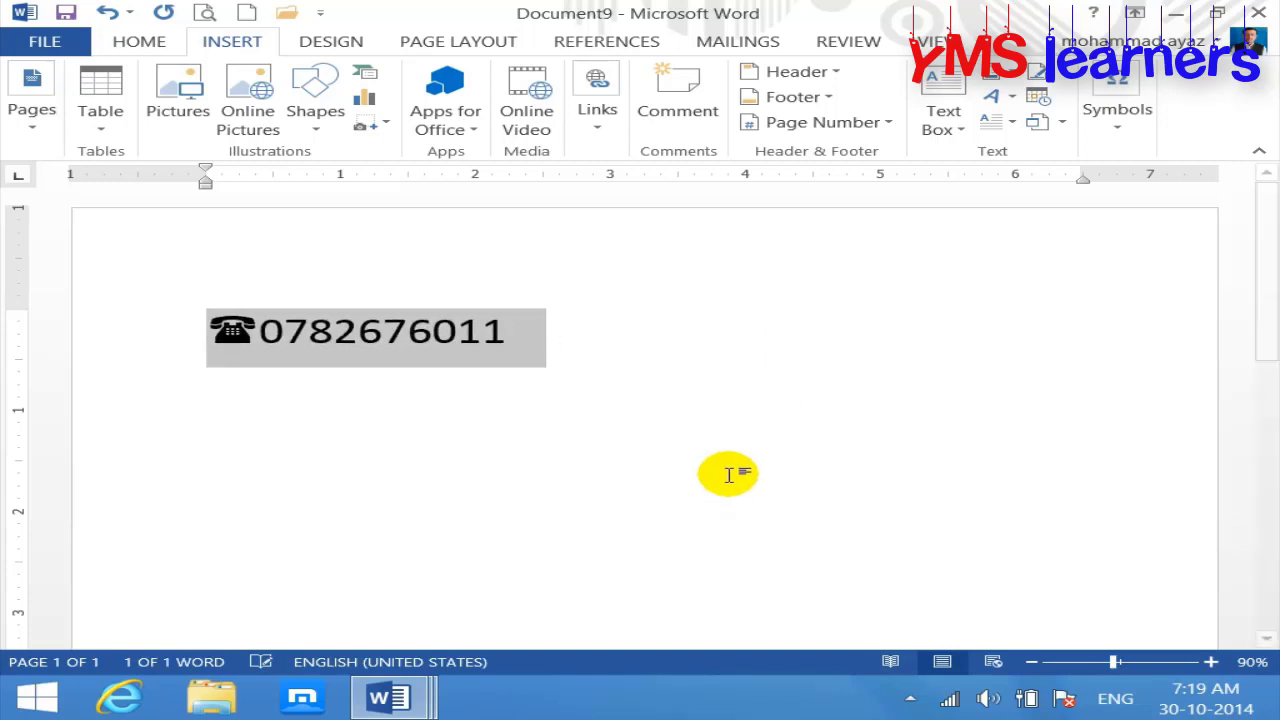
left_click(605, 330)
key("Return")
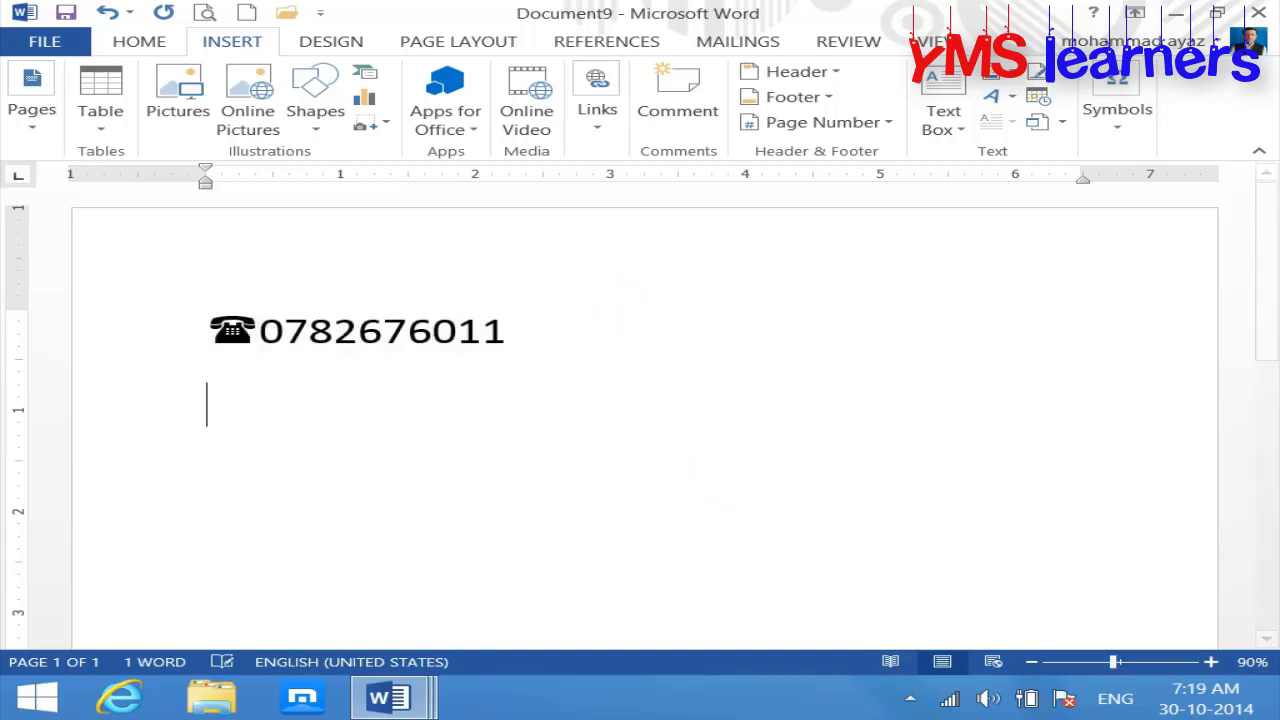
left_click(1118, 130)
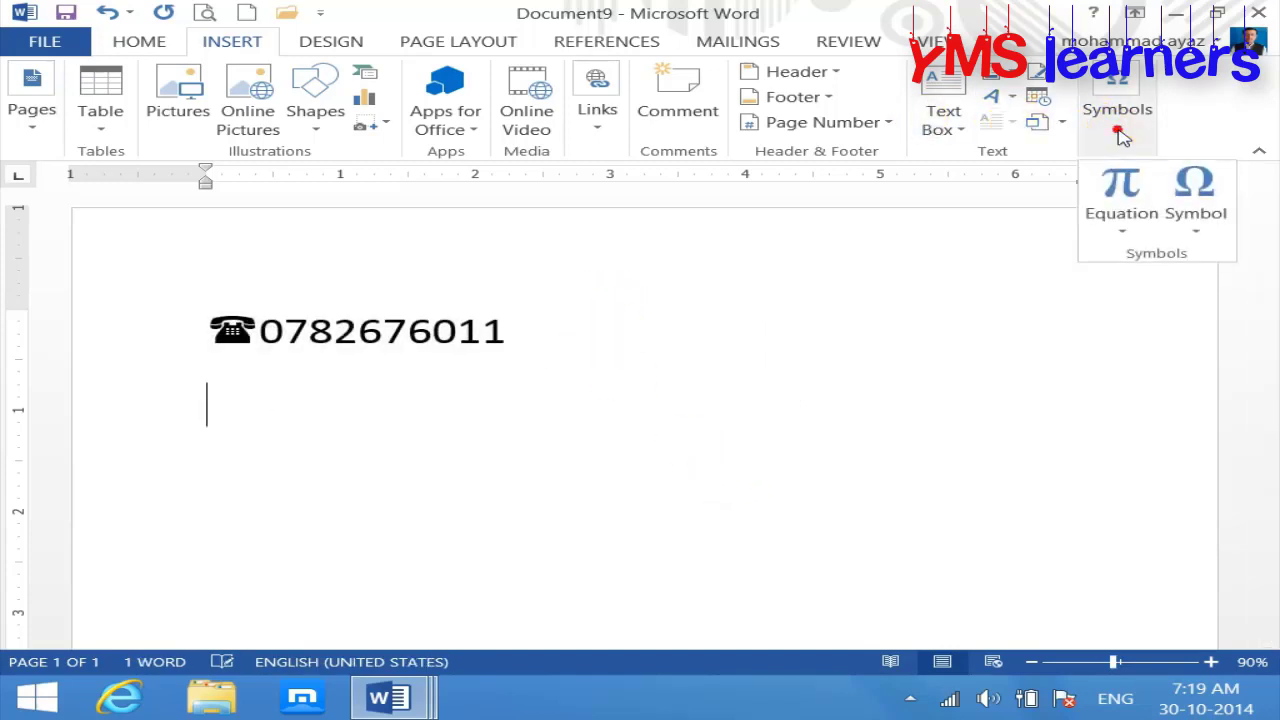
Step: Bring up the full Symbol dialog and browse the Wingdings 2 symbol set
left_click(1212, 234)
left_click(1170, 394)
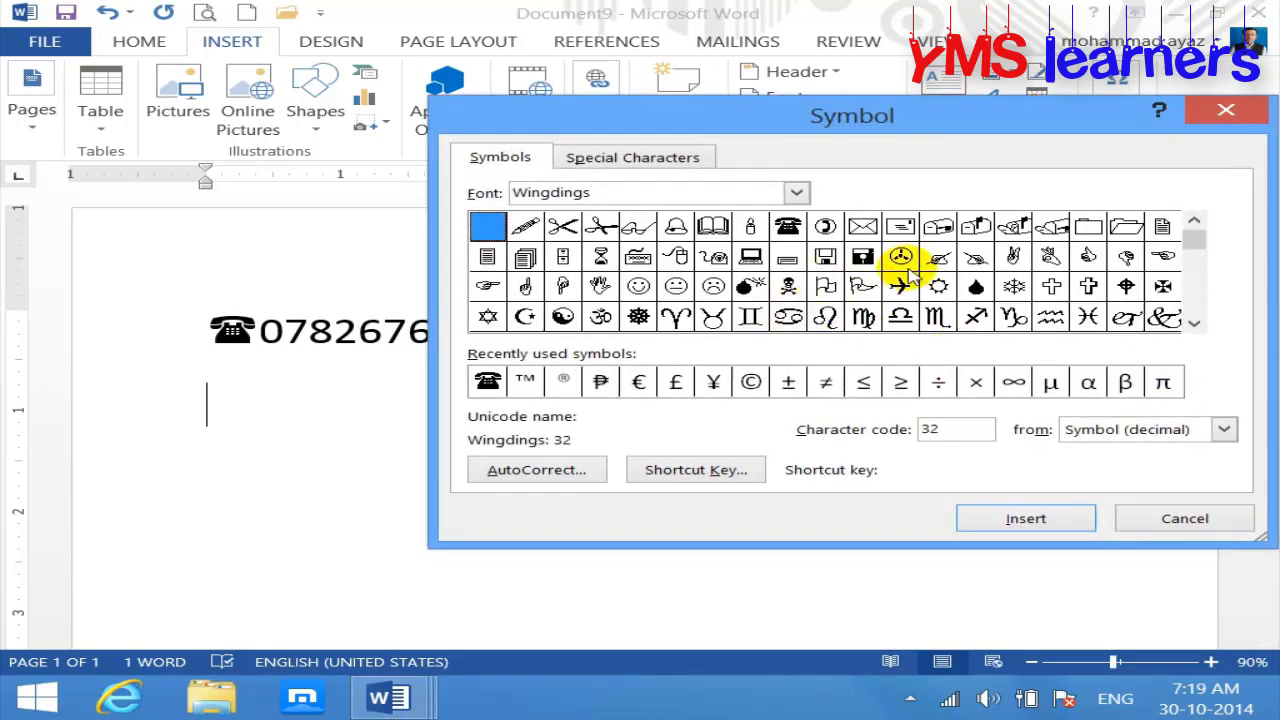
left_click(1193, 323)
left_click(1193, 323)
left_click(1193, 323)
left_click(1193, 323)
left_click(1193, 323)
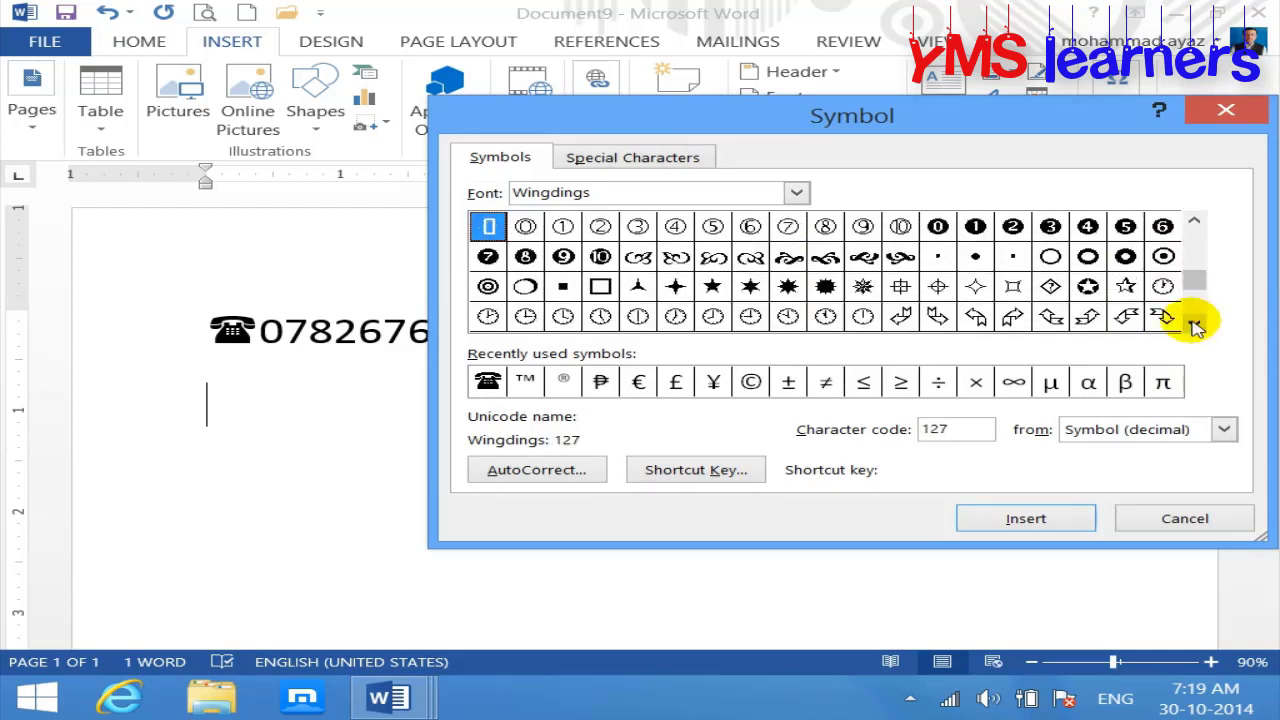
left_click(1194, 323)
left_click(1194, 323)
left_click(1194, 323)
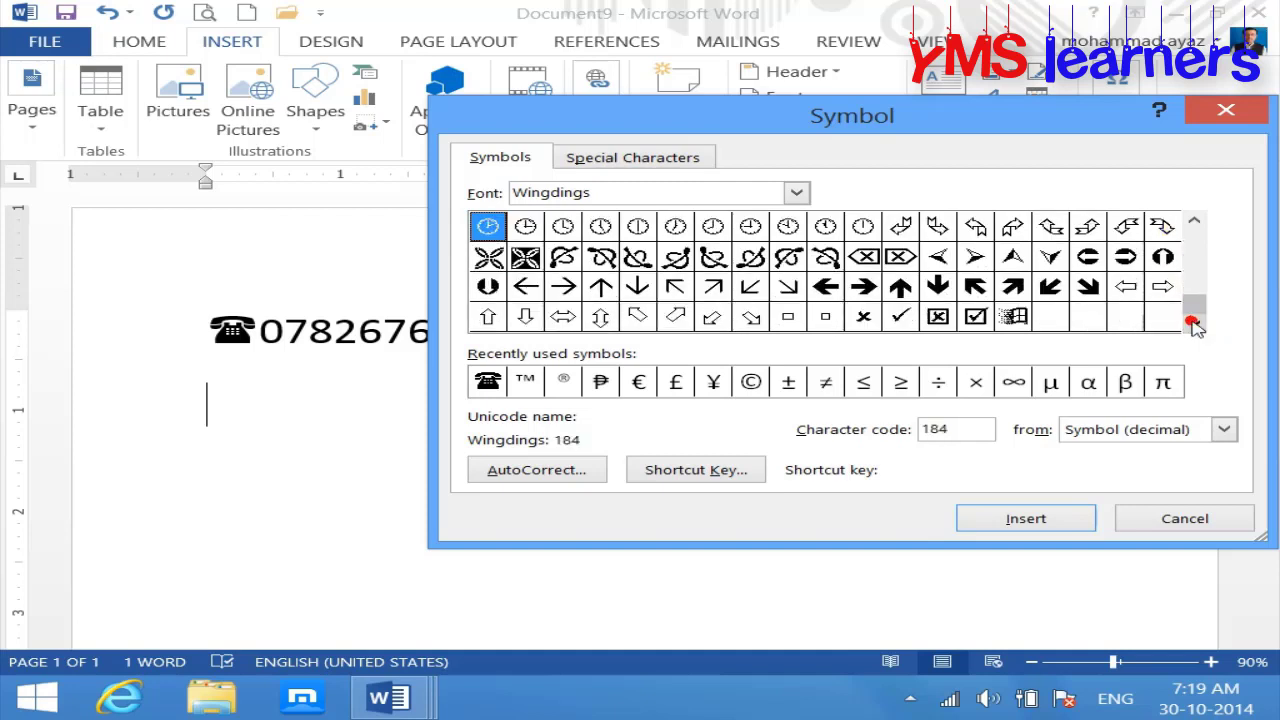
left_click_drag(1197, 316, 1197, 226)
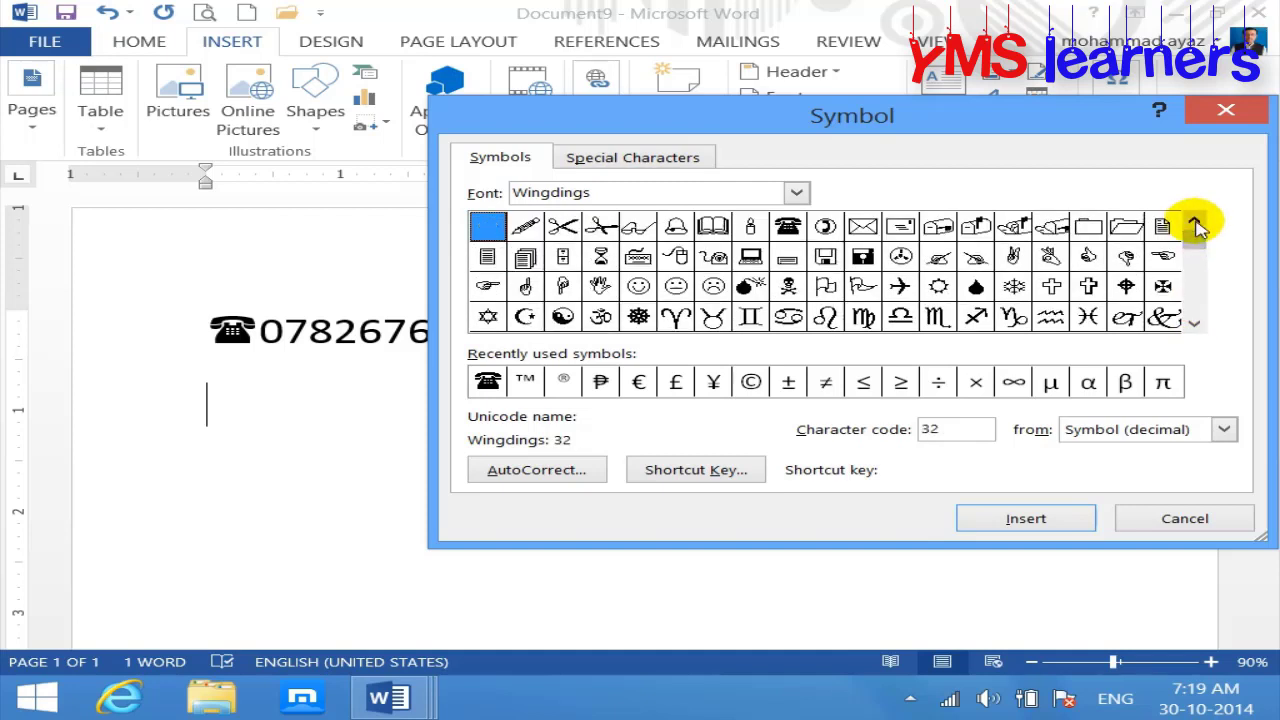
left_click(795, 193)
left_click(796, 308)
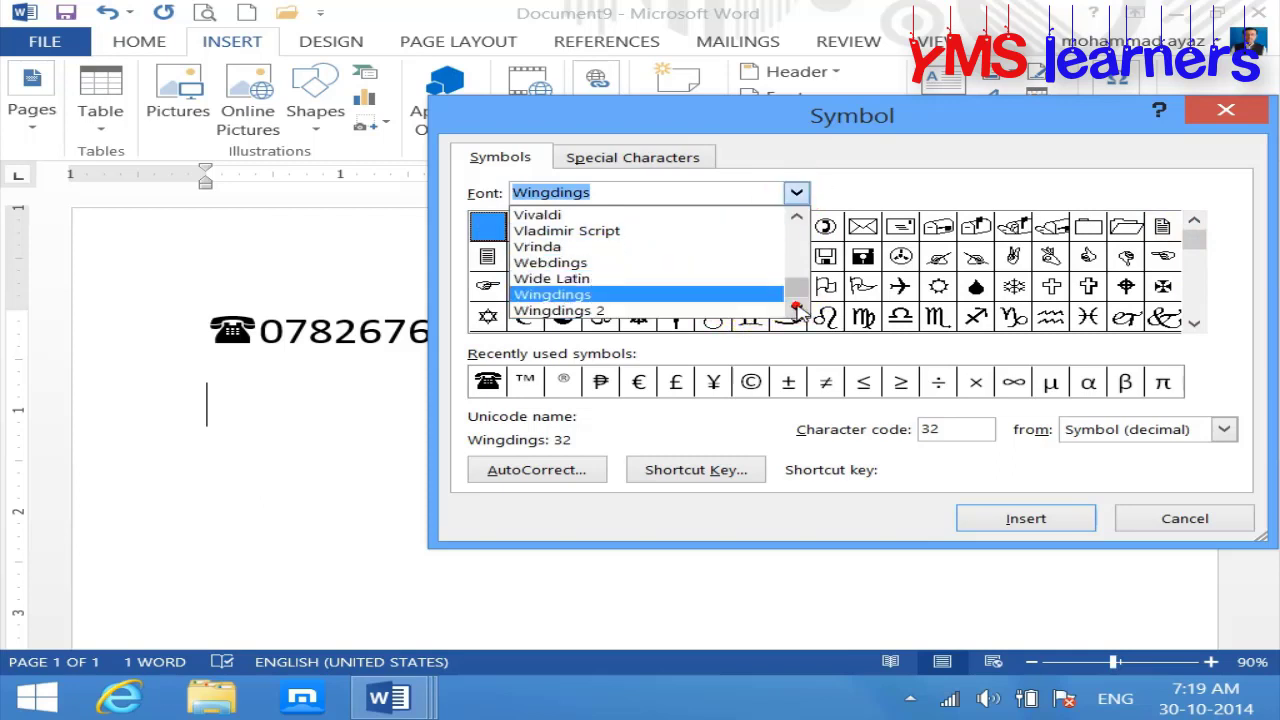
left_click(672, 312)
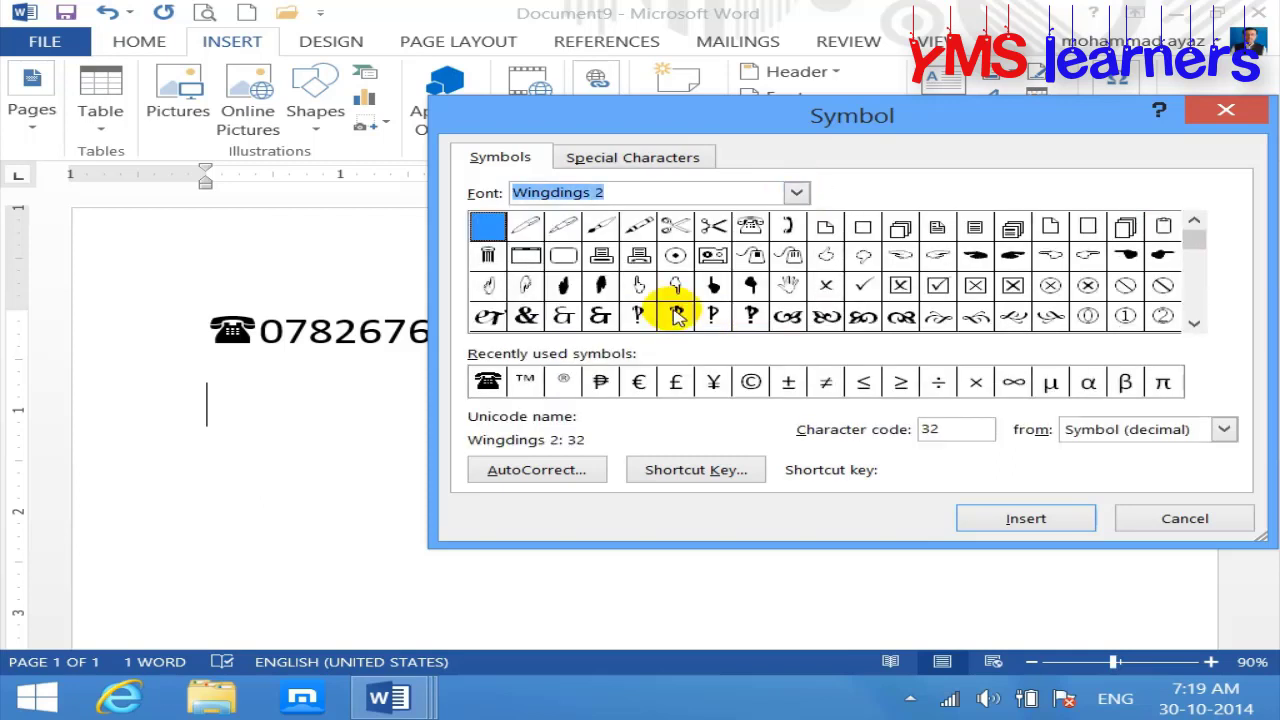
left_click(1197, 324)
left_click(1197, 324)
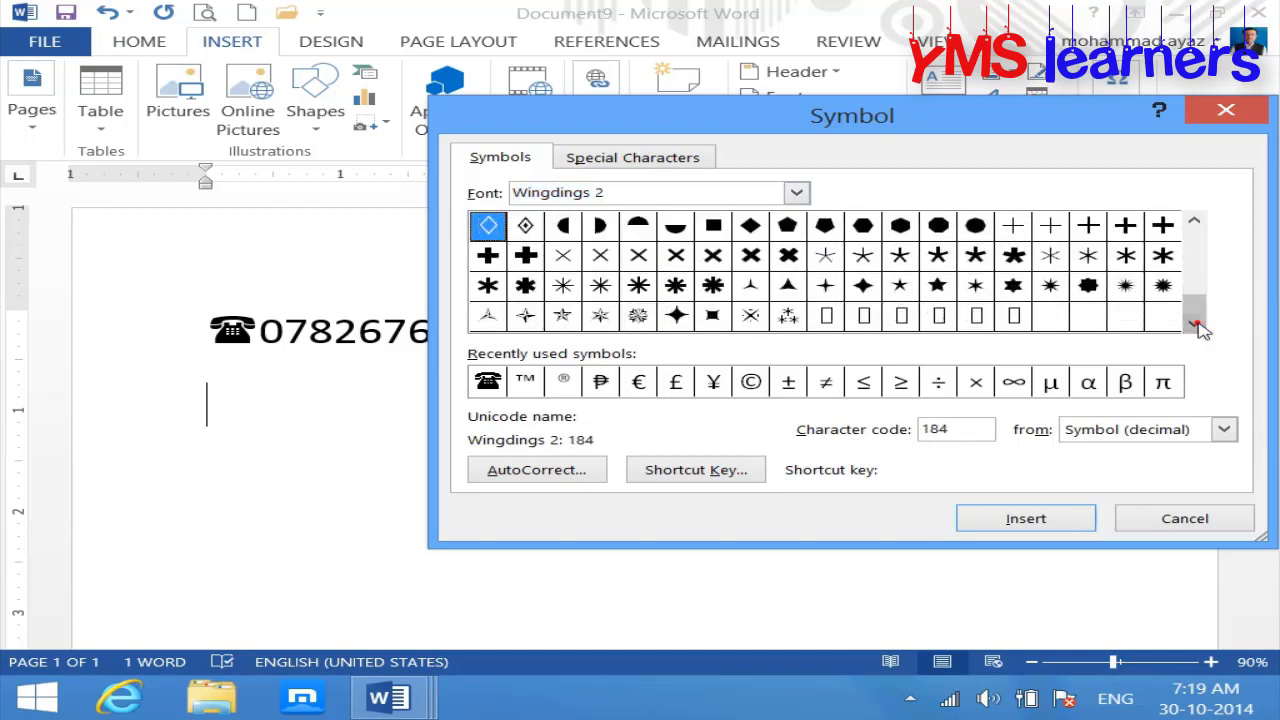
Step: Switch the symbol font to Wingdings 3 and scroll through its arrows
left_click(796, 192)
left_click(796, 310)
left_click(796, 310)
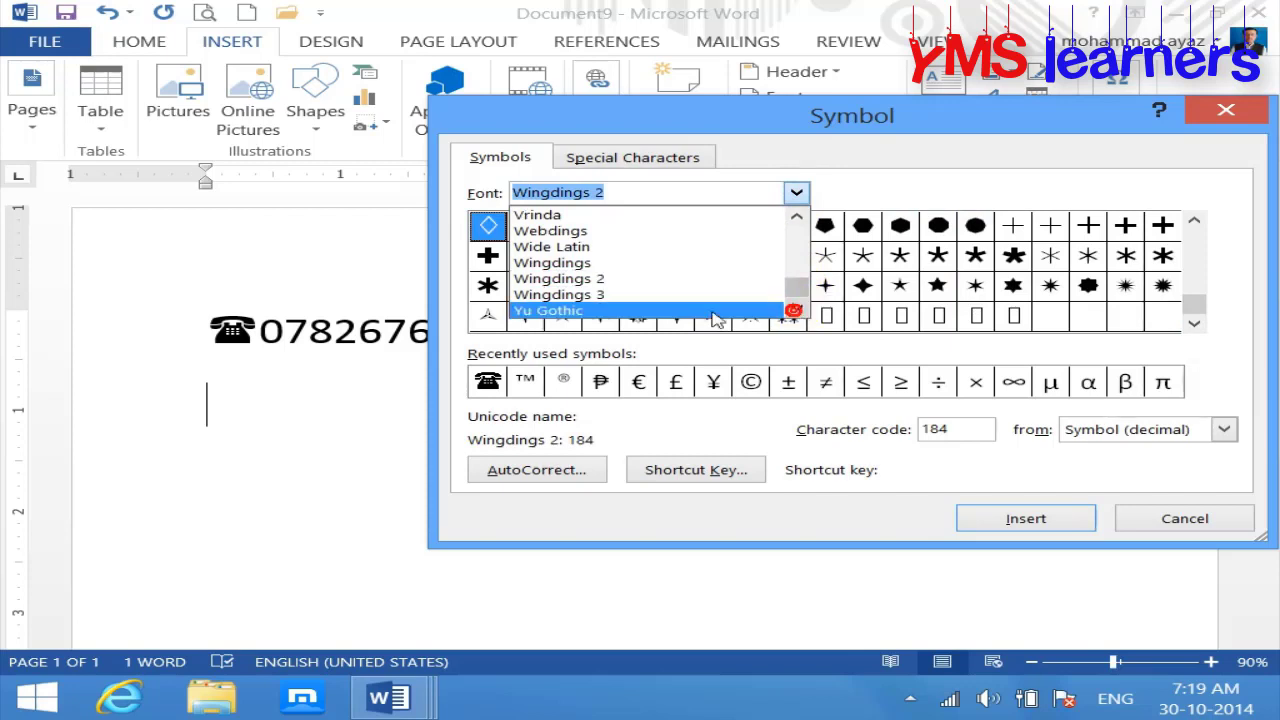
left_click(680, 294)
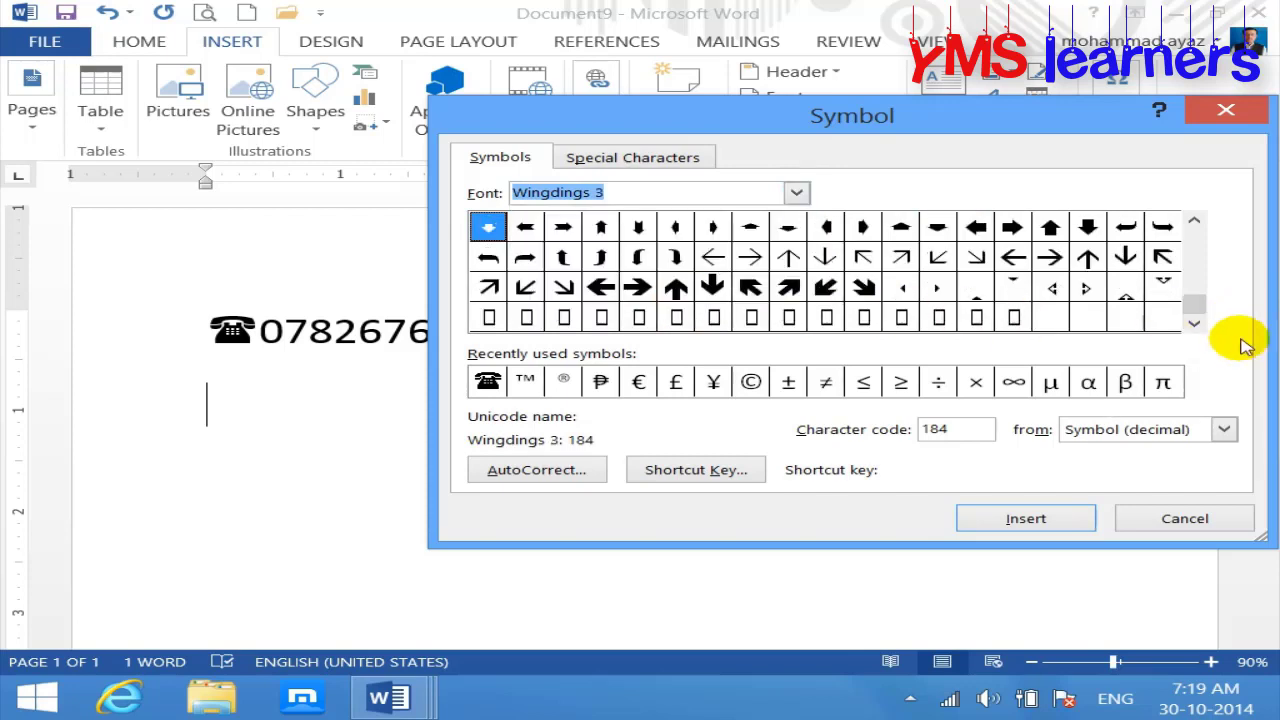
left_click_drag(1193, 300, 1191, 223)
left_click(1195, 325)
left_click(1195, 325)
left_click(1195, 325)
left_click(1195, 325)
left_click(1195, 325)
left_click(1195, 325)
left_click(1195, 325)
left_click(1195, 325)
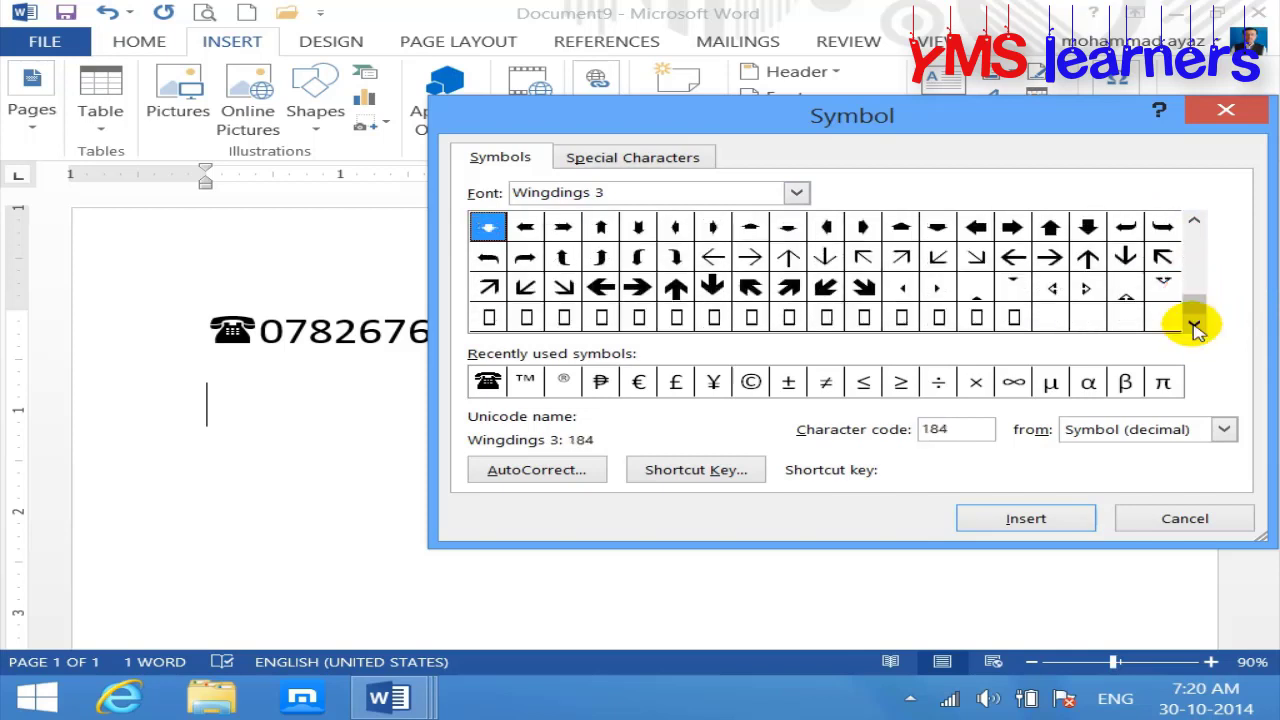
Step: Insert the thick up-right, down-right, up and right arrows, then close the dialog
left_click(788, 287)
left_click(1045, 520)
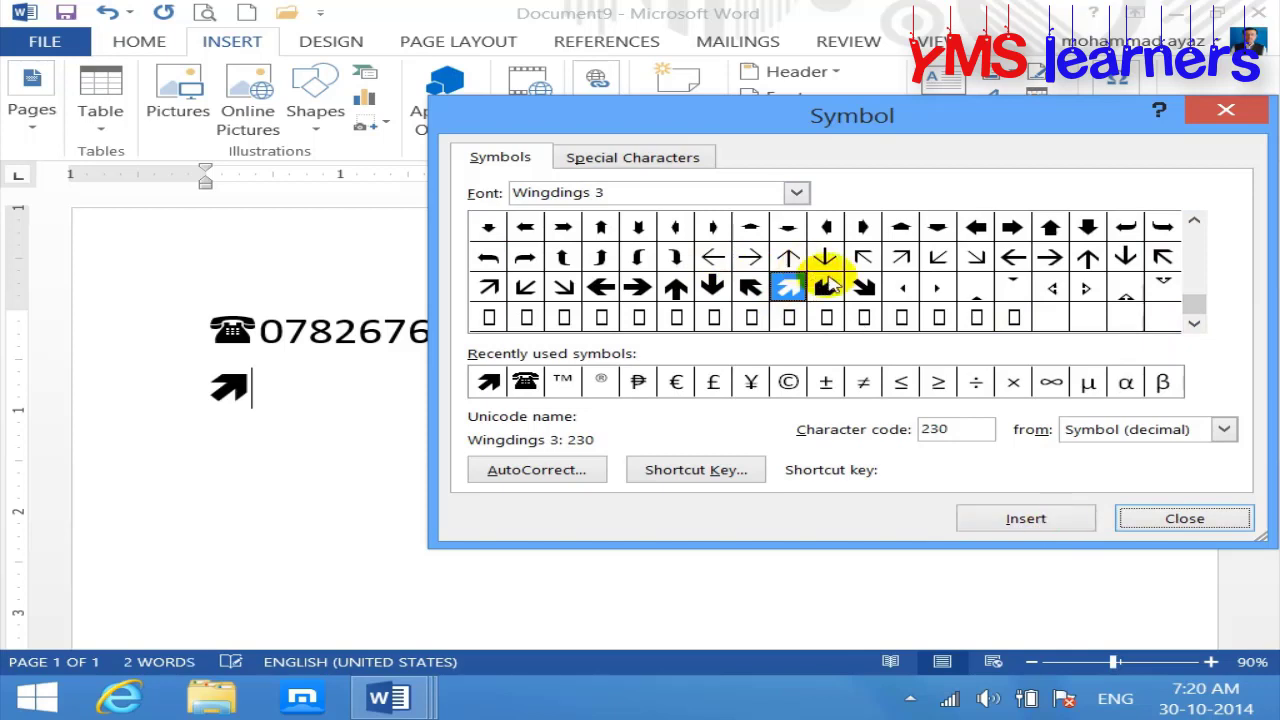
left_click(825, 287)
left_click(864, 287)
left_click(1014, 520)
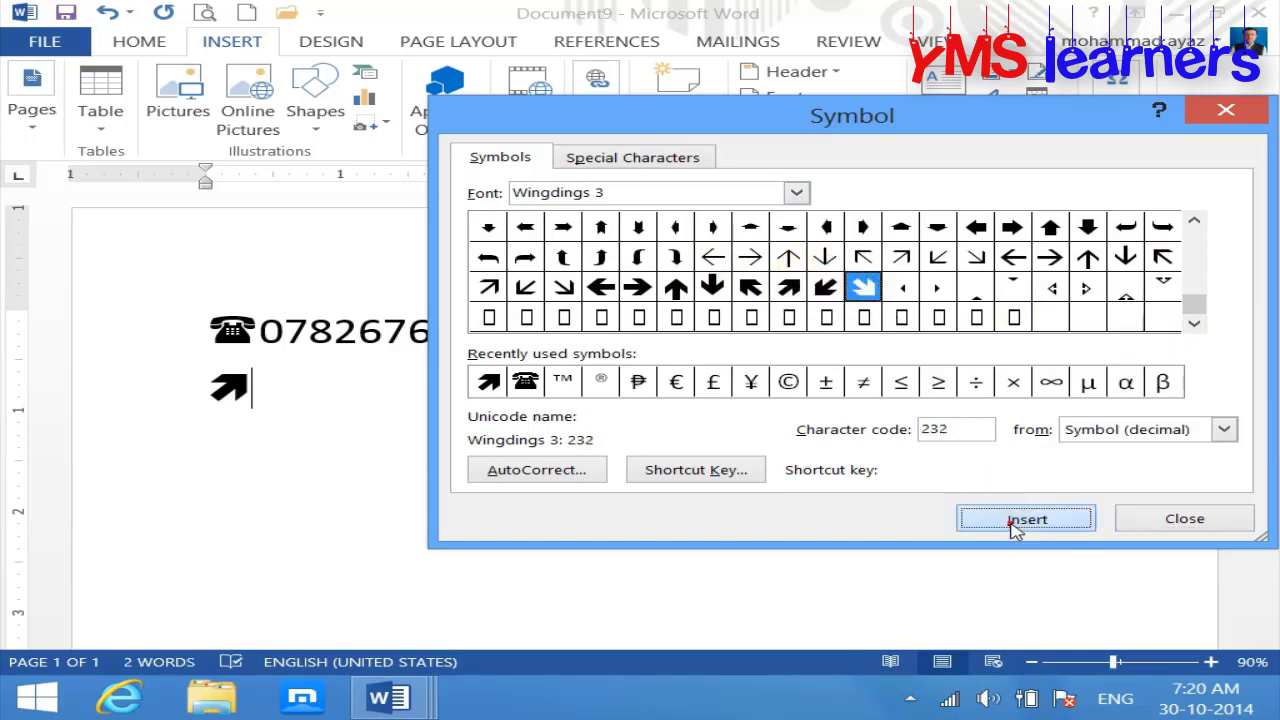
left_click(675, 287)
left_click(1023, 518)
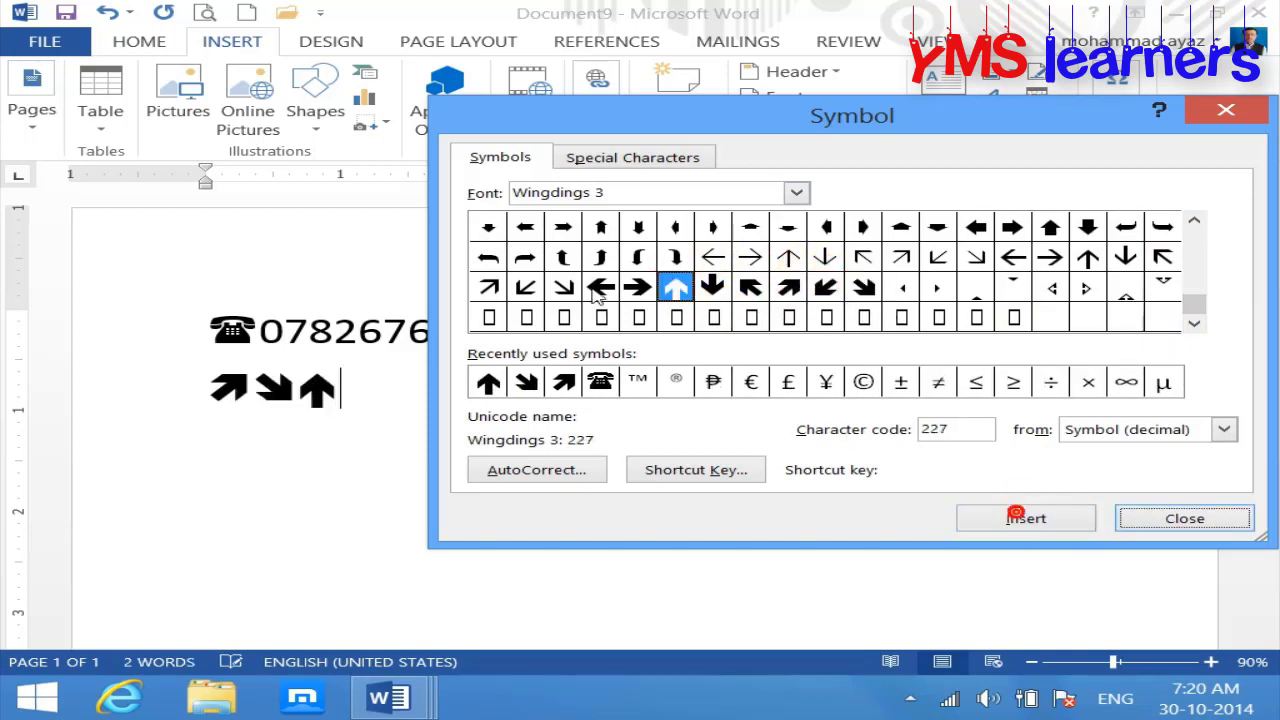
left_click(638, 287)
left_click(1048, 520)
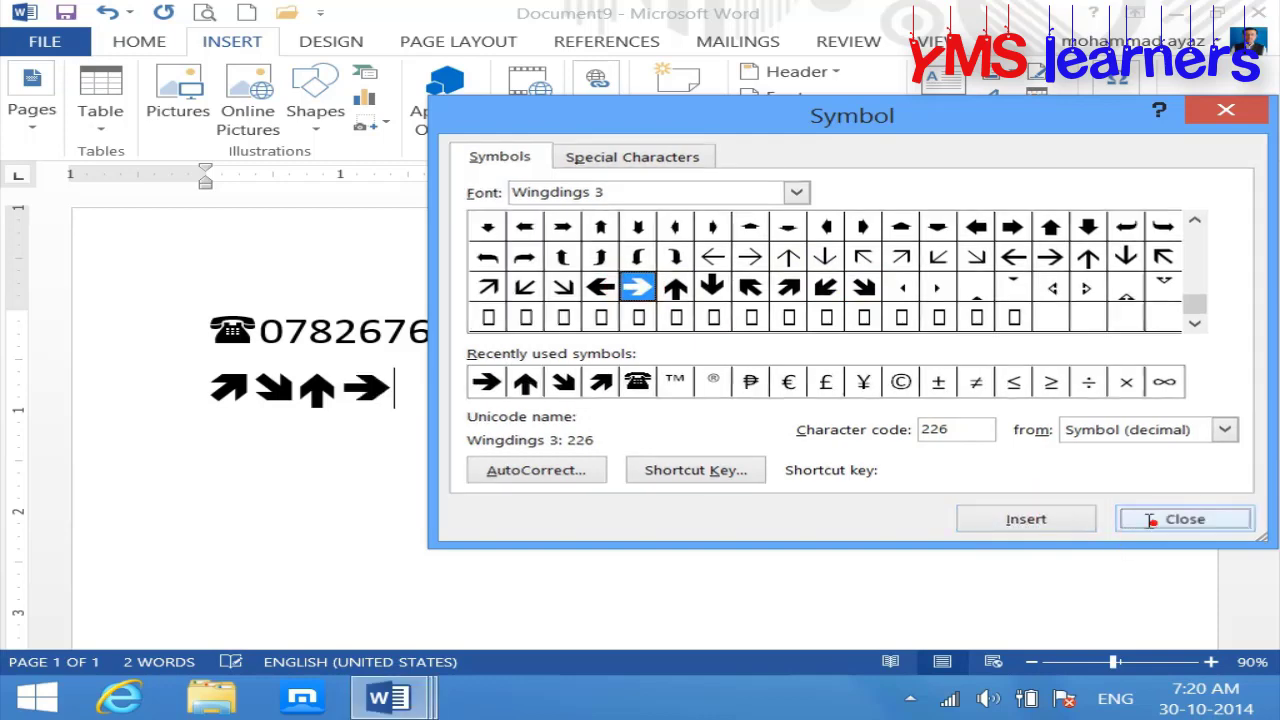
left_click(1160, 519)
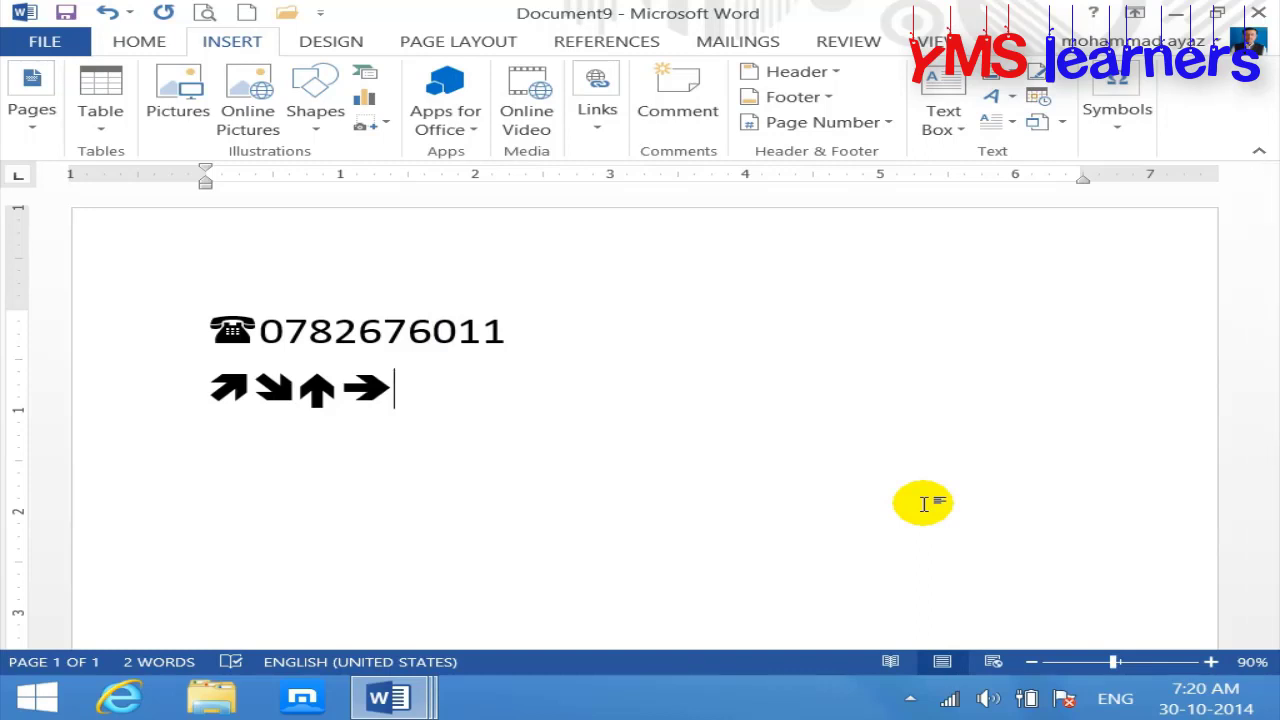
Step: Type 'Male:' and 'Female:' on two new lines, then return to the end of Male:
key("Return")
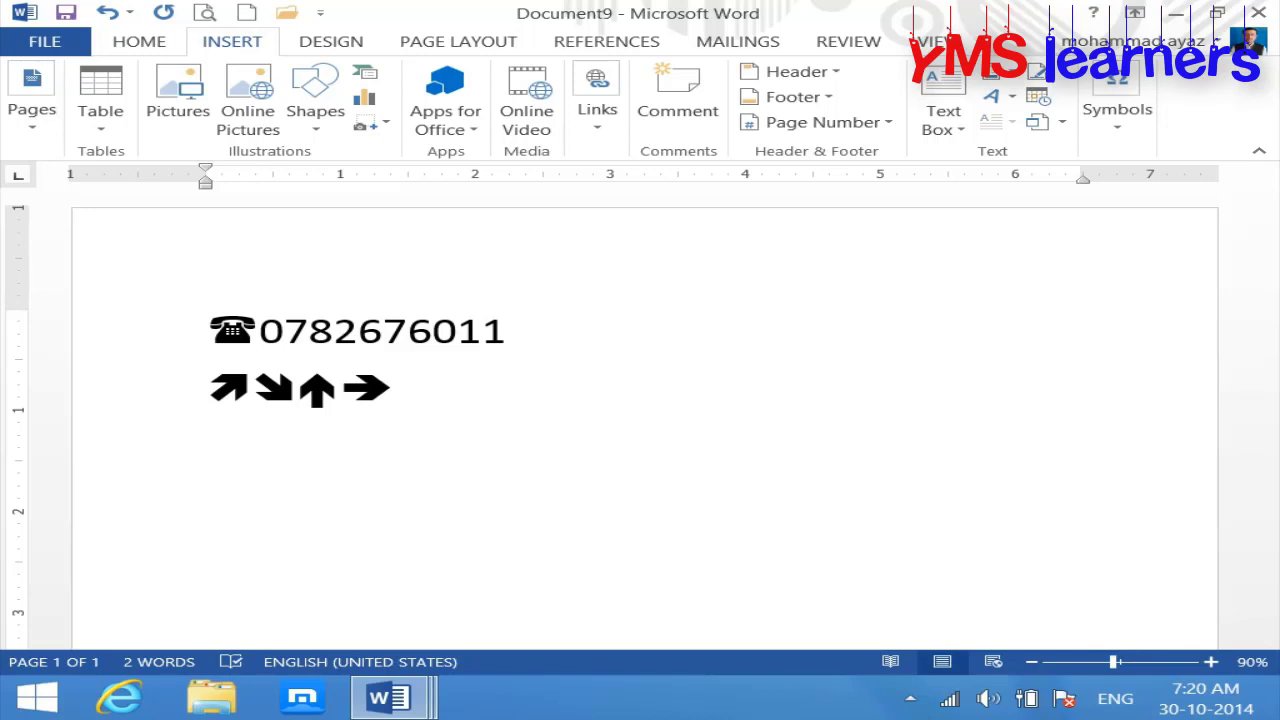
type("male")
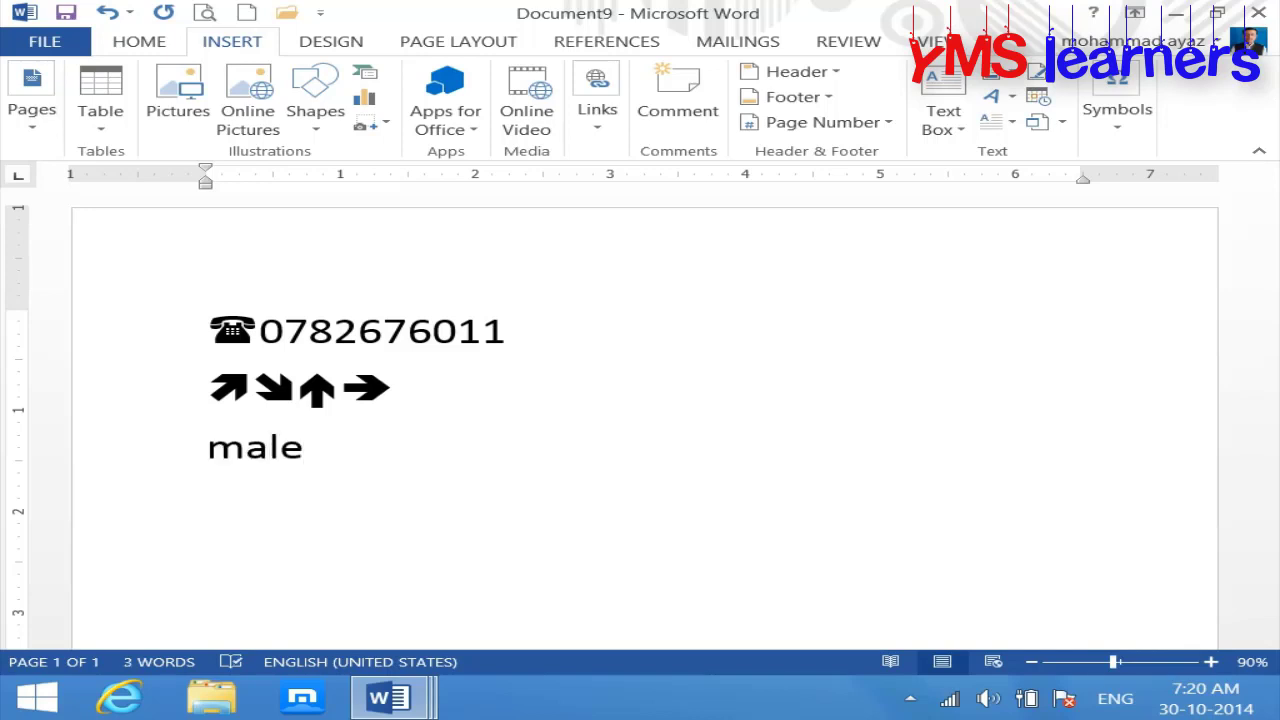
type(":")
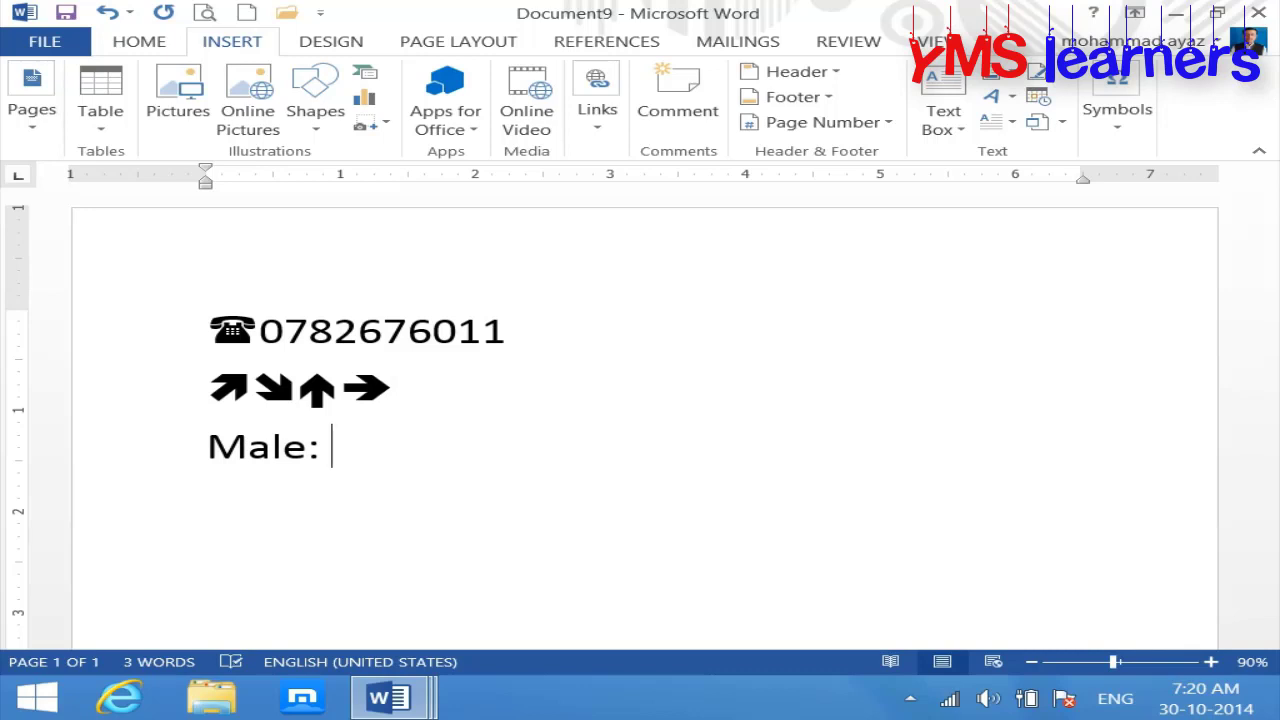
type("femle")
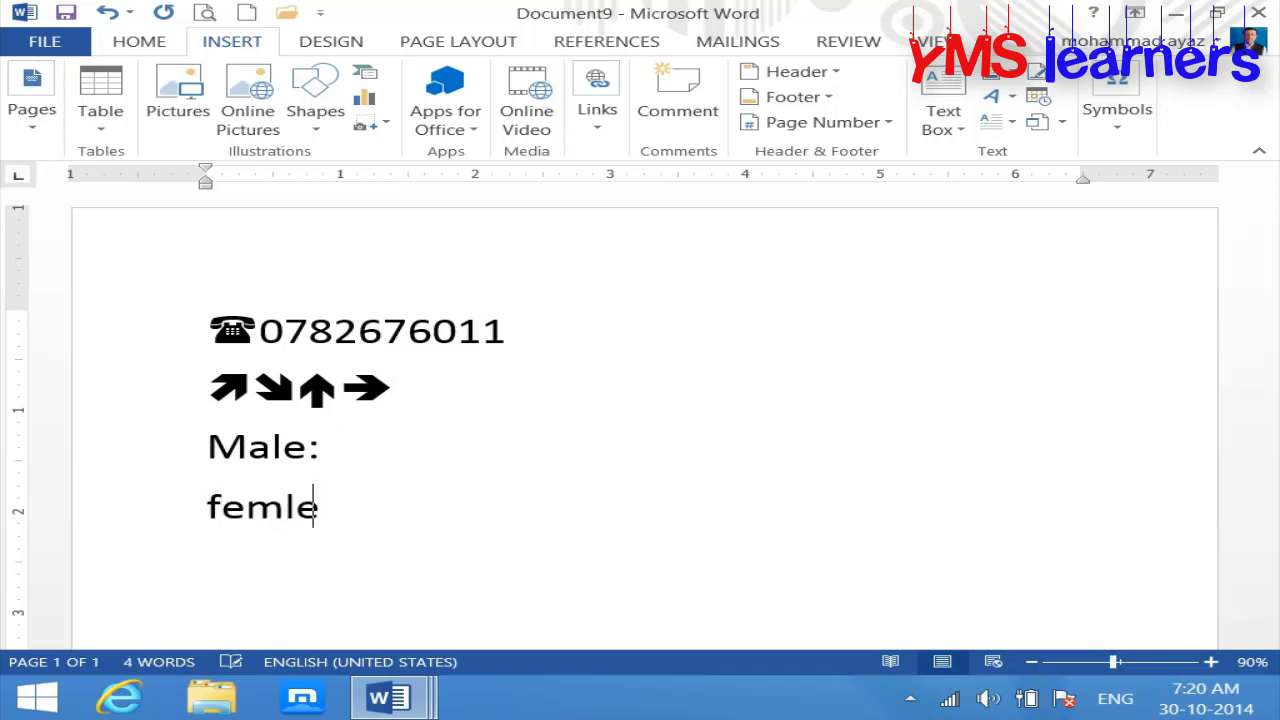
key("BackSpace")
key("BackSpace")
type("ale:")
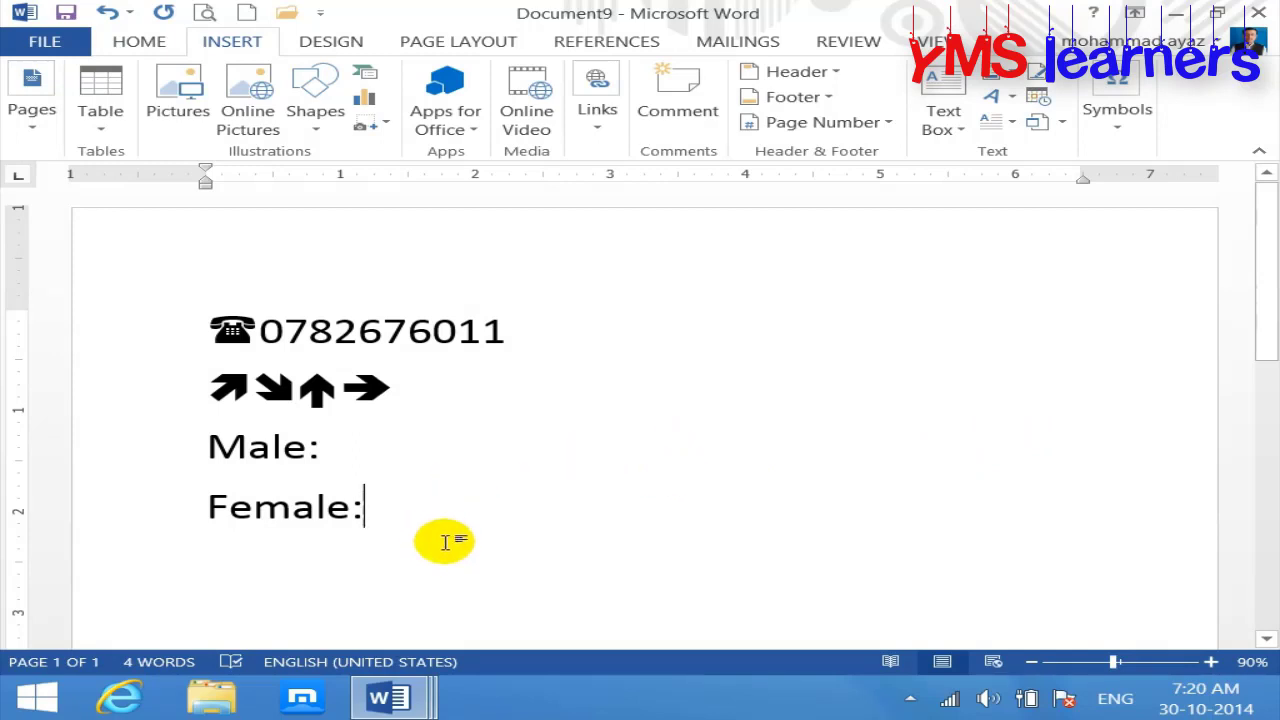
left_click(357, 449)
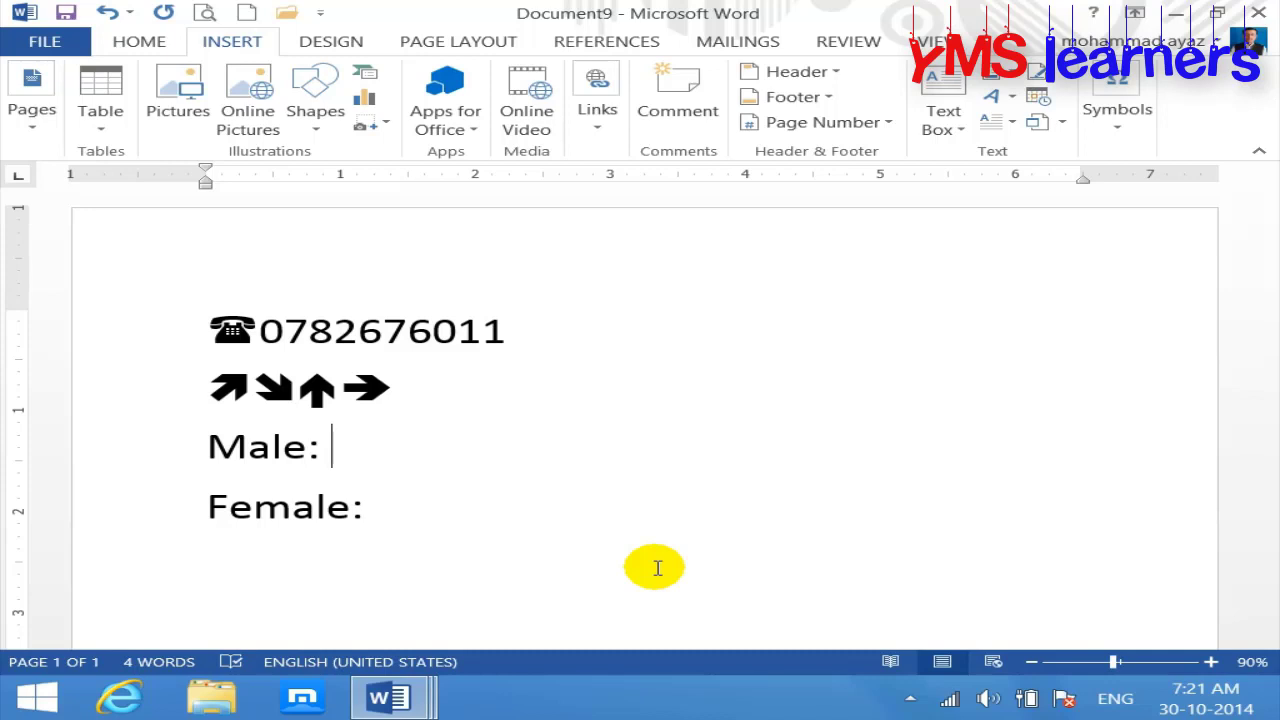
Step: Insert the Webdings standing man symbol after Male:
left_click(1116, 112)
left_click(1218, 214)
left_click(1168, 400)
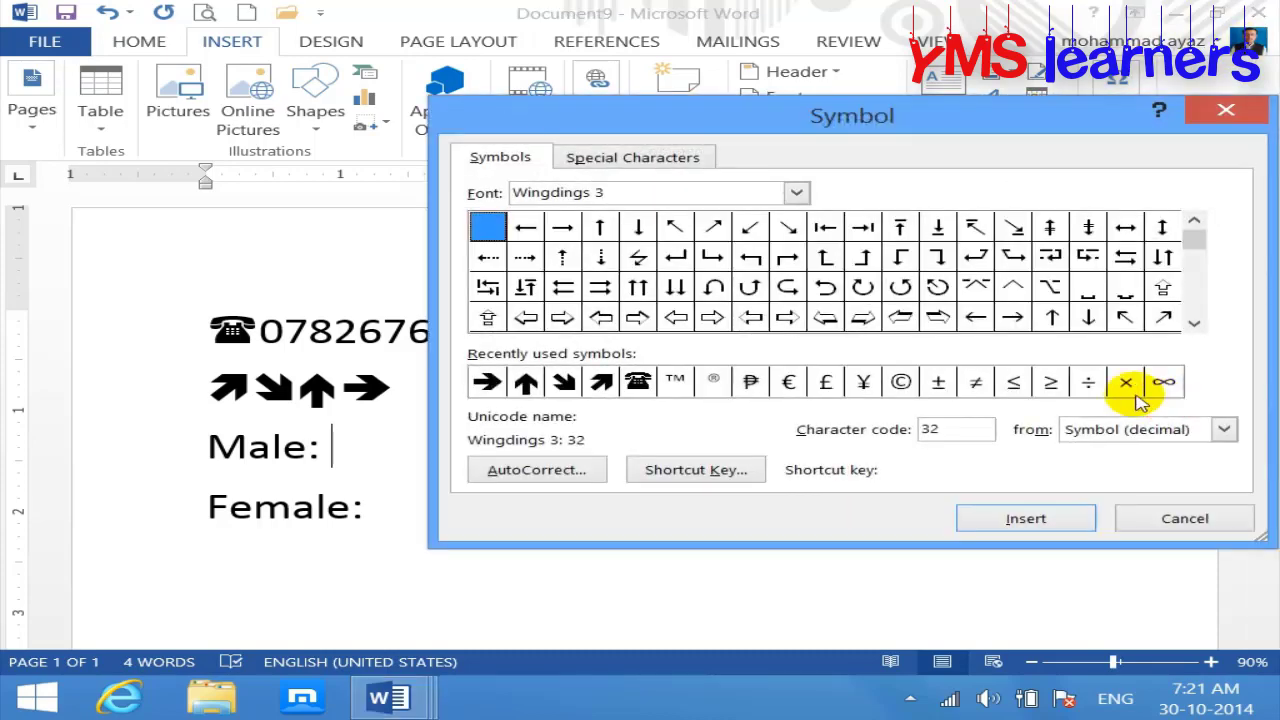
left_click_drag(1194, 243, 1195, 335)
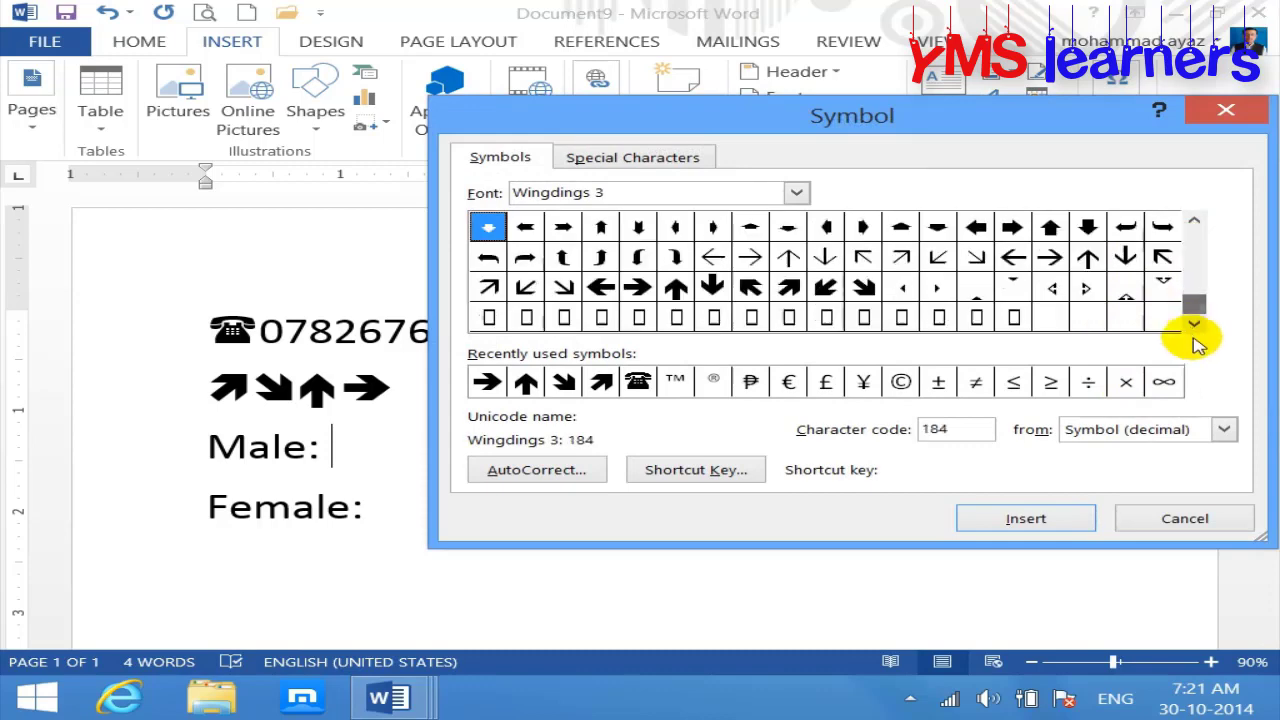
left_click(796, 192)
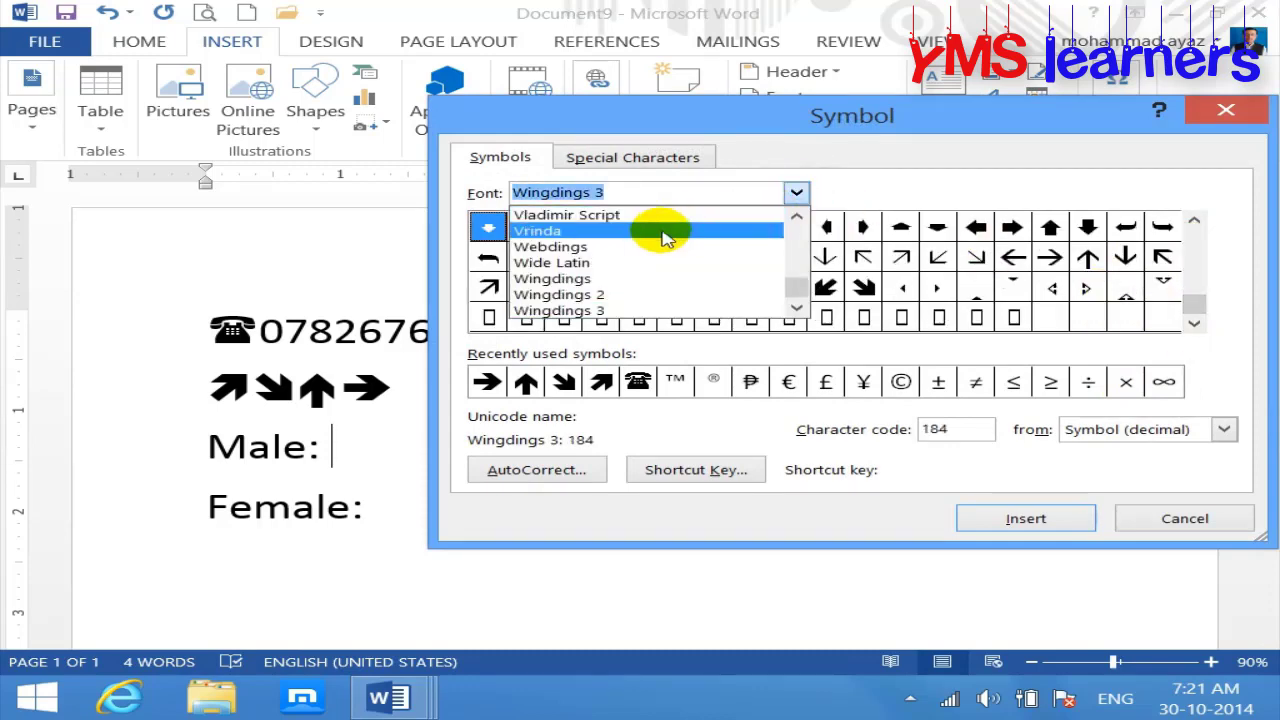
left_click(610, 247)
left_click_drag(1194, 304, 1182, 206)
left_click(1195, 323)
left_click(1195, 323)
left_click(1195, 323)
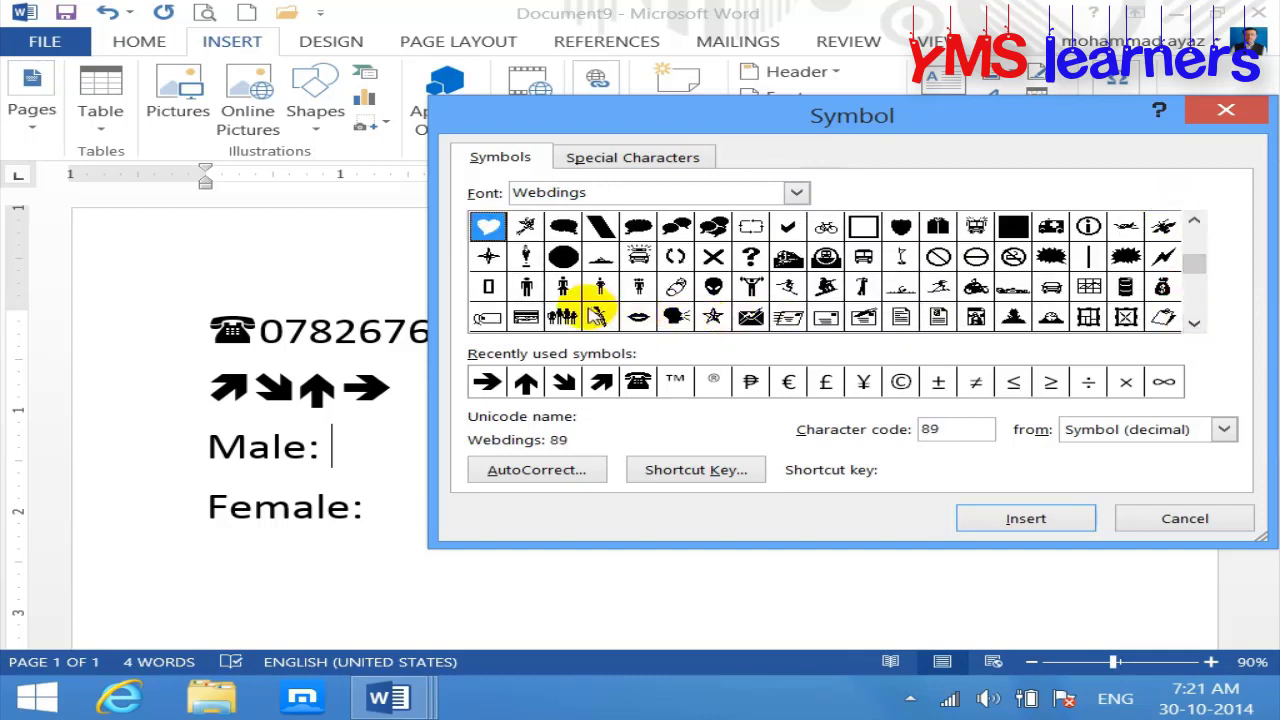
left_click(527, 287)
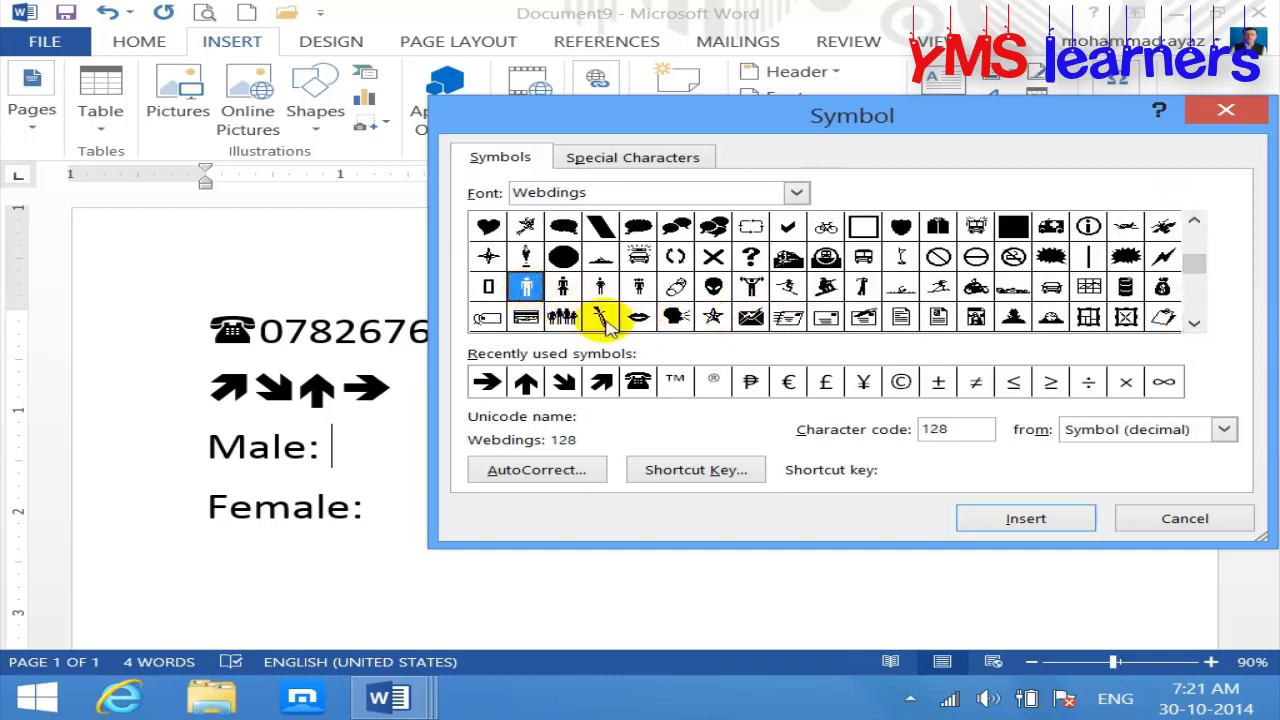
left_click(1003, 518)
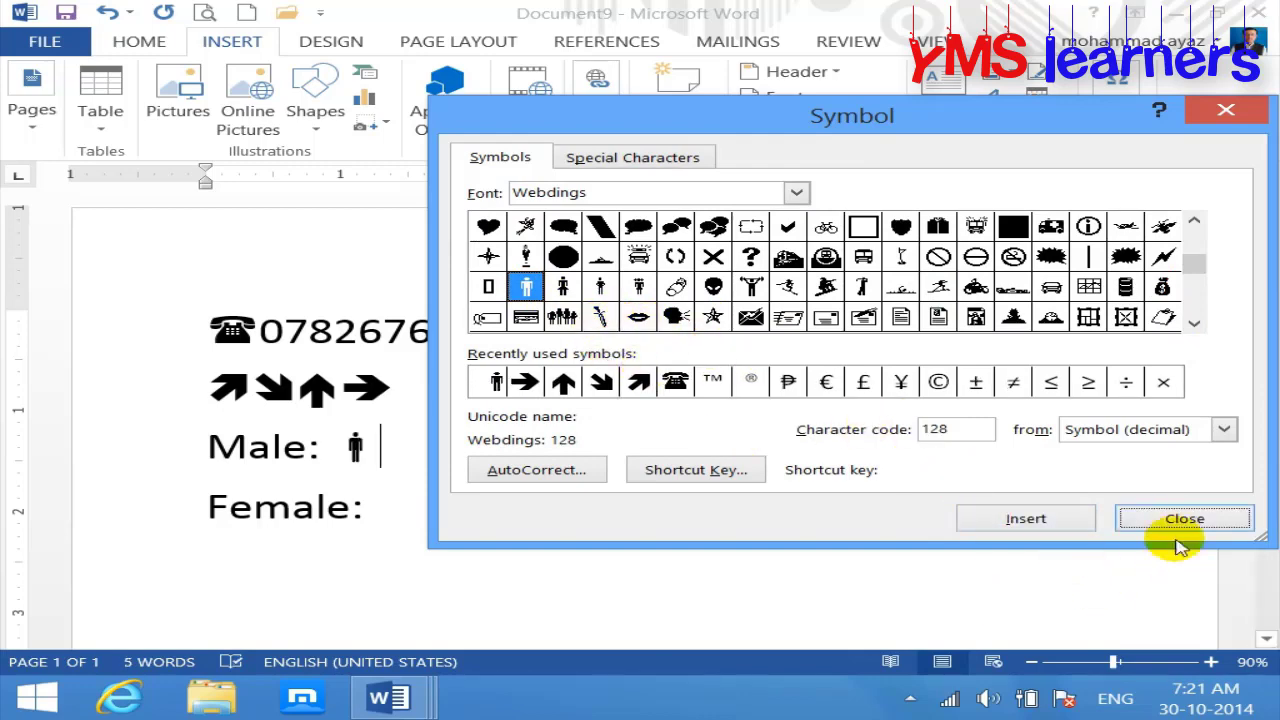
left_click(1180, 518)
Step: Insert the Webdings woman symbol after Female:
left_click(430, 512)
left_click(1117, 110)
left_click(1206, 214)
left_click(1133, 399)
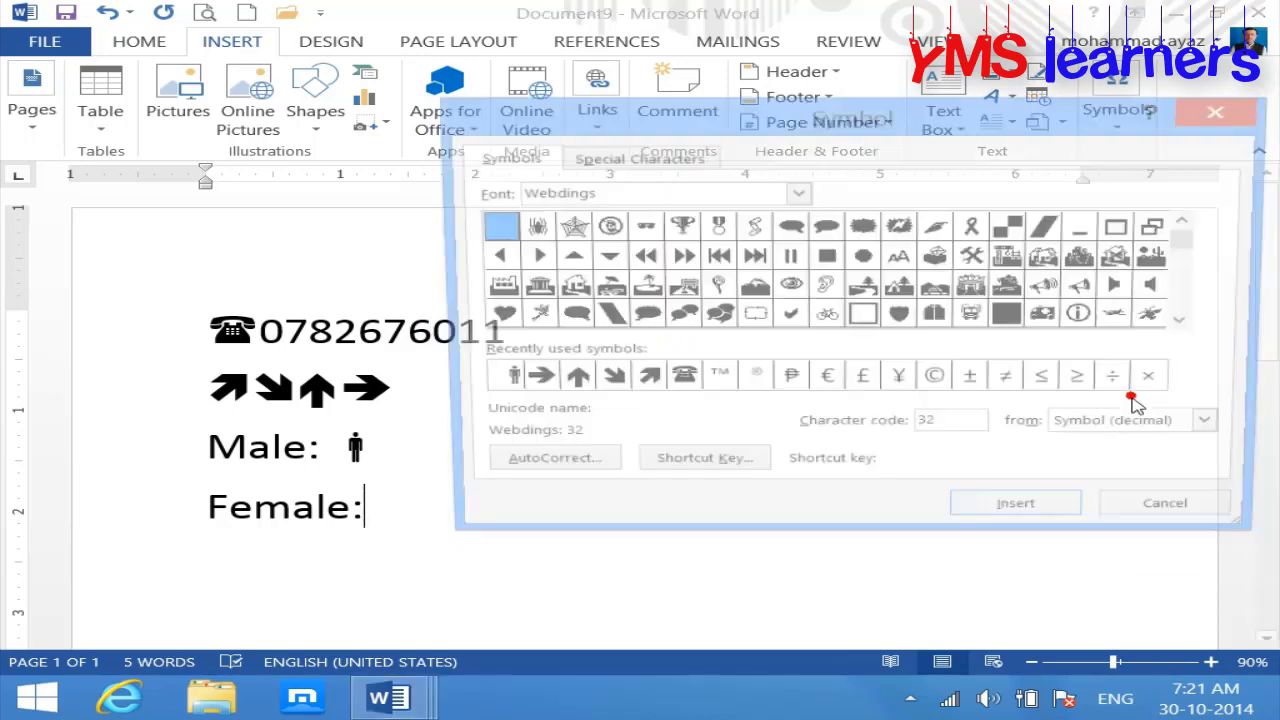
left_click(1195, 325)
left_click(1196, 325)
left_click(563, 287)
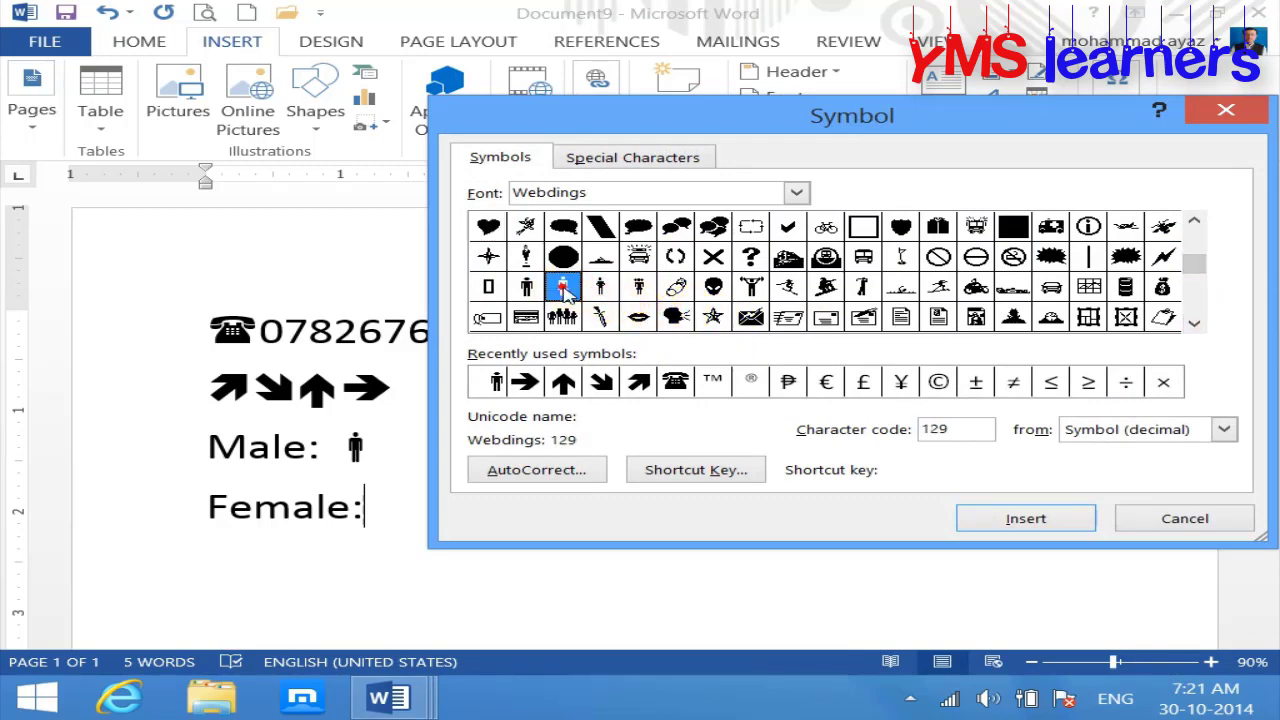
left_click(1056, 517)
left_click(1183, 524)
Step: Enlarge the font of the Male and Female lines by two size steps
left_click_drag(628, 521, 171, 466)
key("ctrl+shift+period")
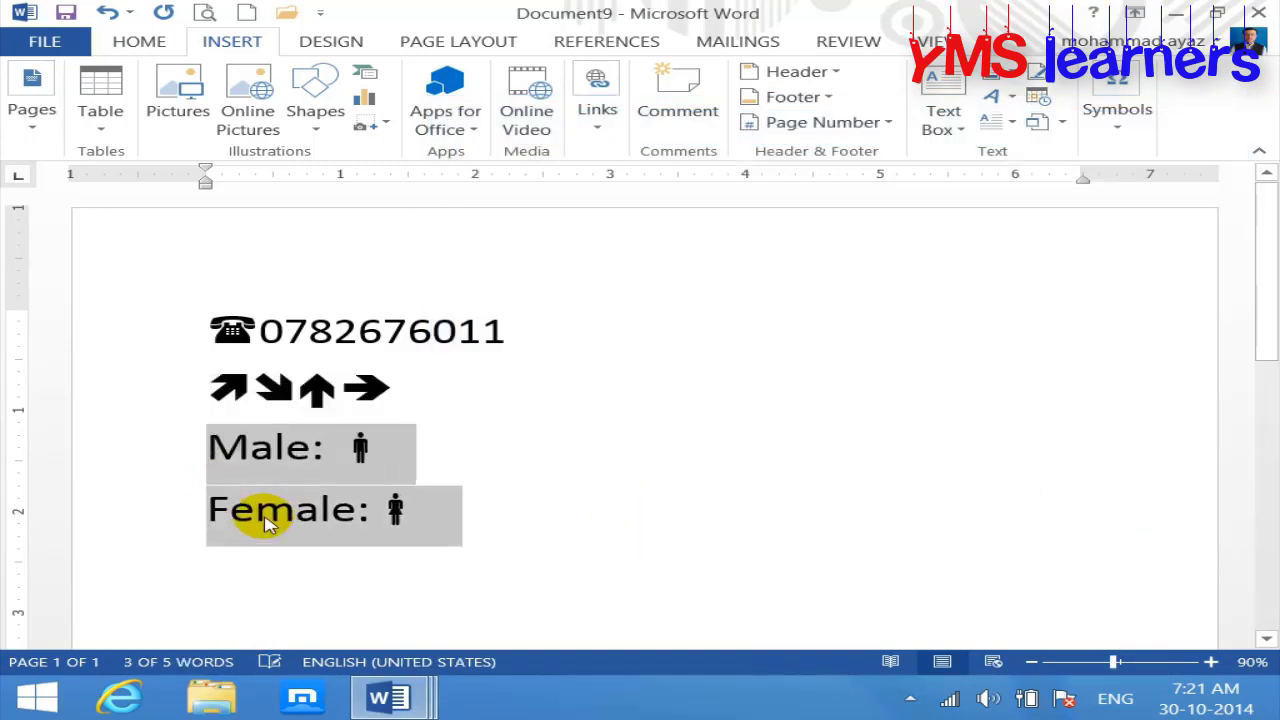
key("ctrl+shift+period")
key("ctrl+shift+period")
key("ctrl+shift+period")
key("ctrl+shift+period")
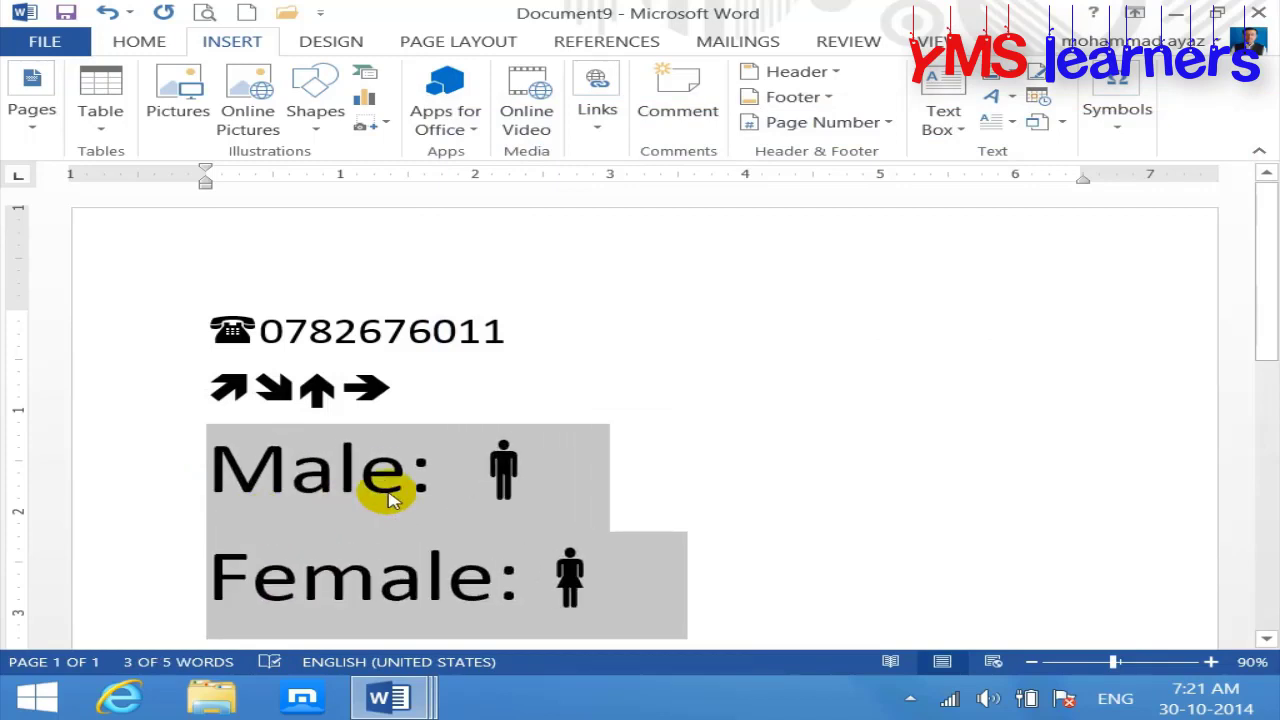
Step: Highlight the man figure and then the woman figure in yellow
left_click(390, 500)
left_click(551, 486)
key("shift+Left")
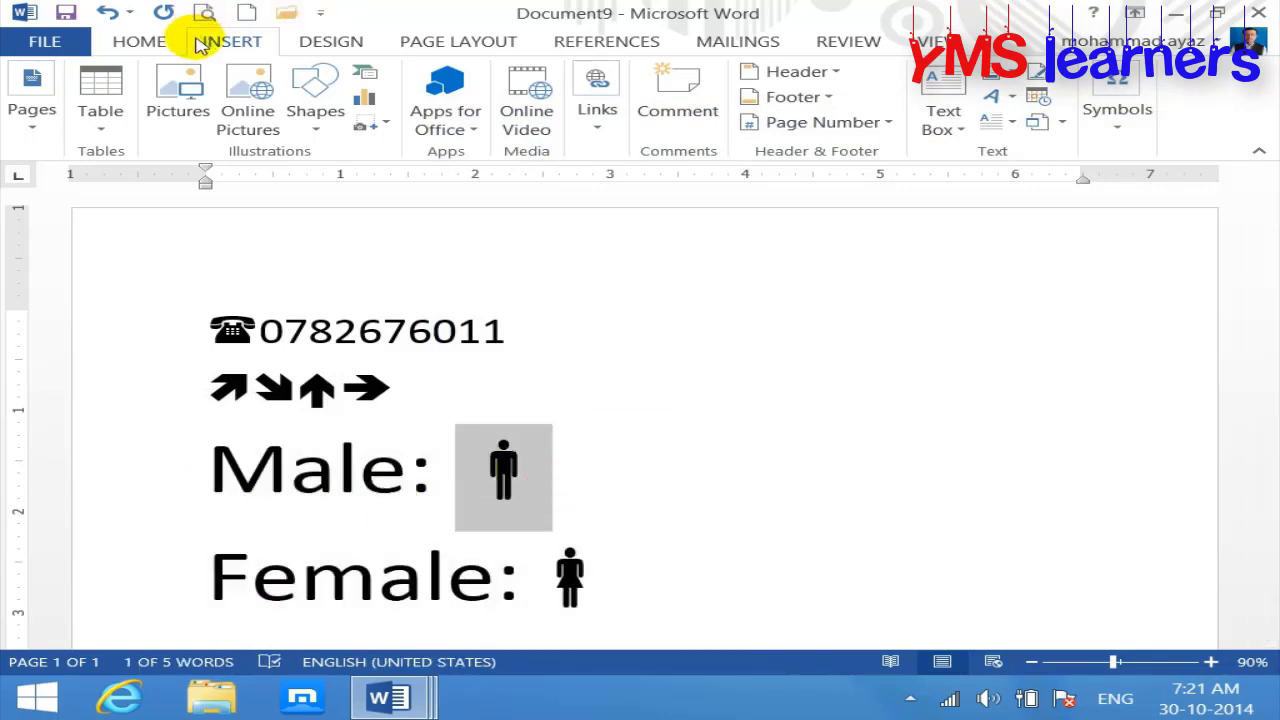
left_click(155, 42)
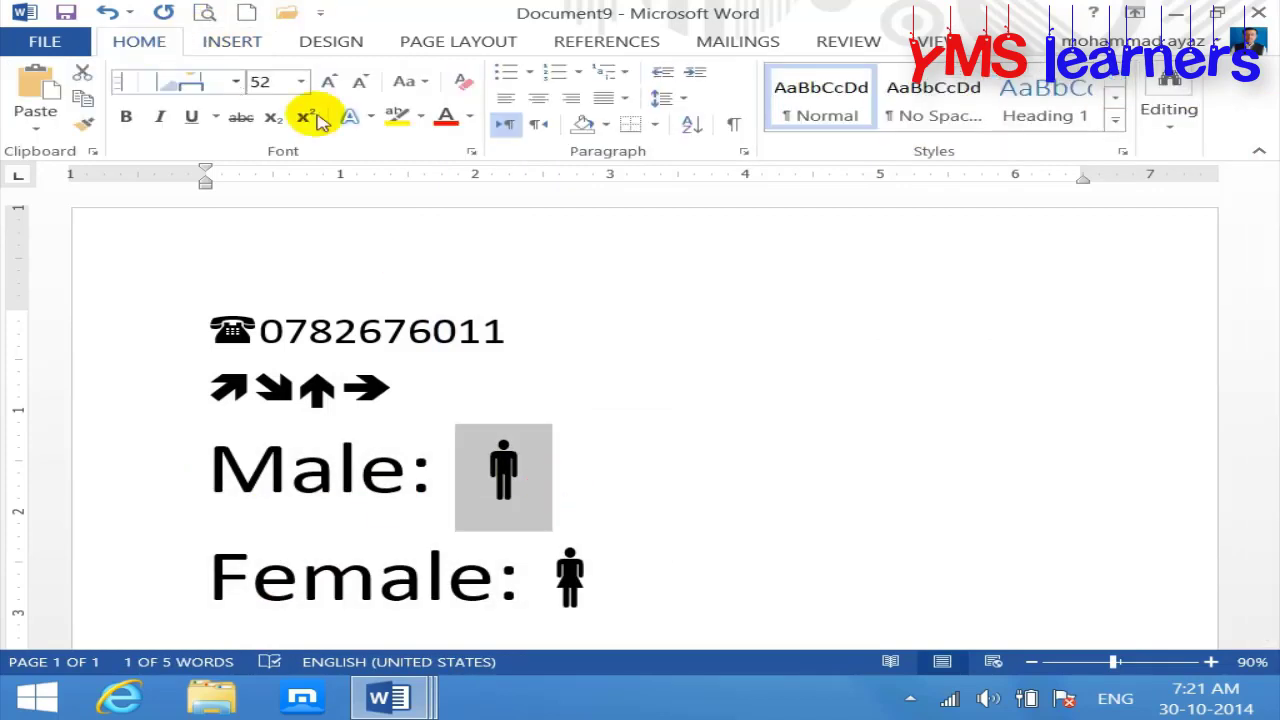
left_click(397, 118)
left_click_drag(606, 583, 563, 591)
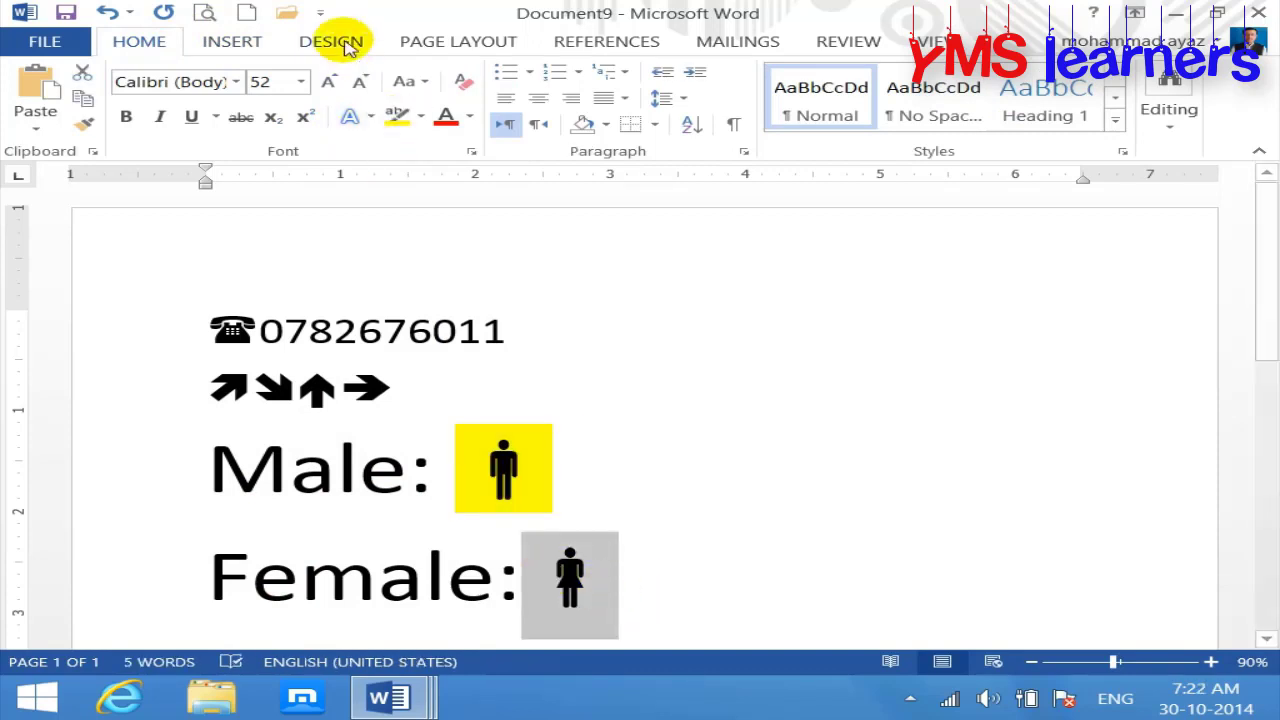
left_click(397, 118)
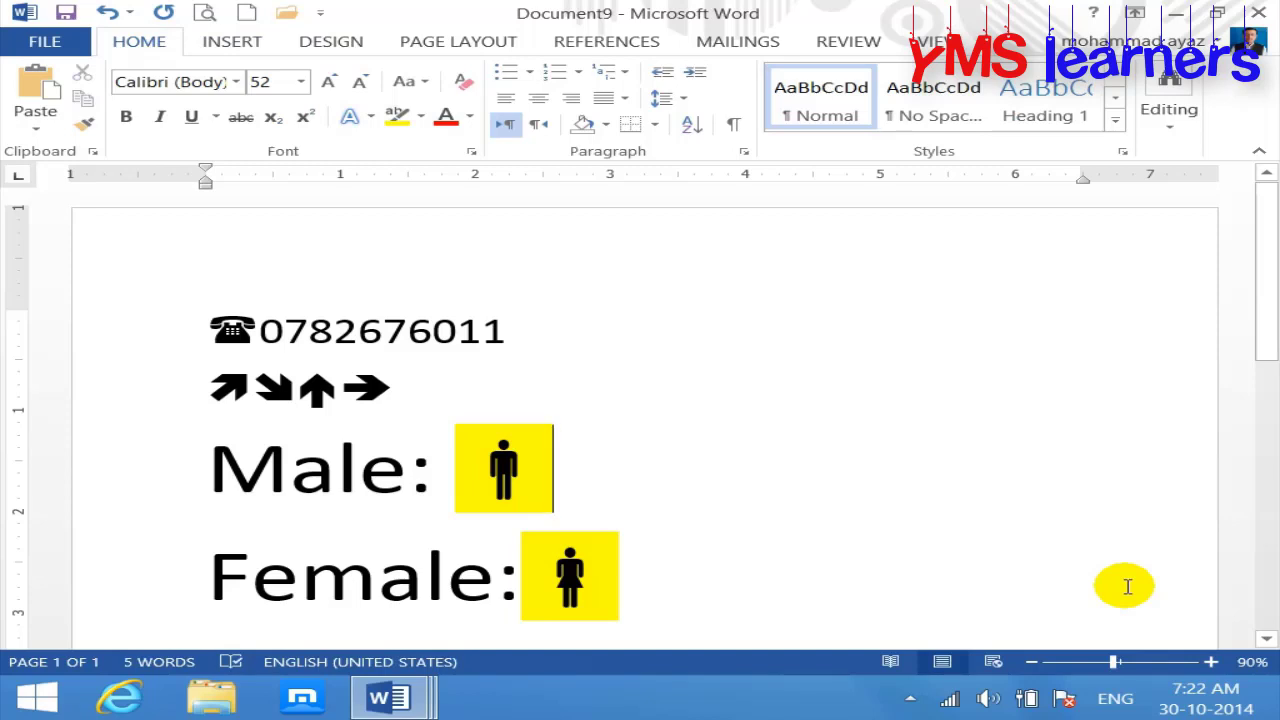
Step: Show the recent symbols gallery under Insert > Symbol
left_click(258, 45)
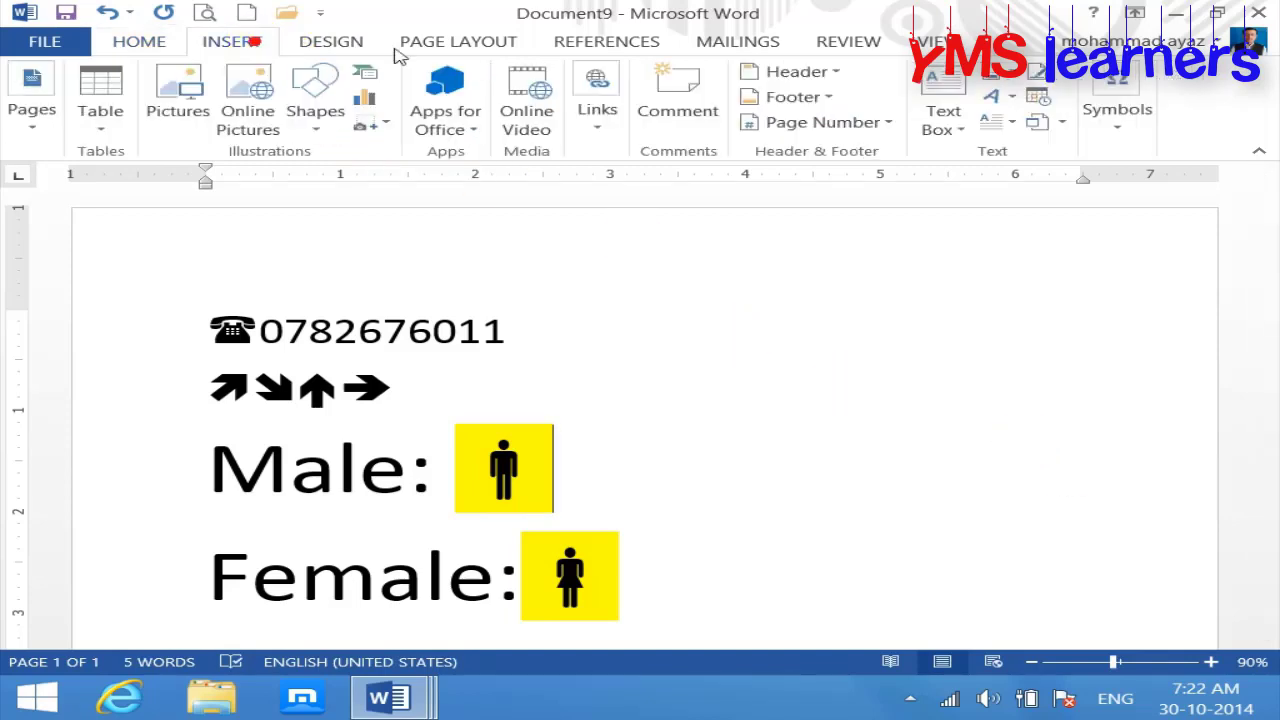
left_click(1120, 124)
left_click(1195, 228)
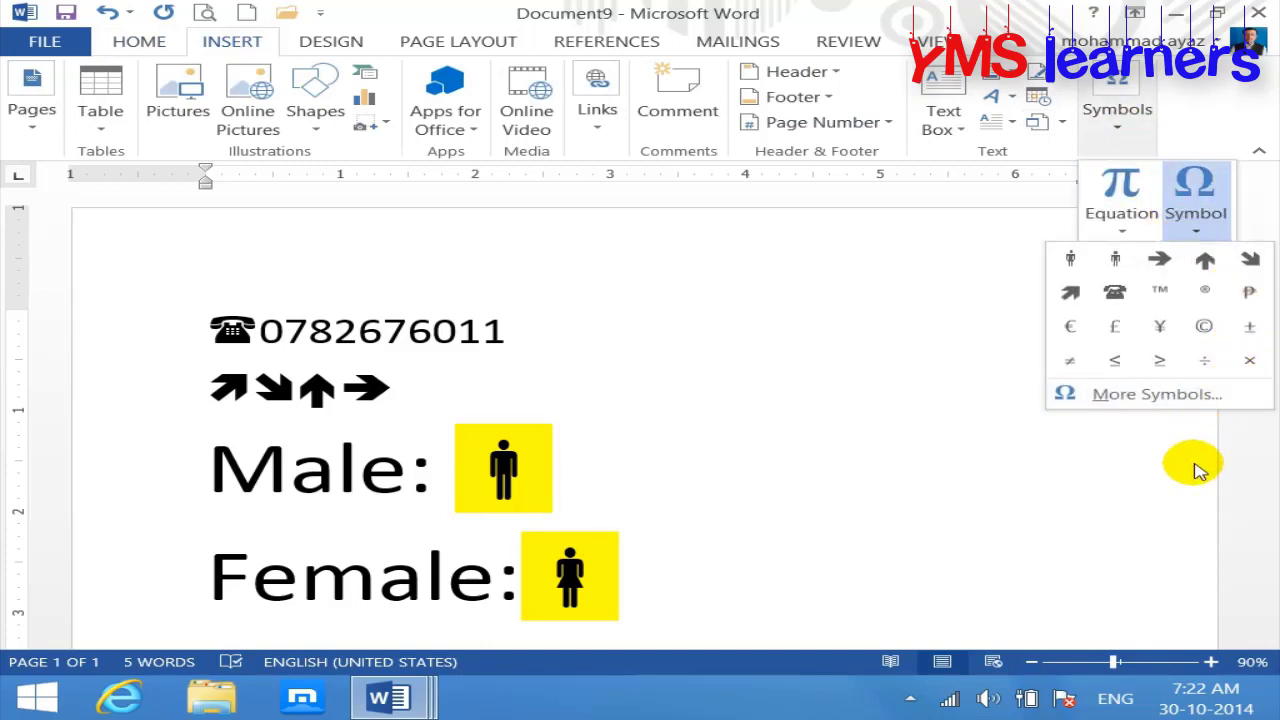
Step: Scroll the Webdings set to its end and select the airplane symbol (code 241)
left_click(1186, 396)
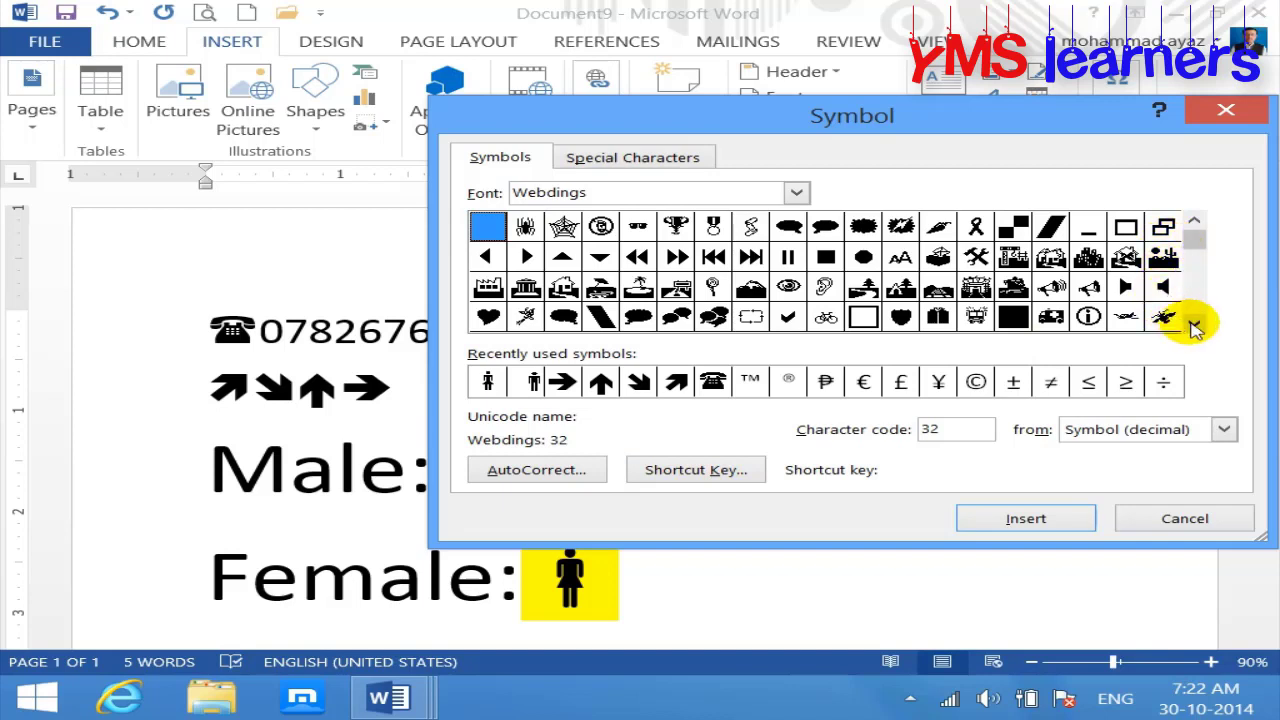
left_click(1195, 325)
left_click(1195, 325)
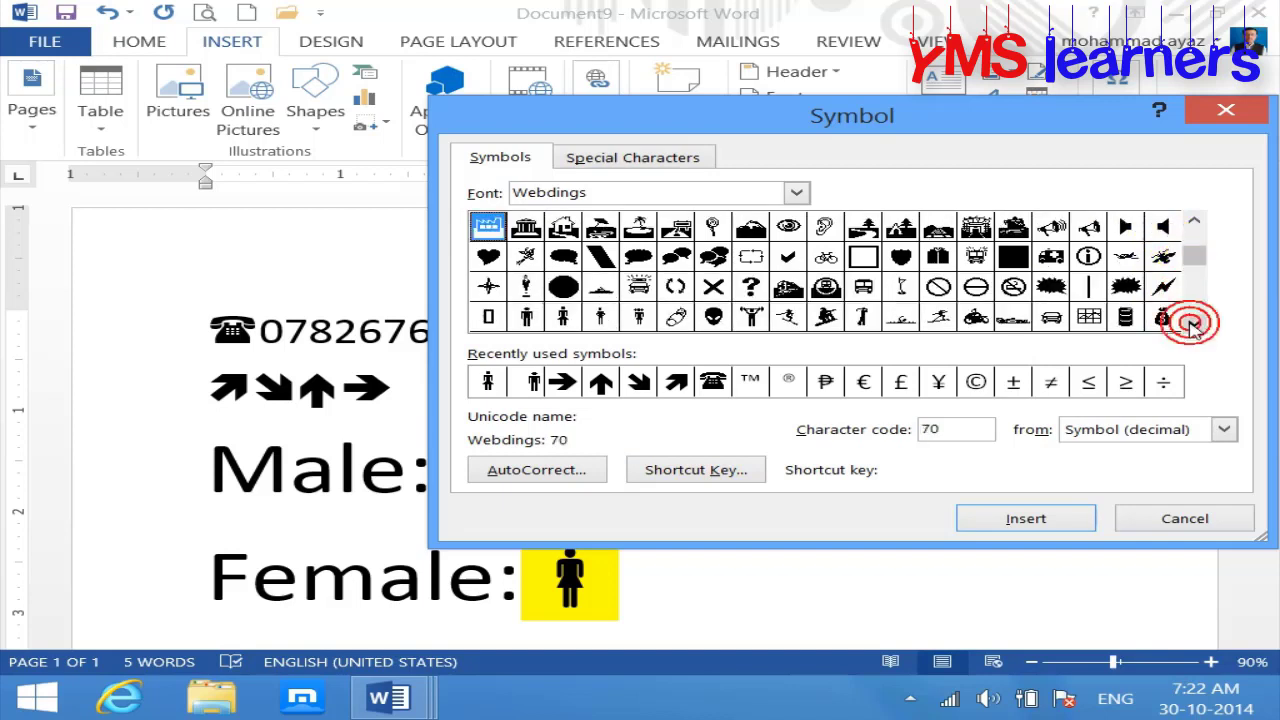
left_click(1195, 325)
left_click(1193, 325)
left_click(1193, 325)
left_click(1193, 325)
left_click(1193, 325)
left_click(1193, 325)
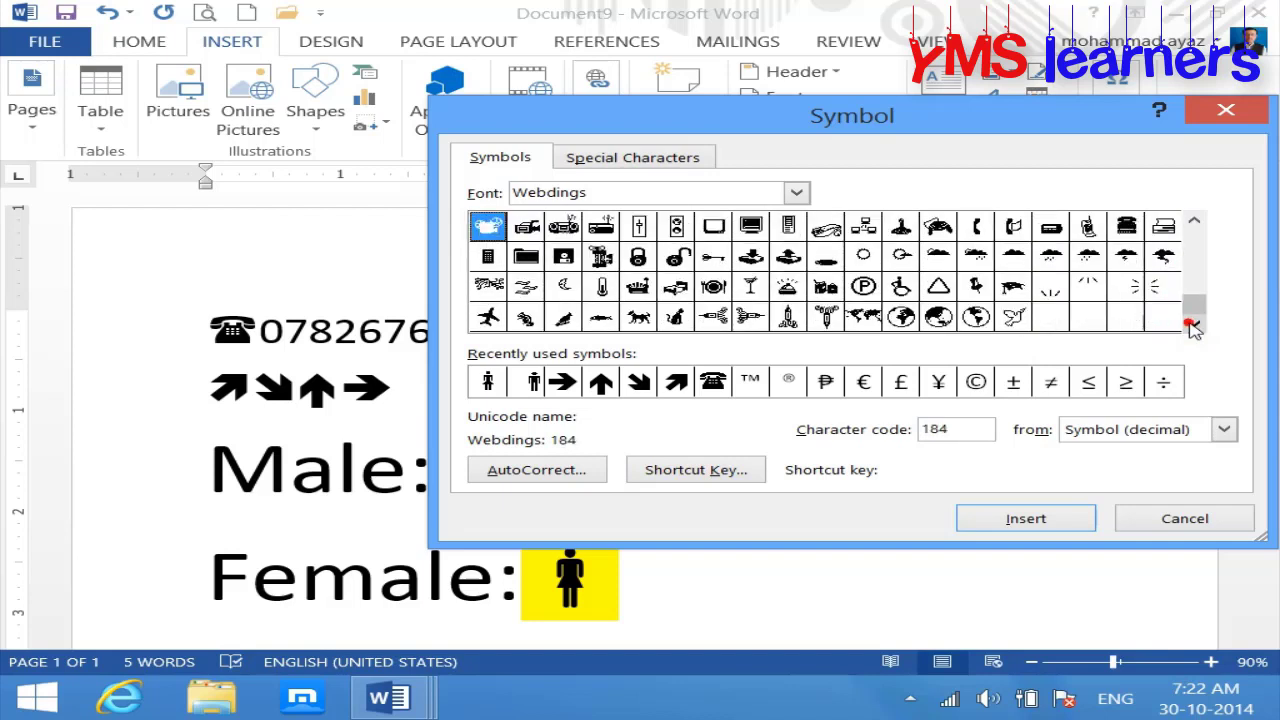
left_click(1193, 325)
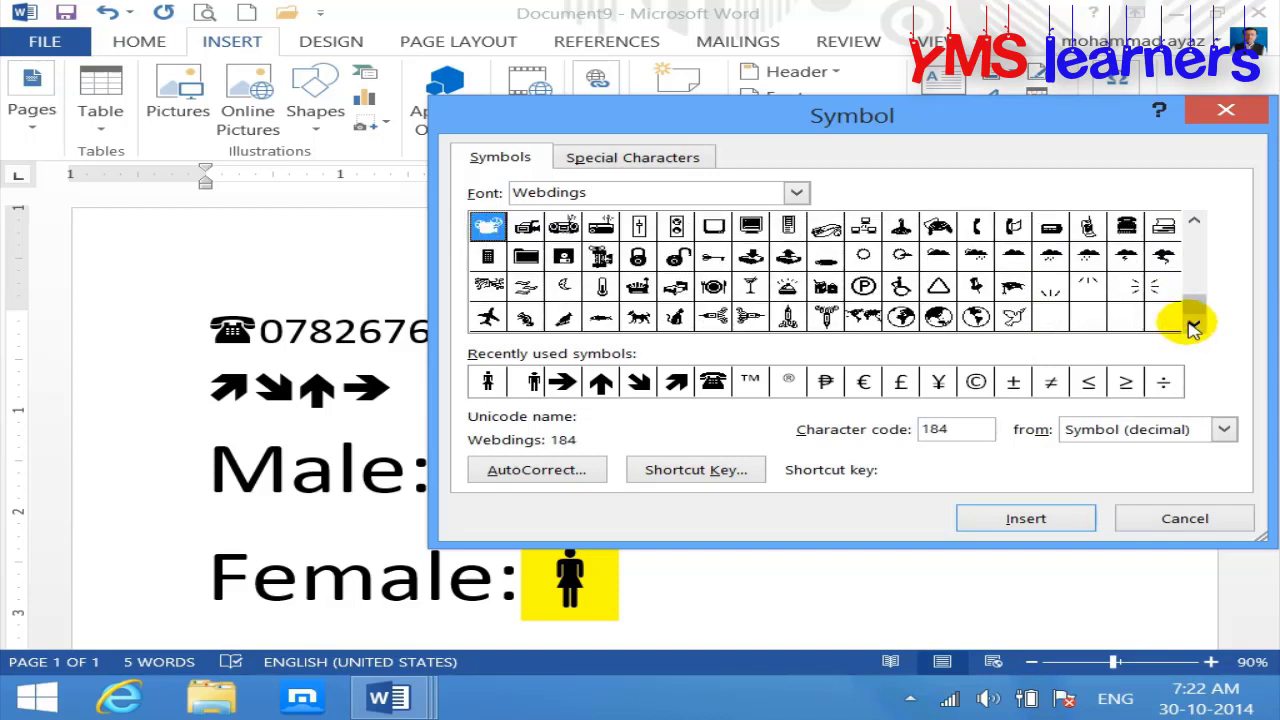
left_click(488, 318)
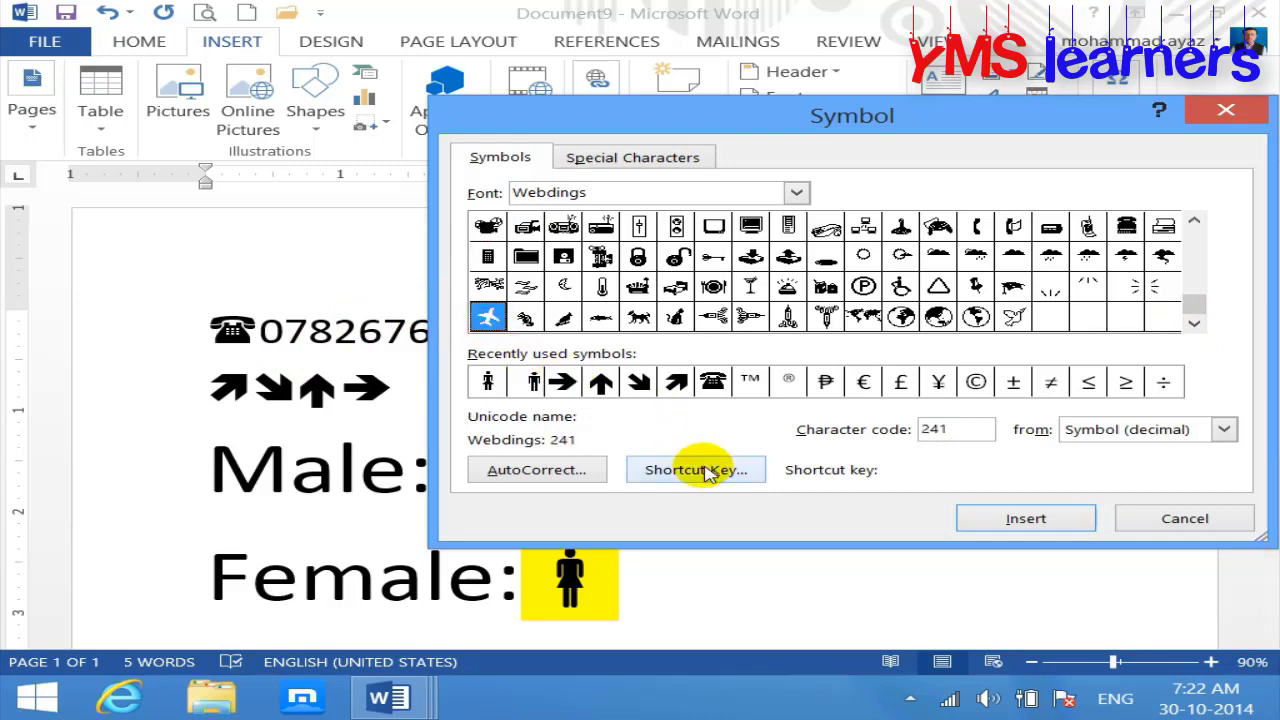
left_click(700, 470)
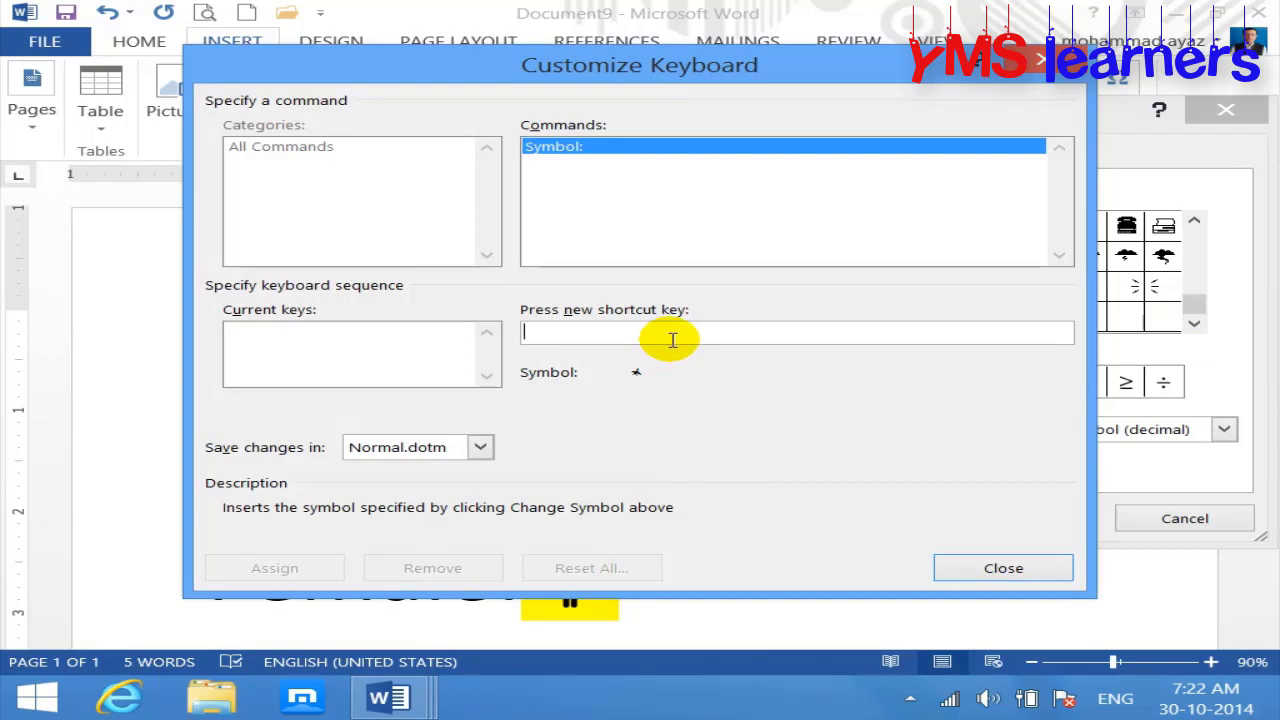
Step: Assign Ctrl+Shift+K as the airplane symbol's shortcut key and close both dialogs
key("ctrl+shift+k")
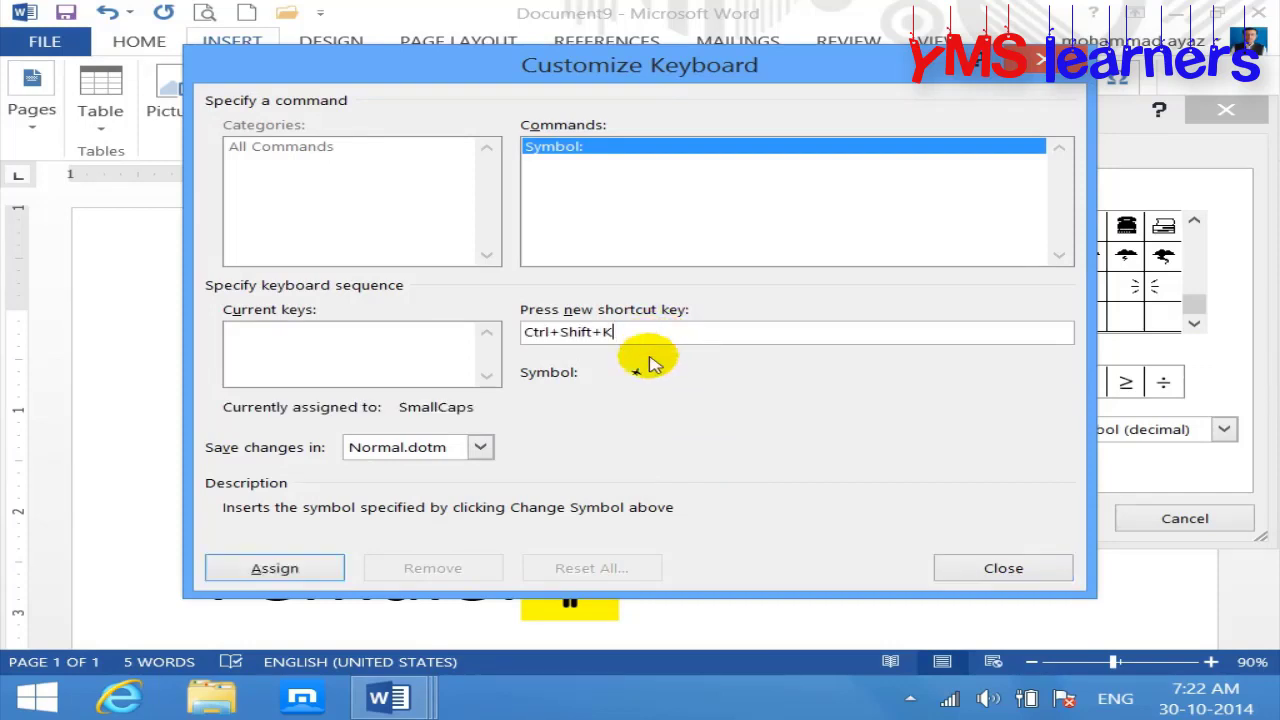
left_click(318, 566)
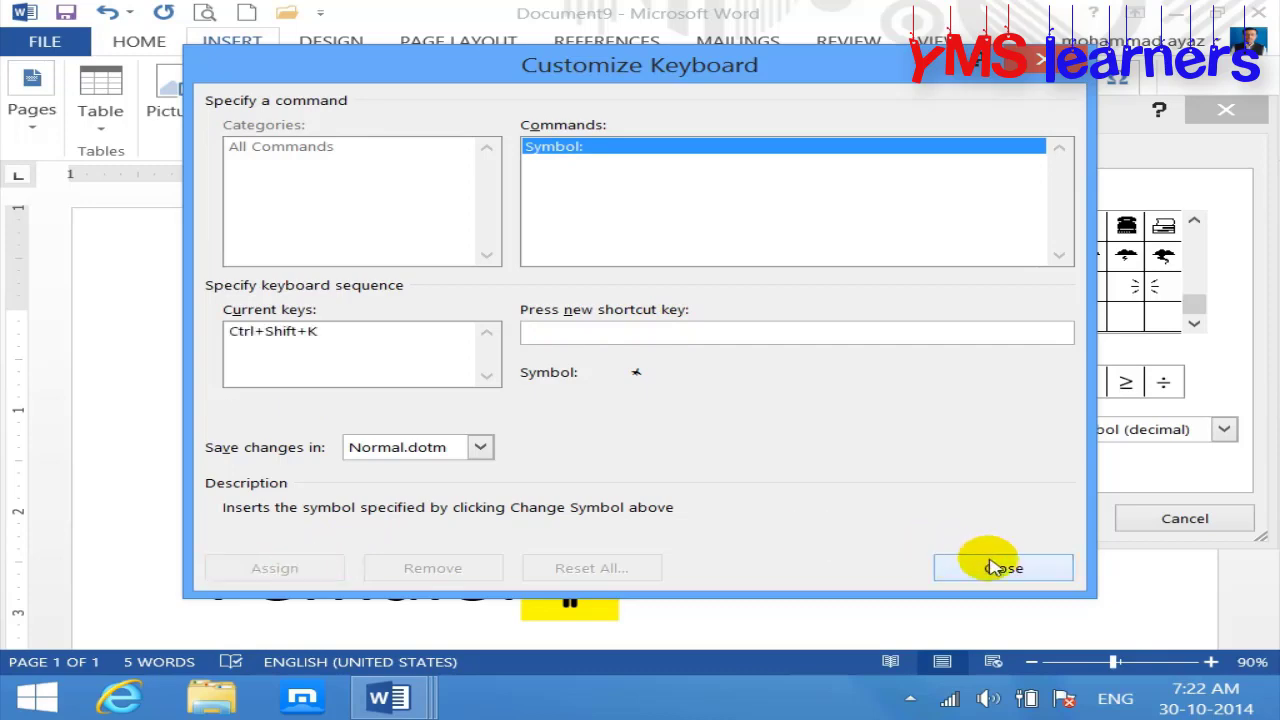
left_click(993, 566)
left_click(1180, 518)
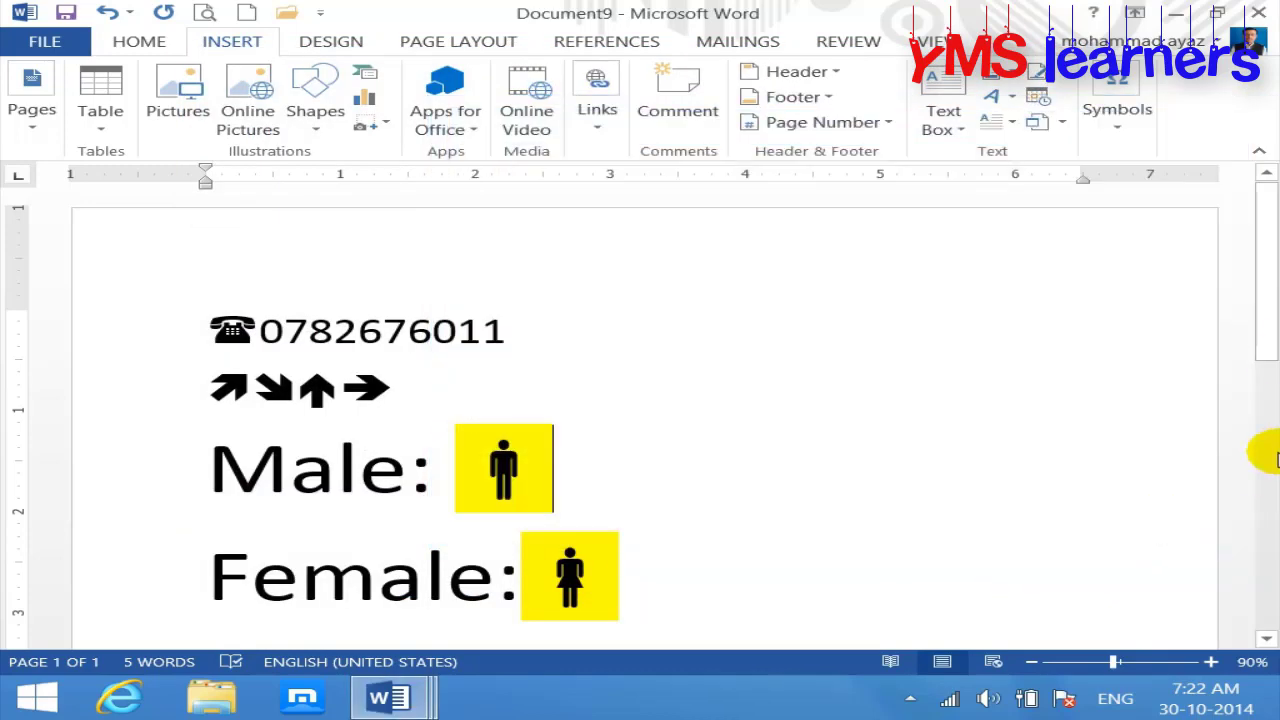
Step: Add an 'Airport:' line below Female: ending with the airplane symbol via its shortcut
scroll(1270, 345, "down", 4)
left_click(729, 443)
key("Return")
type("airpo")
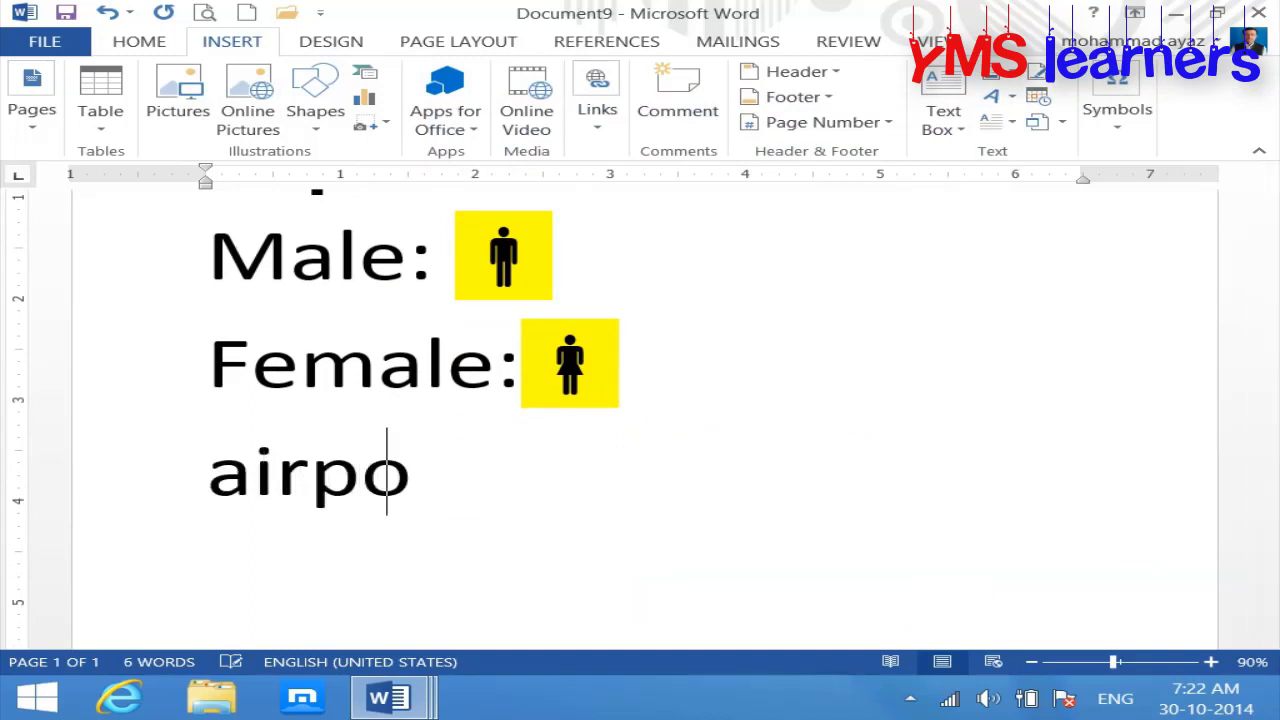
type("rt:")
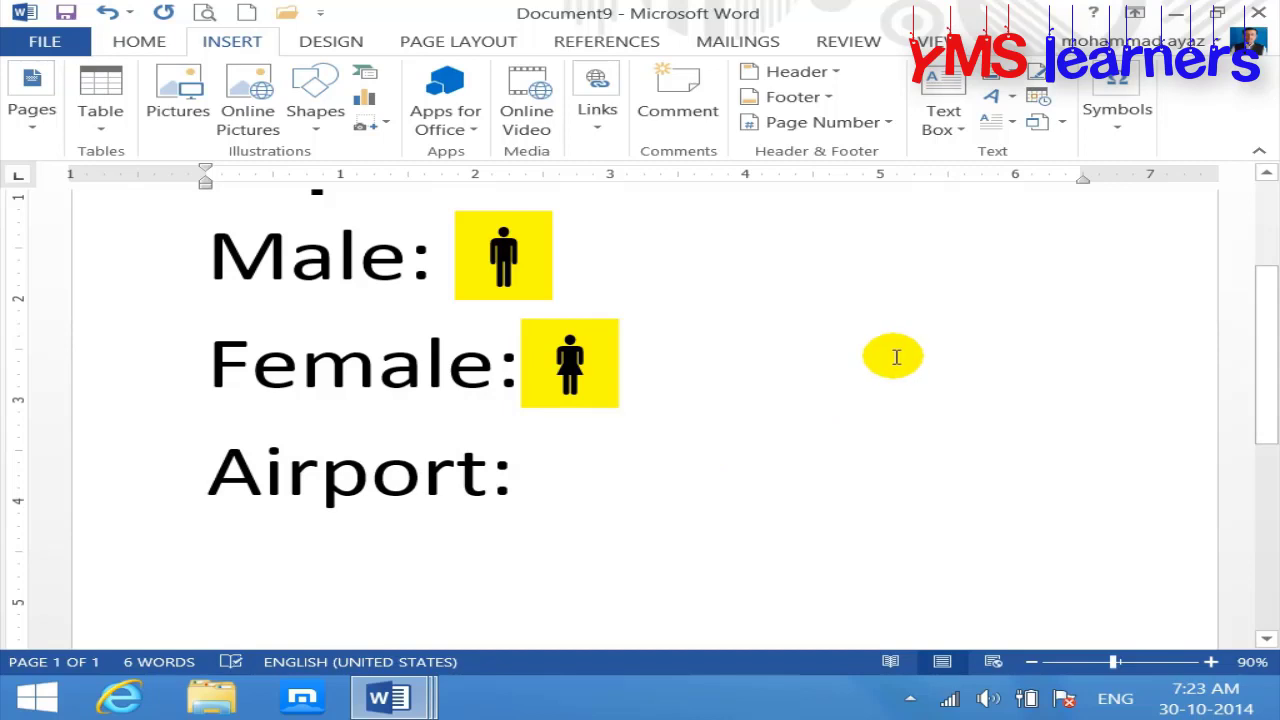
type("j")
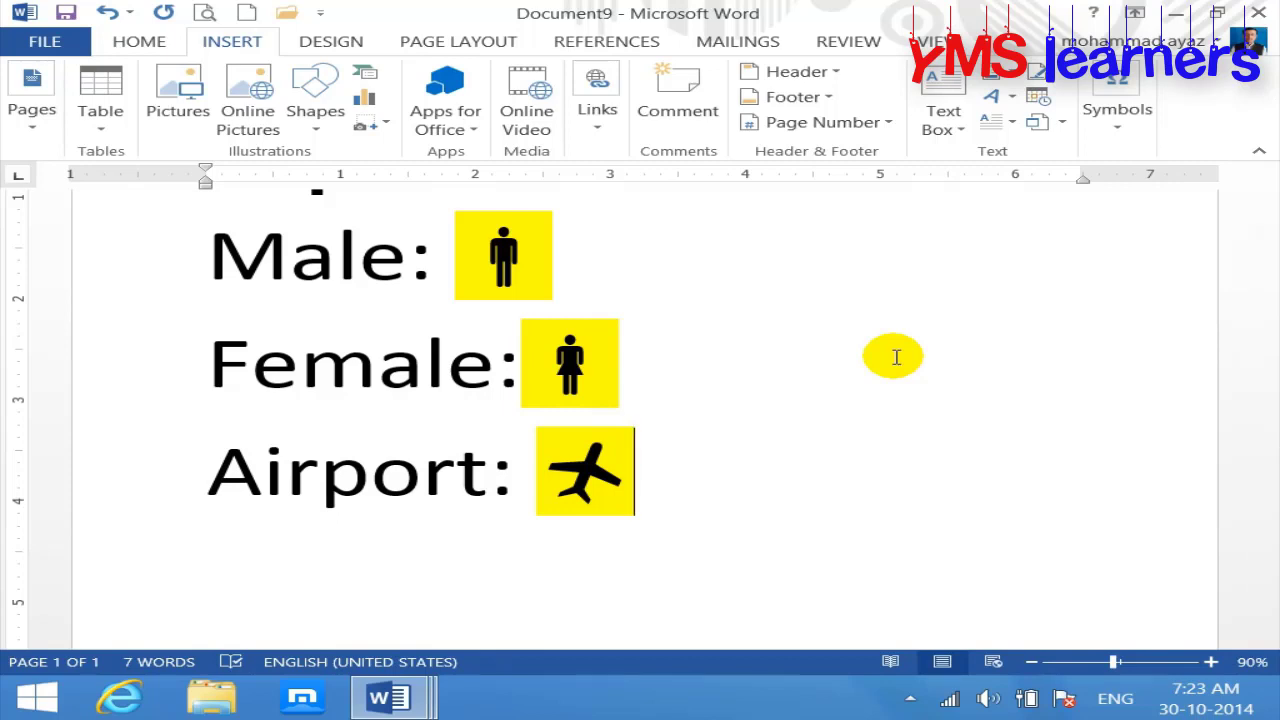
left_click(1117, 115)
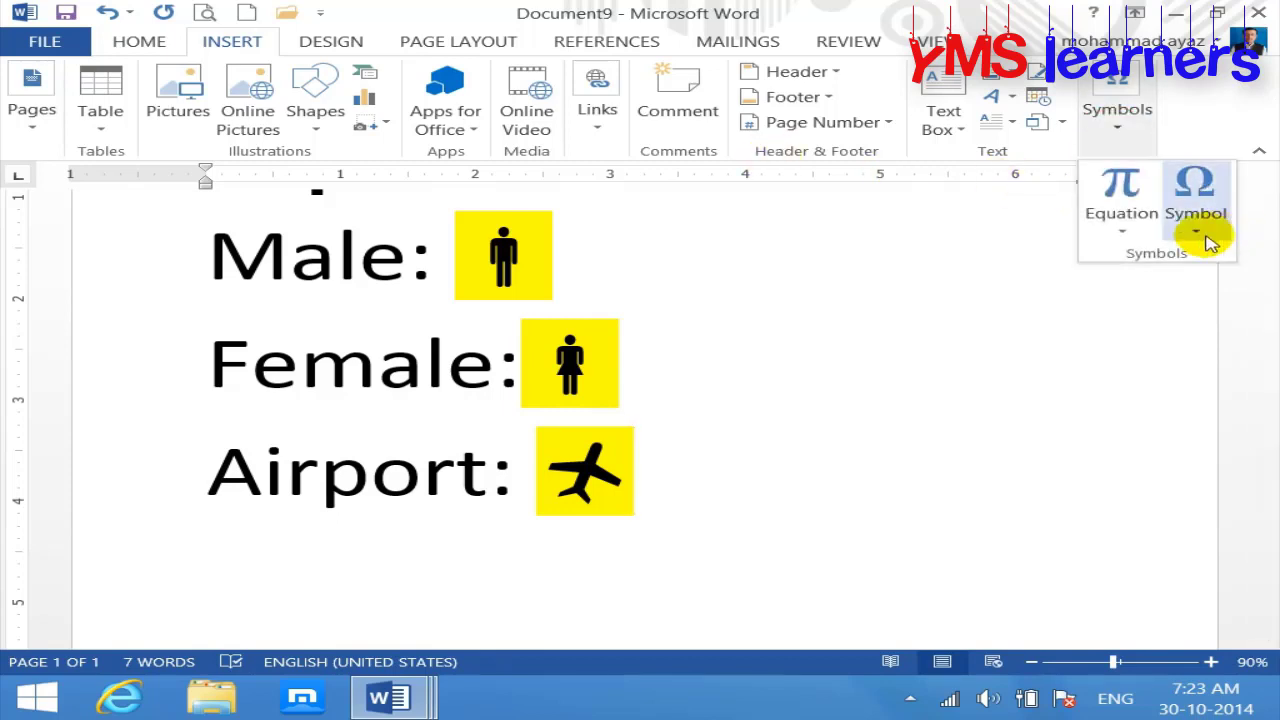
left_click(1200, 232)
Step: Create an AutoCorrect entry replacing 'home' with the Webdings building symbol
left_click(1150, 396)
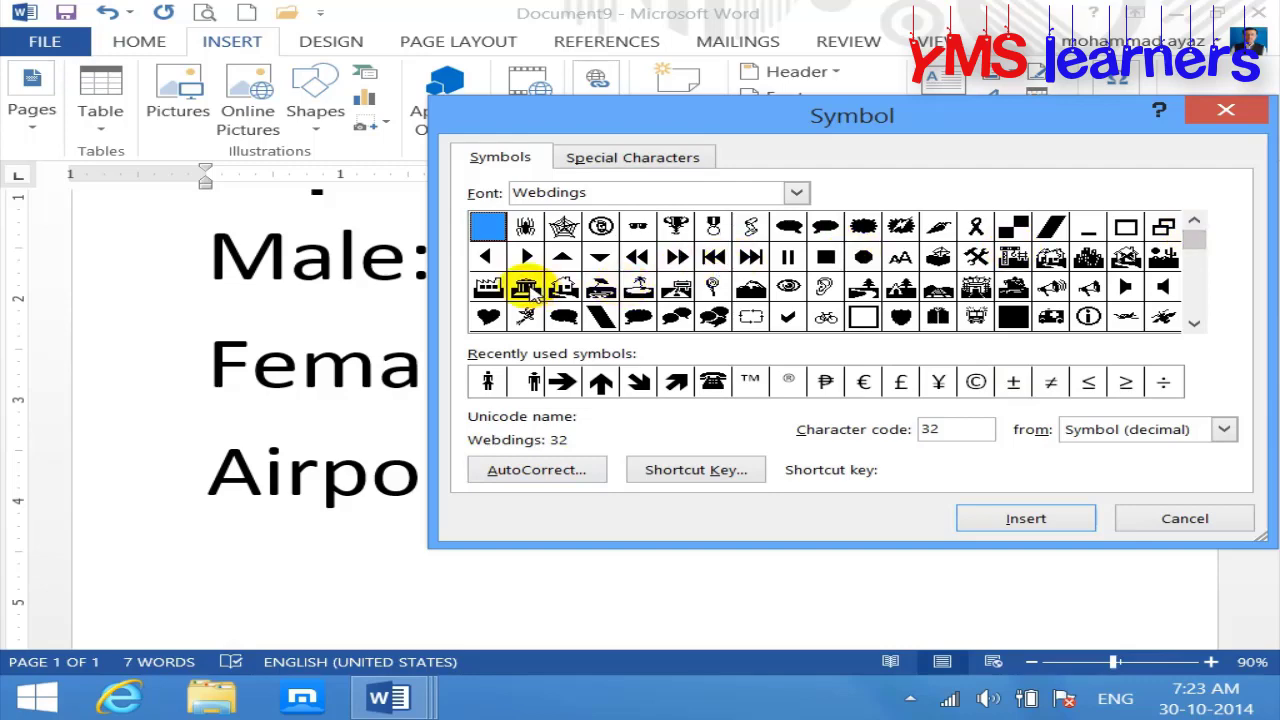
left_click(526, 288)
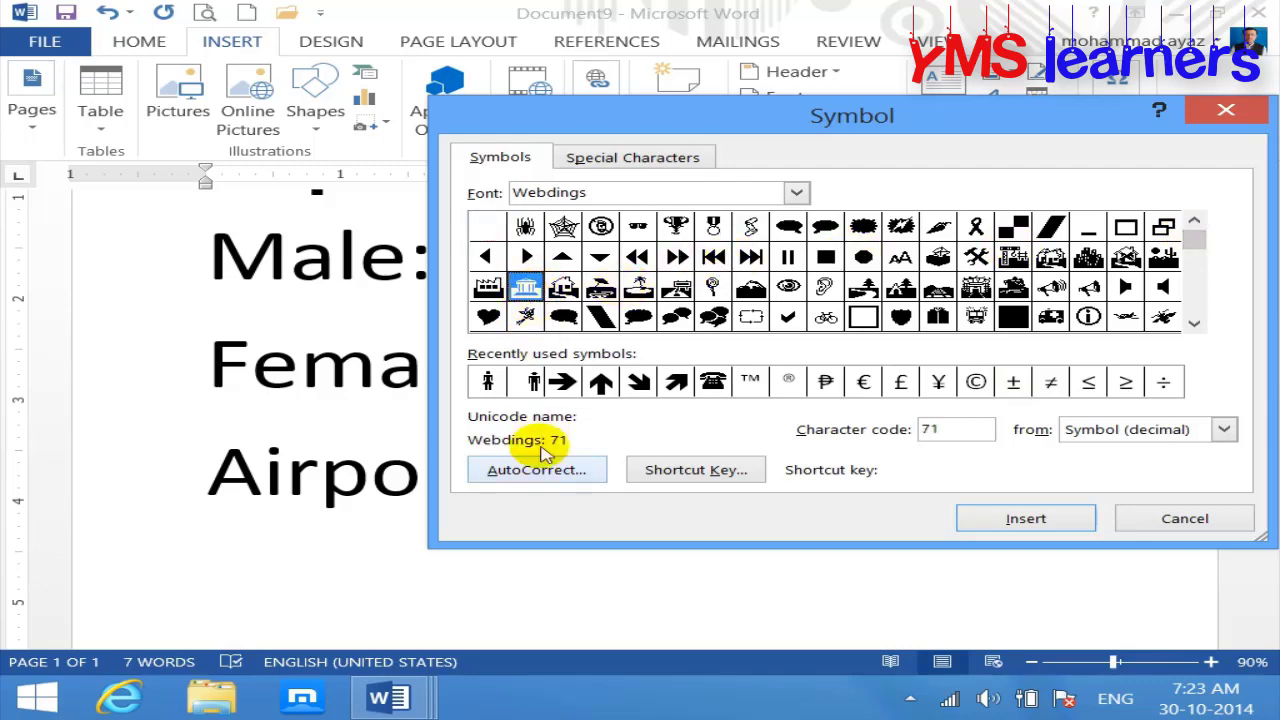
left_click(541, 470)
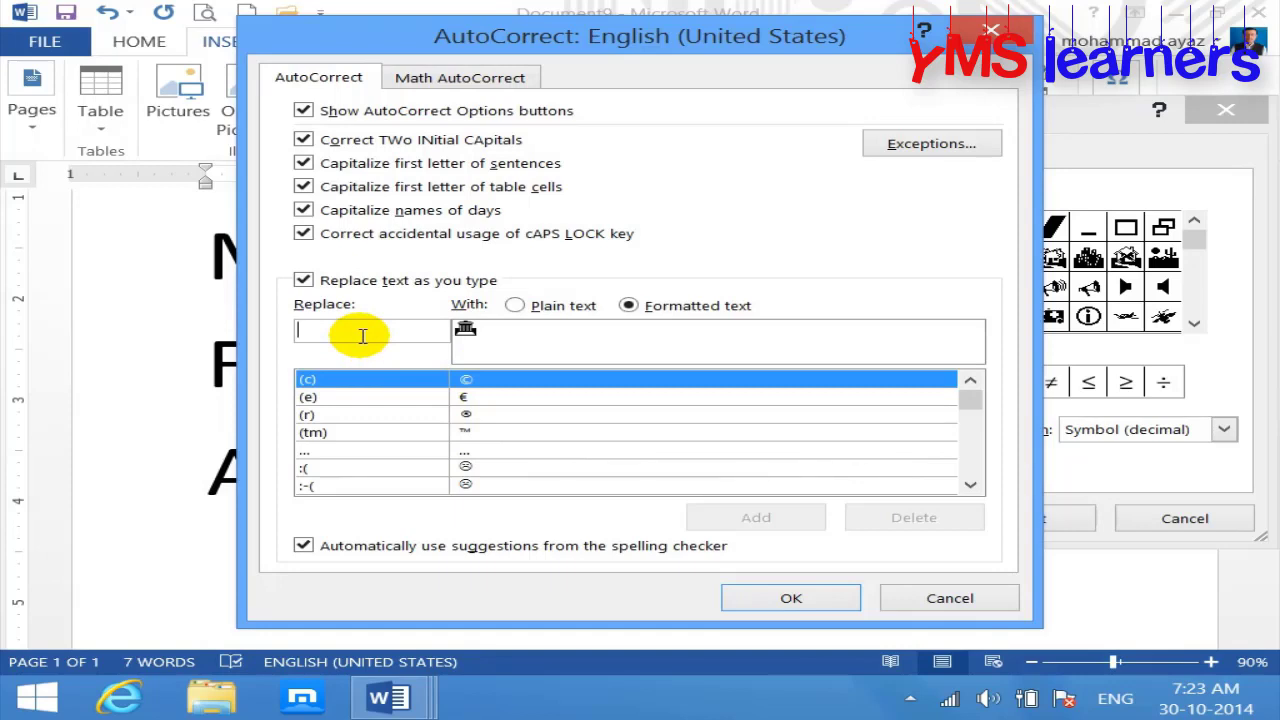
type("hiyu")
key("BackSpace")
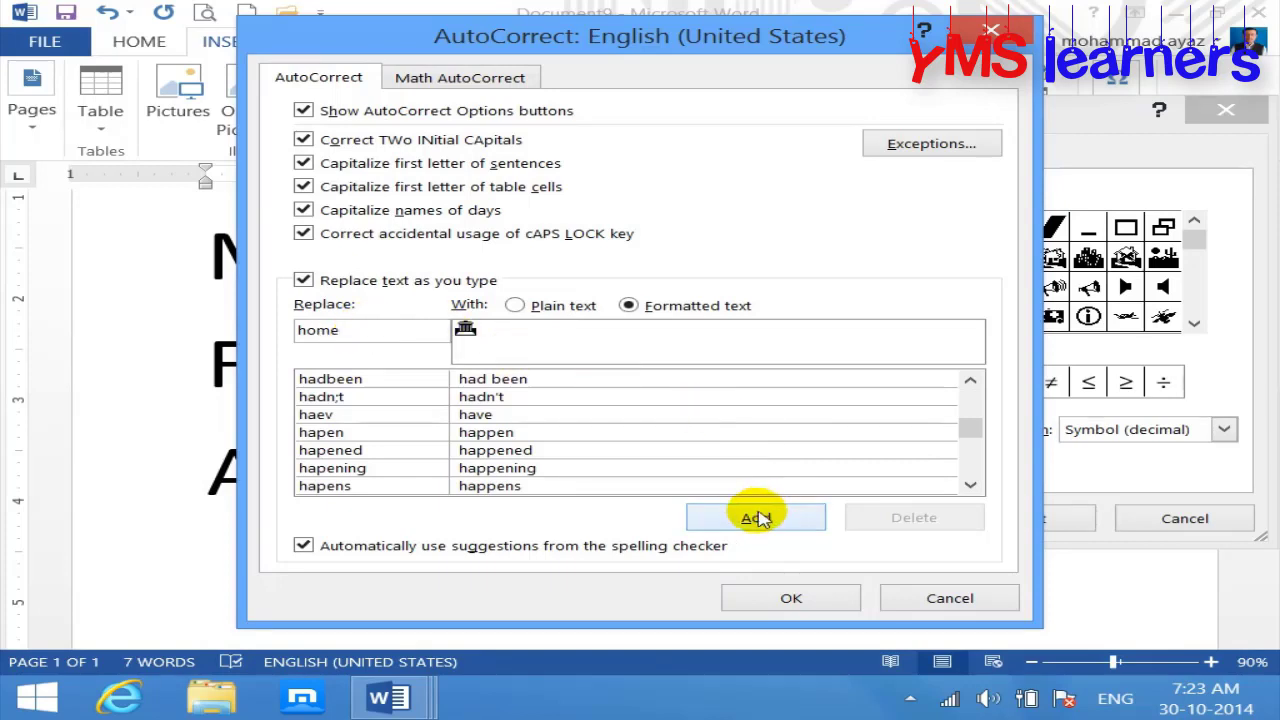
left_click(756, 518)
left_click(791, 598)
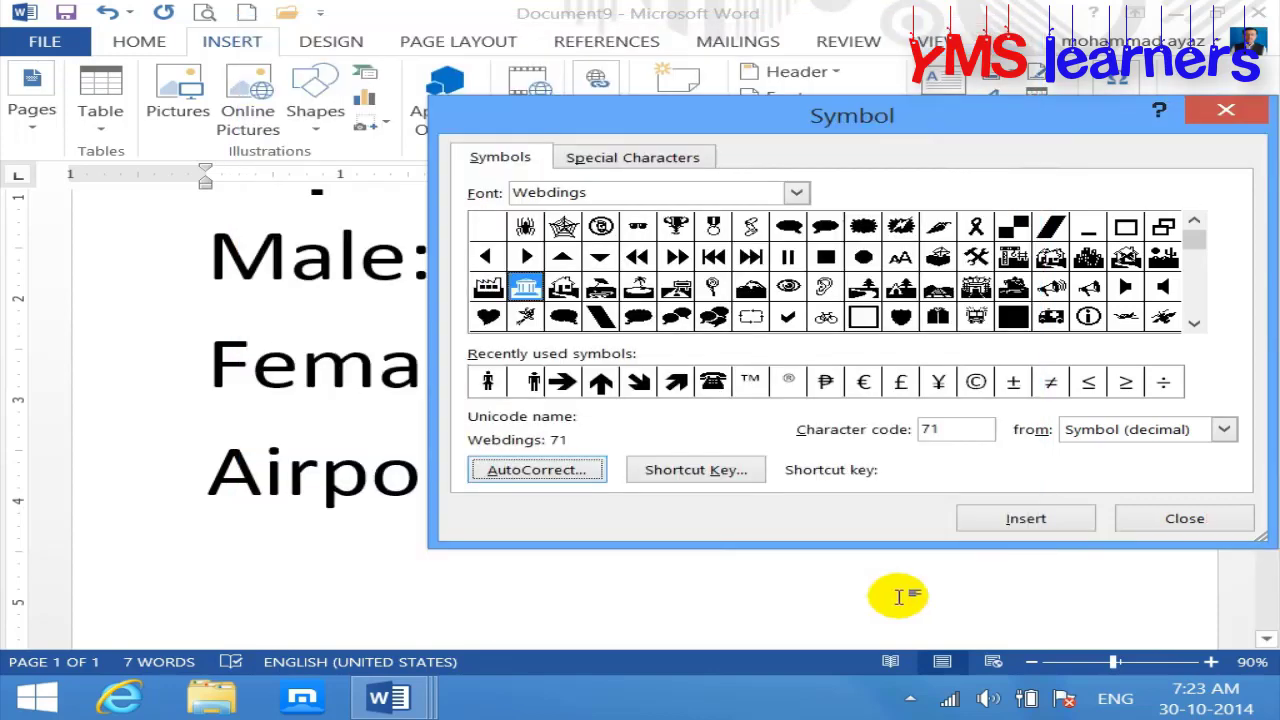
left_click(1184, 520)
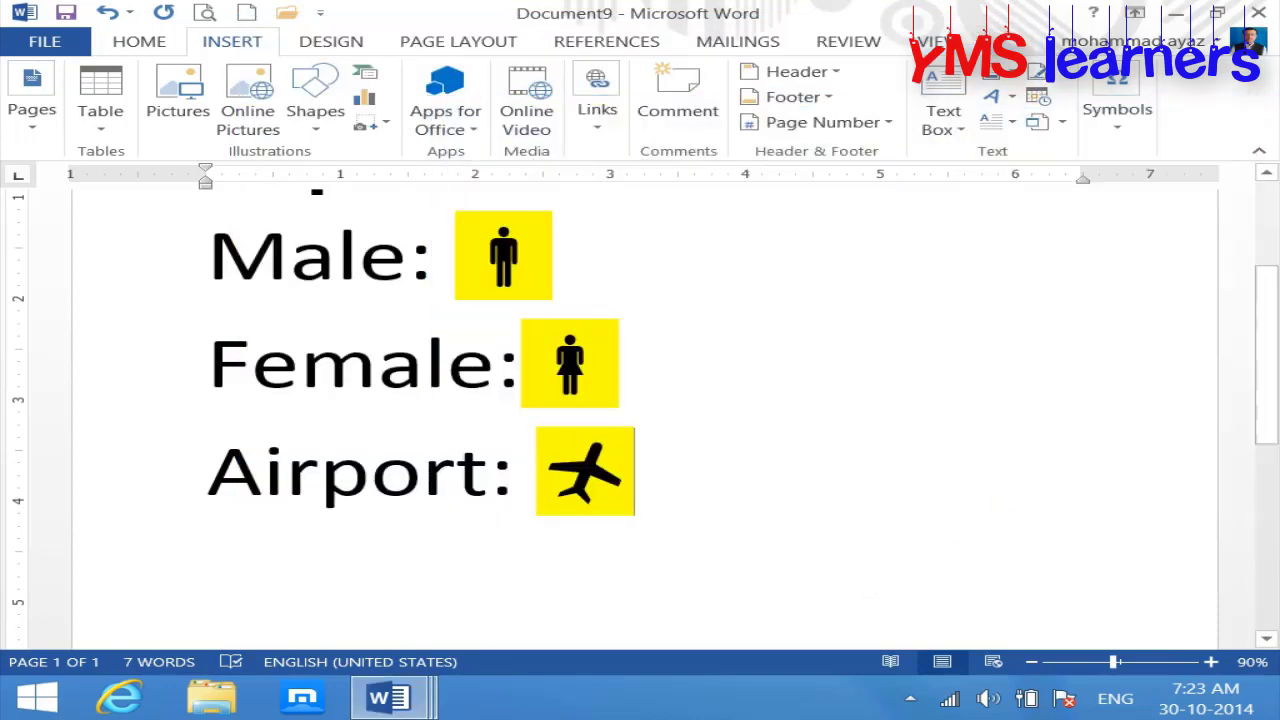
Step: Add building, airplane and building symbol lines below Airport: using 'home' and Alt+A
key("Return")
type("home")
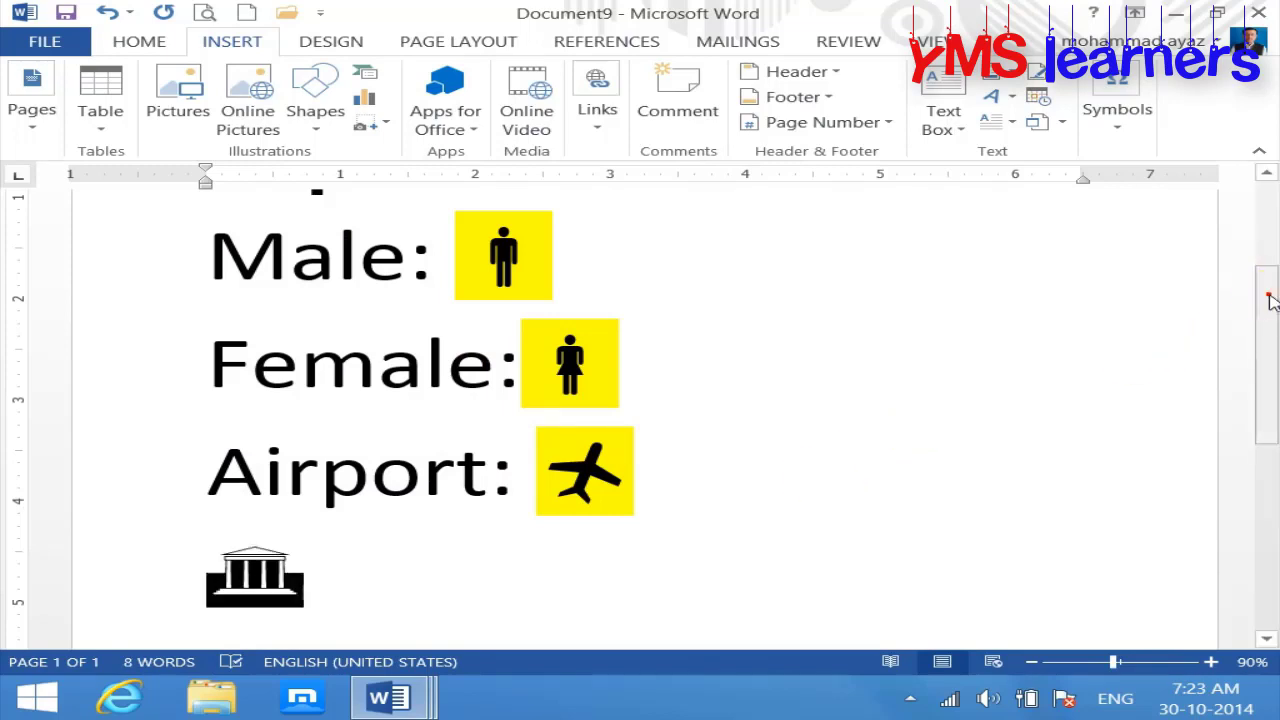
scroll(1266, 286, "down", 3)
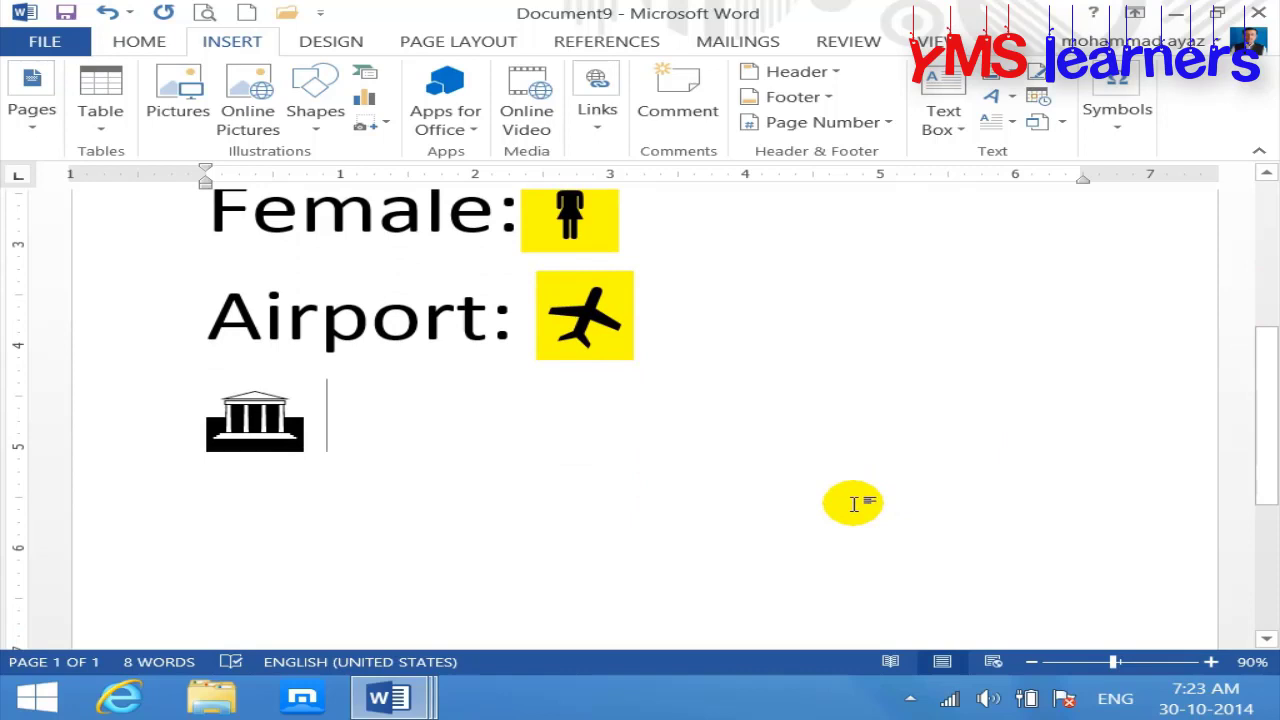
key("Return")
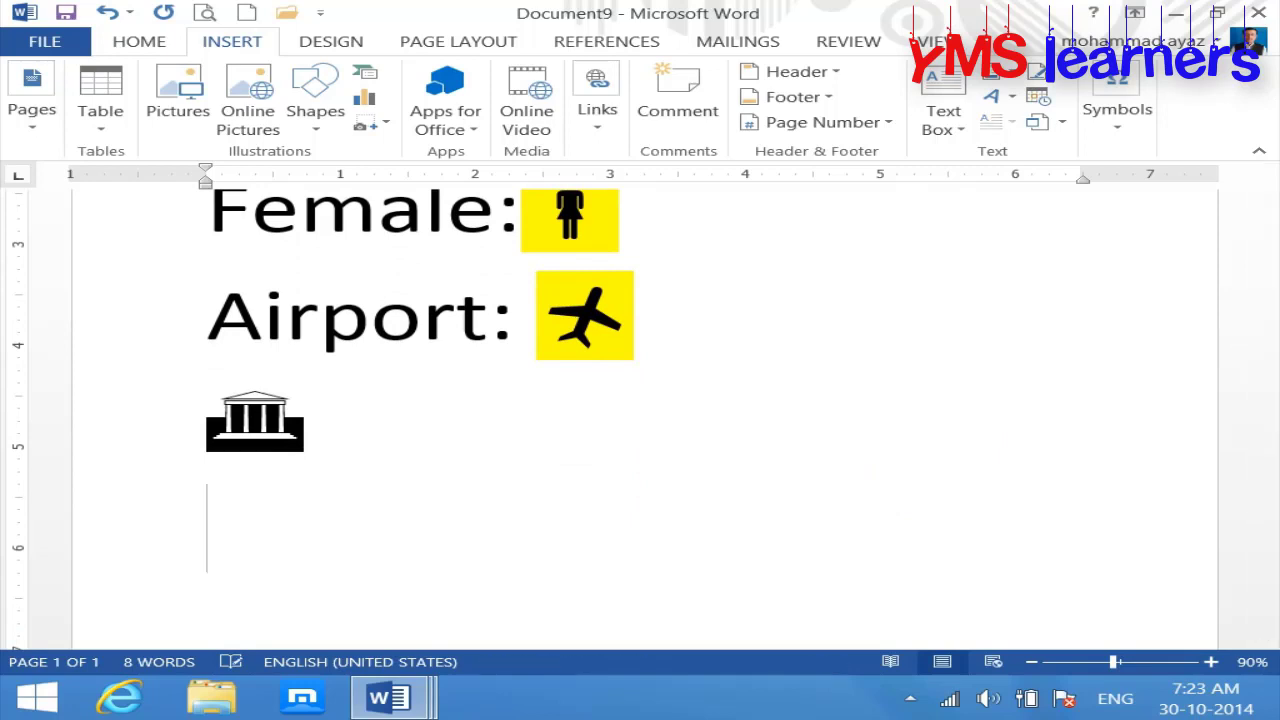
key("alt+a")
key("Return")
type("home")
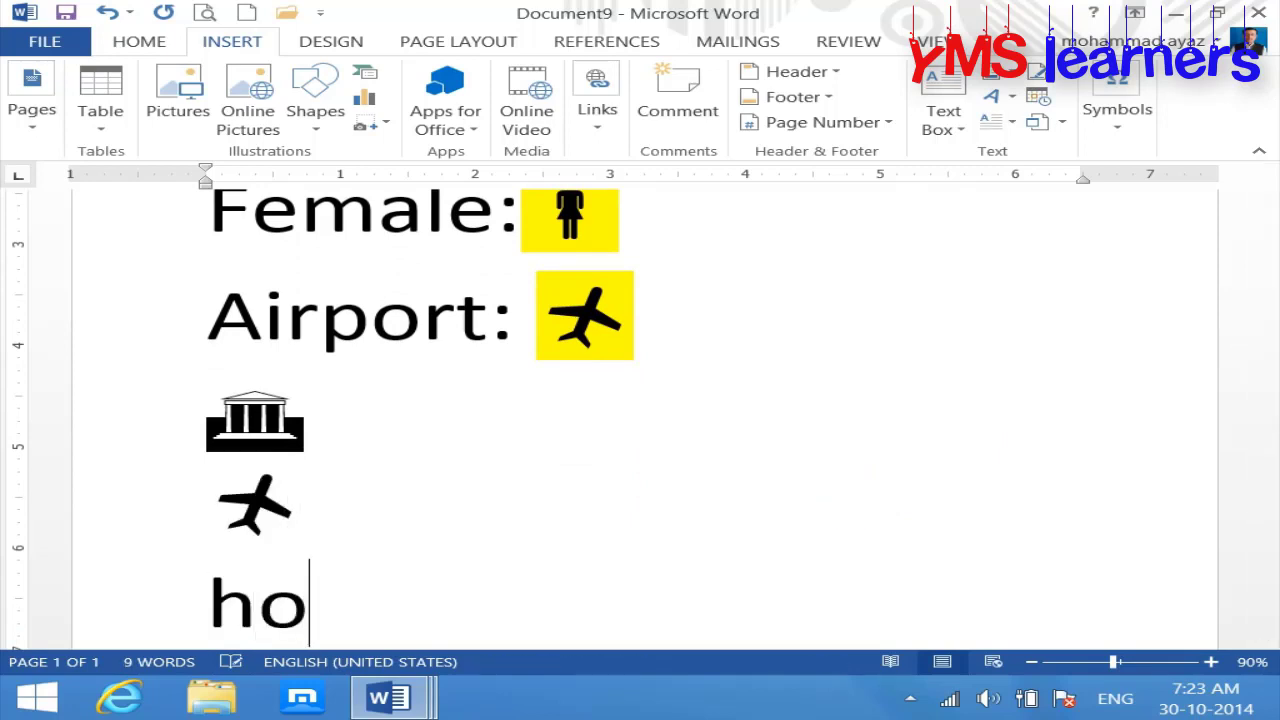
key("BackSpace")
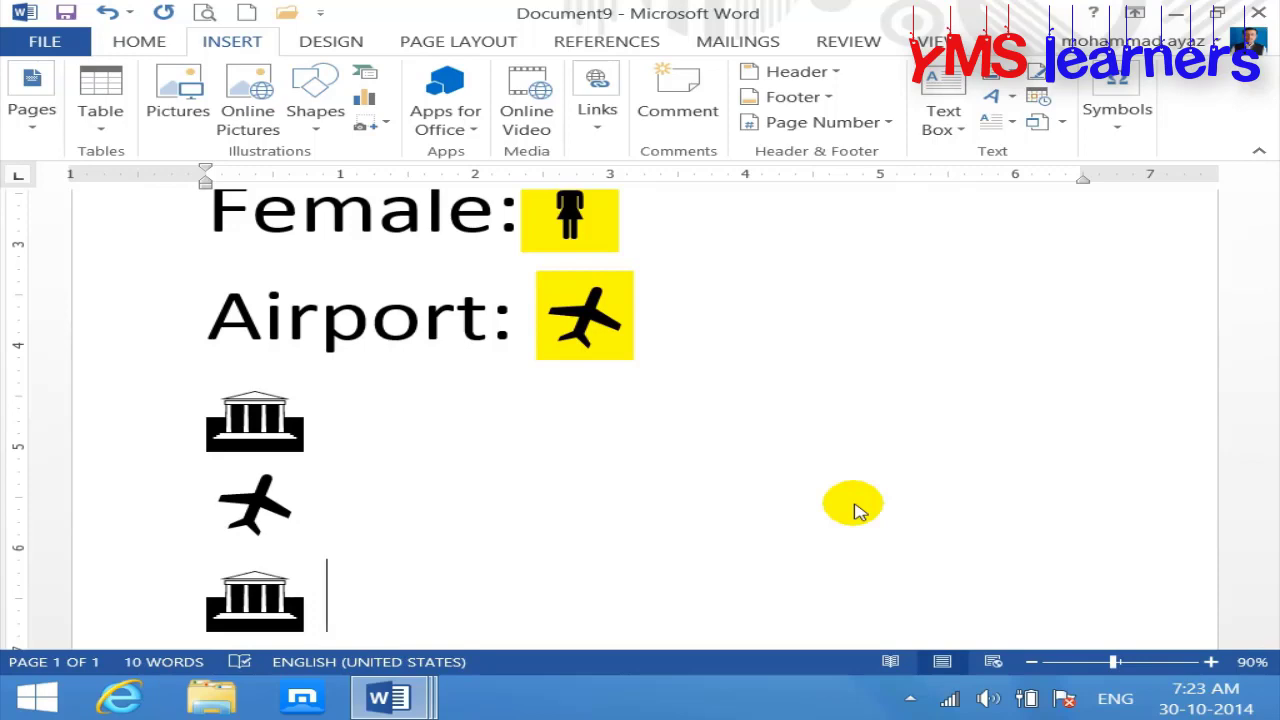
left_click(1118, 125)
left_click(1195, 225)
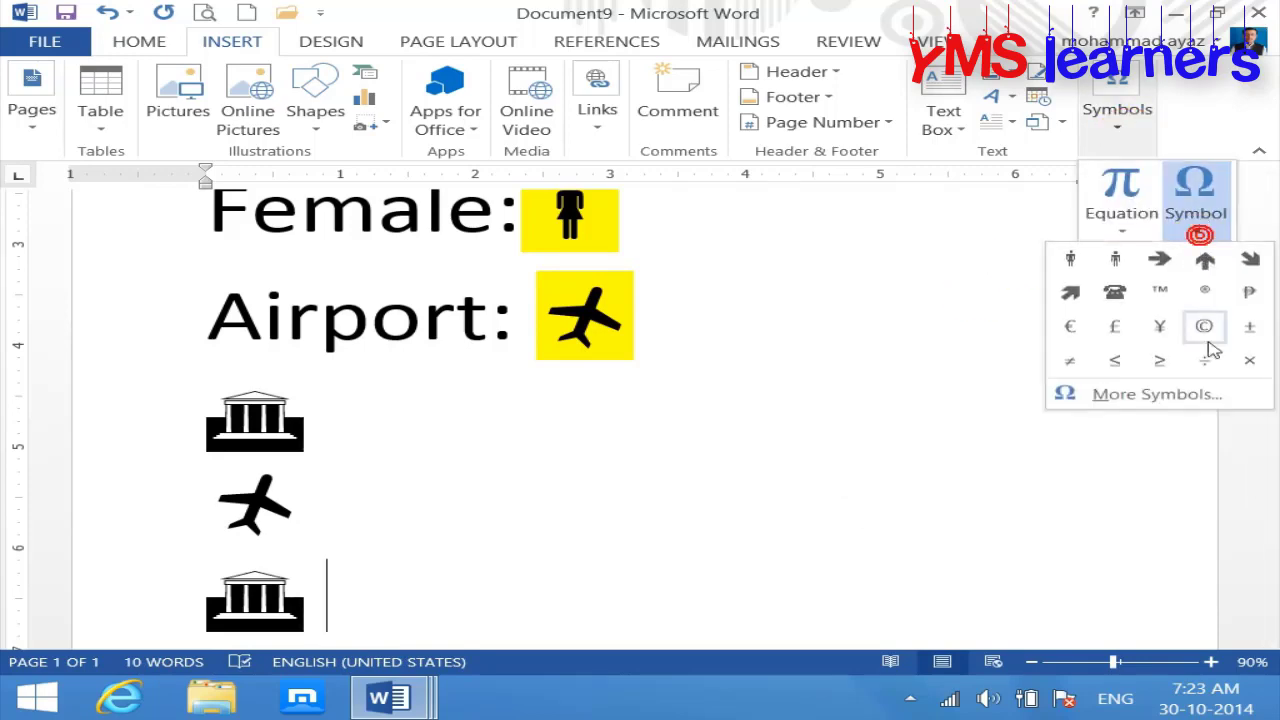
Step: Browse the Special Characters list without inserting anything, then create blank Document10
left_click(1206, 398)
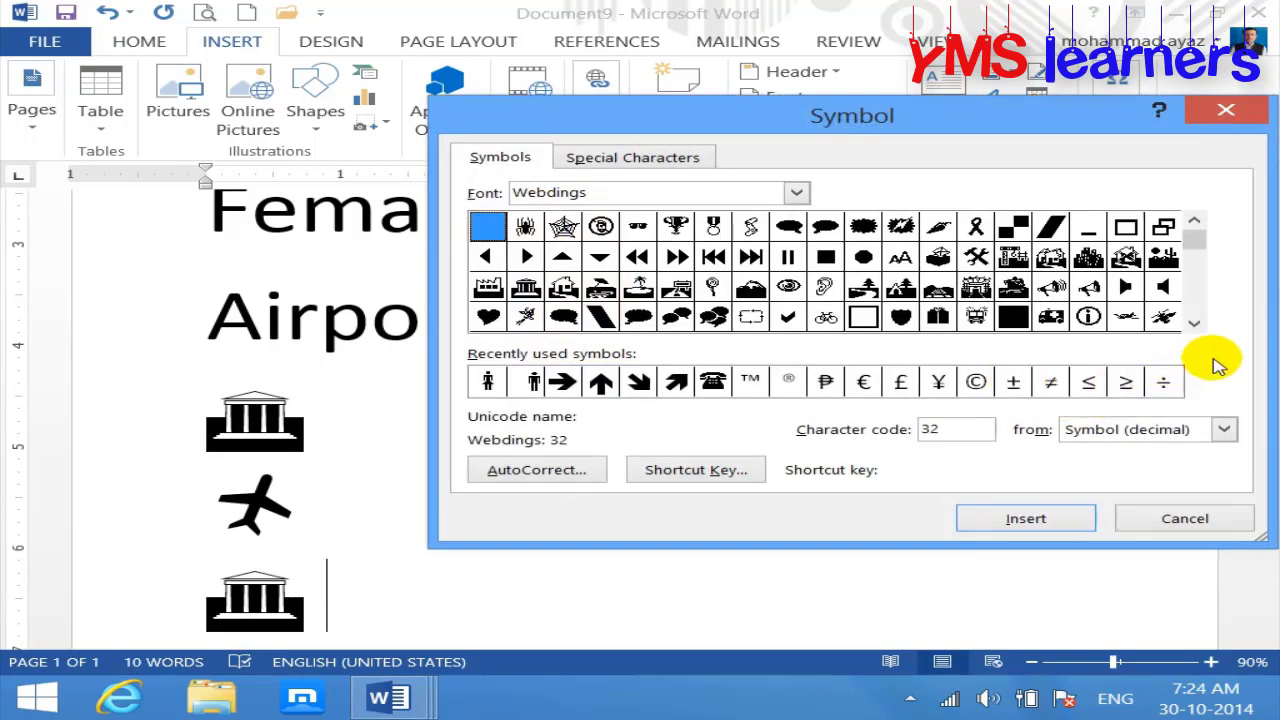
left_click(604, 150)
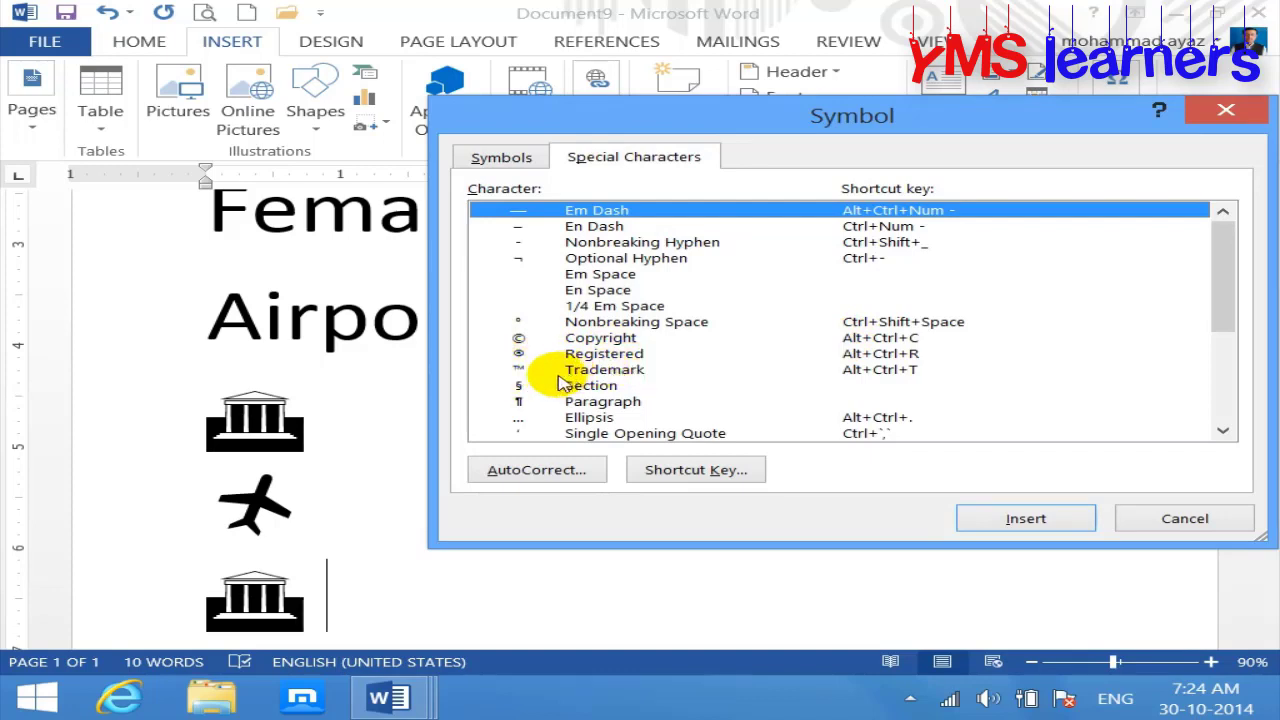
left_click(580, 386)
mouse_move(1224, 276)
left_mouse_down()
mouse_move(1224, 357)
mouse_move(1240, 372)
mouse_move(1229, 274)
left_mouse_up()
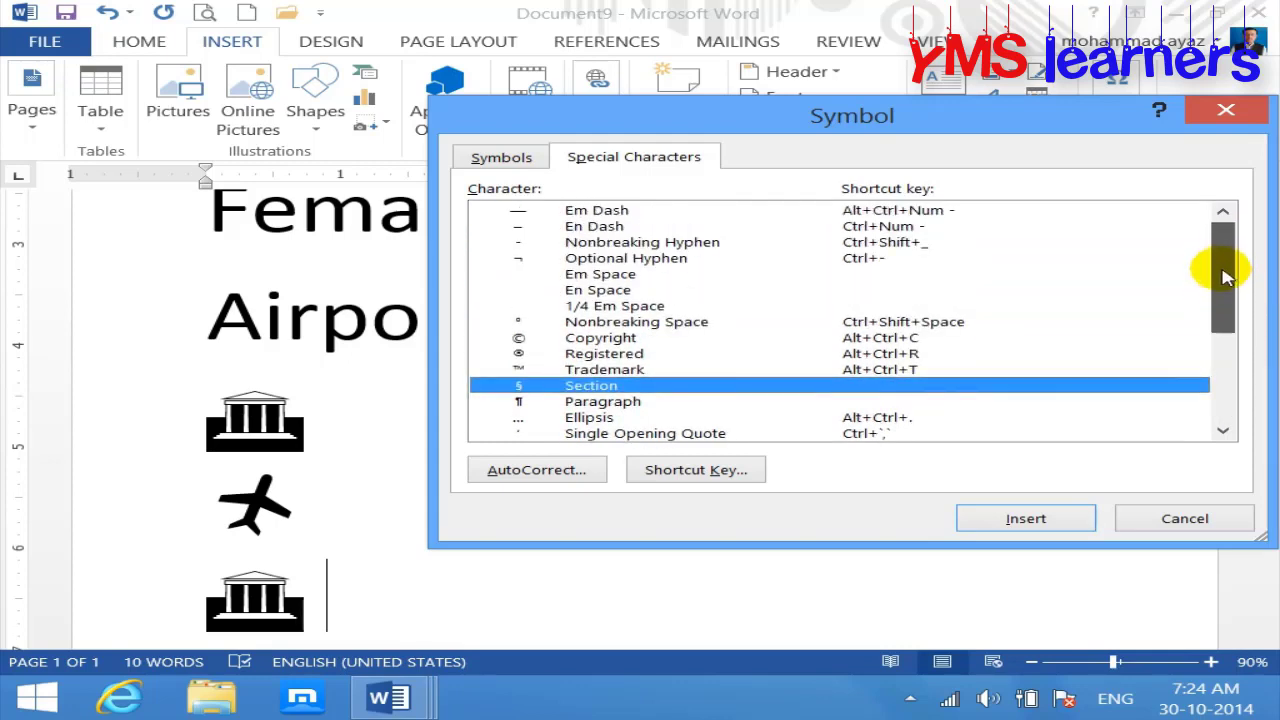
left_click(1223, 517)
left_click(246, 12)
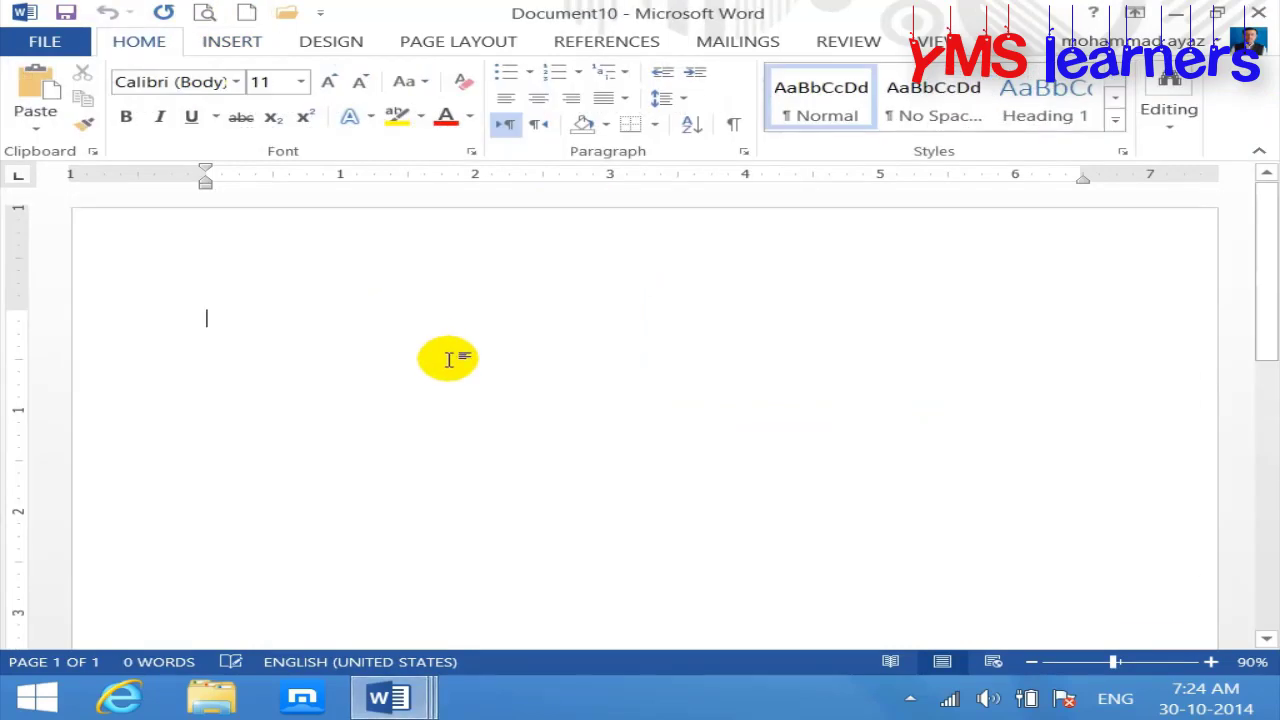
Step: Insert an ellipsis character, then remove the extra ellipsis on the second line
key("ctrl+alt+period")
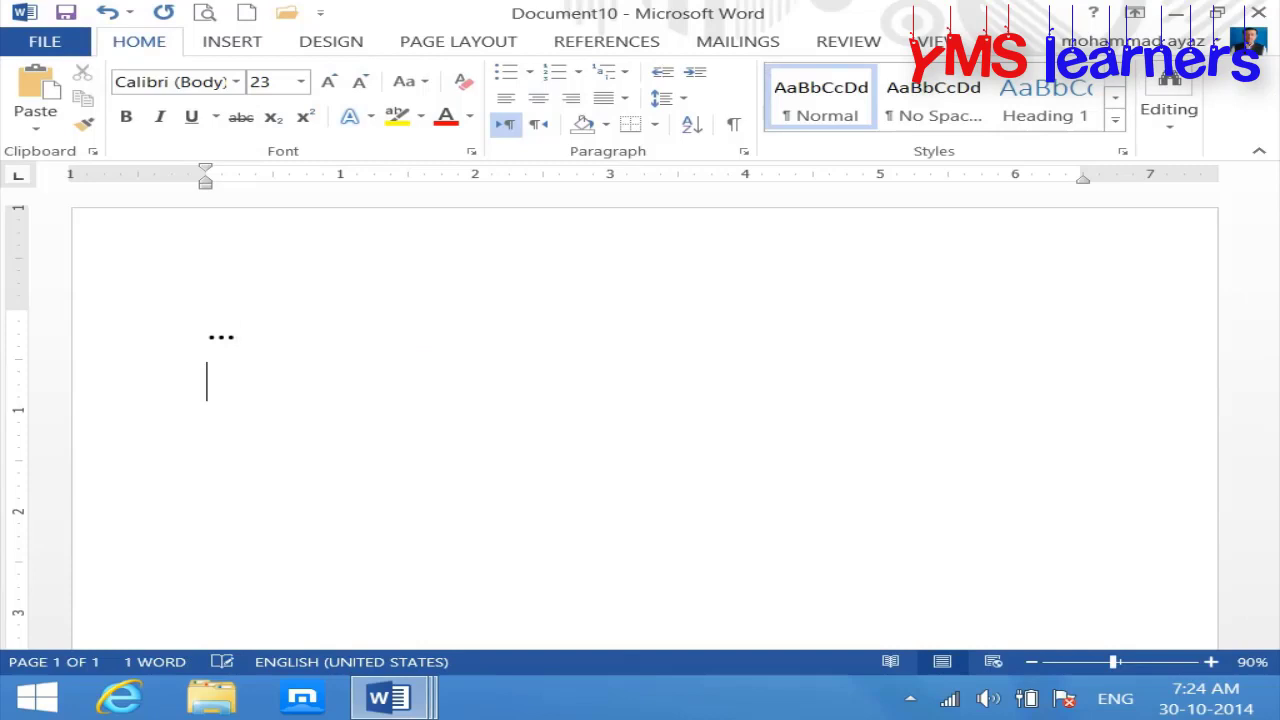
key("Return")
key("ctrl+alt+period")
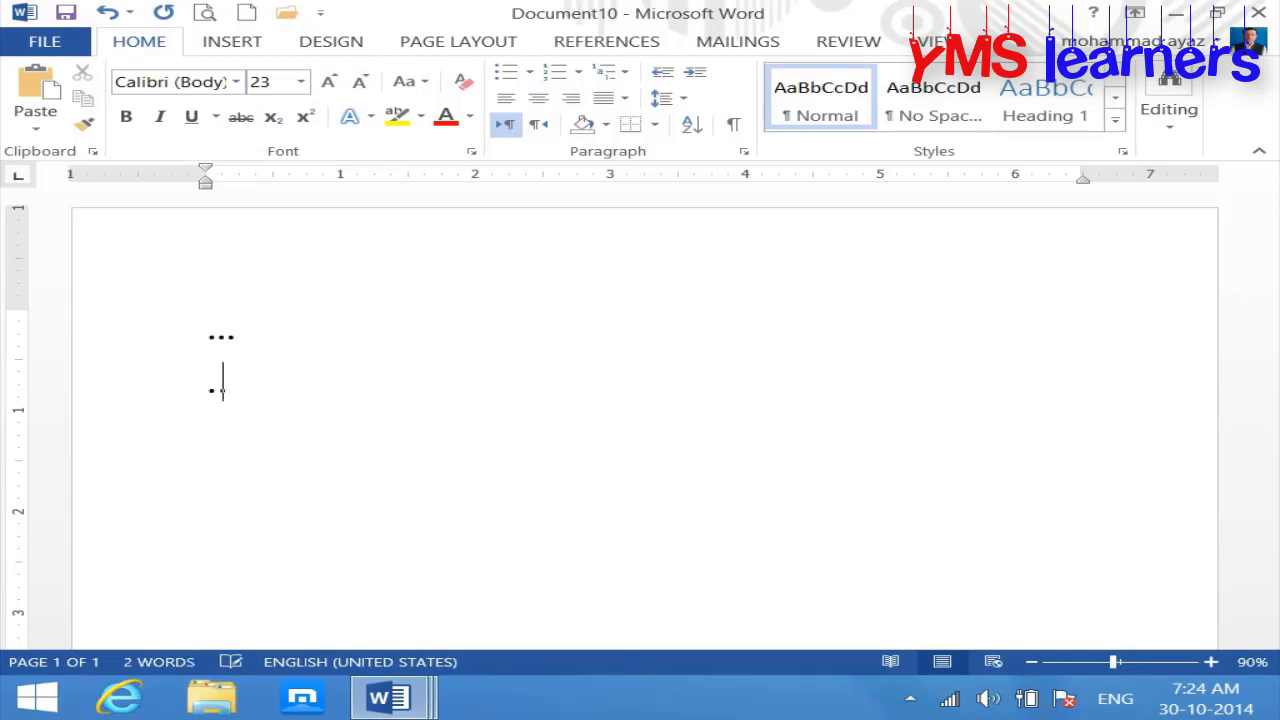
key("BackSpace")
key("BackSpace")
key("BackSpace")
Step: Turn --- and === into a single and a double horizontal border line
type("---")
key("Return")
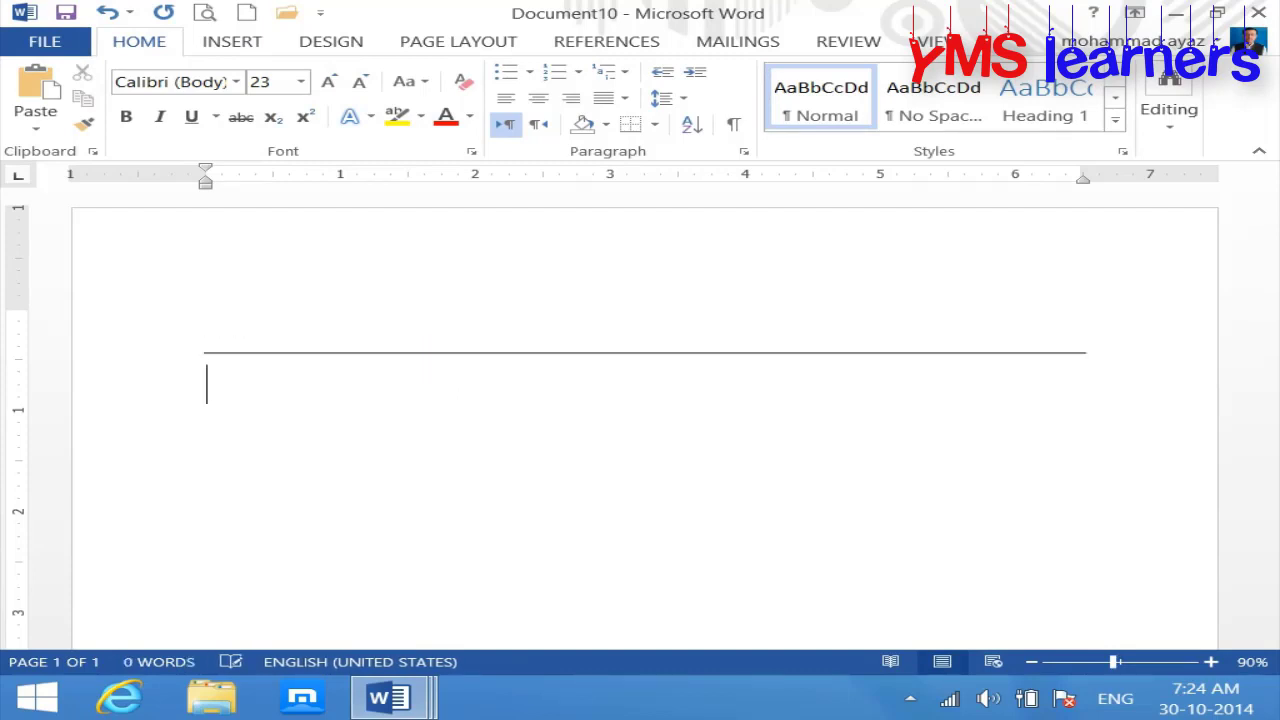
type("===")
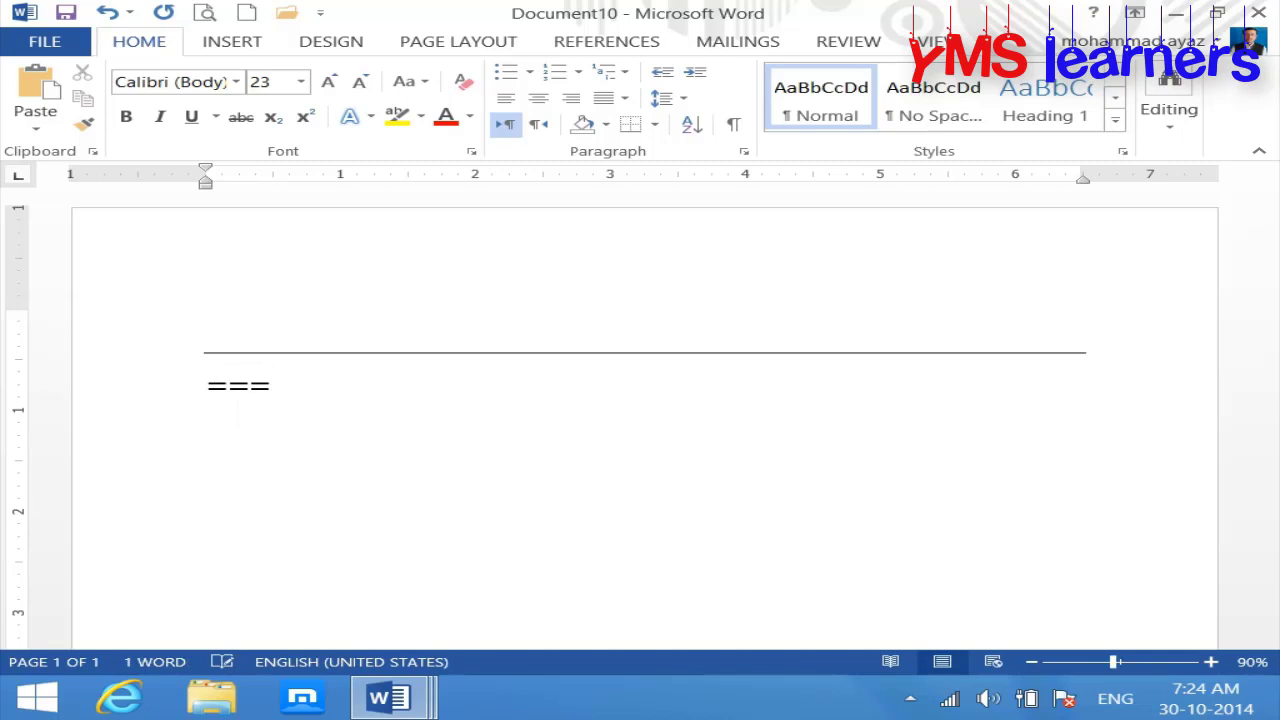
key("Return")
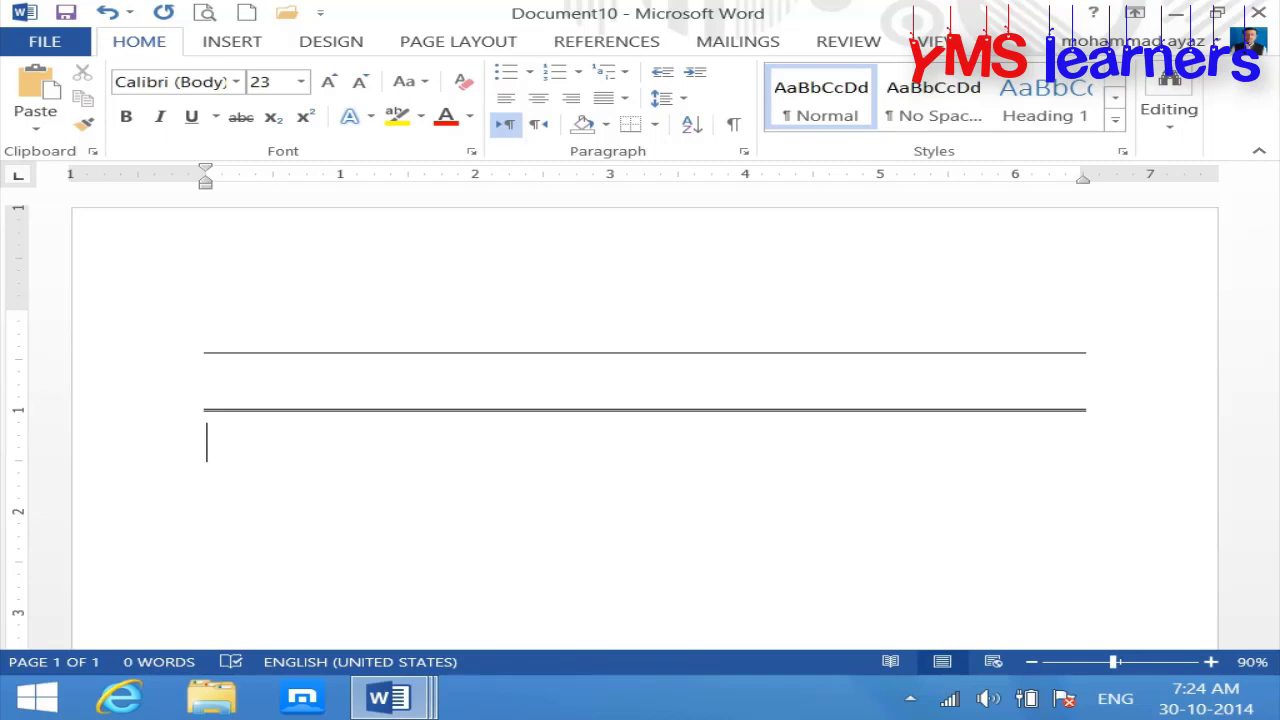
Step: Add a right arrow with ==> and a left arrow with <== below the lines
type("==>")
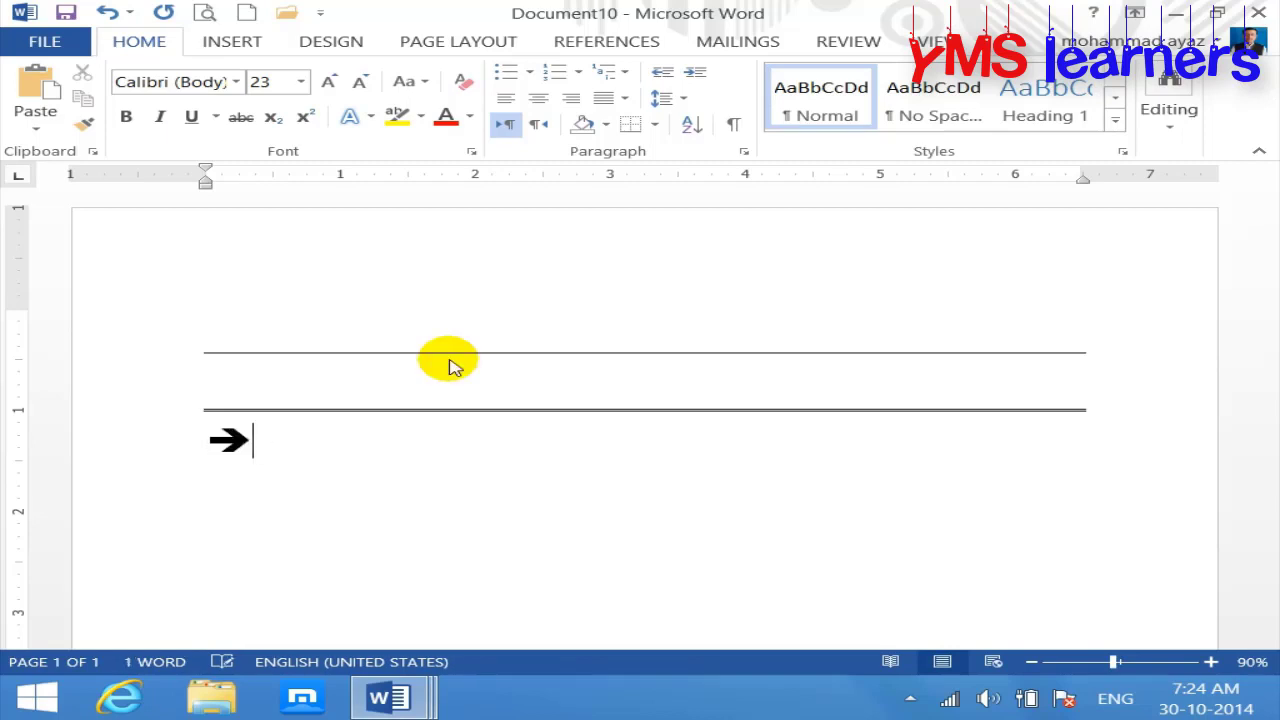
key("Return")
type("==<")
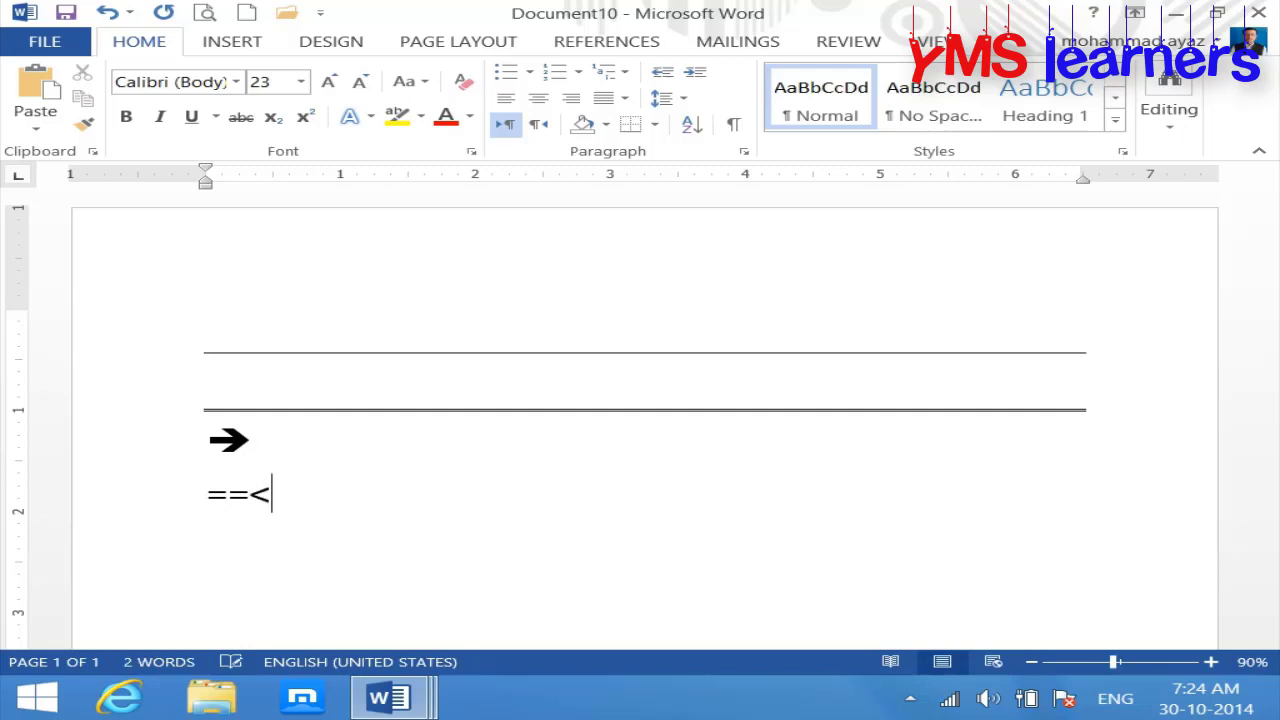
key("BackSpace")
key("BackSpace")
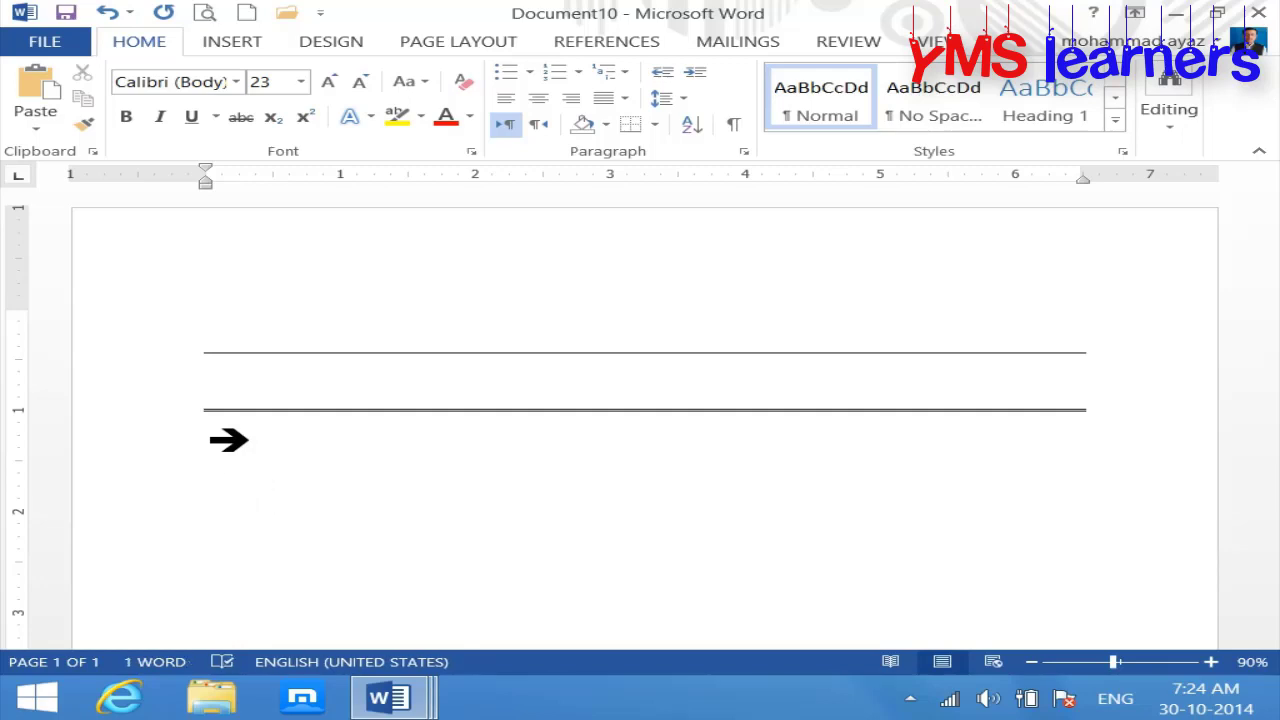
type("==<")
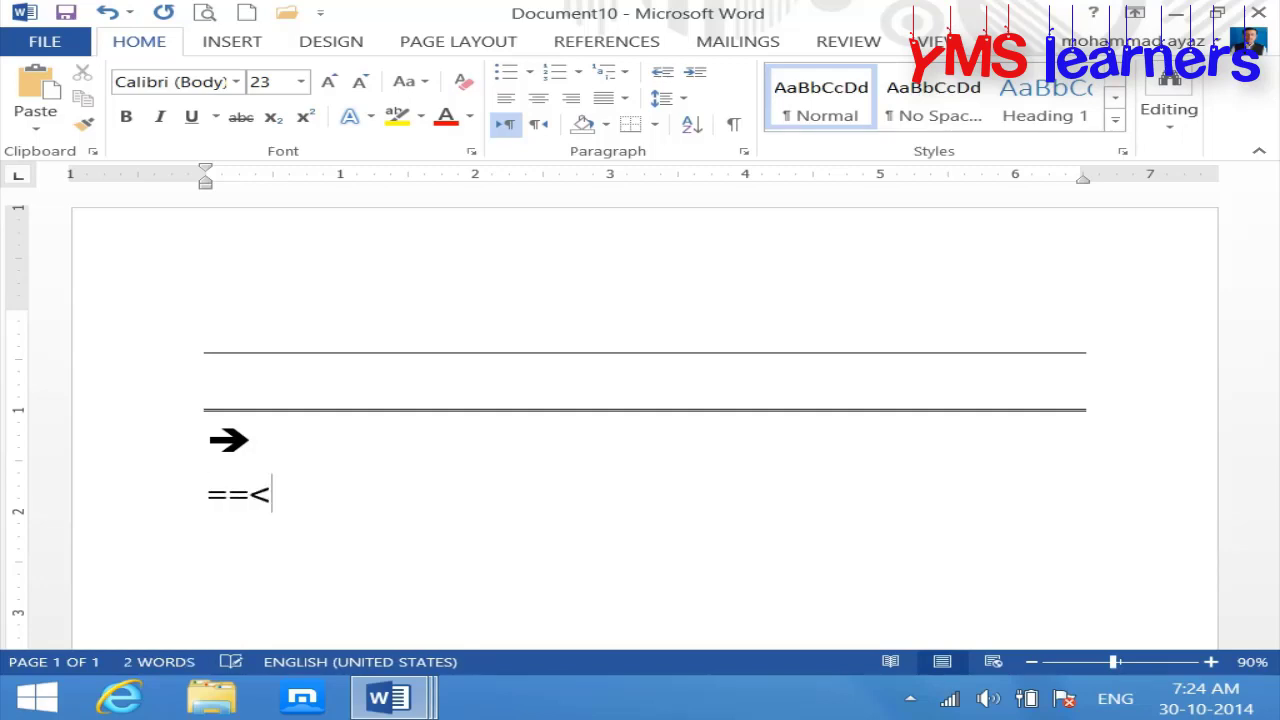
key("BackSpace")
key("BackSpace")
key("BackSpace")
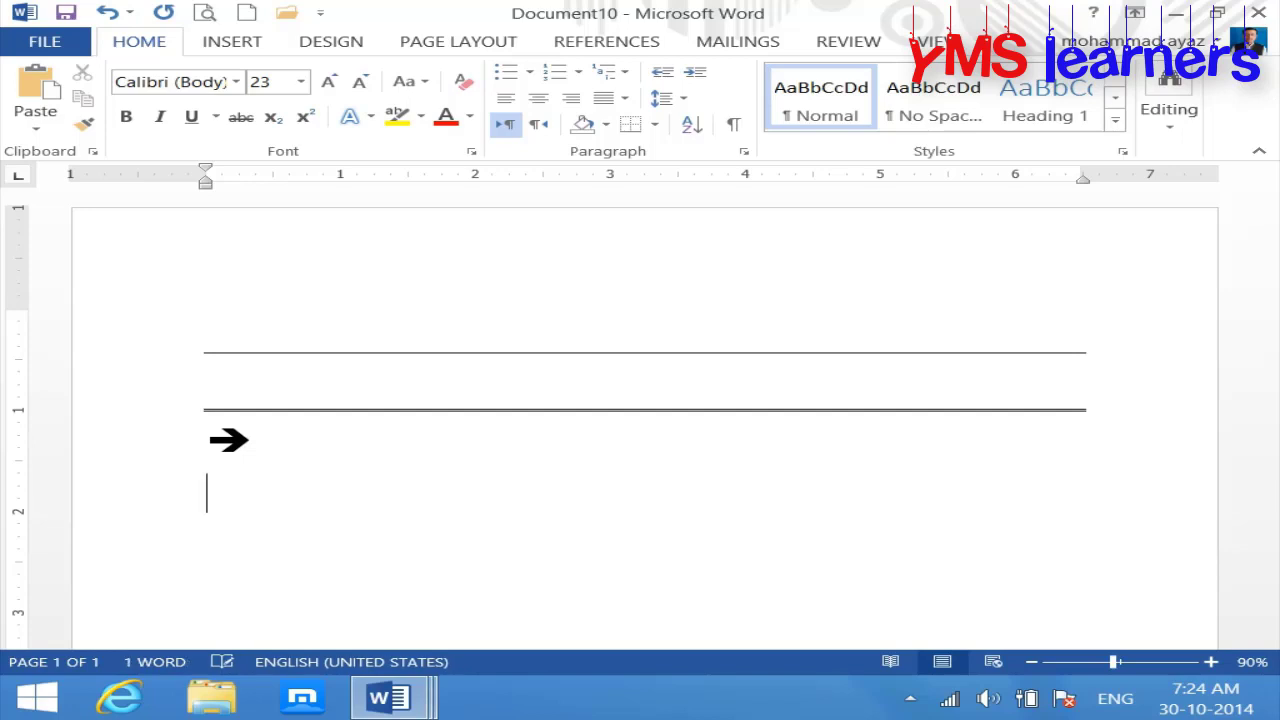
type("<==")
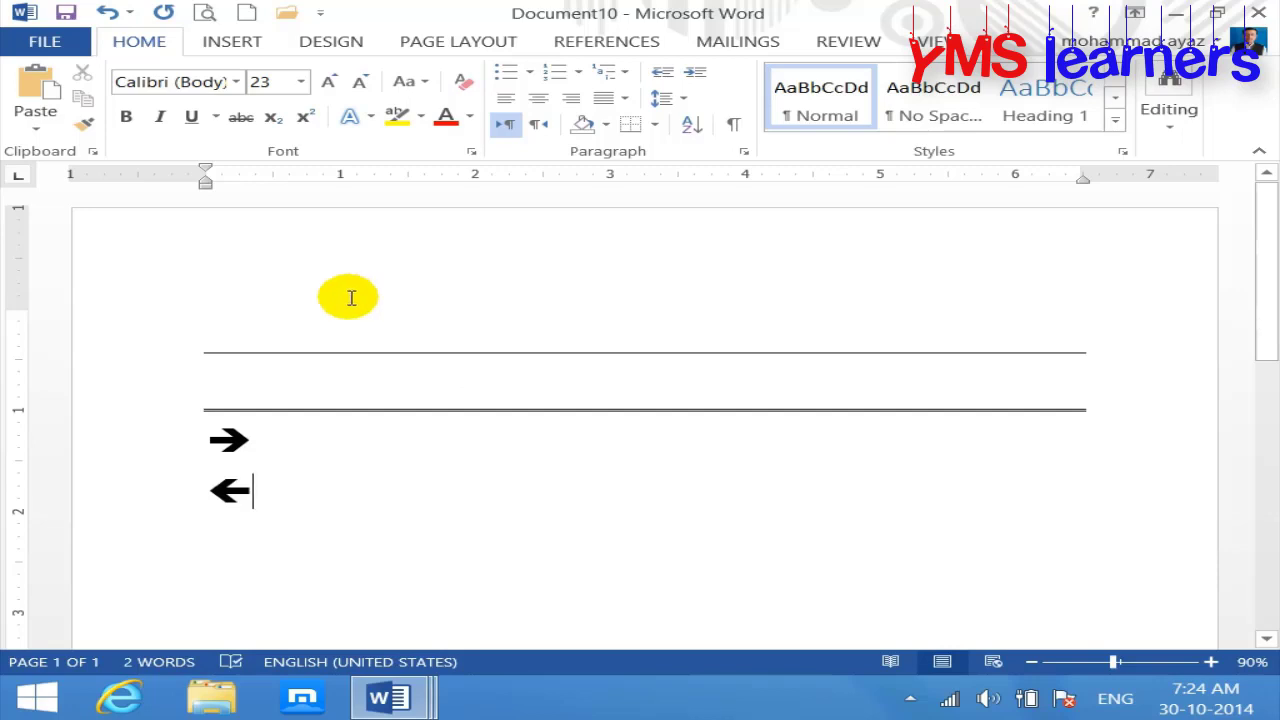
left_click(213, 42)
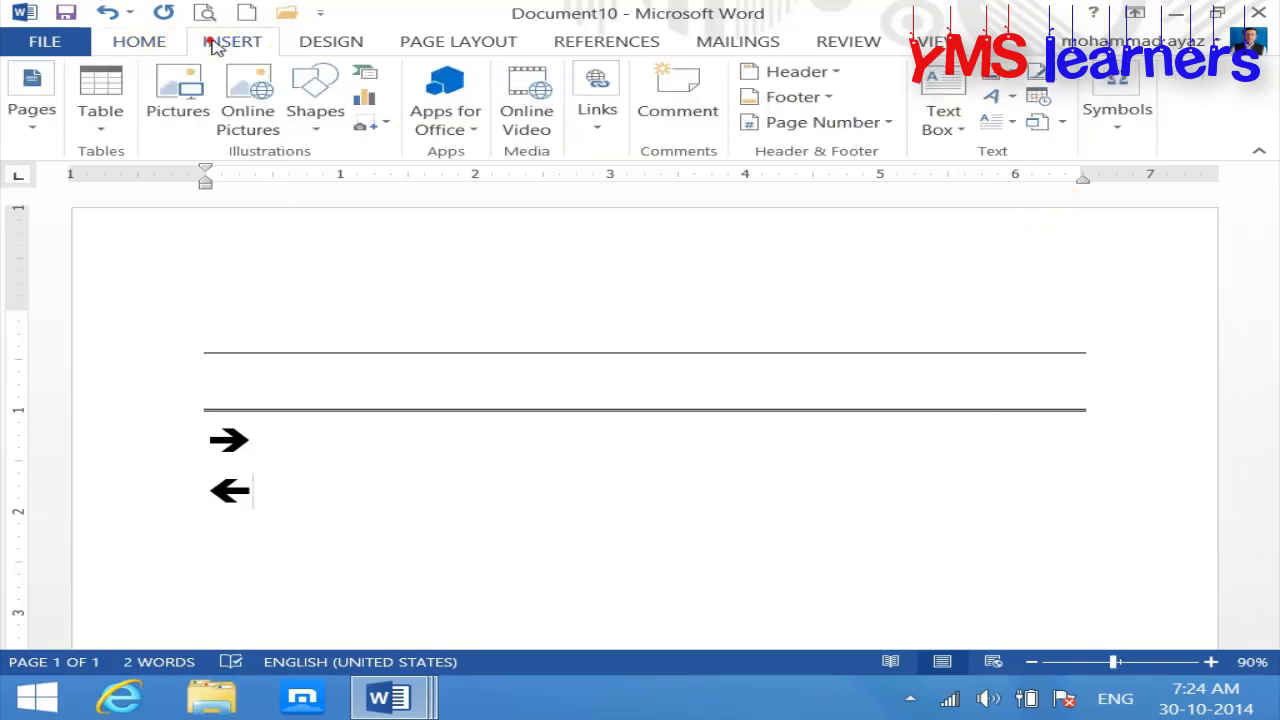
left_click(1122, 130)
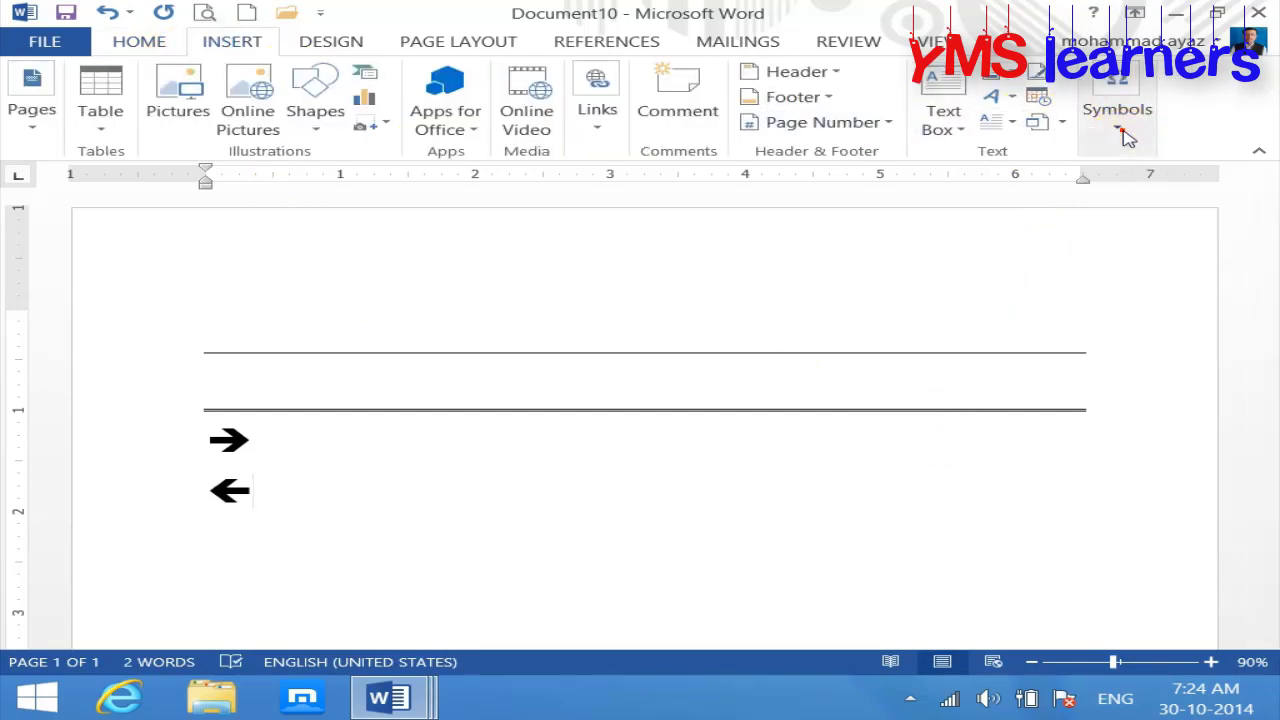
left_click(337, 44)
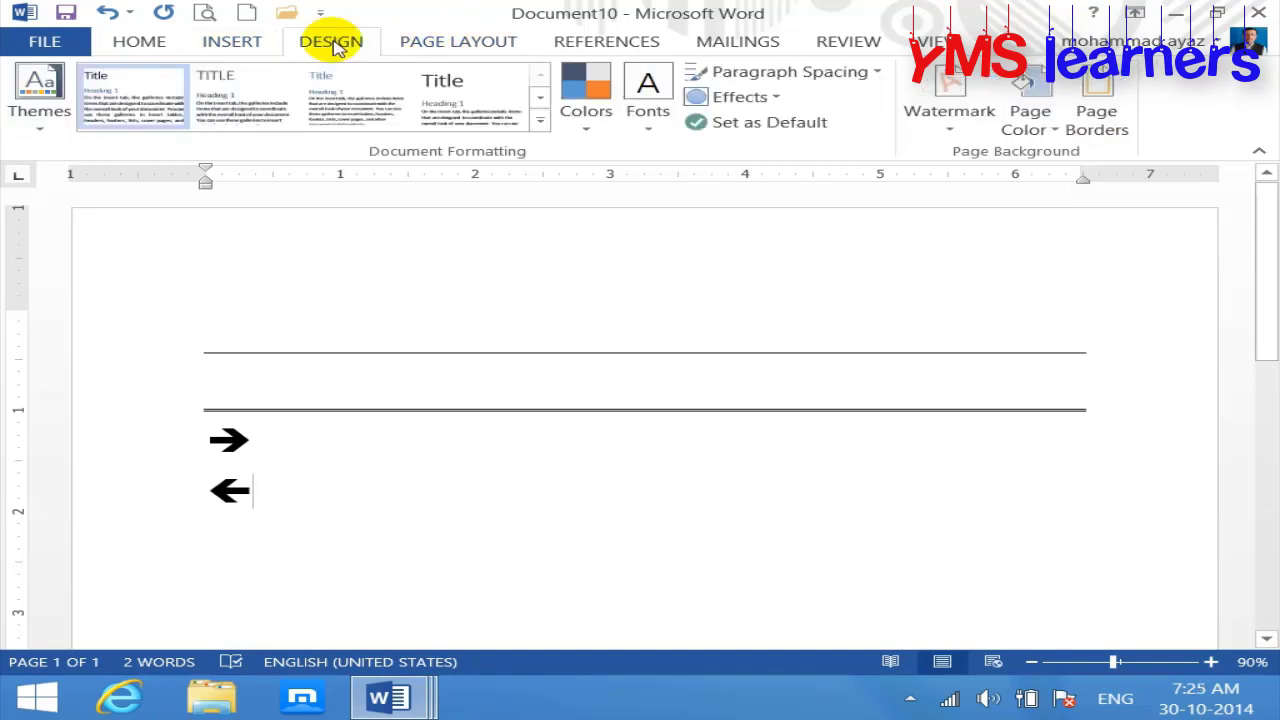
left_click(910, 698)
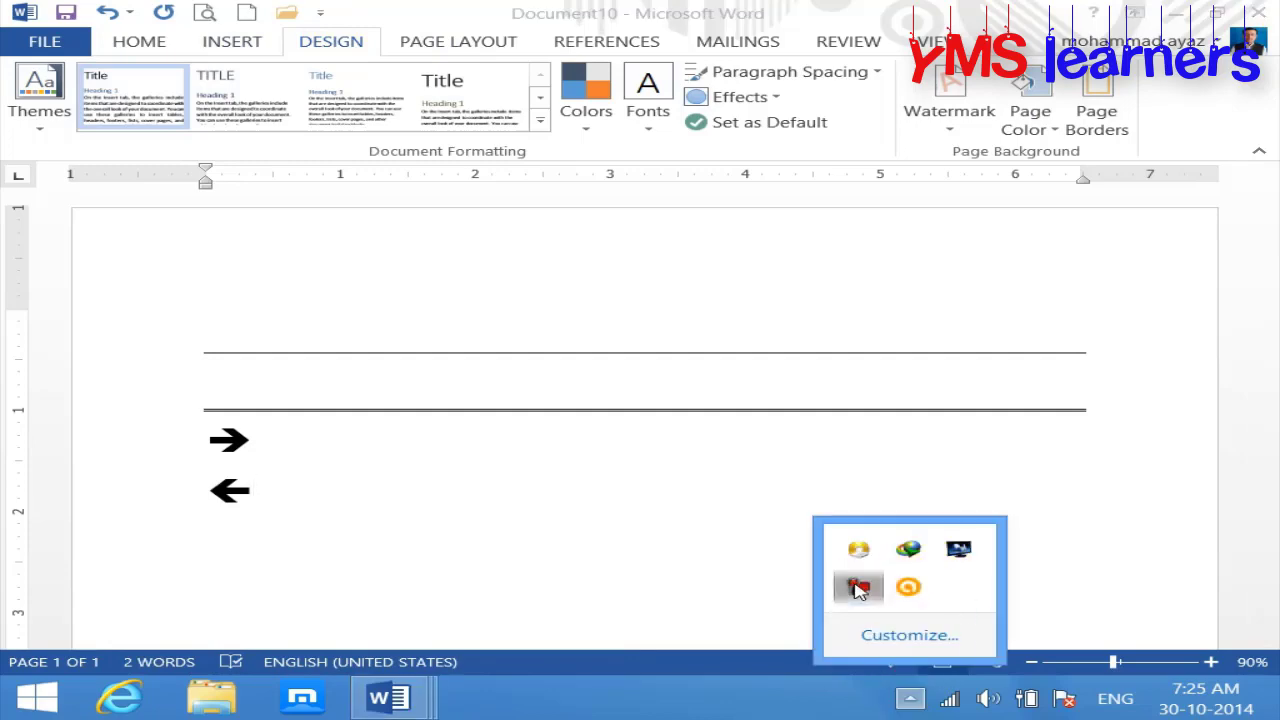
left_click(858, 585)
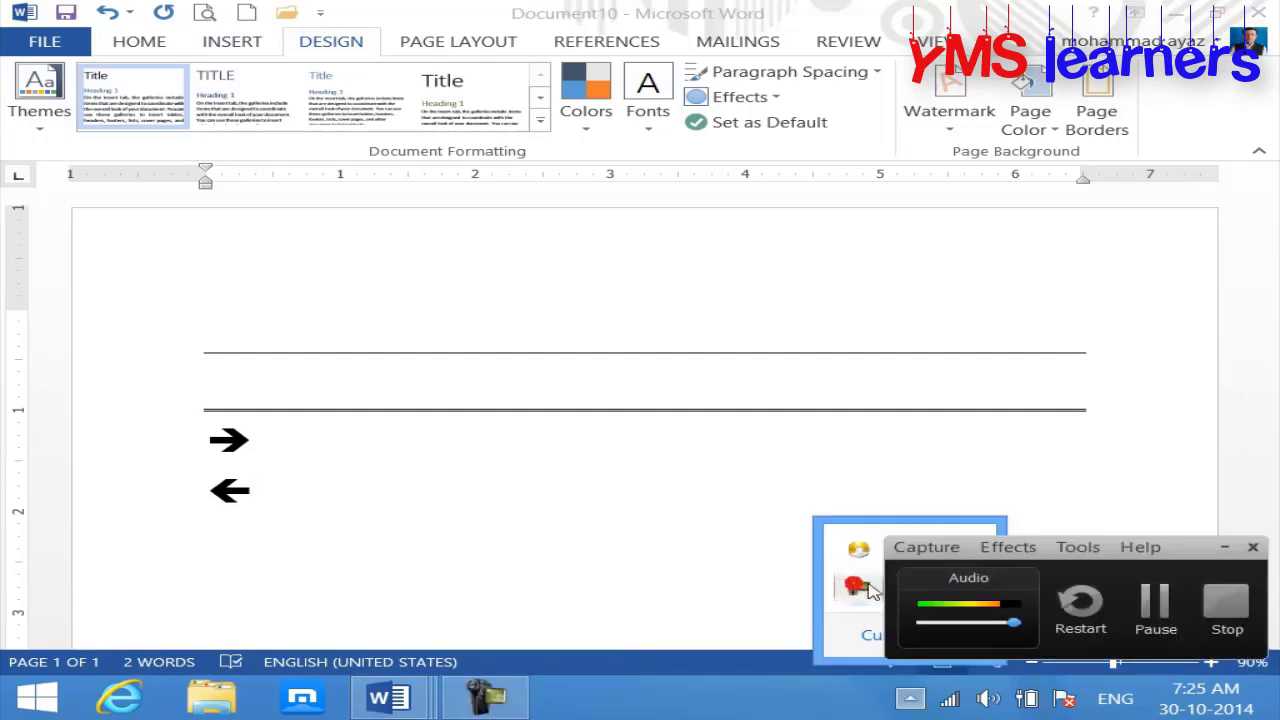
left_click(1228, 604)
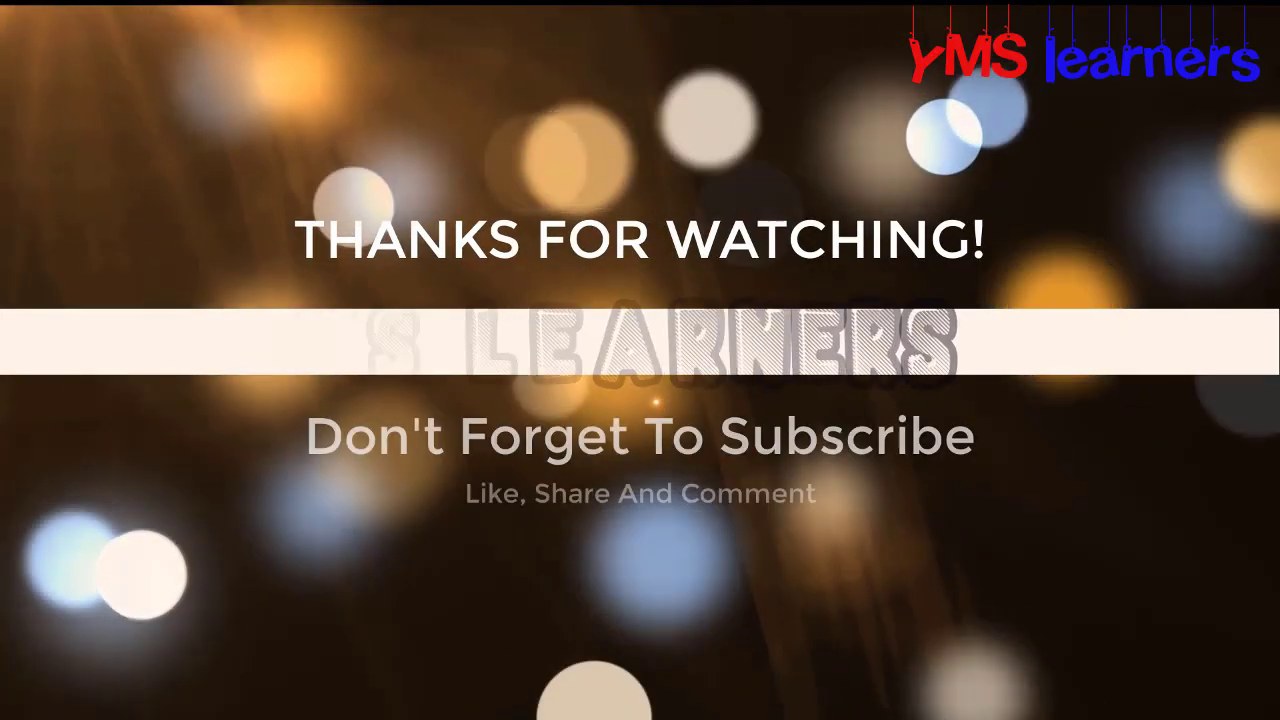